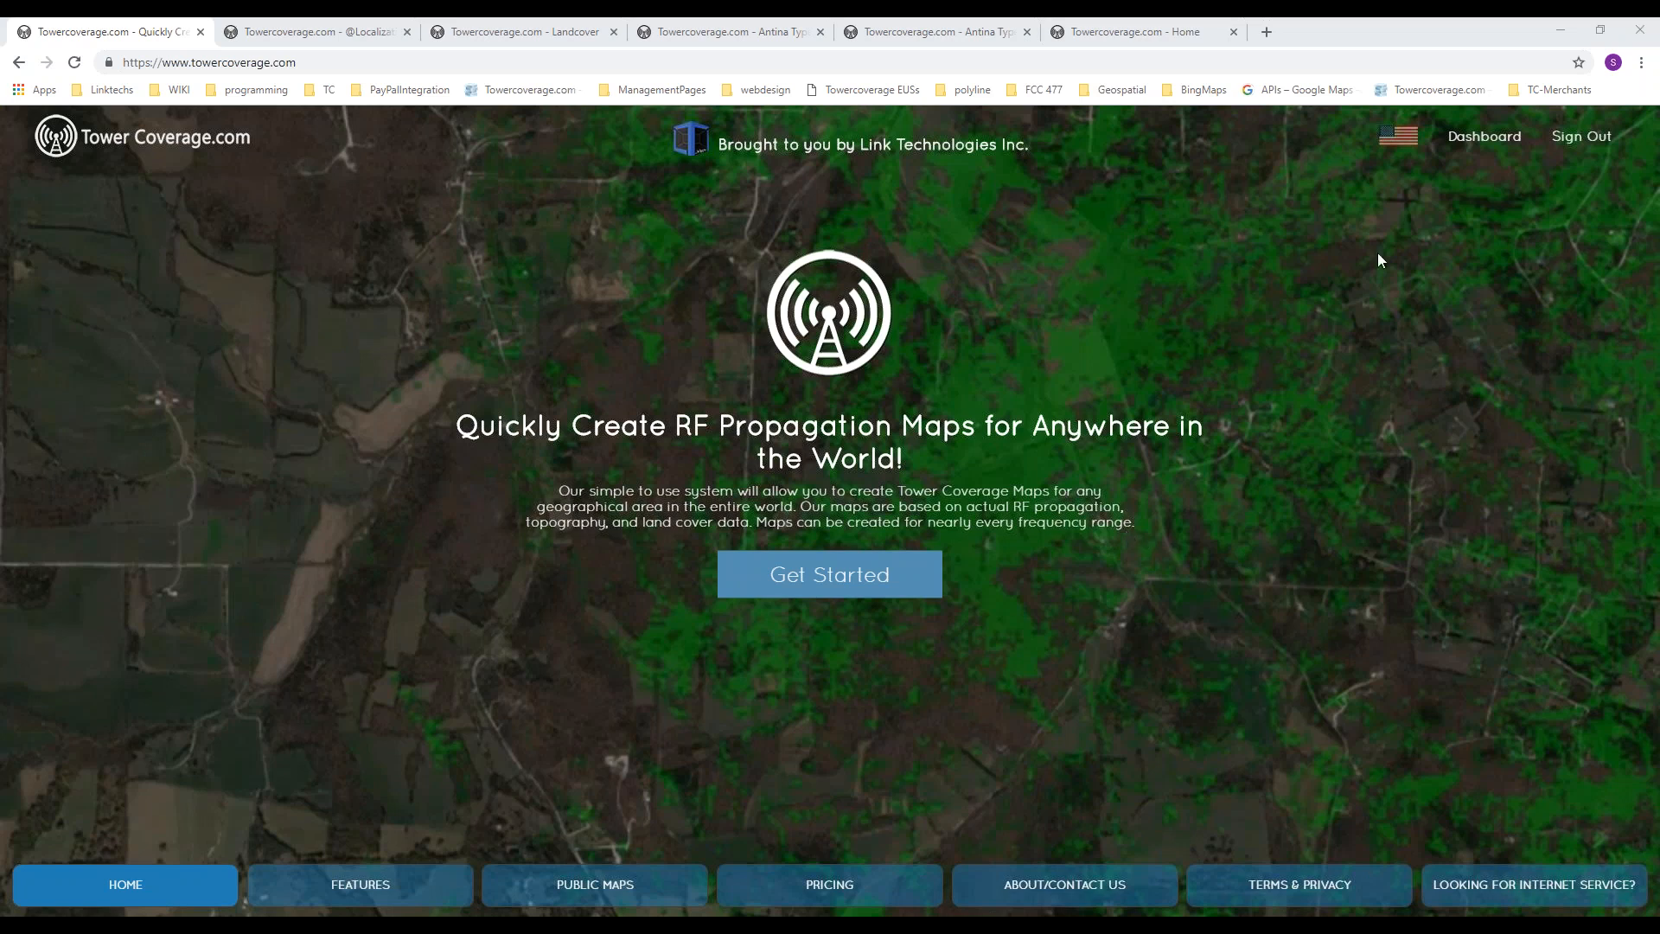
Step: Open the company profile from the account settings and review its address and Google Map Key fields
{"action": "left_click", "coordinate": [1485, 137]}
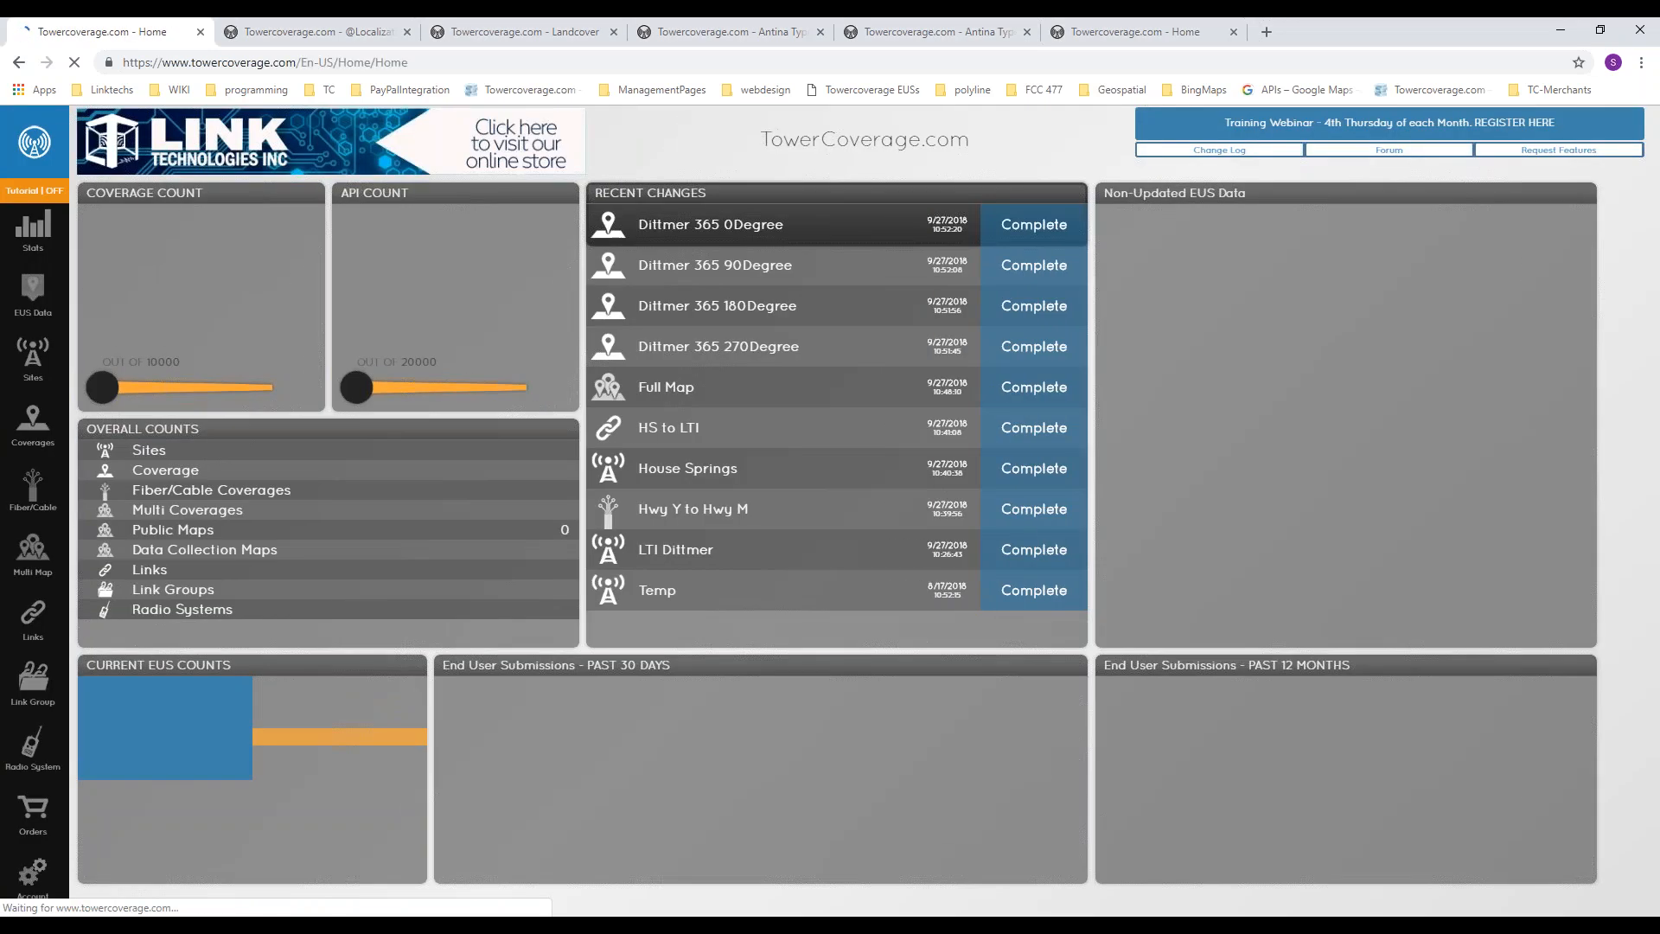
{"action": "left_click", "coordinate": [24, 899]}
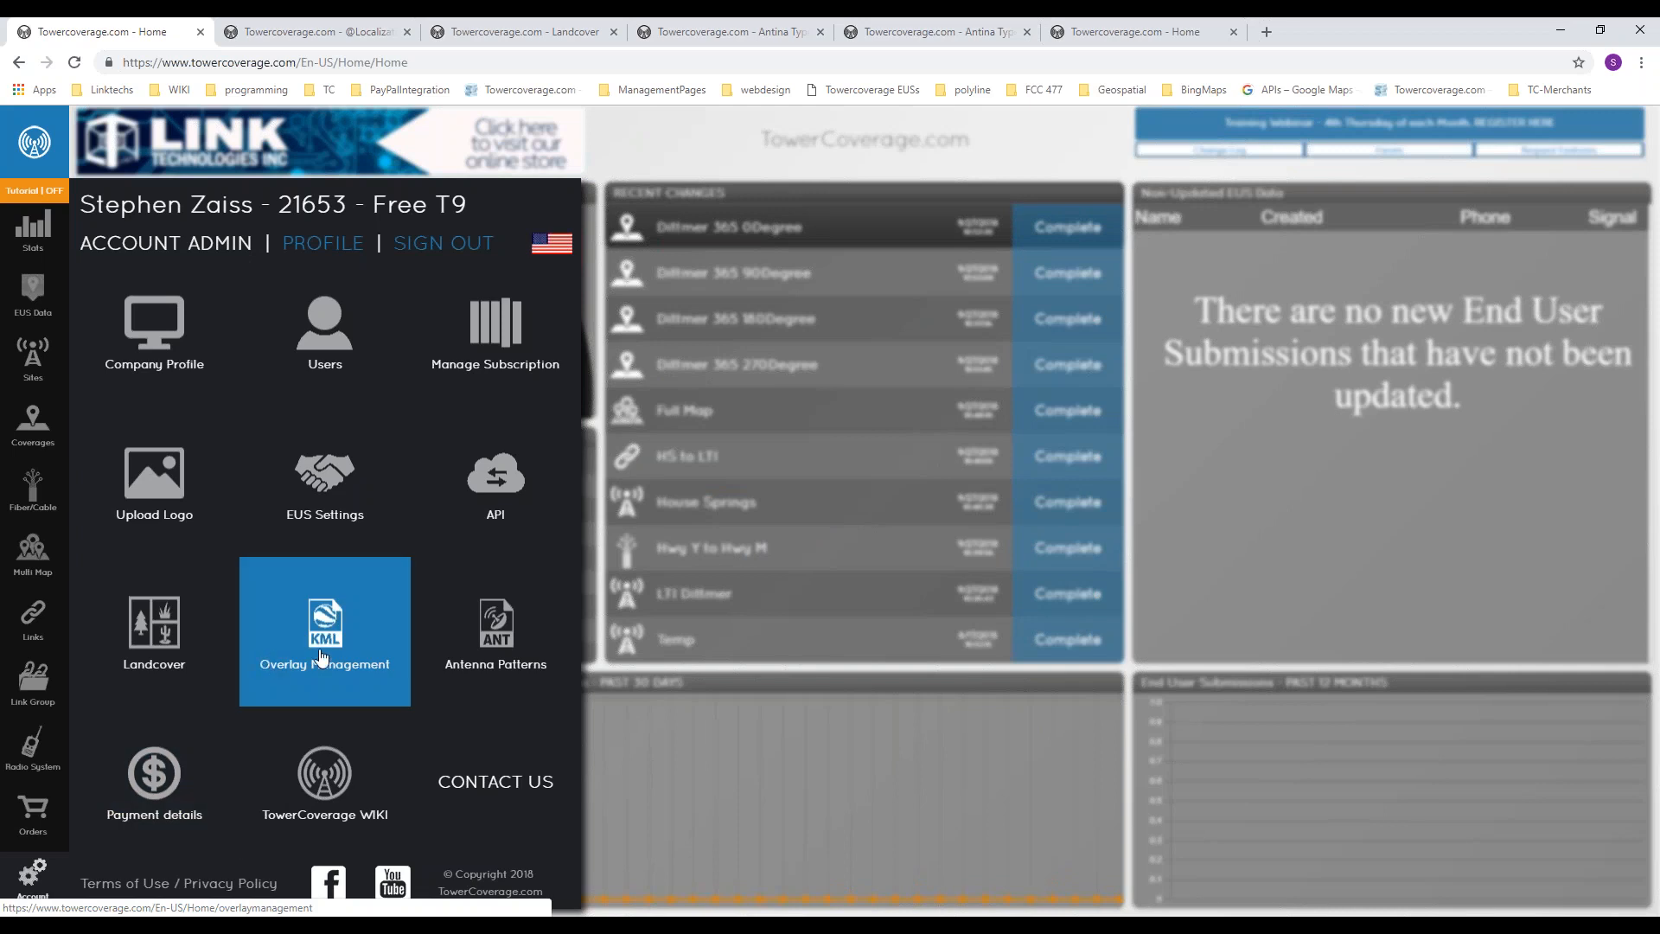
{"action": "left_click", "coordinate": [160, 351]}
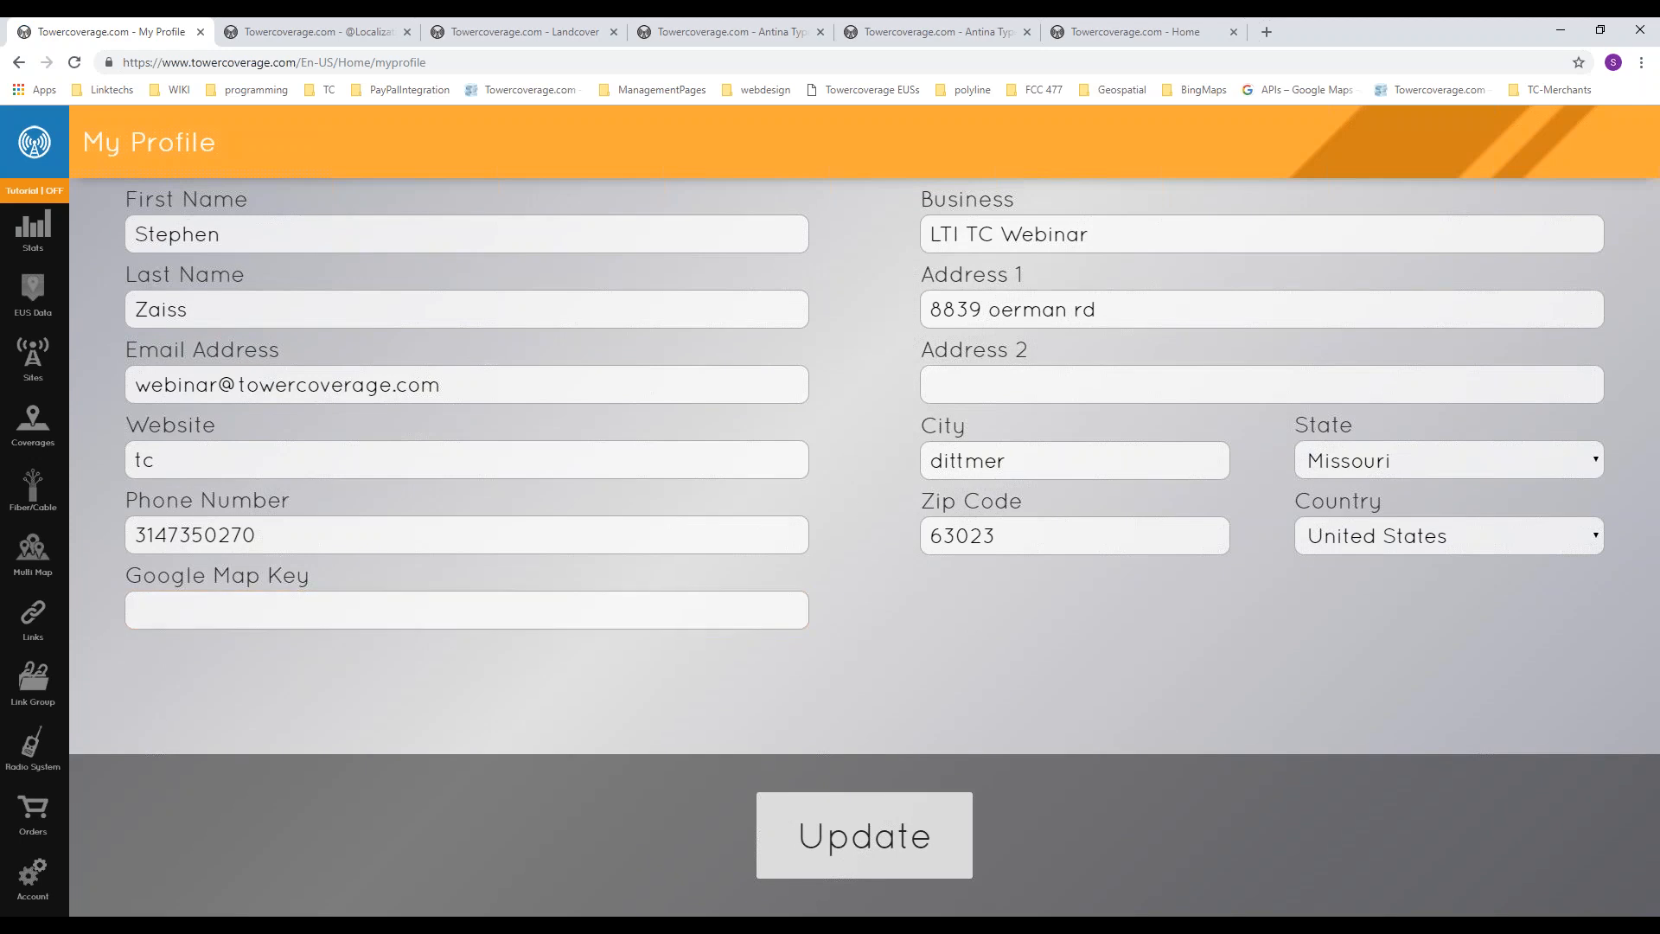
{"action": "left_click", "coordinate": [865, 836]}
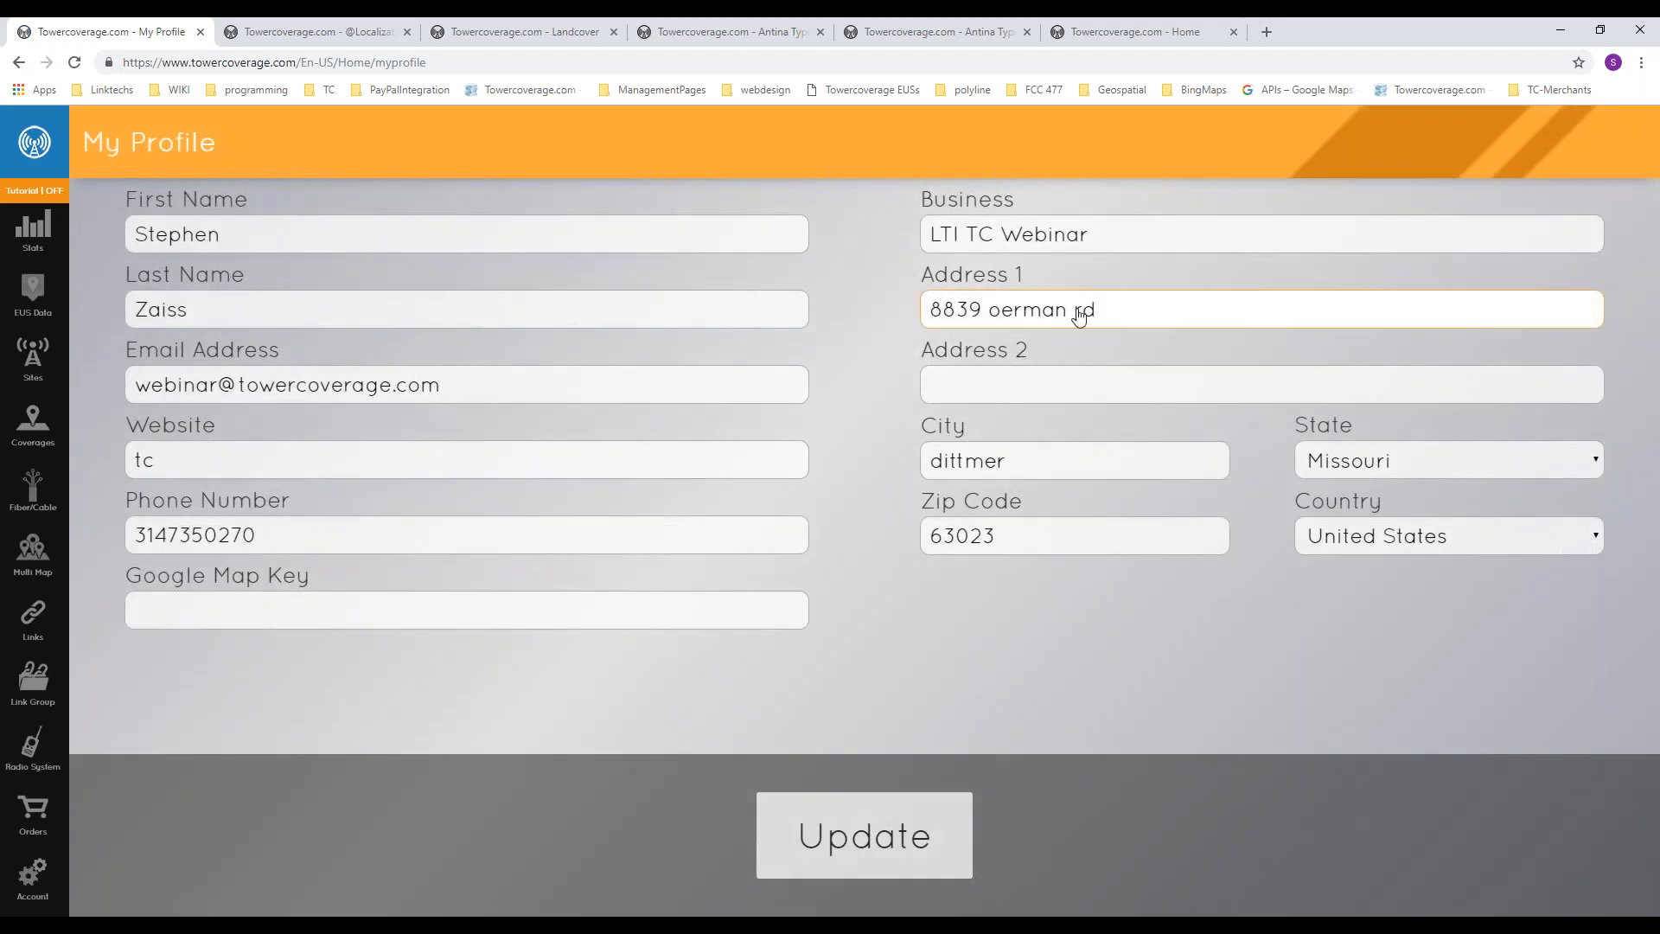
{"action": "left_click", "coordinate": [1016, 541]}
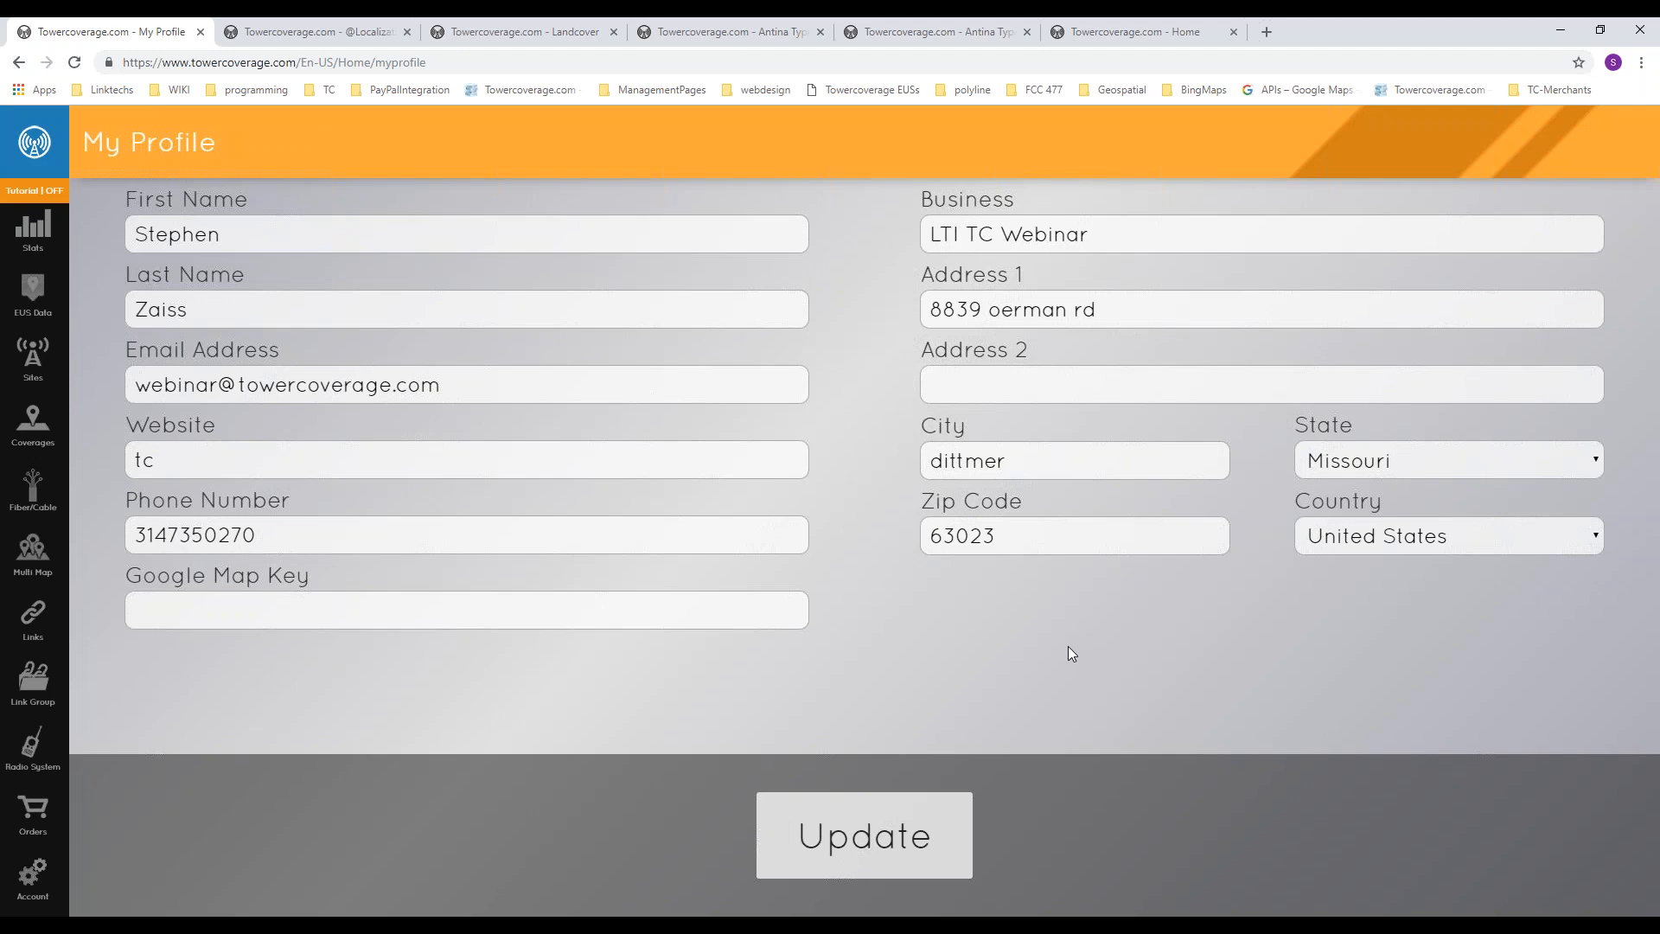
{"action": "left_click", "coordinate": [1073, 388]}
{"action": "left_click", "coordinate": [307, 615]}
Step: Switch to the Google APIs console and view the credential types that can be created for My Project
{"action": "key", "text": "alt+Tab"}
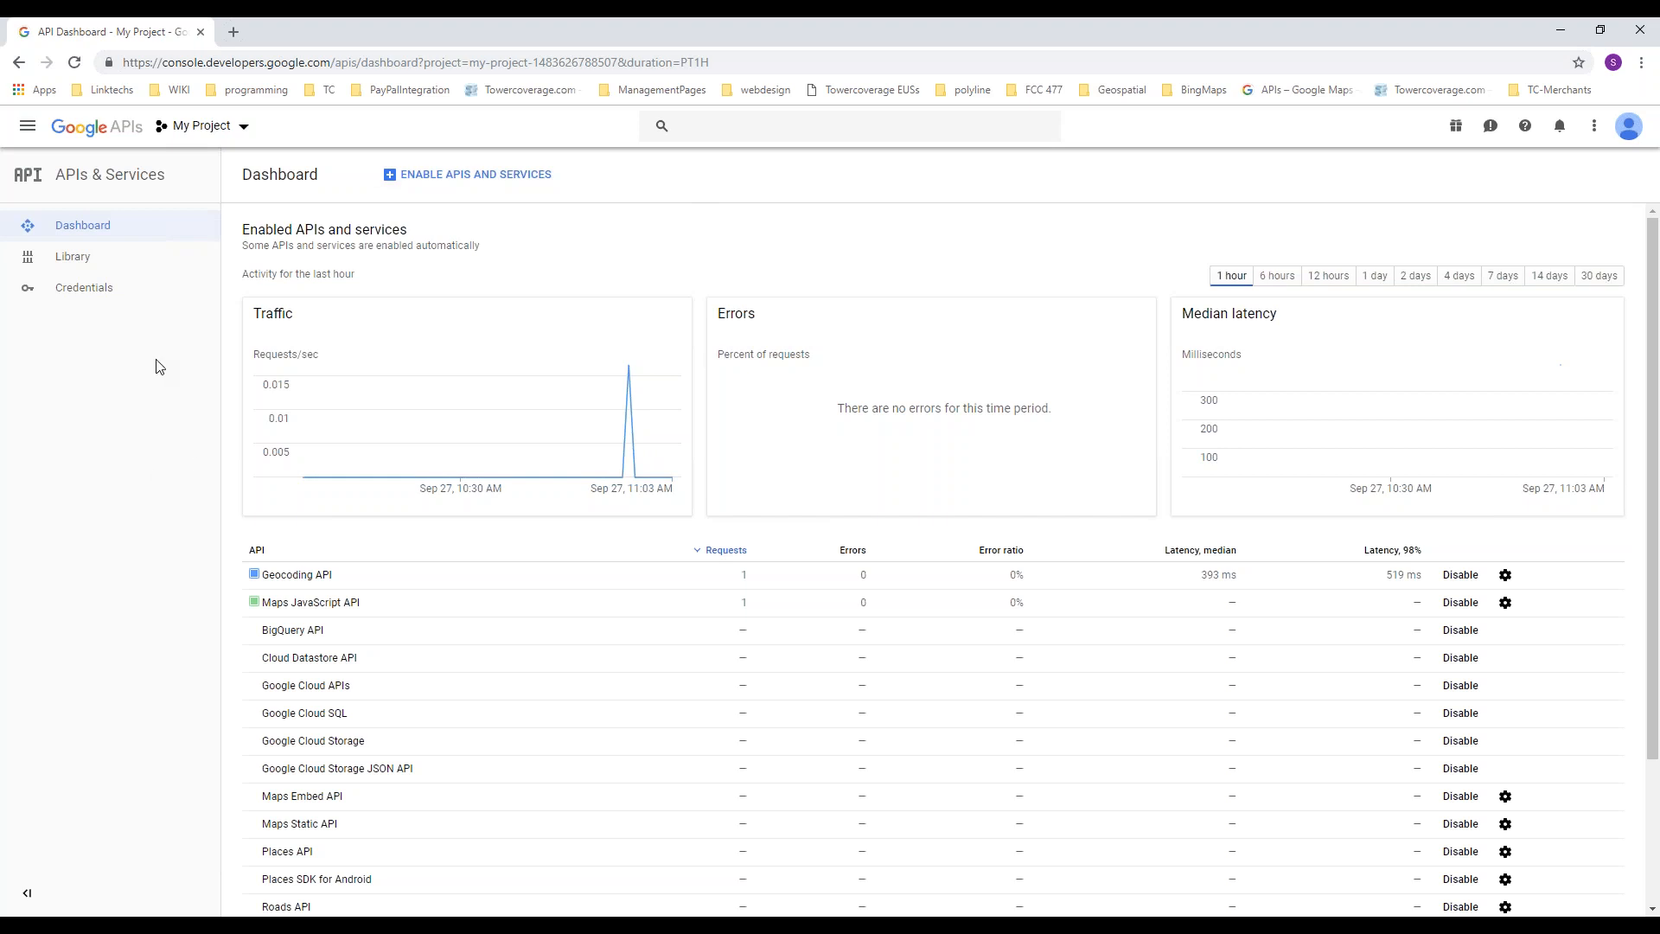
{"action": "left_click", "coordinate": [114, 294]}
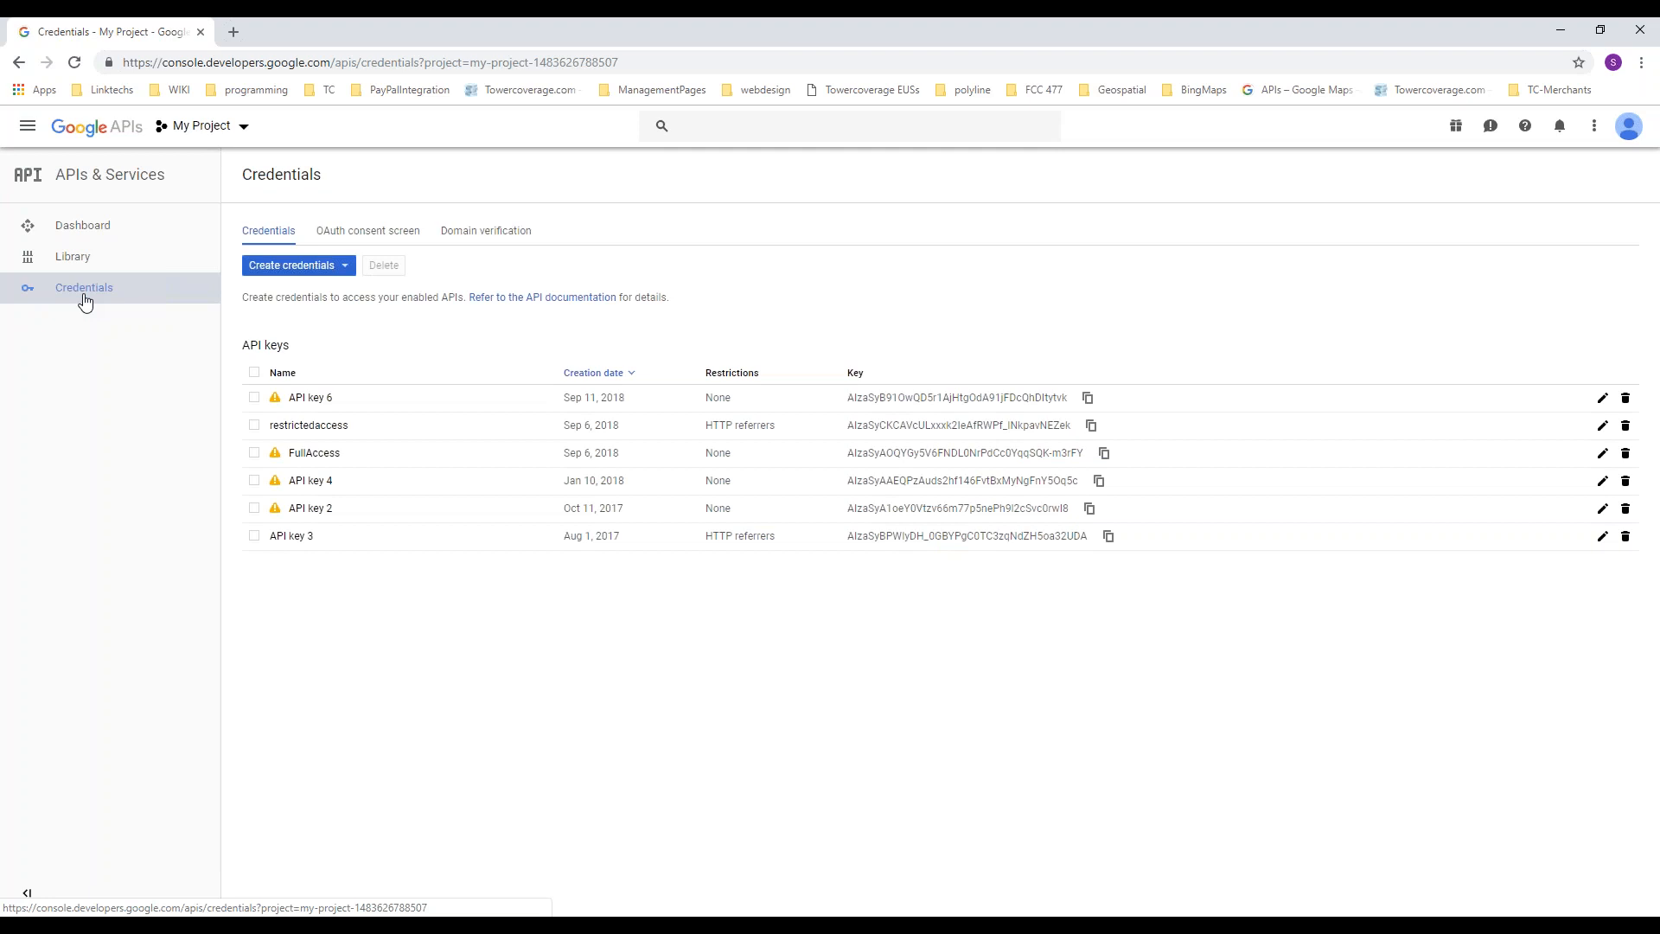
{"action": "left_click", "coordinate": [345, 267]}
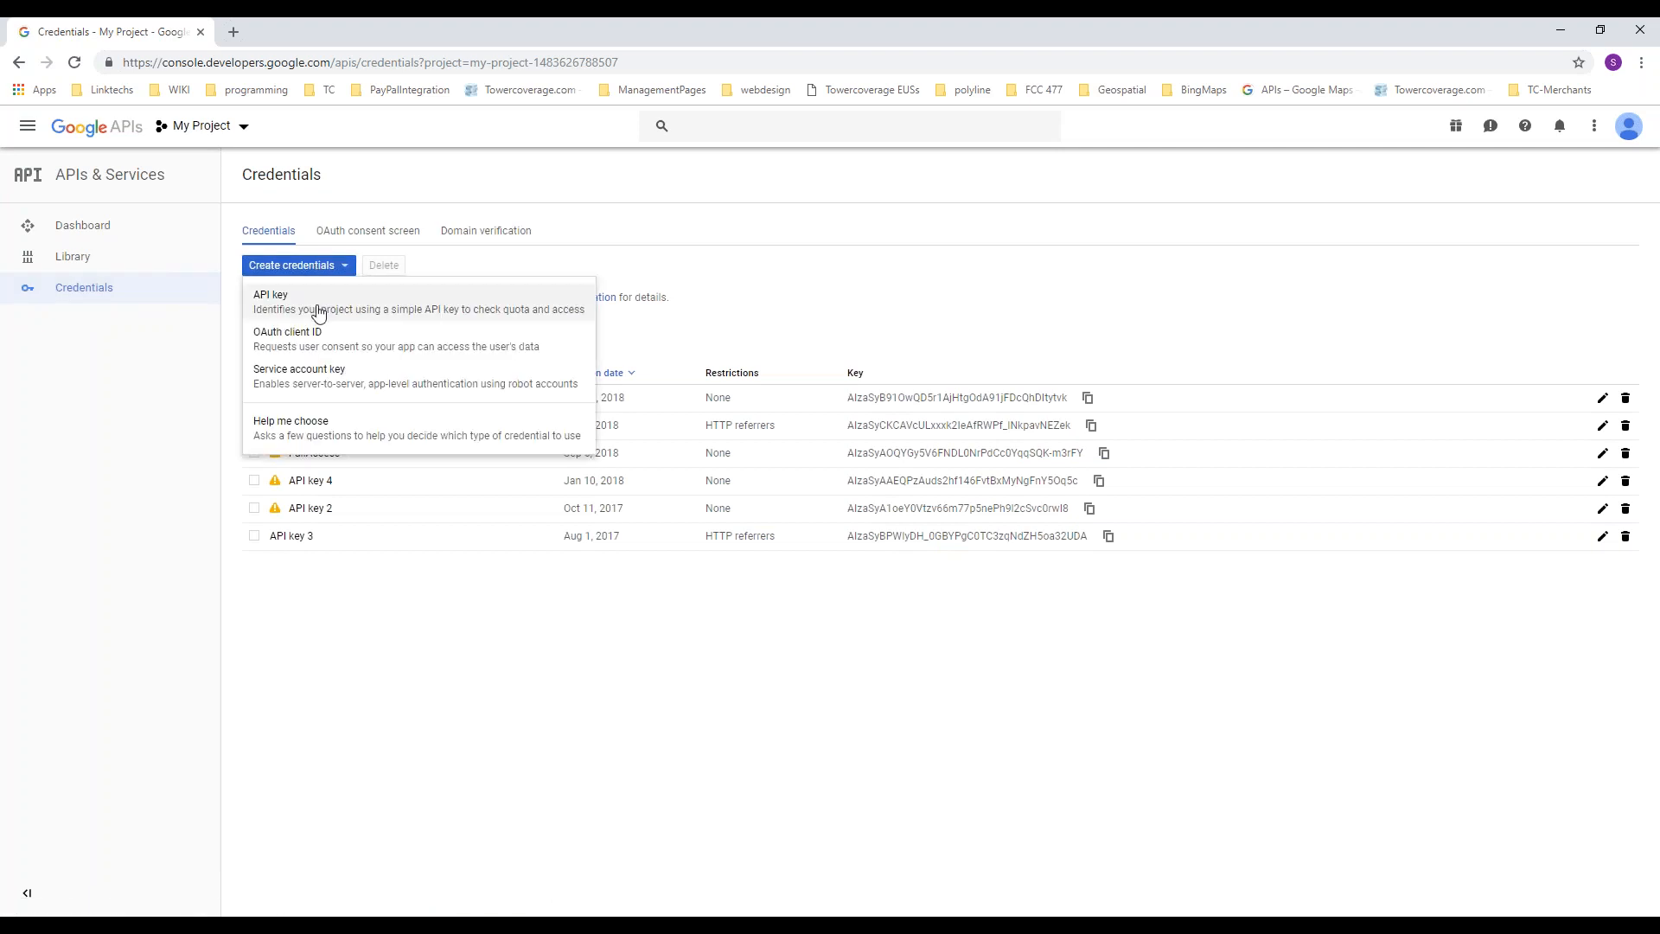
{"action": "left_click", "coordinate": [124, 363]}
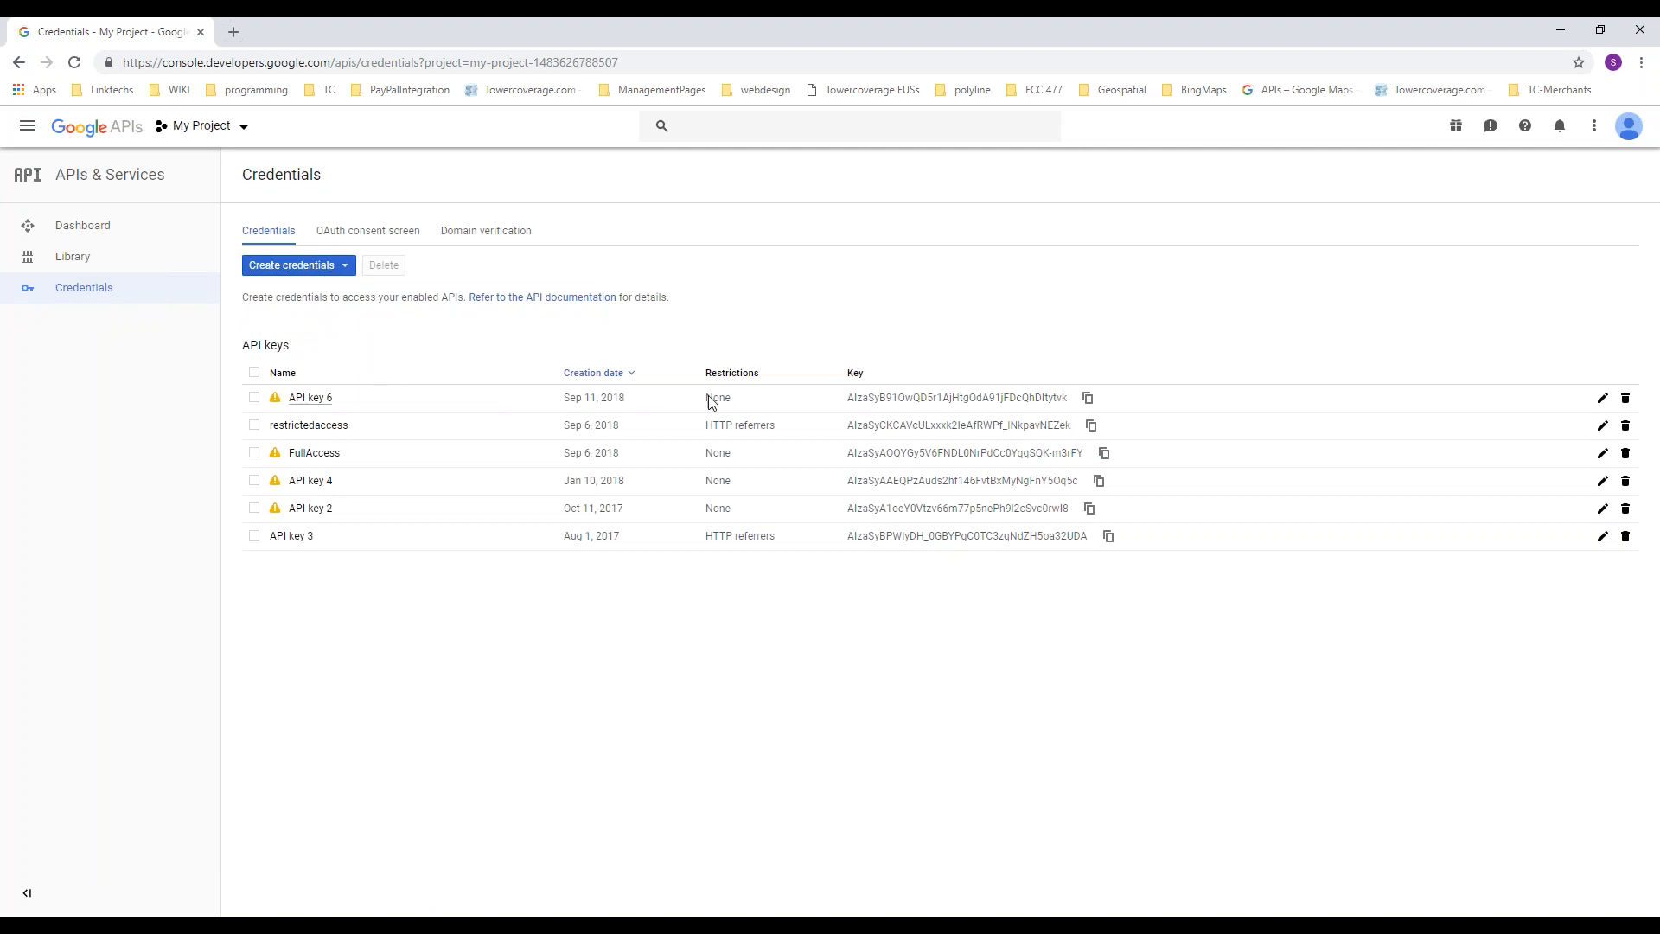
Step: Examine the application restrictions of the restrictedaccess API key, trying the IP addresses option and leaving without saving
{"action": "left_click", "coordinate": [336, 427]}
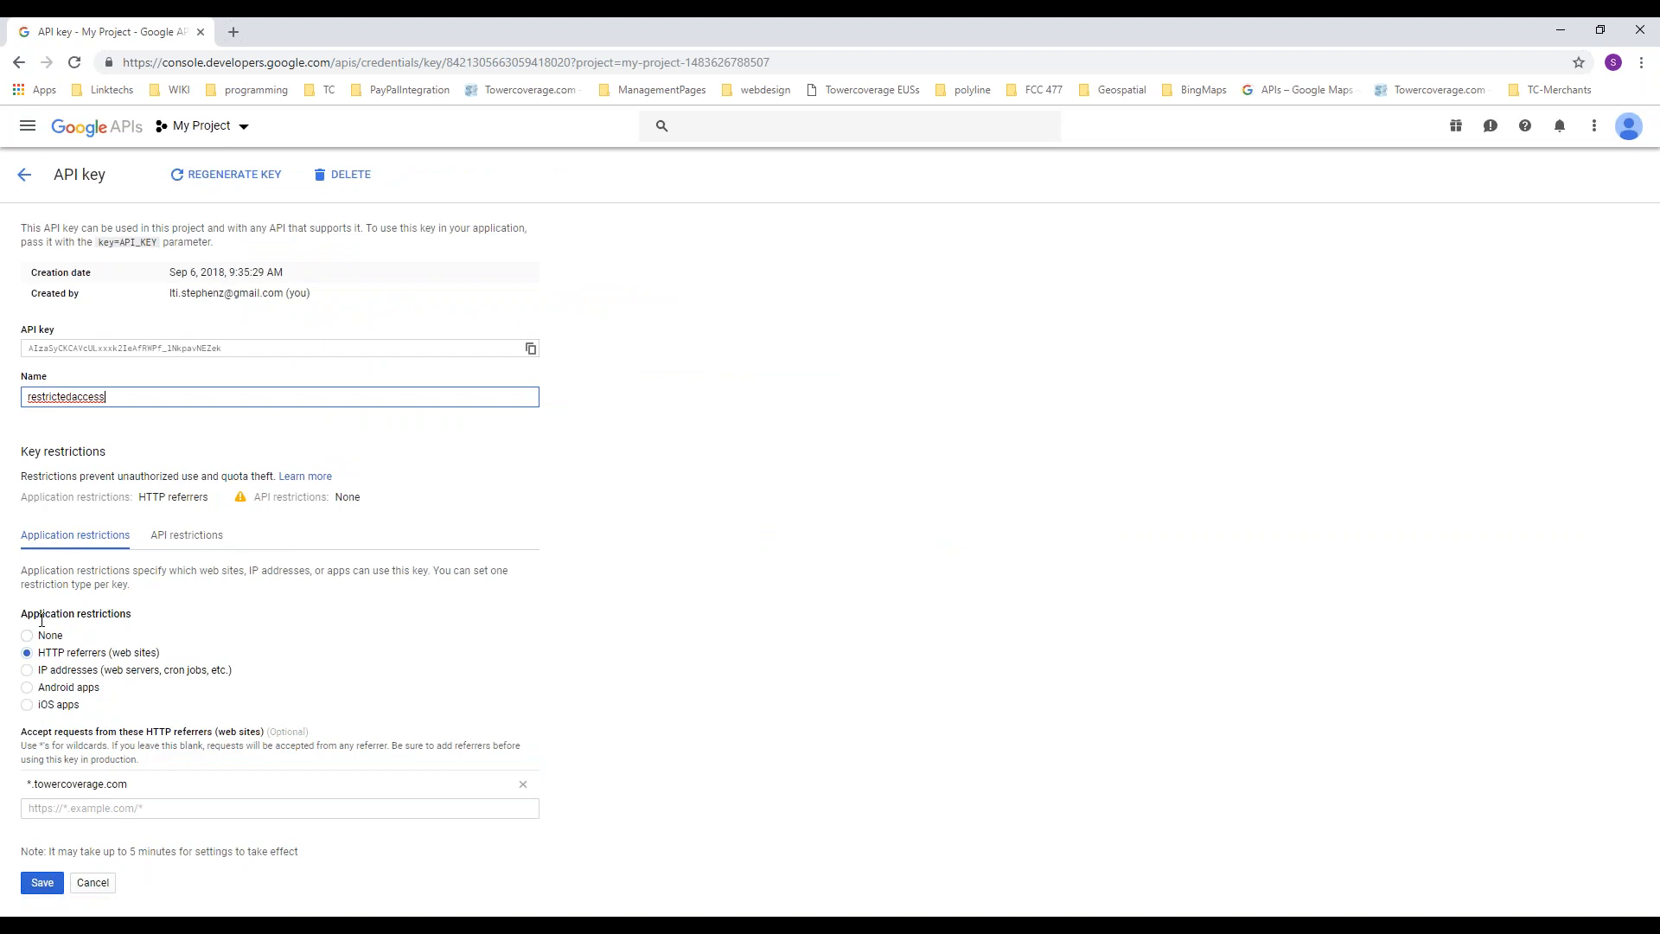
{"action": "left_click_drag", "start_coordinate": [22, 615], "coordinate": [141, 616]}
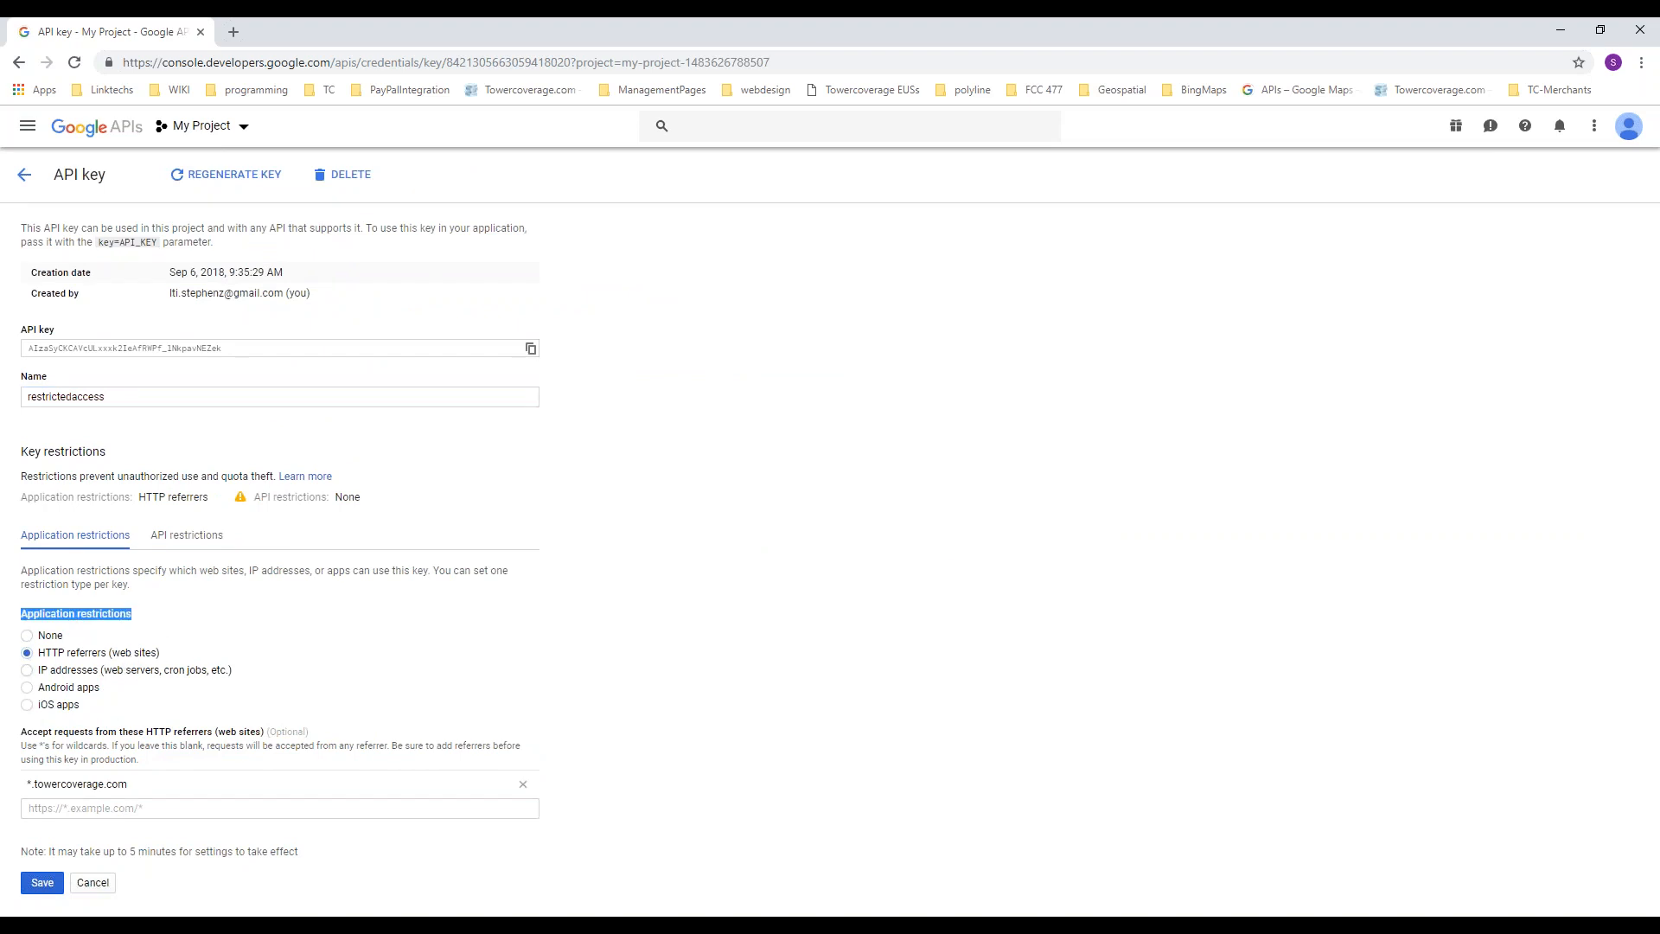
{"action": "left_click", "coordinate": [334, 671]}
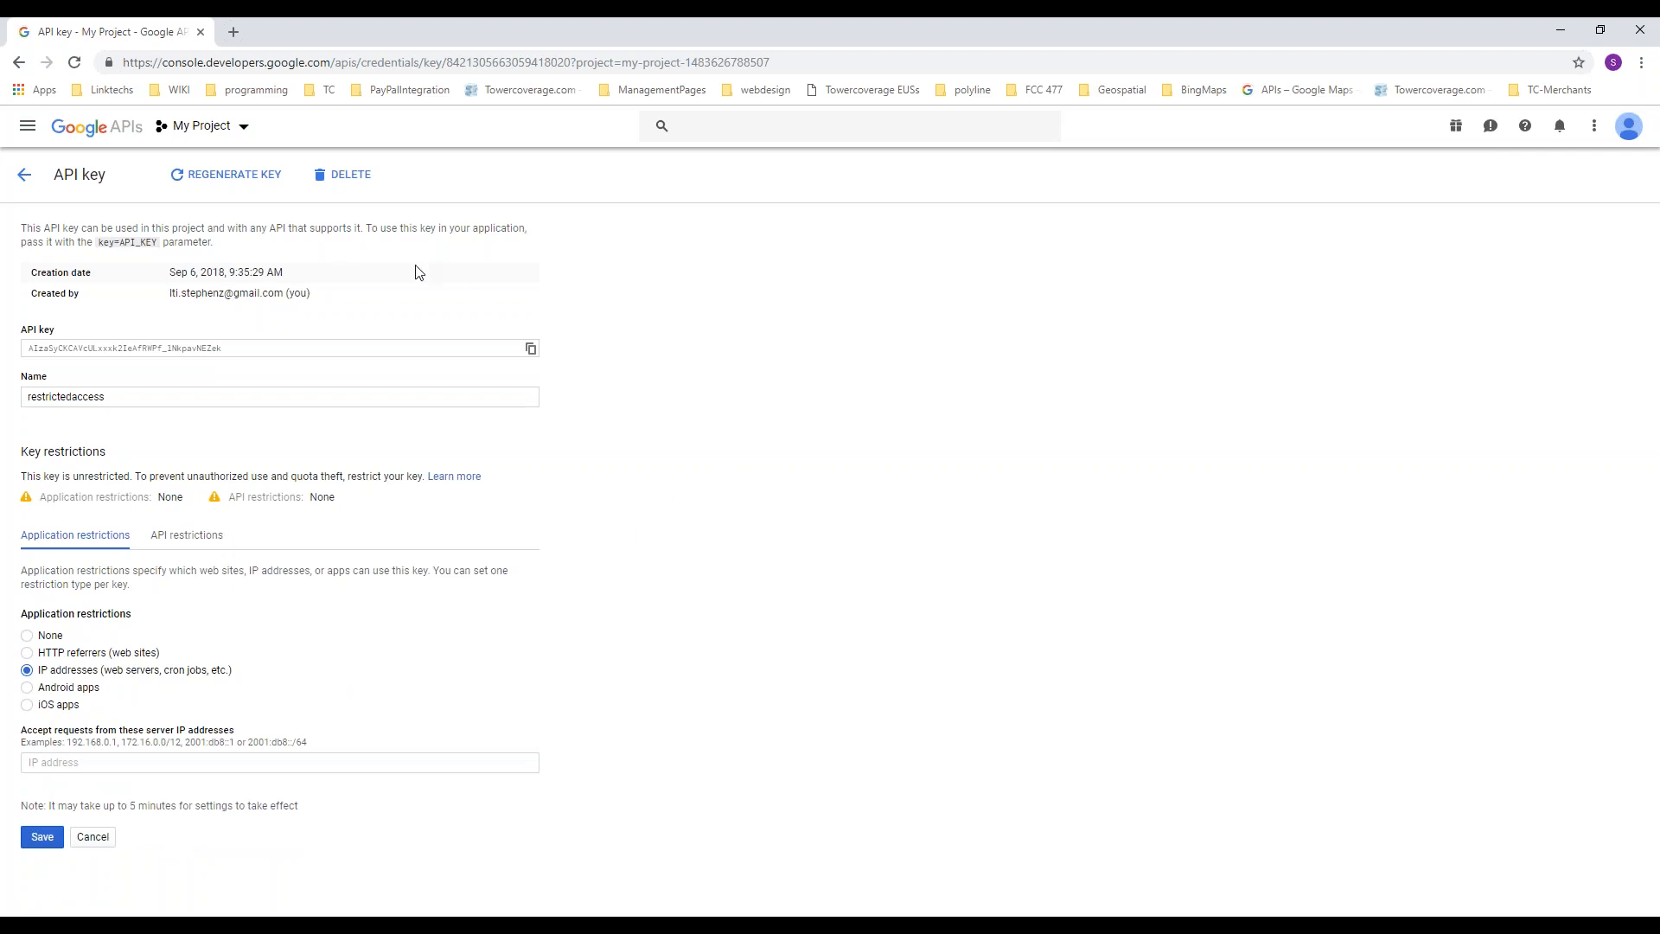
{"action": "left_click", "coordinate": [24, 176]}
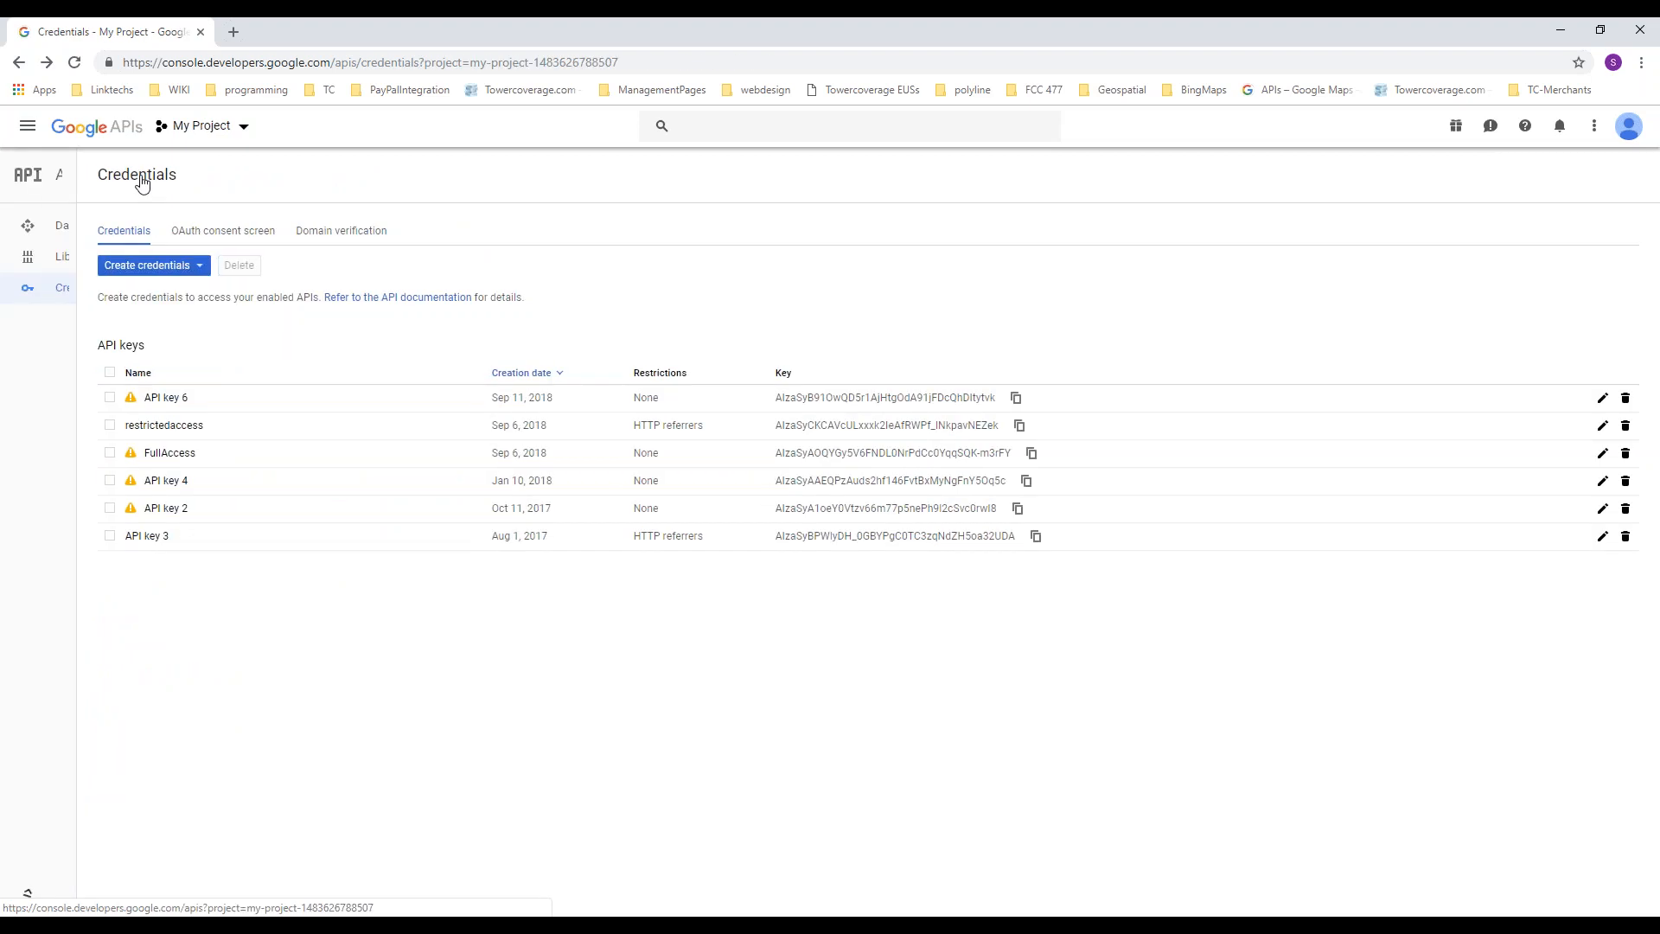
Step: Search the API library for "java" and view the Maps JavaScript API page
{"action": "left_click", "coordinate": [87, 256]}
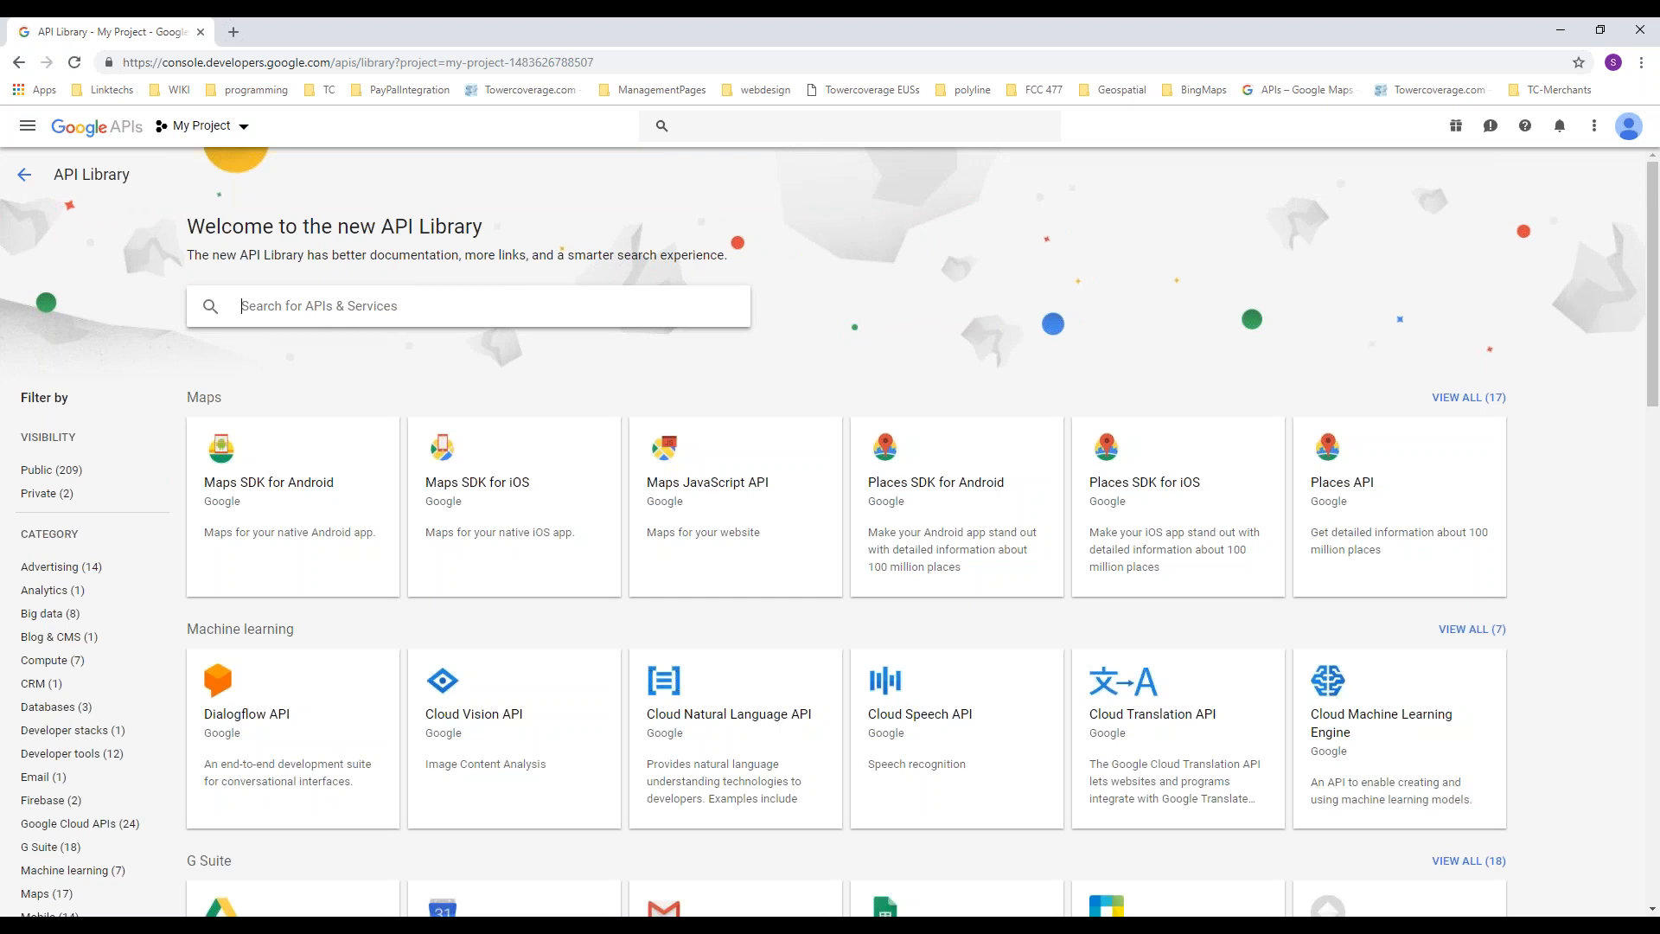
{"action": "type", "text": "java"}
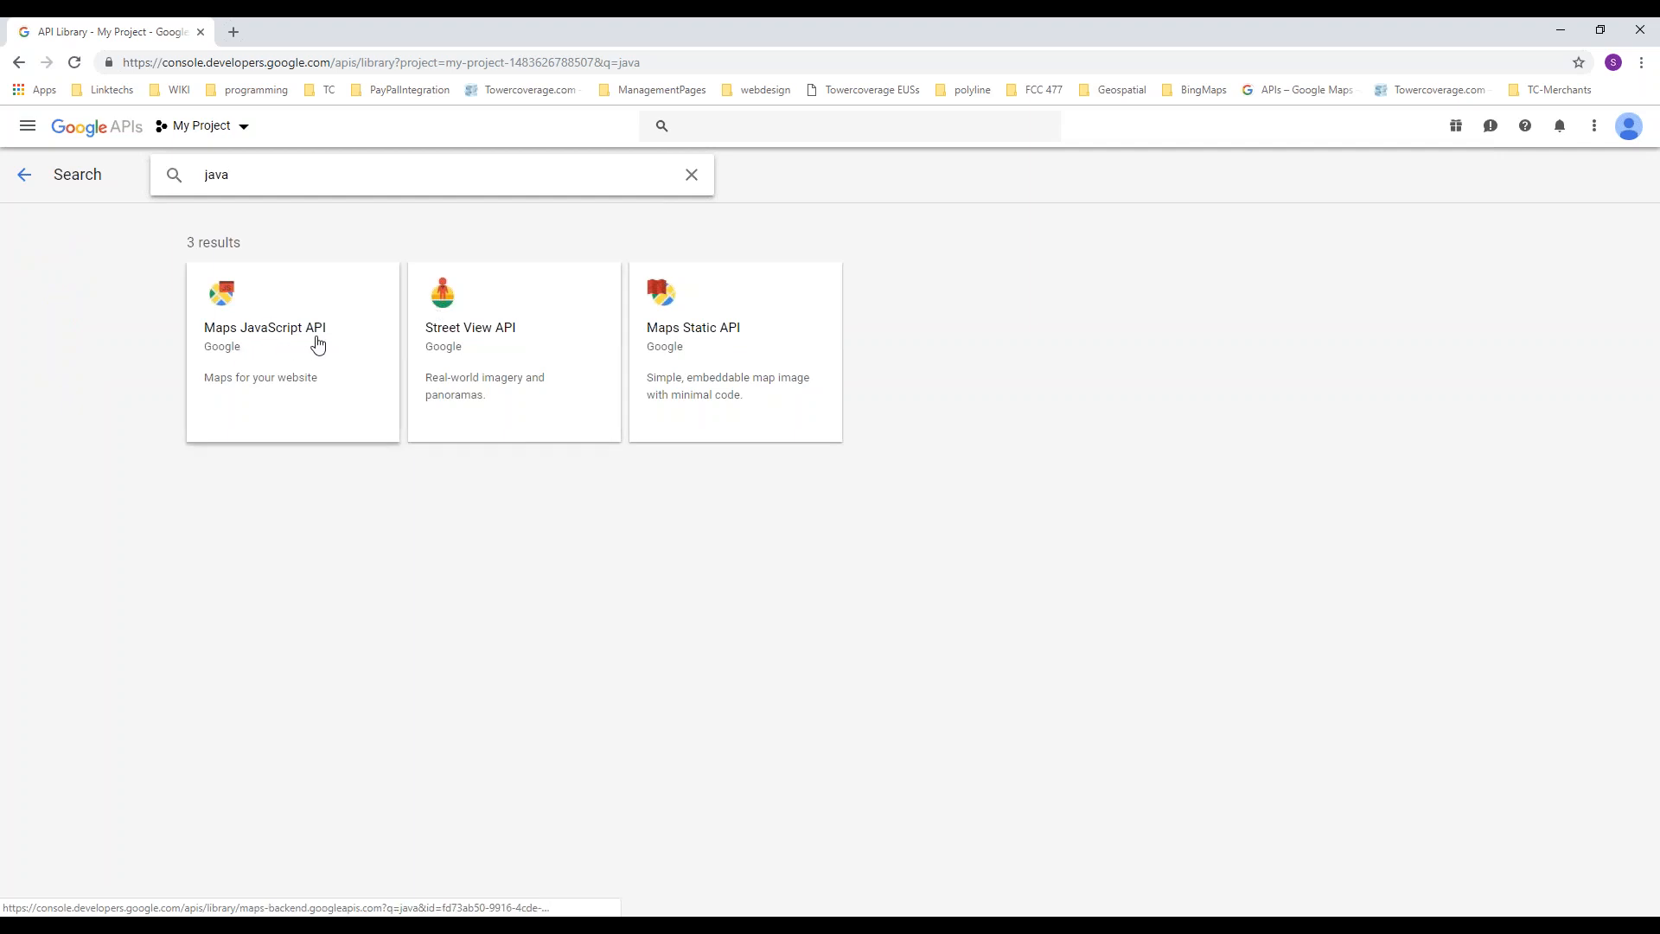
{"action": "left_click", "coordinate": [318, 344]}
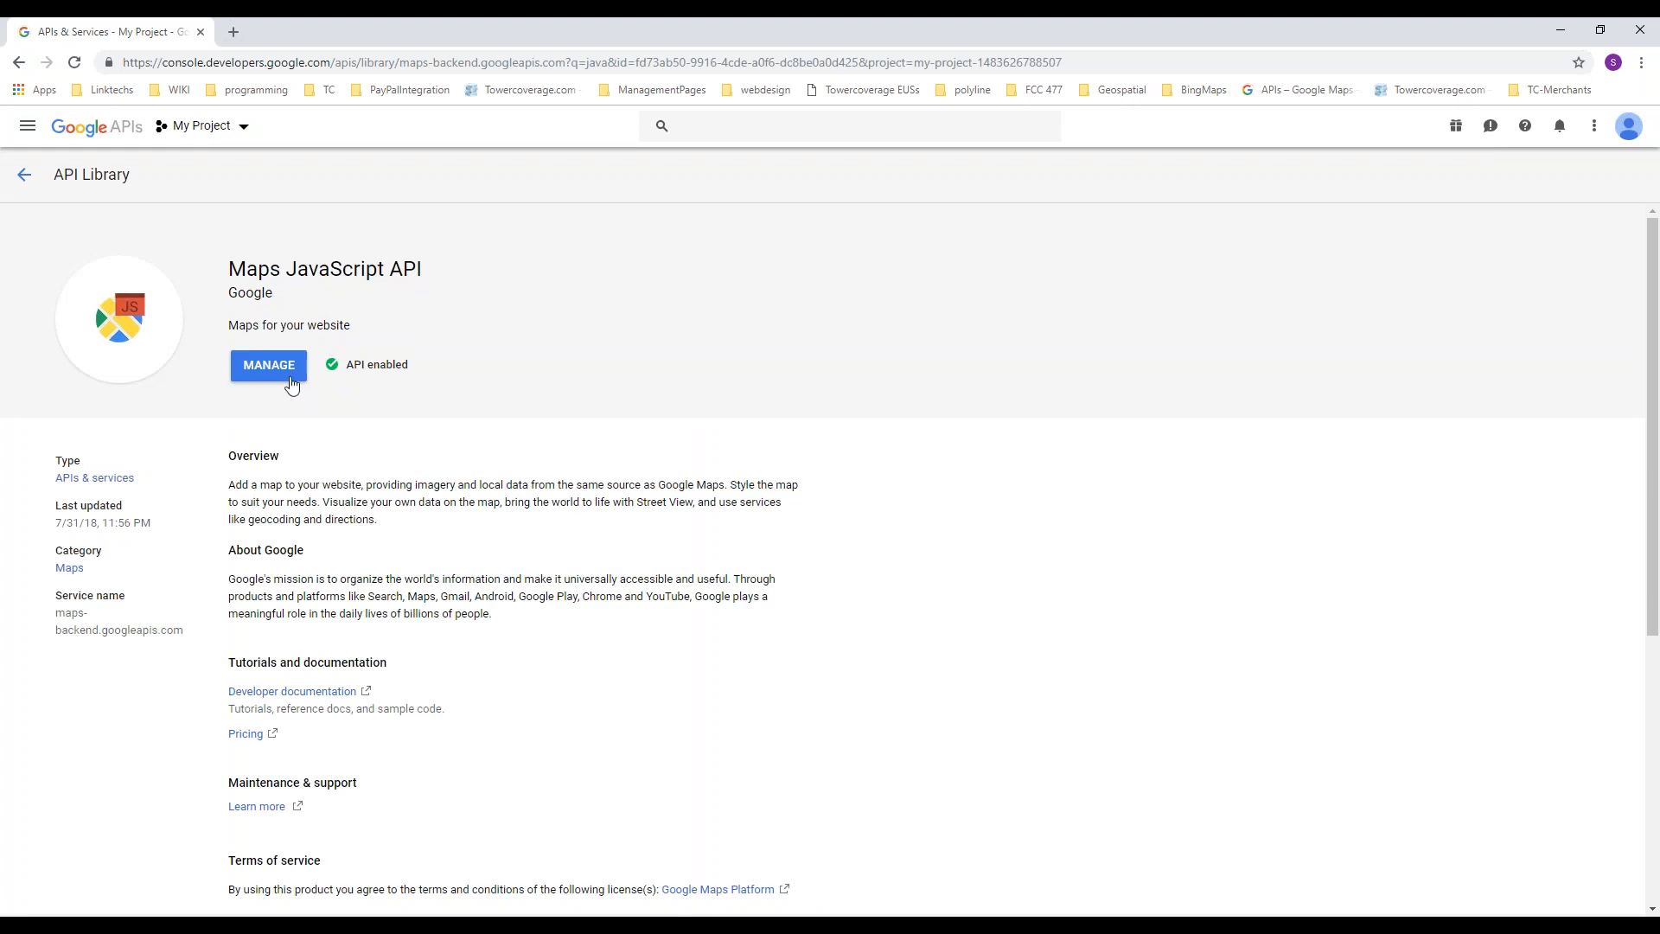
{"action": "left_click", "coordinate": [24, 178]}
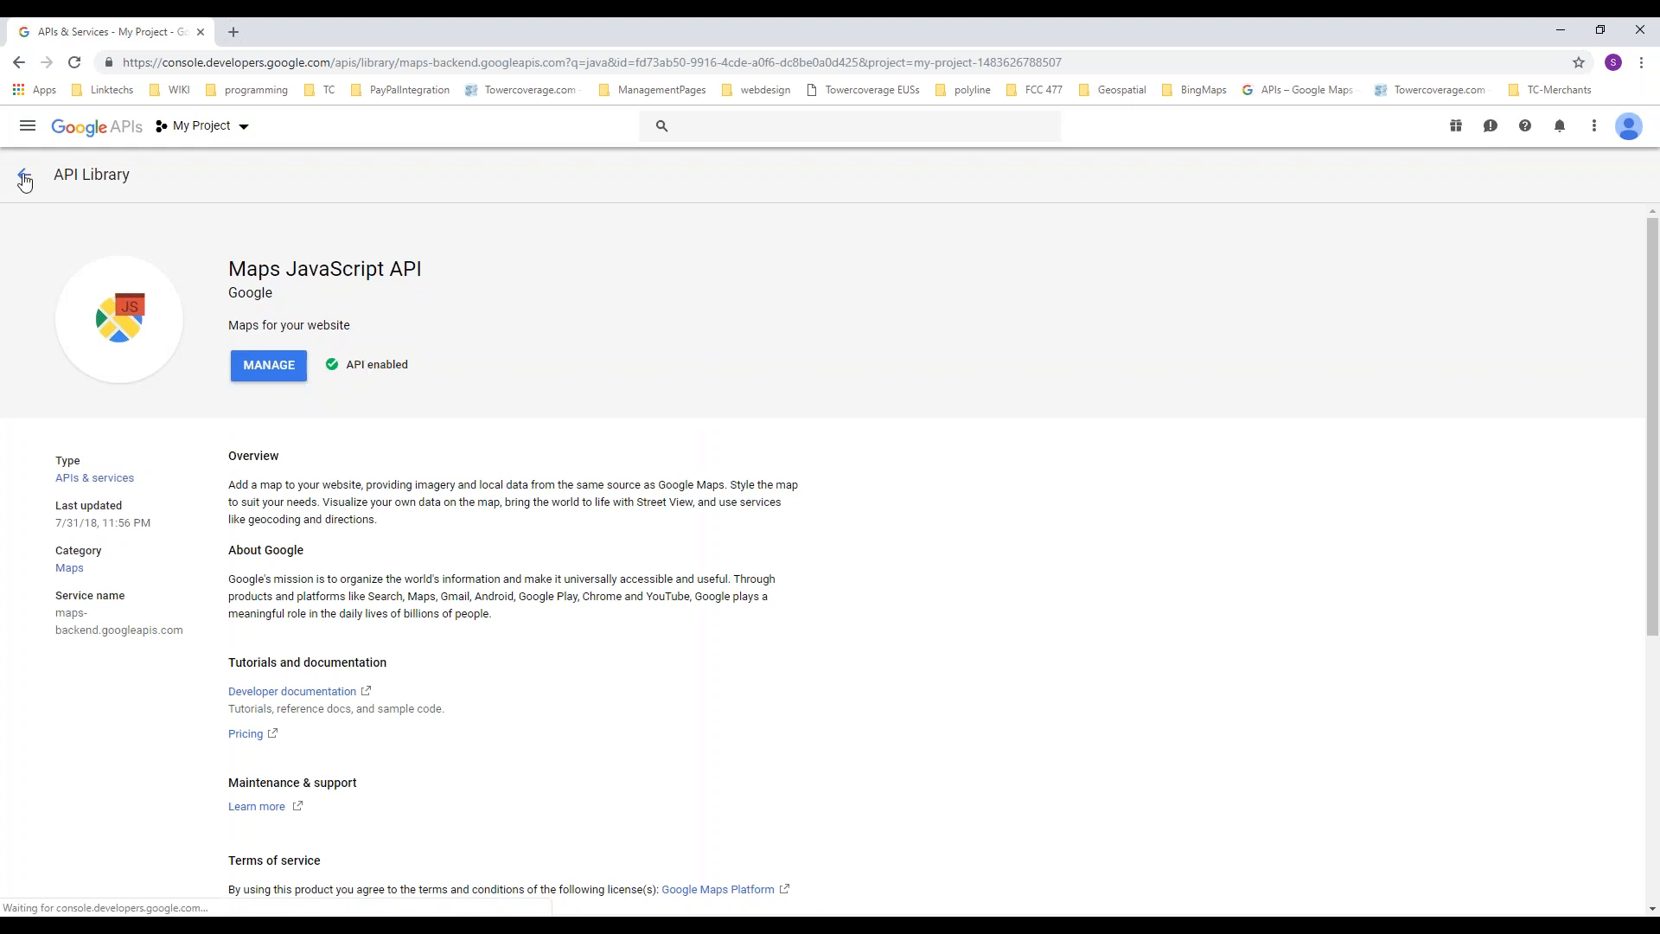
Step: Search the API library for "place" and "geo" to locate the Places and Geocoding APIs, and leave the library
{"action": "left_click_drag", "start_coordinate": [234, 176], "coordinate": [194, 180]}
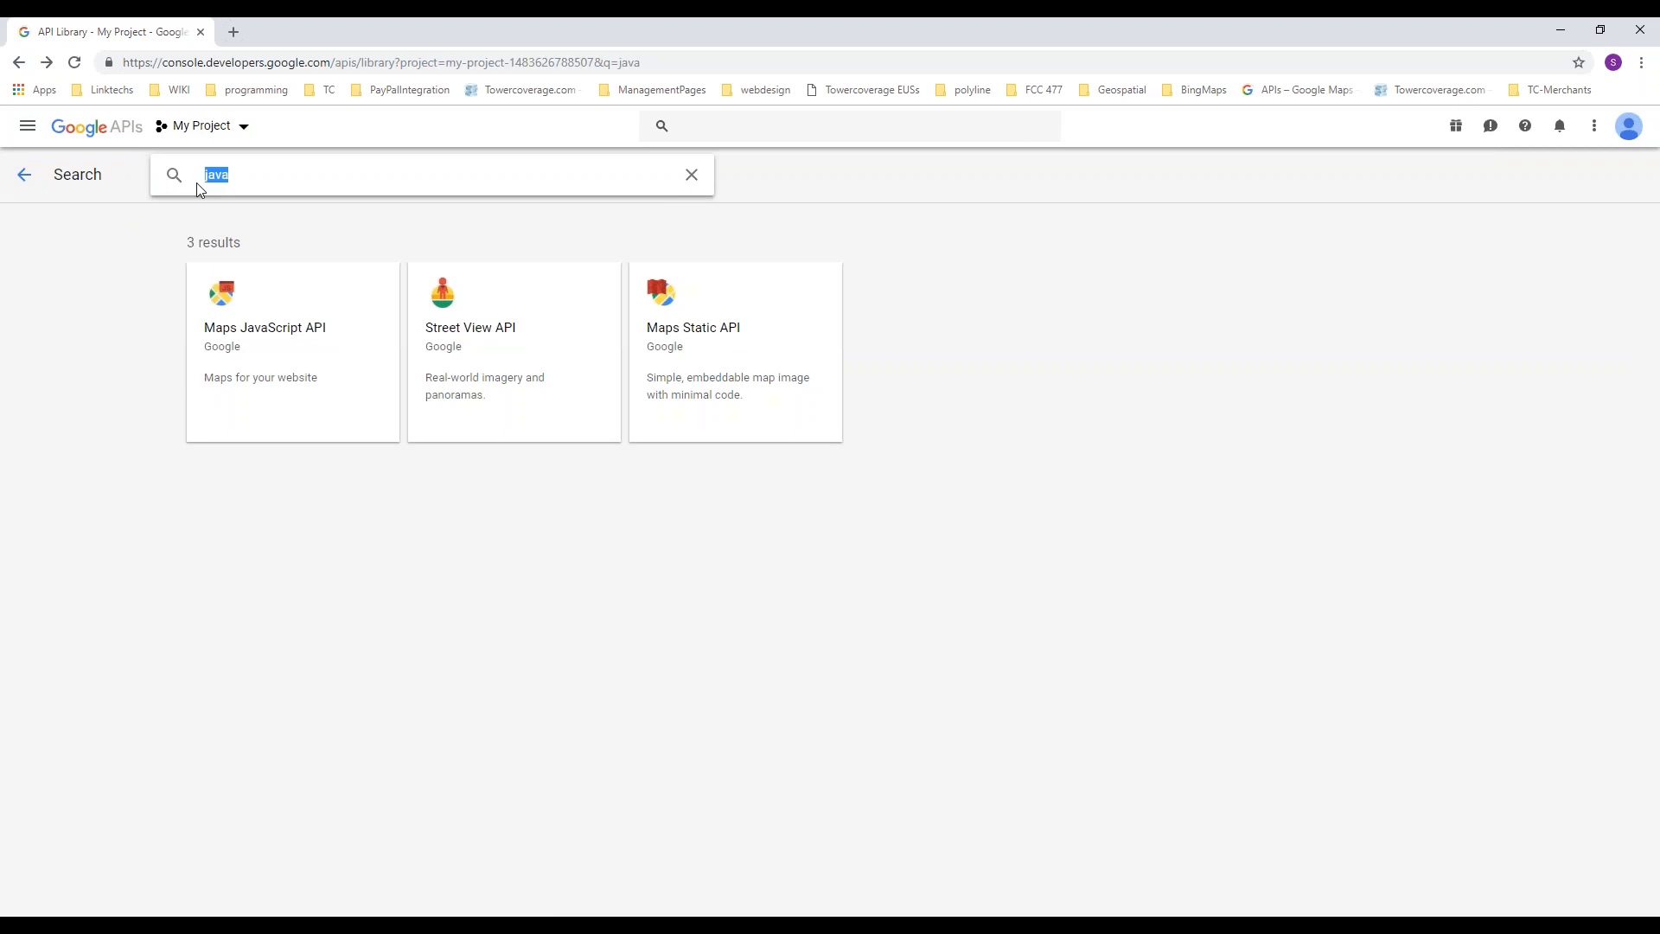
{"action": "type", "text": "place"}
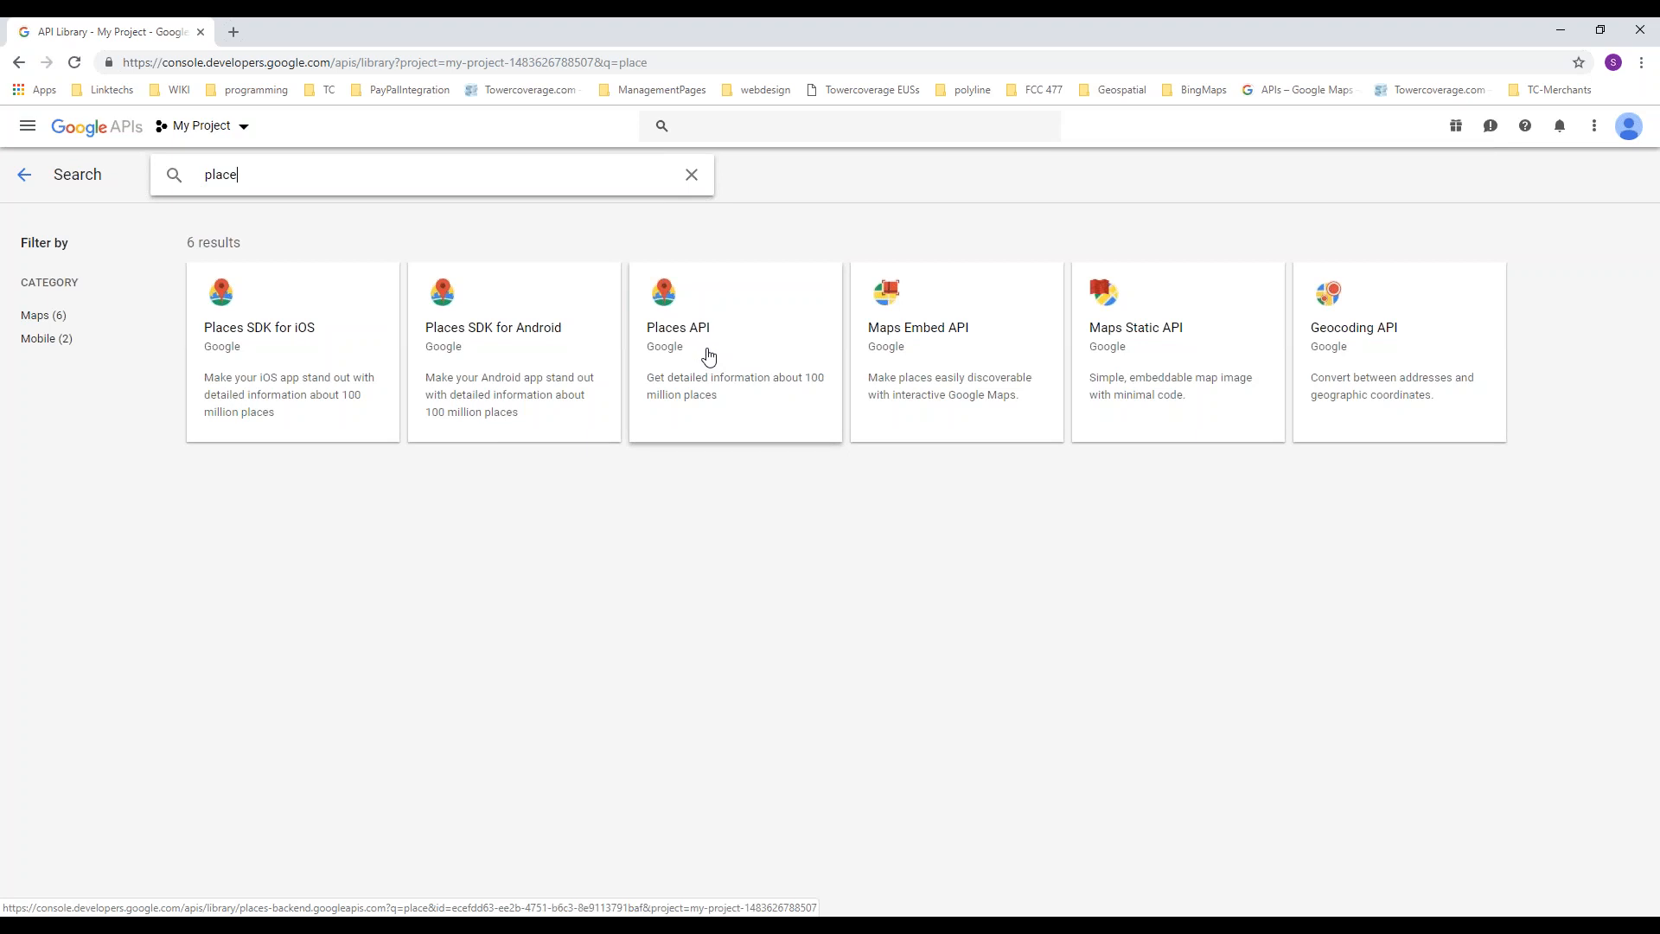
{"action": "key", "text": "BackSpace"}
{"action": "key", "text": "BackSpace"}
{"action": "key", "text": "BackSpace"}
{"action": "key", "text": "BackSpace"}
{"action": "key", "text": "BackSpace"}
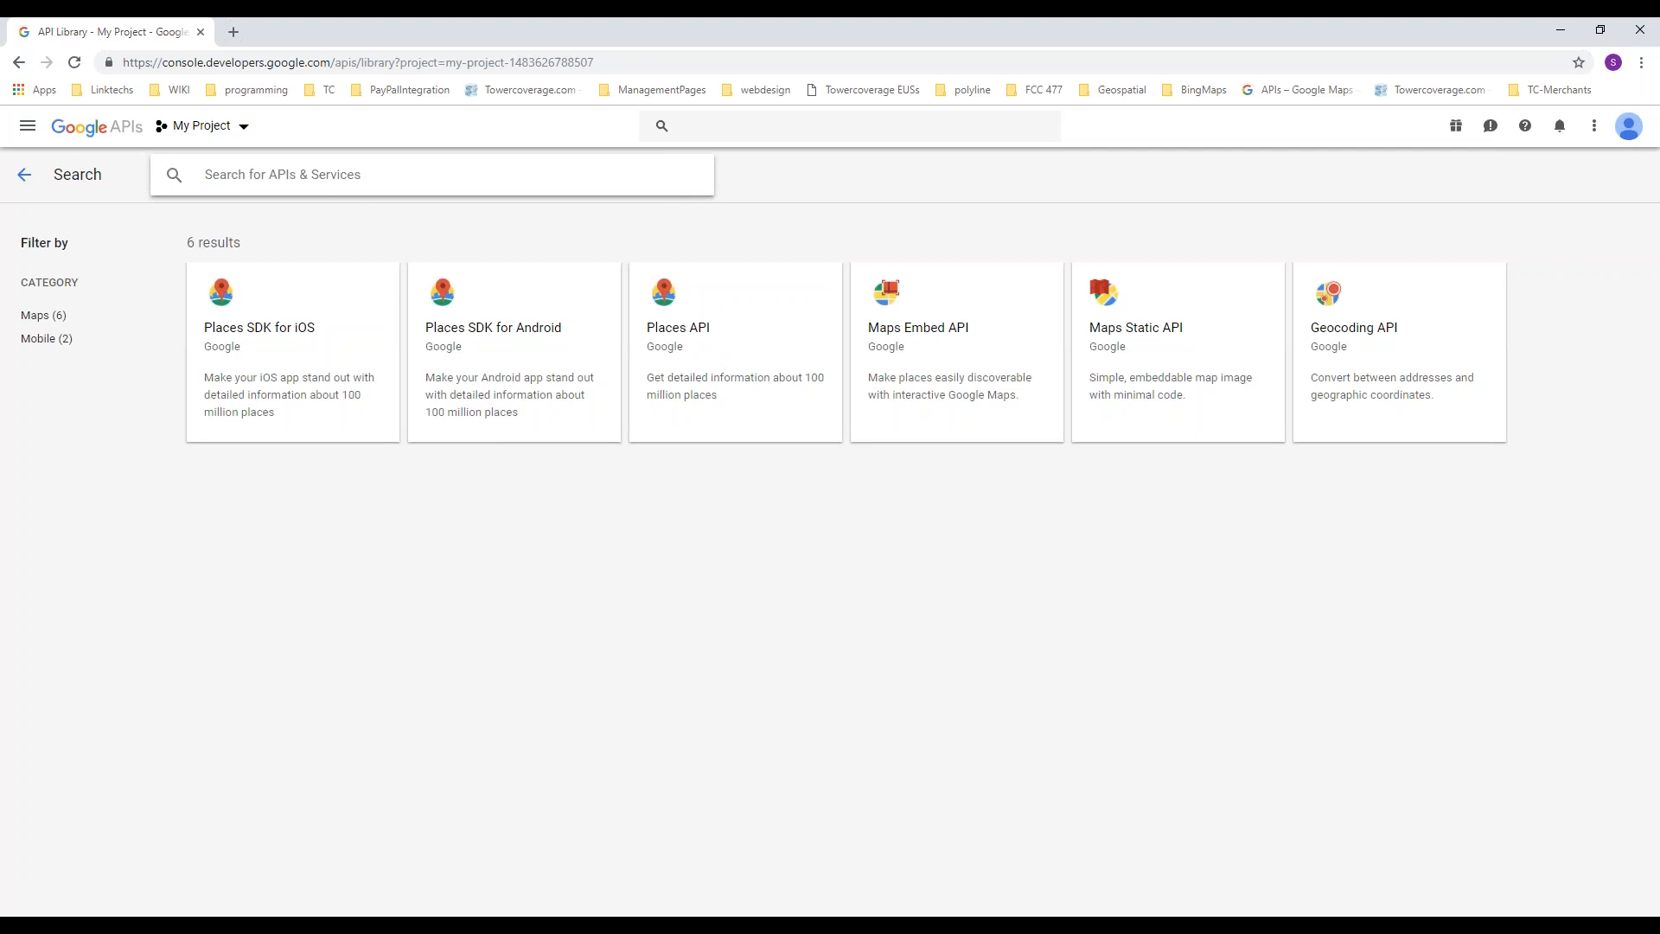
{"action": "type", "text": "geo"}
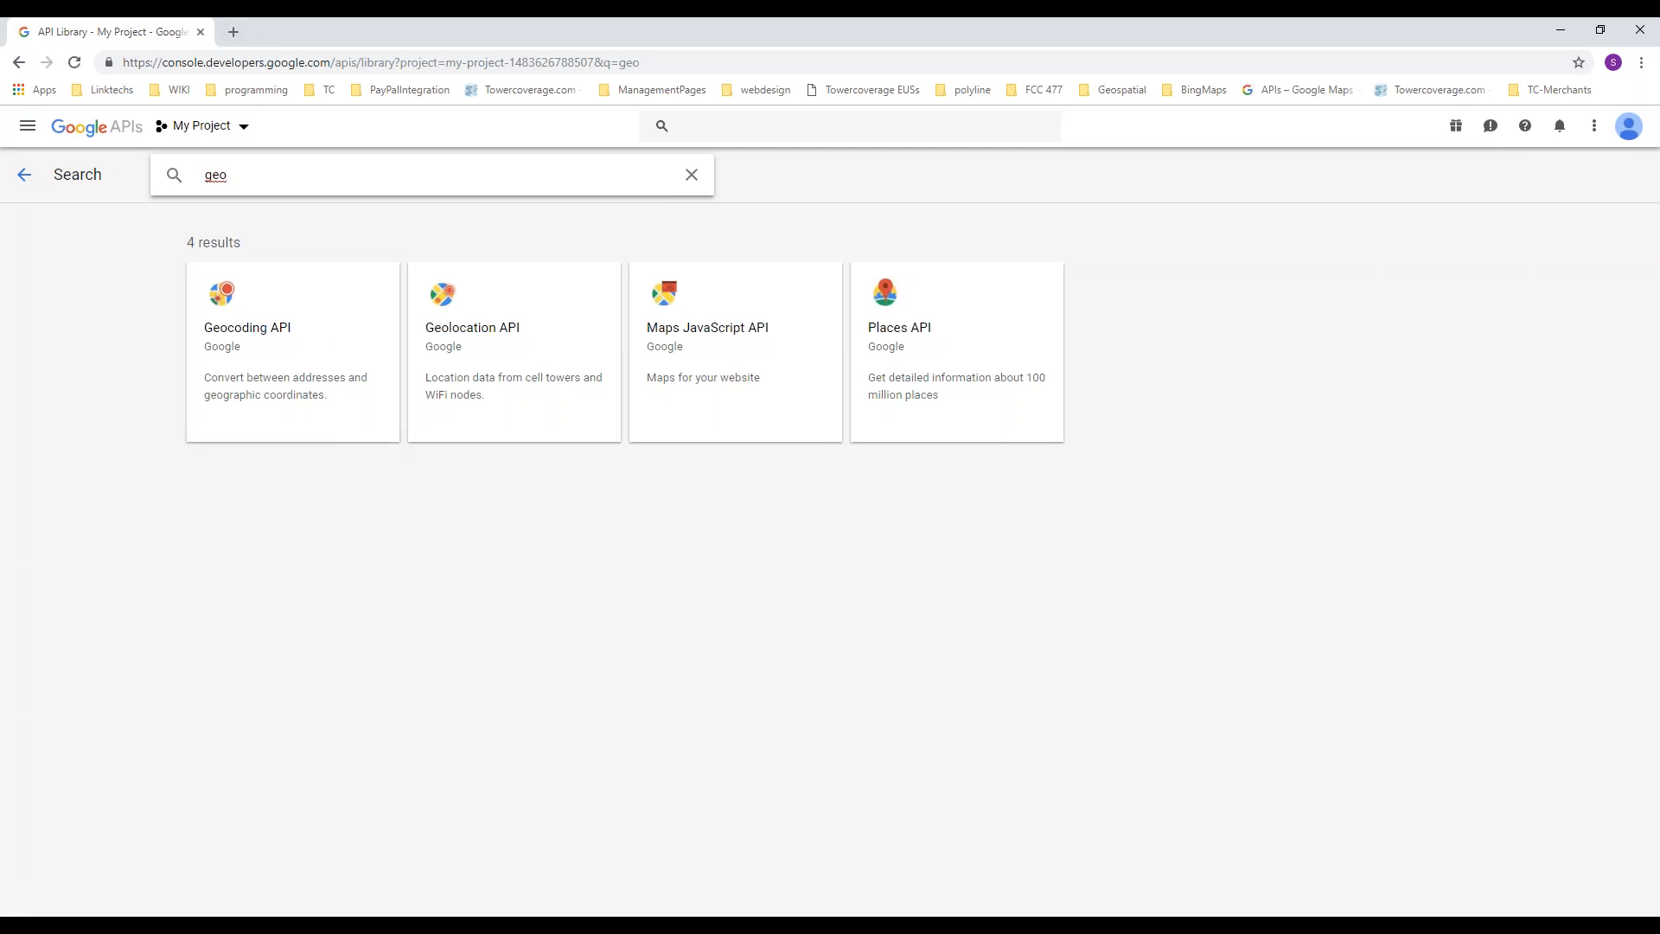
{"action": "left_click", "coordinate": [26, 181]}
{"action": "left_click", "coordinate": [25, 174]}
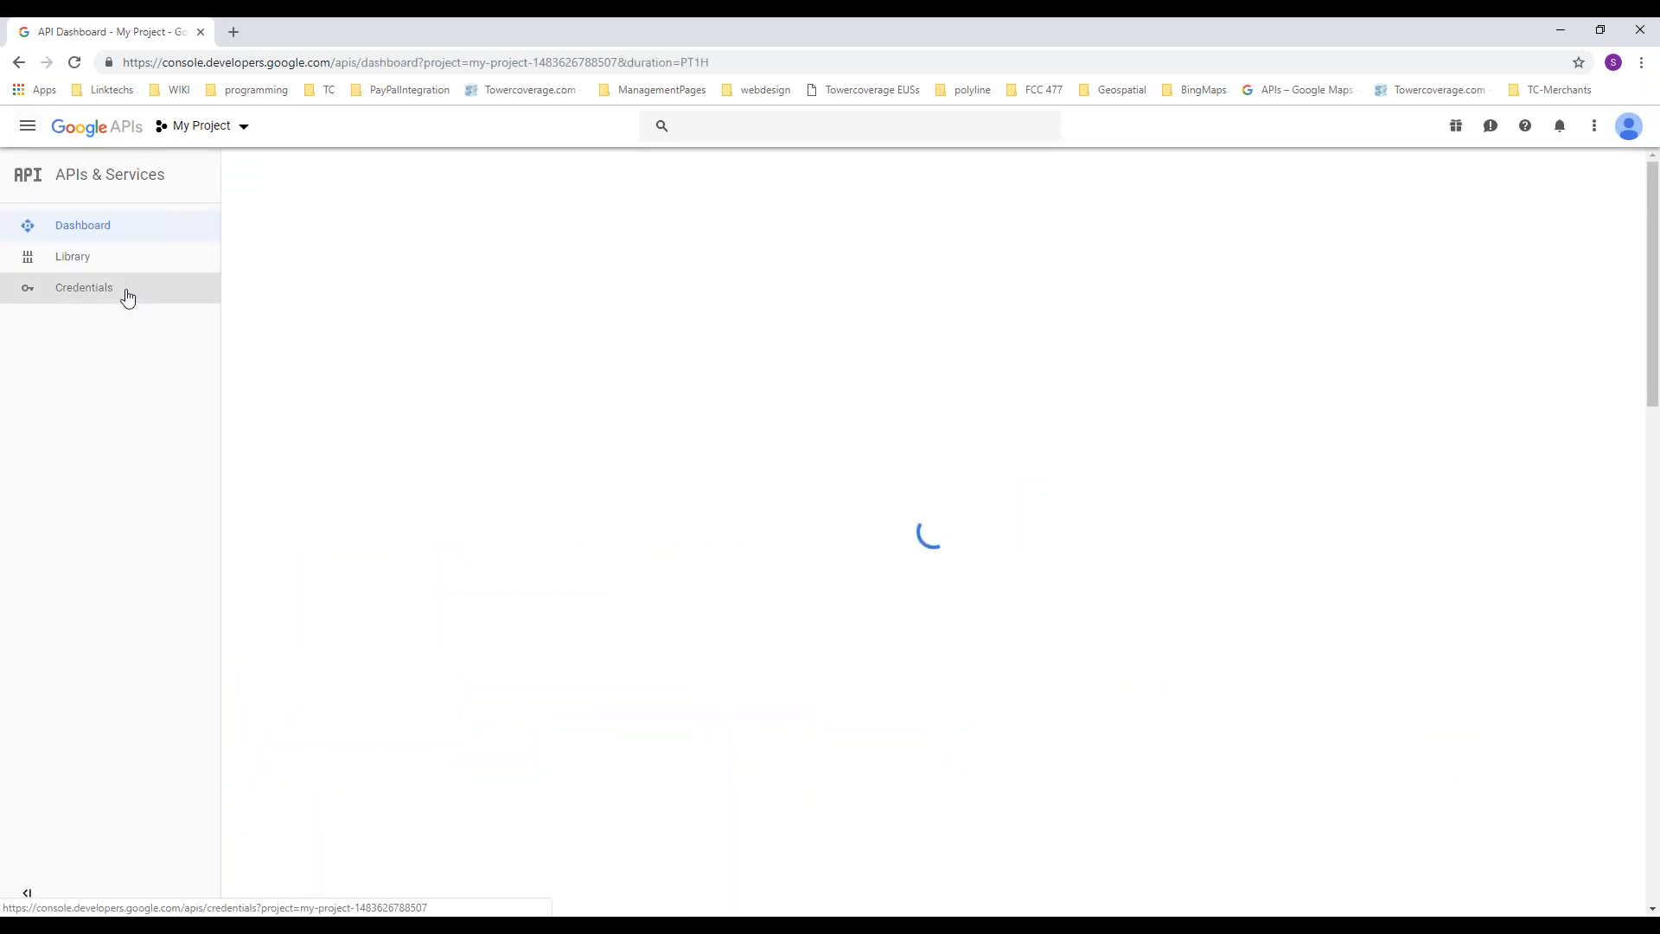
Step: Select the key string of API key 3 in the project credentials and return to TowerCoverage's Google Map Key field
{"action": "left_click", "coordinate": [126, 291]}
{"action": "double_click", "coordinate": [1003, 538]}
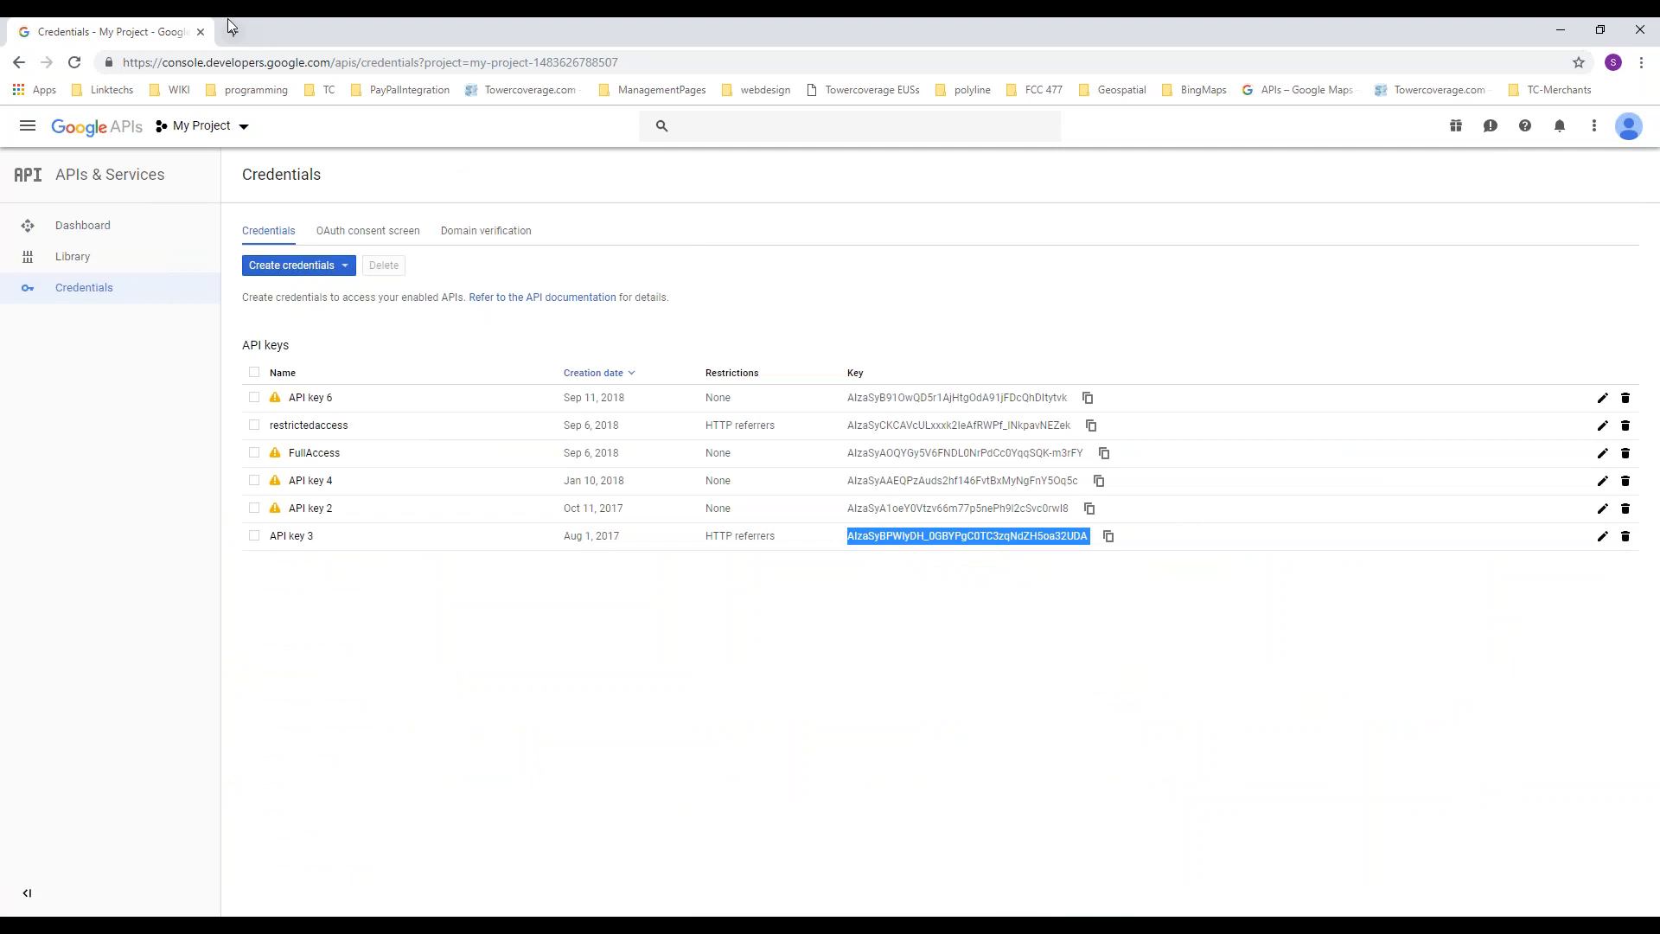
{"action": "left_click", "coordinate": [201, 33]}
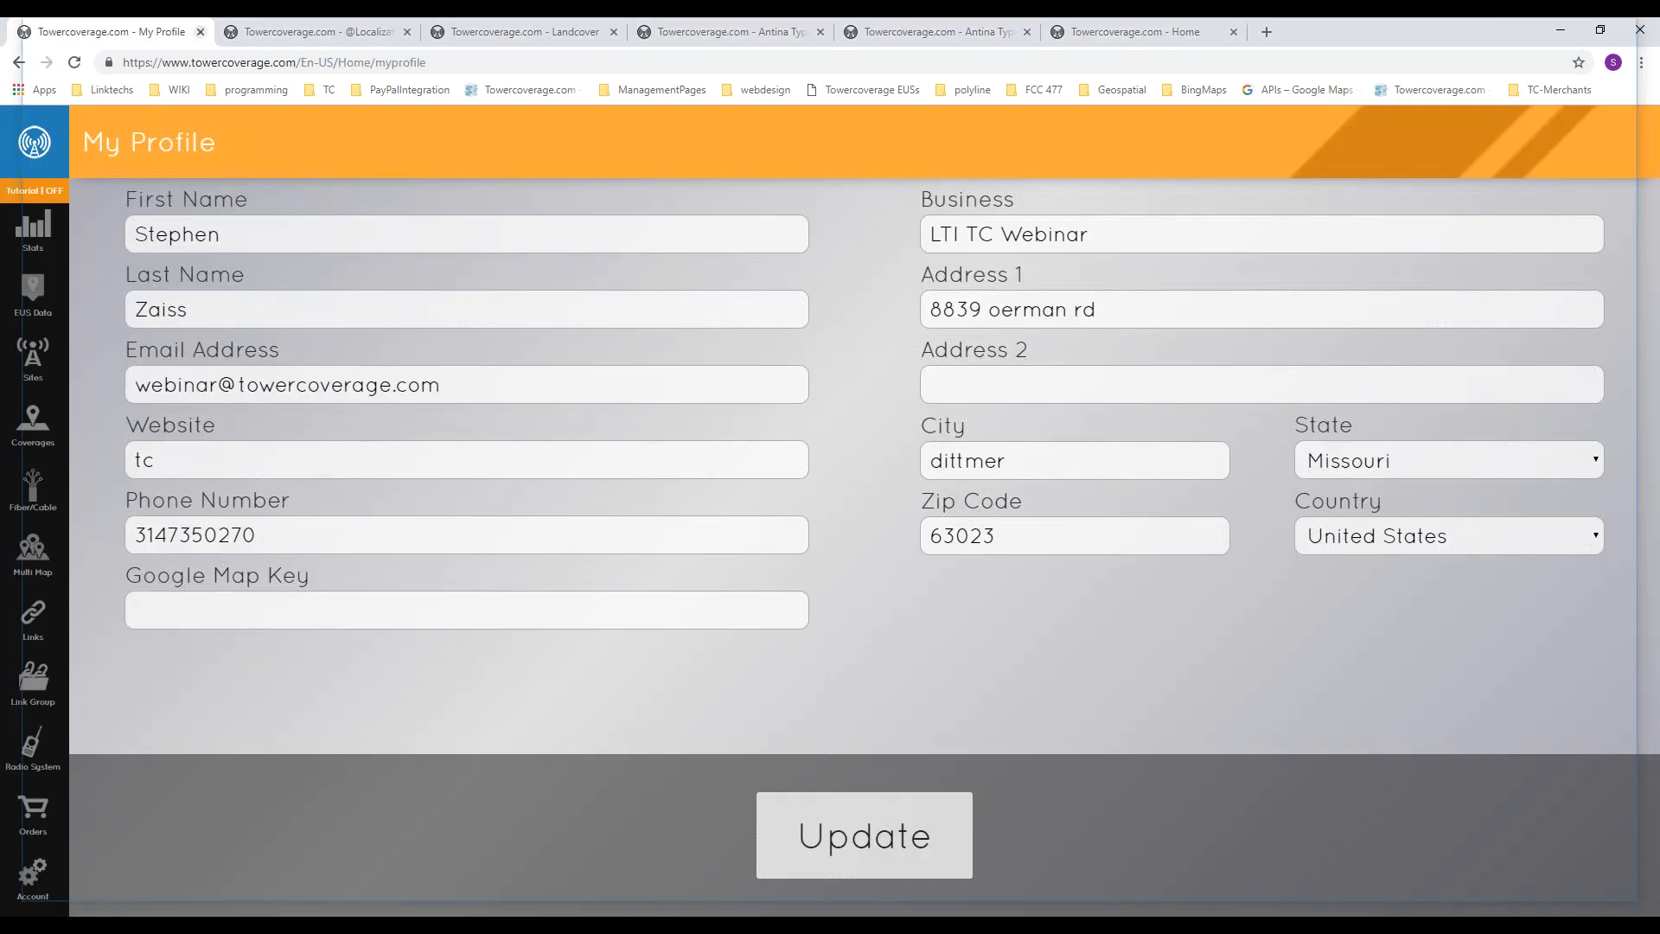
{"action": "left_click", "coordinate": [315, 611]}
{"action": "left_click", "coordinate": [752, 669]}
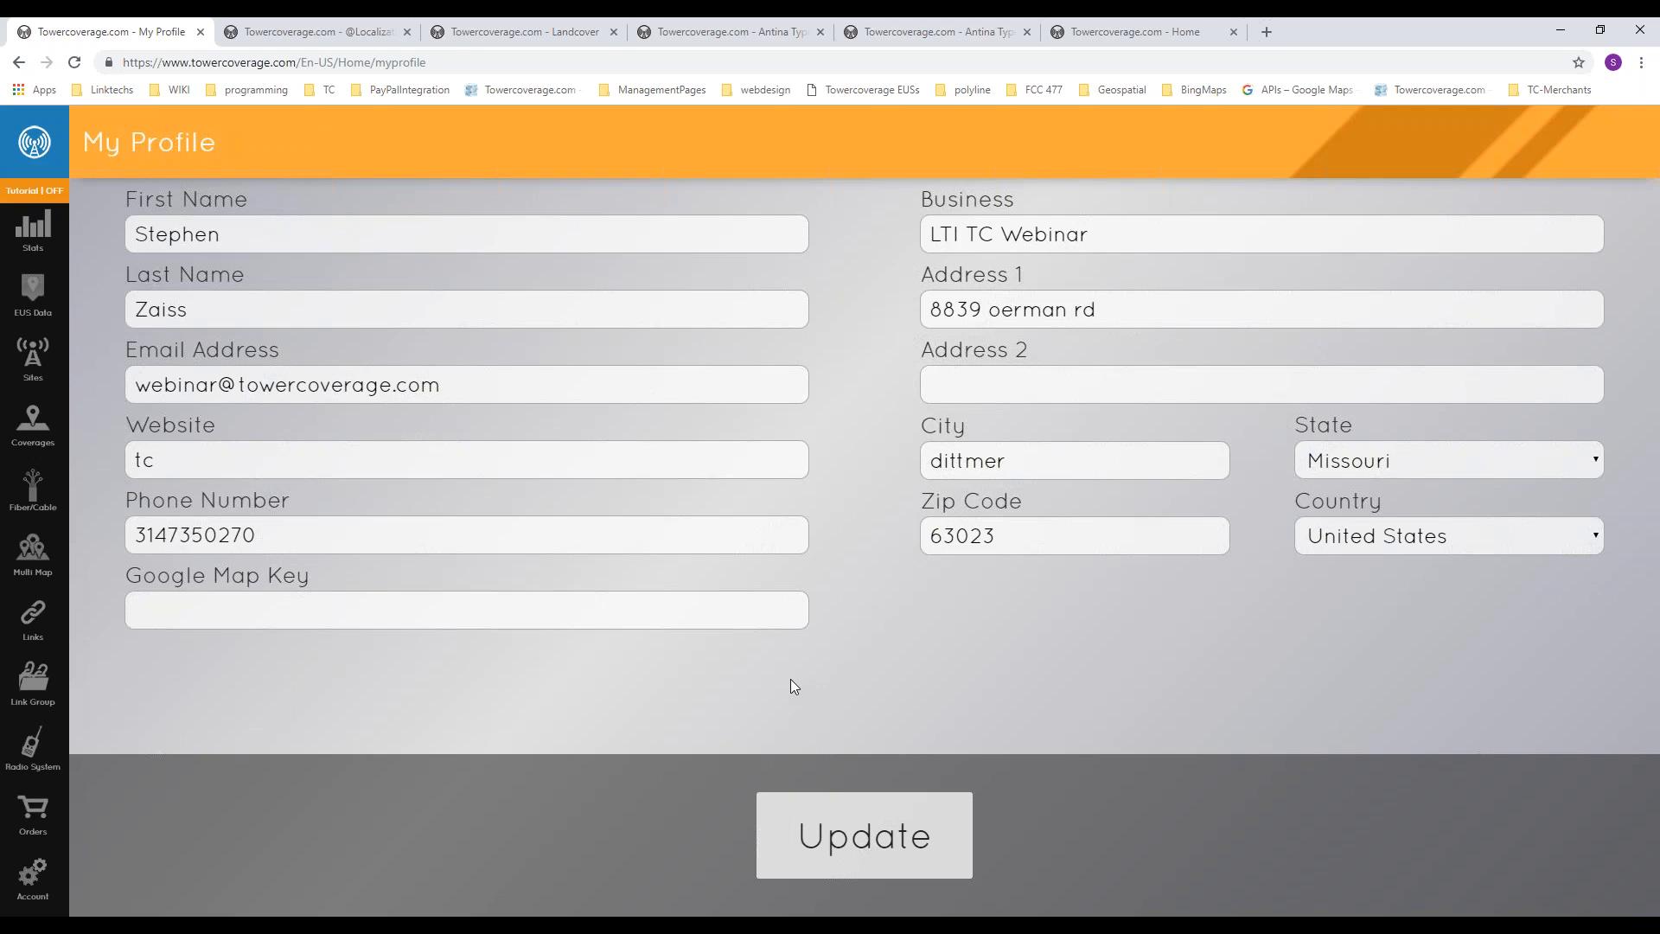
Step: Open the account's user management and review the start page and user type choices for adding a new user
{"action": "left_click", "coordinate": [33, 875]}
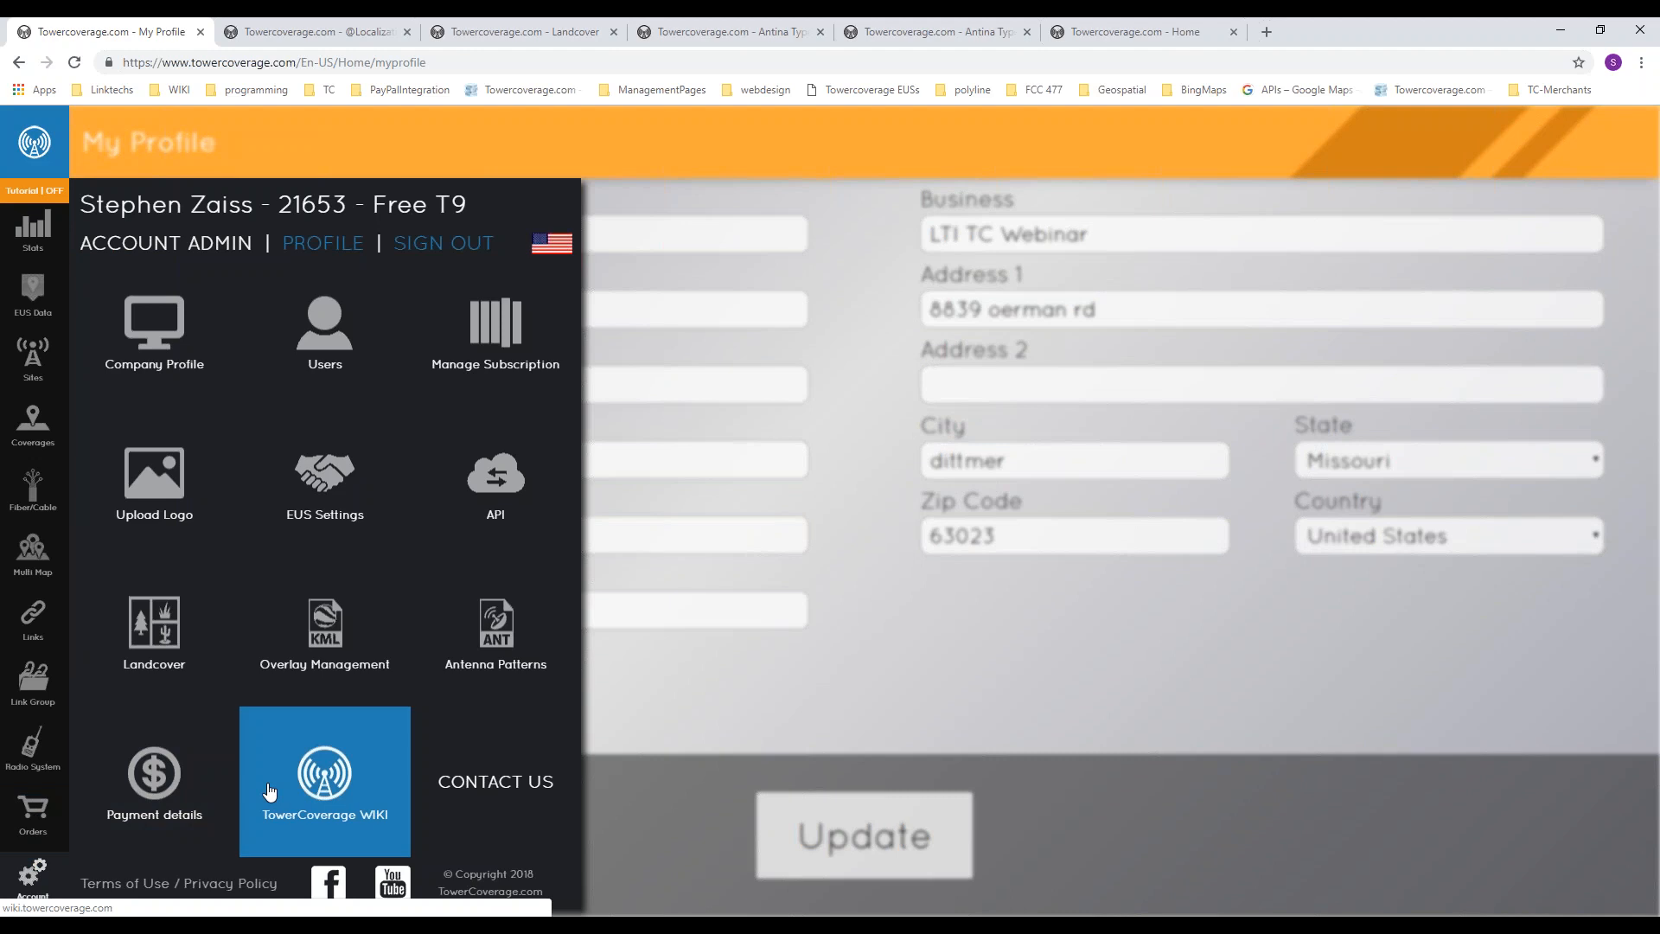
{"action": "left_click", "coordinate": [319, 335]}
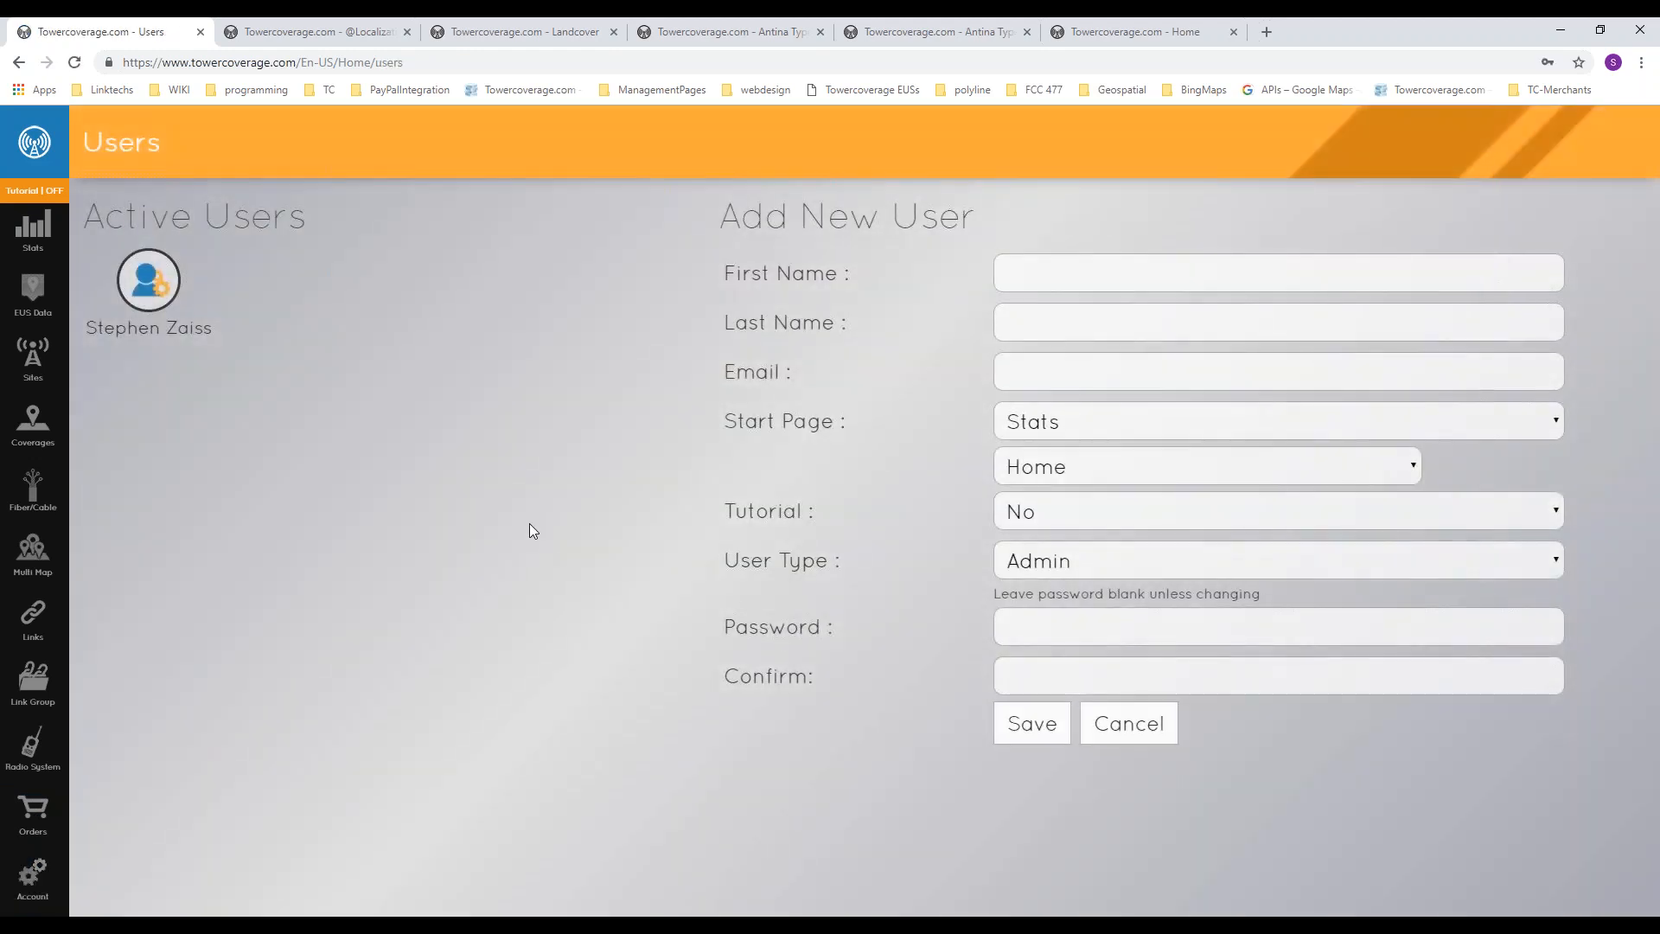
{"action": "left_click", "coordinate": [1141, 563]}
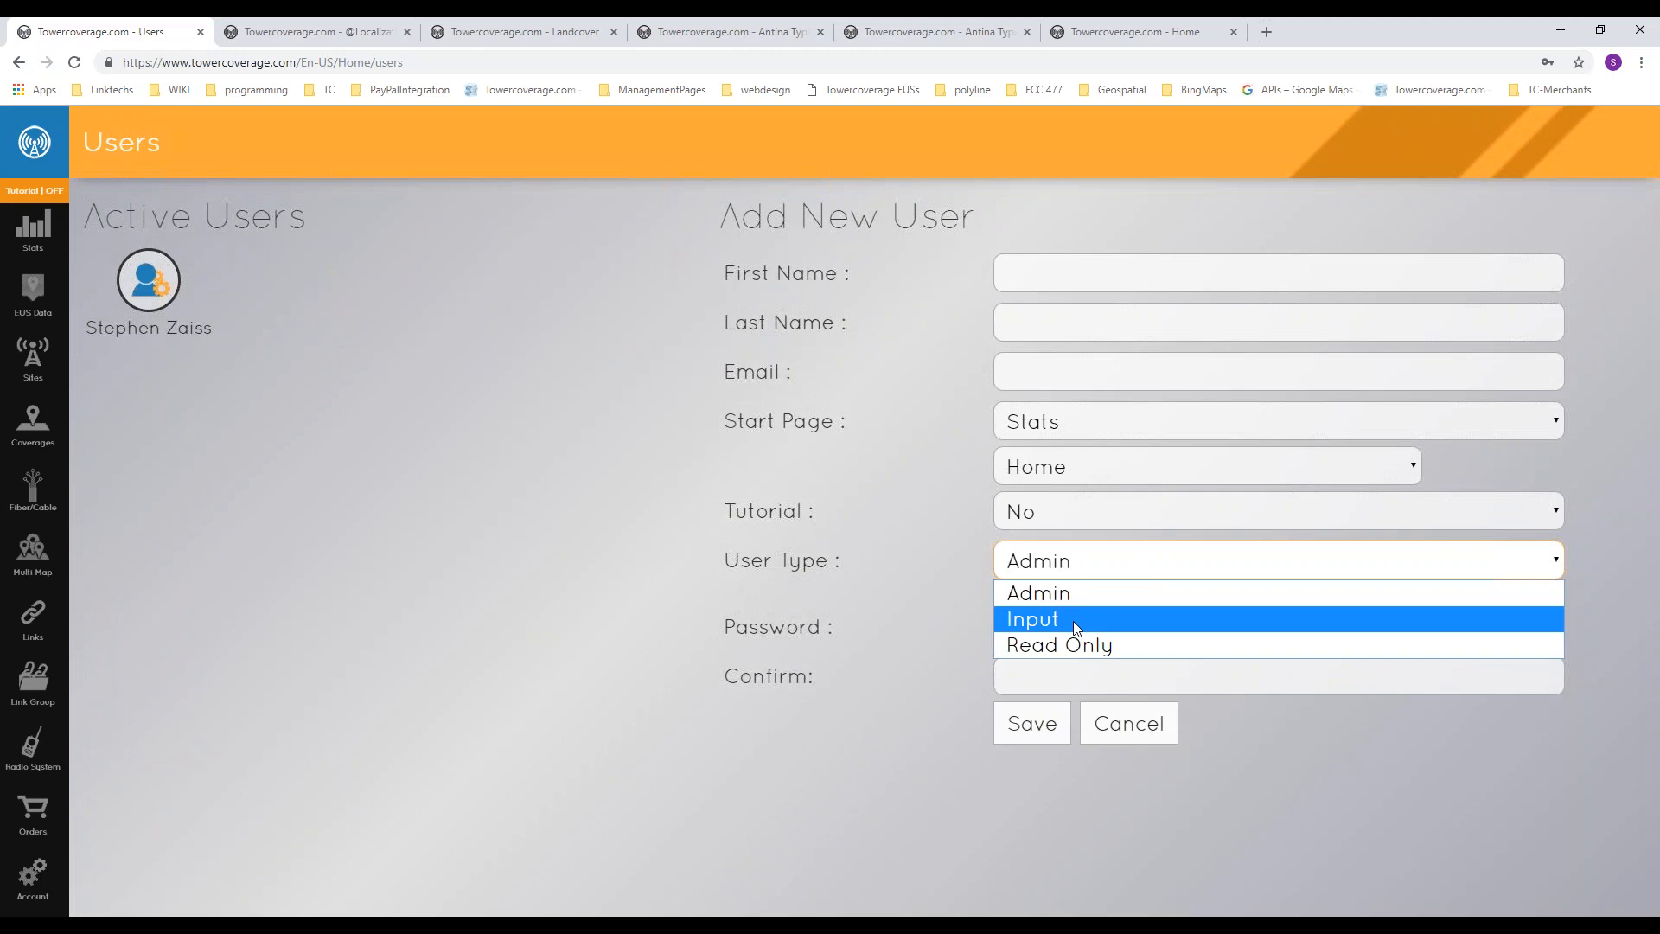
{"action": "left_click", "coordinate": [691, 573]}
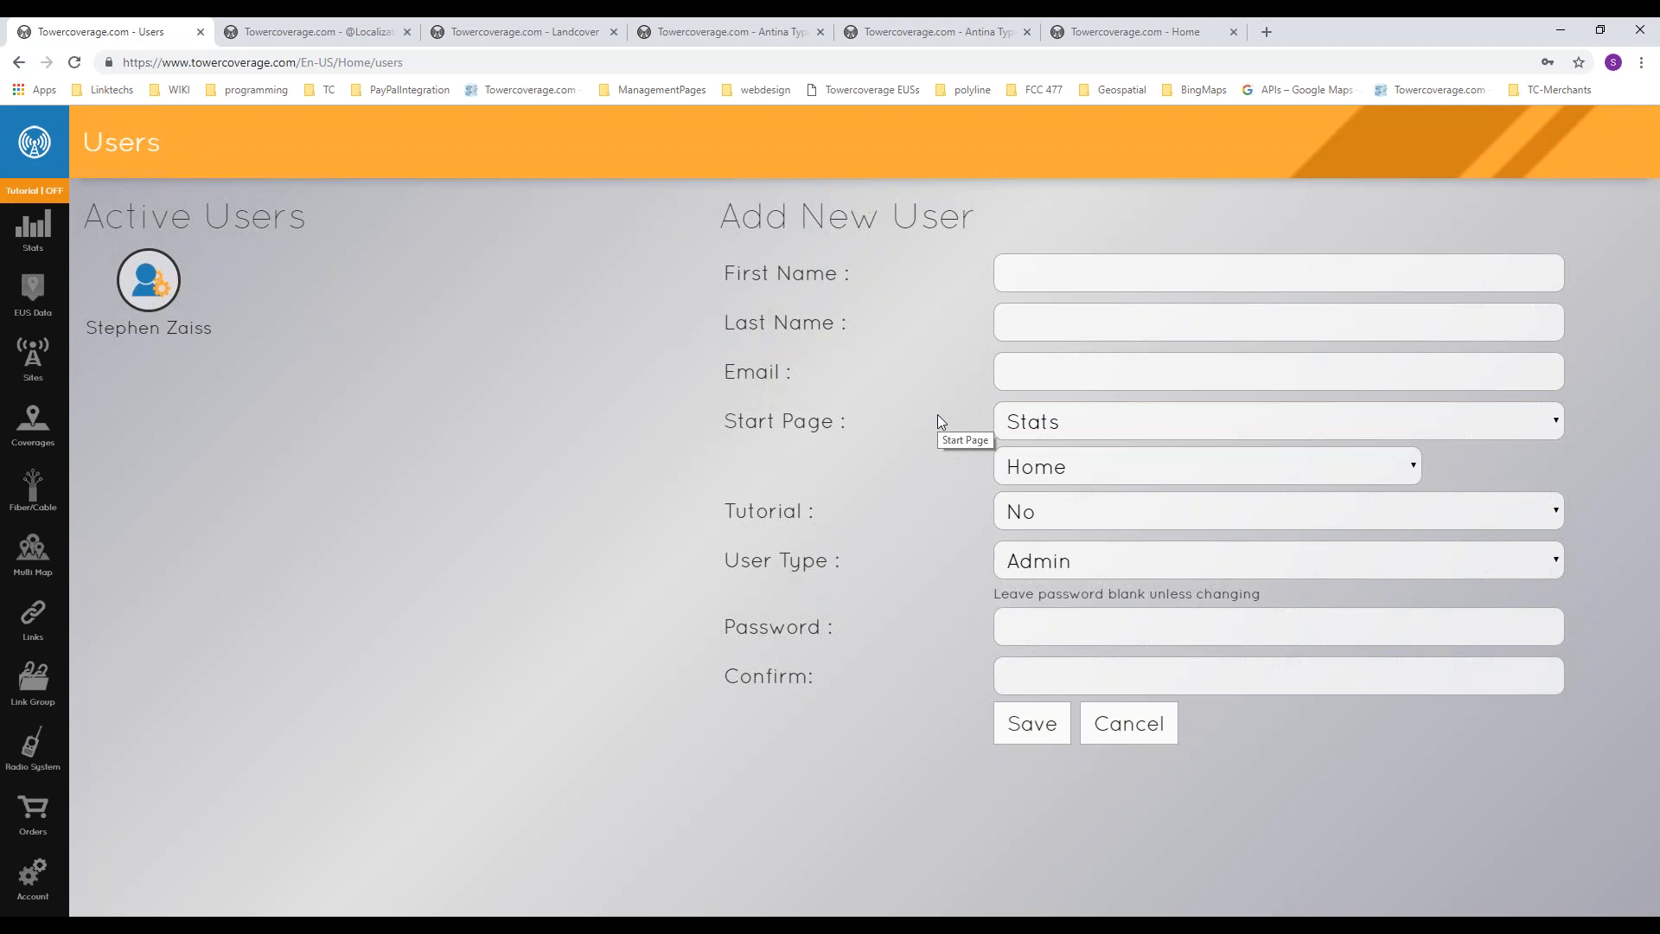
{"action": "left_click", "coordinate": [1062, 477]}
{"action": "left_click", "coordinate": [936, 503]}
{"action": "left_click", "coordinate": [1046, 561]}
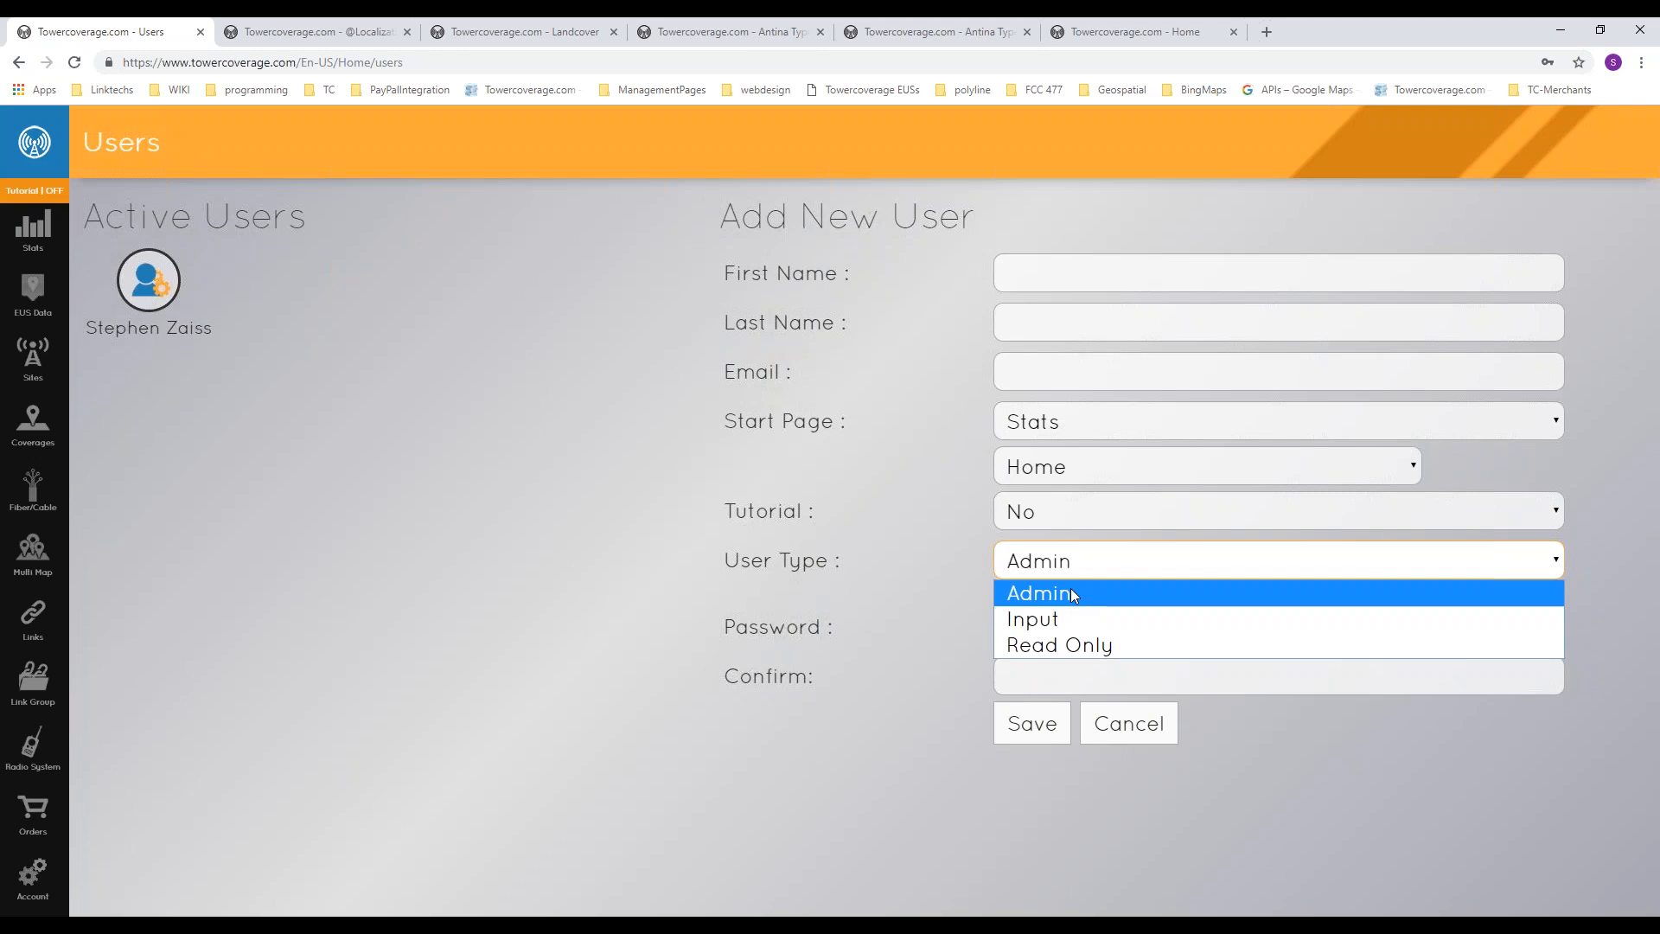
{"action": "left_click", "coordinate": [544, 445]}
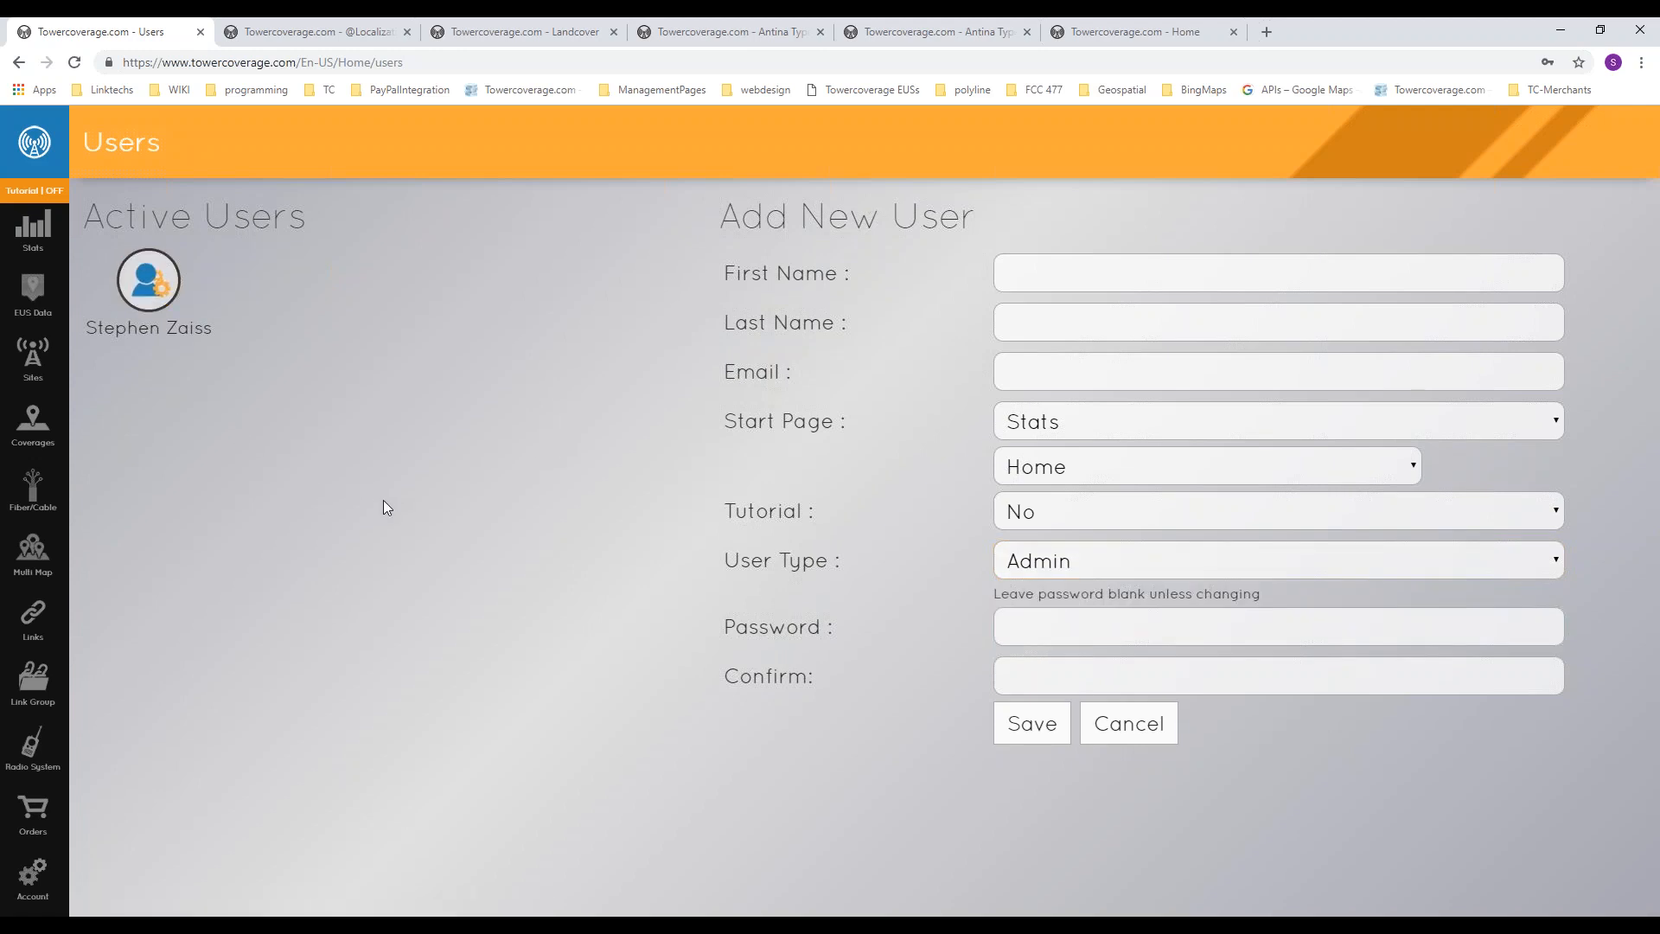
Step: Open the subscription management page and view the Tier 1 sign-up's payment form
{"action": "left_click", "coordinate": [34, 875]}
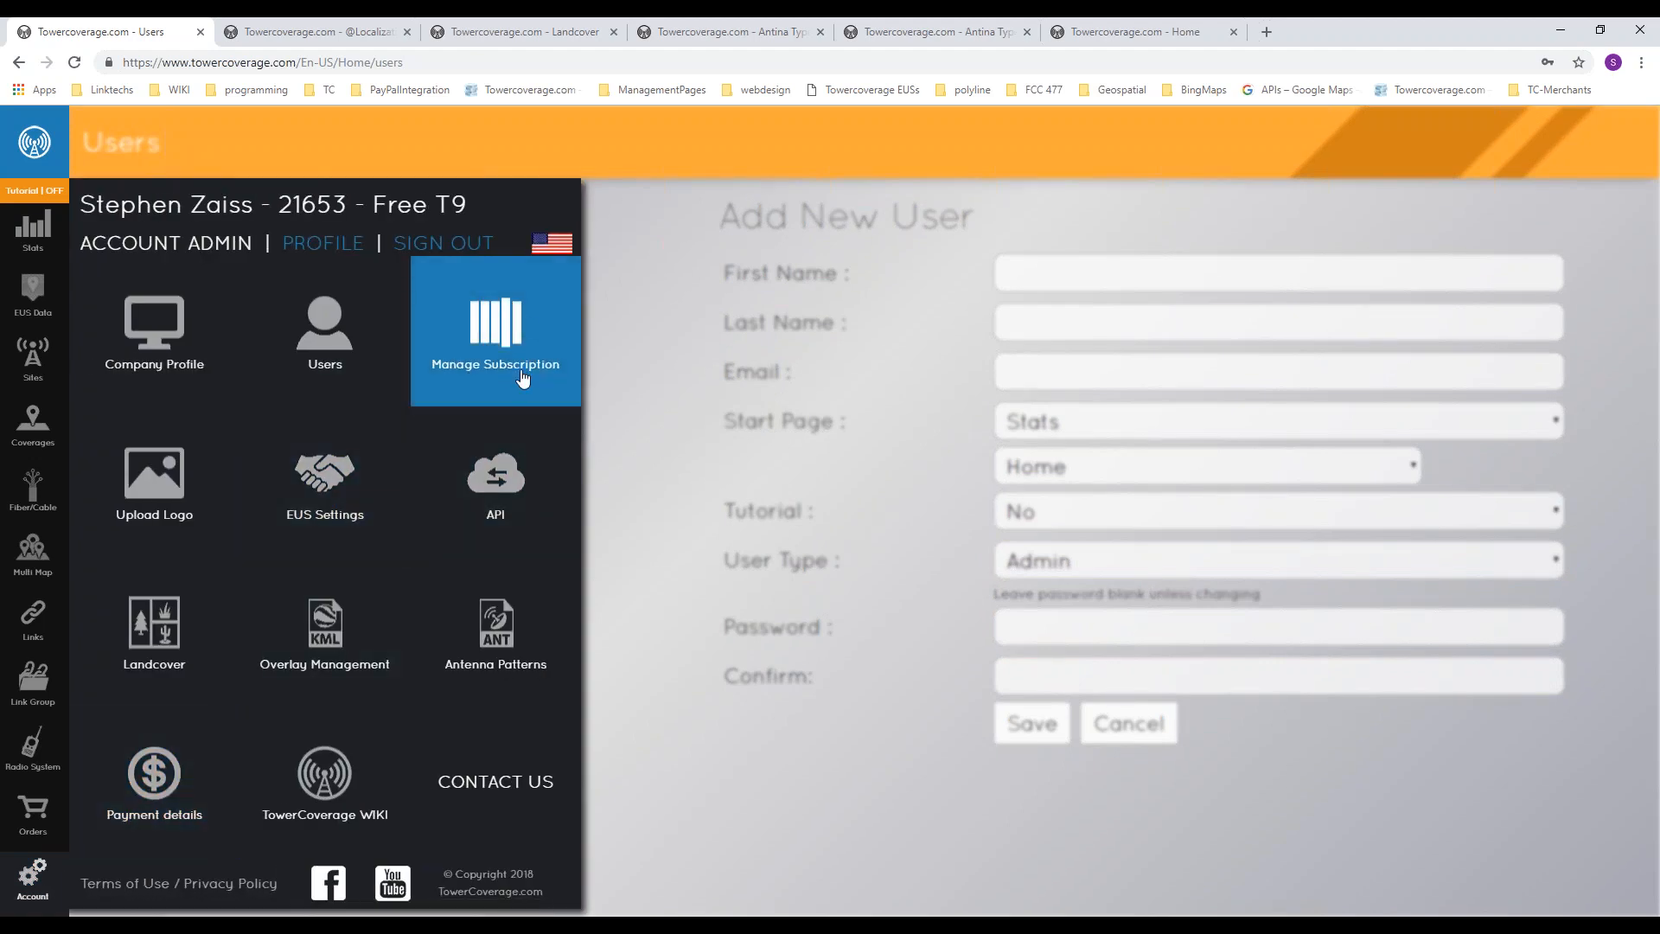
{"action": "left_click", "coordinate": [523, 338]}
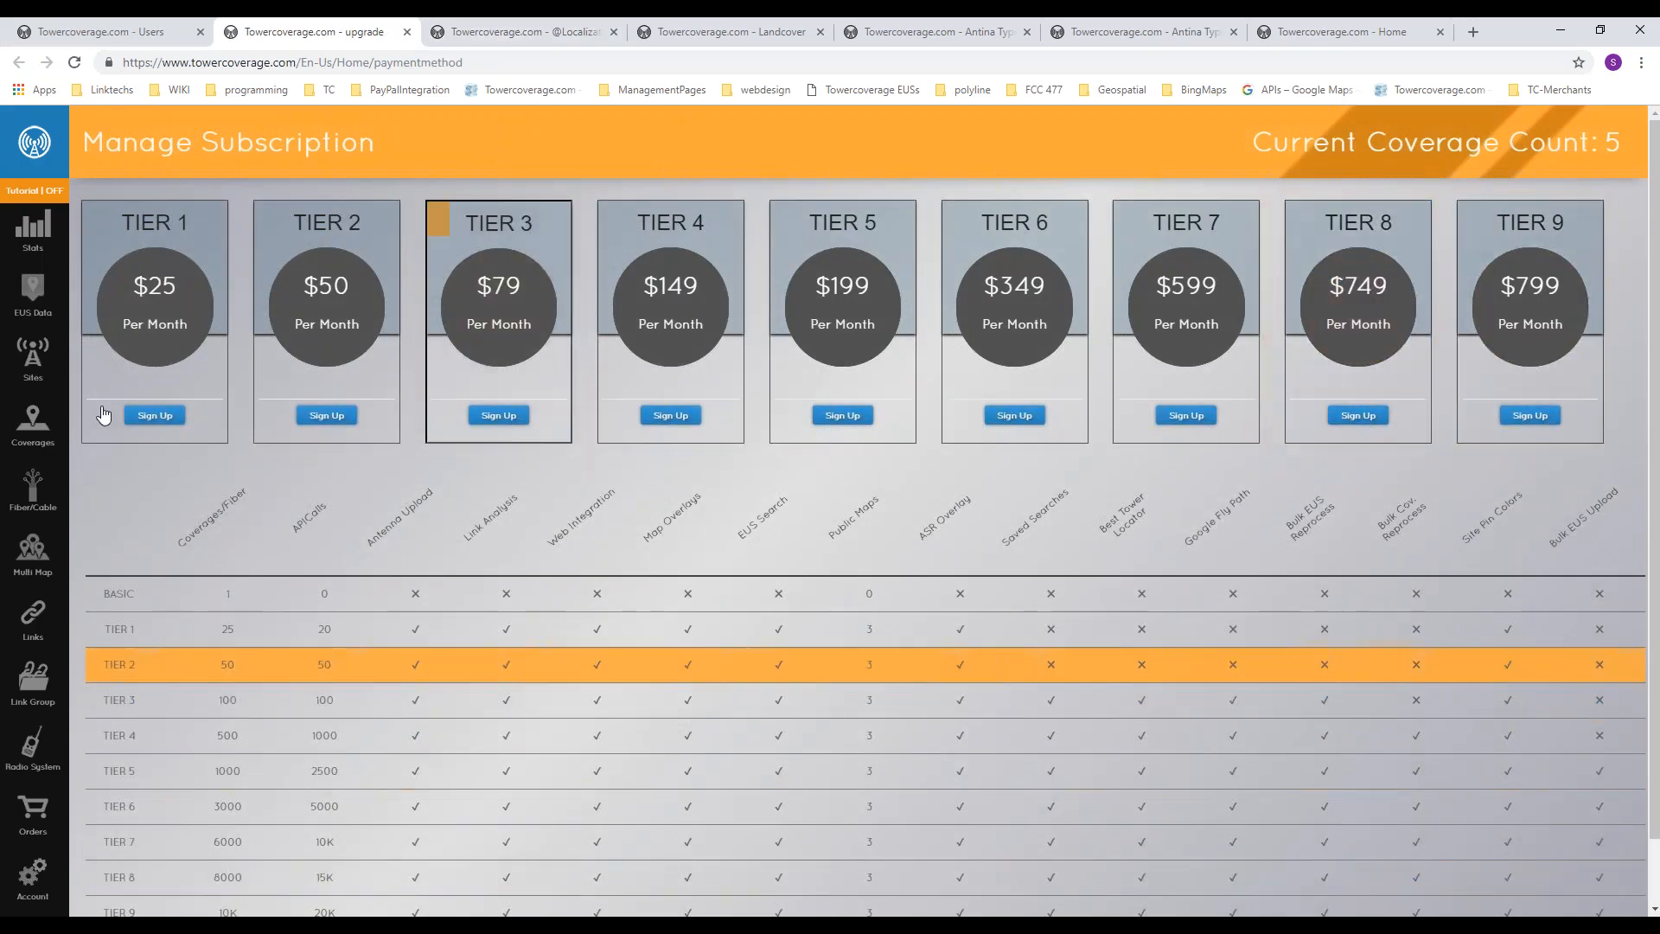
{"action": "left_click", "coordinate": [160, 416]}
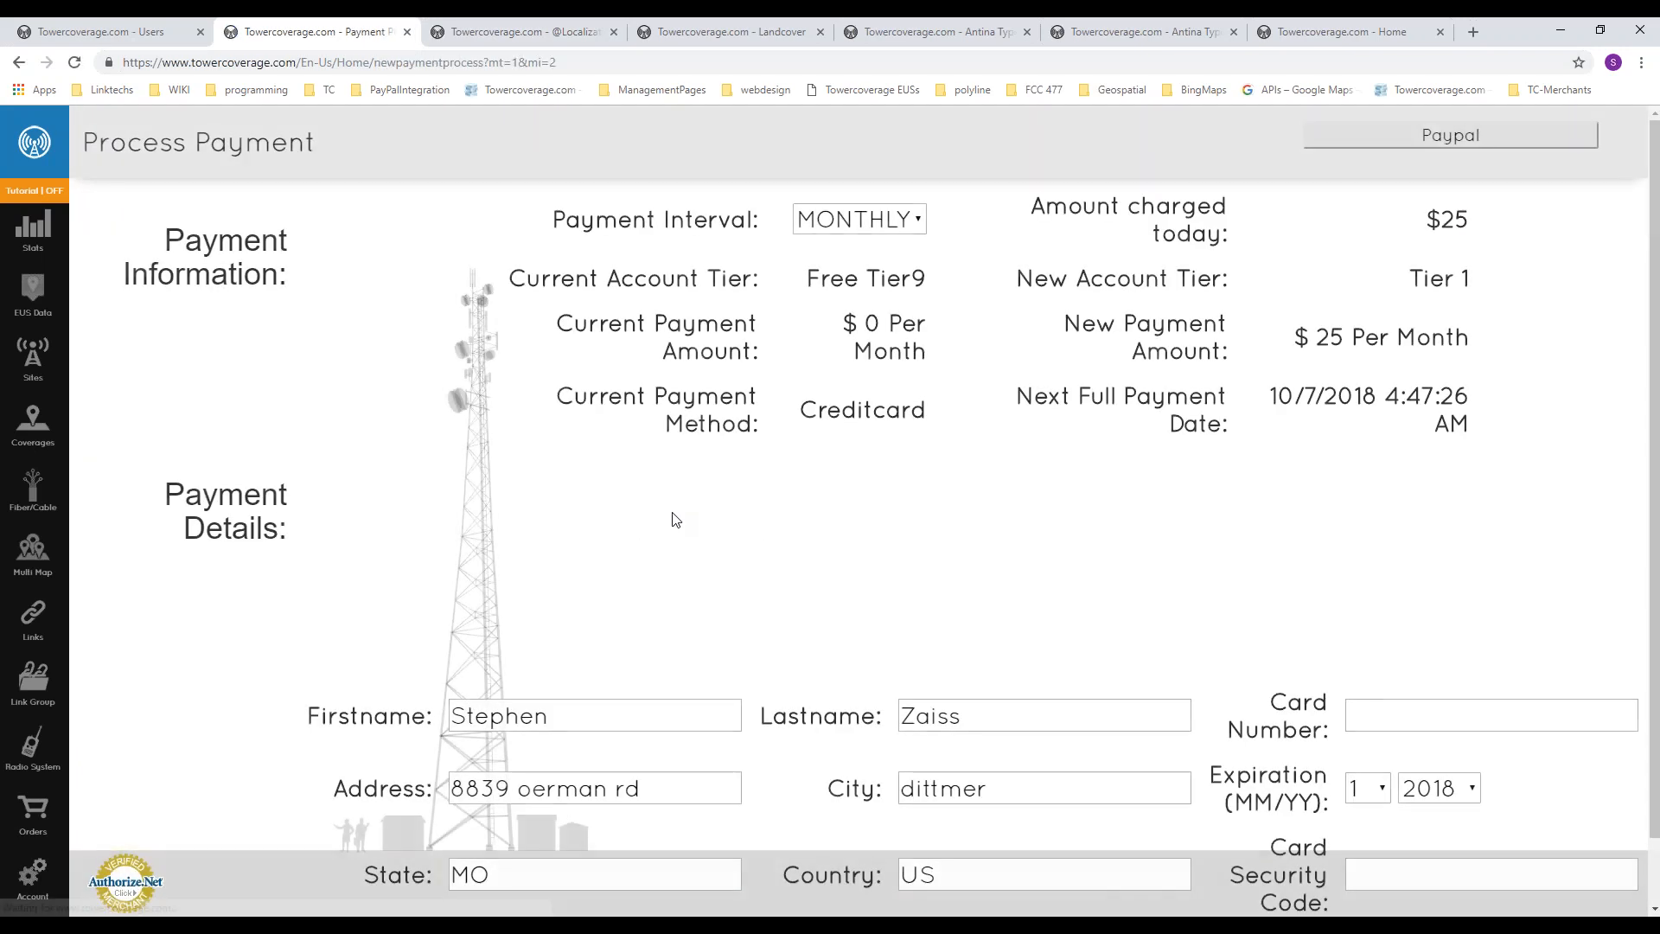
{"action": "scroll", "coordinate": [748, 522], "scroll_direction": "down", "scroll_amount": 1}
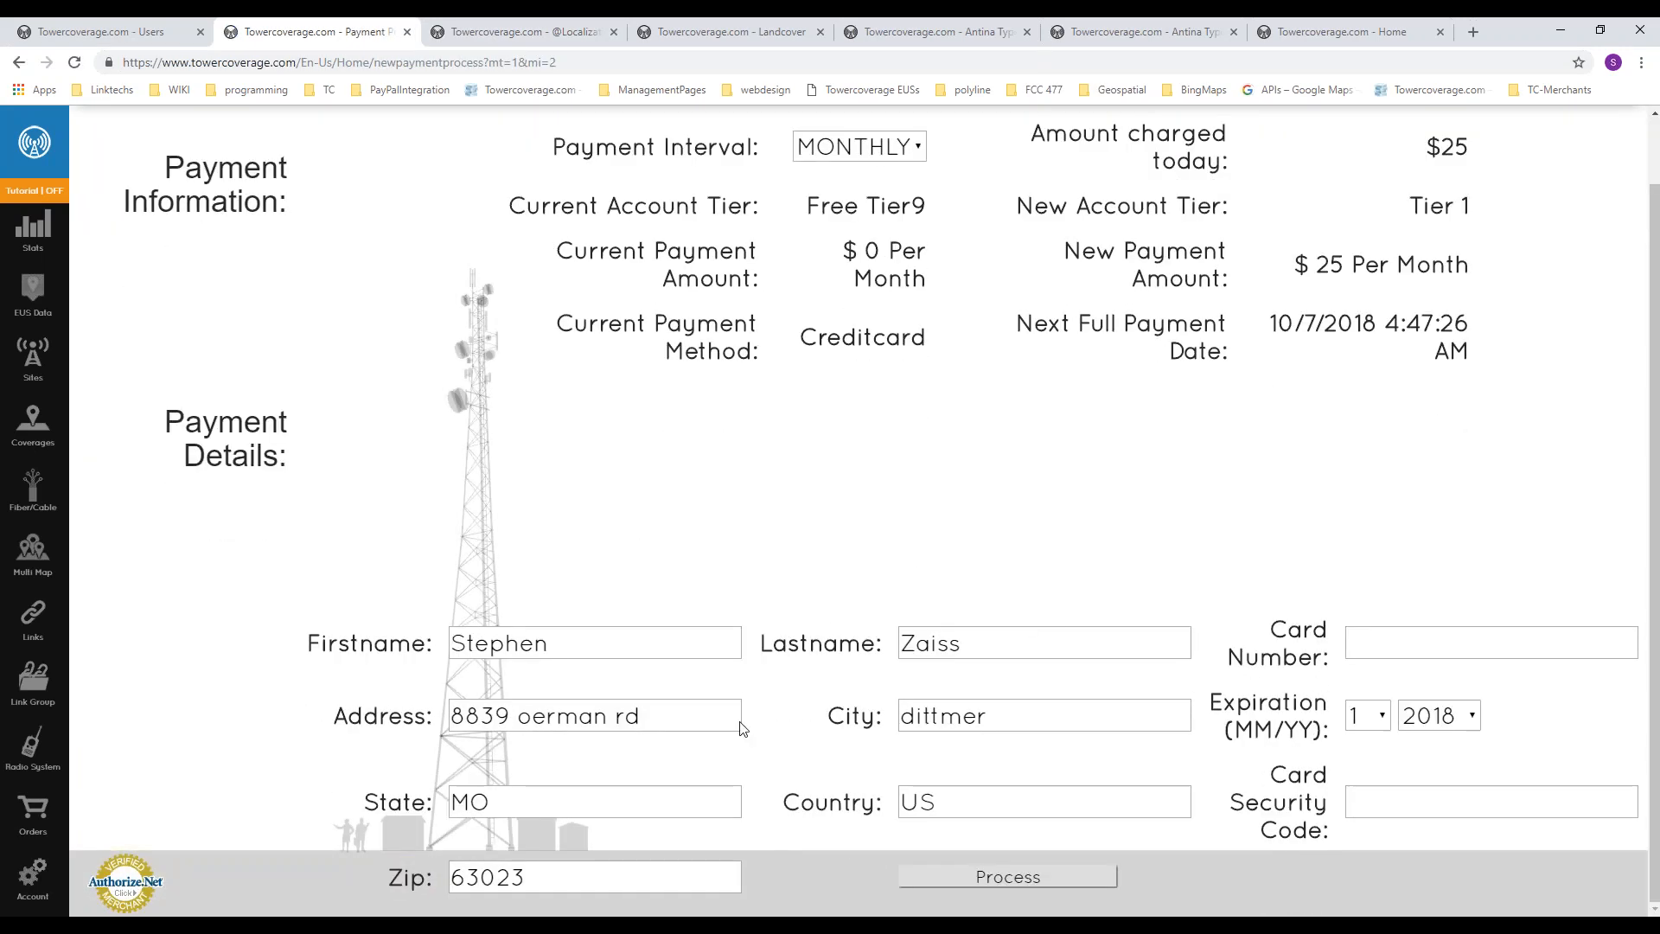
Step: Review the Tier 1 payment form's interval, card fields and PayPal option, and open the account's logo upload page
{"action": "scroll", "coordinate": [631, 484], "scroll_direction": "up", "scroll_amount": 1}
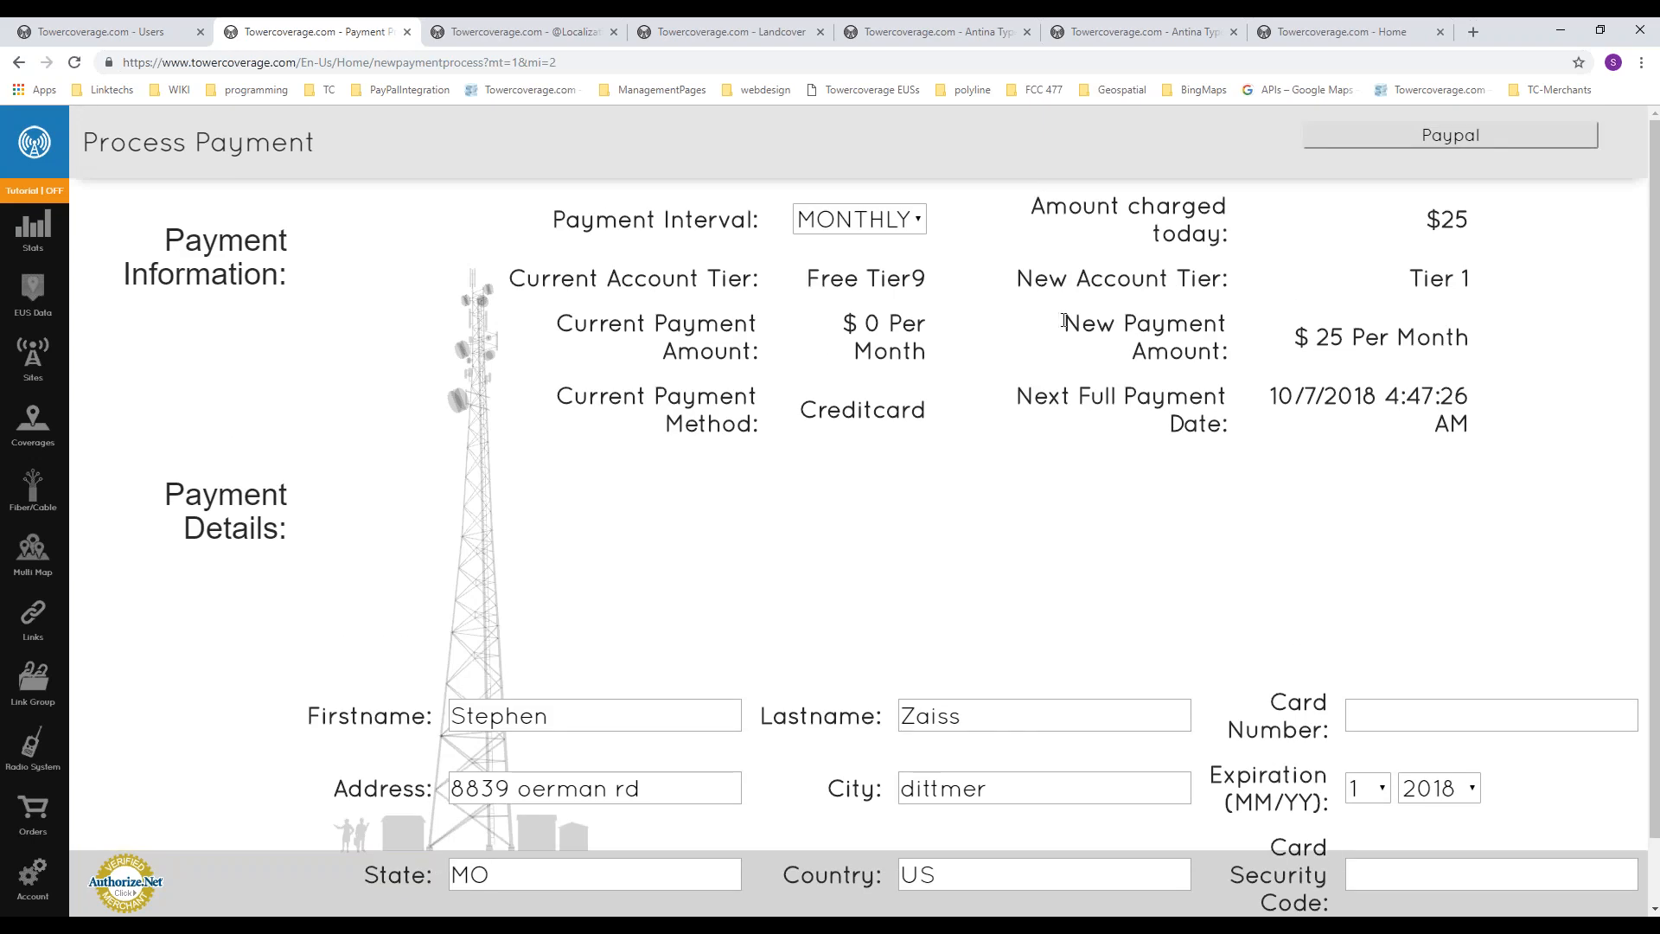
{"action": "scroll", "coordinate": [1112, 454], "scroll_direction": "down", "scroll_amount": 1}
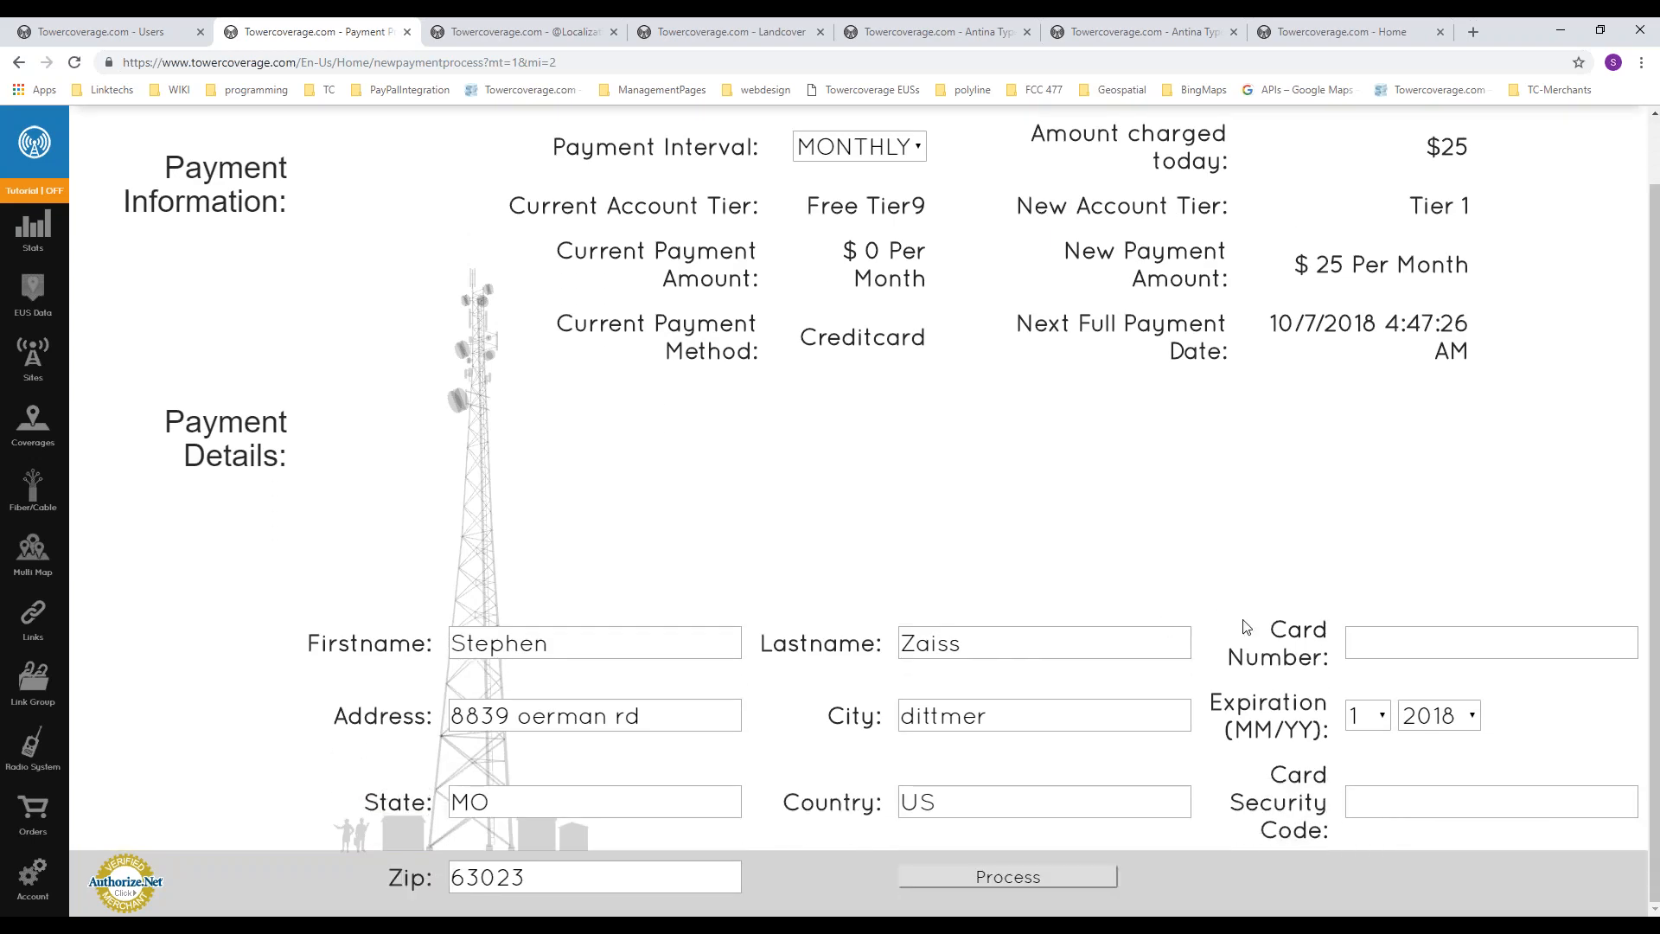
{"action": "scroll", "coordinate": [1056, 520], "scroll_direction": "up", "scroll_amount": 1}
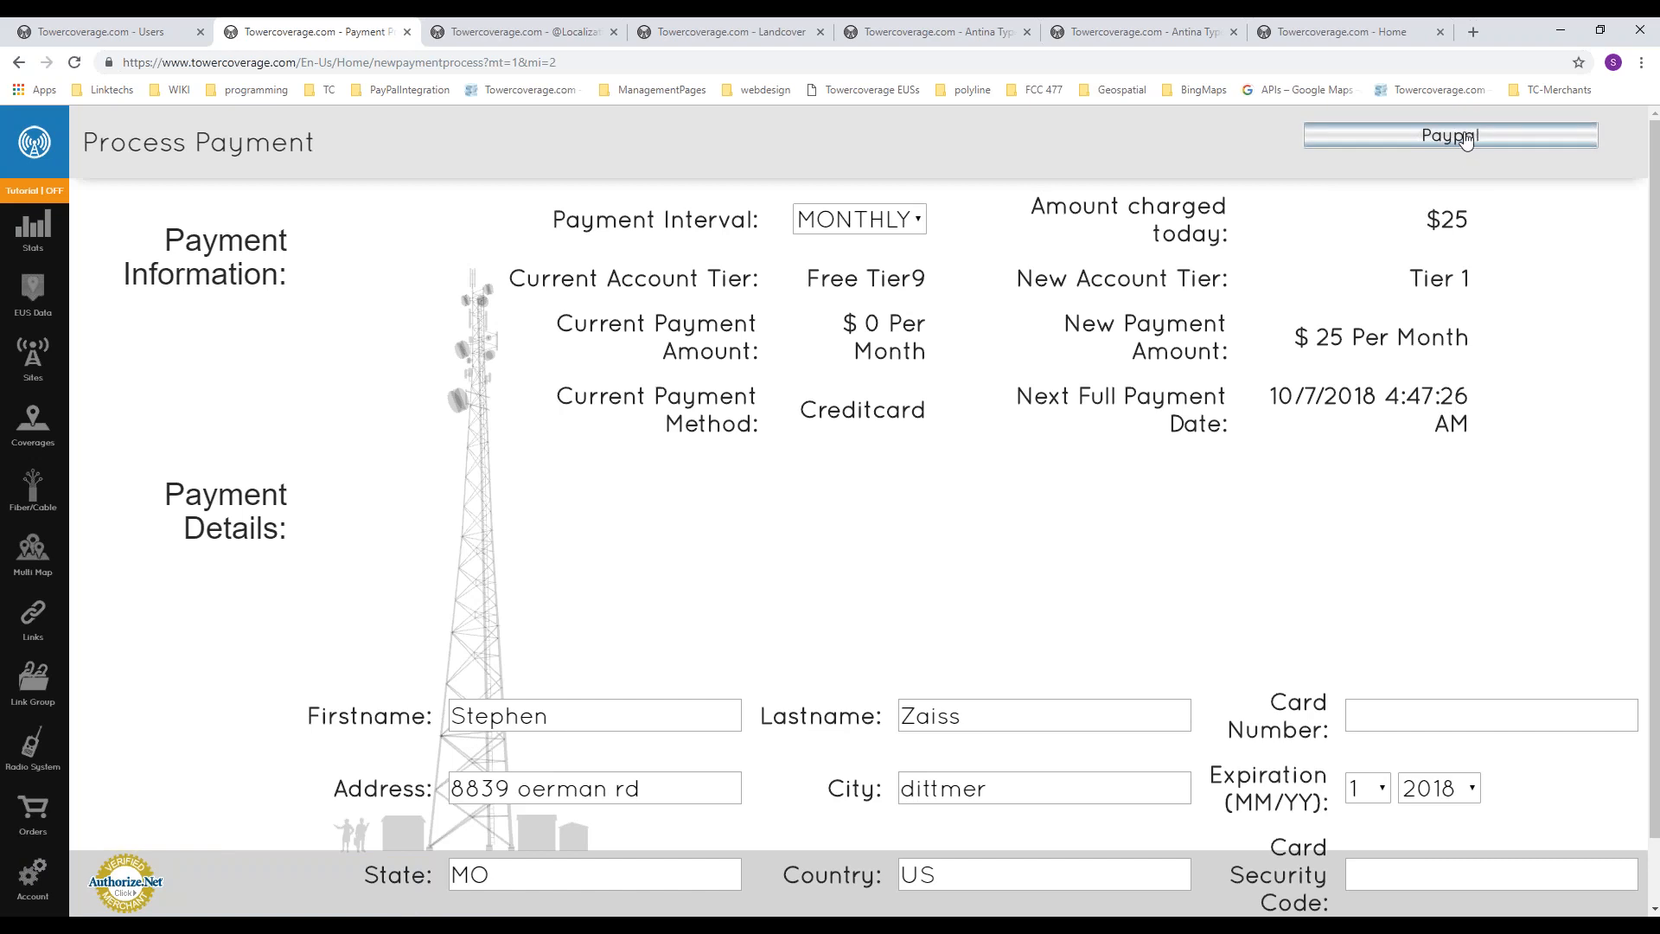
{"action": "left_click", "coordinate": [34, 877]}
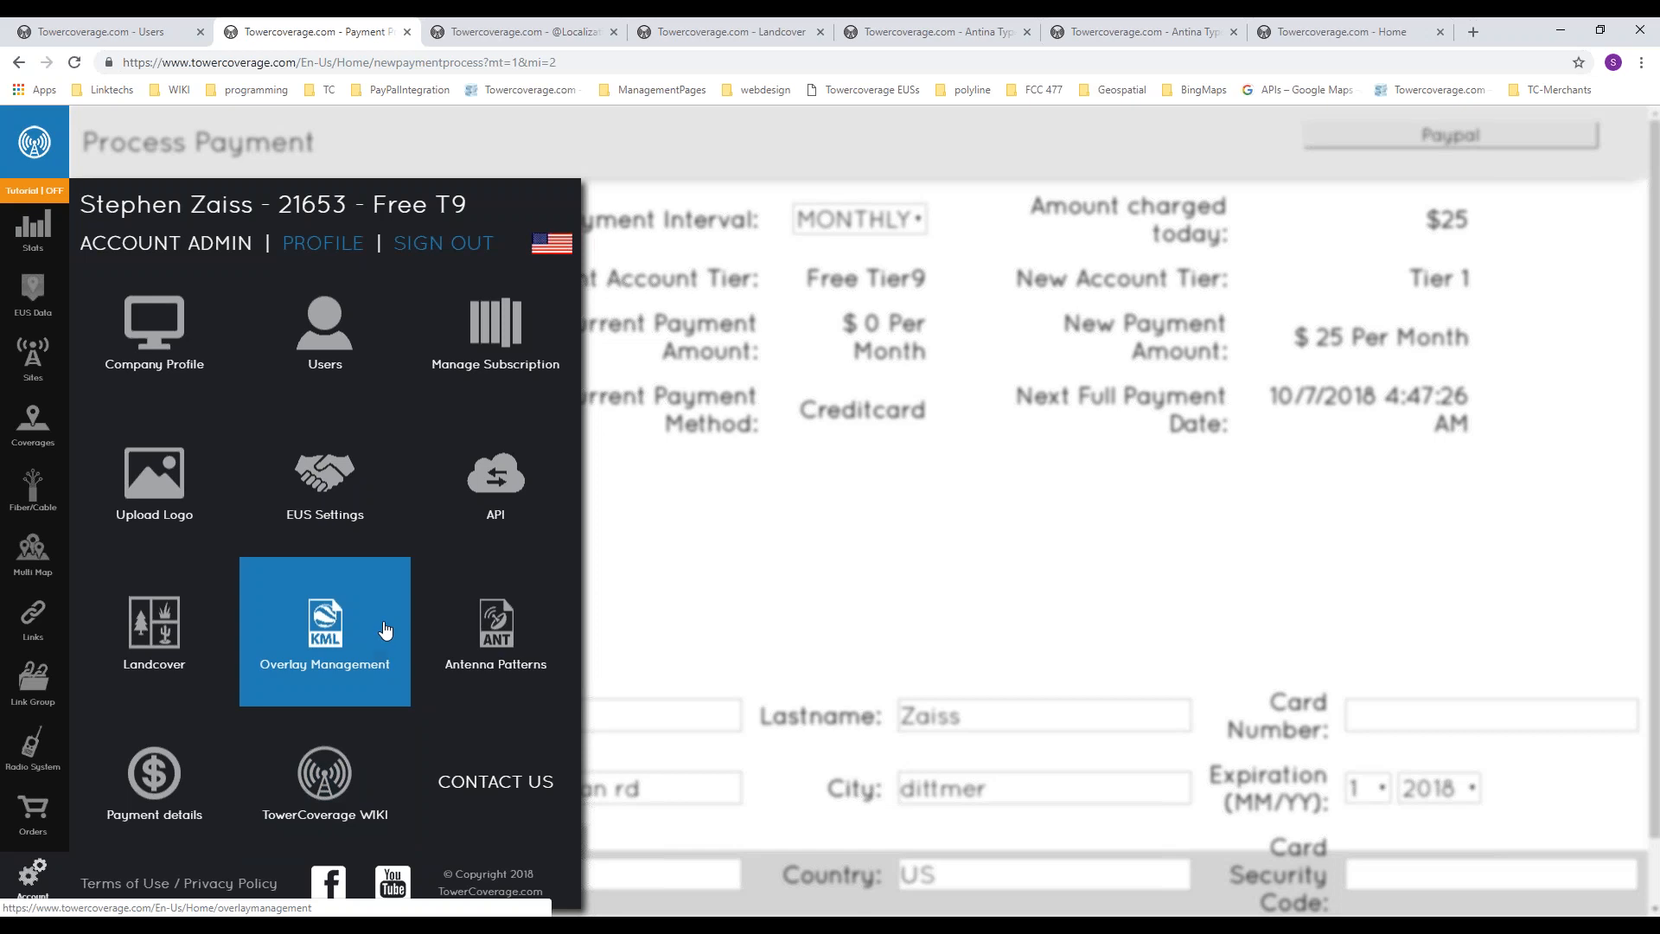
{"action": "left_click", "coordinate": [163, 485]}
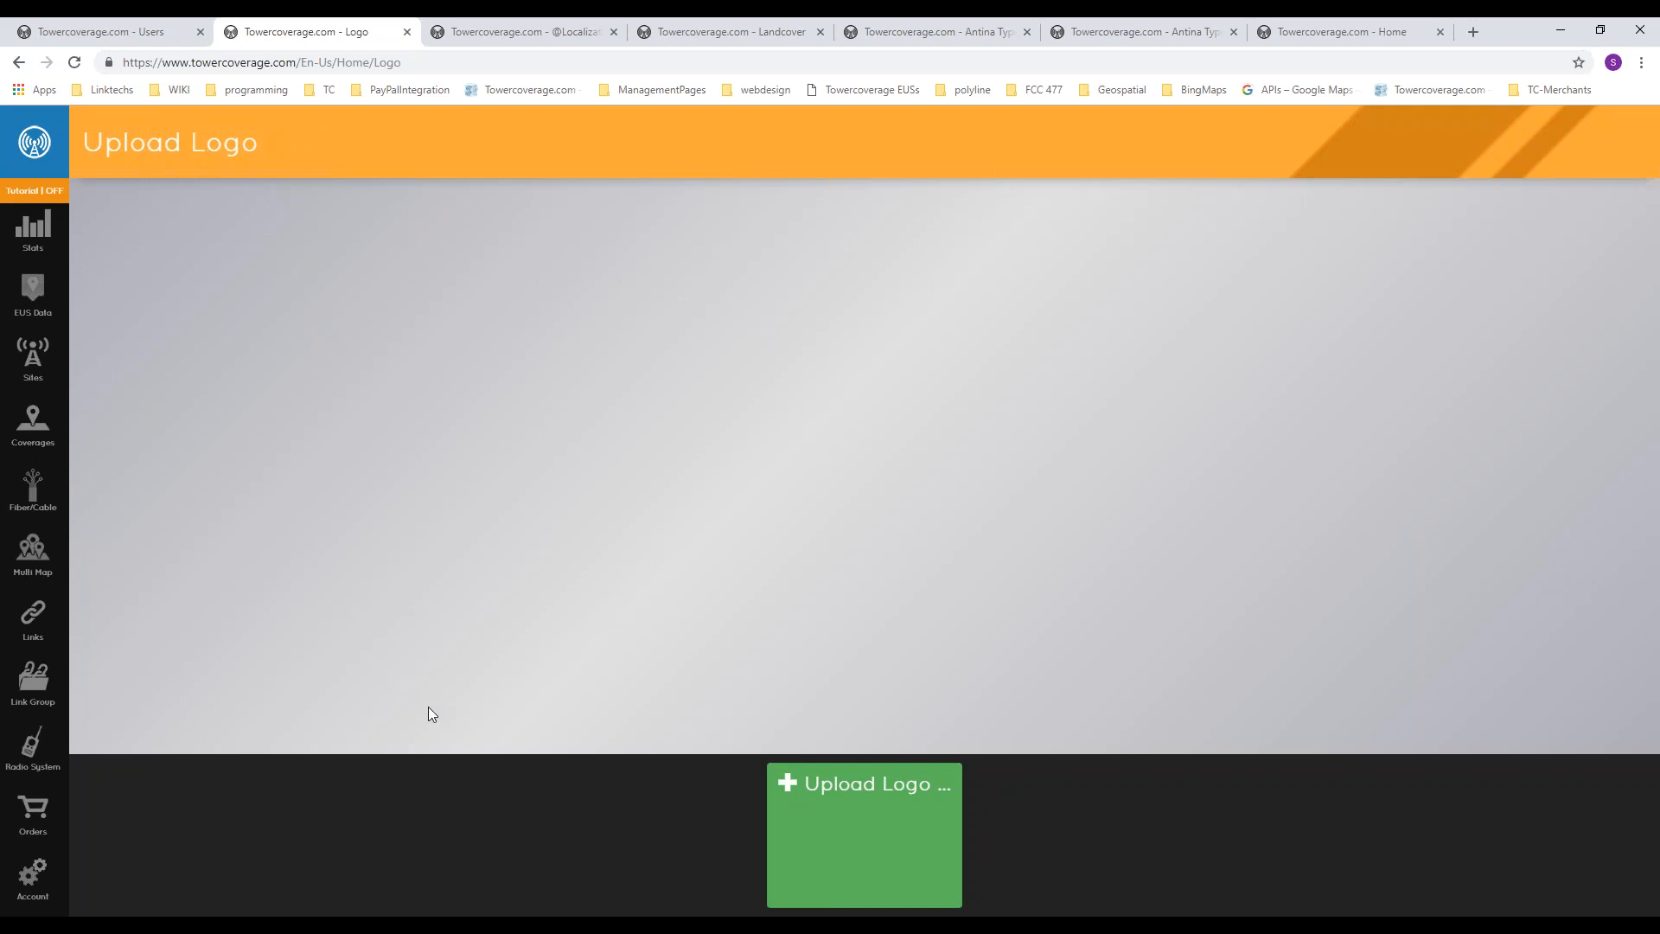
Step: Switch to the EUS settings page and set the EUS landing behaviour to Redirect to Thanks URL
{"action": "left_click", "coordinate": [513, 33]}
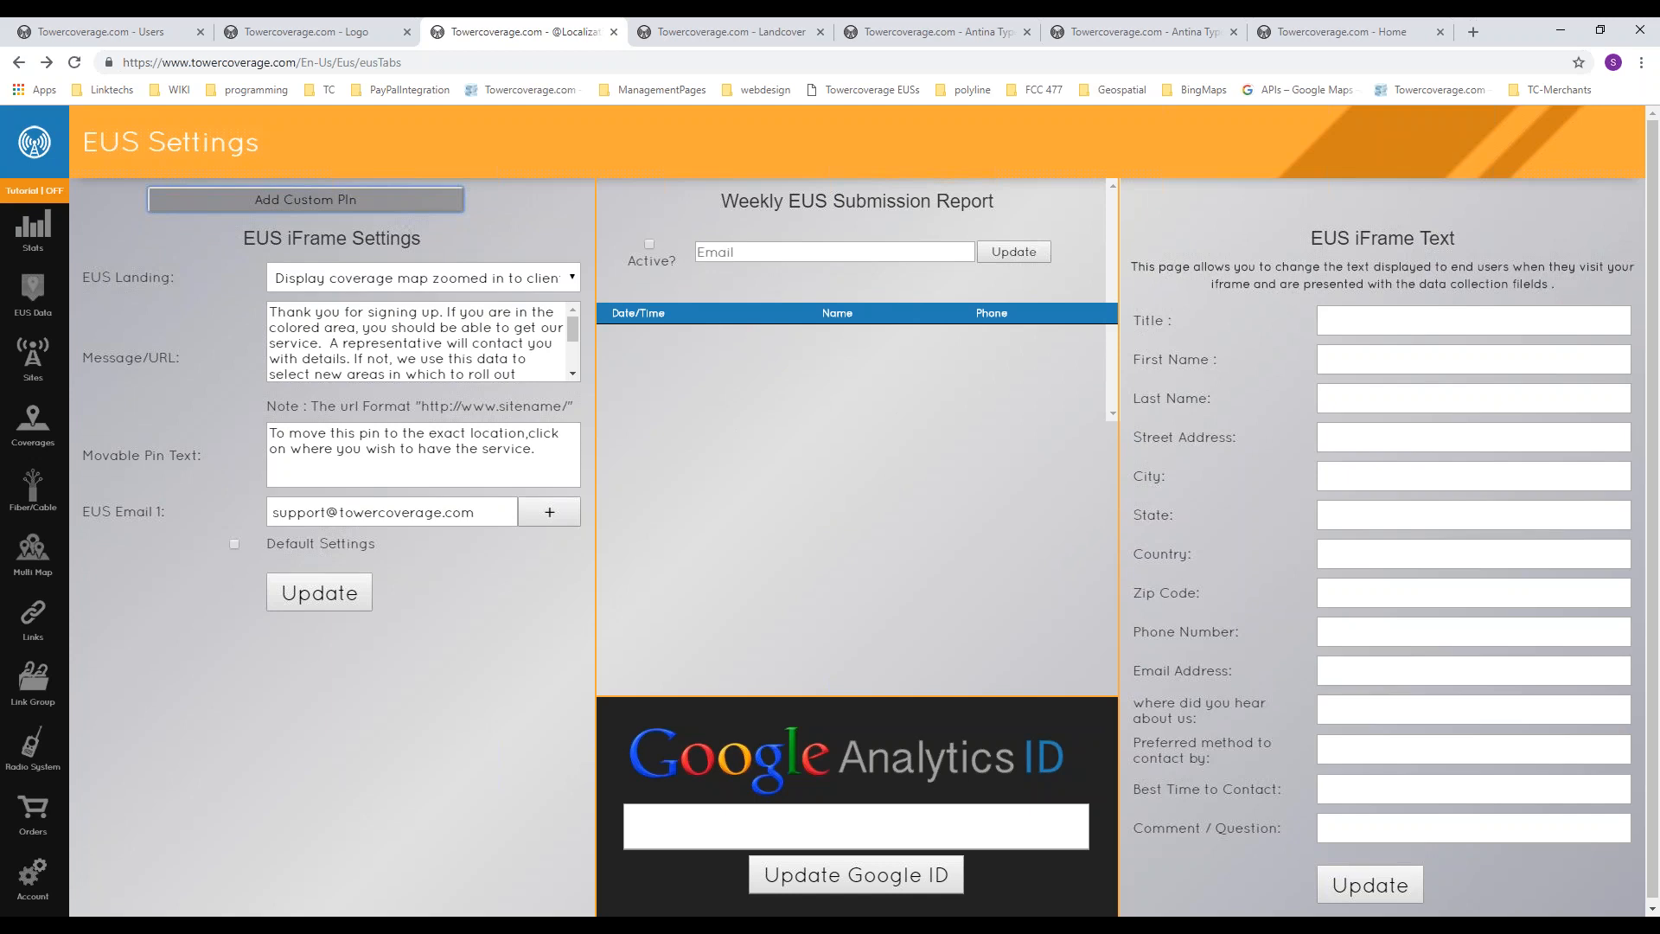
{"action": "left_click", "coordinate": [393, 278]}
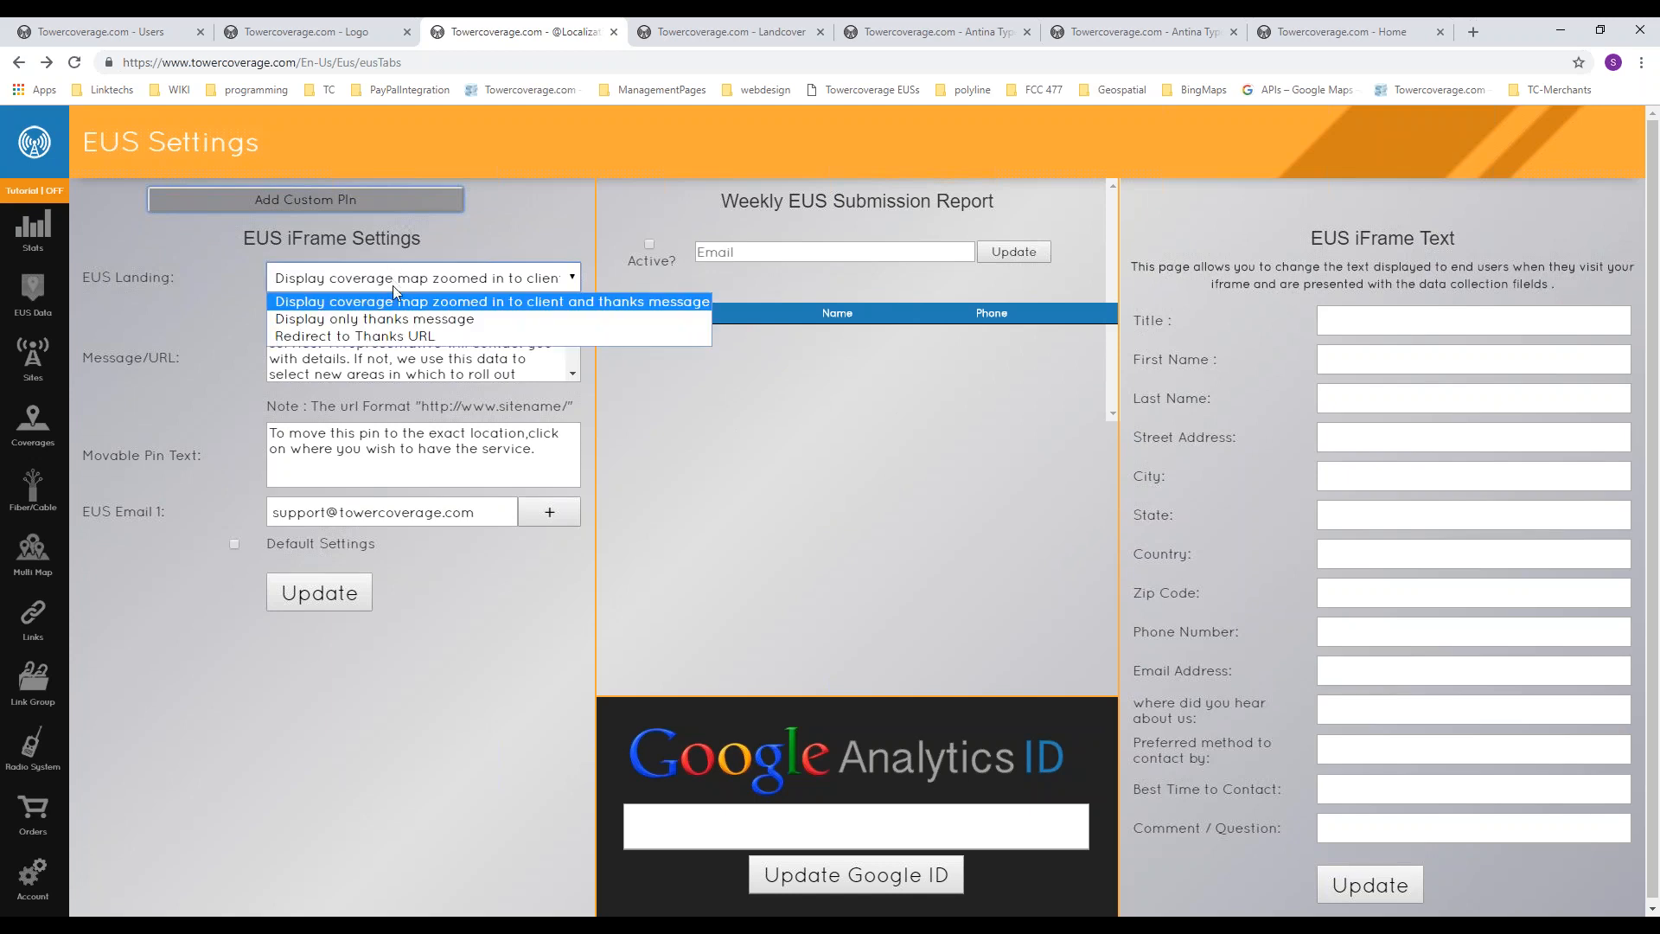
{"action": "left_click", "coordinate": [382, 334]}
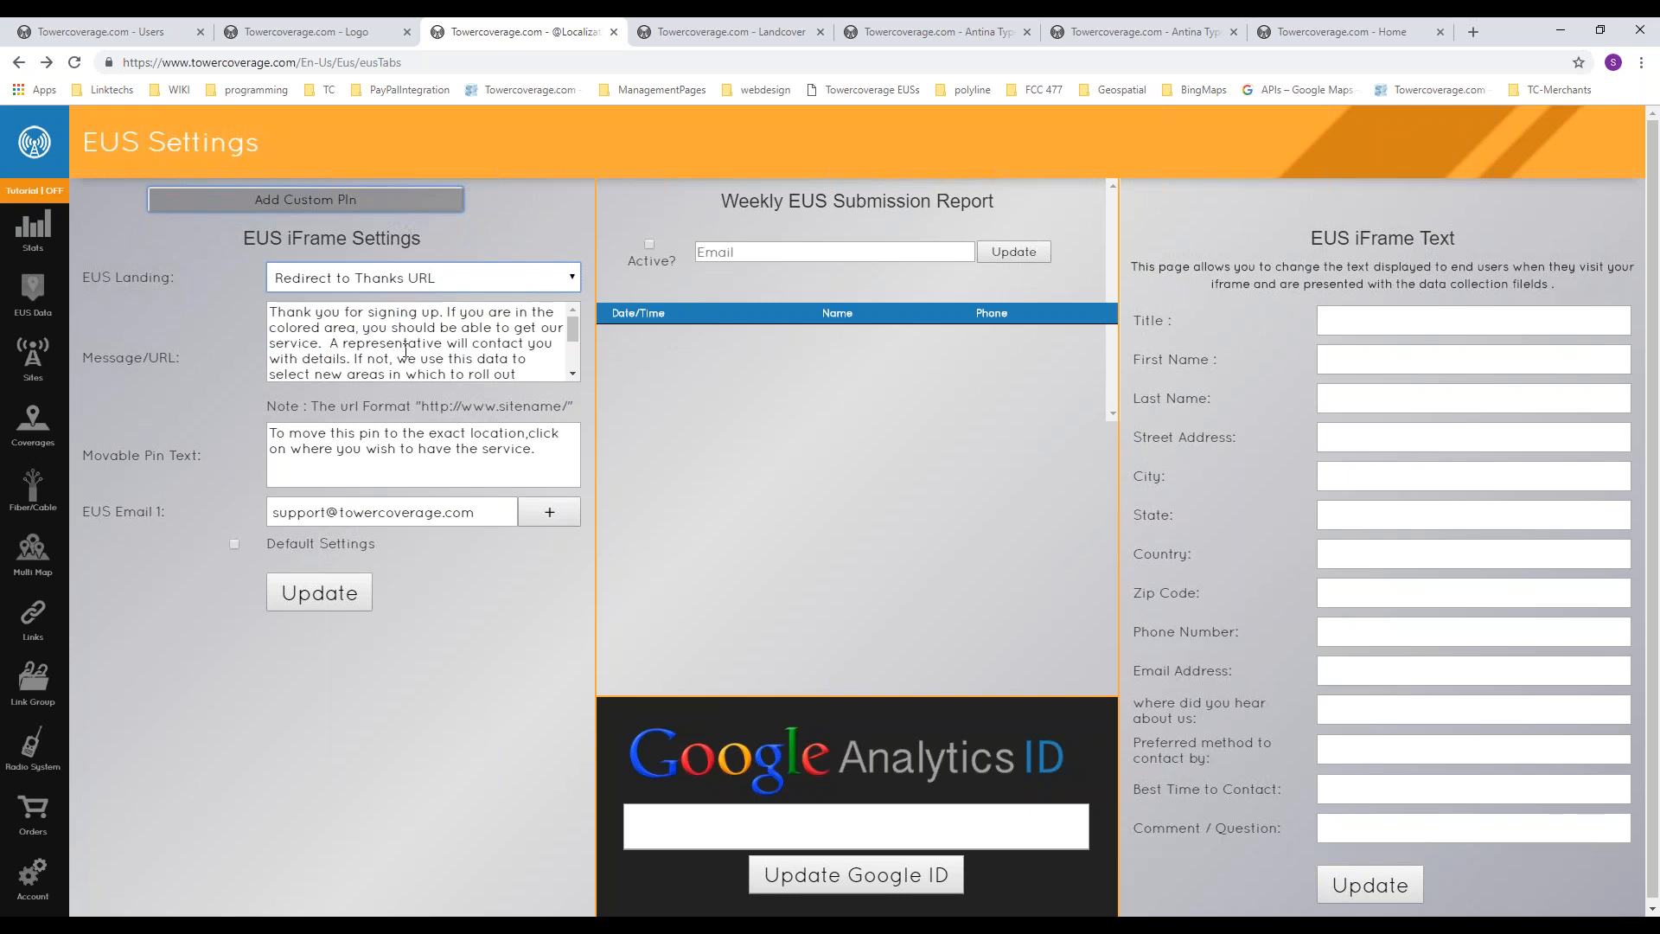
Step: Examine the movable pin text and the thank-you message in the EUS iFrame settings
{"action": "left_click", "coordinate": [272, 432]}
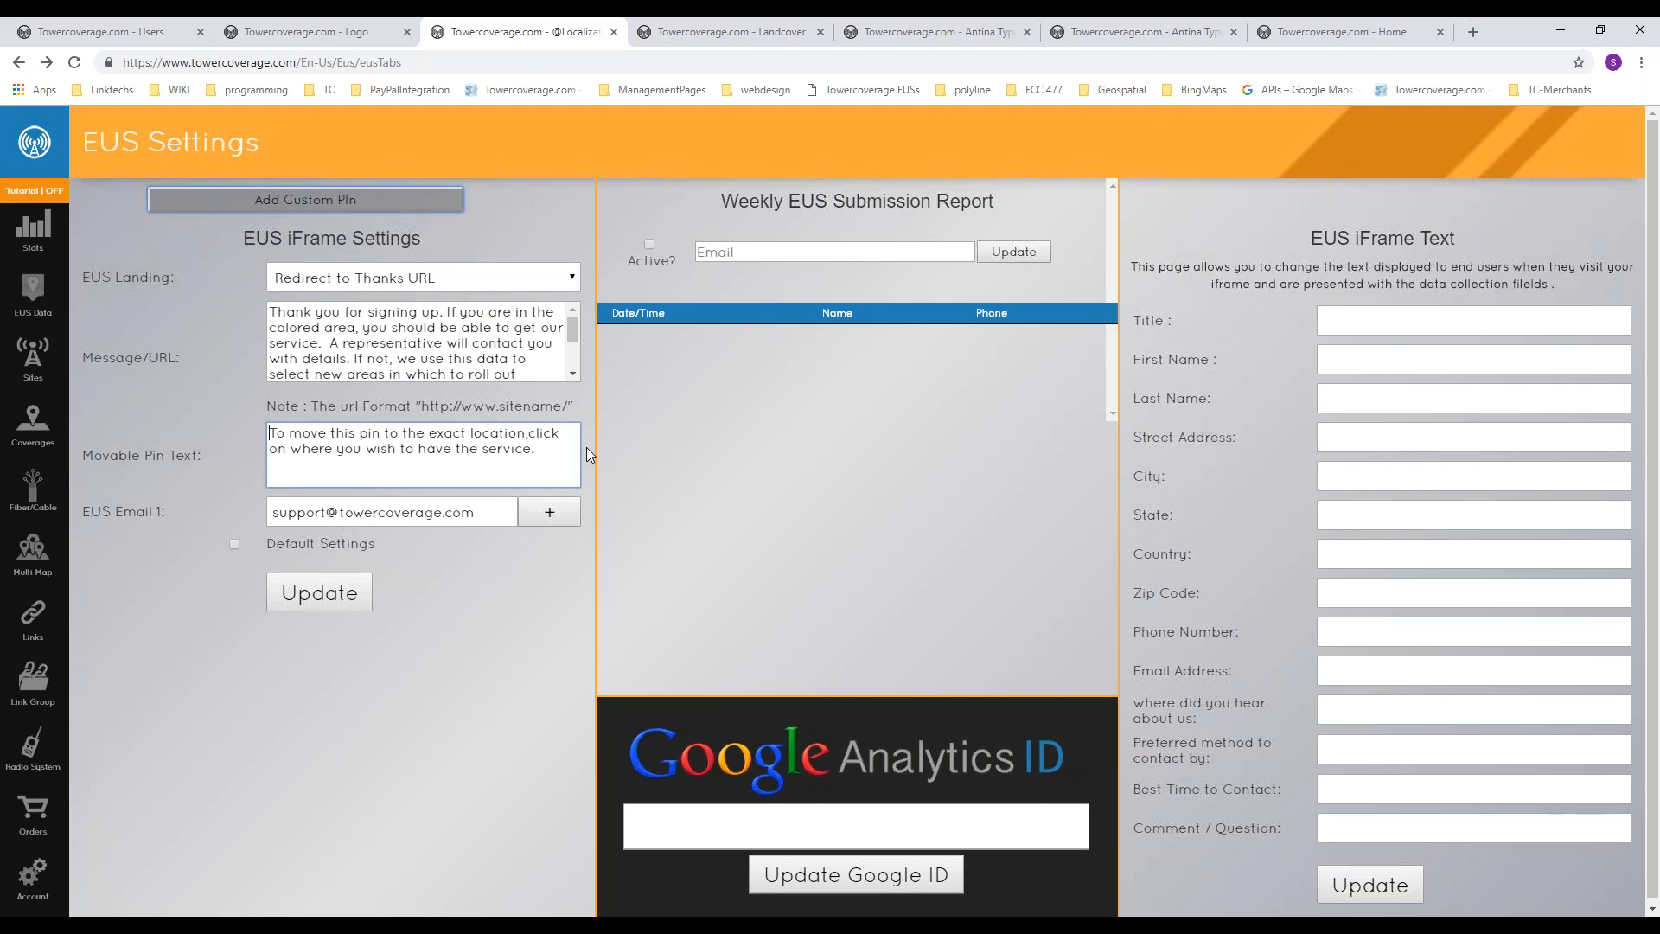
{"action": "left_click_drag", "start_coordinate": [280, 431], "coordinate": [547, 457]}
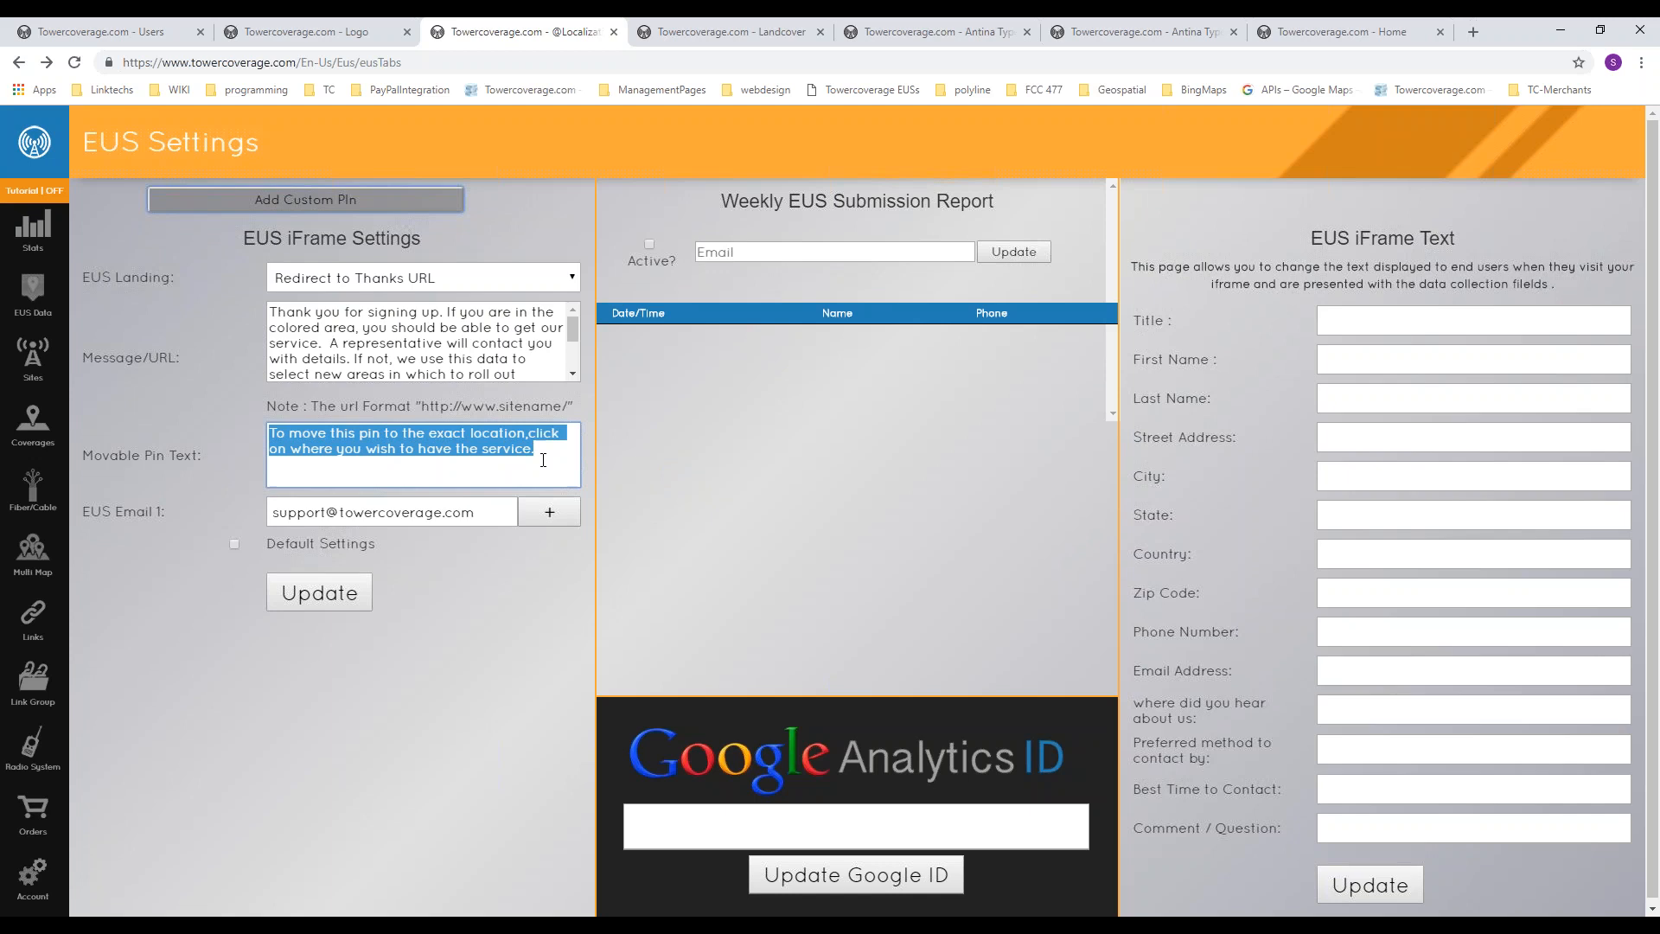
{"action": "double_click", "coordinate": [396, 343]}
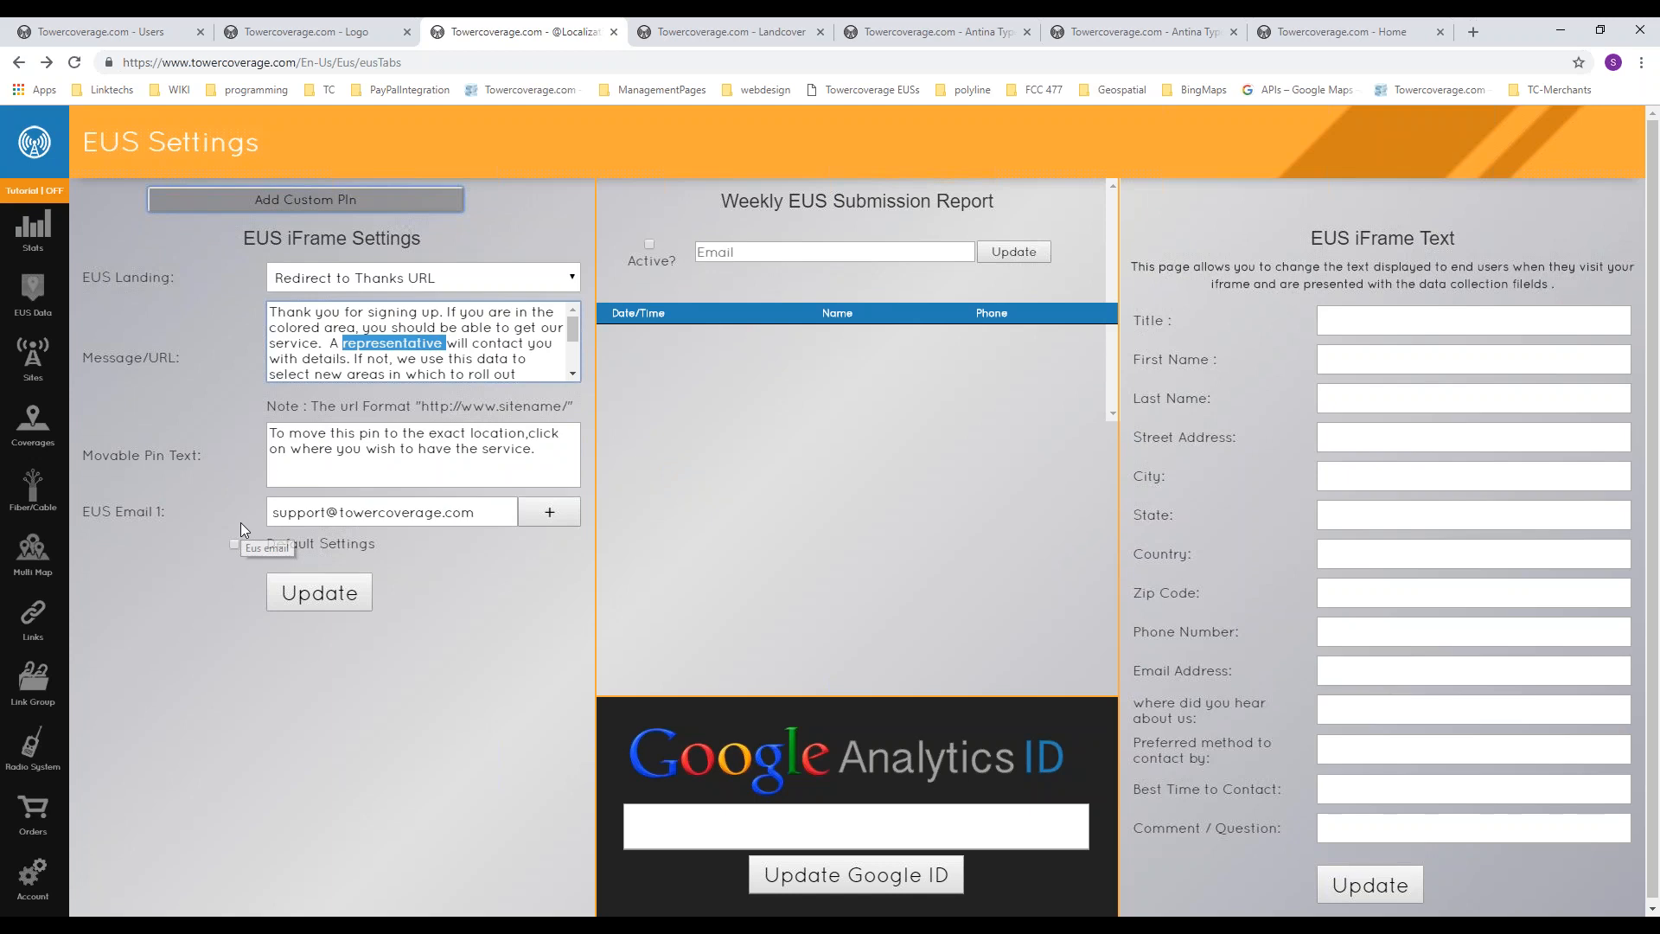
{"action": "left_click", "coordinate": [228, 615]}
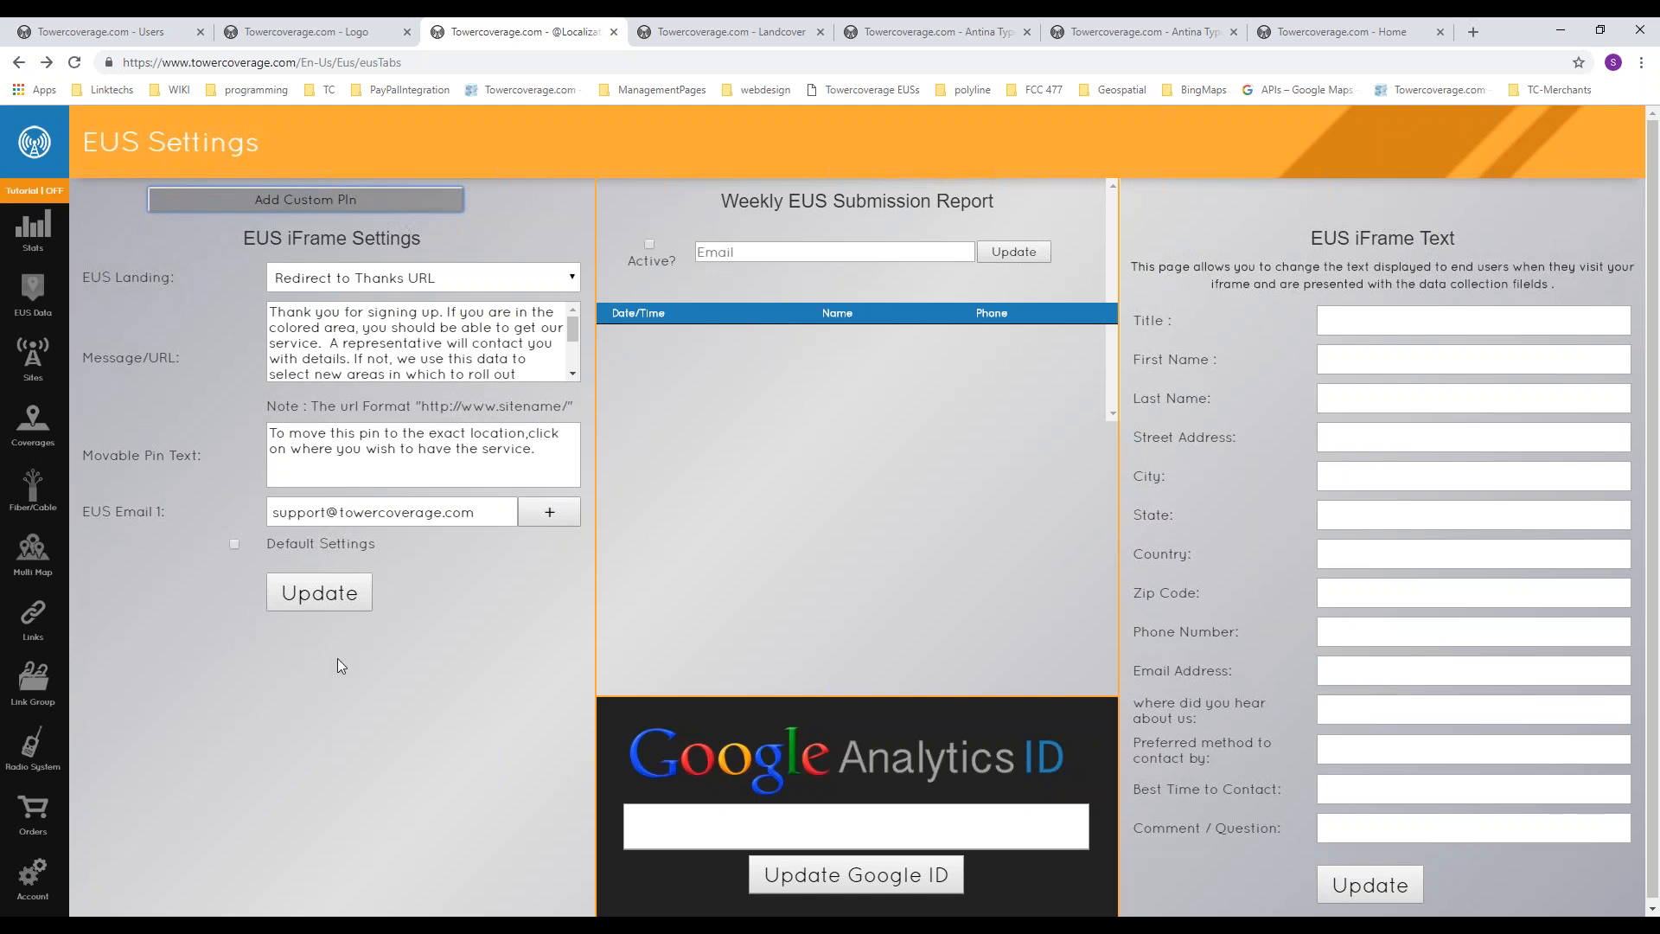
Step: Show the additional EUS email fields and enable the default settings, checking the available country choices
{"action": "left_click", "coordinate": [533, 517]}
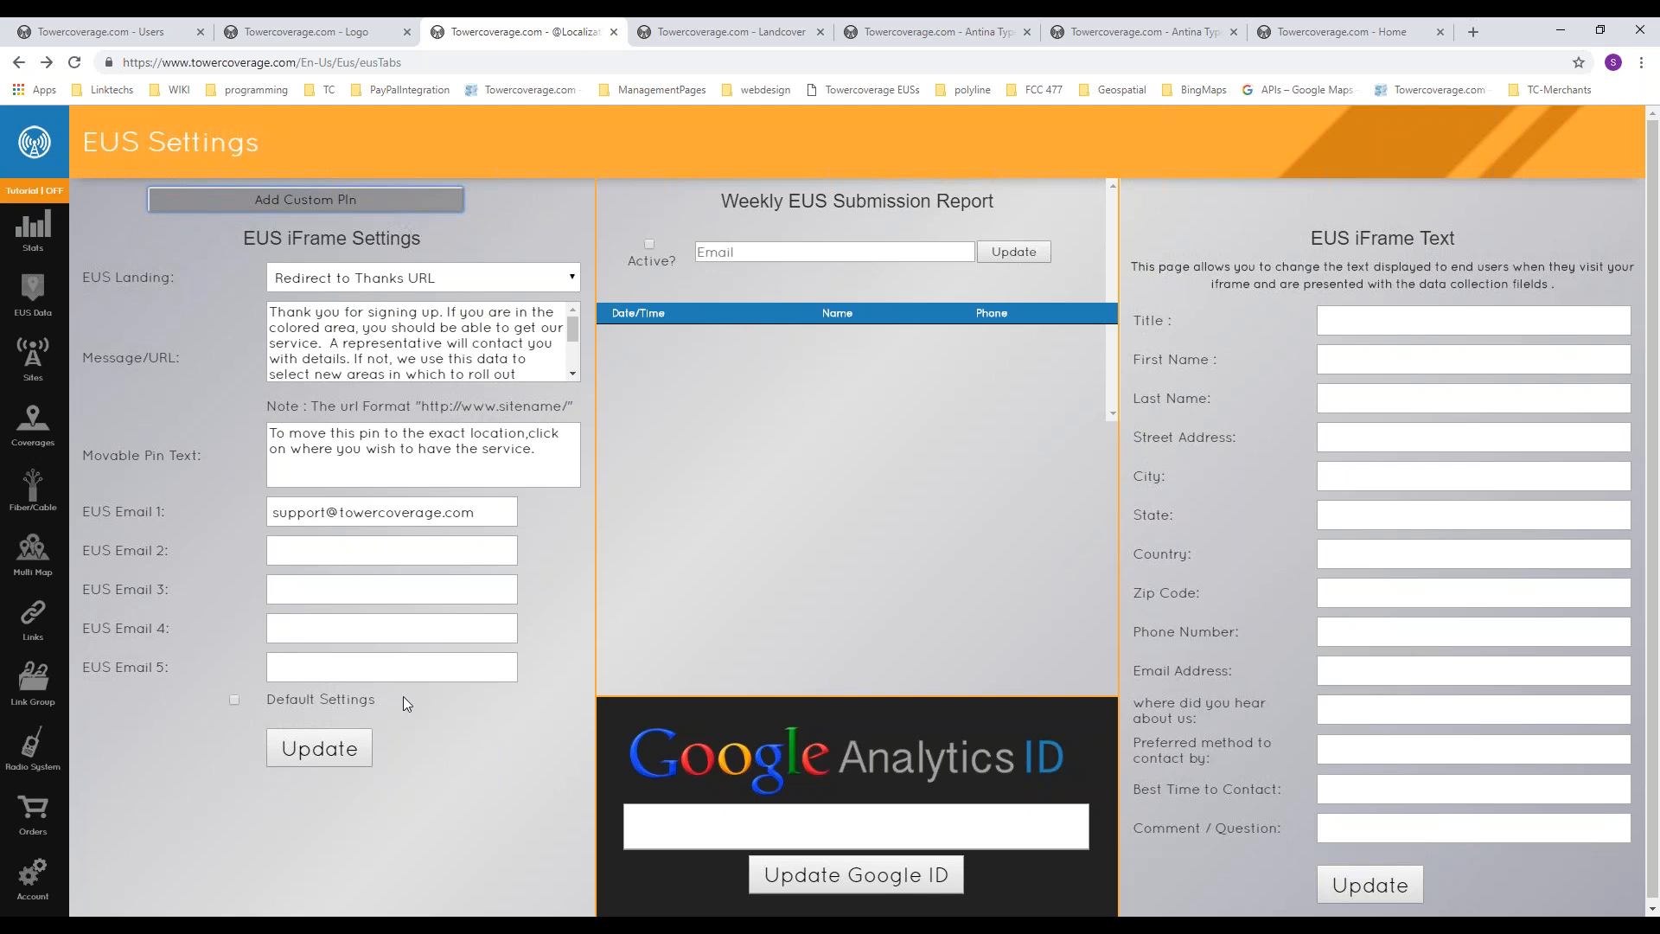
{"action": "left_click", "coordinate": [238, 698]}
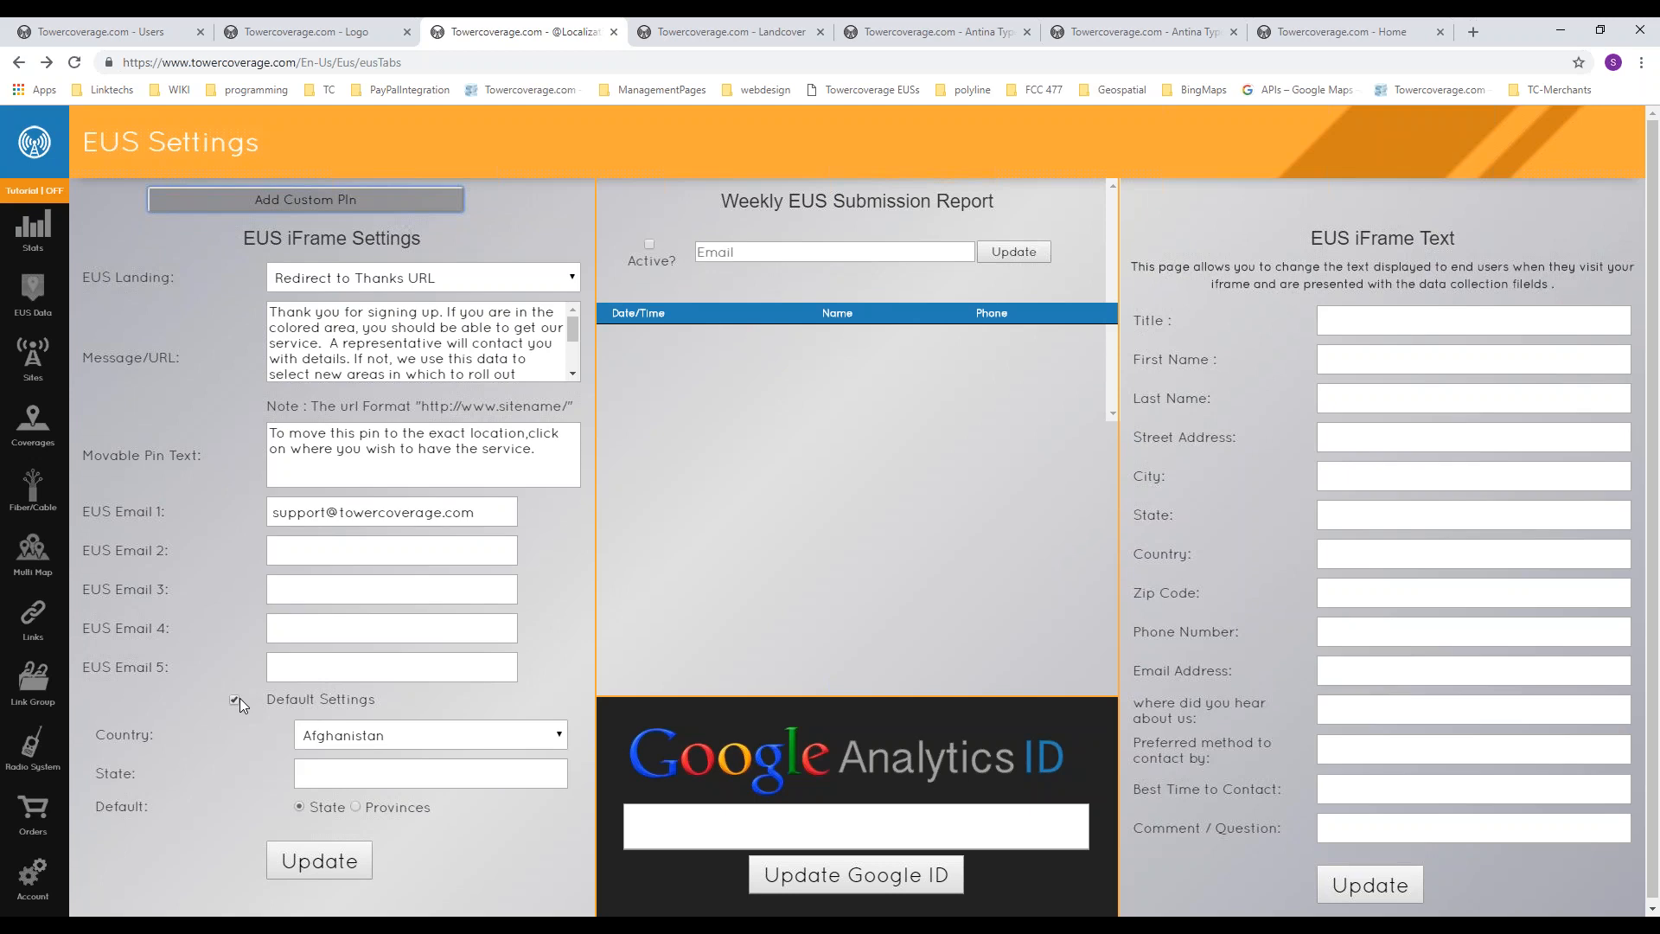
{"action": "left_click", "coordinate": [339, 744]}
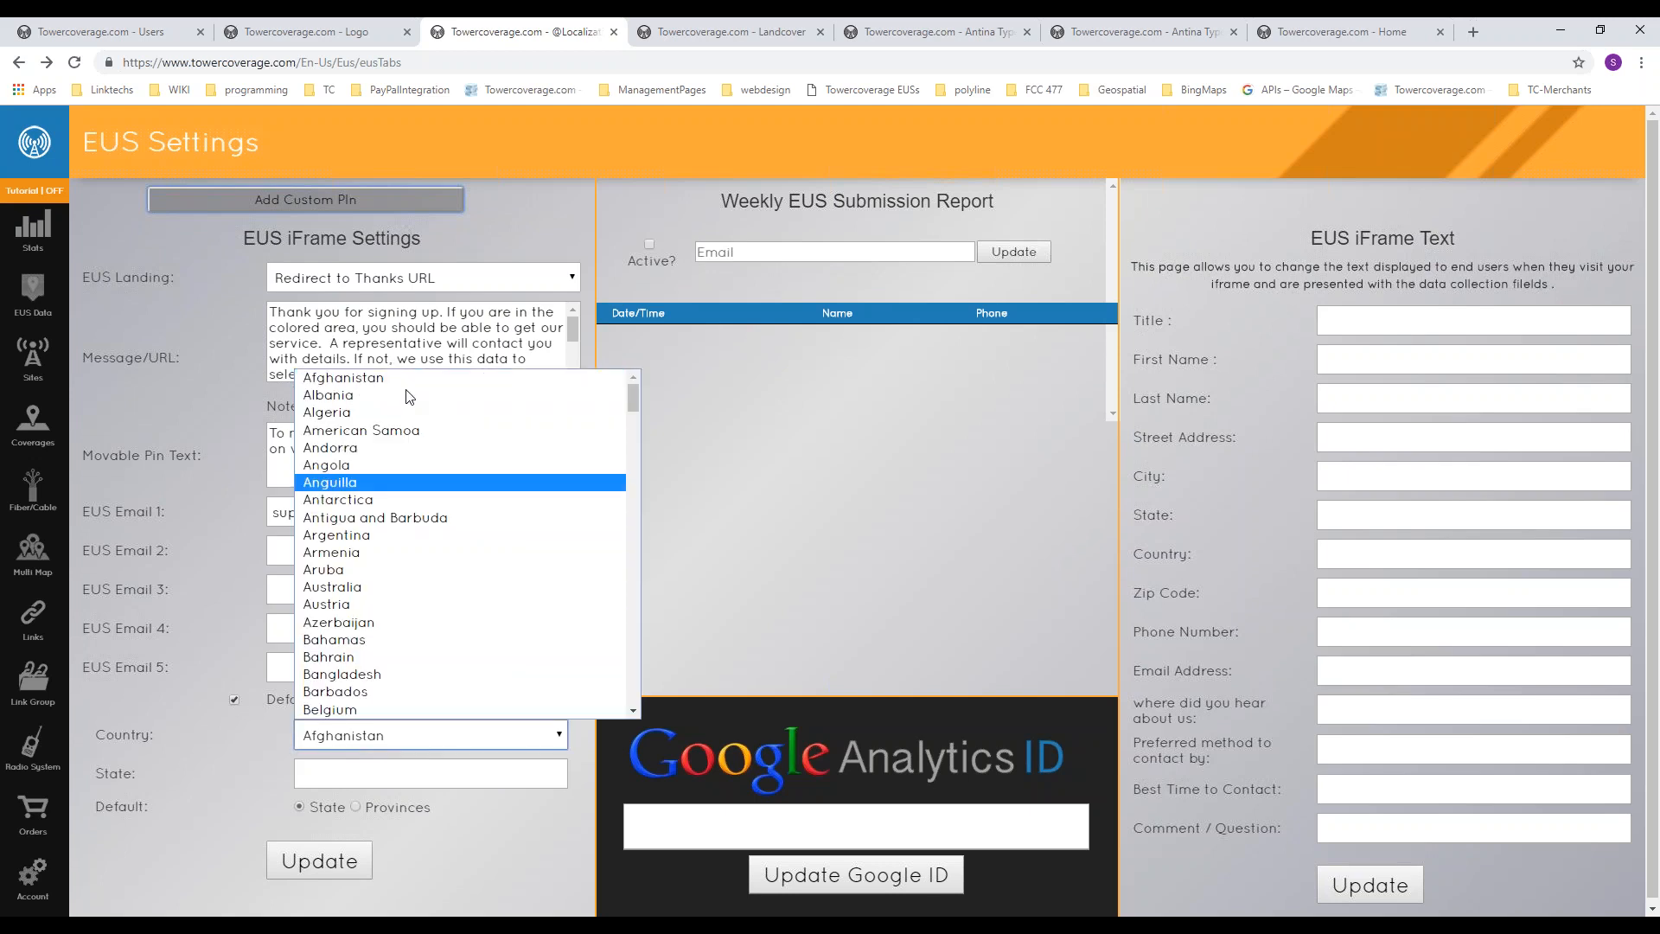
{"action": "left_click", "coordinate": [230, 754]}
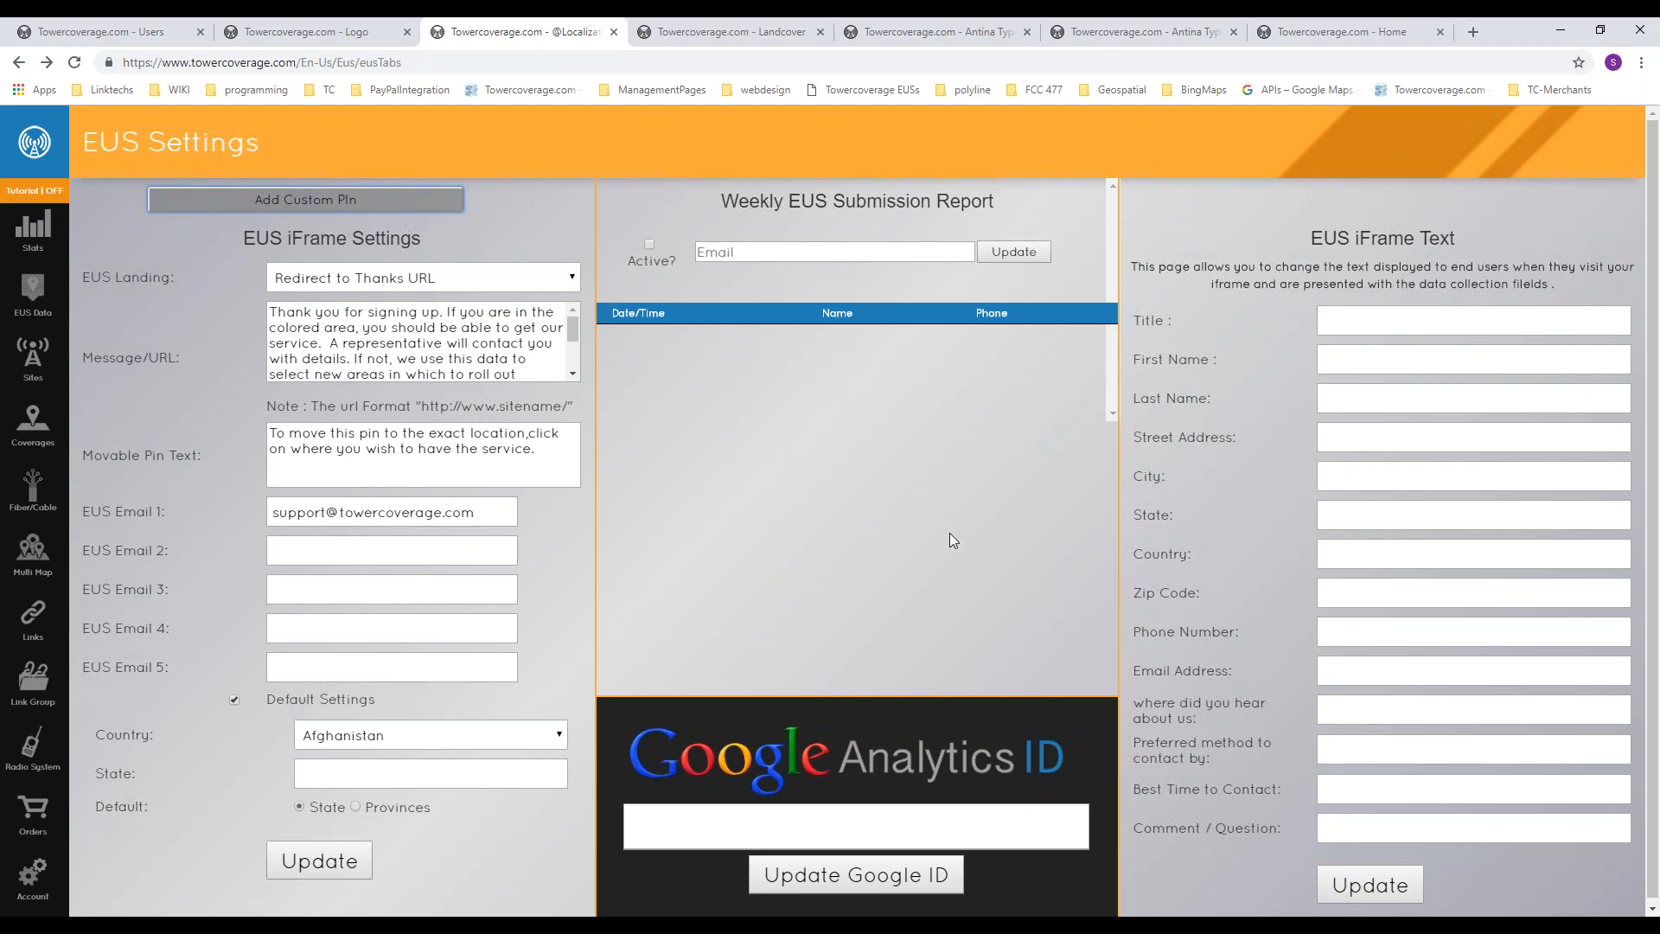
Step: Examine the EUS iFrame text section and its Title field for customising end-user form labels
{"action": "left_click_drag", "start_coordinate": [1309, 237], "coordinate": [1502, 246]}
{"action": "left_click", "coordinate": [1486, 263]}
{"action": "left_click", "coordinate": [1334, 318]}
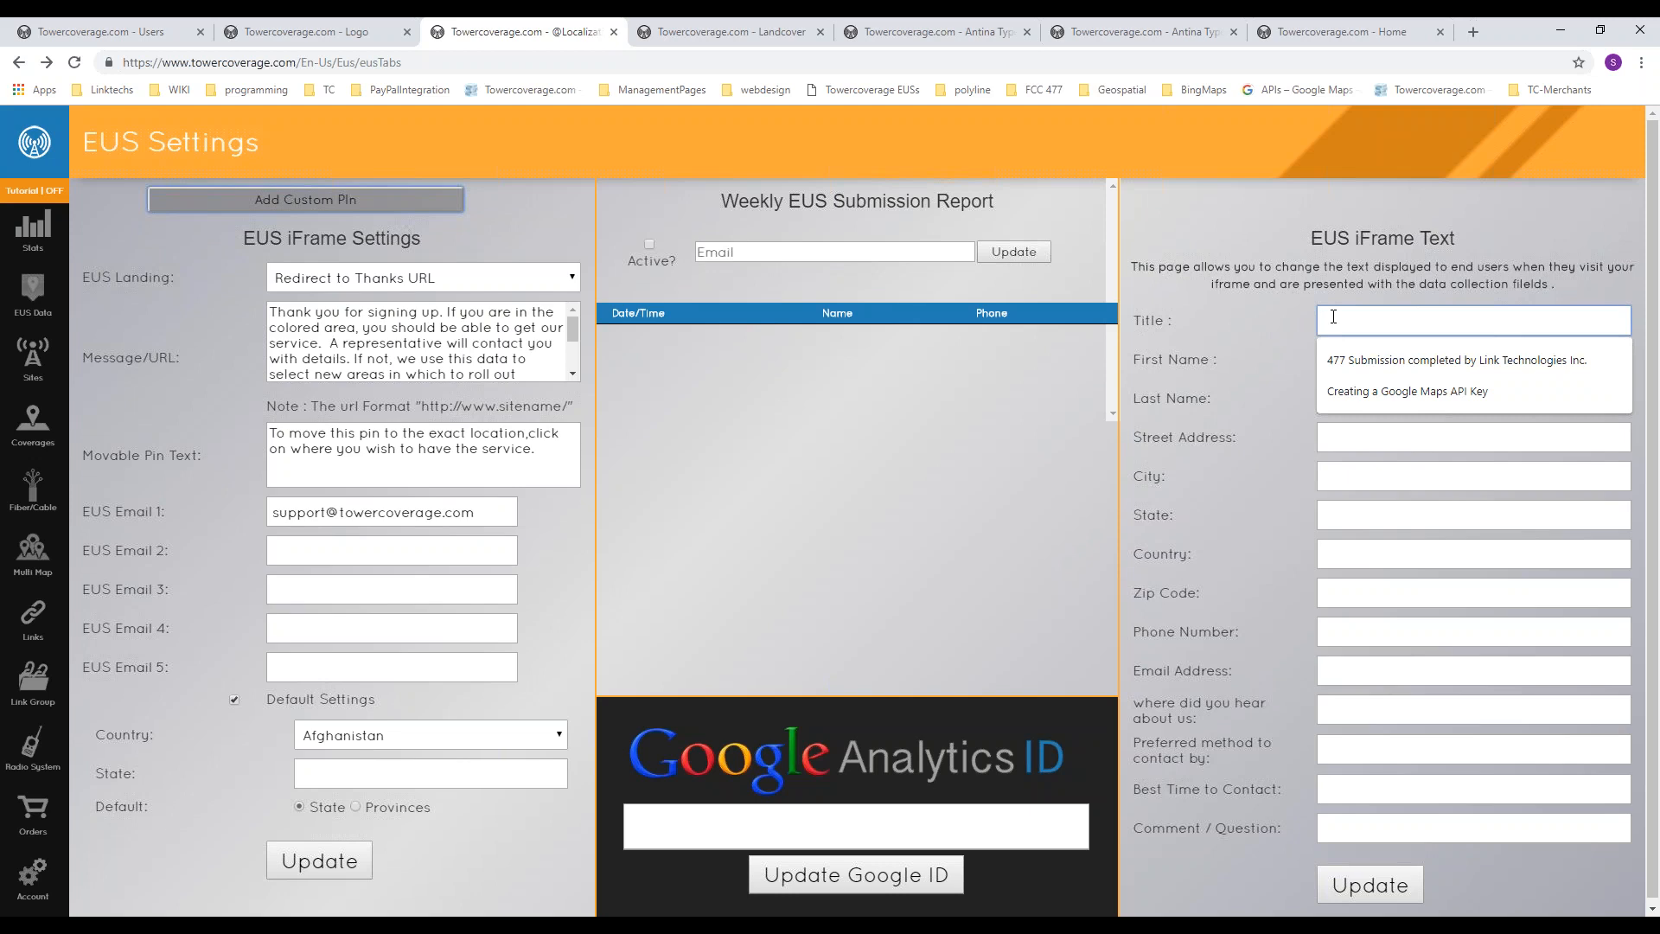
{"action": "left_click", "coordinate": [1331, 272]}
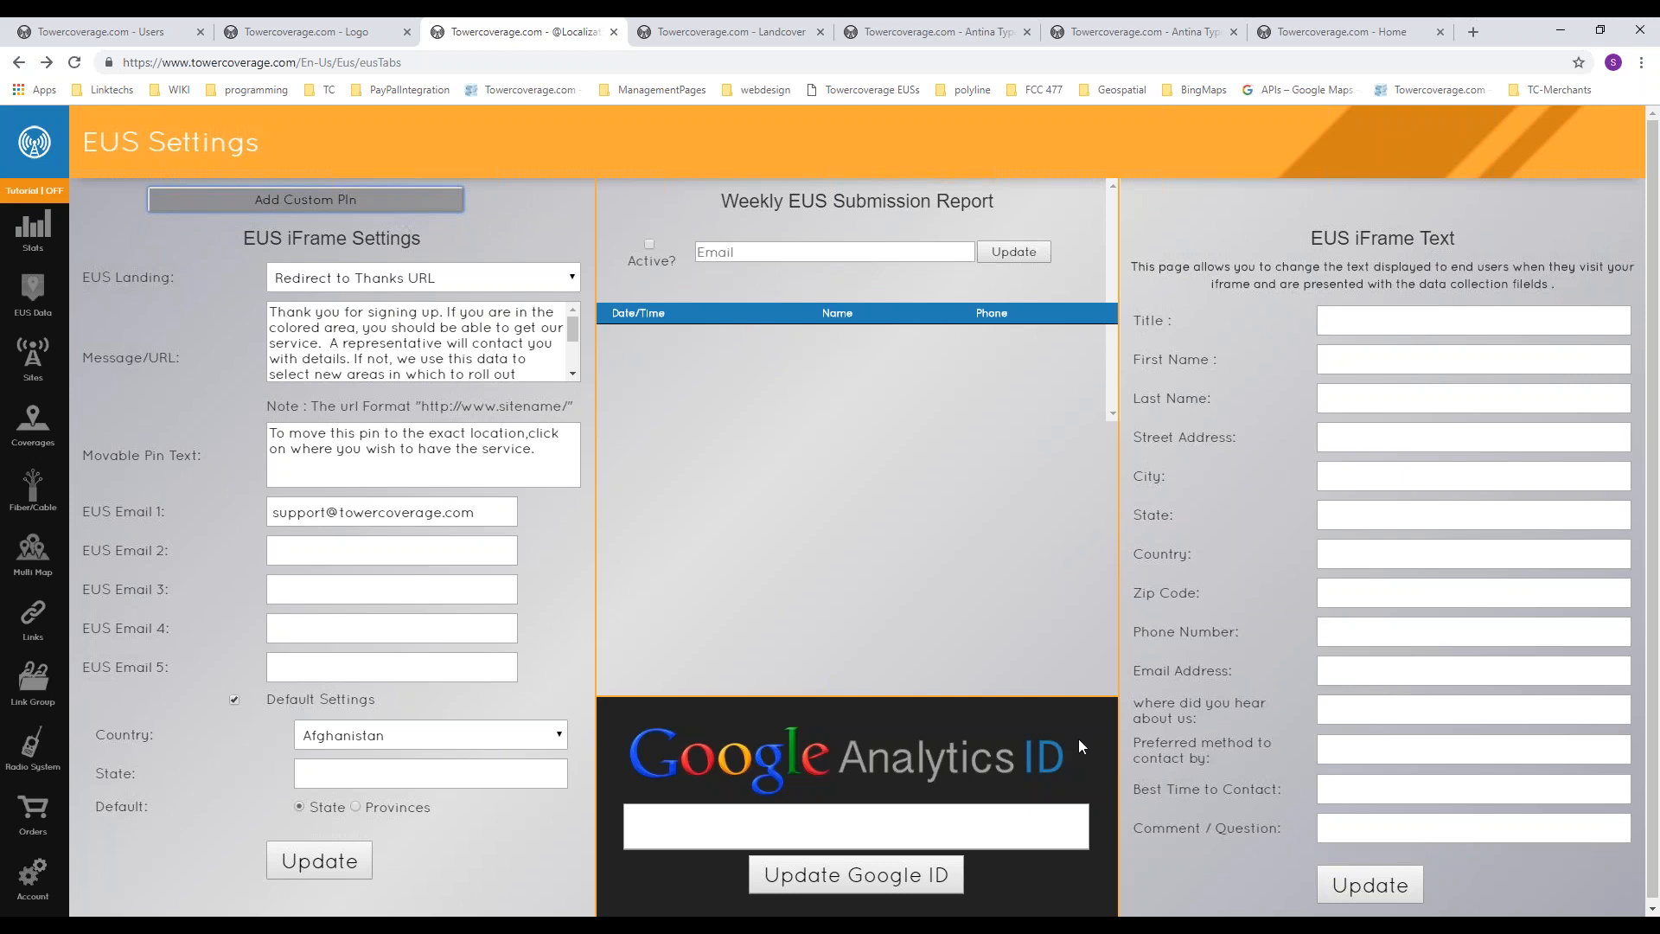
Step: Open the landcover page, load the Standard land cover profile and check which profiles are available
{"action": "left_click", "coordinate": [742, 31]}
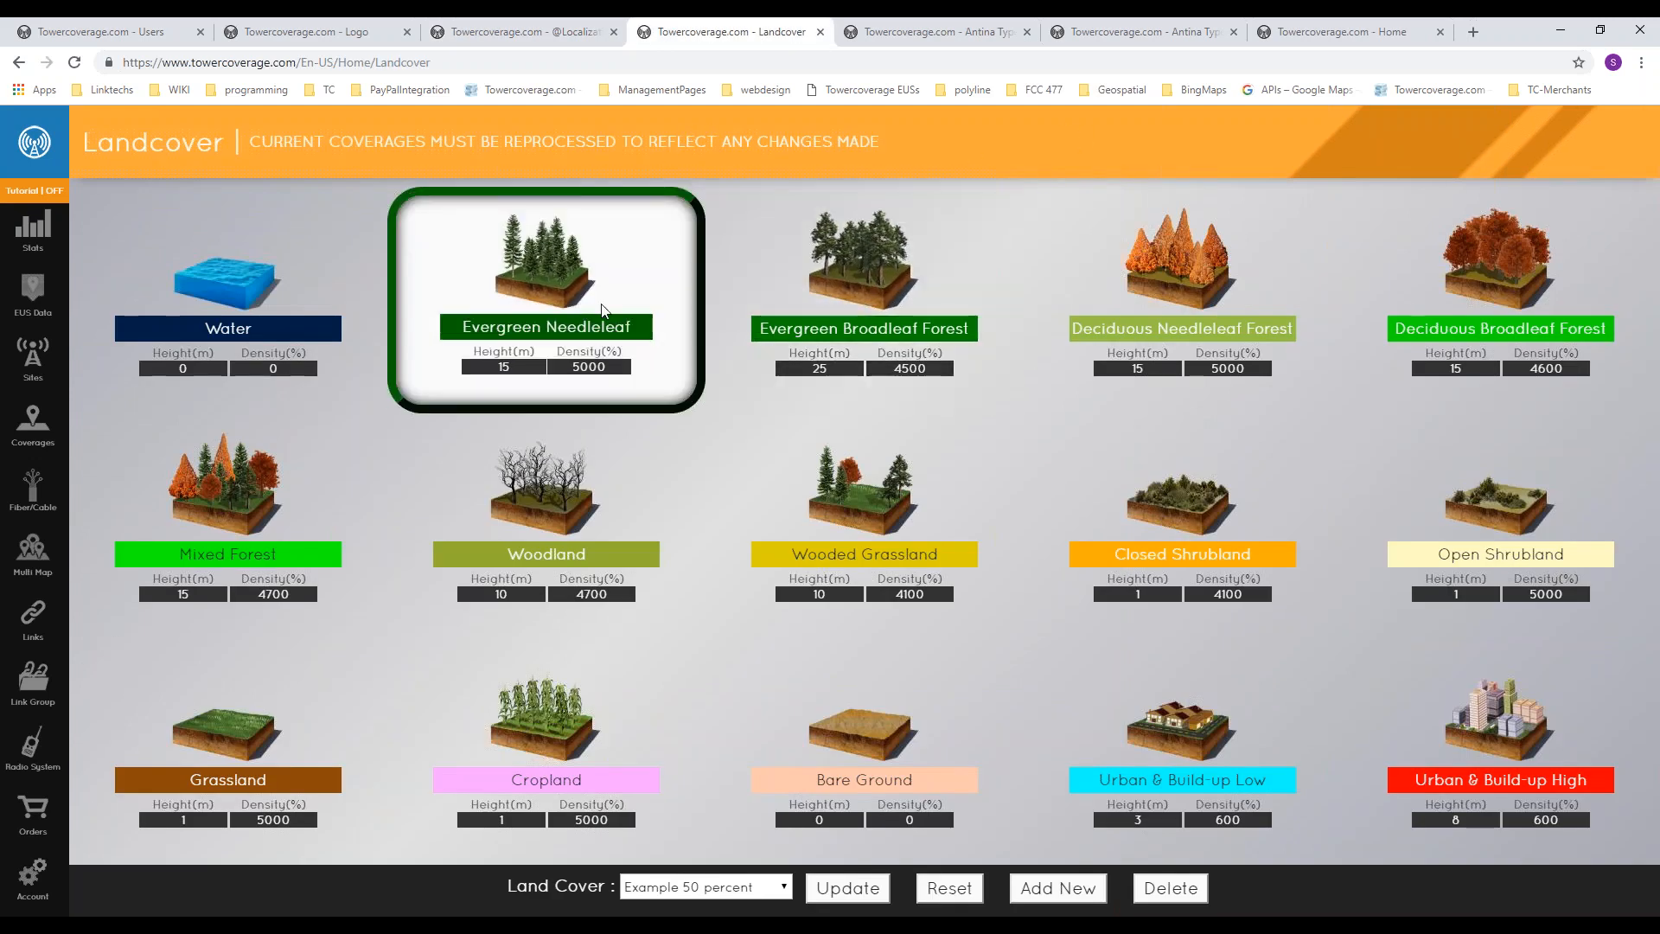
{"action": "left_click", "coordinate": [701, 888]}
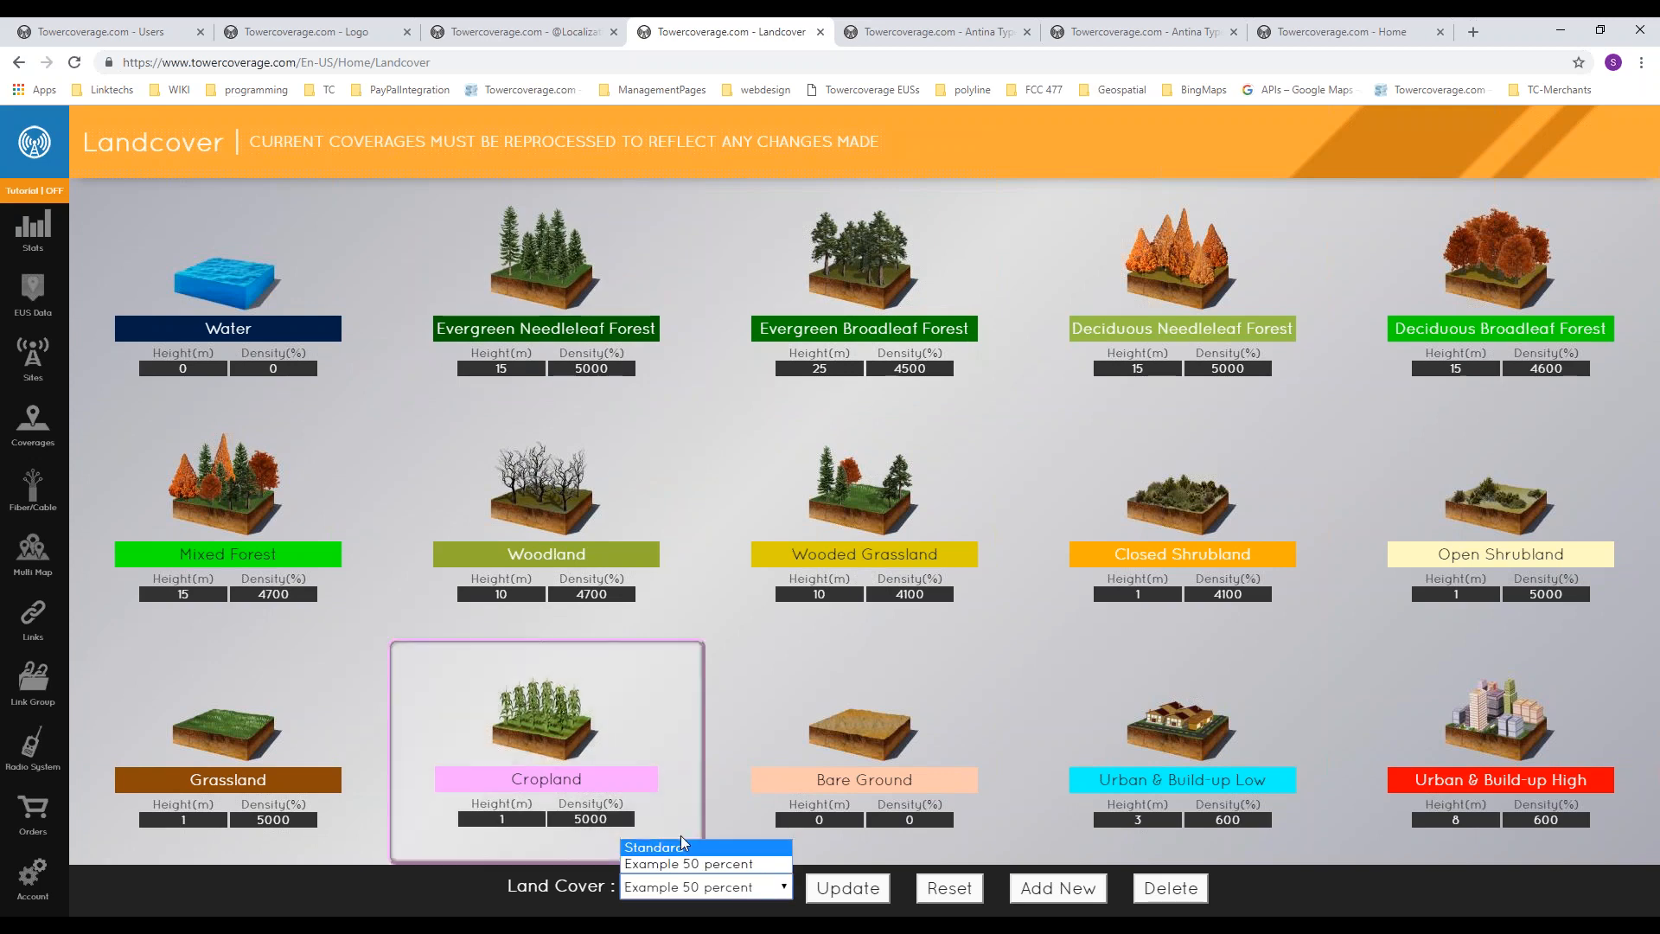
{"action": "left_click", "coordinate": [678, 846]}
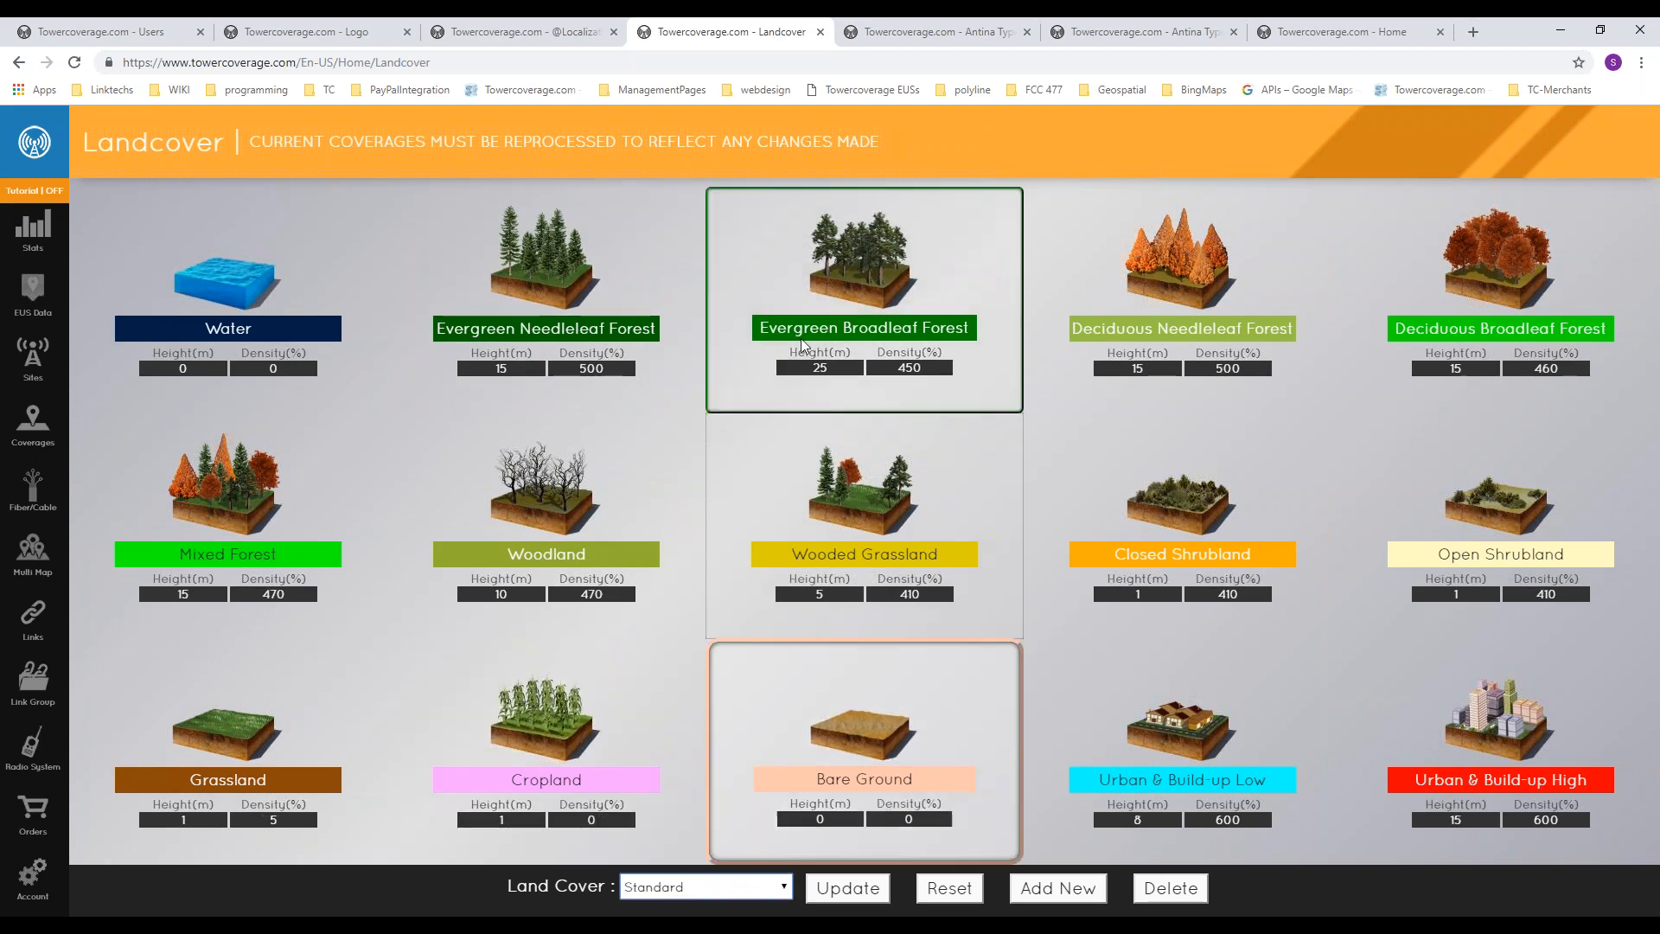
{"action": "left_click", "coordinate": [659, 891]}
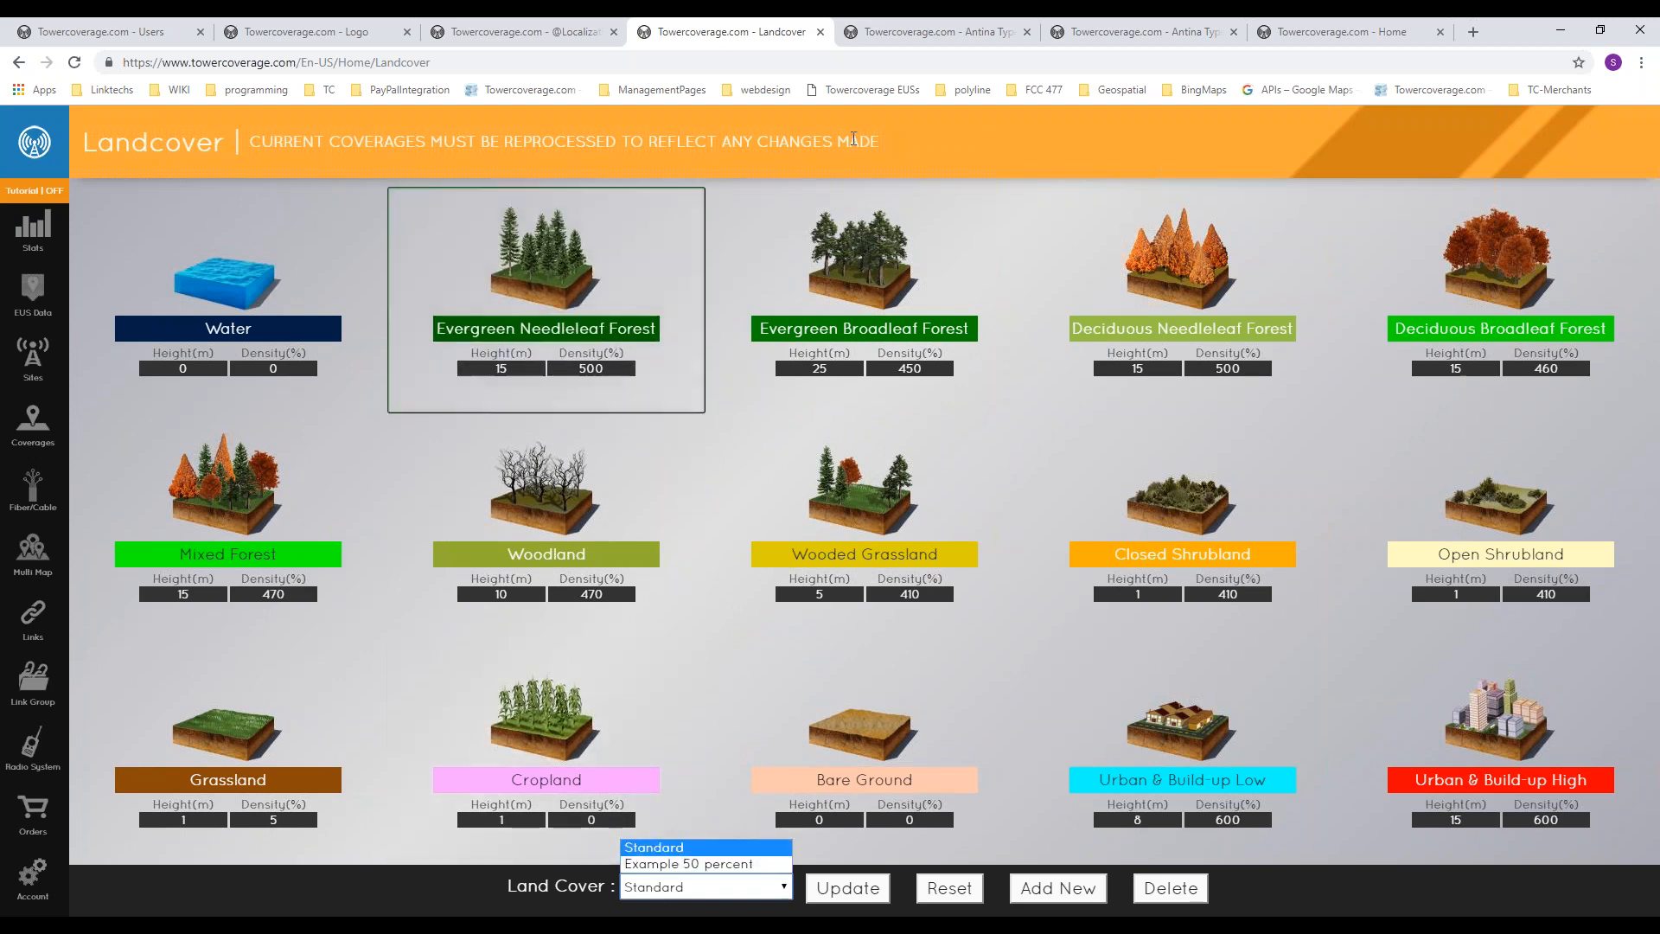
{"action": "left_click_drag", "start_coordinate": [849, 143], "coordinate": [859, 143]}
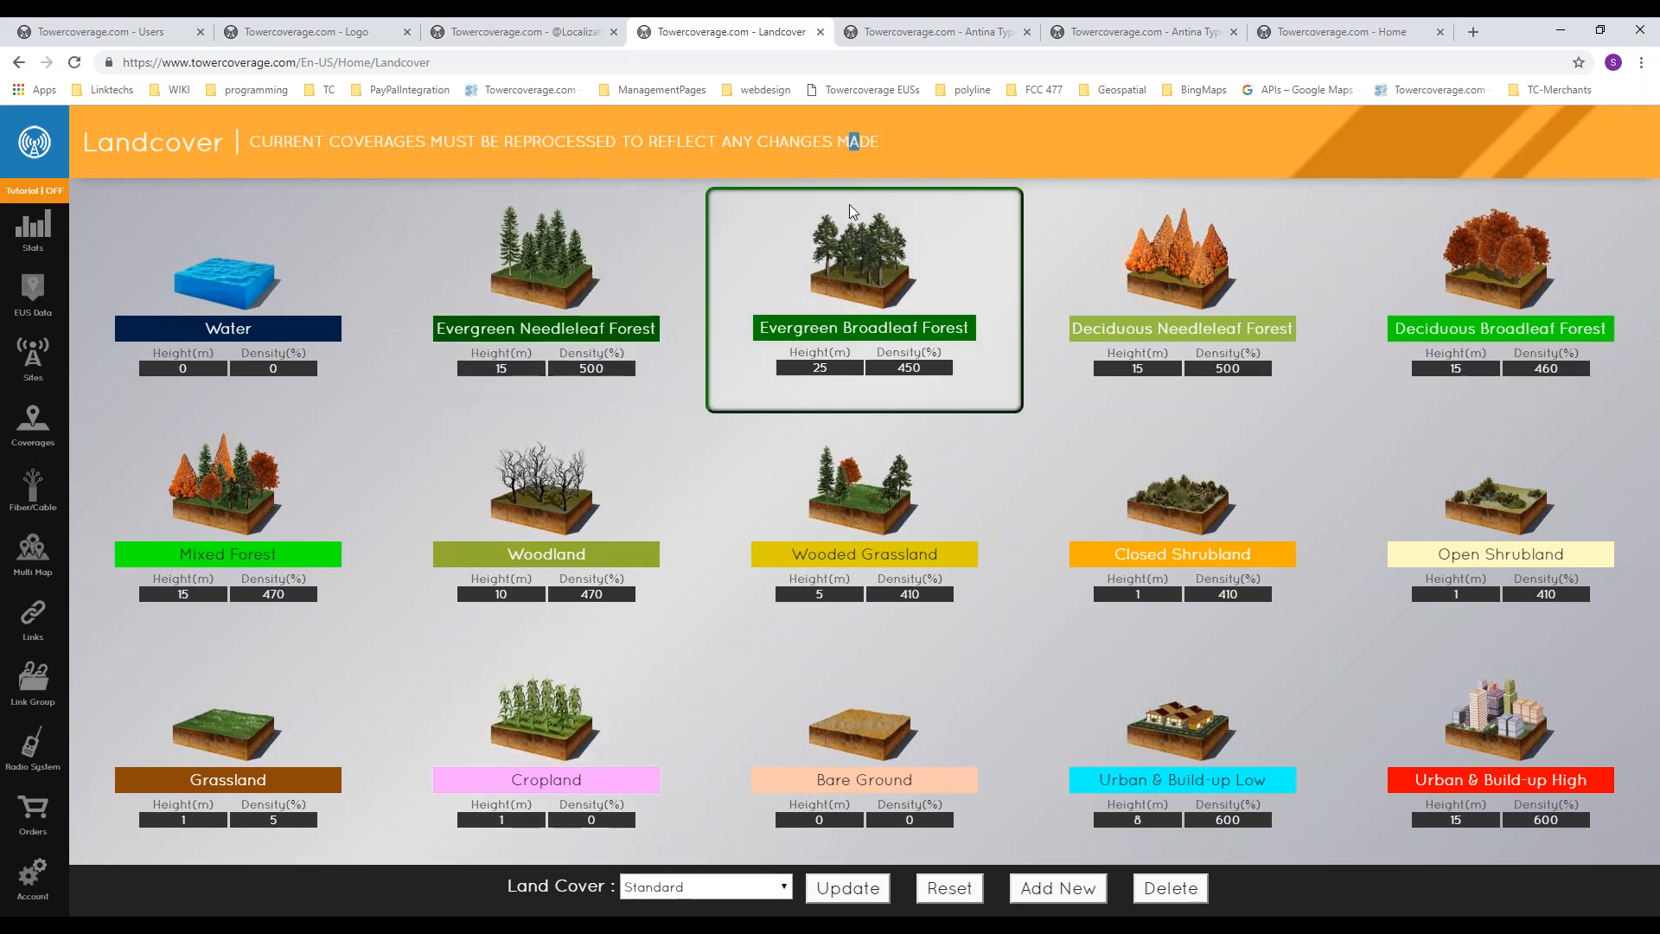
Step: Examine the height and density fields of Evergreen Needleleaf Forest and Evergreen Broadleaf Forest in the Standard profile
{"action": "left_click", "coordinate": [569, 363]}
{"action": "left_click_drag", "start_coordinate": [491, 367], "coordinate": [510, 368]}
{"action": "left_click", "coordinate": [824, 371]}
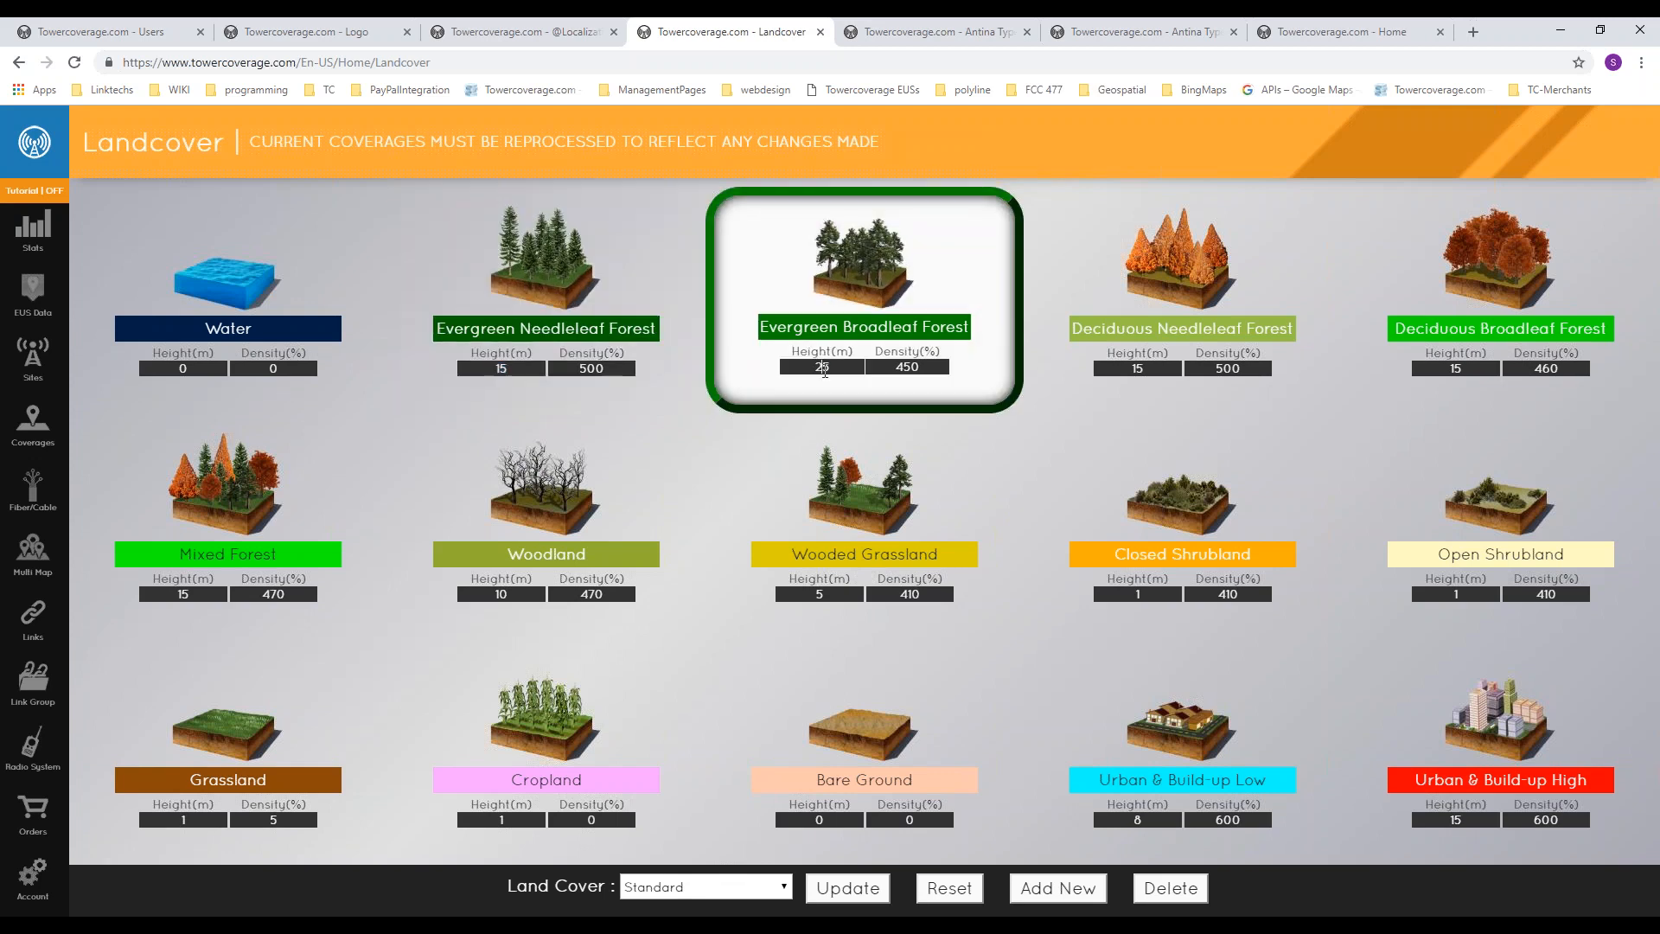
{"action": "double_click", "coordinate": [597, 367]}
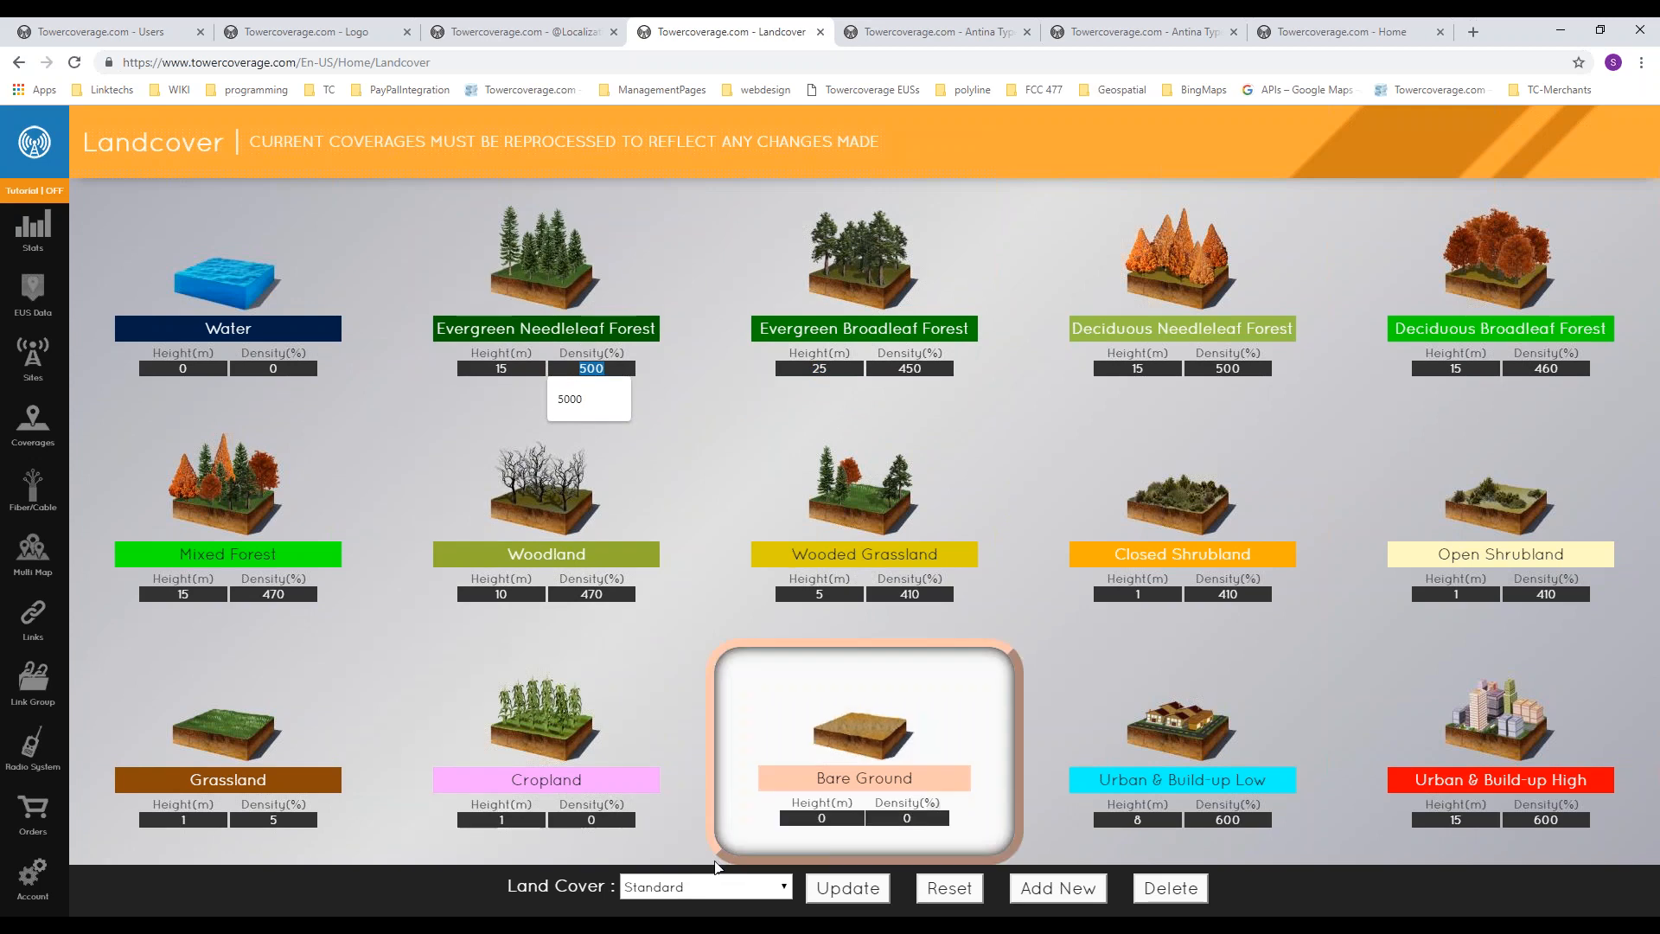
{"action": "left_click", "coordinate": [702, 164]}
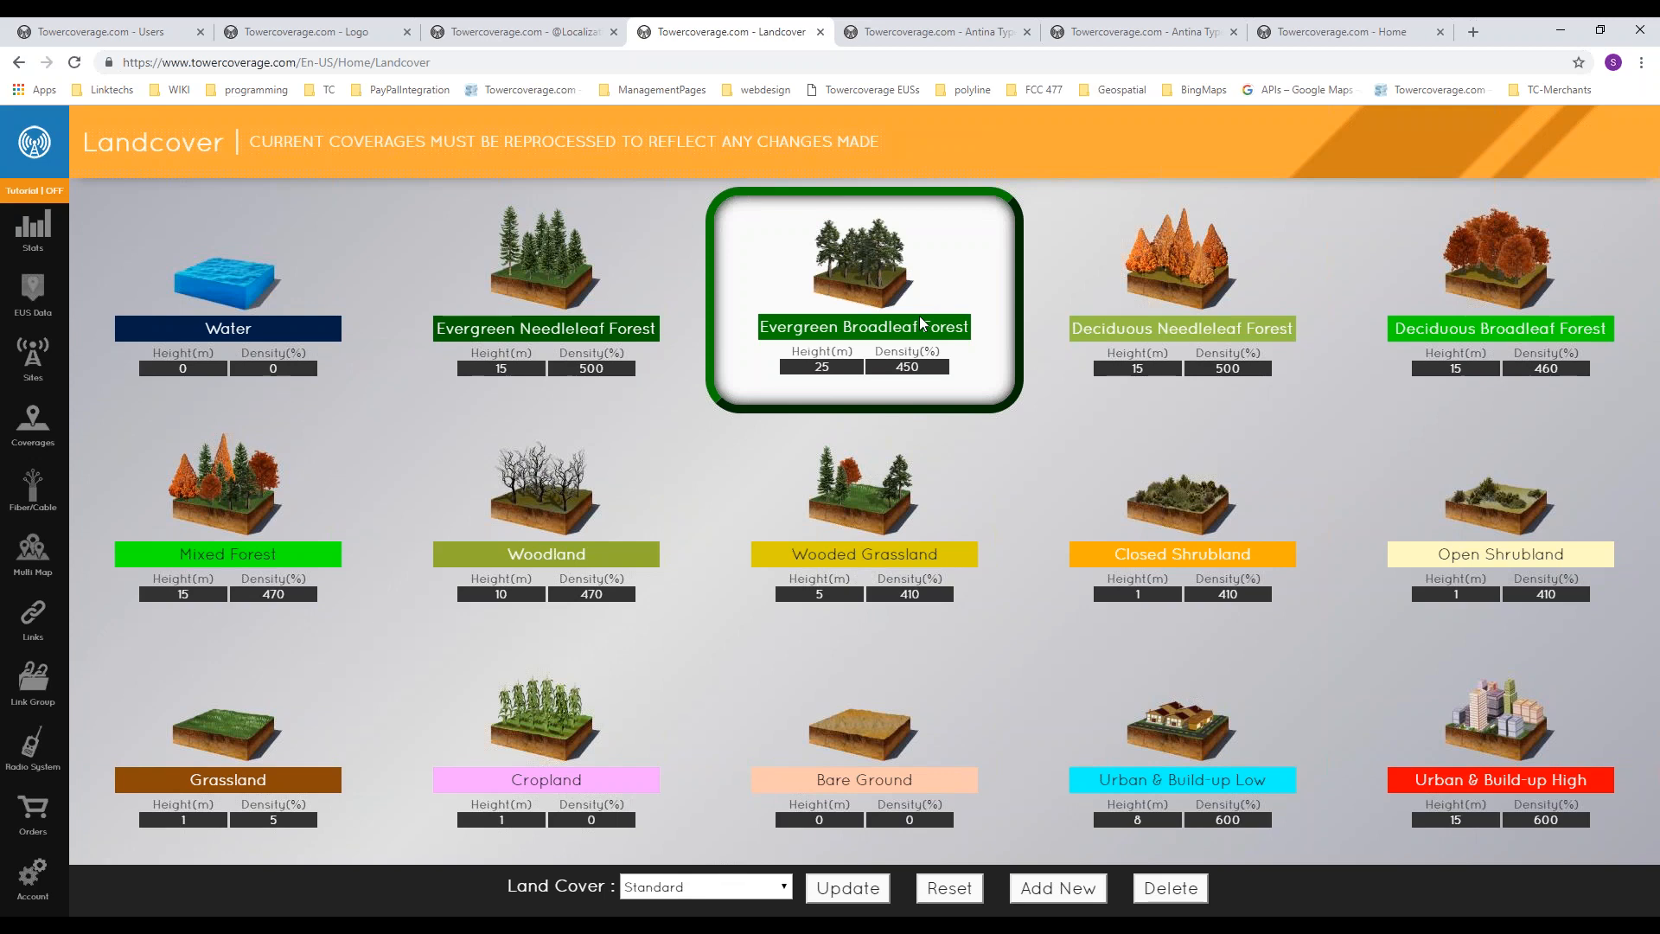
{"action": "double_click", "coordinate": [821, 367]}
{"action": "left_click", "coordinate": [1102, 121]}
Step: Load the Example 50 percent land cover profile to compare its height and density values
{"action": "left_click", "coordinate": [718, 885]}
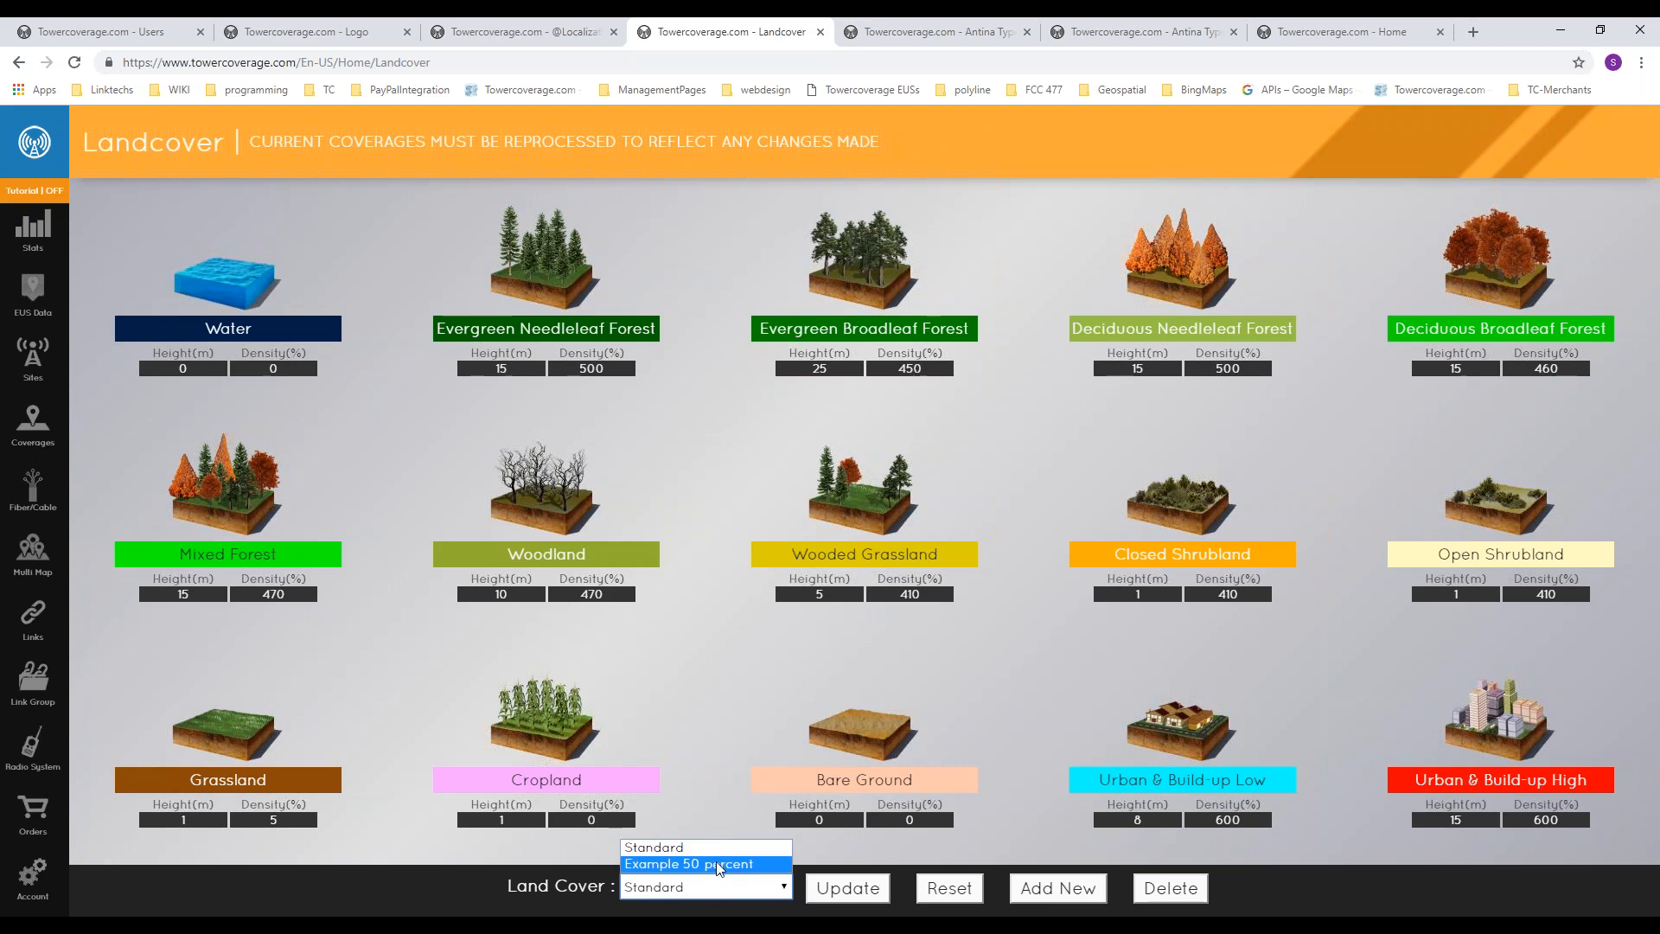
{"action": "left_click", "coordinate": [716, 862]}
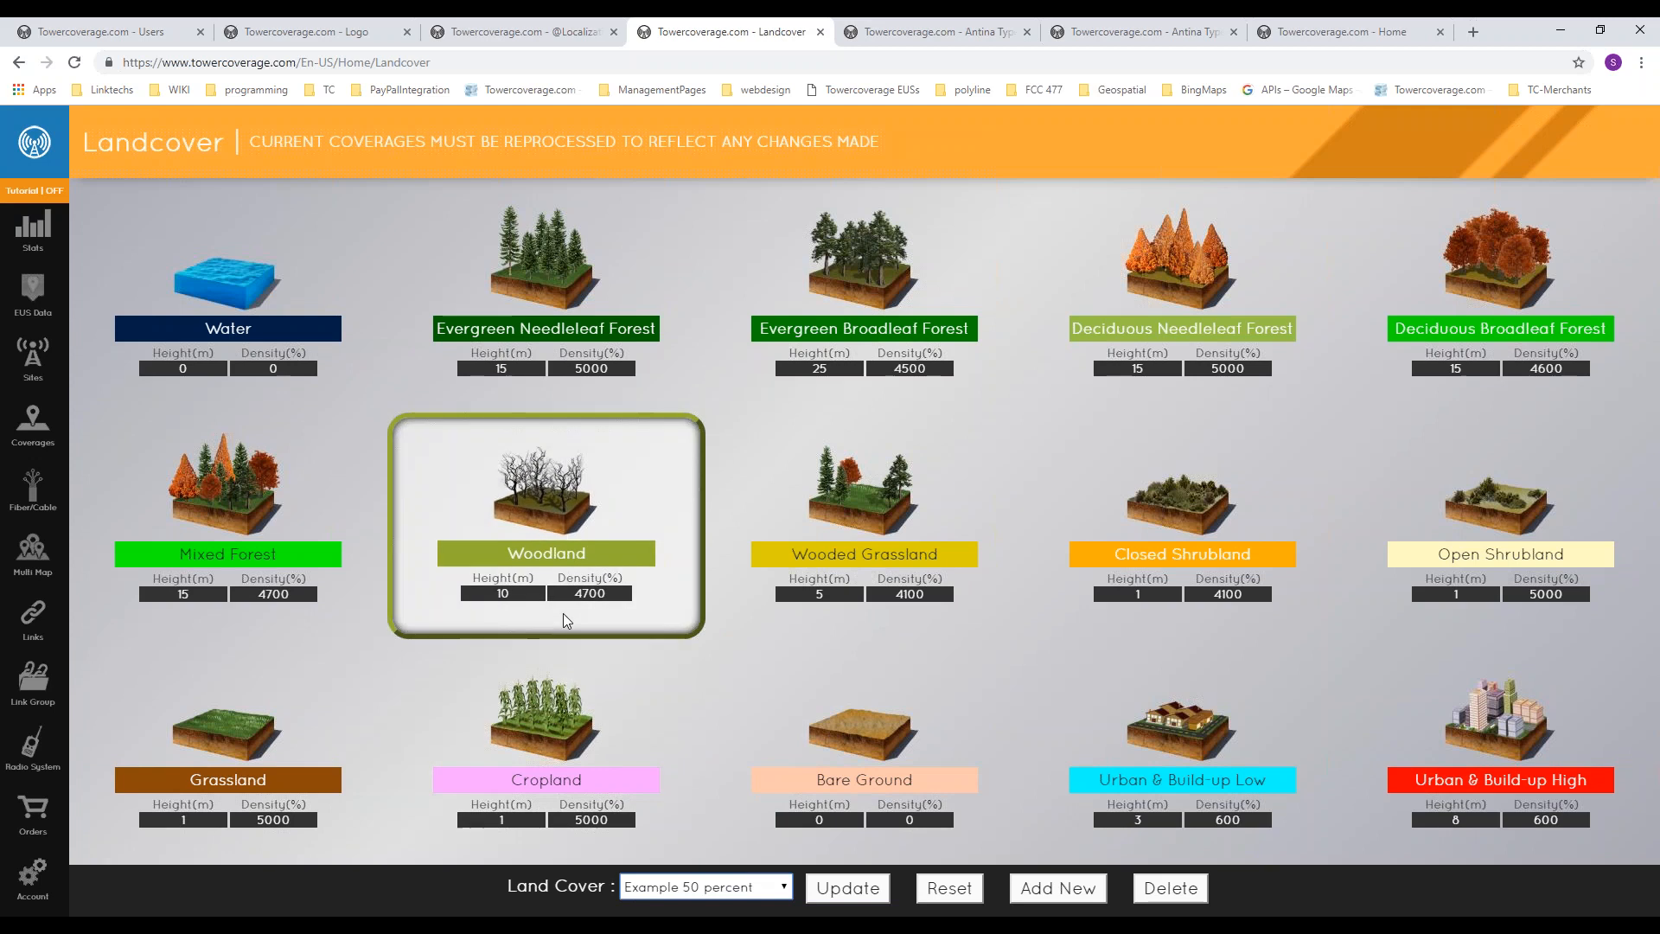
{"action": "left_click", "coordinate": [703, 890]}
{"action": "left_click", "coordinate": [703, 891]}
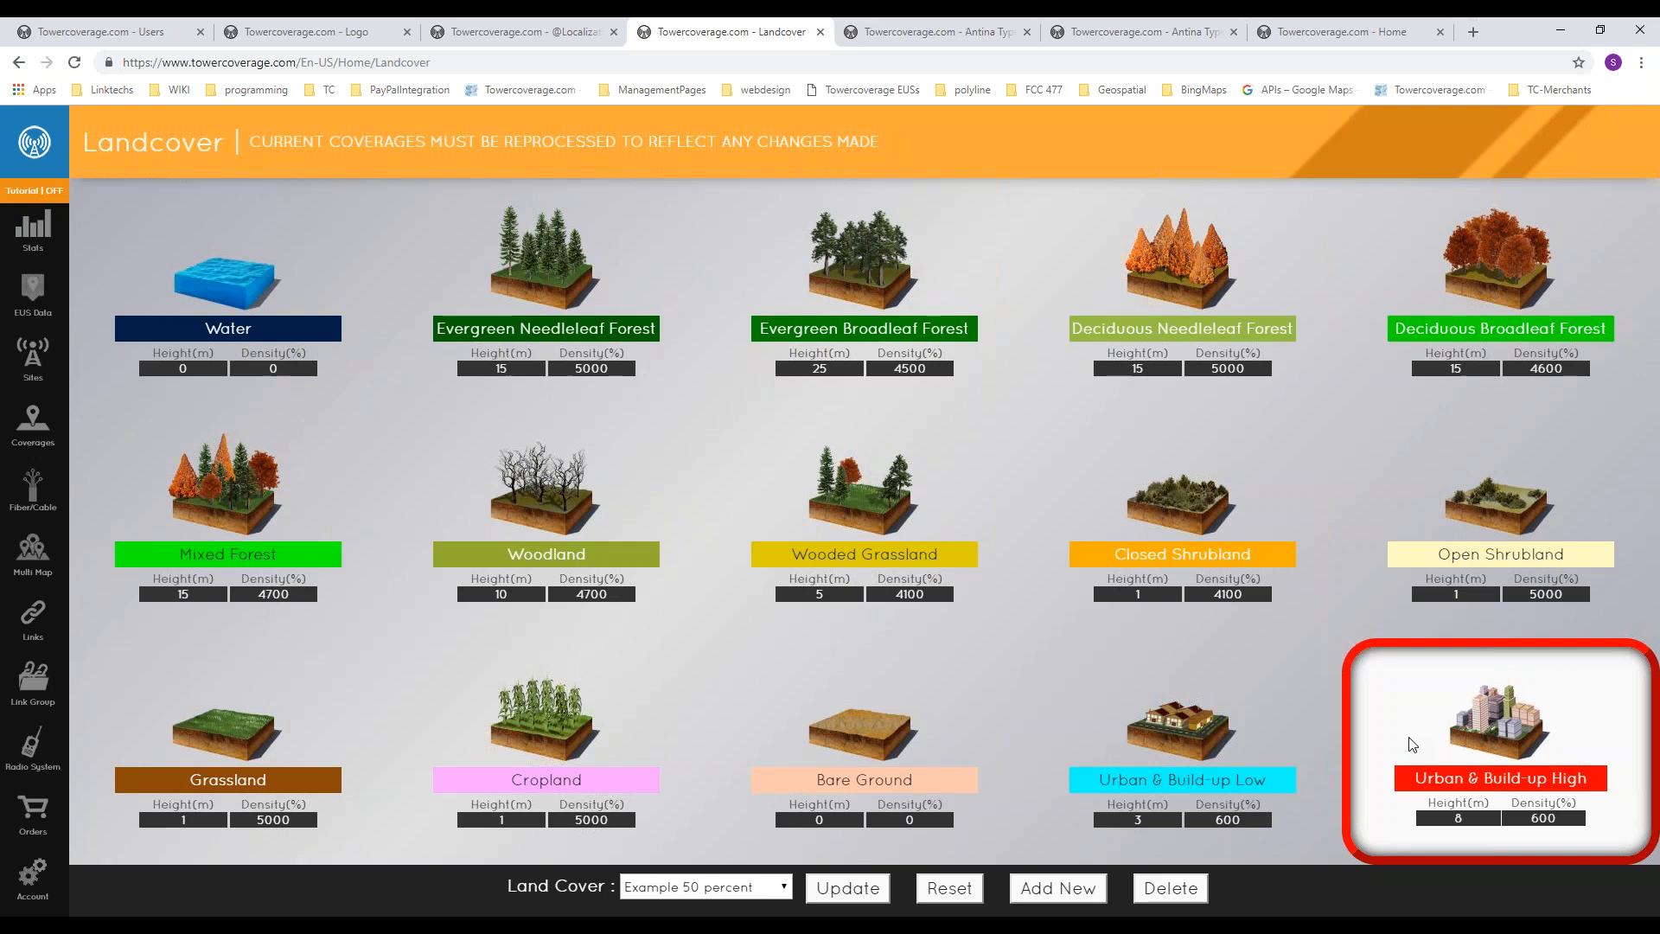
Step: Examine the height fields of Urban & Build-up Low and Urban & Build-up High in the Example 50 percent profile
{"action": "left_click", "coordinate": [1146, 823]}
{"action": "left_click_drag", "start_coordinate": [1131, 820], "coordinate": [1166, 816]}
{"action": "left_click", "coordinate": [1167, 816]}
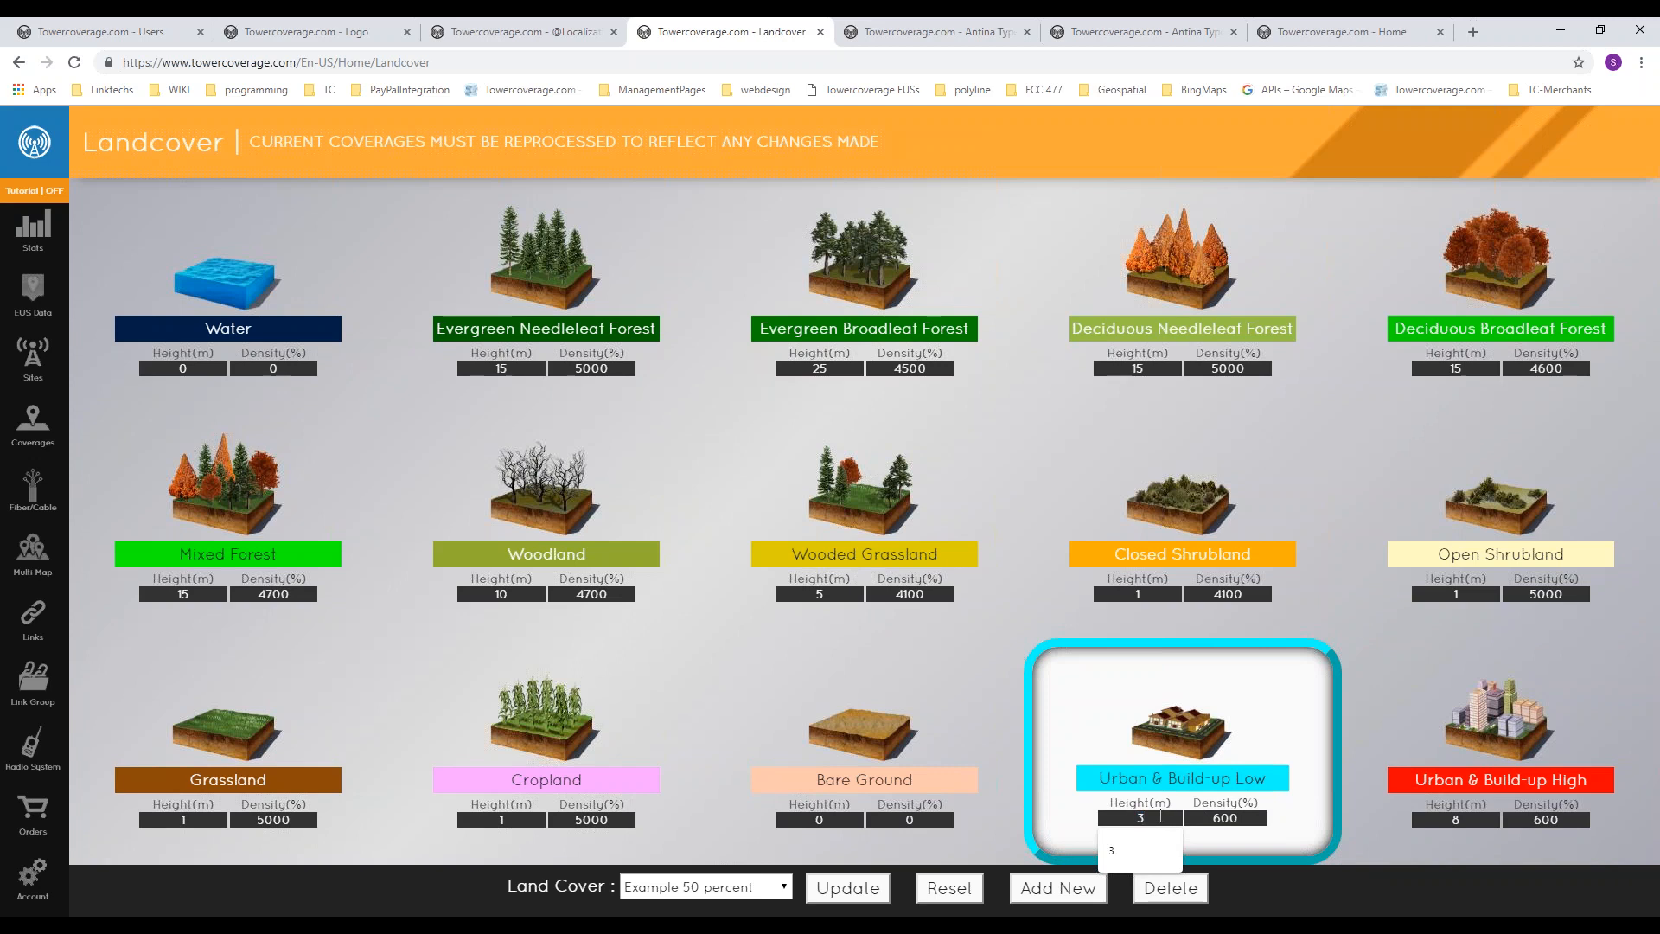
{"action": "left_click", "coordinate": [1477, 820]}
{"action": "left_click_drag", "start_coordinate": [1477, 820], "coordinate": [1438, 818]}
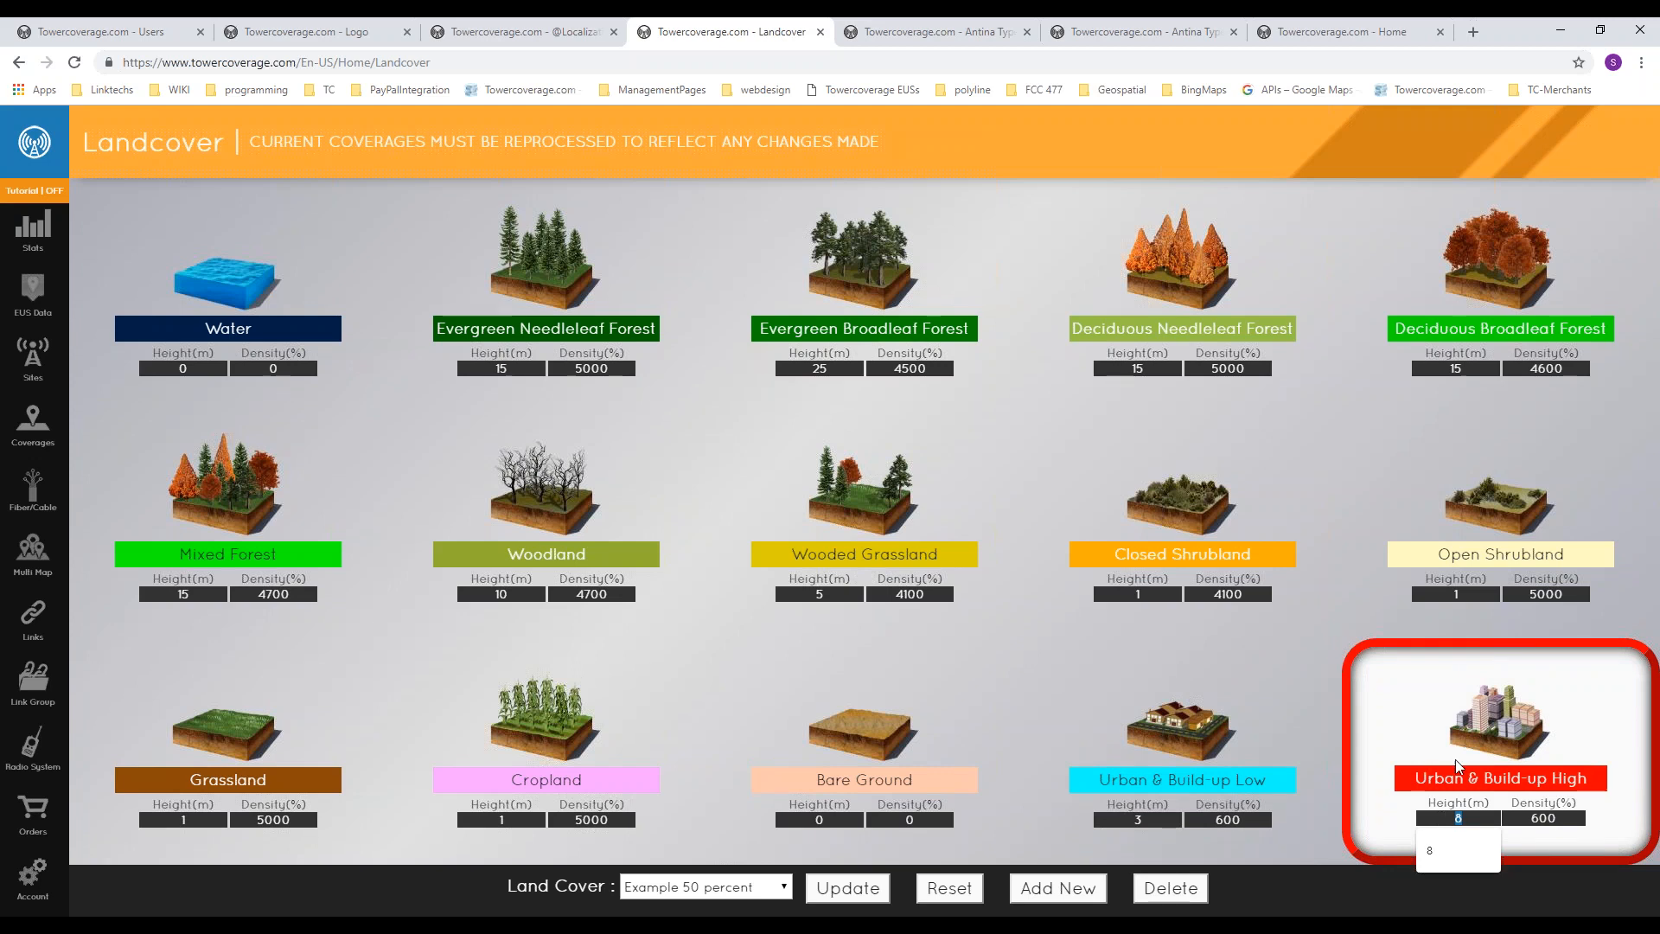
{"action": "left_click", "coordinate": [1265, 150]}
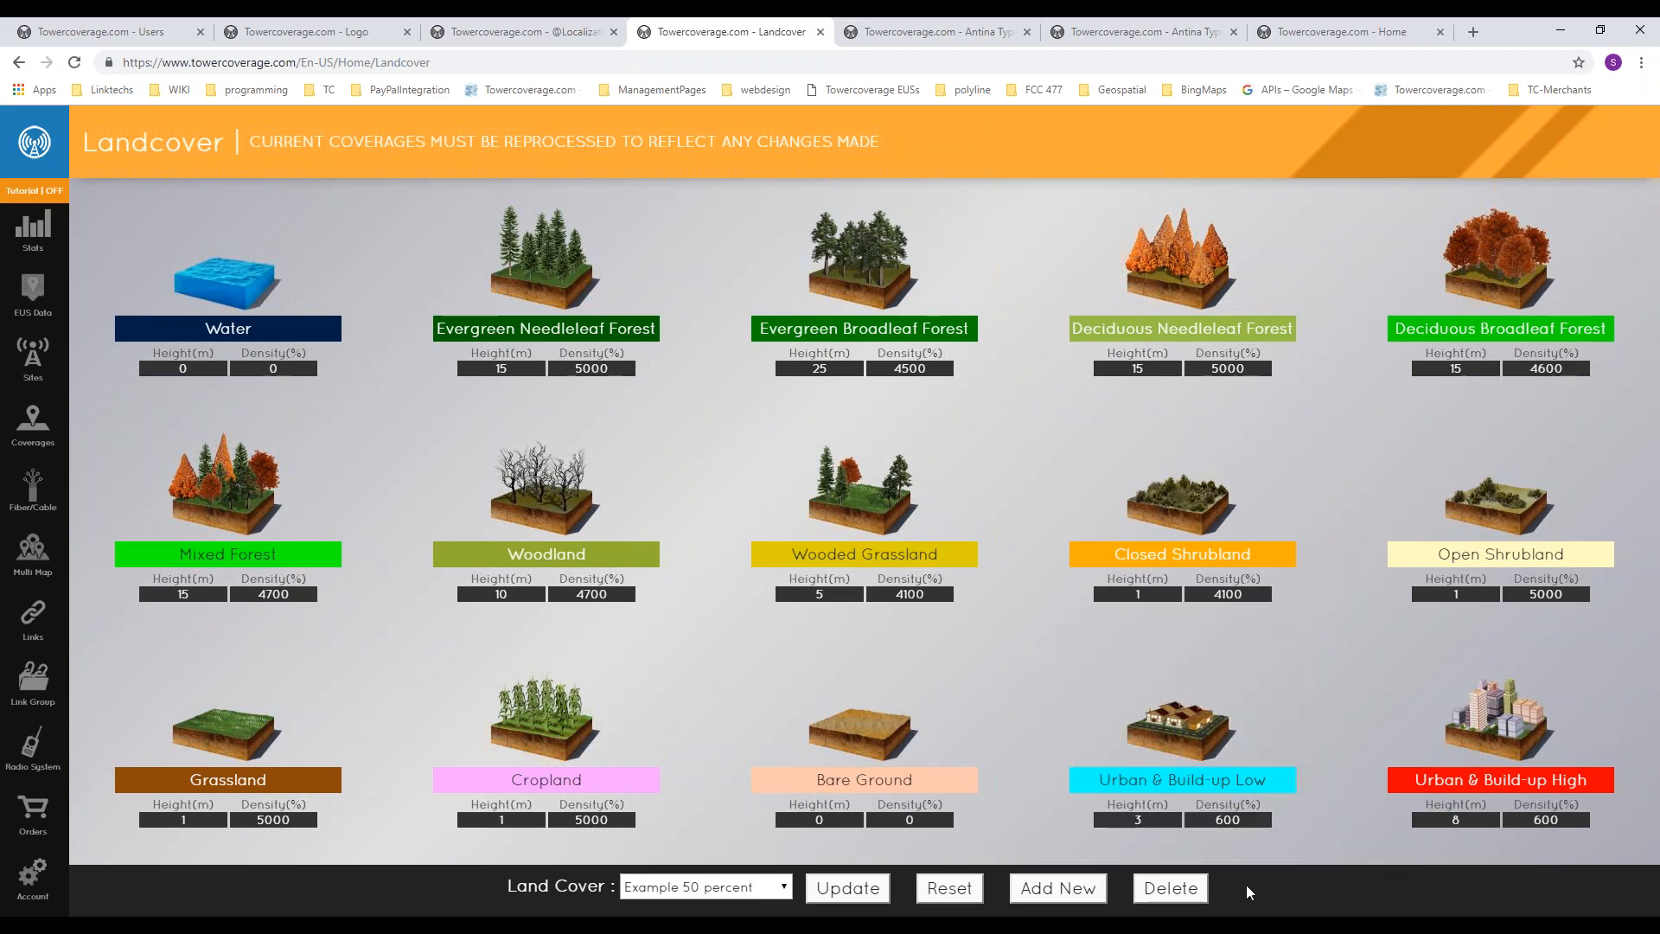
{"action": "double_click", "coordinate": [1141, 818]}
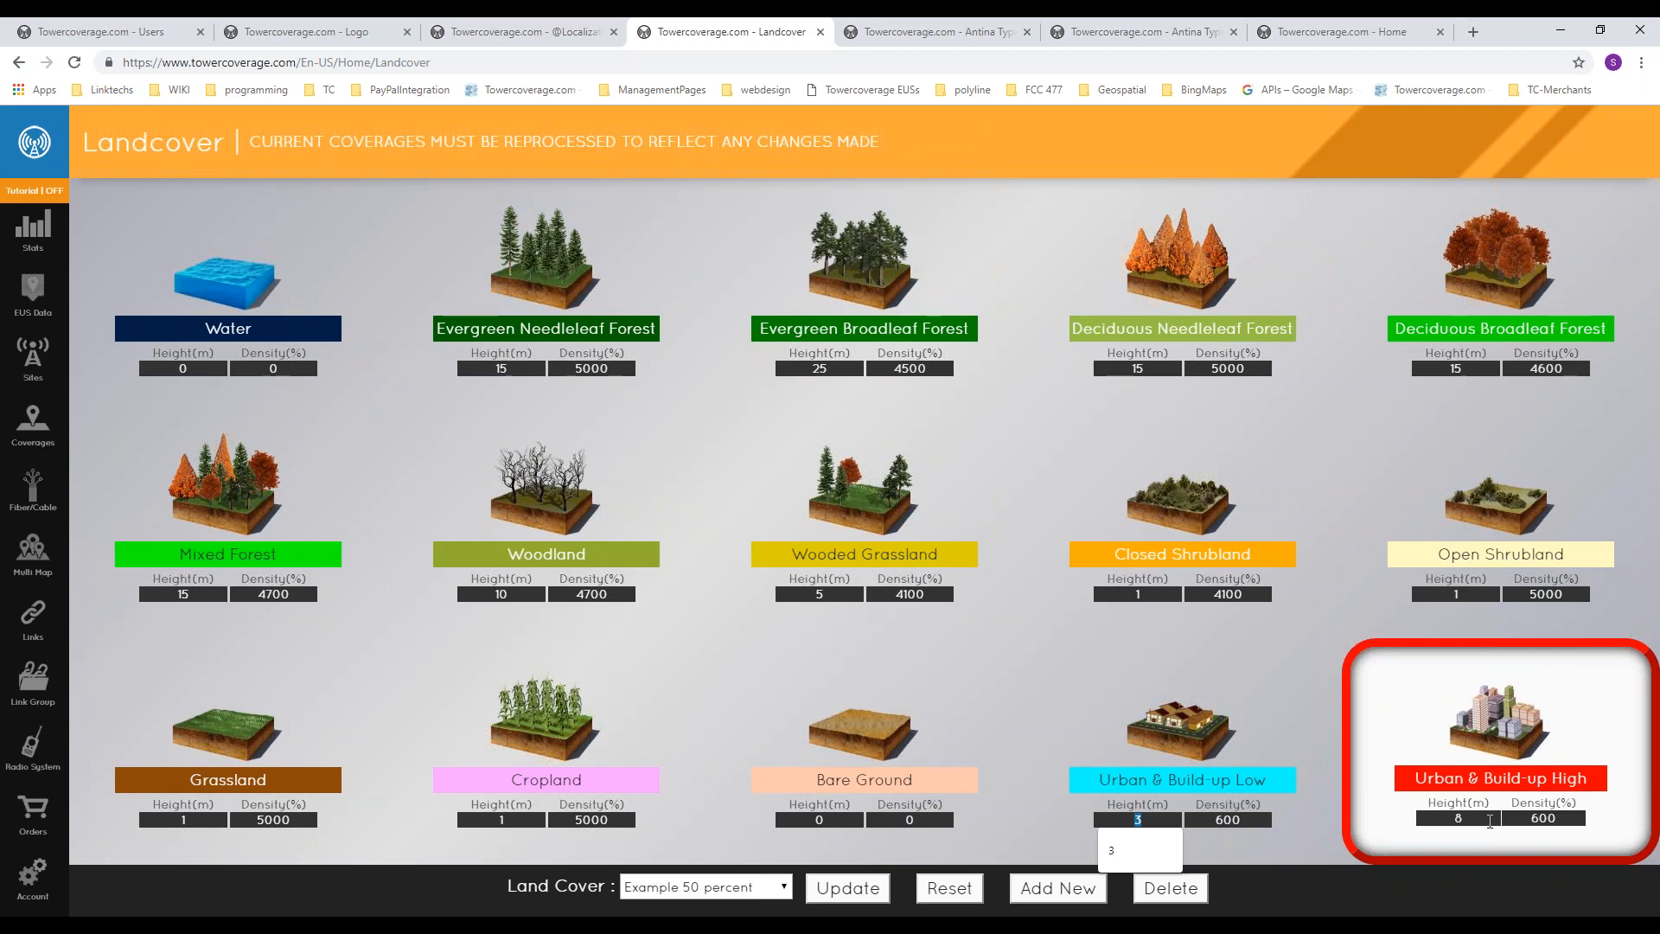
{"action": "left_click_drag", "start_coordinate": [1490, 822], "coordinate": [1426, 816]}
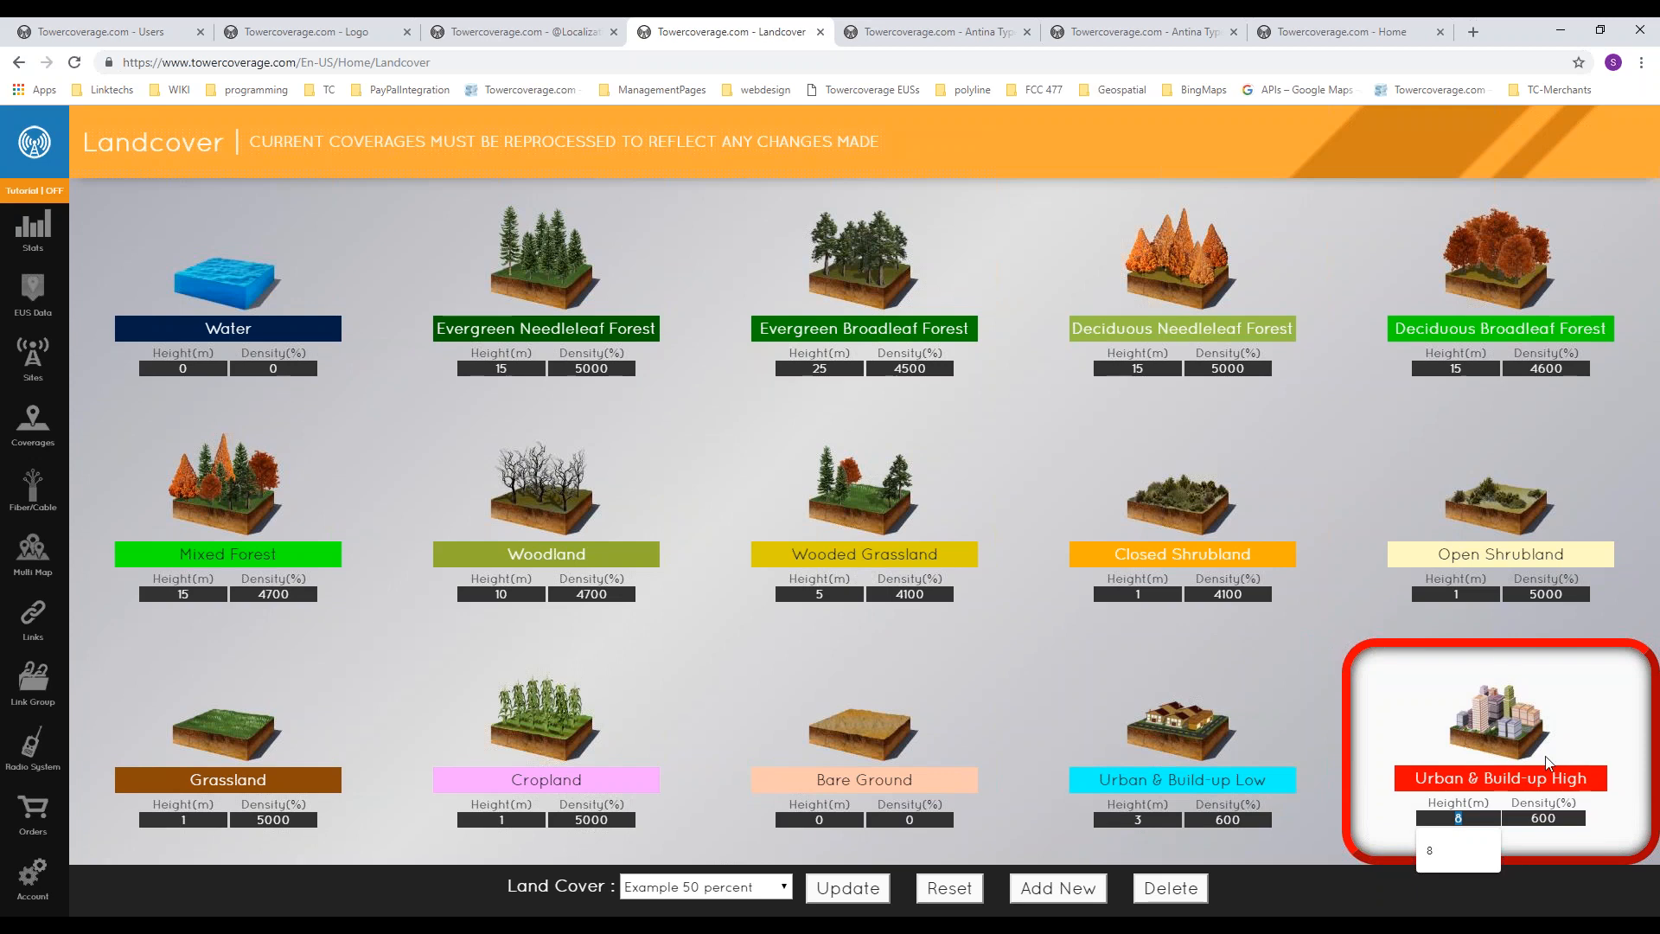
Step: Switch to the Antenna Patterns page showing the new antenna pattern form
{"action": "left_click", "coordinate": [936, 34]}
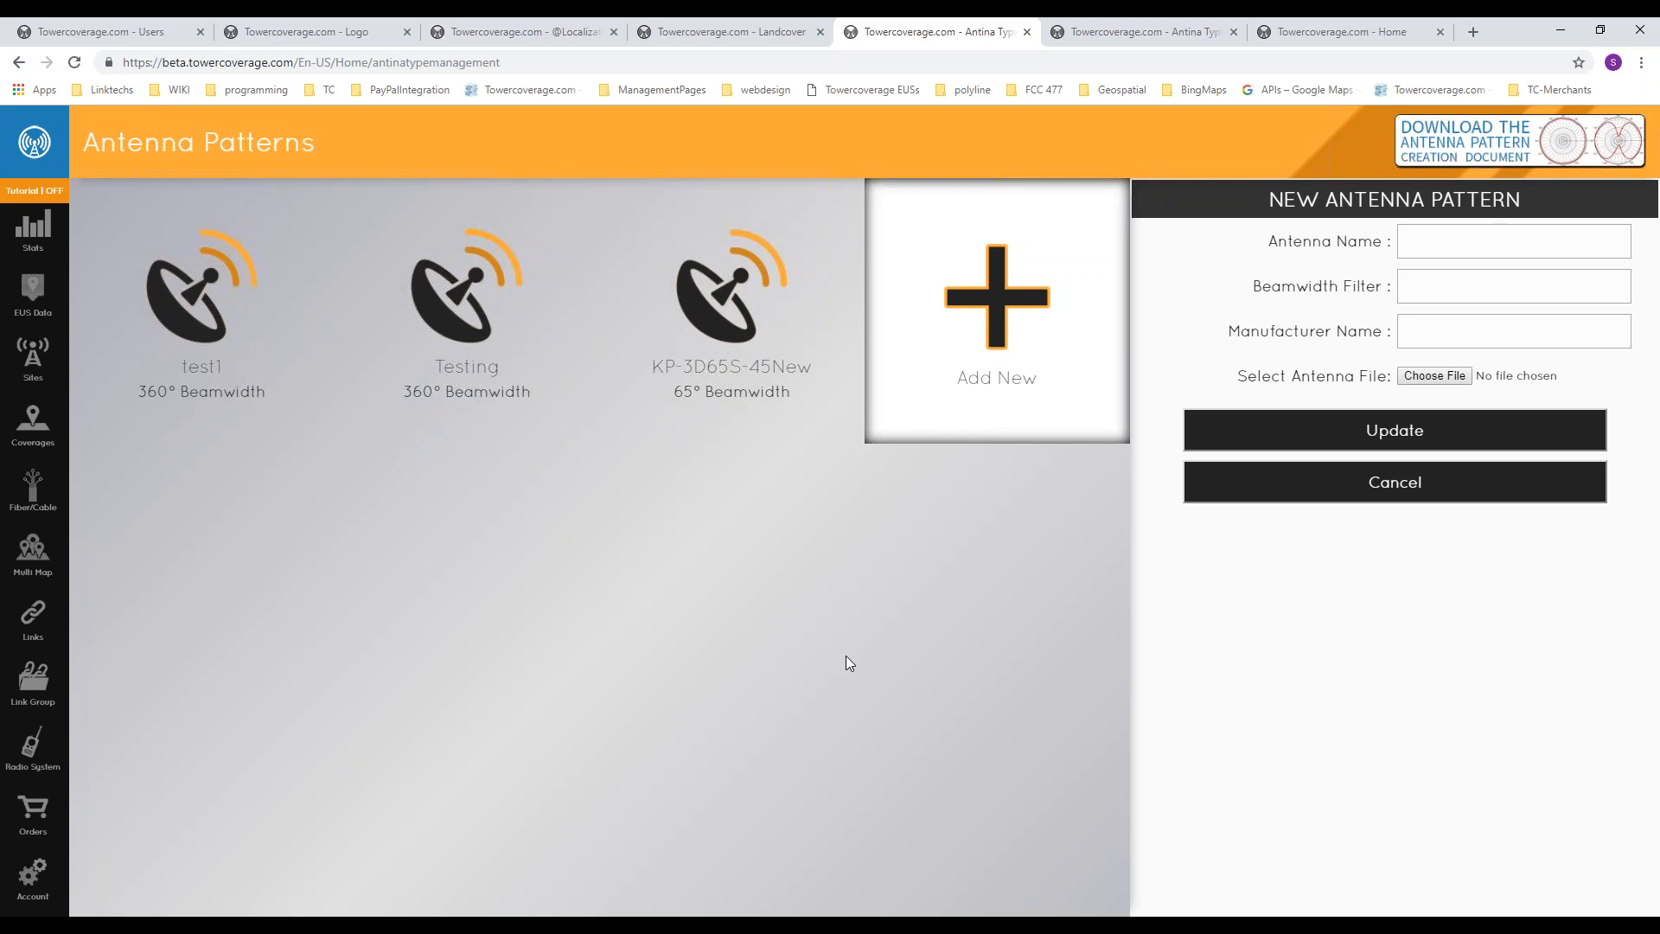
Step: Examine the Beamwidth Filter and Manufacturer Name fields of the new antenna pattern form, comparing the other open Antenna Patterns page
{"action": "left_click", "coordinate": [1433, 298]}
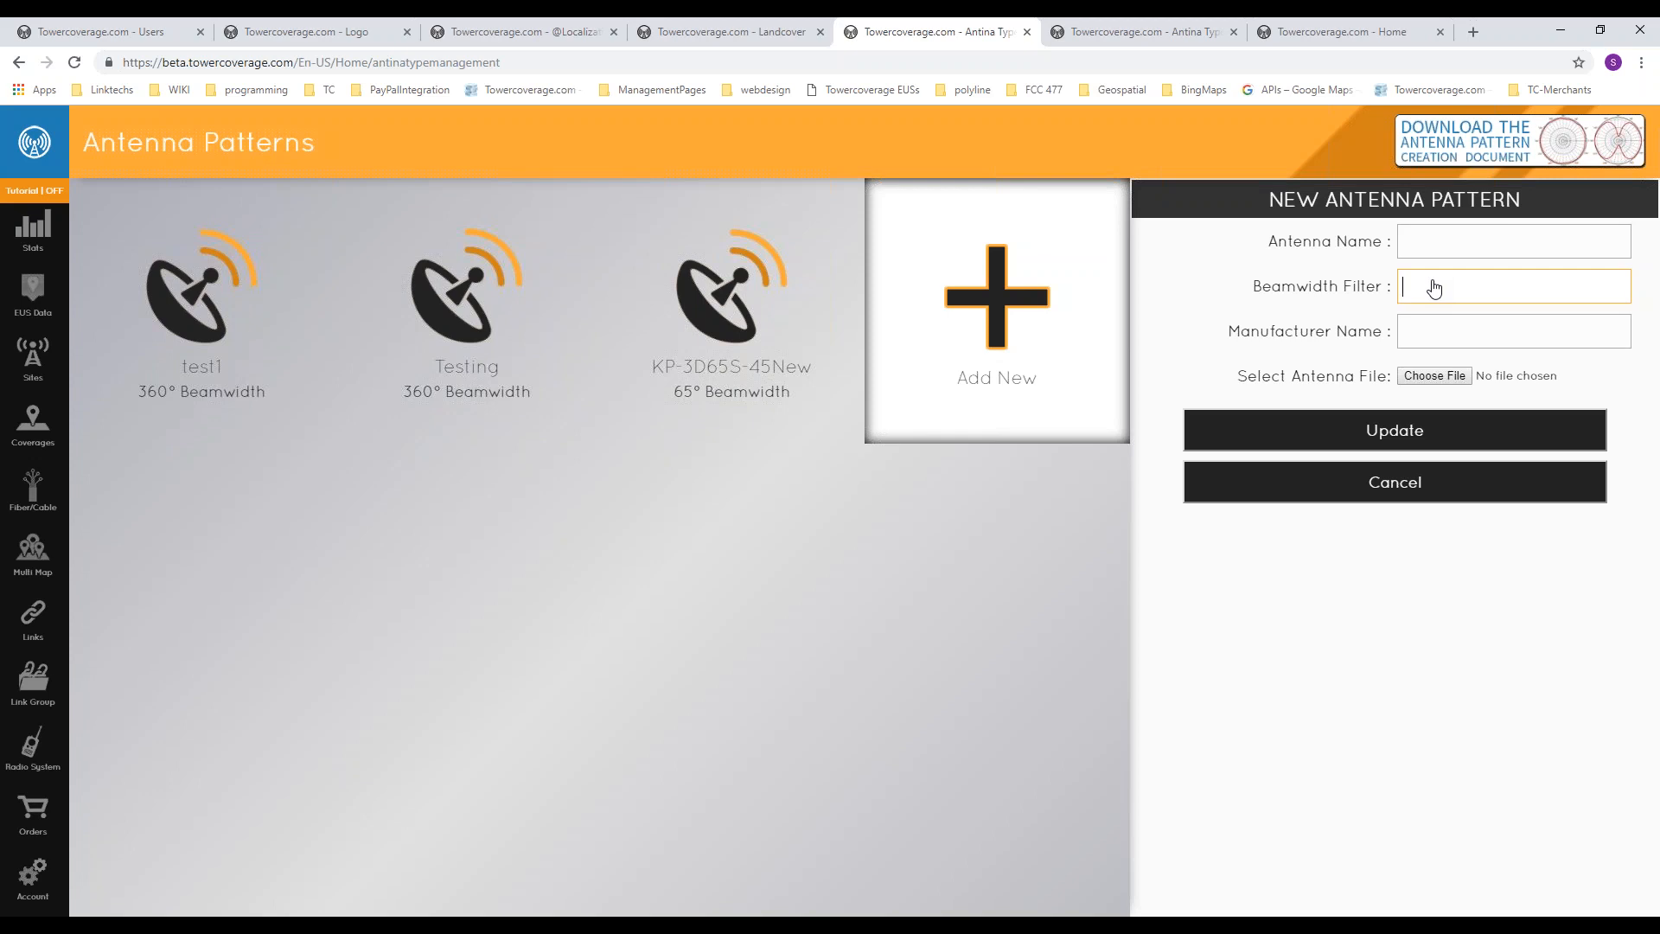
{"action": "left_click", "coordinate": [1530, 331]}
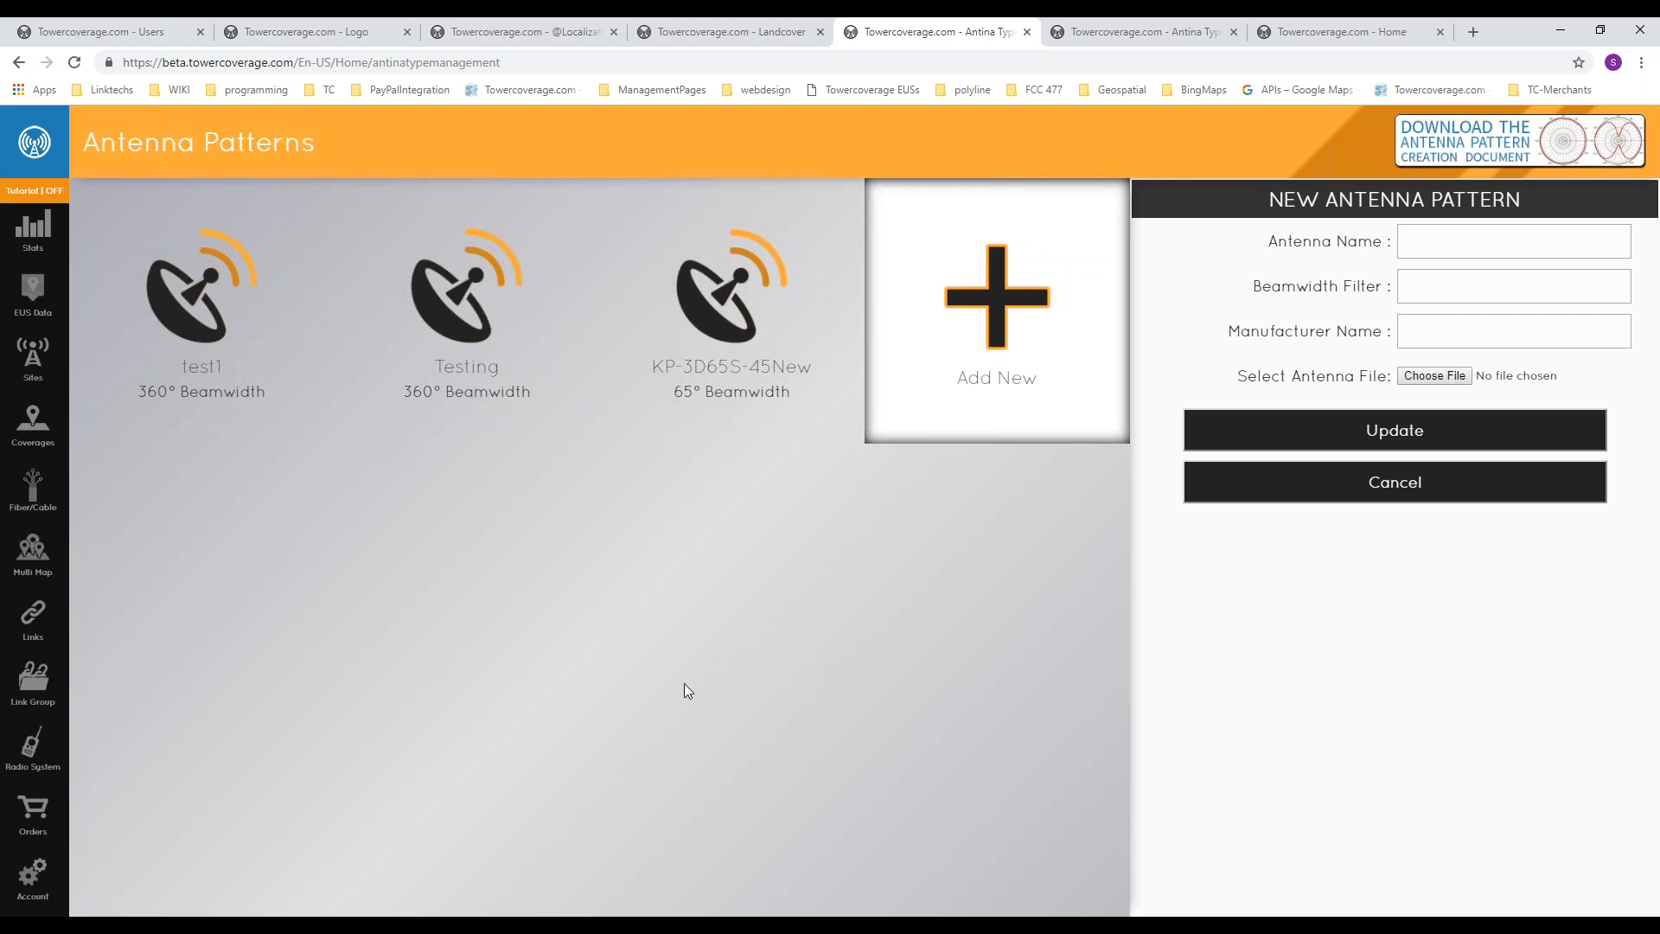
{"action": "left_click", "coordinate": [1124, 31]}
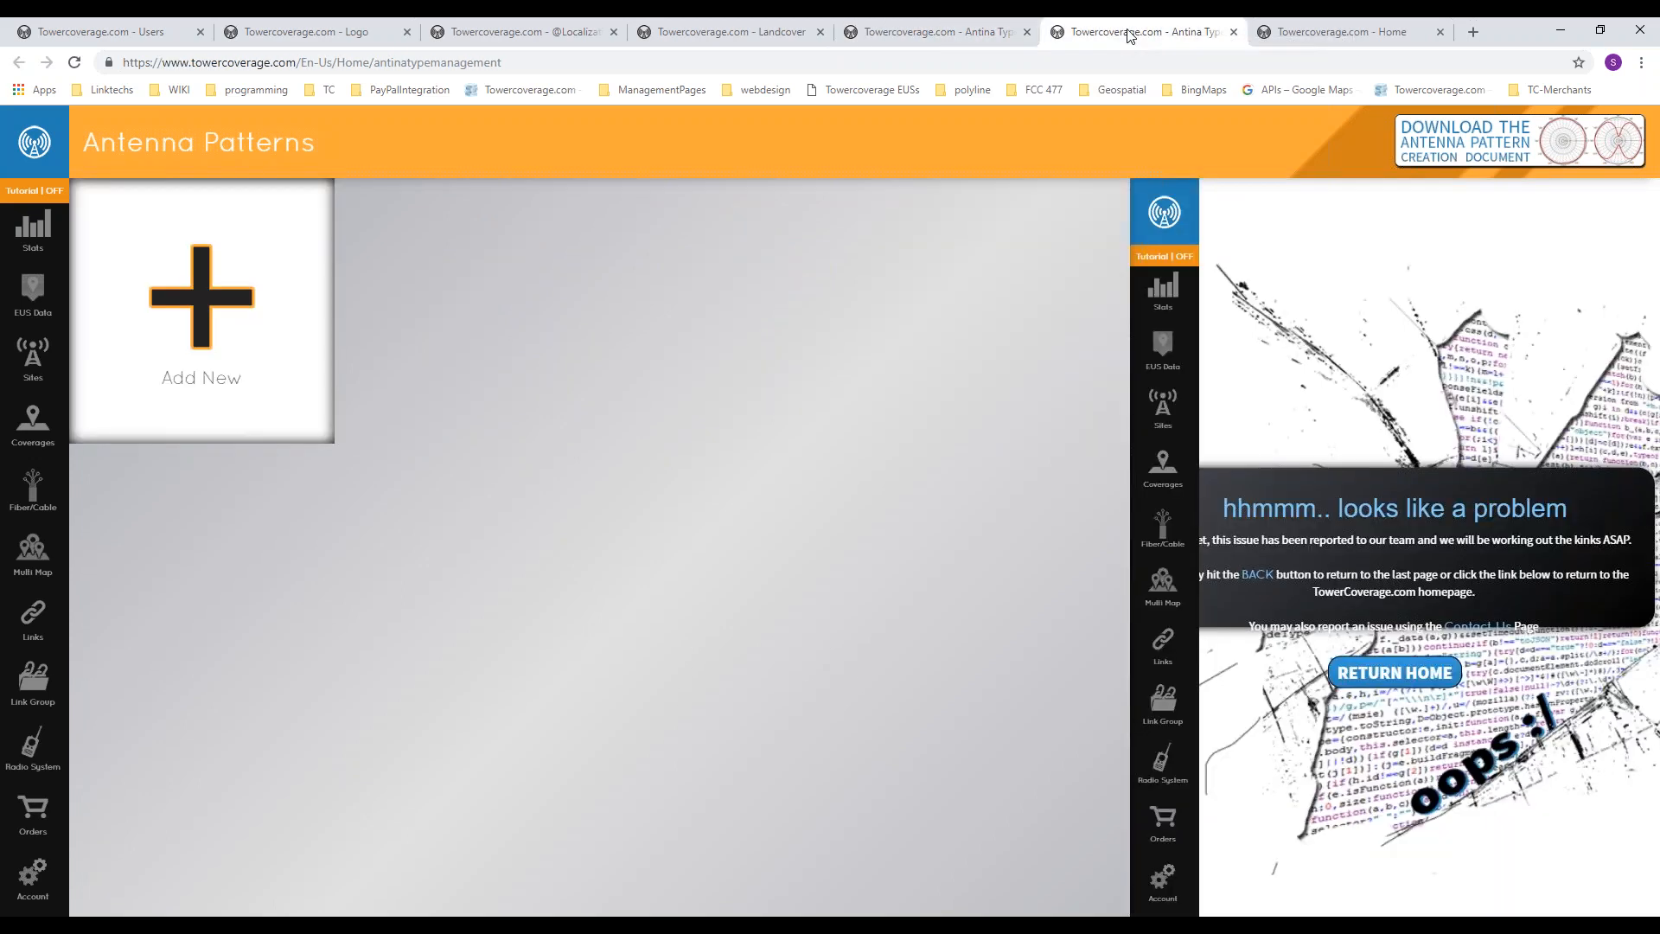
{"action": "left_click", "coordinate": [1006, 31]}
Step: Switch to the Home page and open Overlay Management from the account options
{"action": "left_click", "coordinate": [1343, 31]}
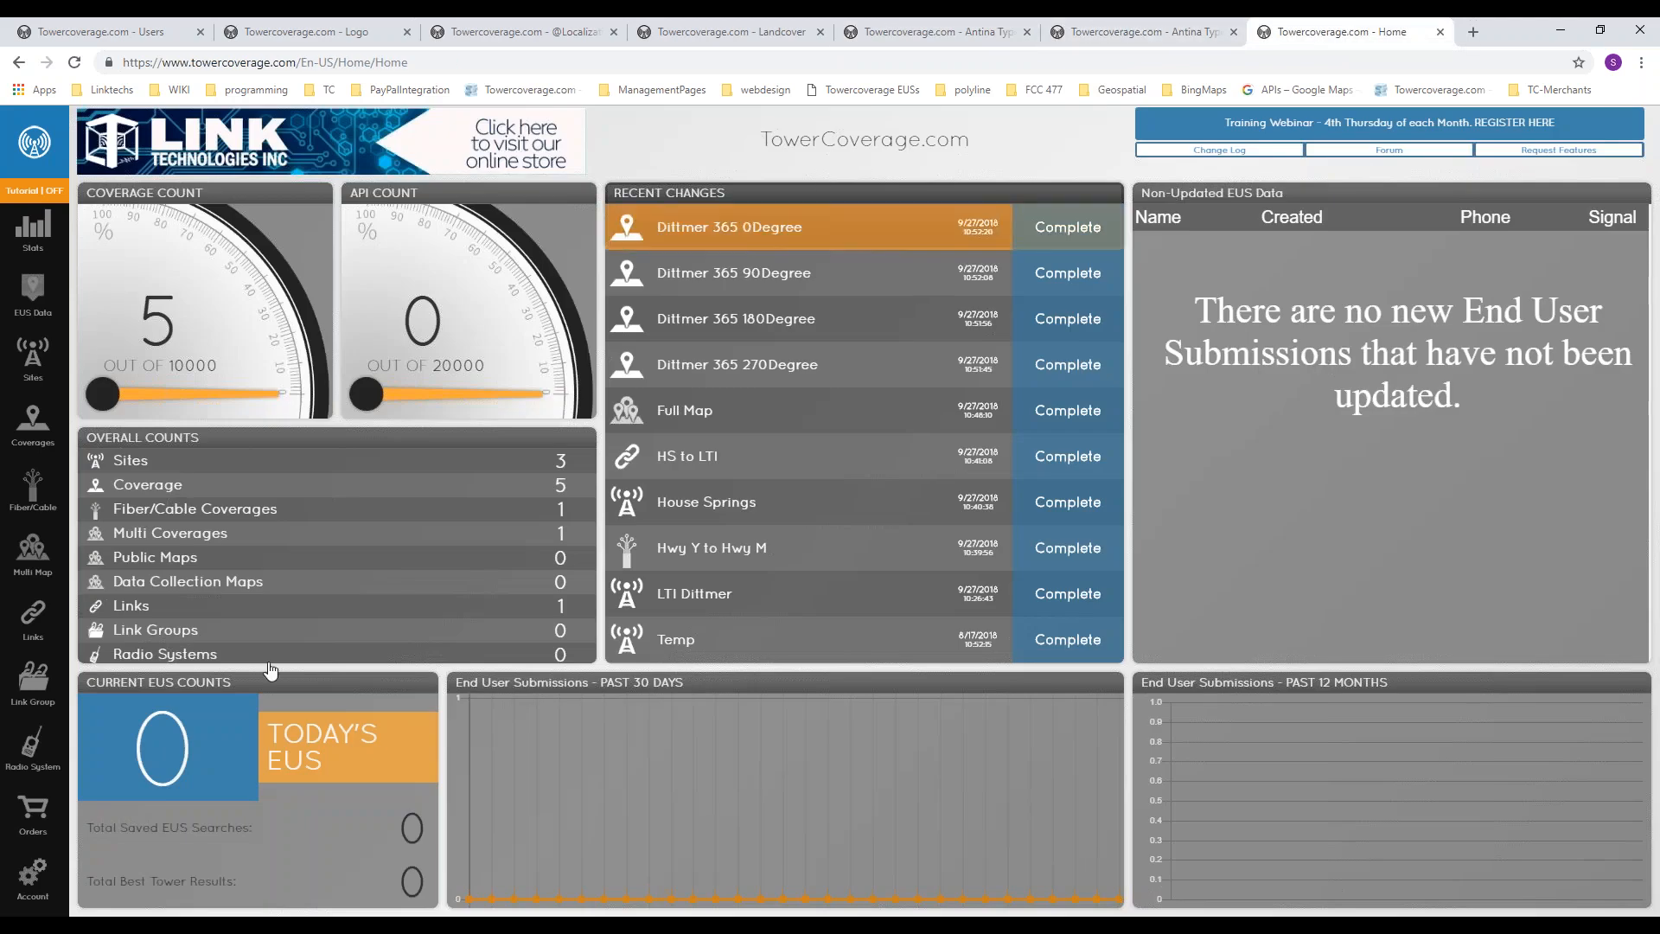
{"action": "left_click", "coordinate": [45, 888]}
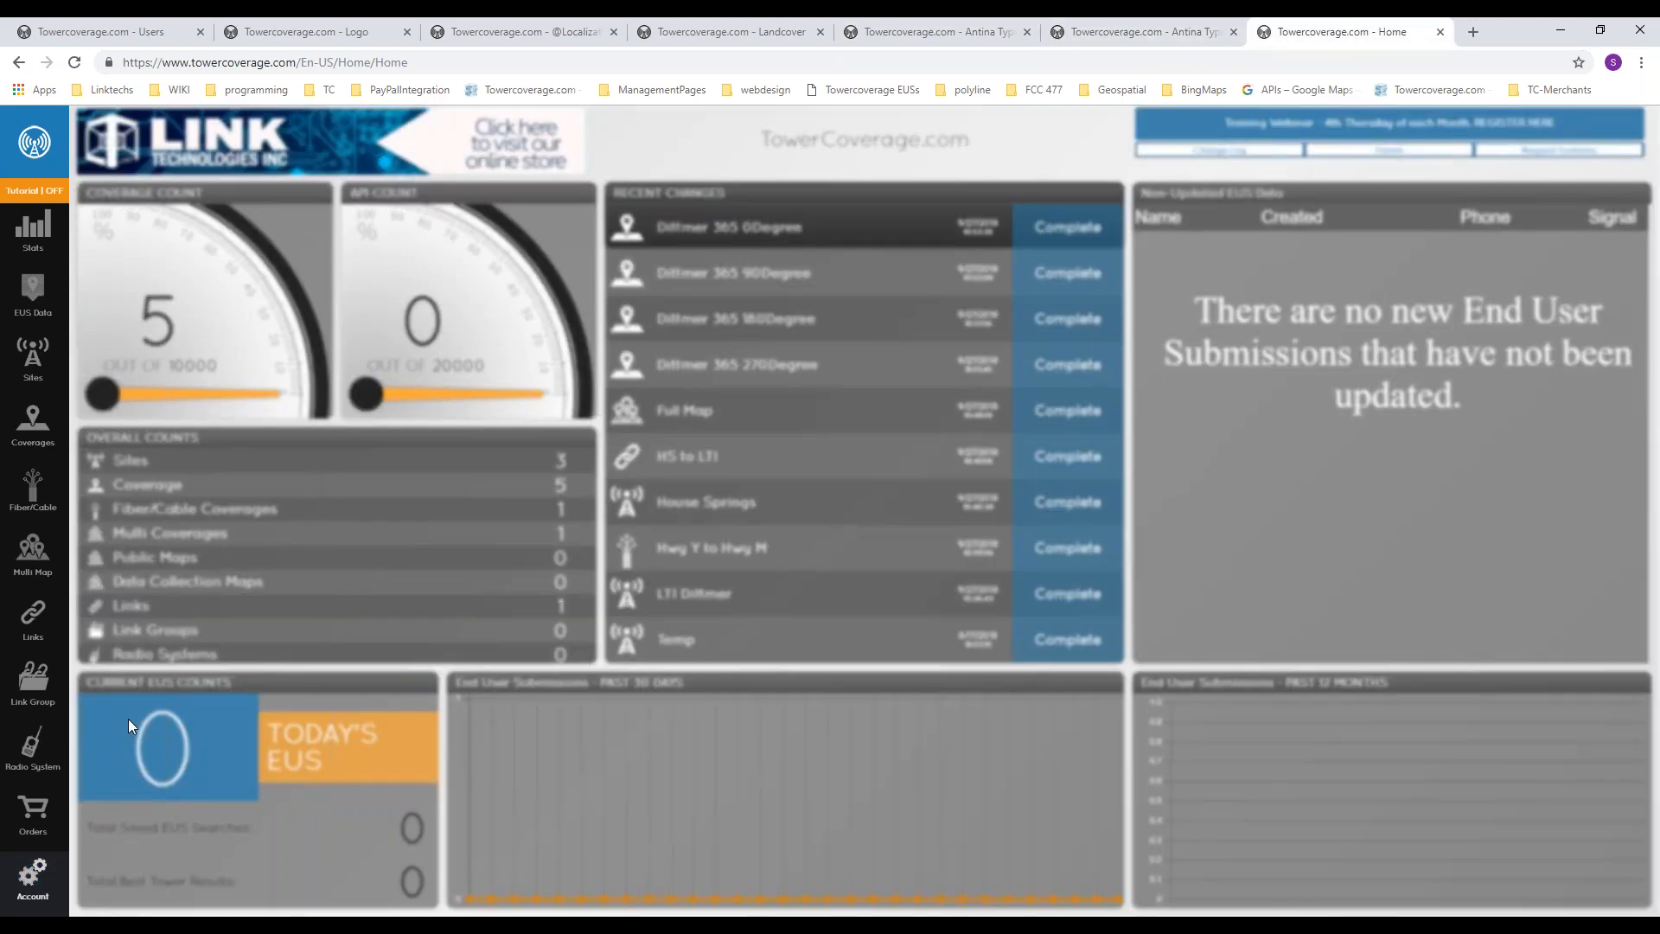
{"action": "left_click", "coordinate": [325, 640]}
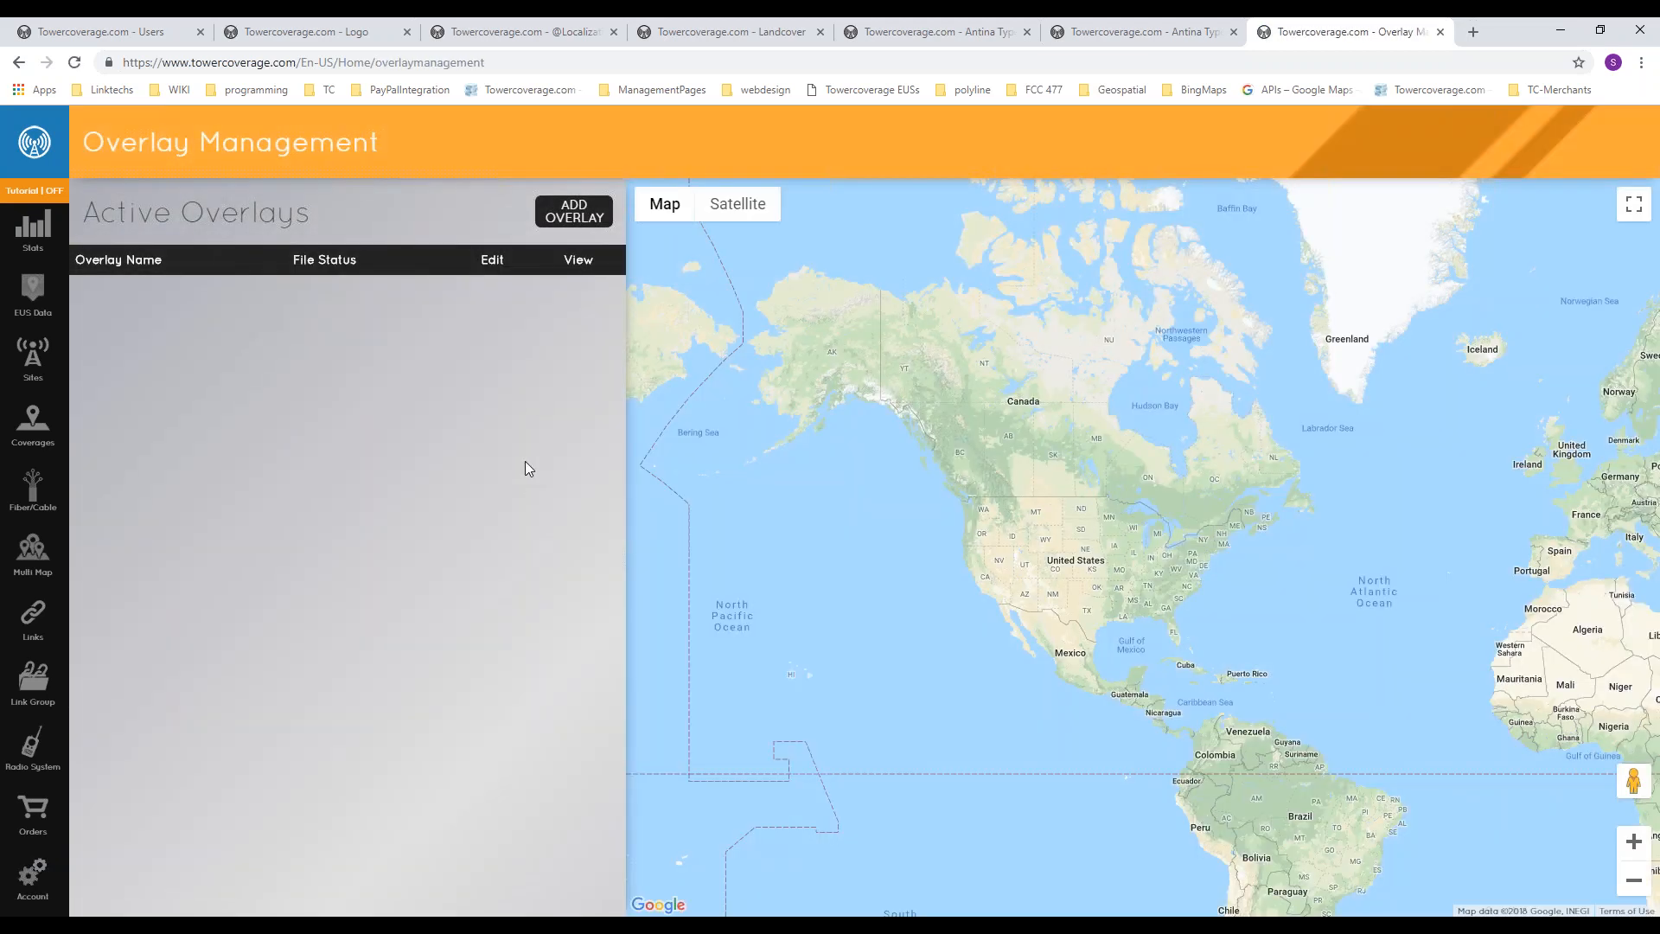
Step: Start a new overlay and examine its overlay name and file selection fields
{"action": "left_click", "coordinate": [575, 212]}
{"action": "left_click", "coordinate": [904, 489]}
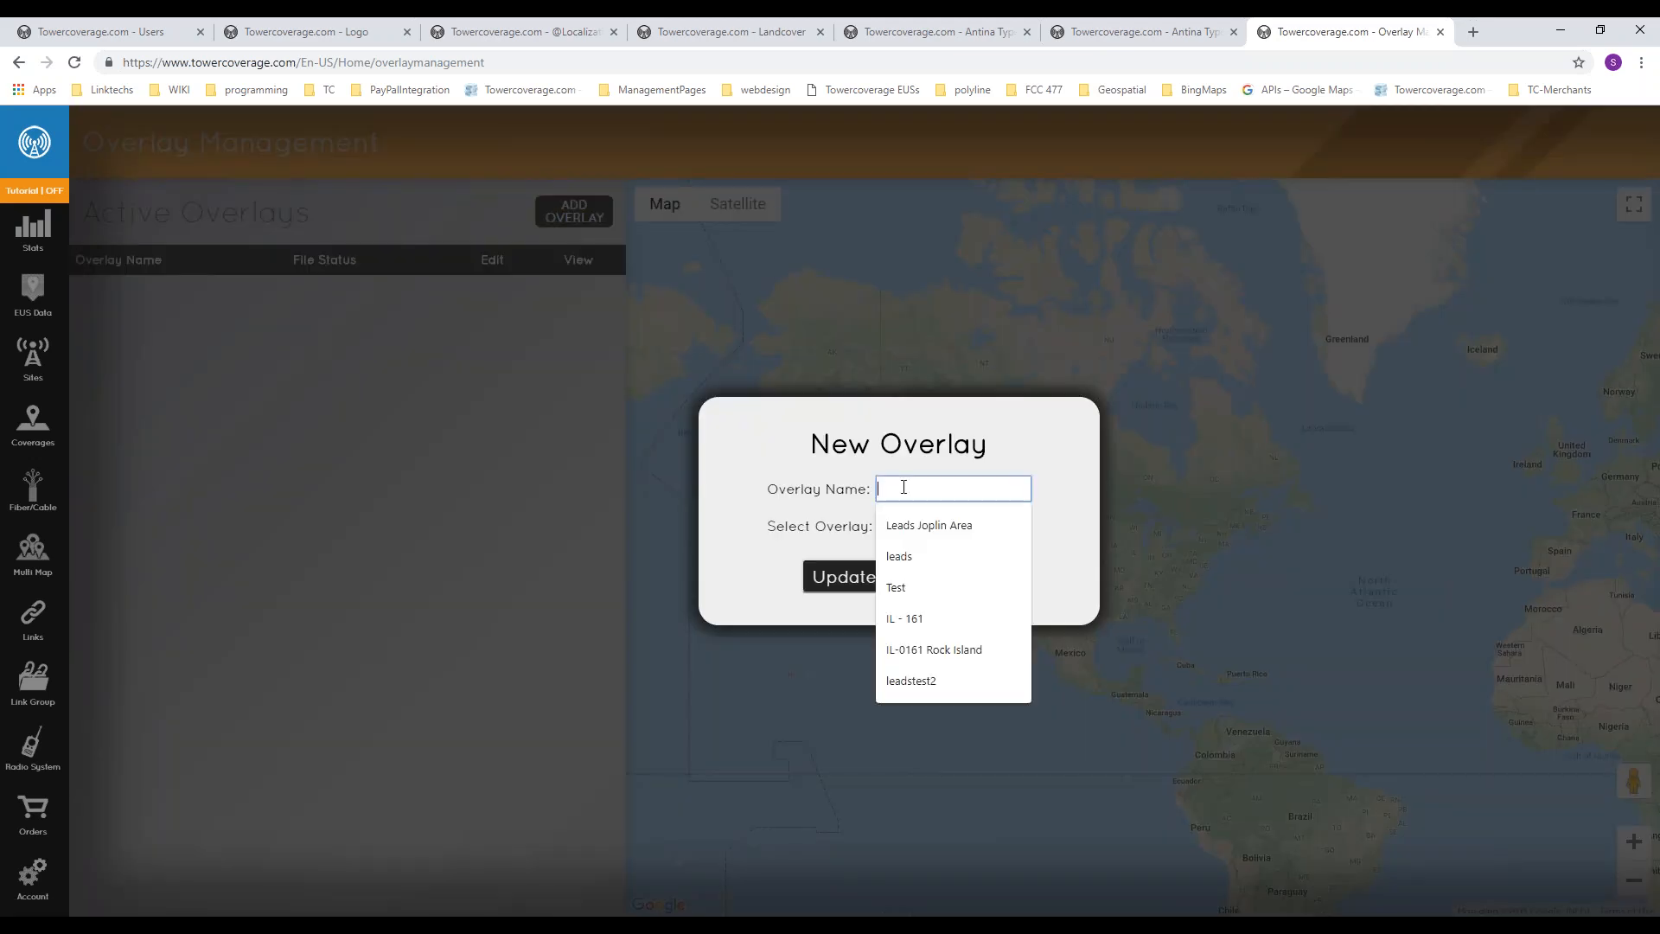
{"action": "left_click", "coordinate": [726, 473]}
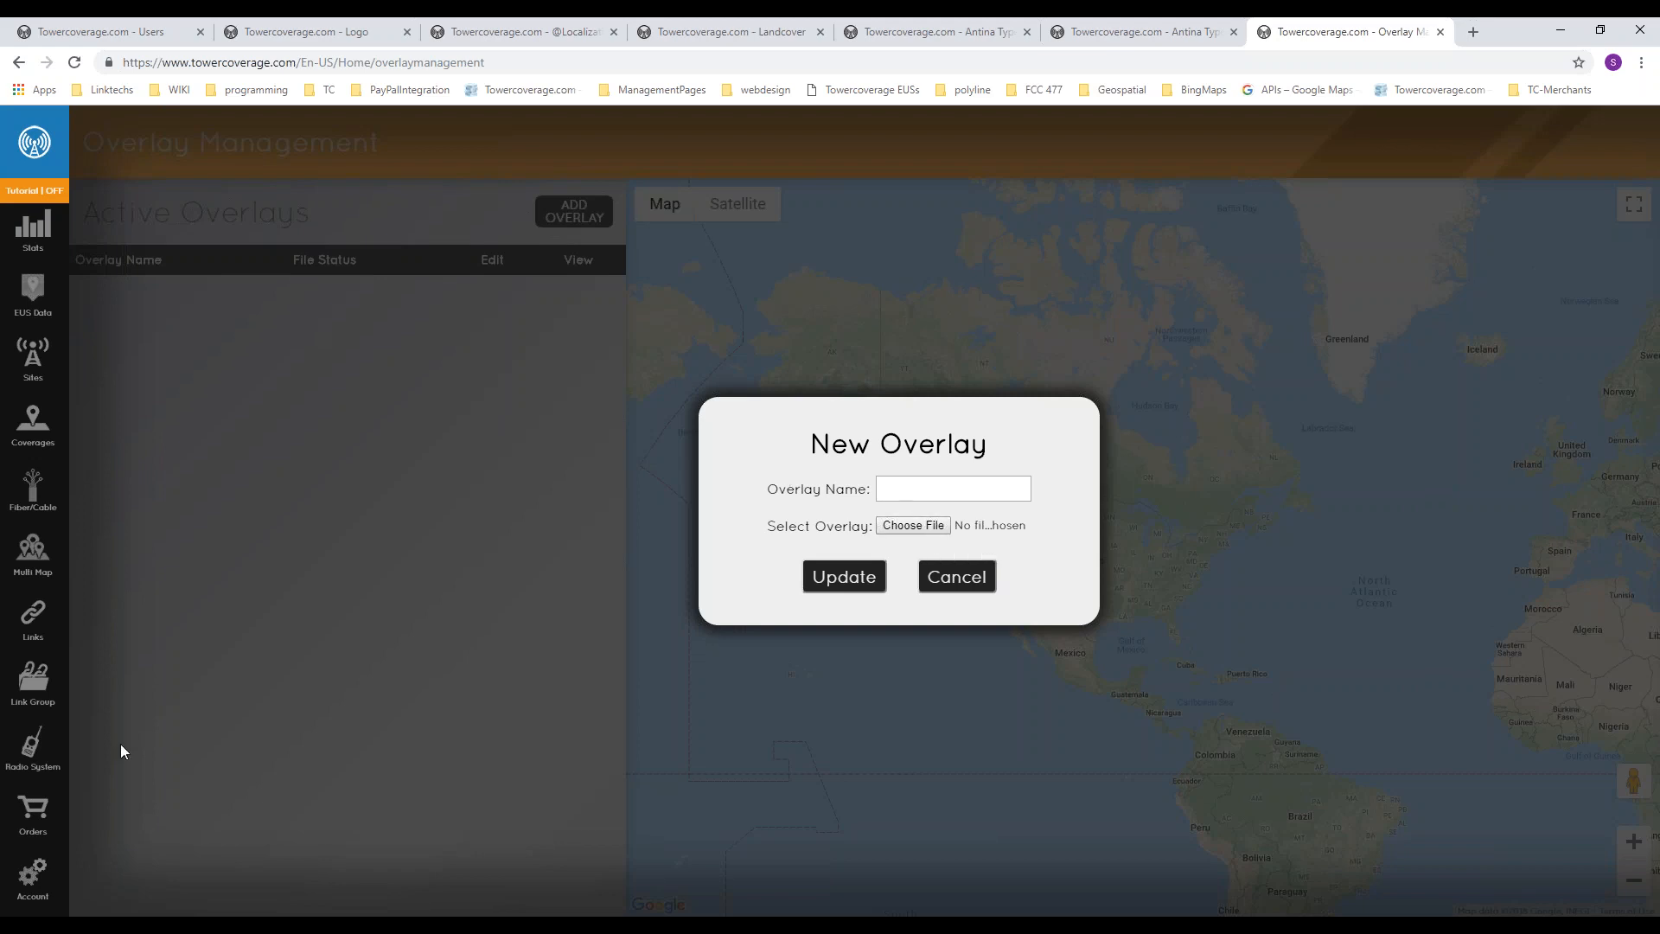
Step: Open the Contact Us help options and examine the support verification code and email message box
{"action": "left_click", "coordinate": [44, 891]}
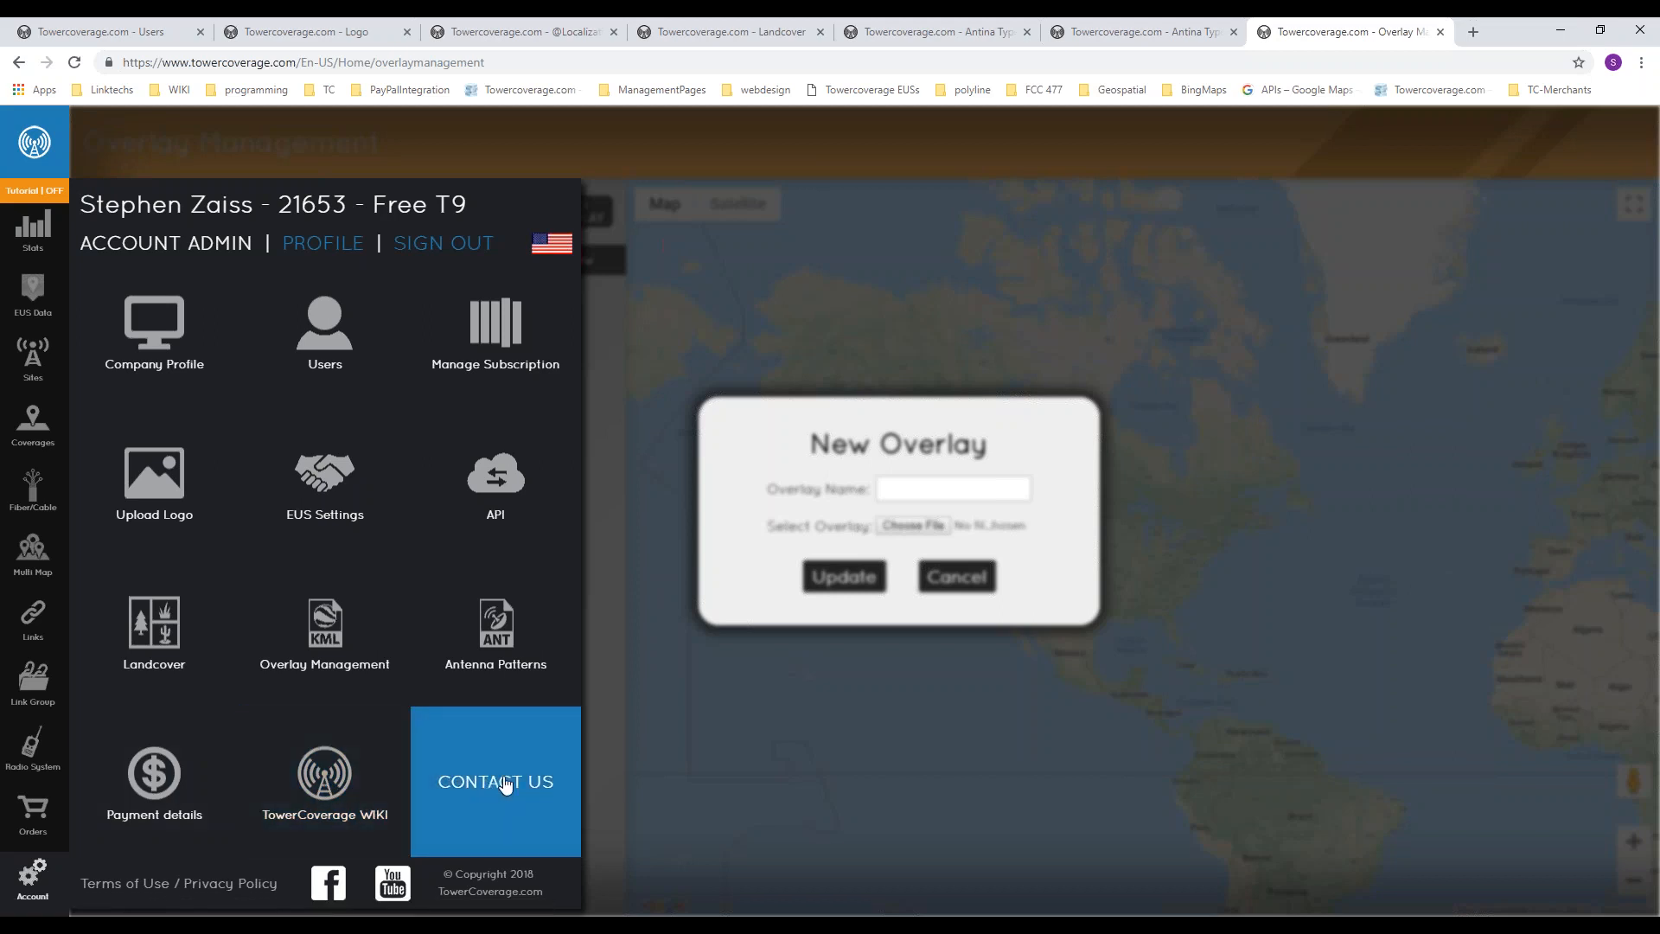
{"action": "left_click", "coordinate": [537, 791]}
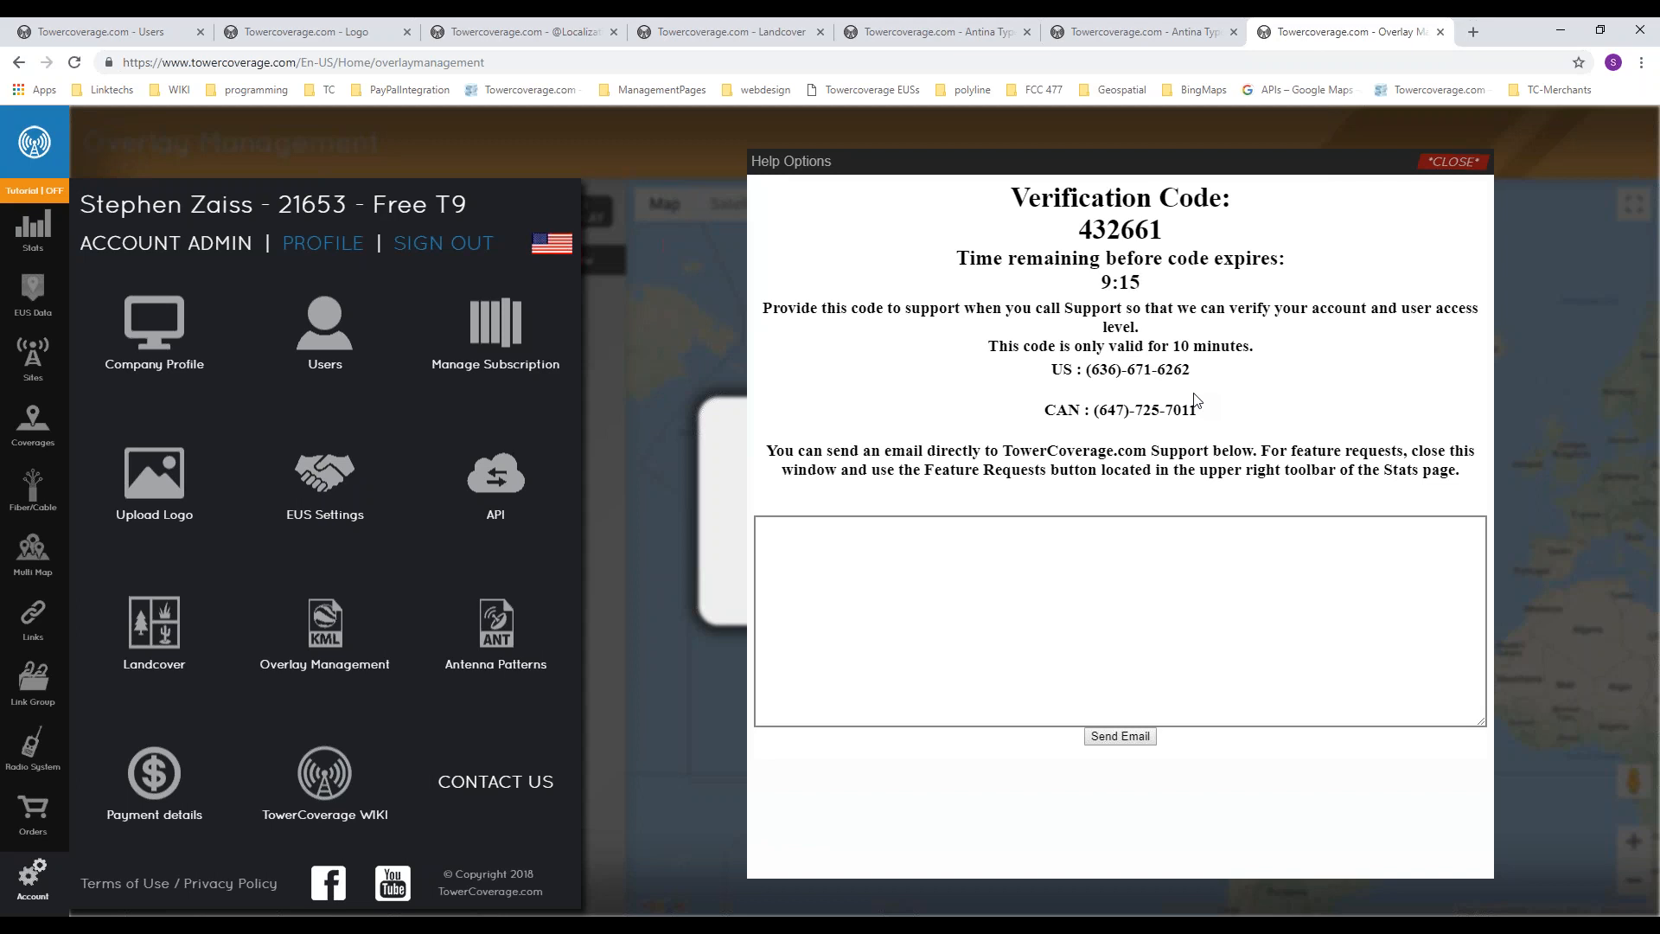
{"action": "left_click", "coordinate": [876, 570]}
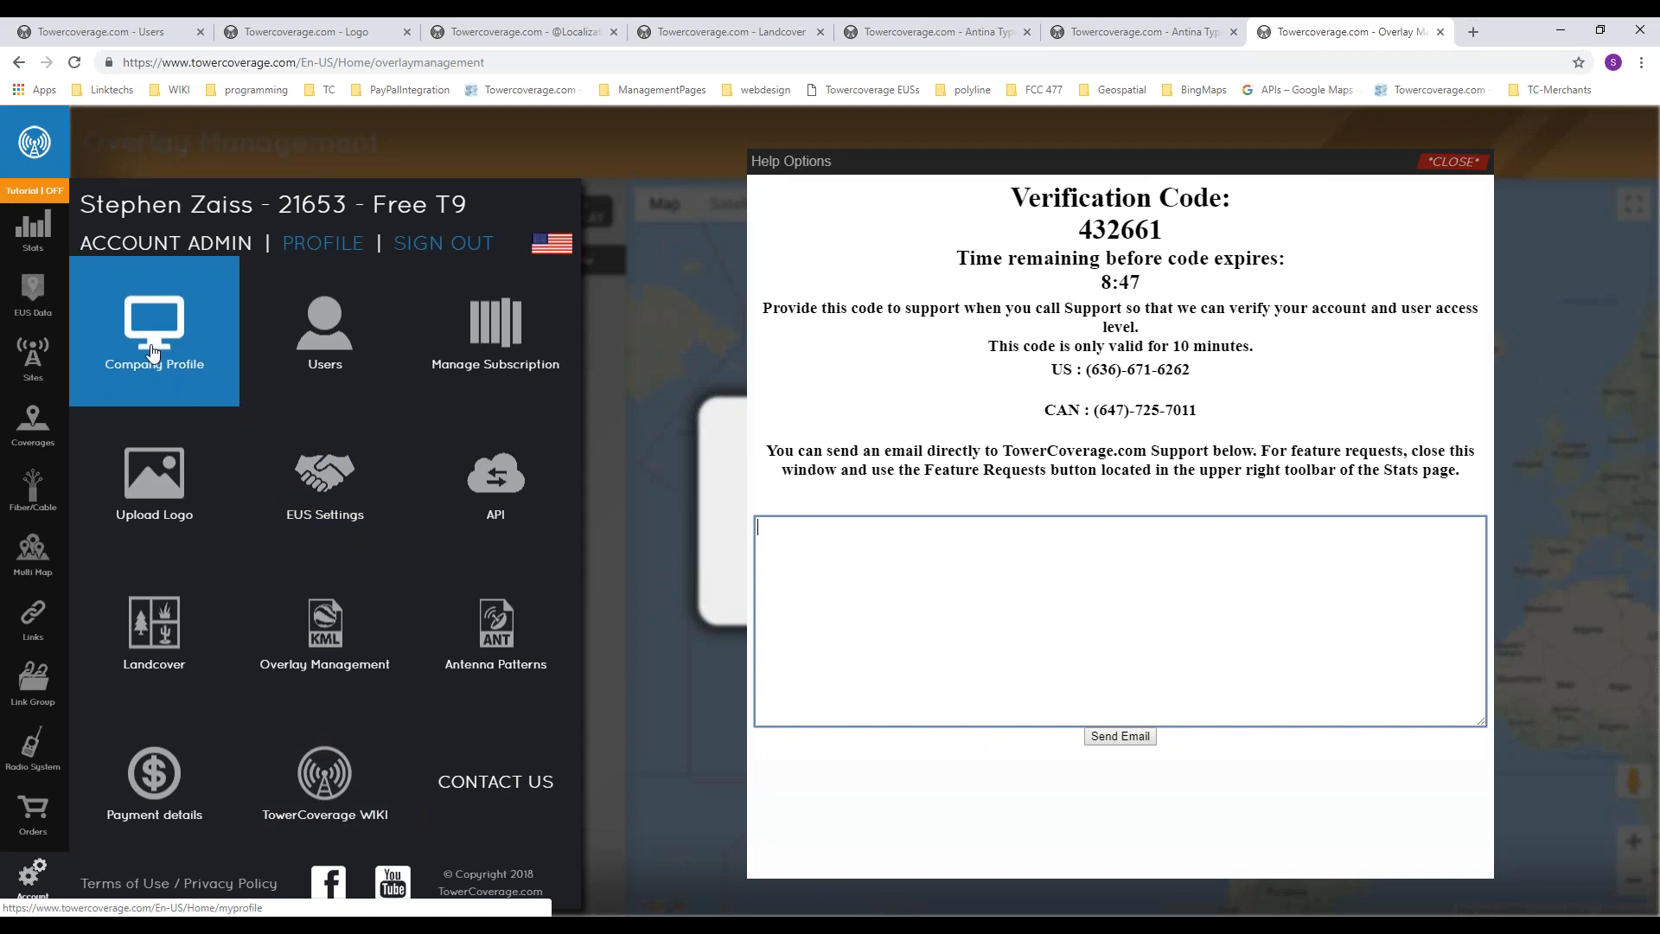
Step: Read the Coverage Count explanation in the Stats page tutorial, then turn the tutorial off
{"action": "left_click", "coordinate": [46, 194]}
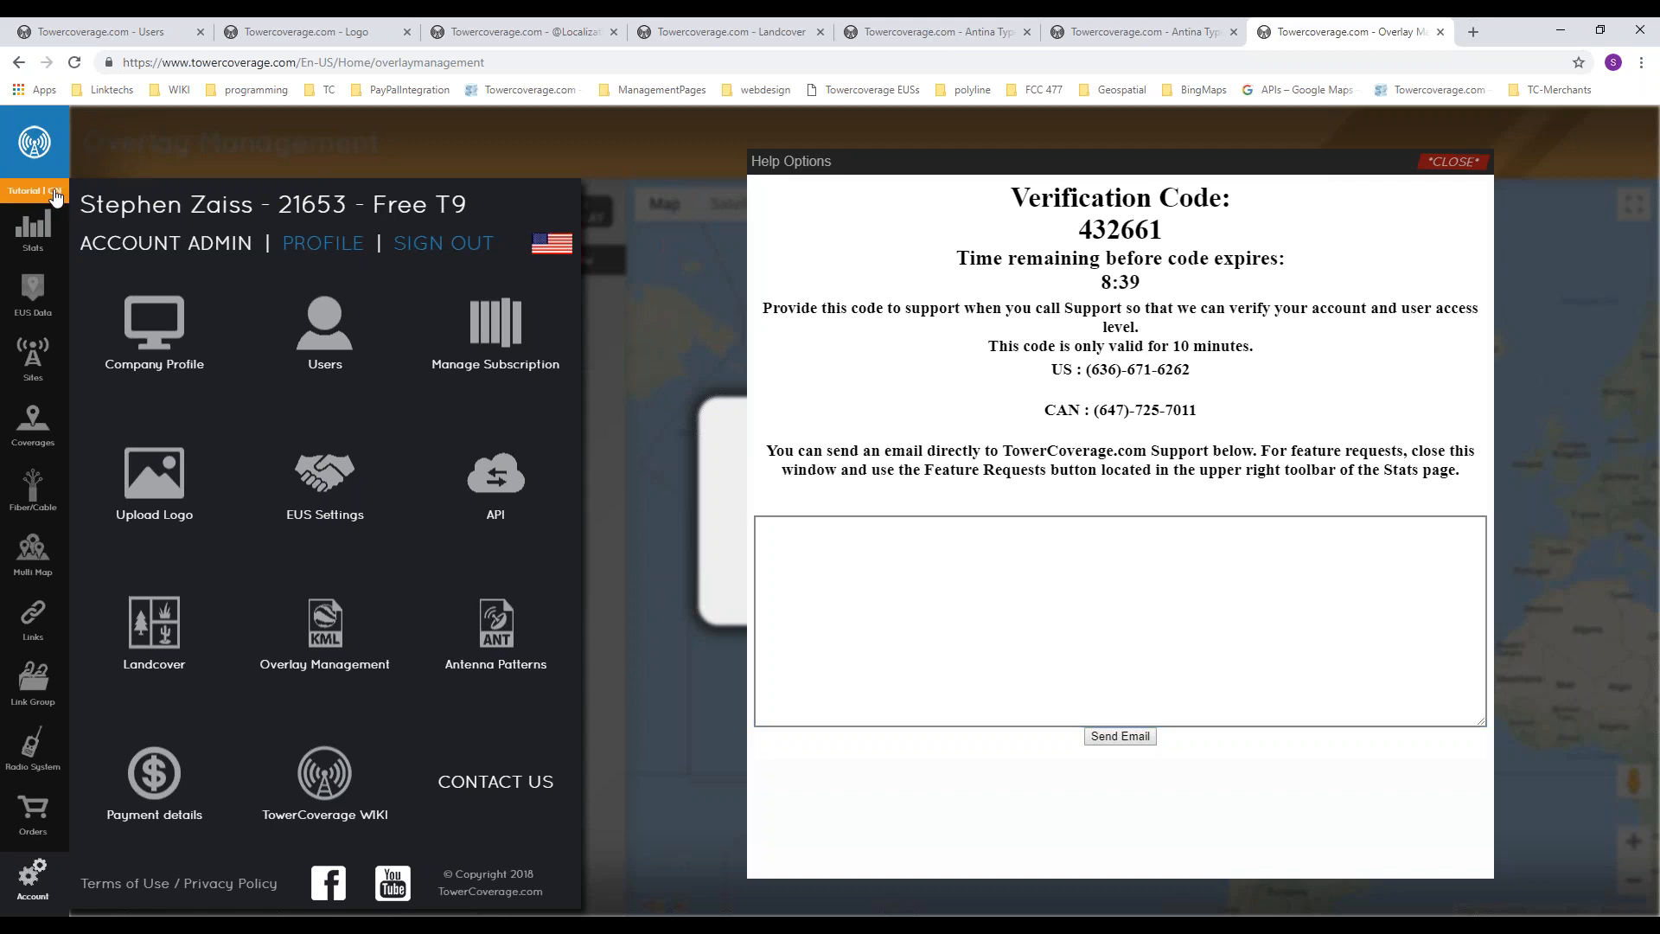
{"action": "left_click", "coordinate": [31, 244]}
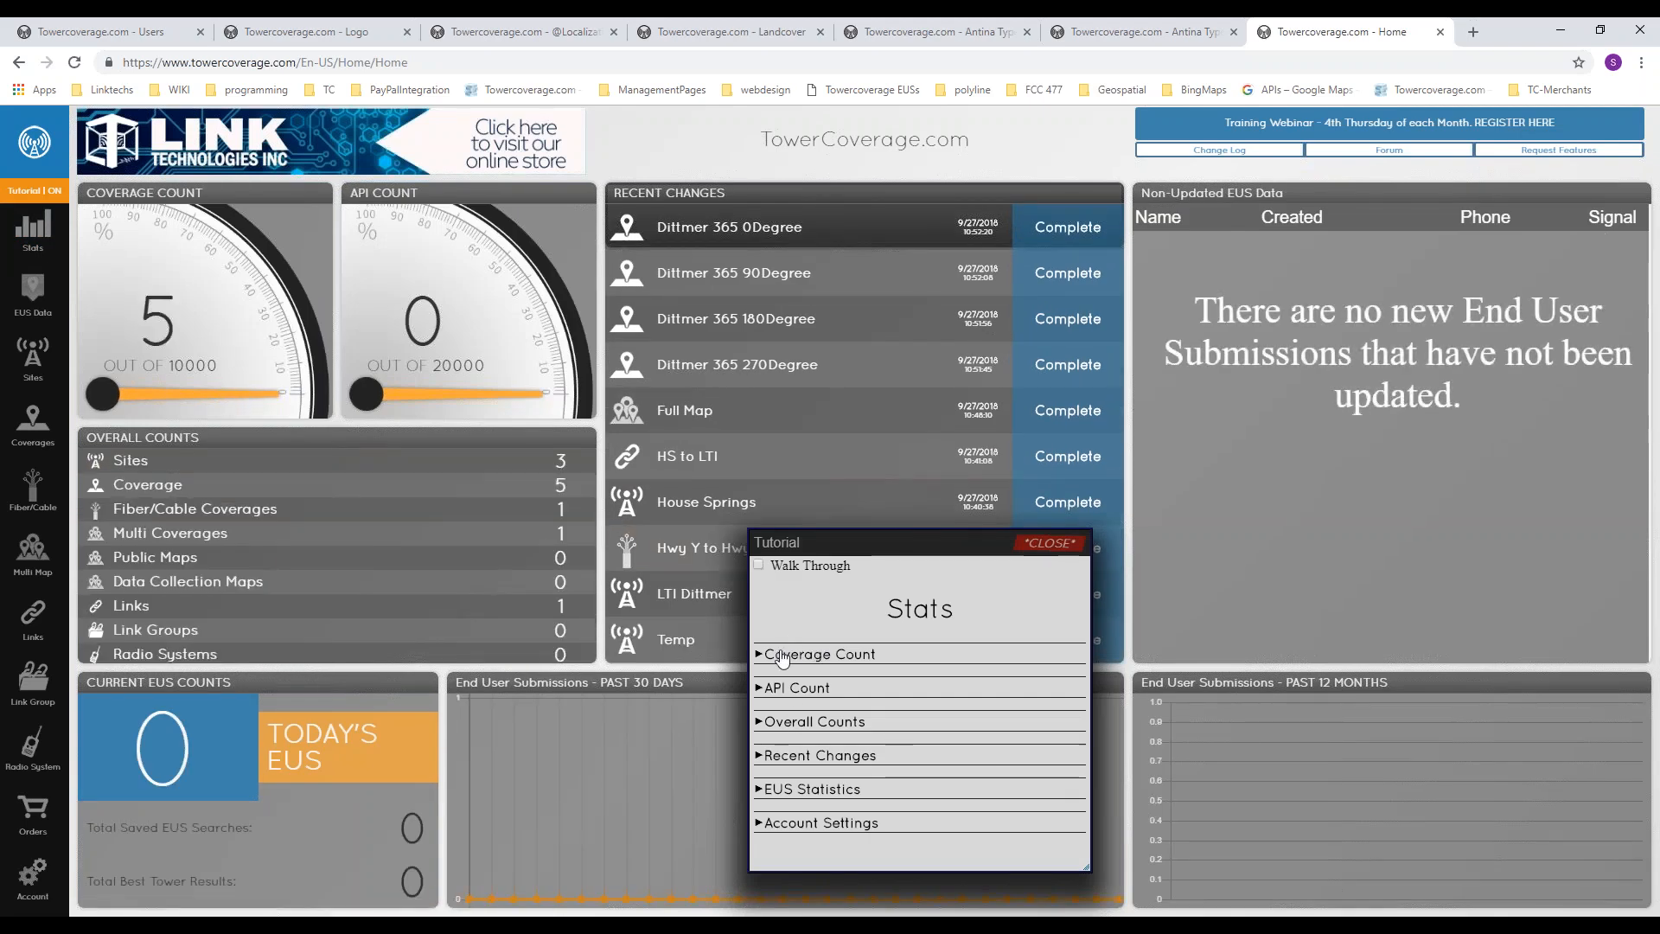
{"action": "left_click_drag", "start_coordinate": [823, 541], "coordinate": [1253, 493]}
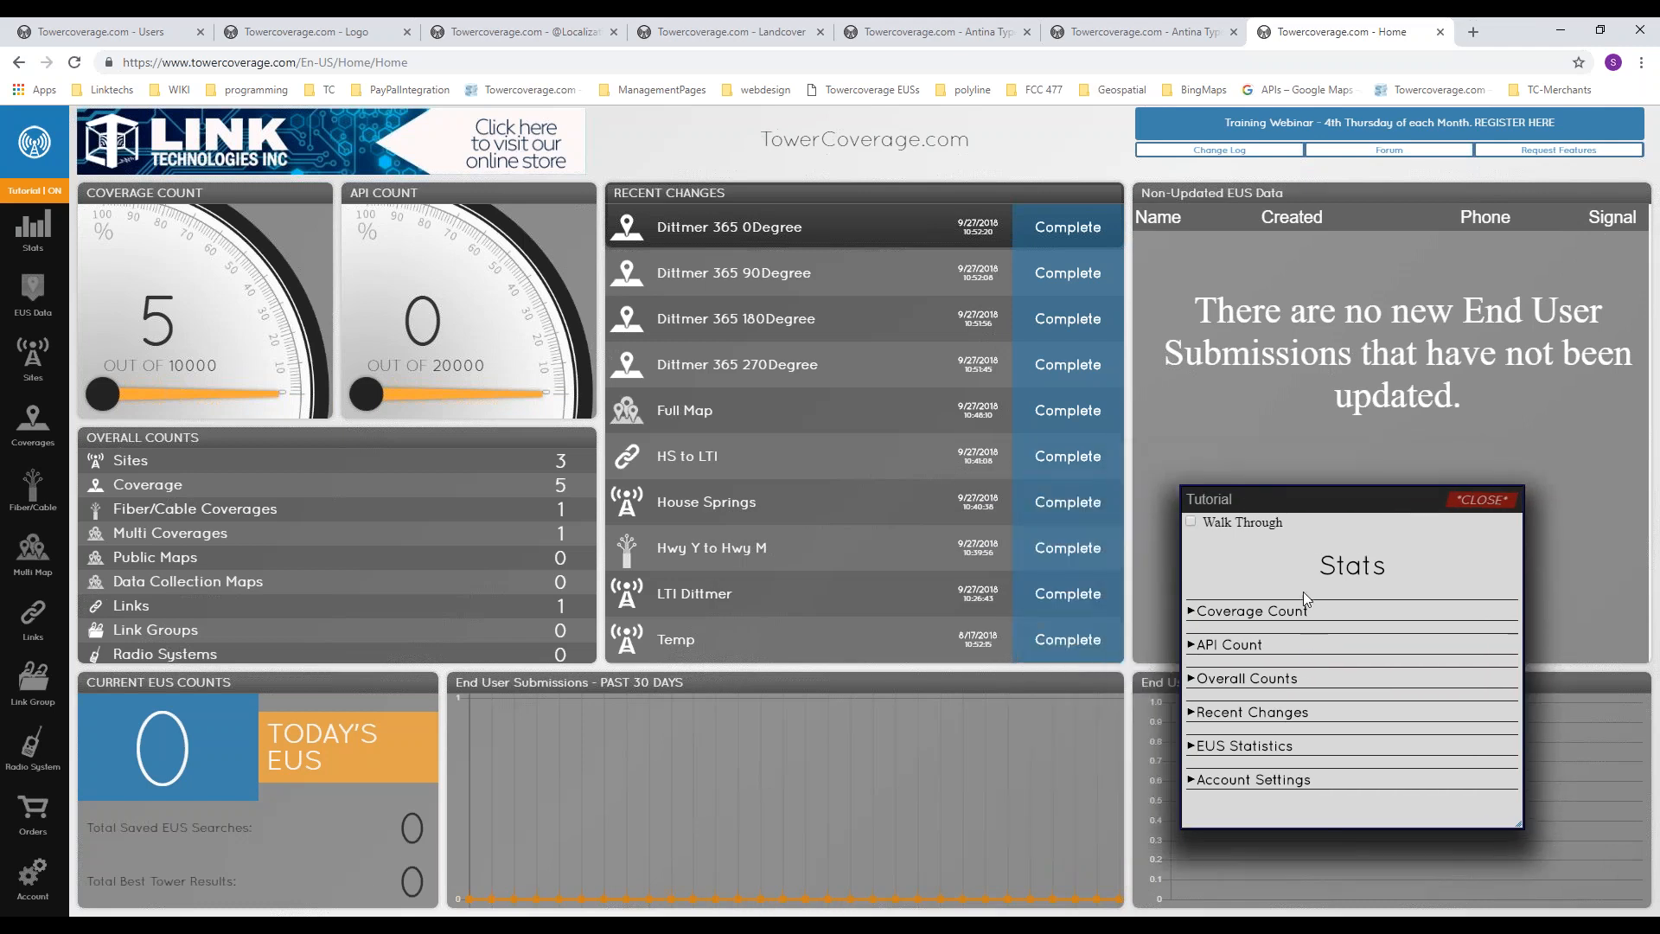
{"action": "left_click", "coordinate": [1233, 615]}
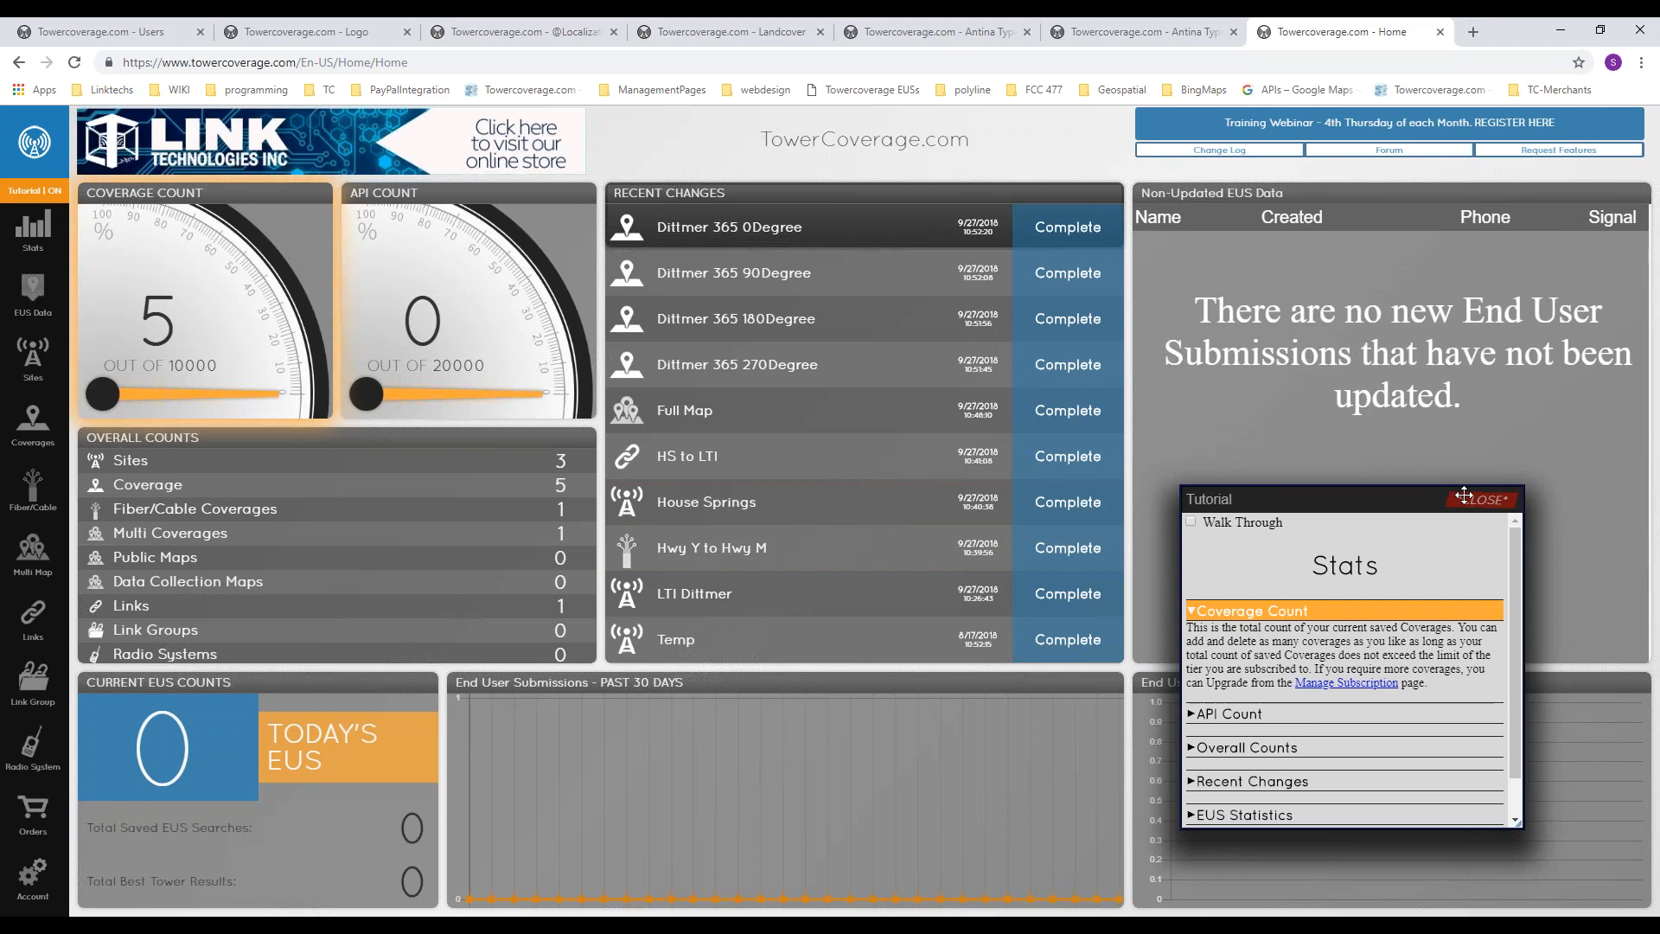
{"action": "left_click", "coordinate": [32, 191]}
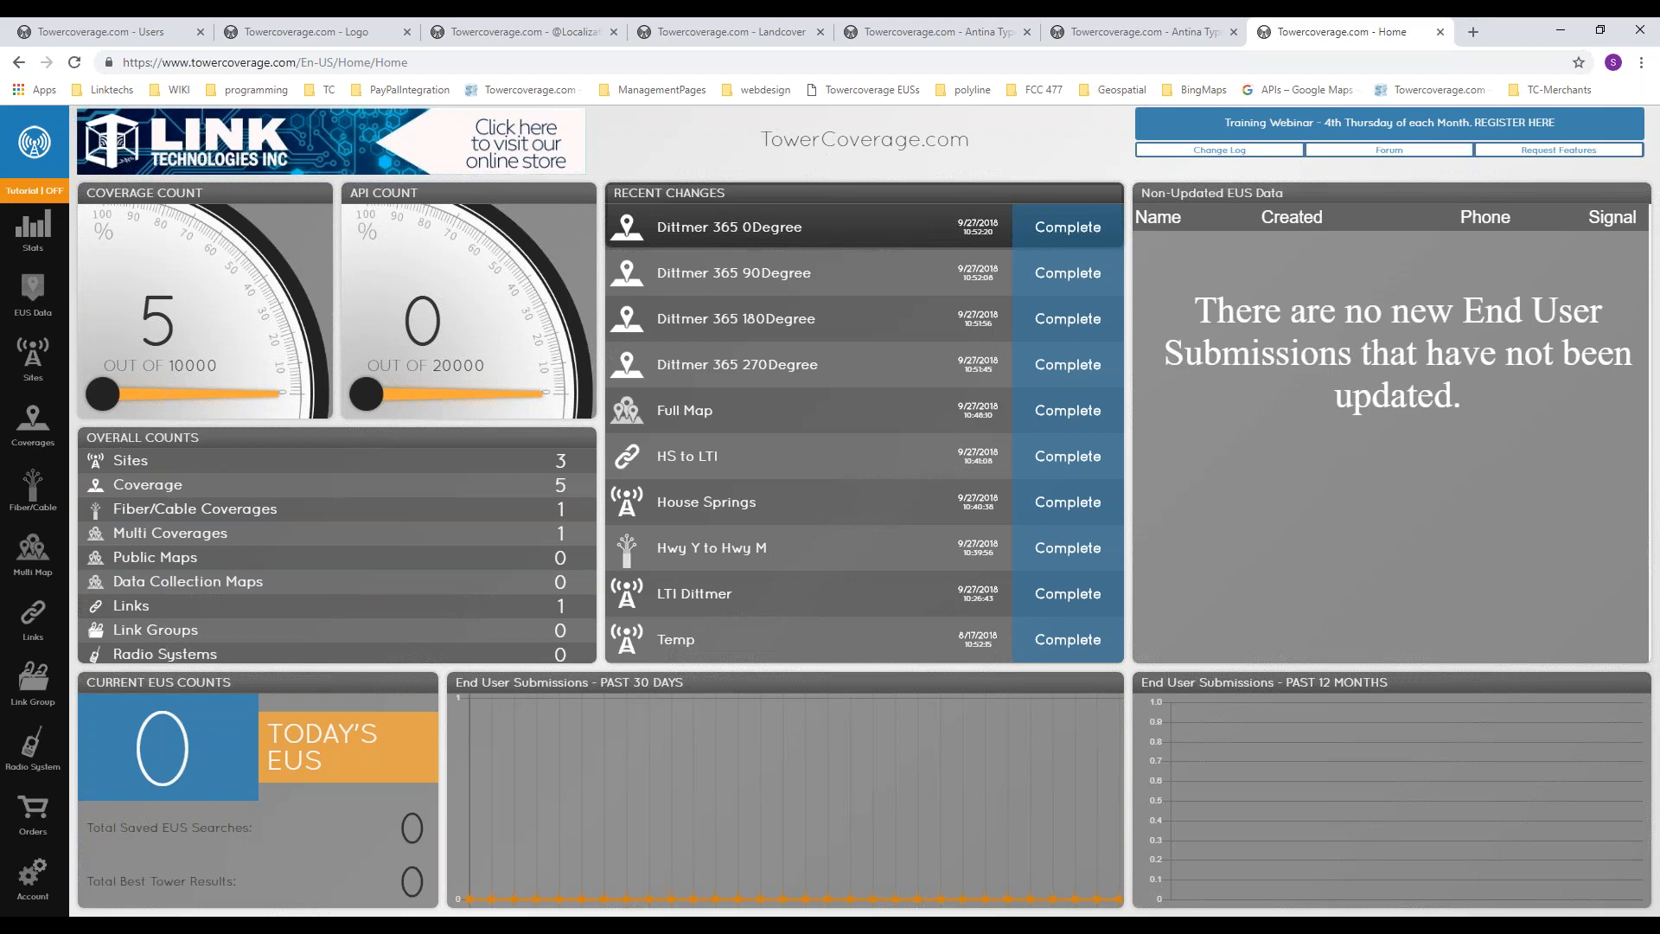
Step: Open the new site form and examine its marker map and location search
{"action": "left_click", "coordinate": [104, 372]}
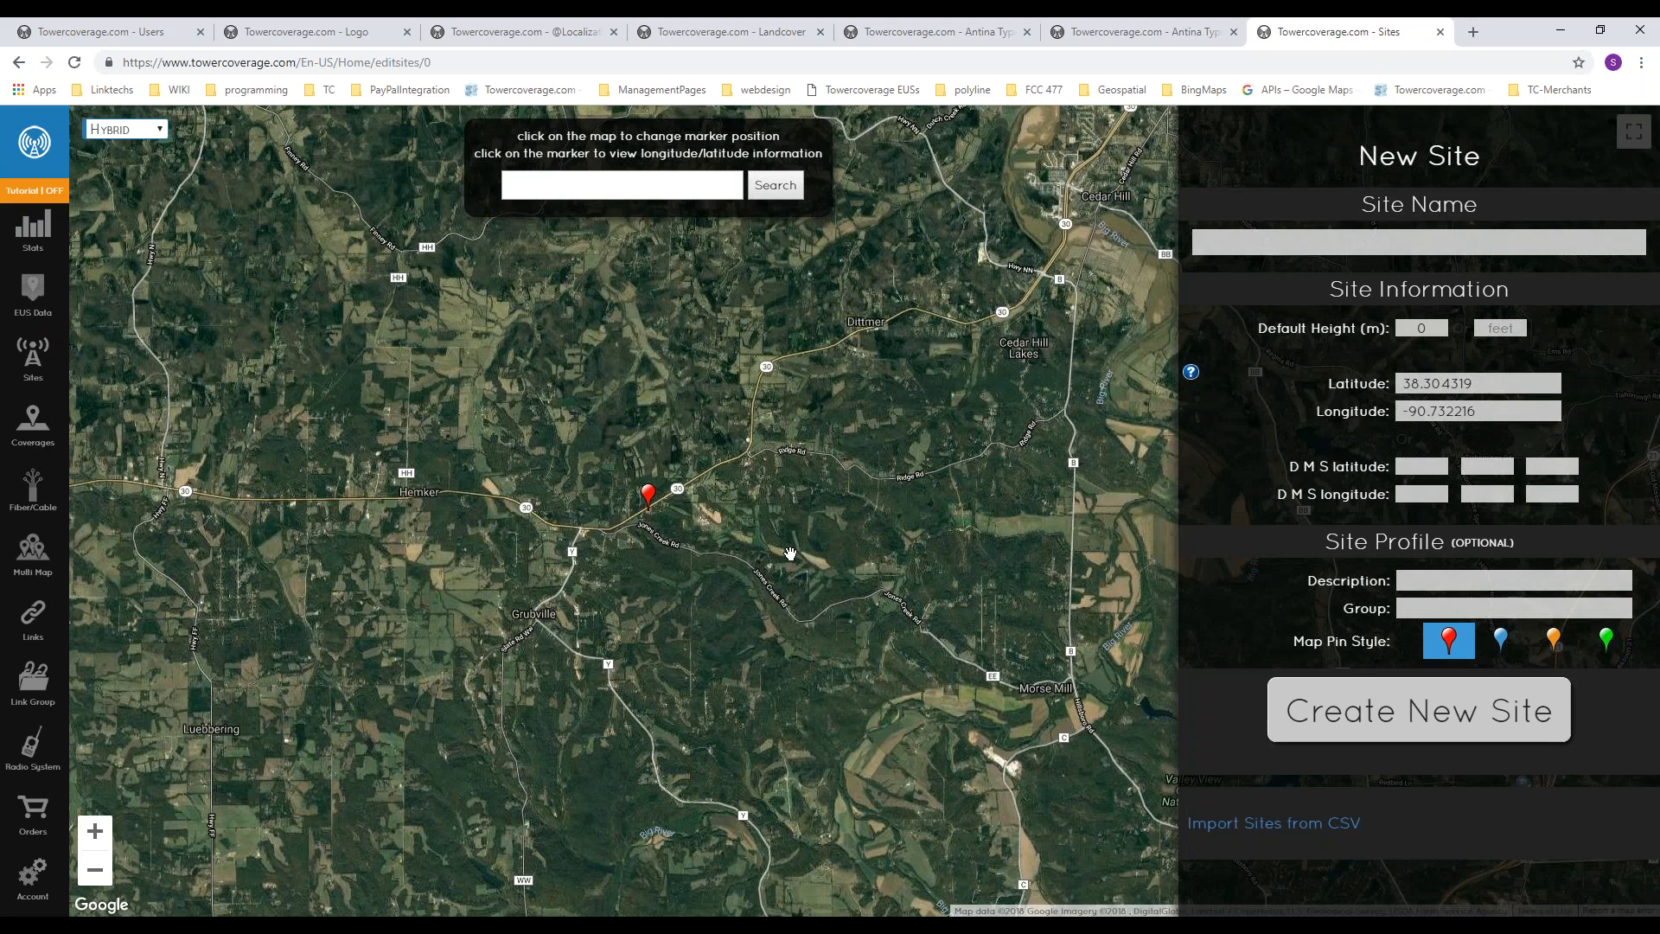
{"action": "left_click_drag", "start_coordinate": [790, 553], "coordinate": [829, 514]}
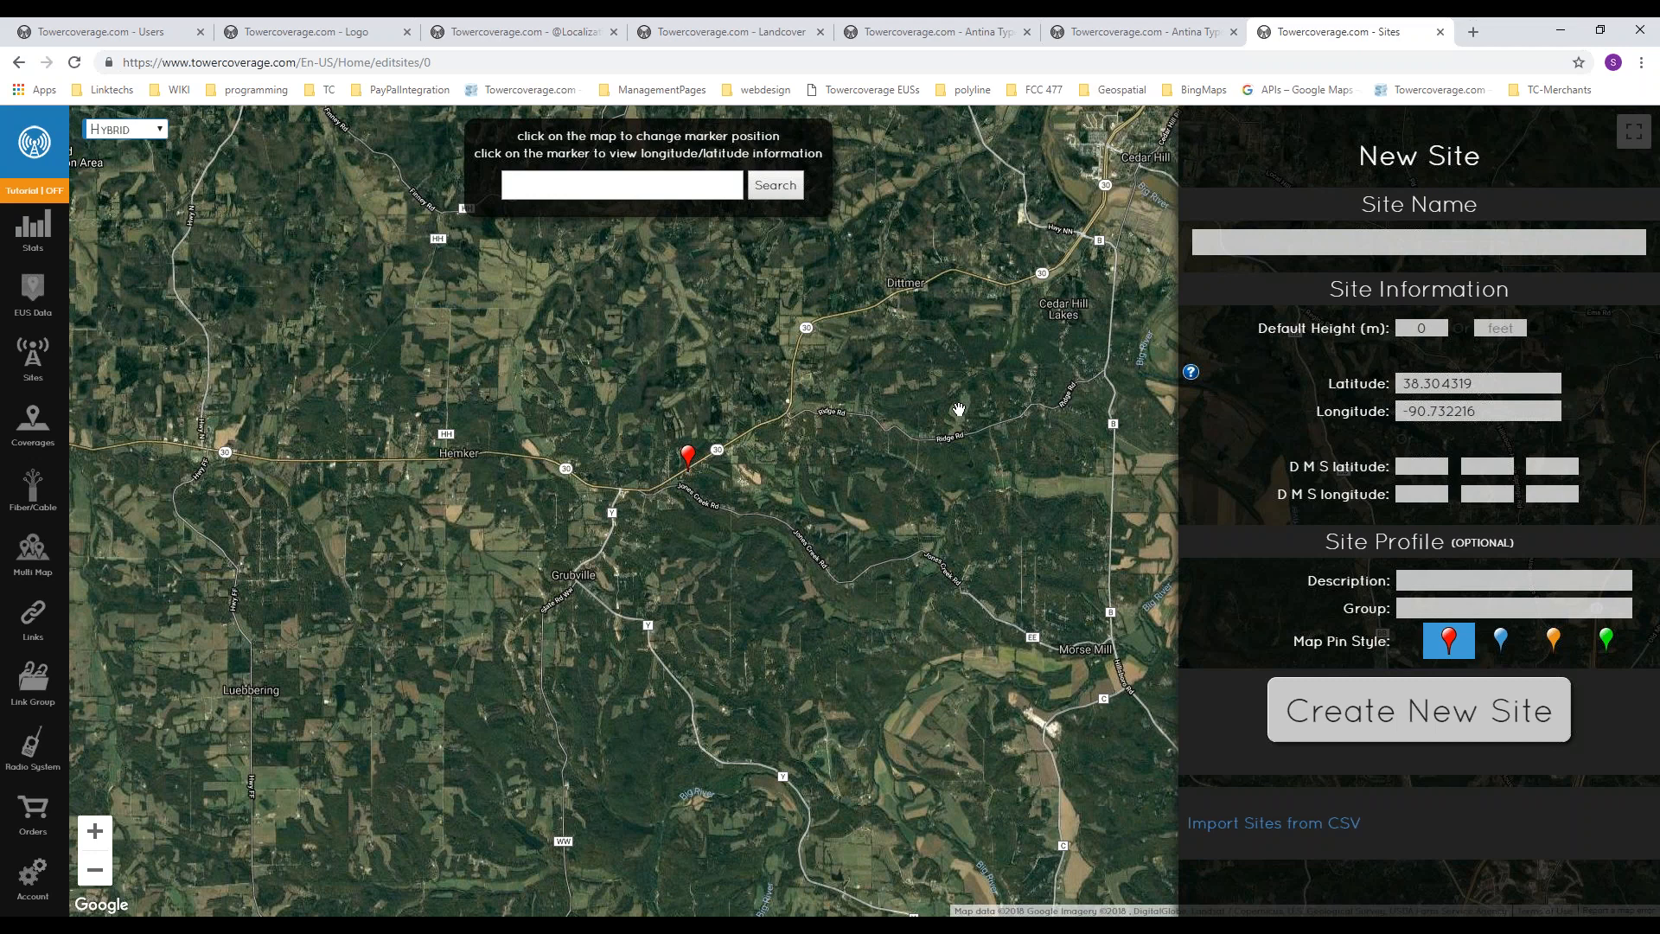
{"action": "left_click_drag", "start_coordinate": [942, 424], "coordinate": [886, 481]}
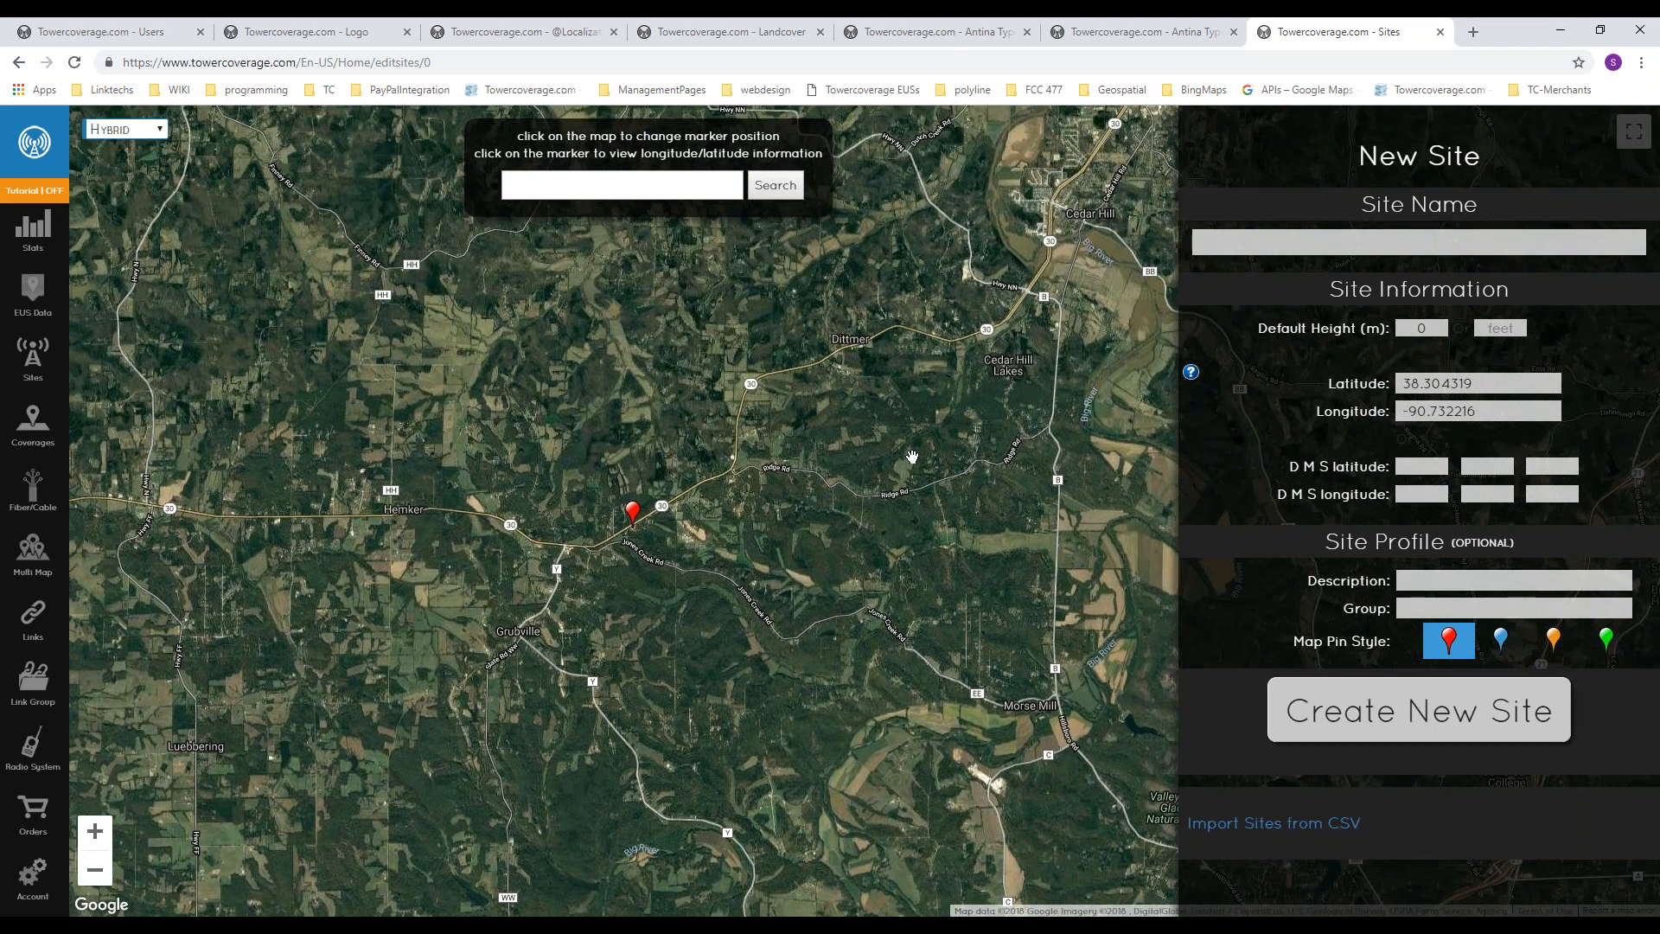
{"action": "left_click", "coordinate": [636, 189]}
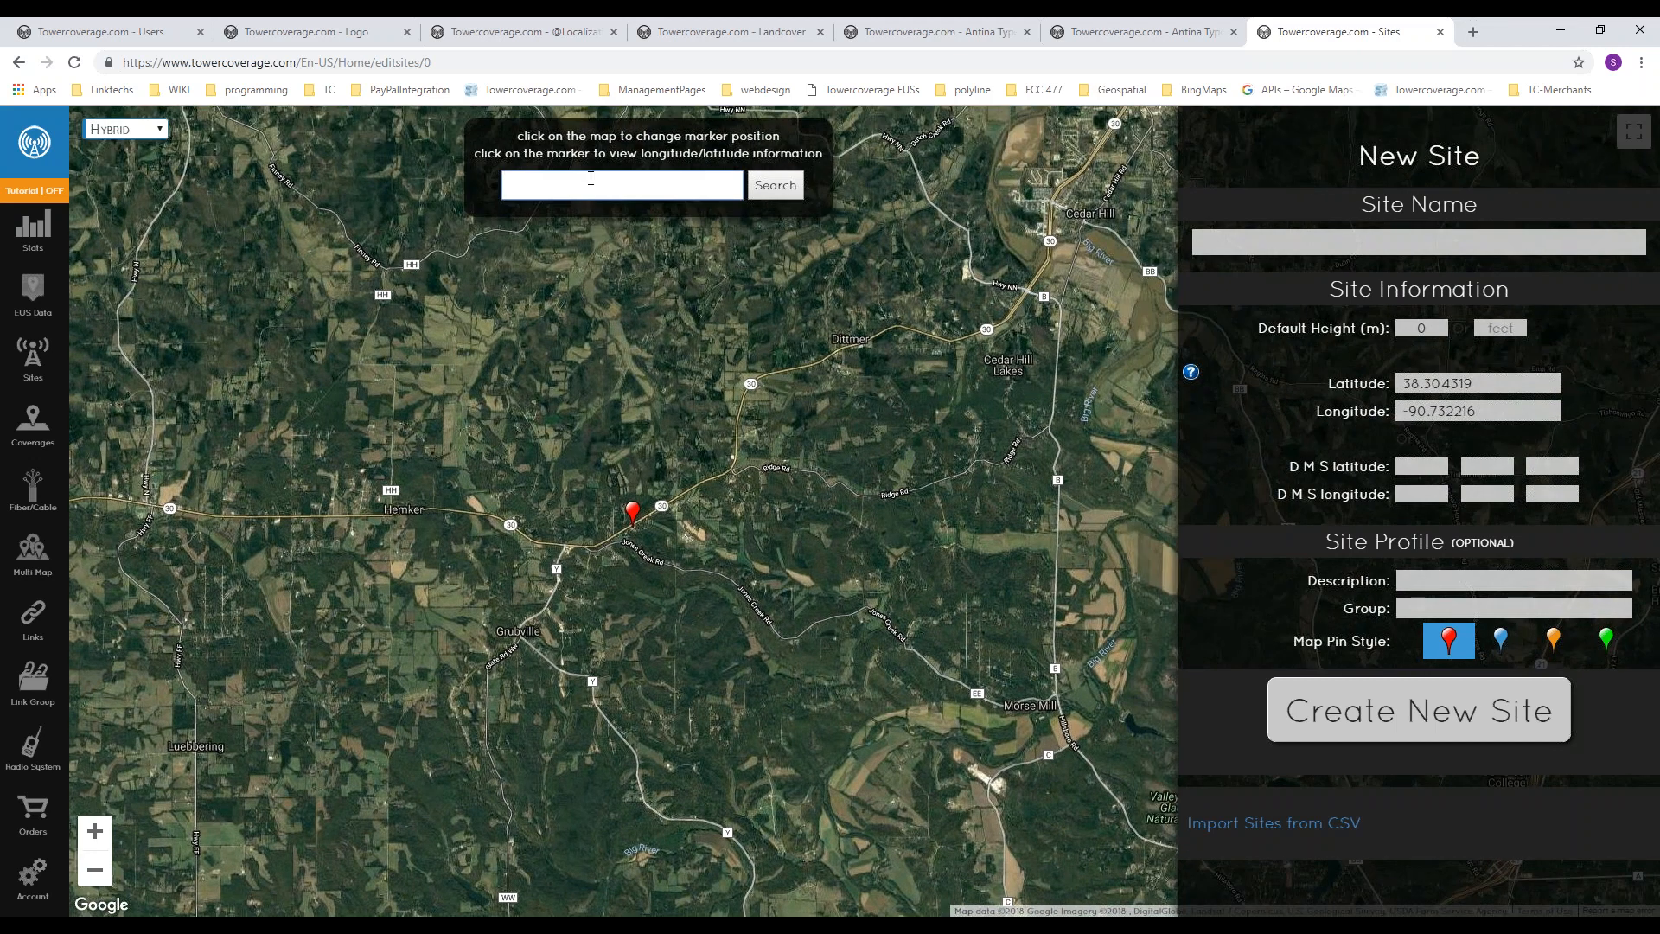
{"action": "left_click_drag", "start_coordinate": [642, 529], "coordinate": [682, 460]}
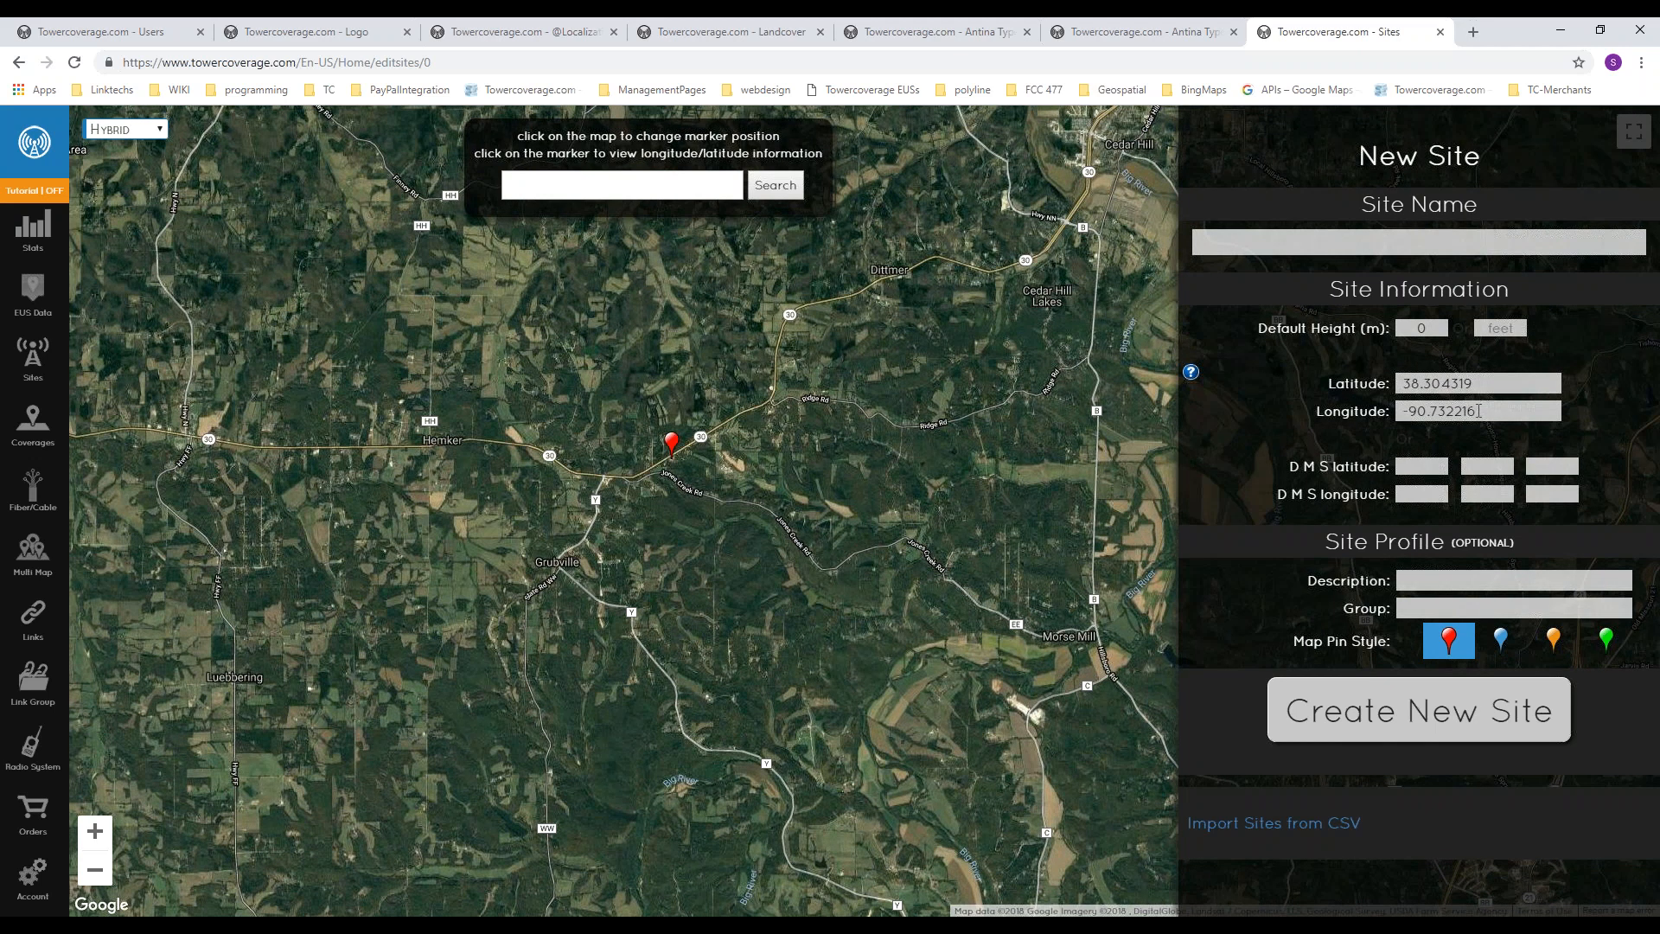
Step: Examine the decimal latitude and longitude fields of the new site
{"action": "mouse_move", "coordinate": [1437, 411]}
{"action": "mouse_move", "coordinate": [1415, 386]}
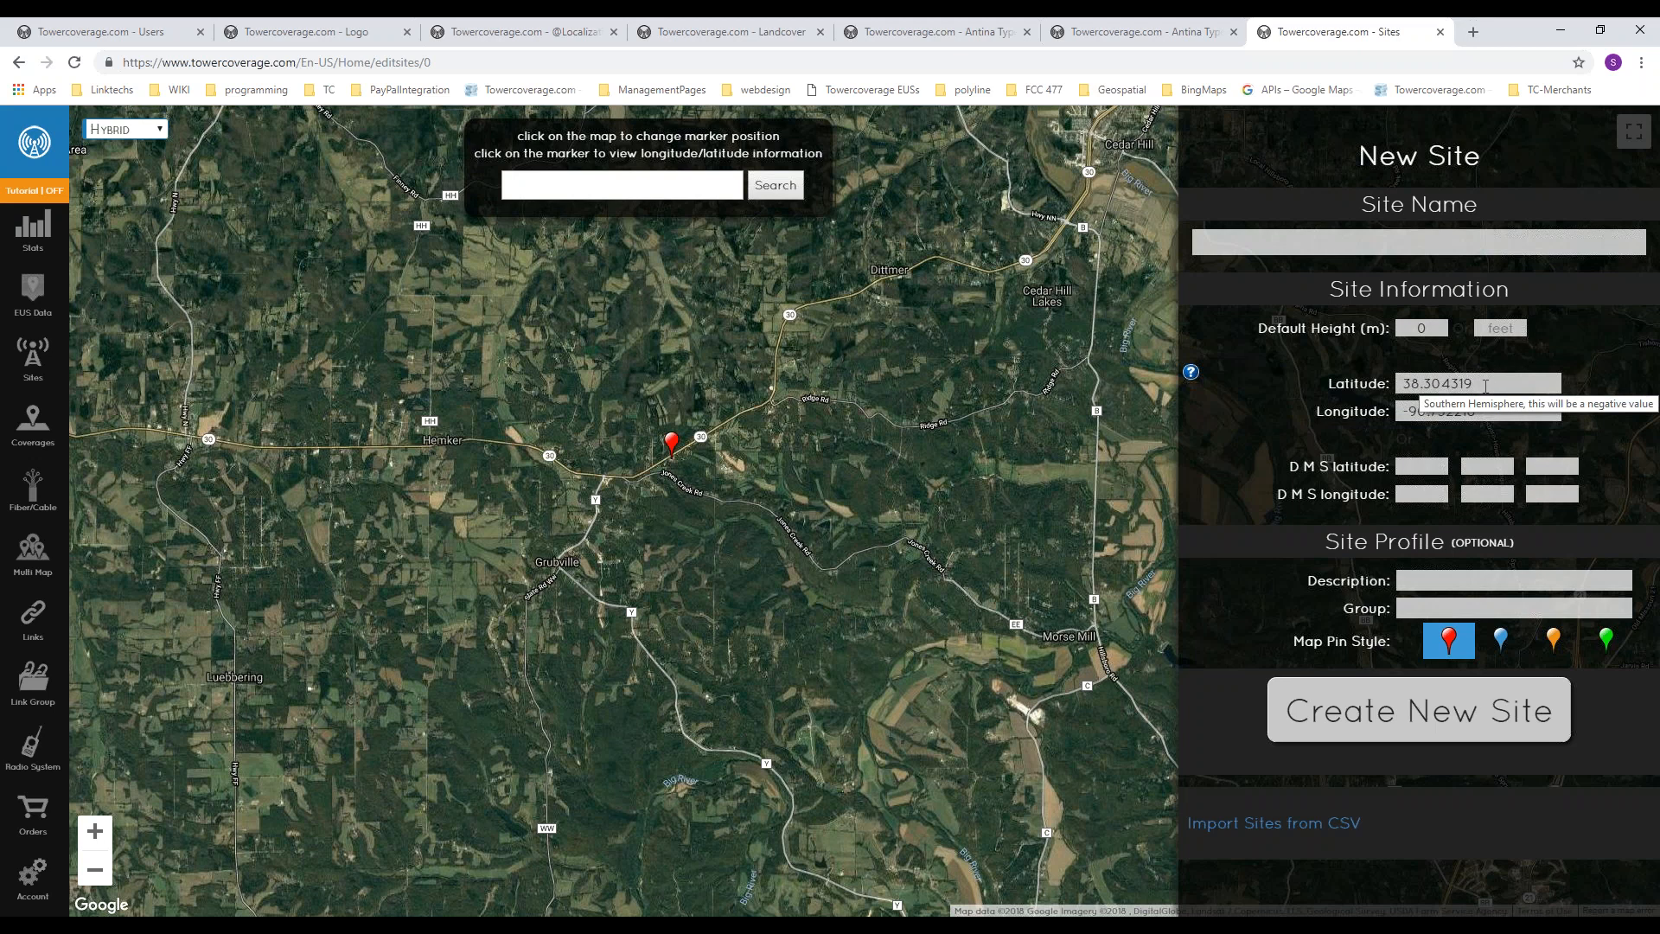
{"action": "left_click_drag", "start_coordinate": [1486, 387], "coordinate": [1403, 387]}
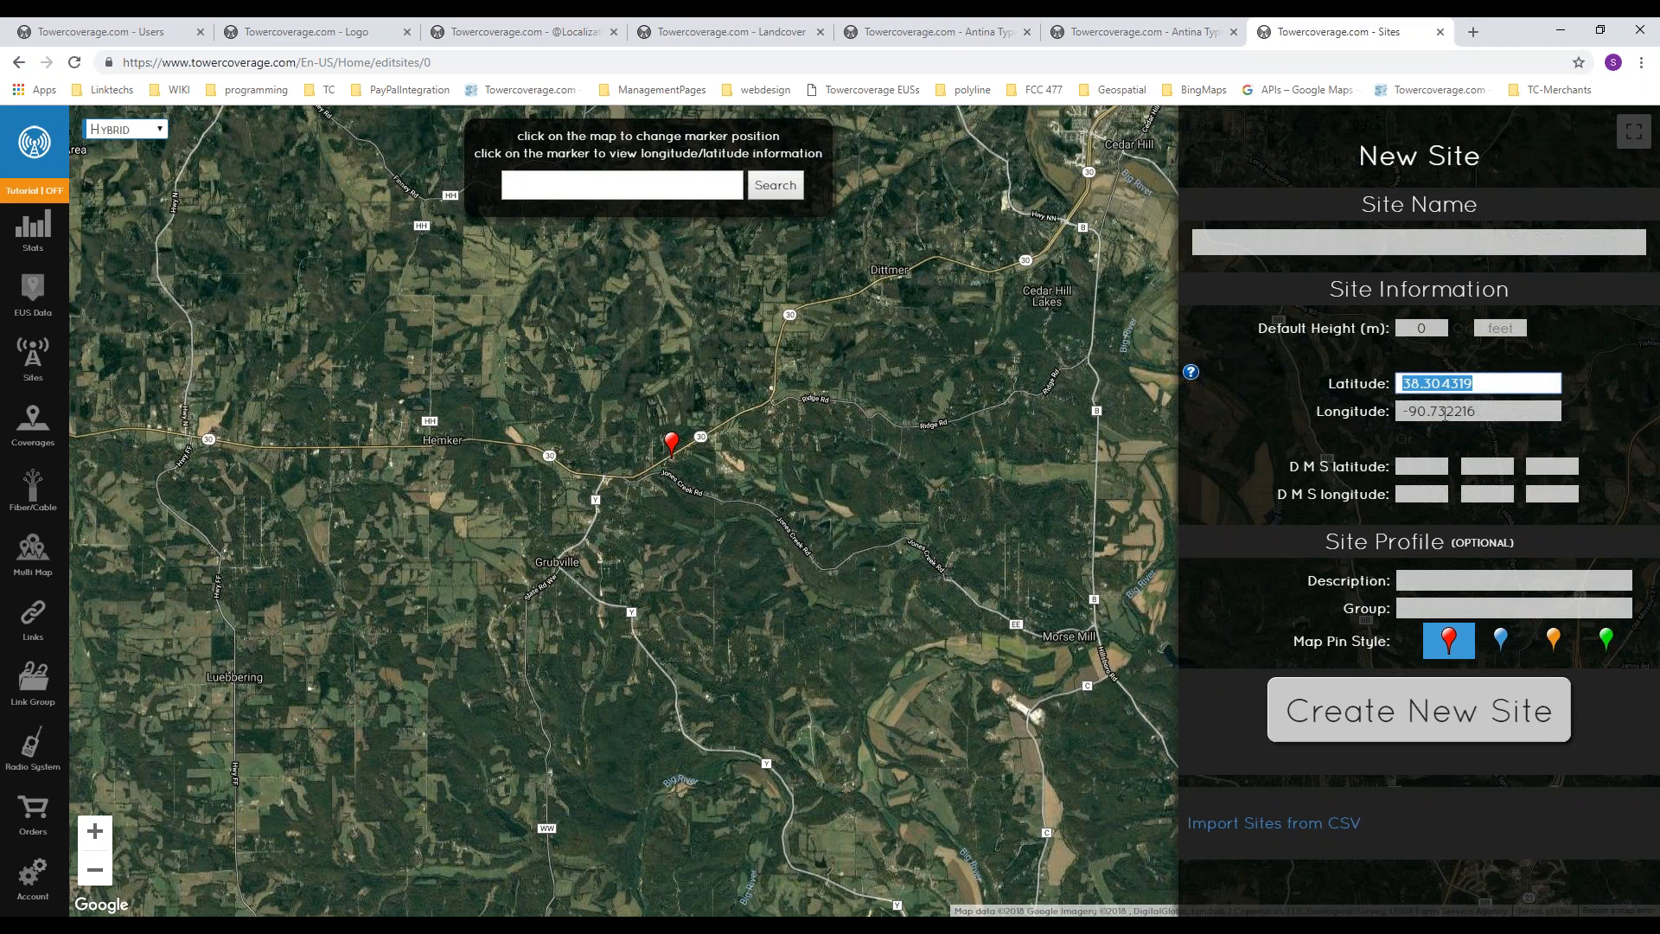
{"action": "left_click", "coordinate": [1292, 486]}
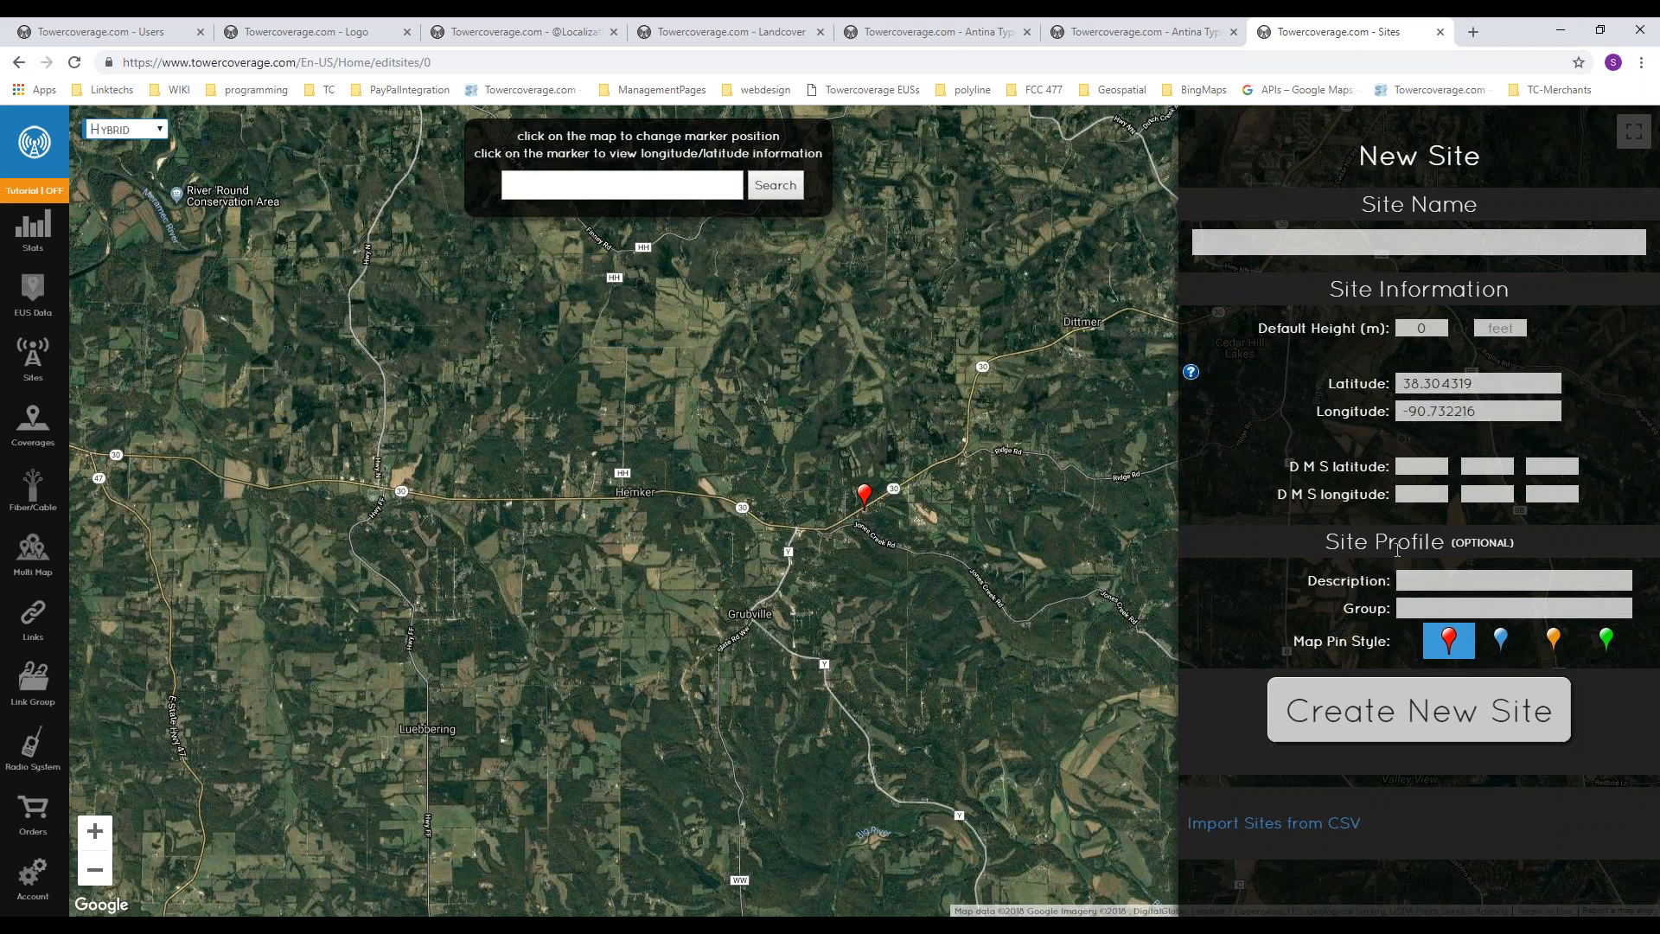
Step: Place the new site's marker northeast of Grubville, at latitude 38.291346 and longitude -90.745520
{"action": "scroll", "coordinate": [865, 558], "scroll_direction": "up", "scroll_amount": 1}
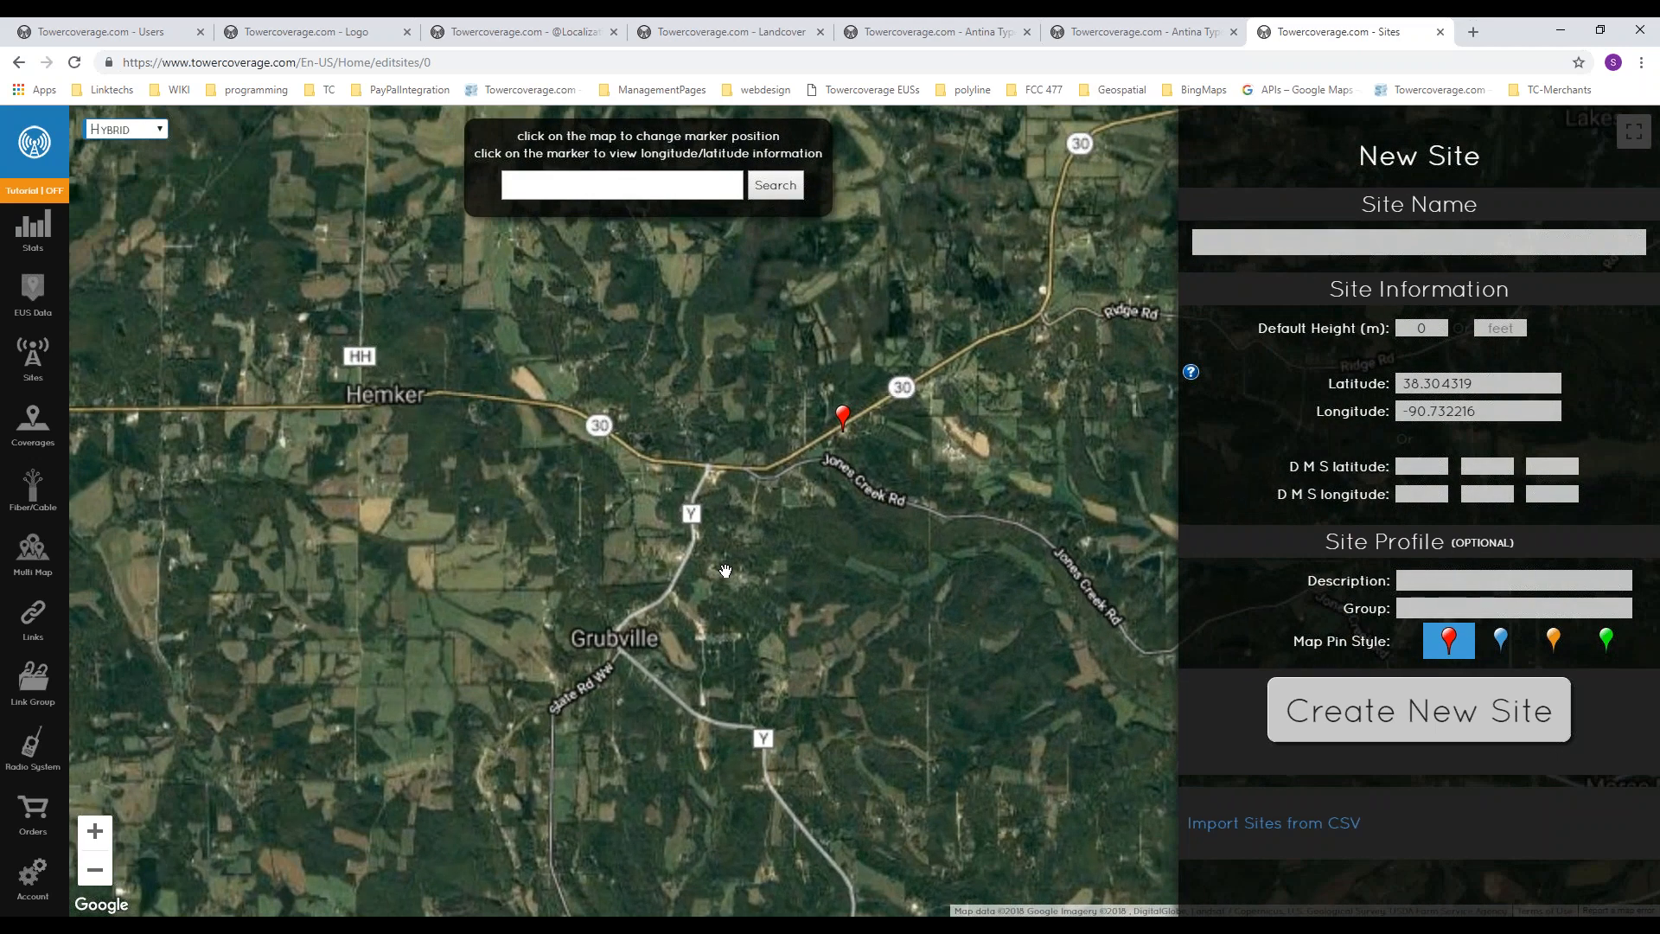
{"action": "left_click_drag", "start_coordinate": [726, 571], "coordinate": [761, 472]}
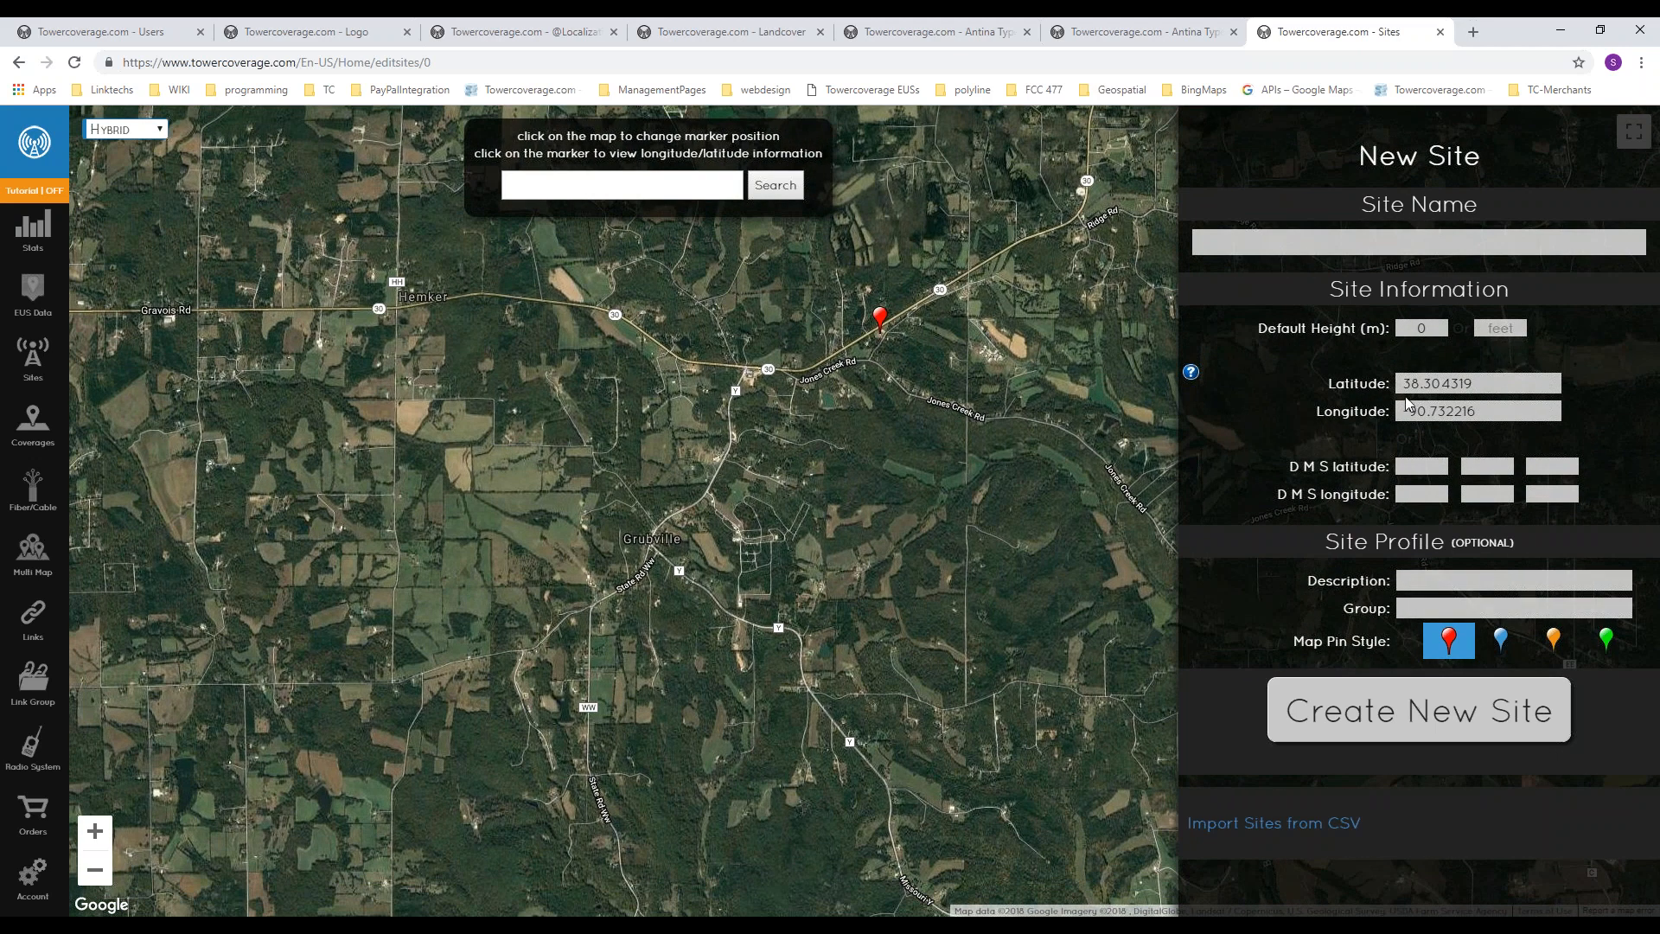
{"action": "left_click", "coordinate": [696, 463]}
{"action": "left_click", "coordinate": [871, 580]}
{"action": "scroll", "coordinate": [592, 529], "scroll_direction": "up", "scroll_amount": 1}
{"action": "left_click", "coordinate": [895, 463]}
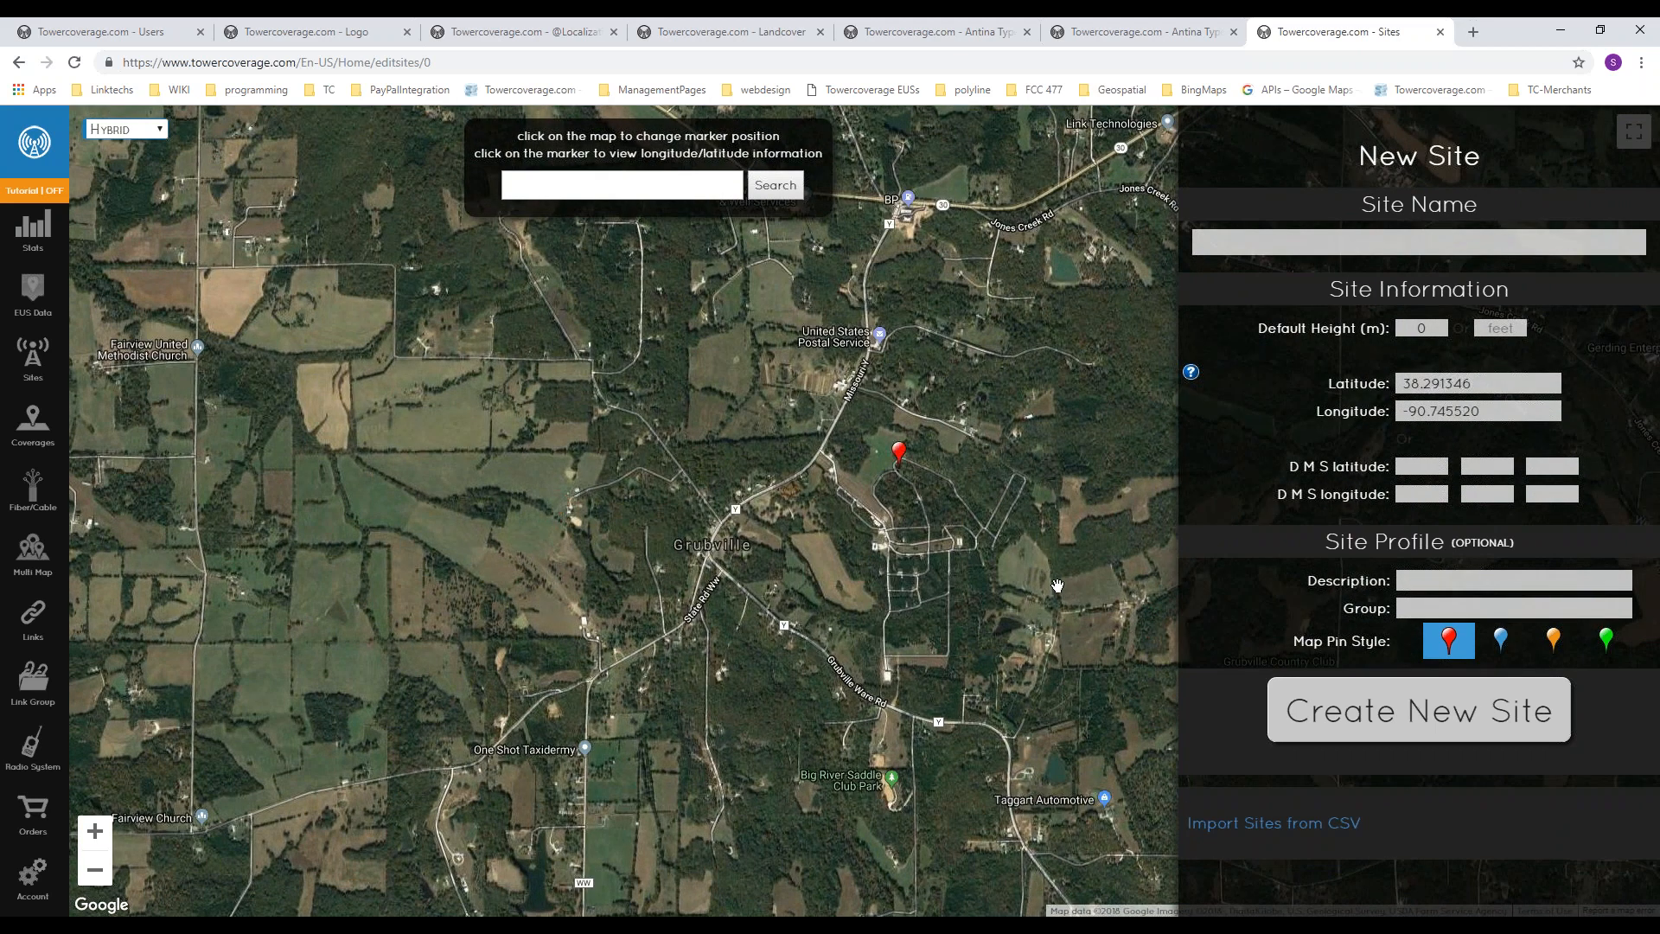
Step: Try the blue and orange map pin styles for the site, ending with the green pin
{"action": "left_click_drag", "start_coordinate": [988, 564], "coordinate": [661, 405]}
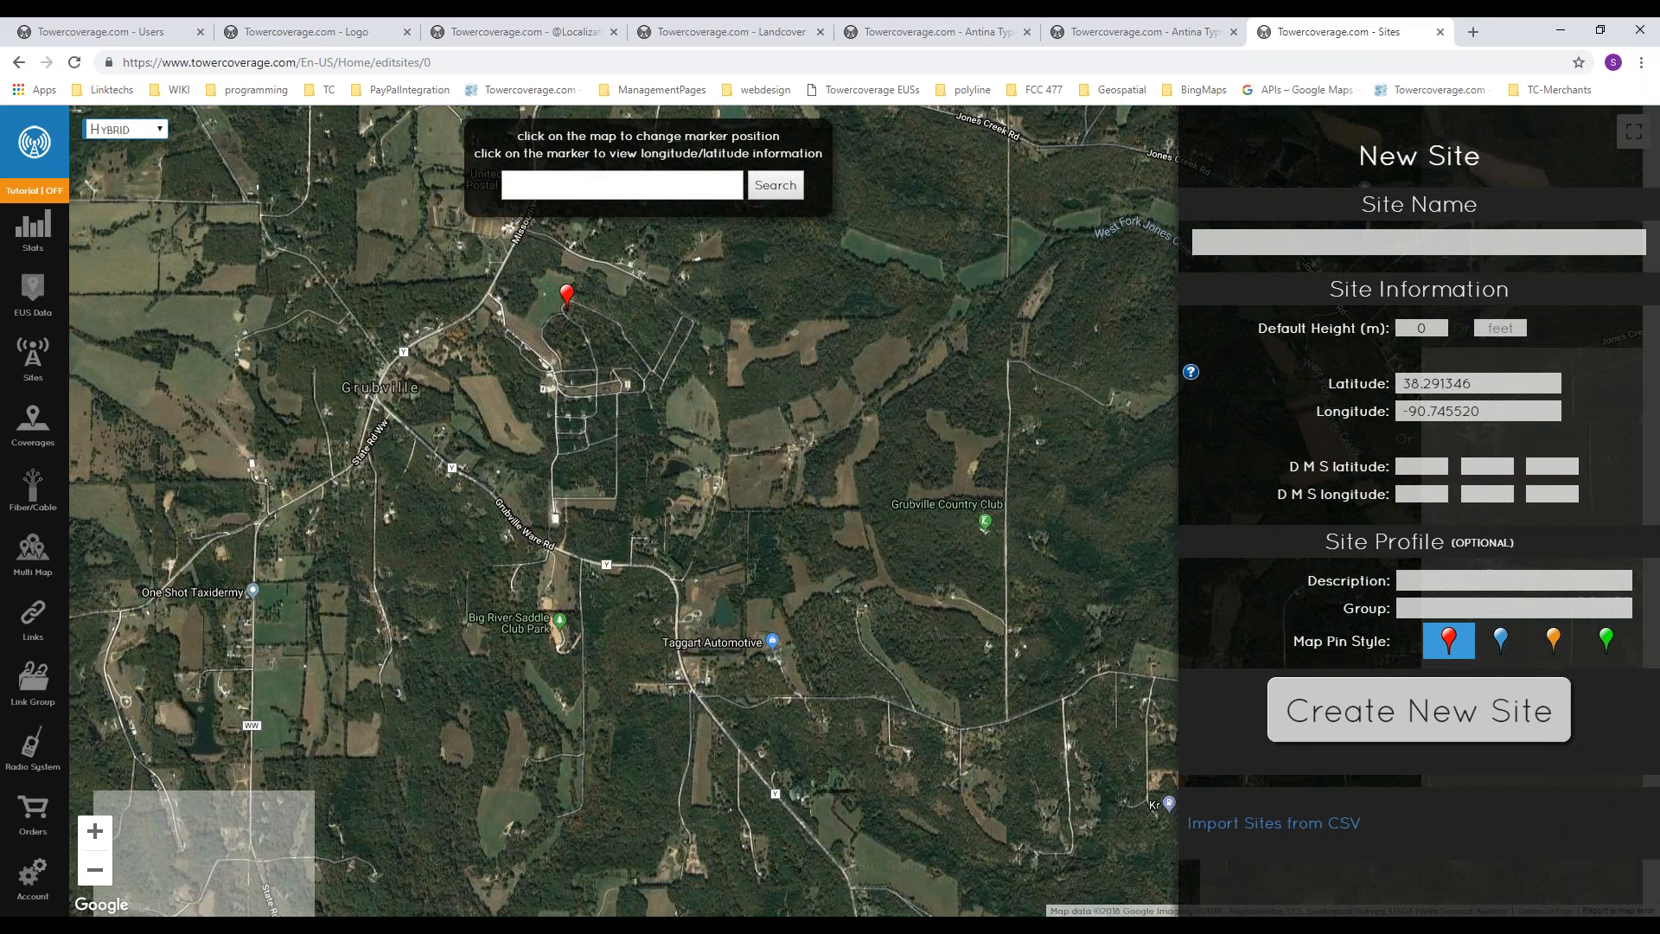
{"action": "left_click", "coordinate": [1509, 644]}
{"action": "left_click", "coordinate": [1553, 642]}
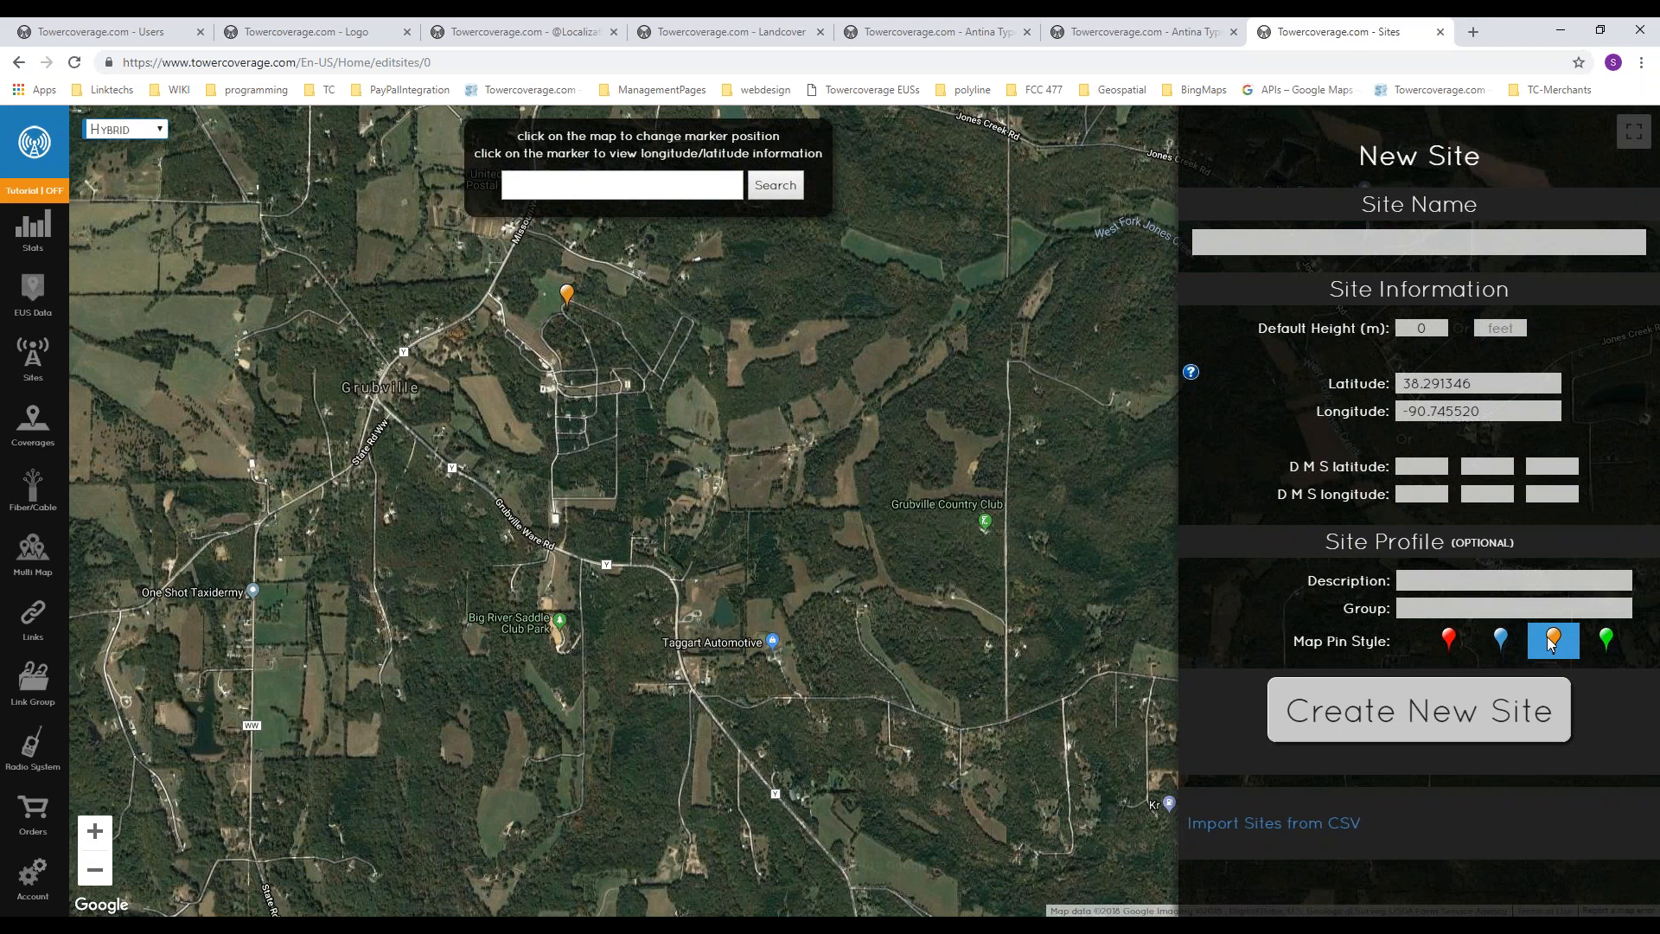
{"action": "left_click", "coordinate": [1611, 648]}
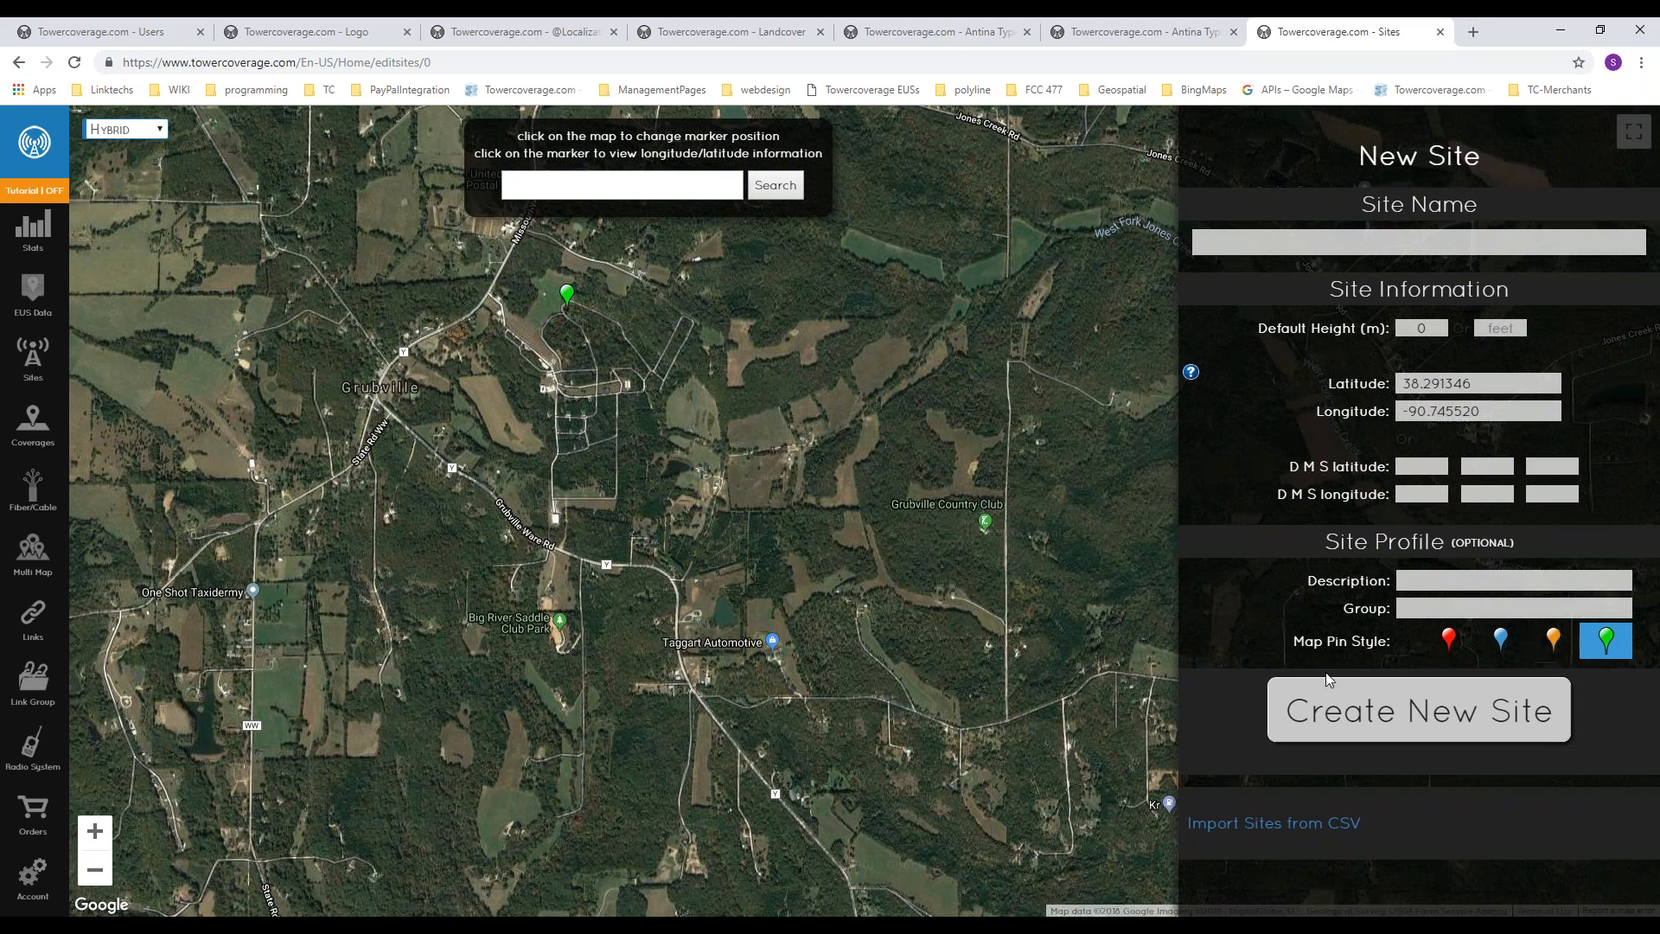
Step: Look over the page for importing sites from CSV and return to the new site form
{"action": "left_click", "coordinate": [1292, 831]}
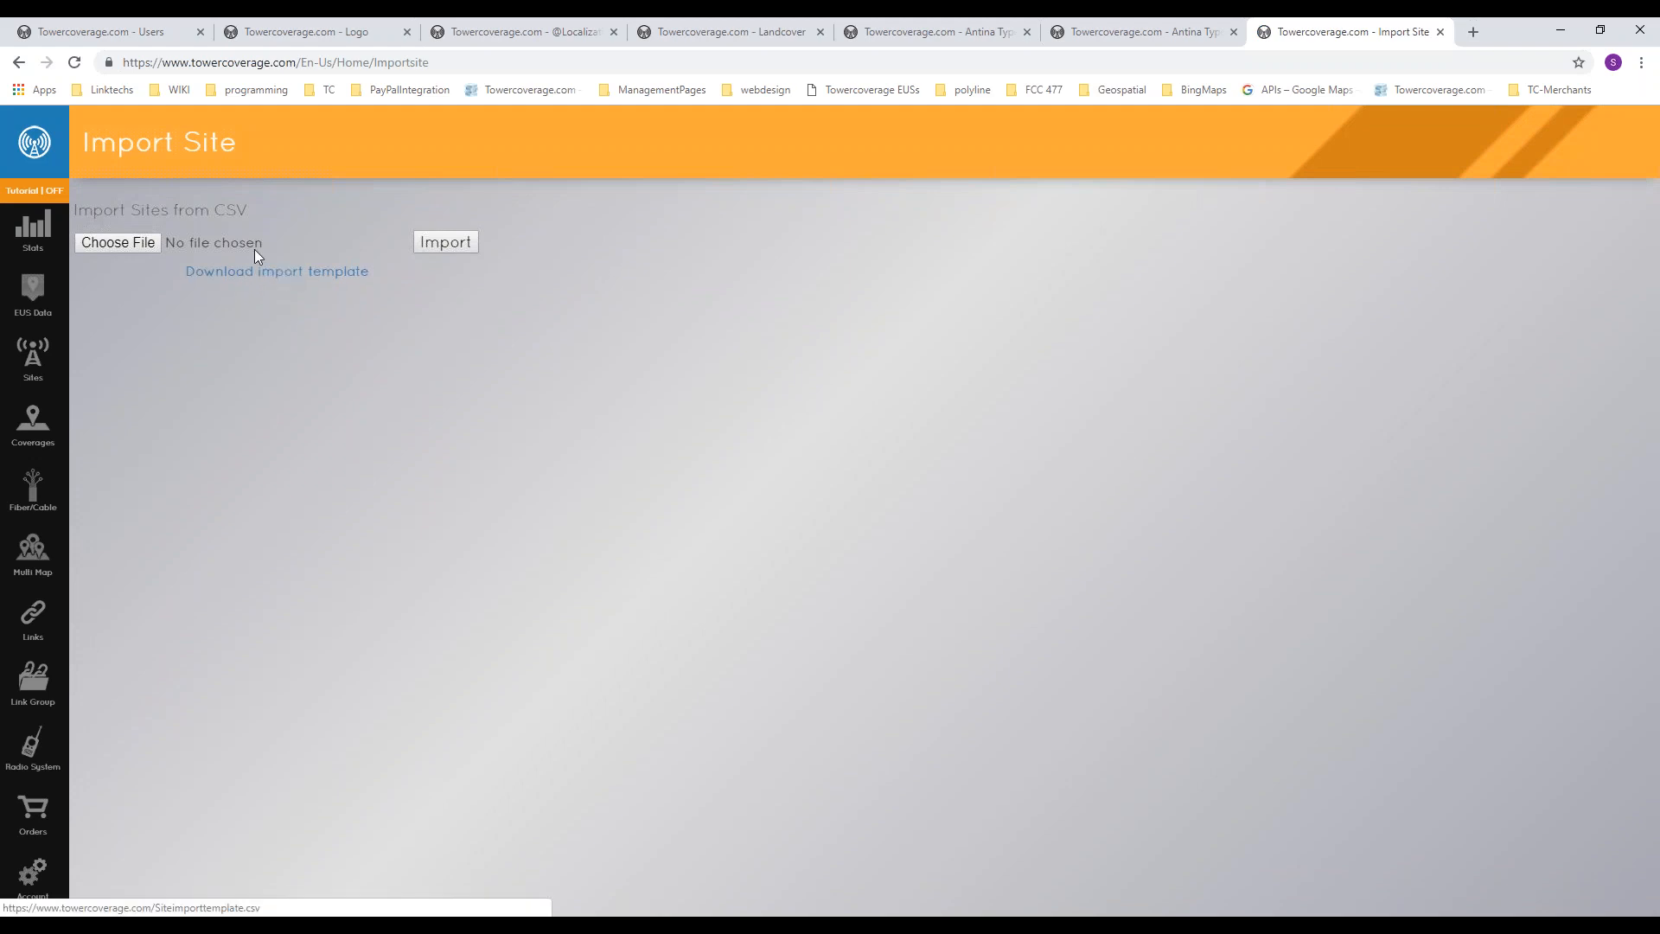
{"action": "key", "text": "alt+Left"}
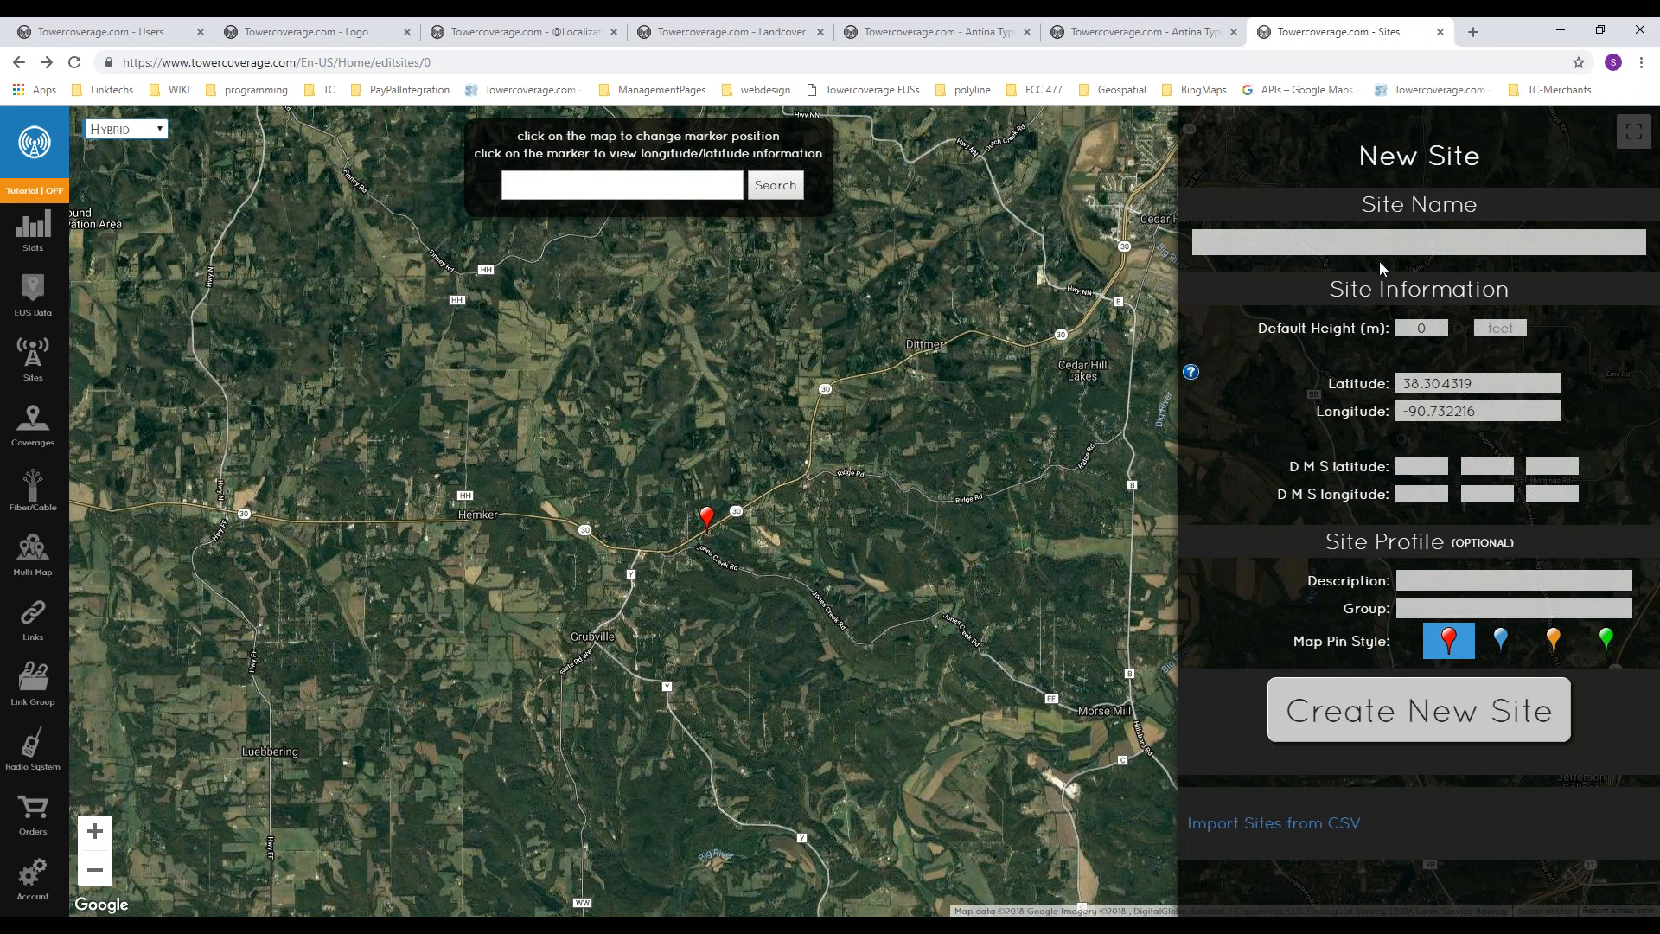
Step: Examine the Site Name, Default Height and coordinate fields of the new site form
{"action": "left_click", "coordinate": [1429, 243]}
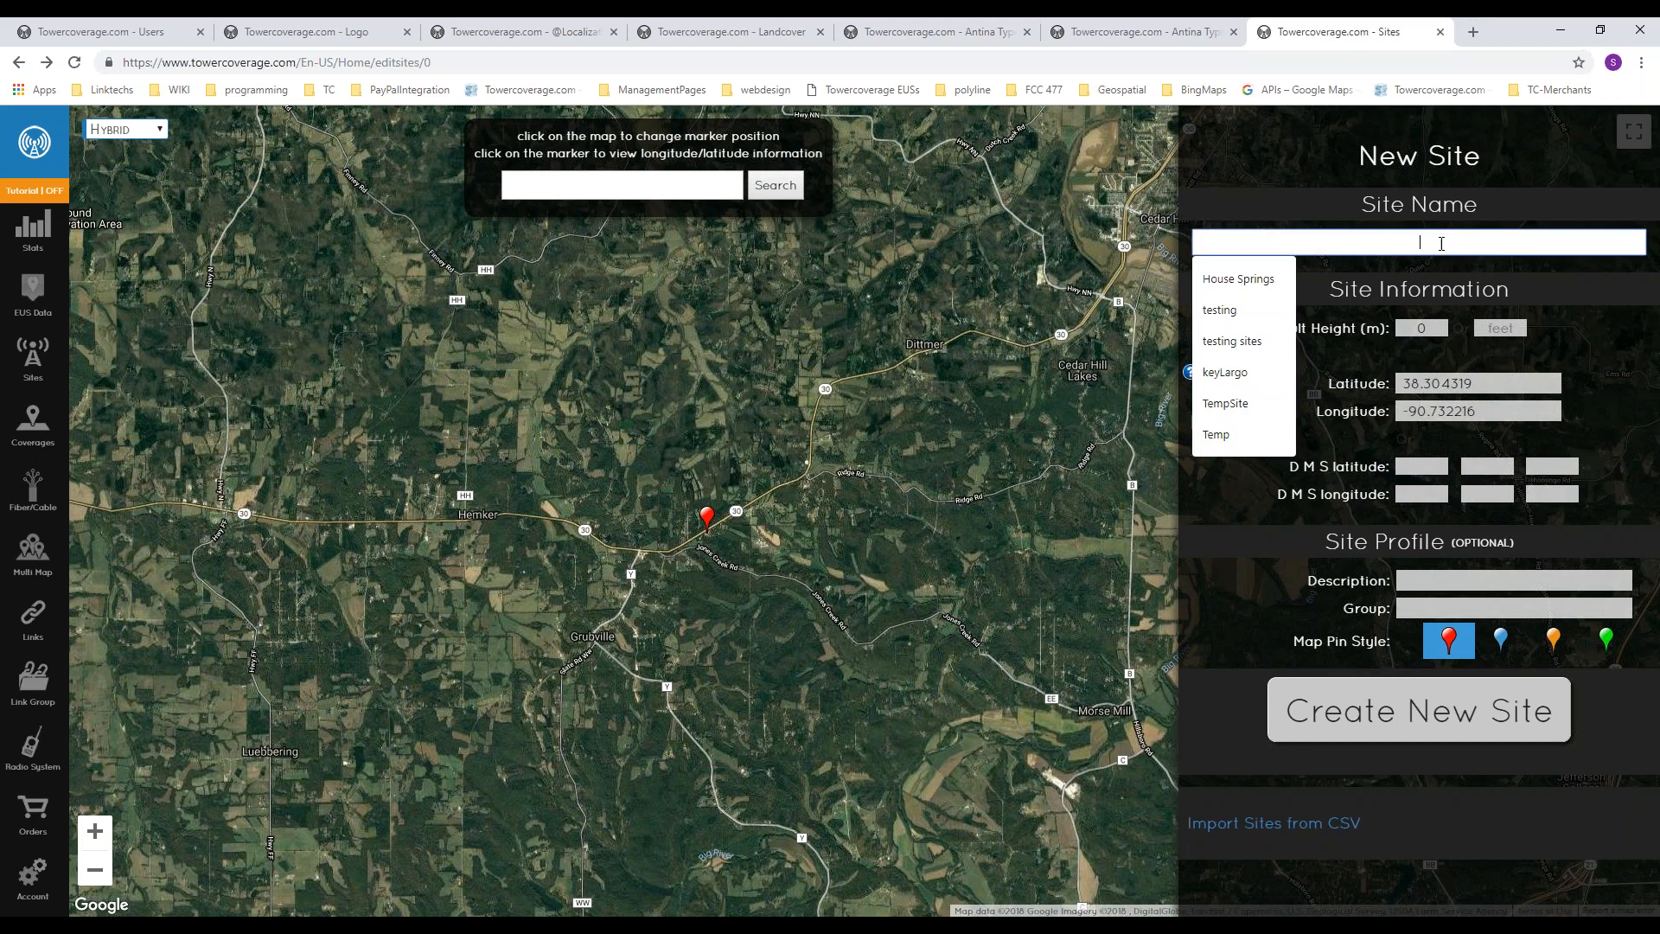
{"action": "left_click", "coordinate": [1553, 281]}
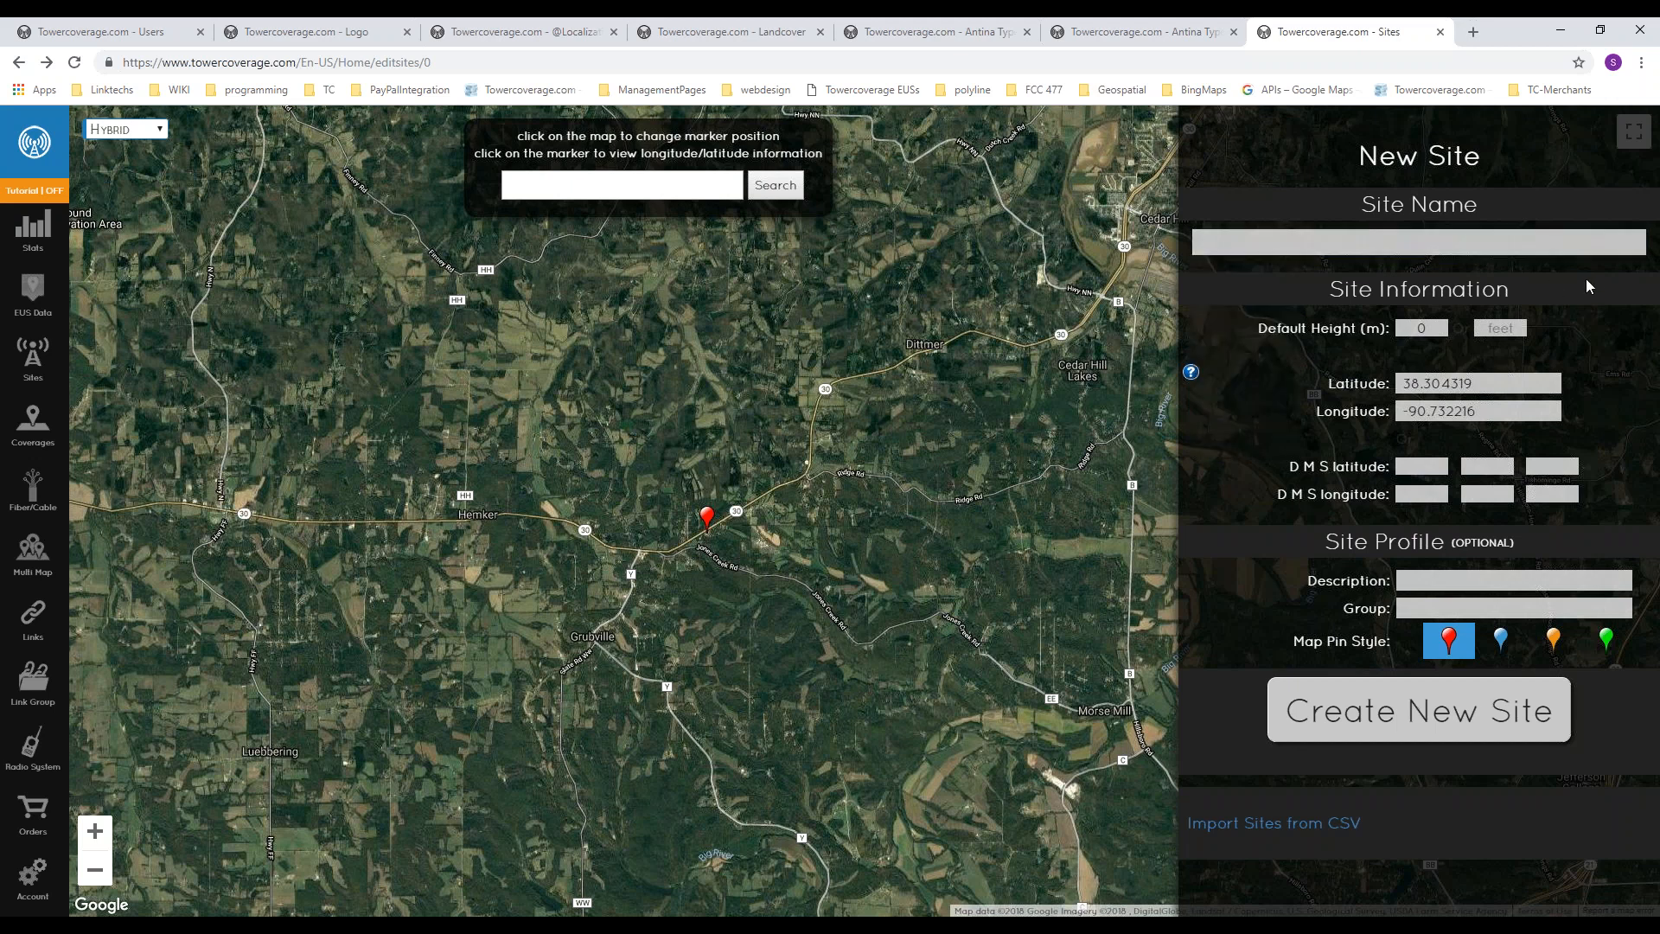
{"action": "left_click", "coordinate": [1418, 328]}
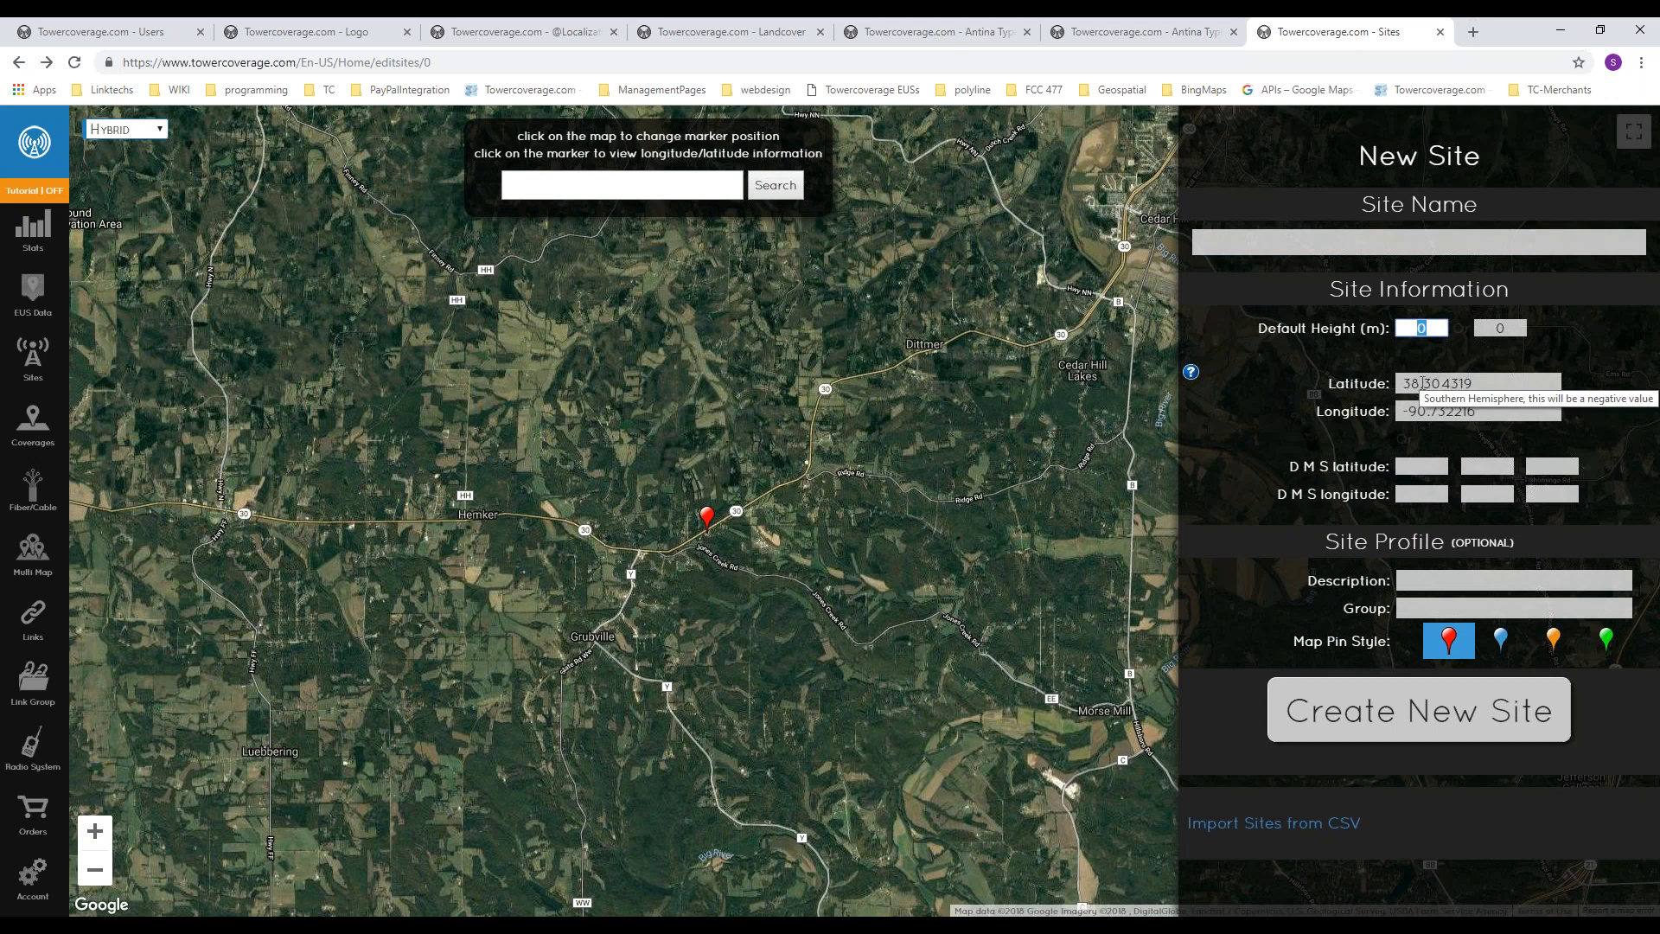
{"action": "left_click_drag", "start_coordinate": [1284, 483], "coordinate": [1368, 492]}
{"action": "left_click", "coordinate": [1367, 499]}
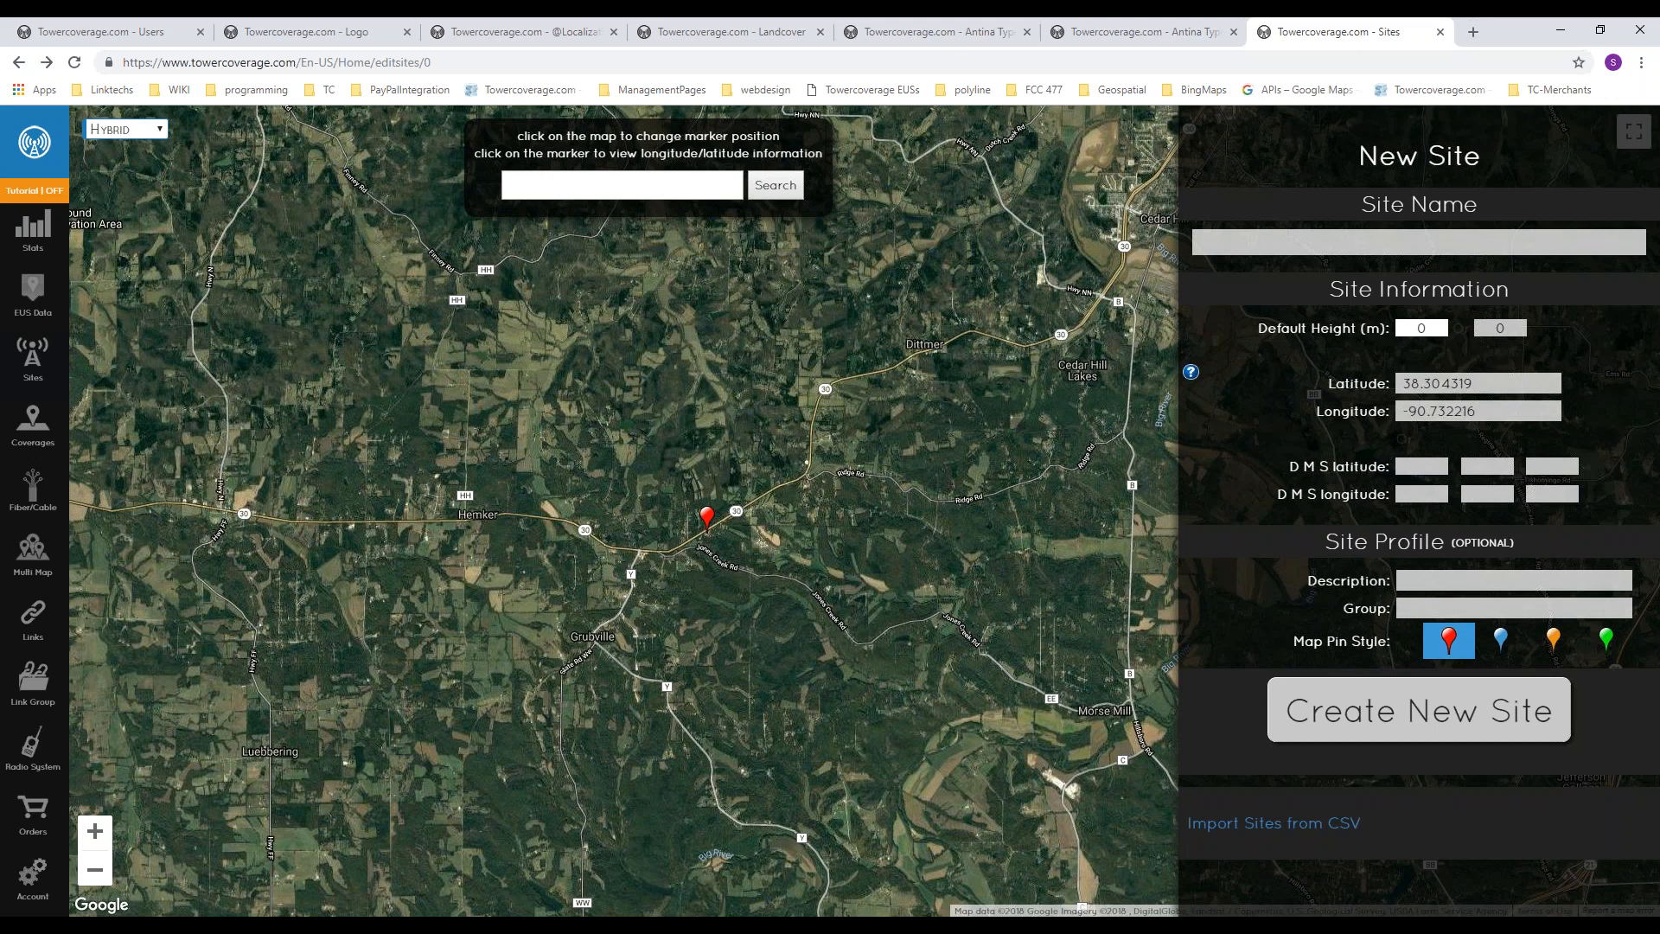
Step: Open the list of saved sites
{"action": "left_click", "coordinate": [43, 363]}
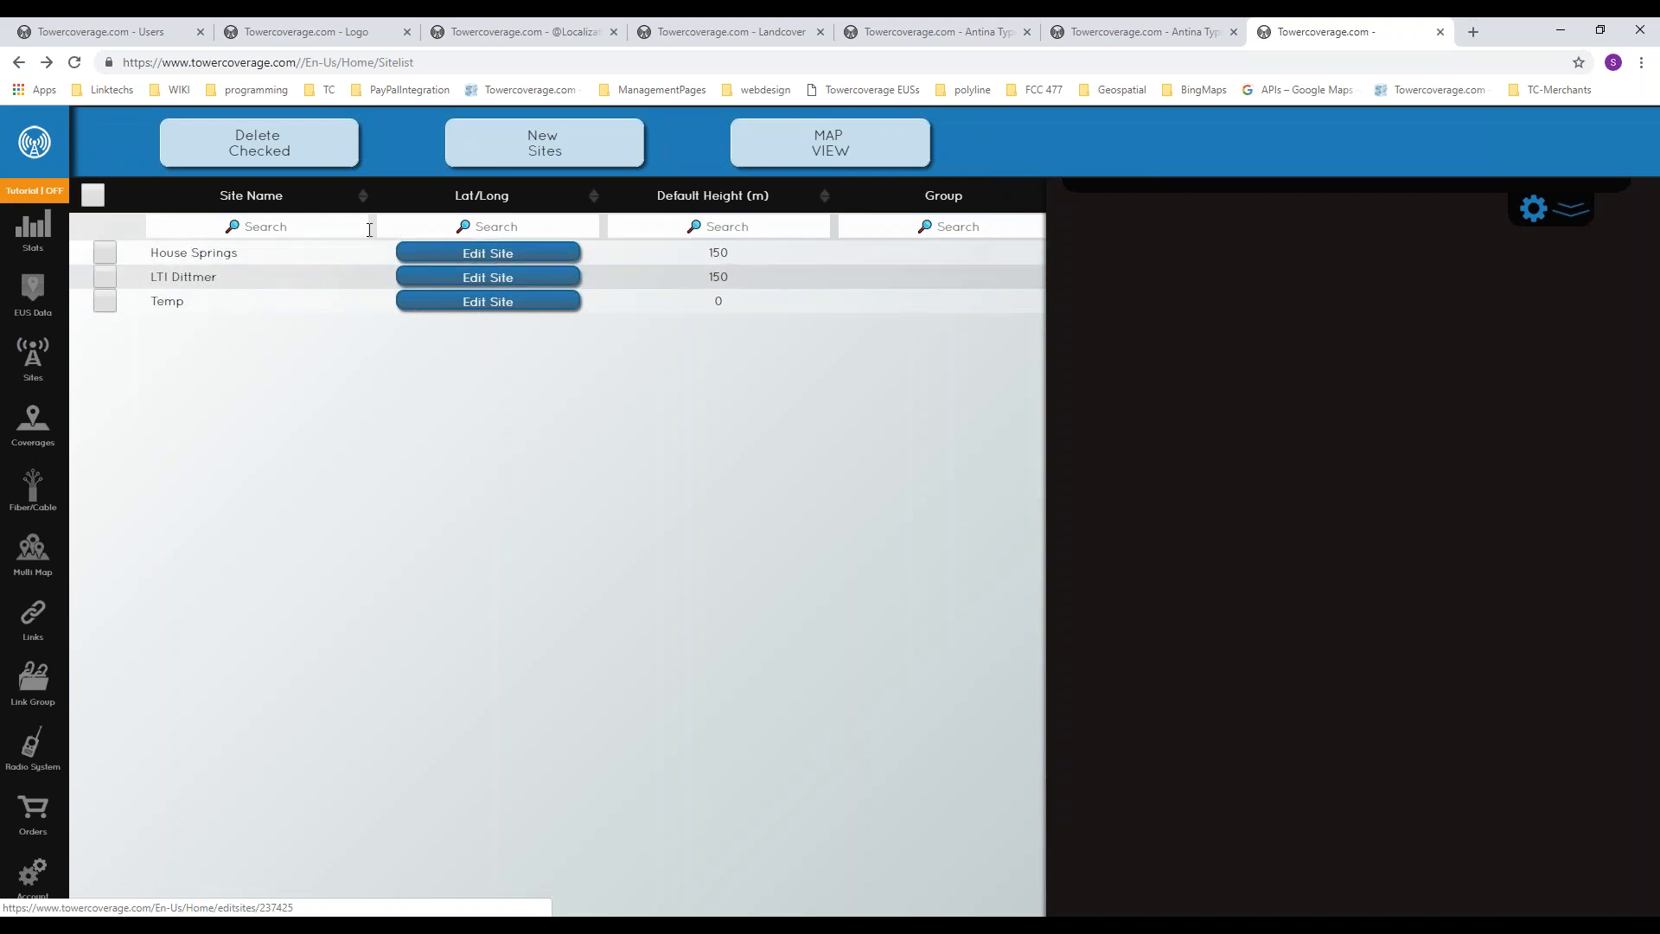
Step: Preview the House Springs site from the list, open its edit page, and return to the saved sites list
{"action": "left_click", "coordinate": [488, 253]}
{"action": "scroll", "coordinate": [1484, 618], "scroll_direction": "down", "scroll_amount": 1}
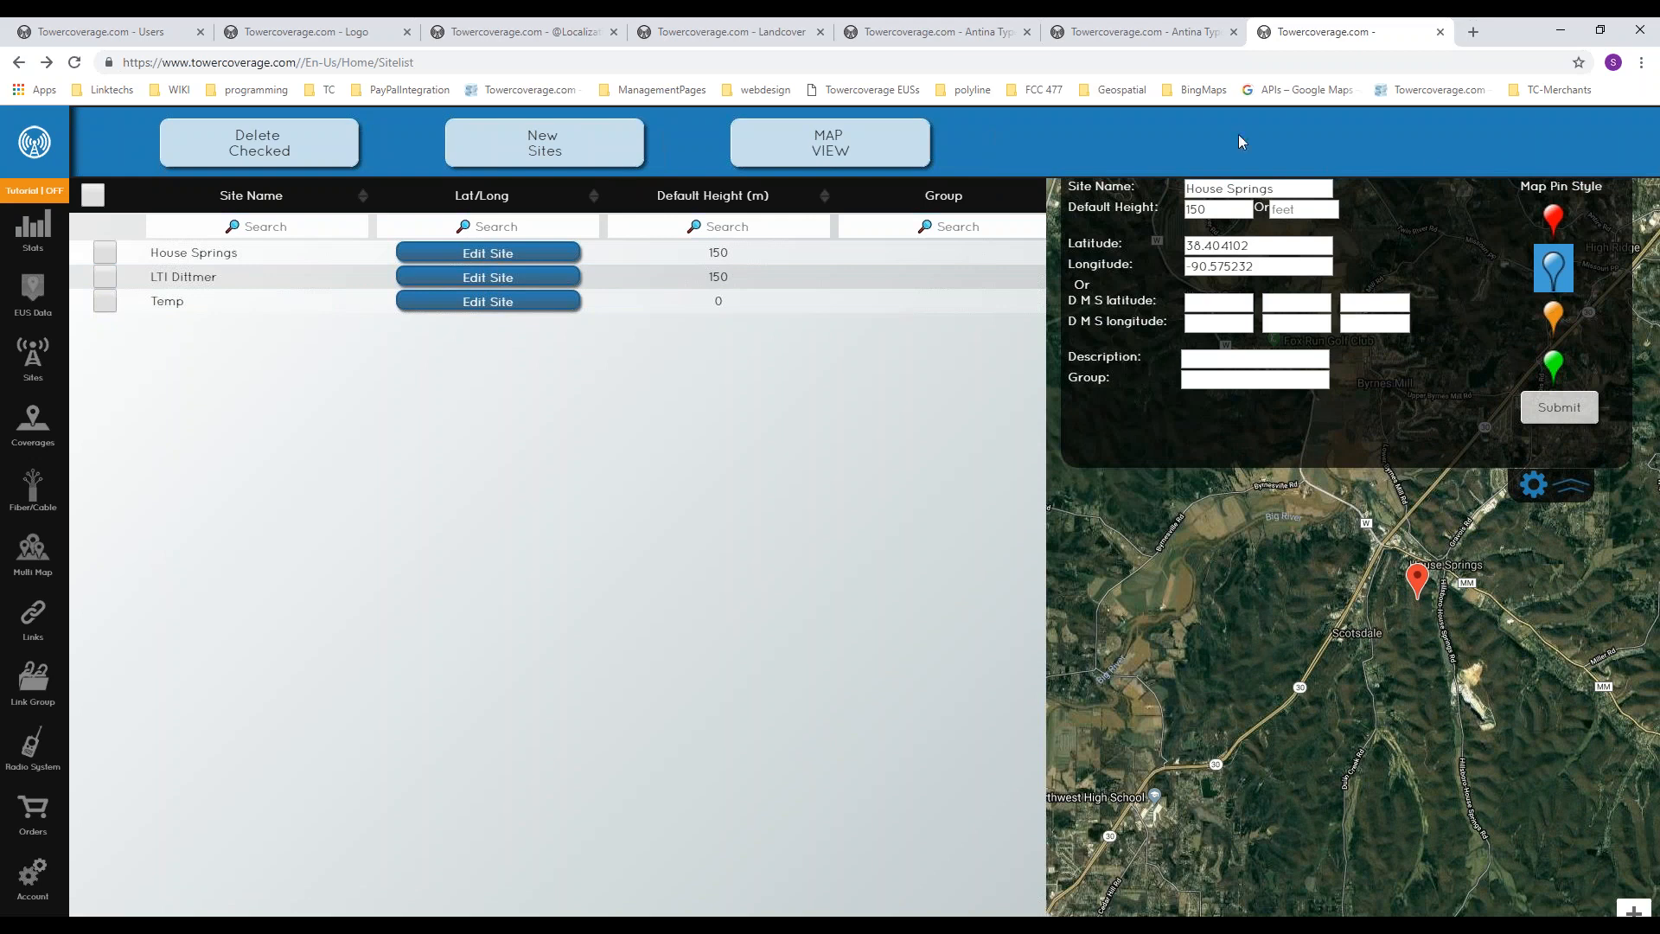
{"action": "left_click", "coordinate": [183, 261]}
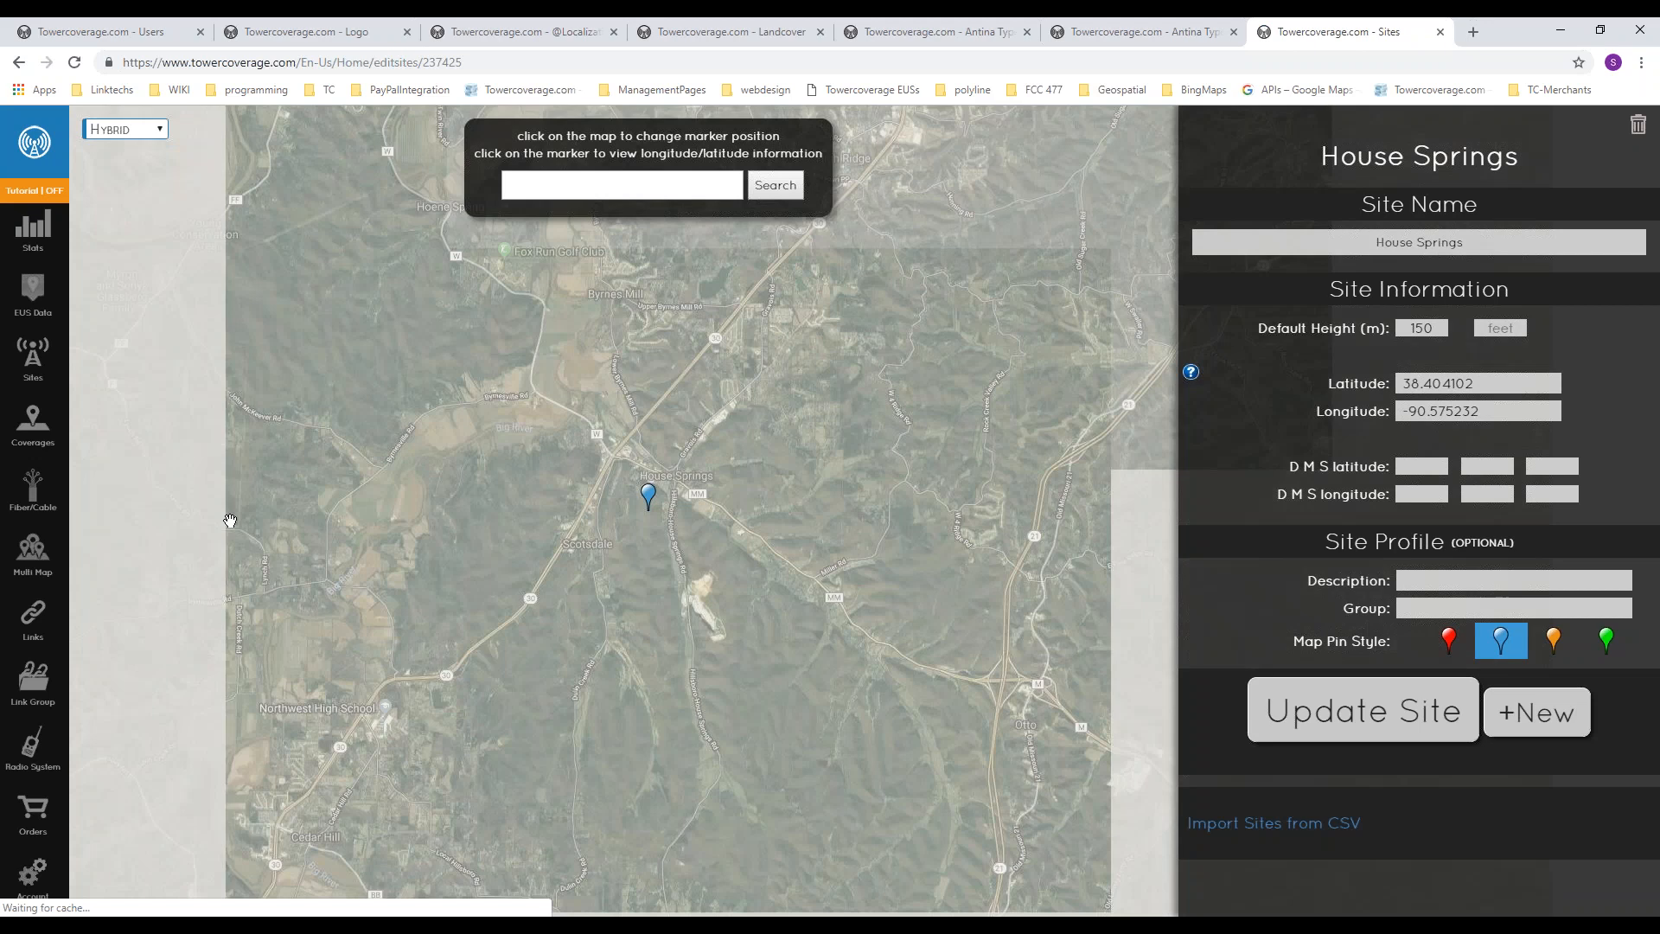
{"action": "key", "text": "alt+Left"}
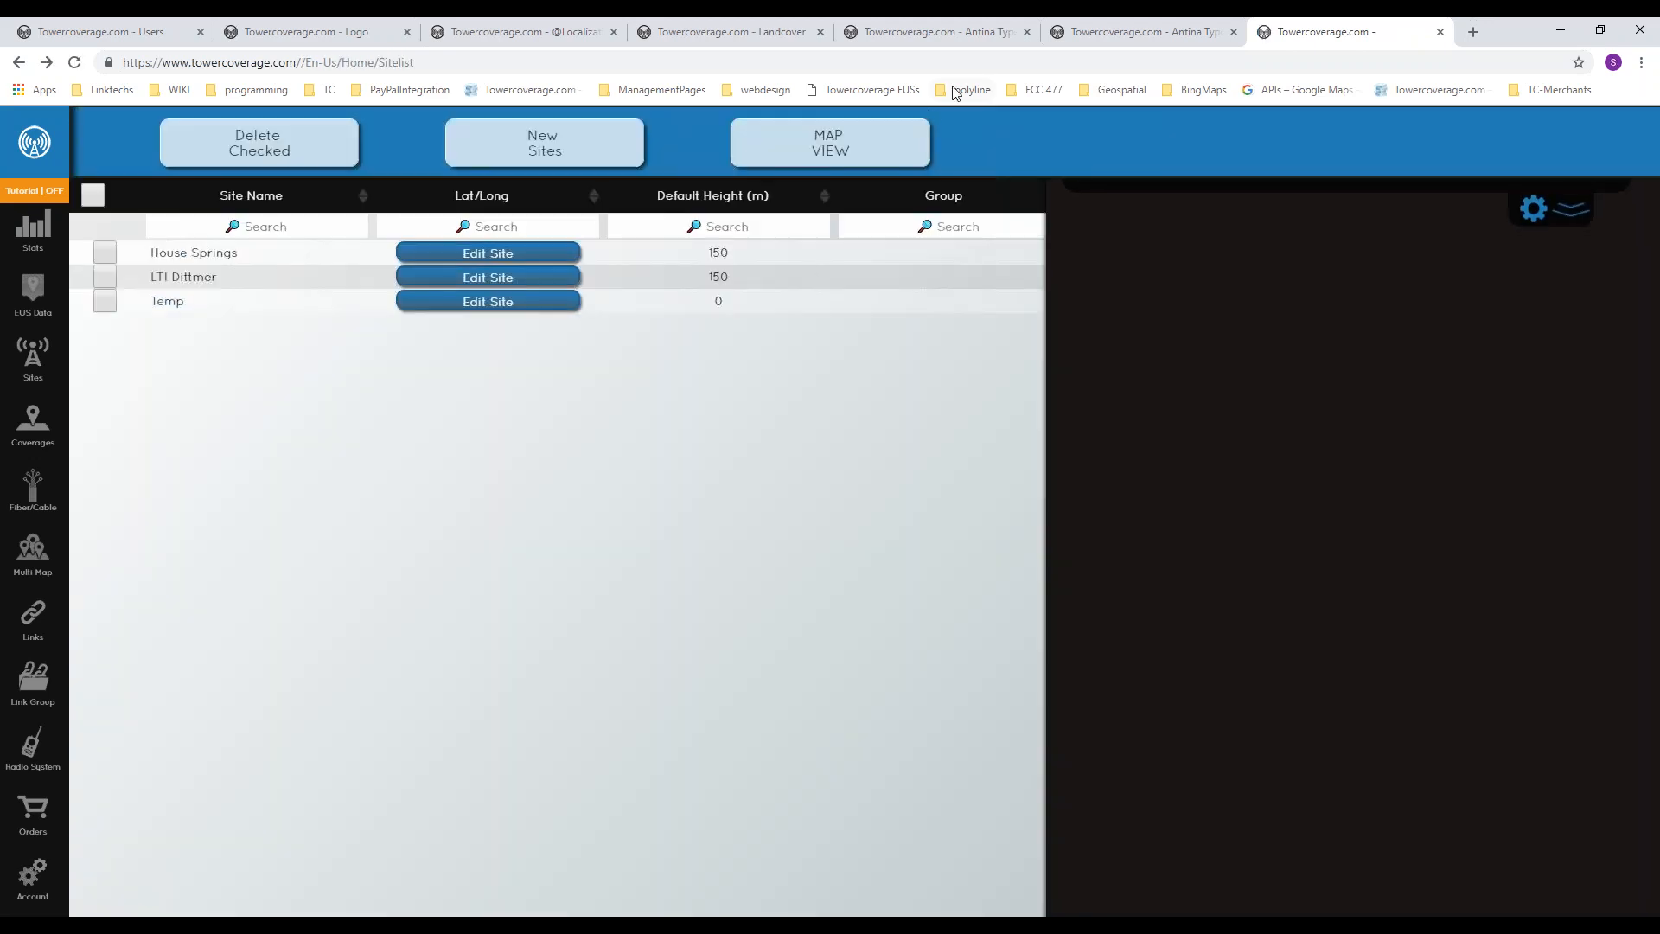
Step: View the saved sites on the satellite map at a wider, multi-state scale
{"action": "left_click", "coordinate": [873, 141]}
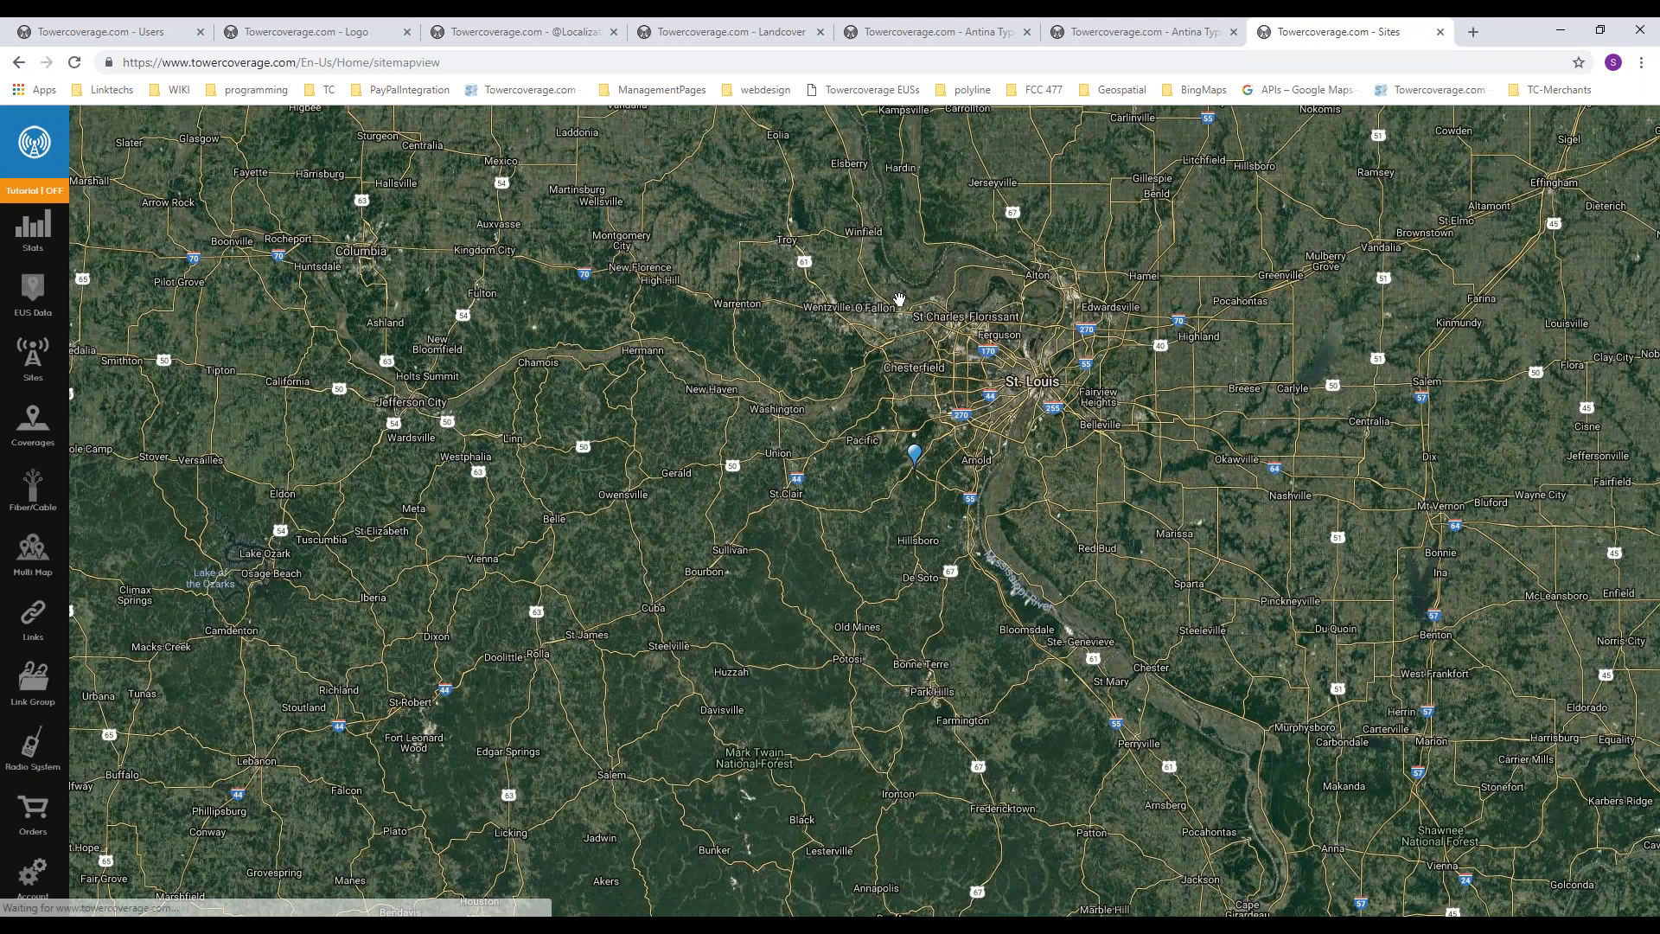
{"action": "left_click_drag", "start_coordinate": [772, 714], "coordinate": [796, 597]}
{"action": "scroll", "coordinate": [796, 598], "scroll_direction": "down", "scroll_amount": 1}
{"action": "left_click_drag", "start_coordinate": [787, 697], "coordinate": [891, 532]}
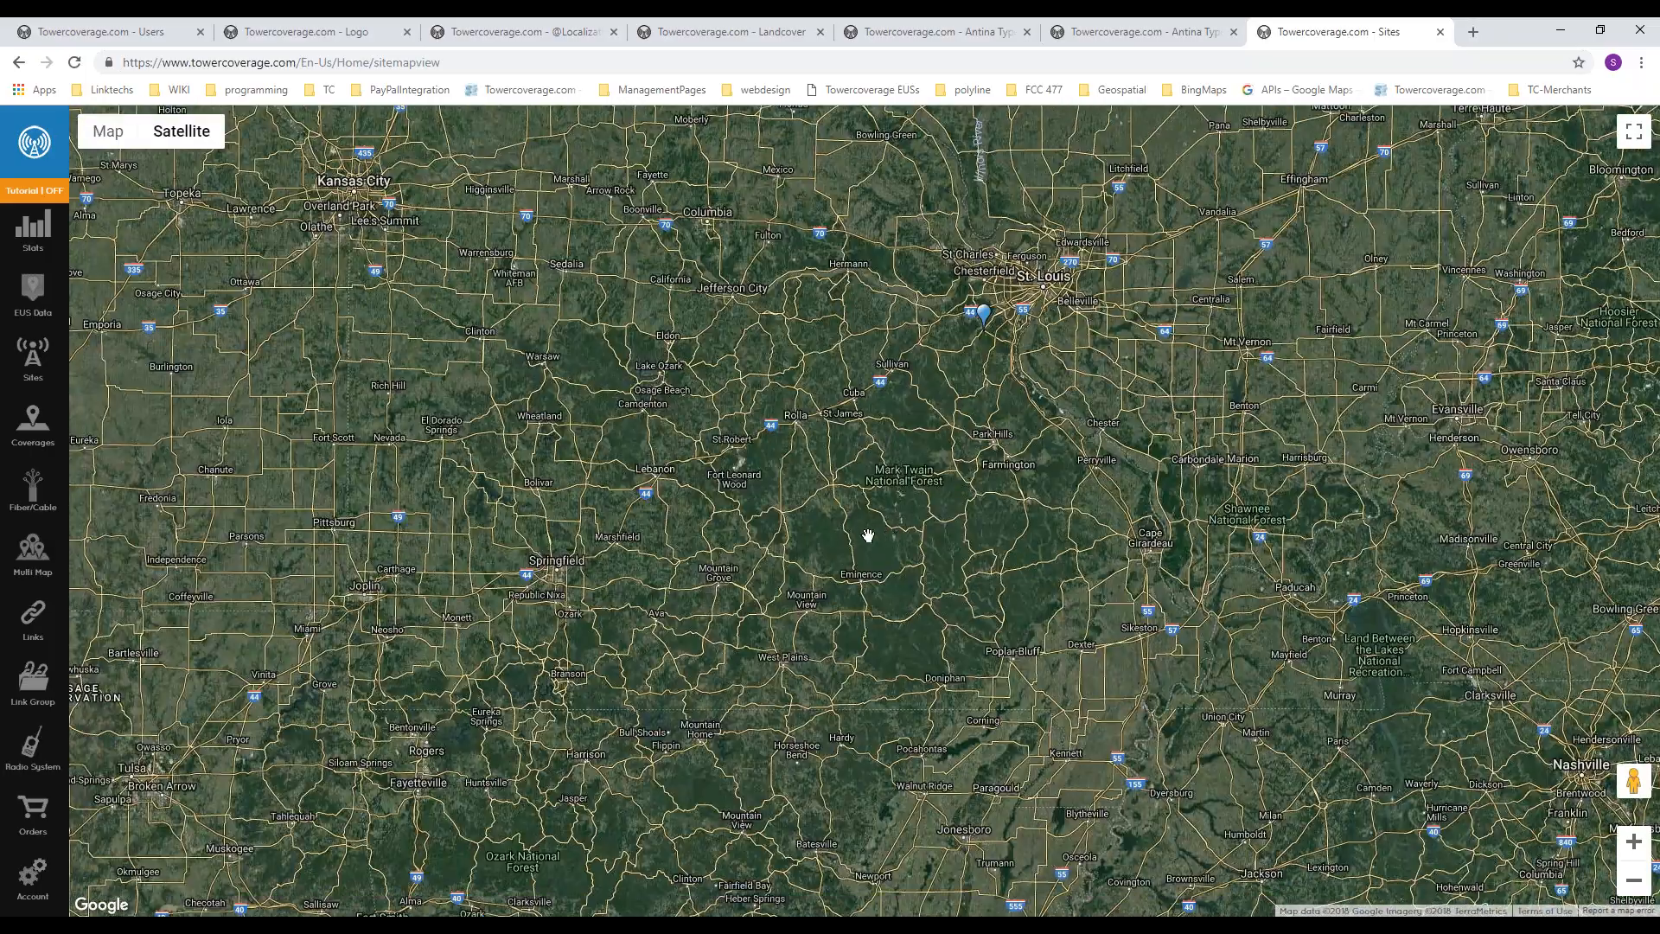
{"action": "scroll", "coordinate": [869, 536], "scroll_direction": "down", "scroll_amount": 1}
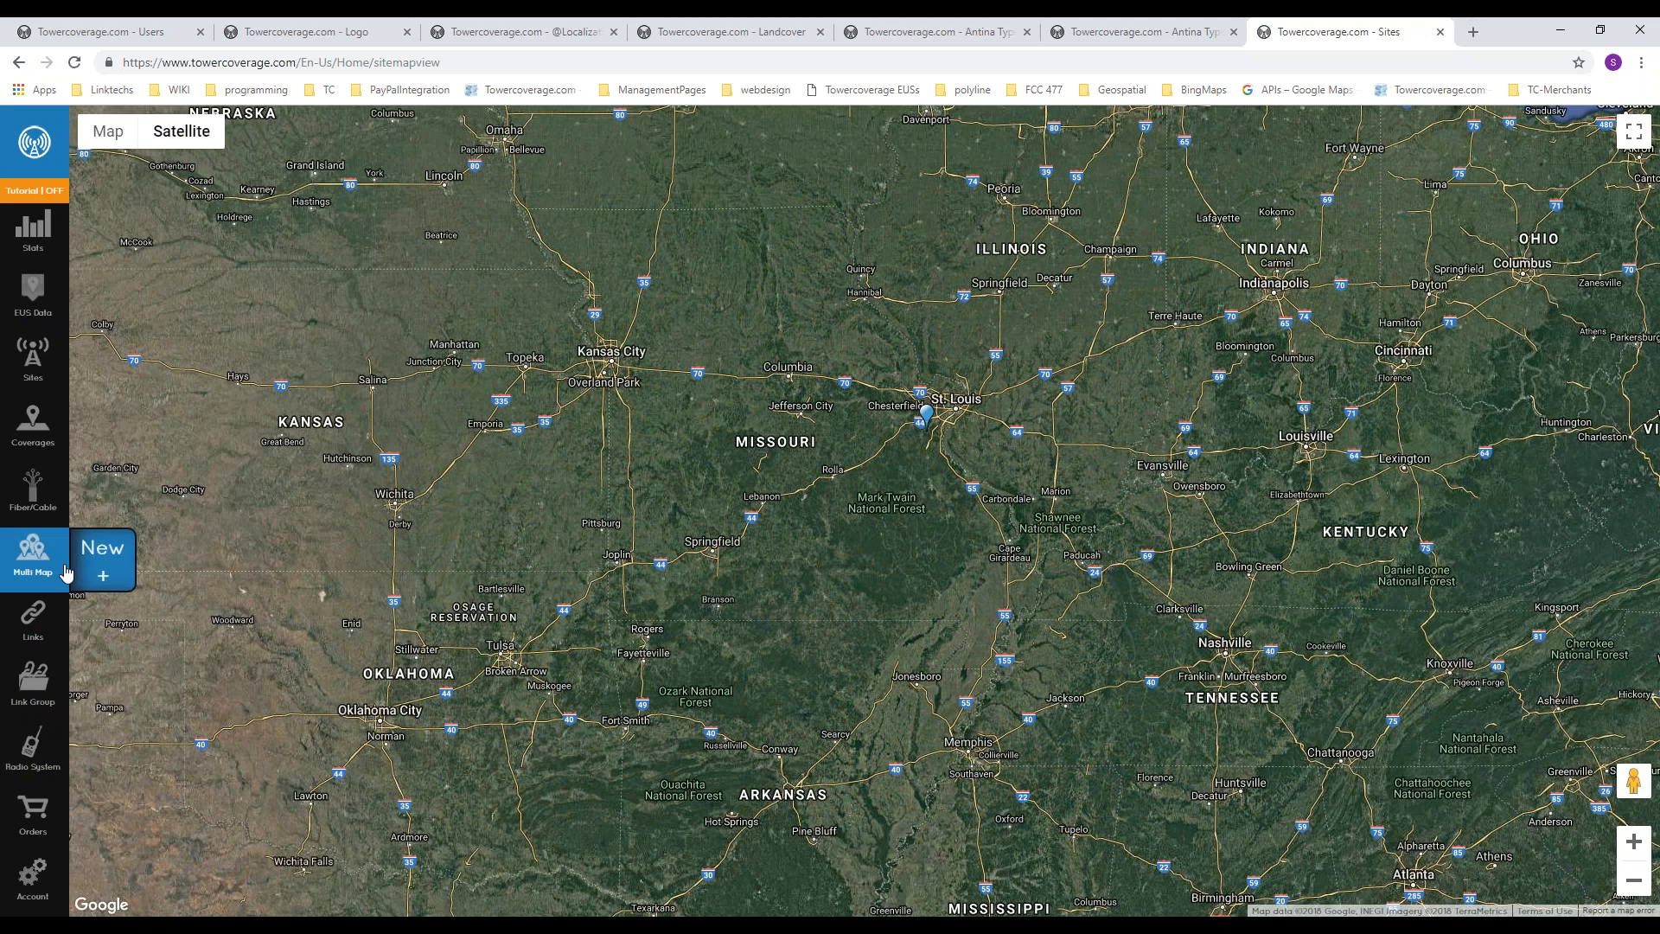
Step: Start a new coverage and look through the optional radio system choices without picking one
{"action": "mouse_move", "coordinate": [32, 422]}
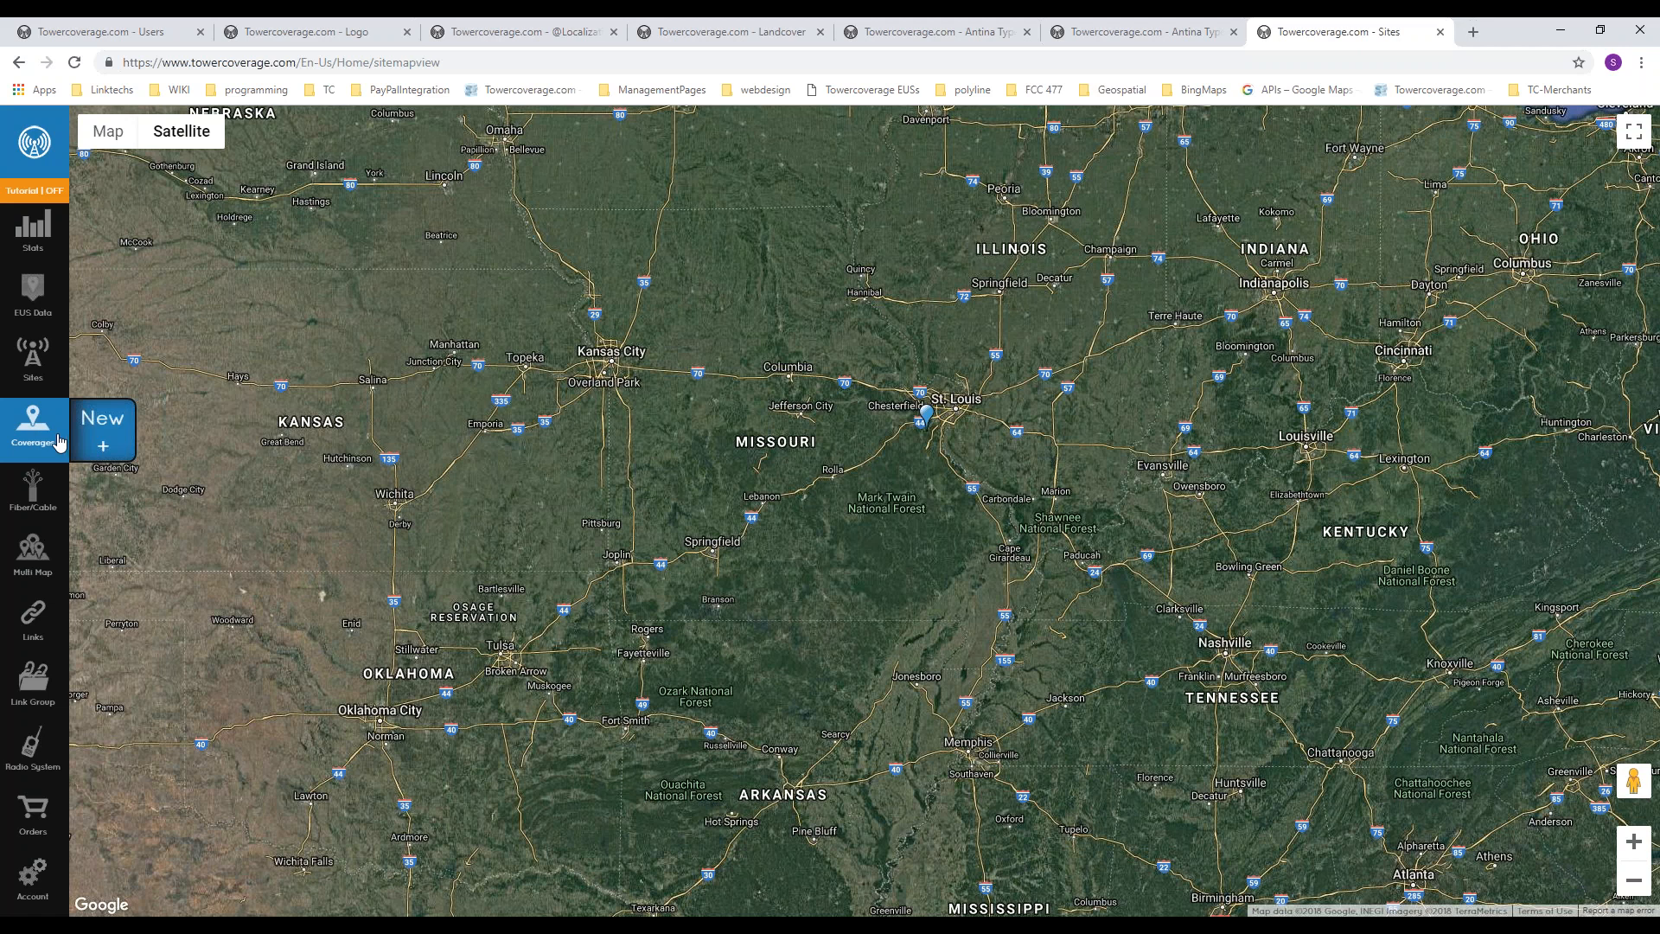
{"action": "mouse_move", "coordinate": [26, 671]}
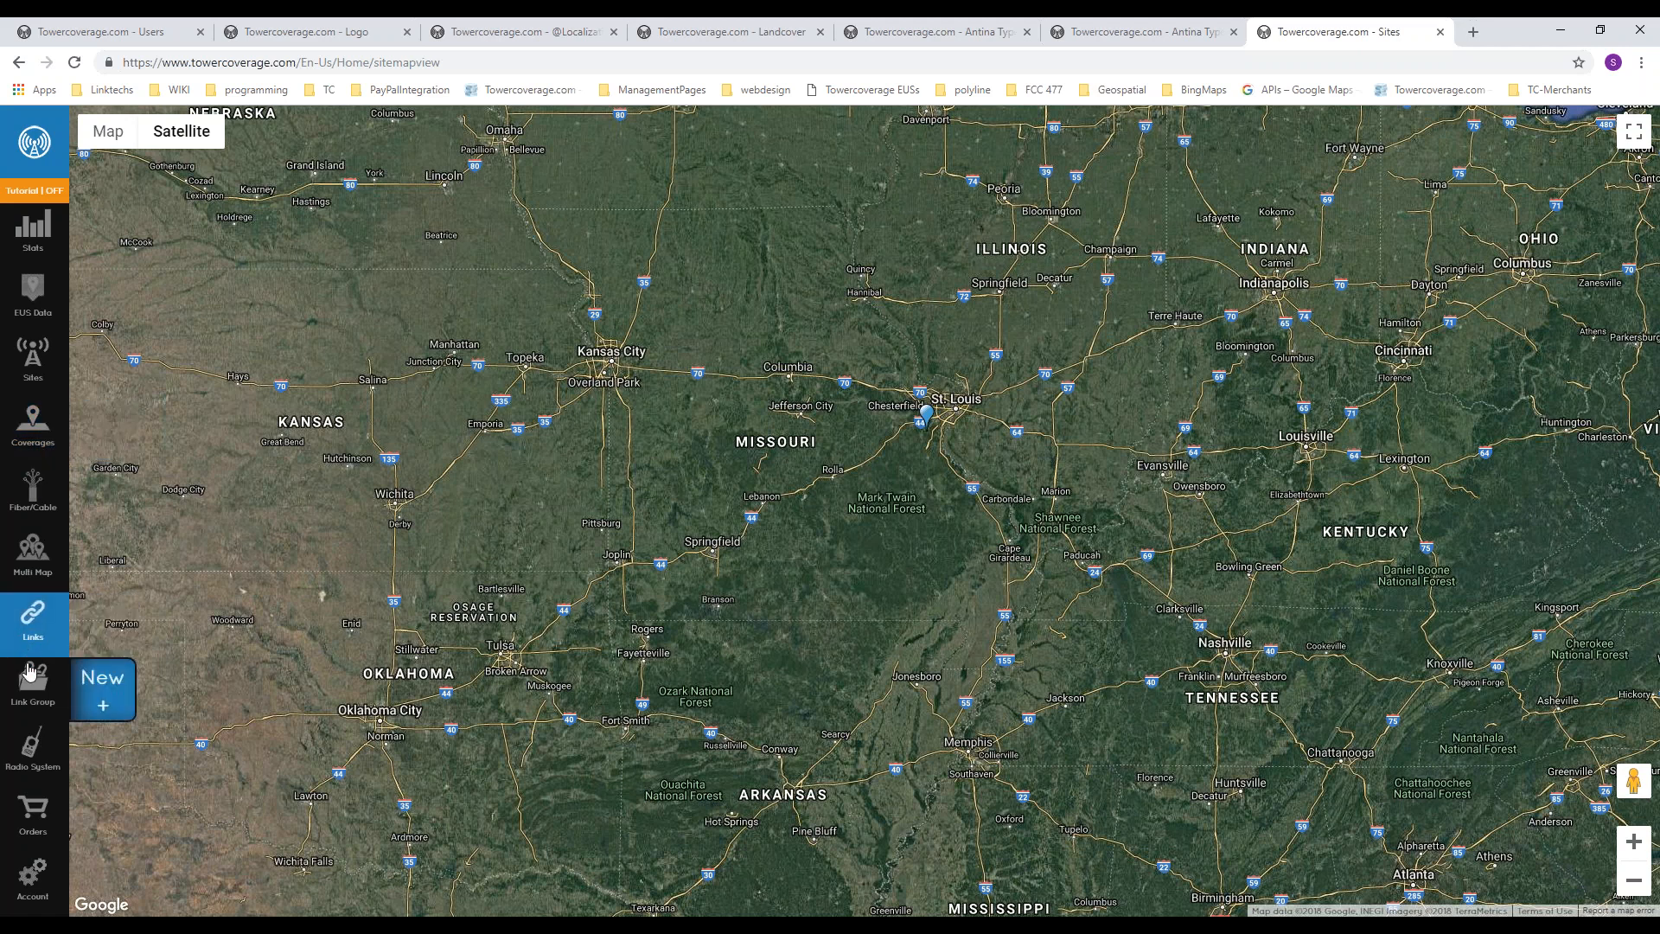
{"action": "mouse_move", "coordinate": [33, 752]}
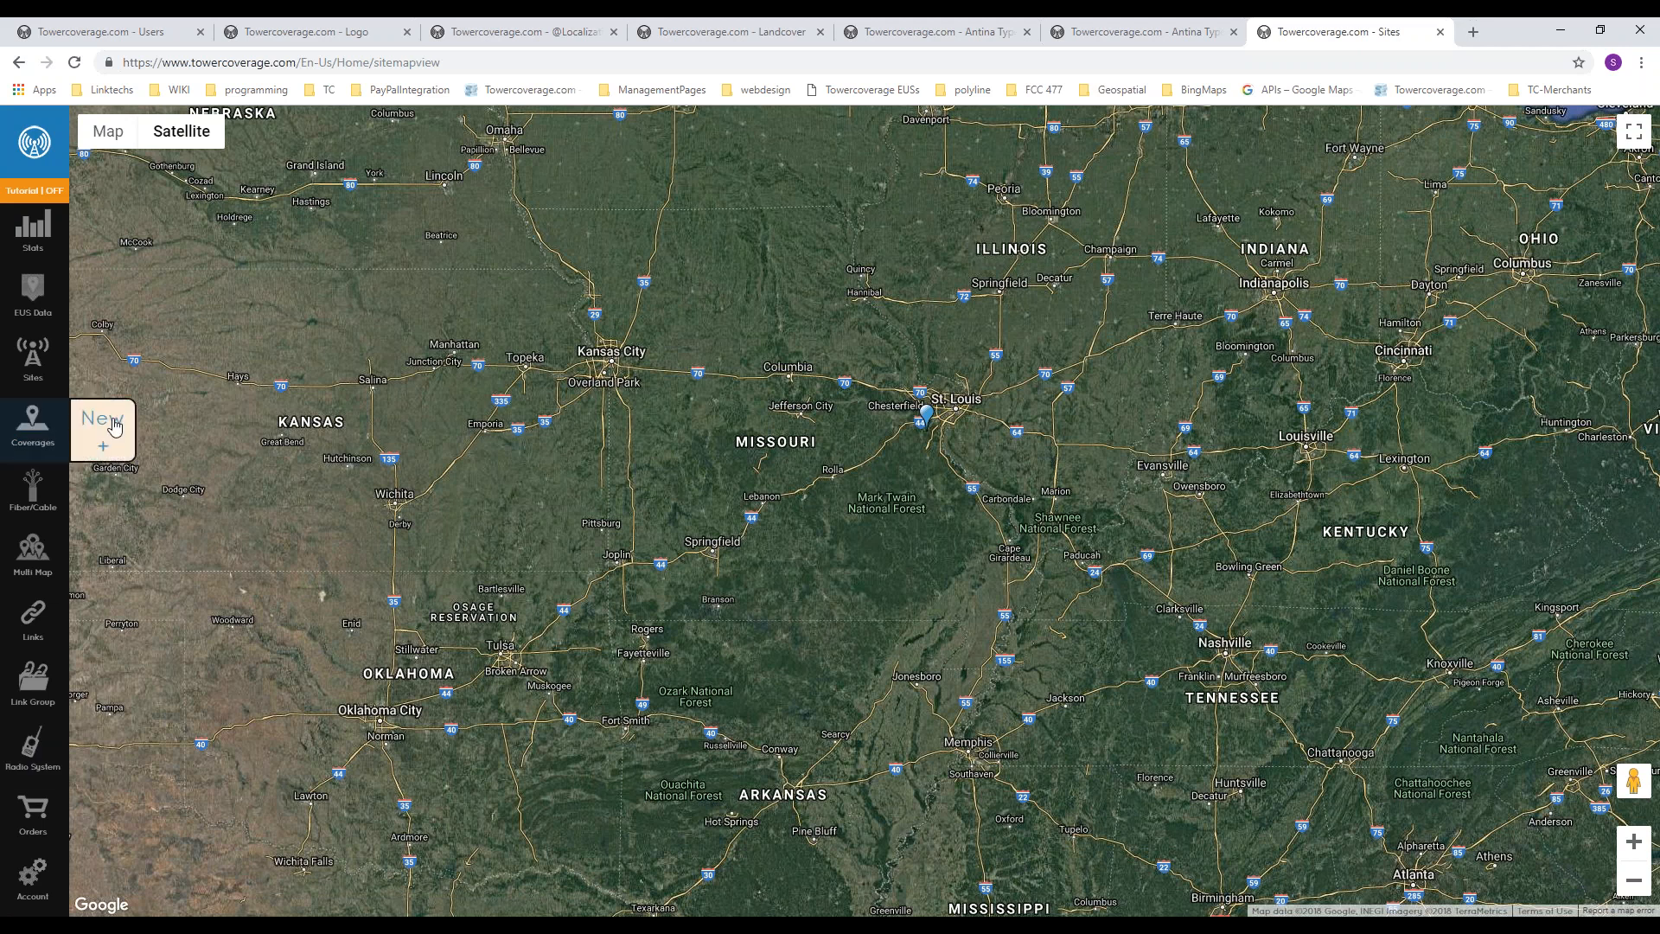
{"action": "left_click", "coordinate": [106, 424]}
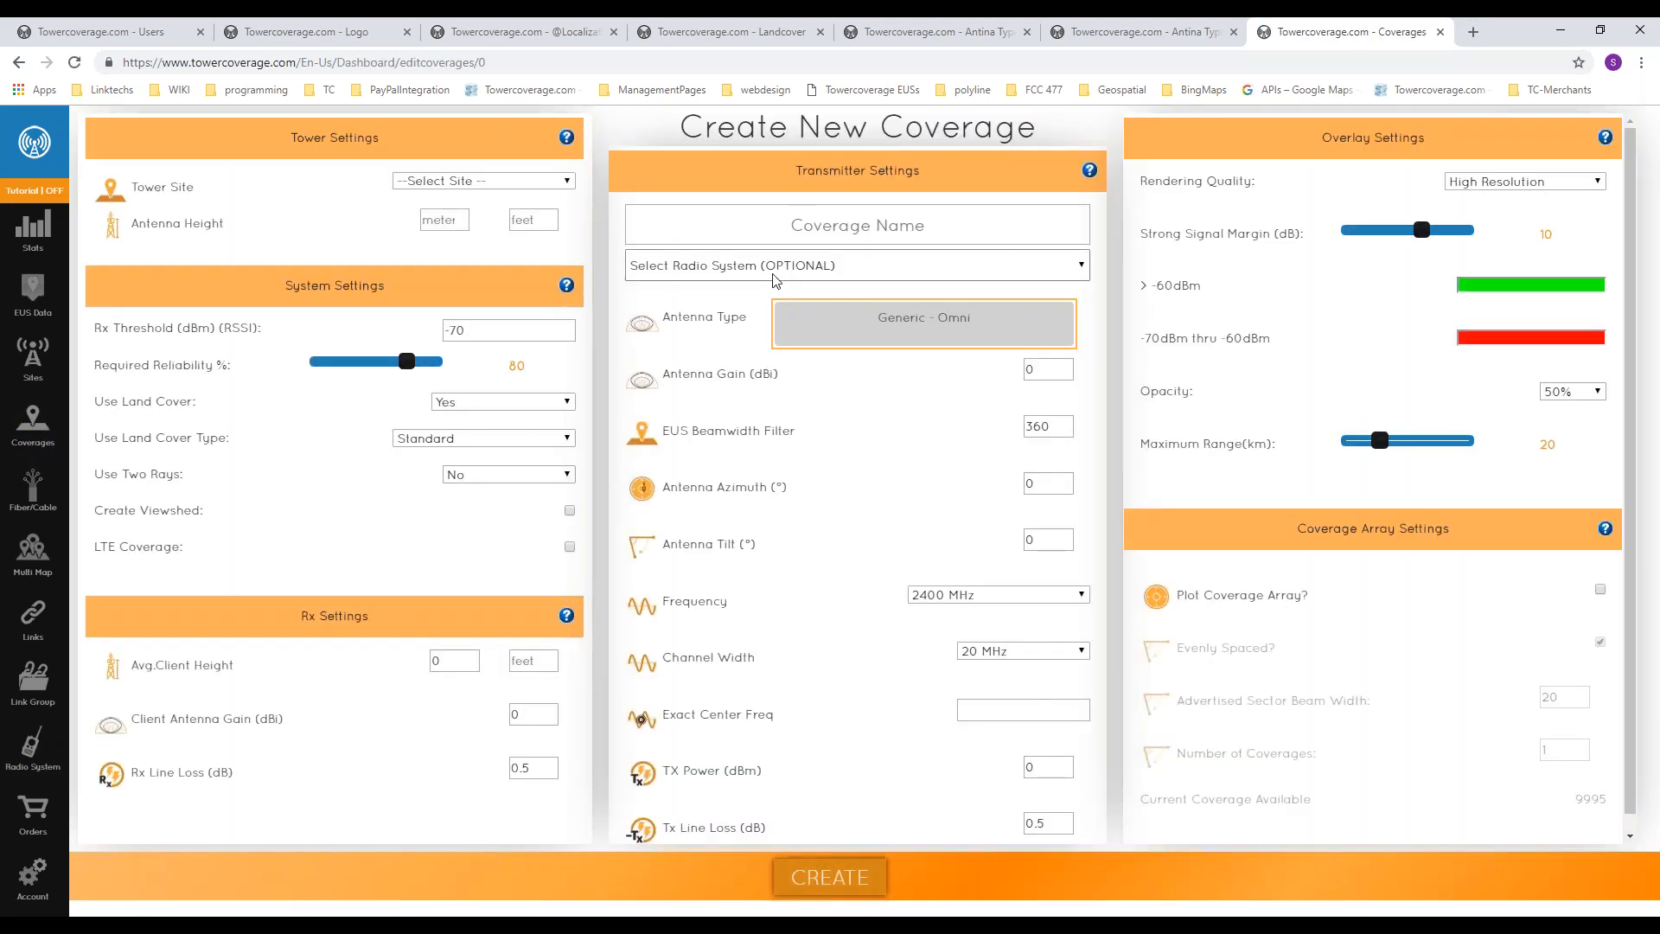
{"action": "left_click", "coordinate": [768, 265]}
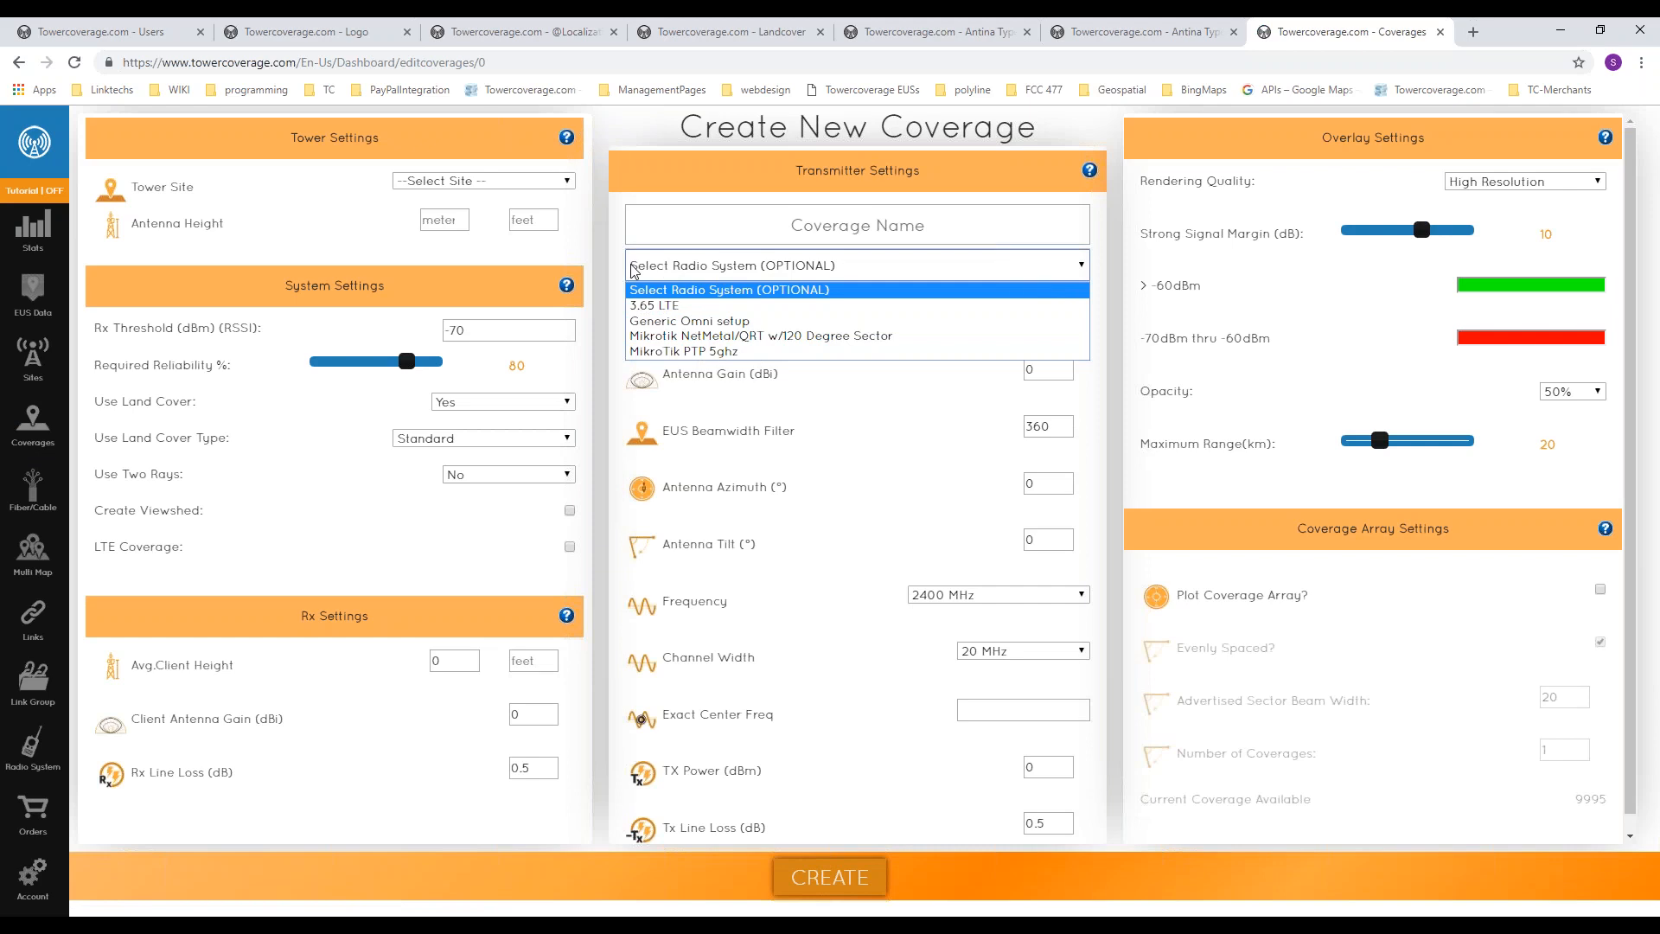
{"action": "left_click", "coordinate": [827, 271]}
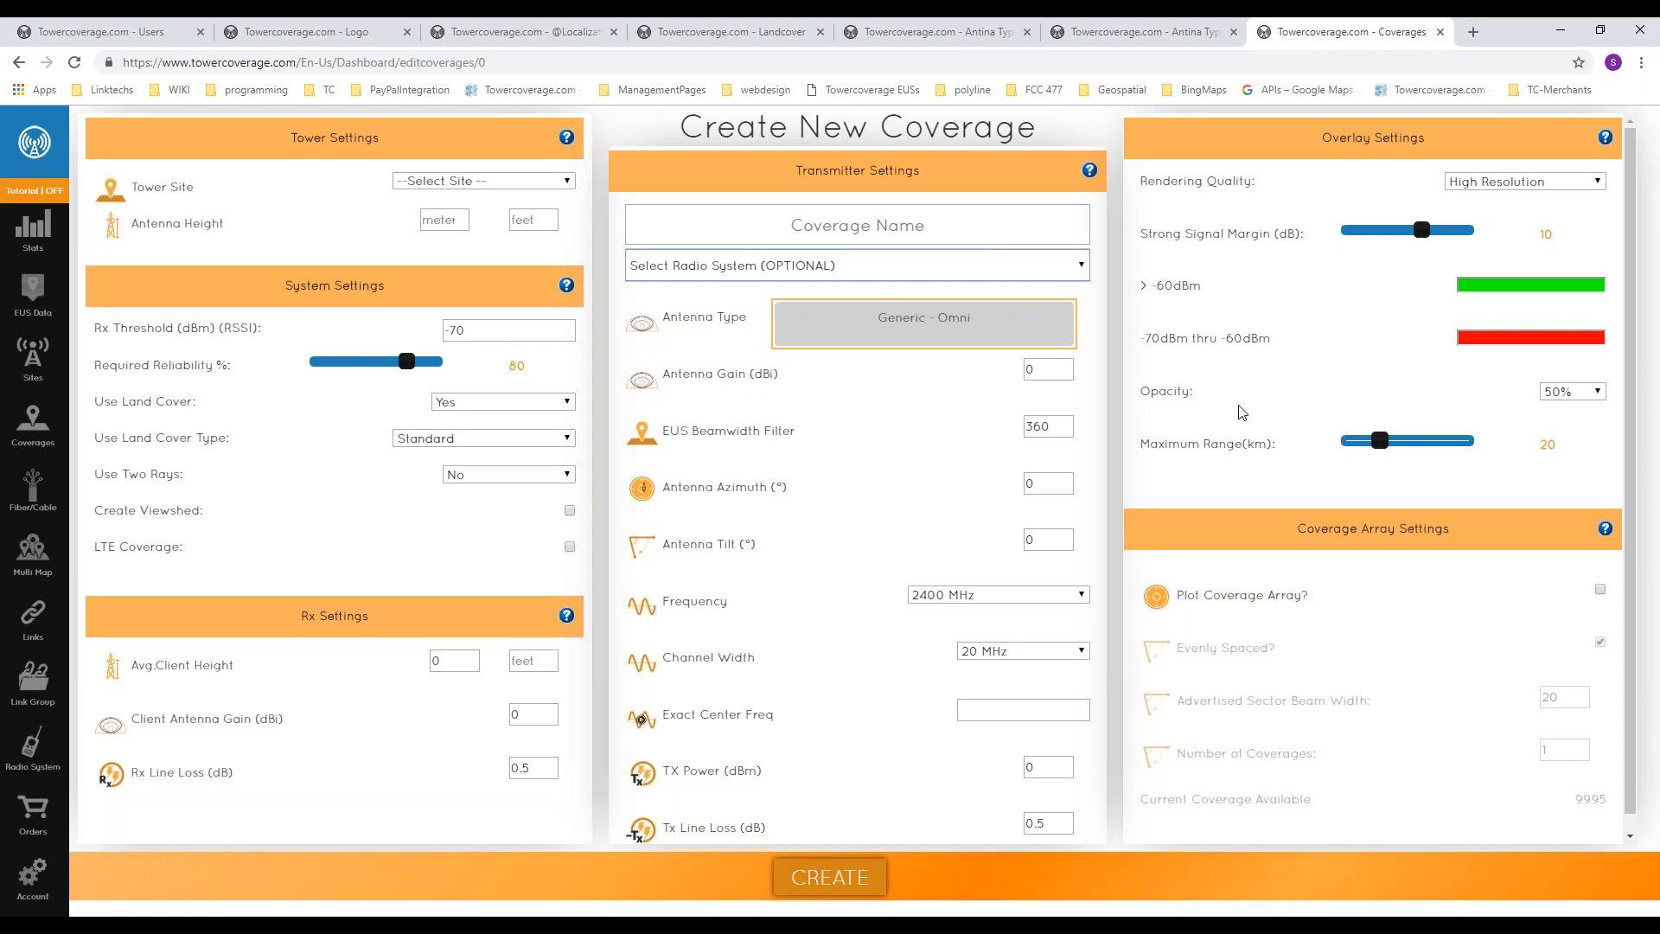
Step: Choose LTI Dittmer as the coverage's tower site and clear its antenna height in meters
{"action": "left_click", "coordinate": [465, 182]}
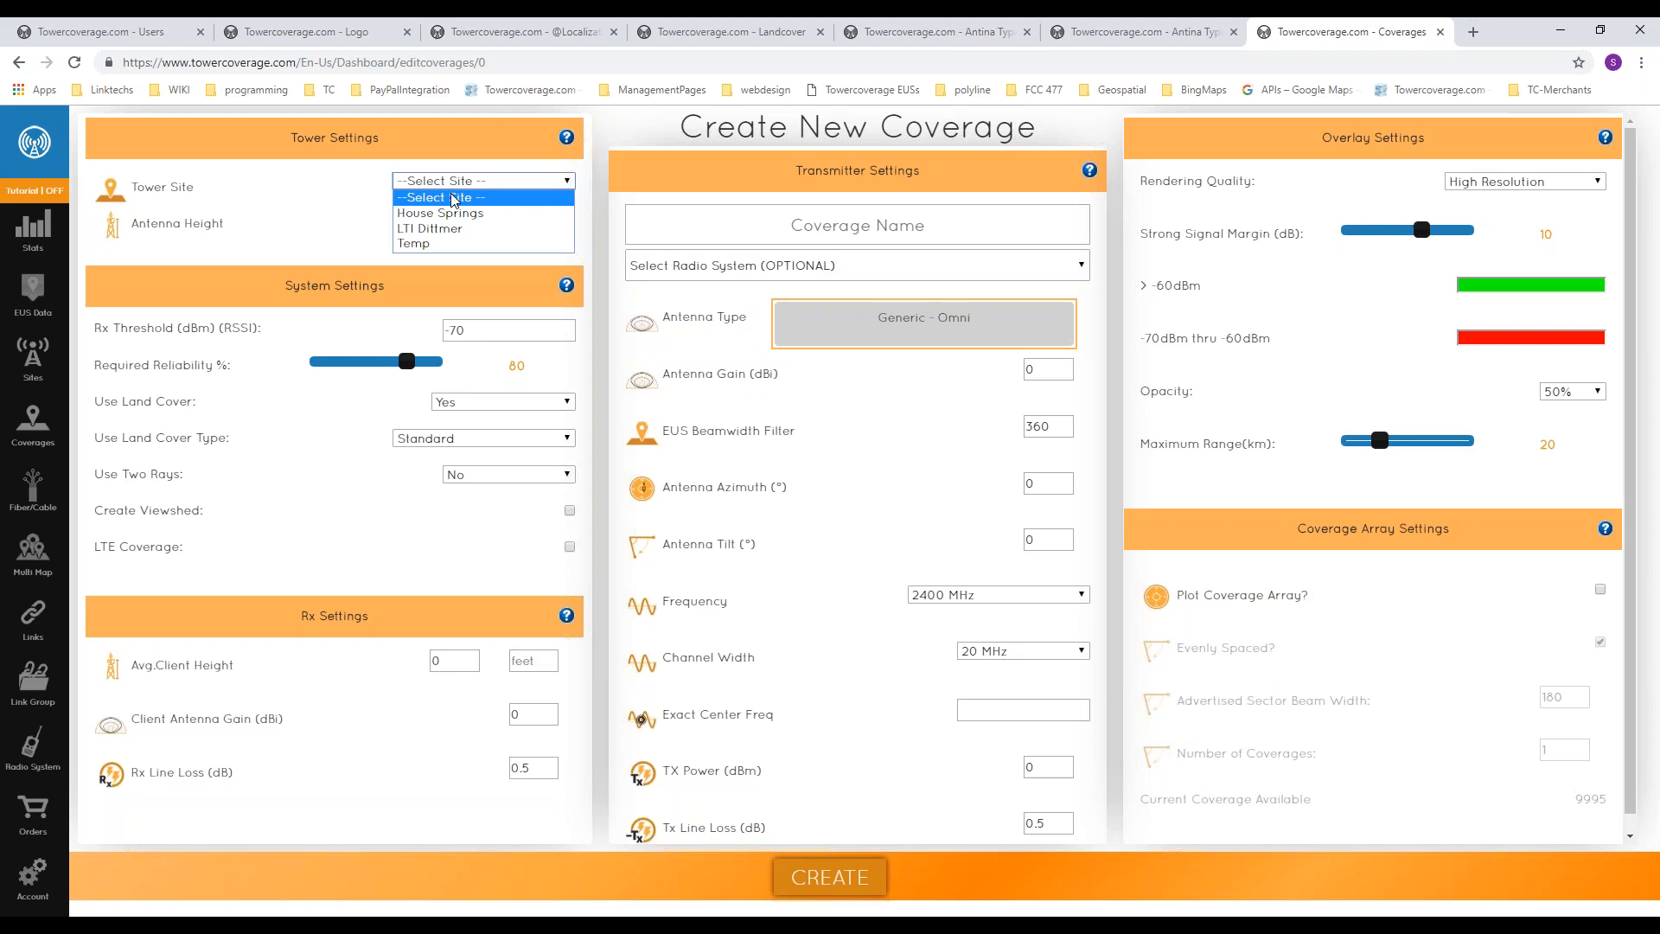
{"action": "left_click", "coordinate": [443, 229]}
{"action": "left_click", "coordinate": [428, 218]}
{"action": "type", "text": "150"}
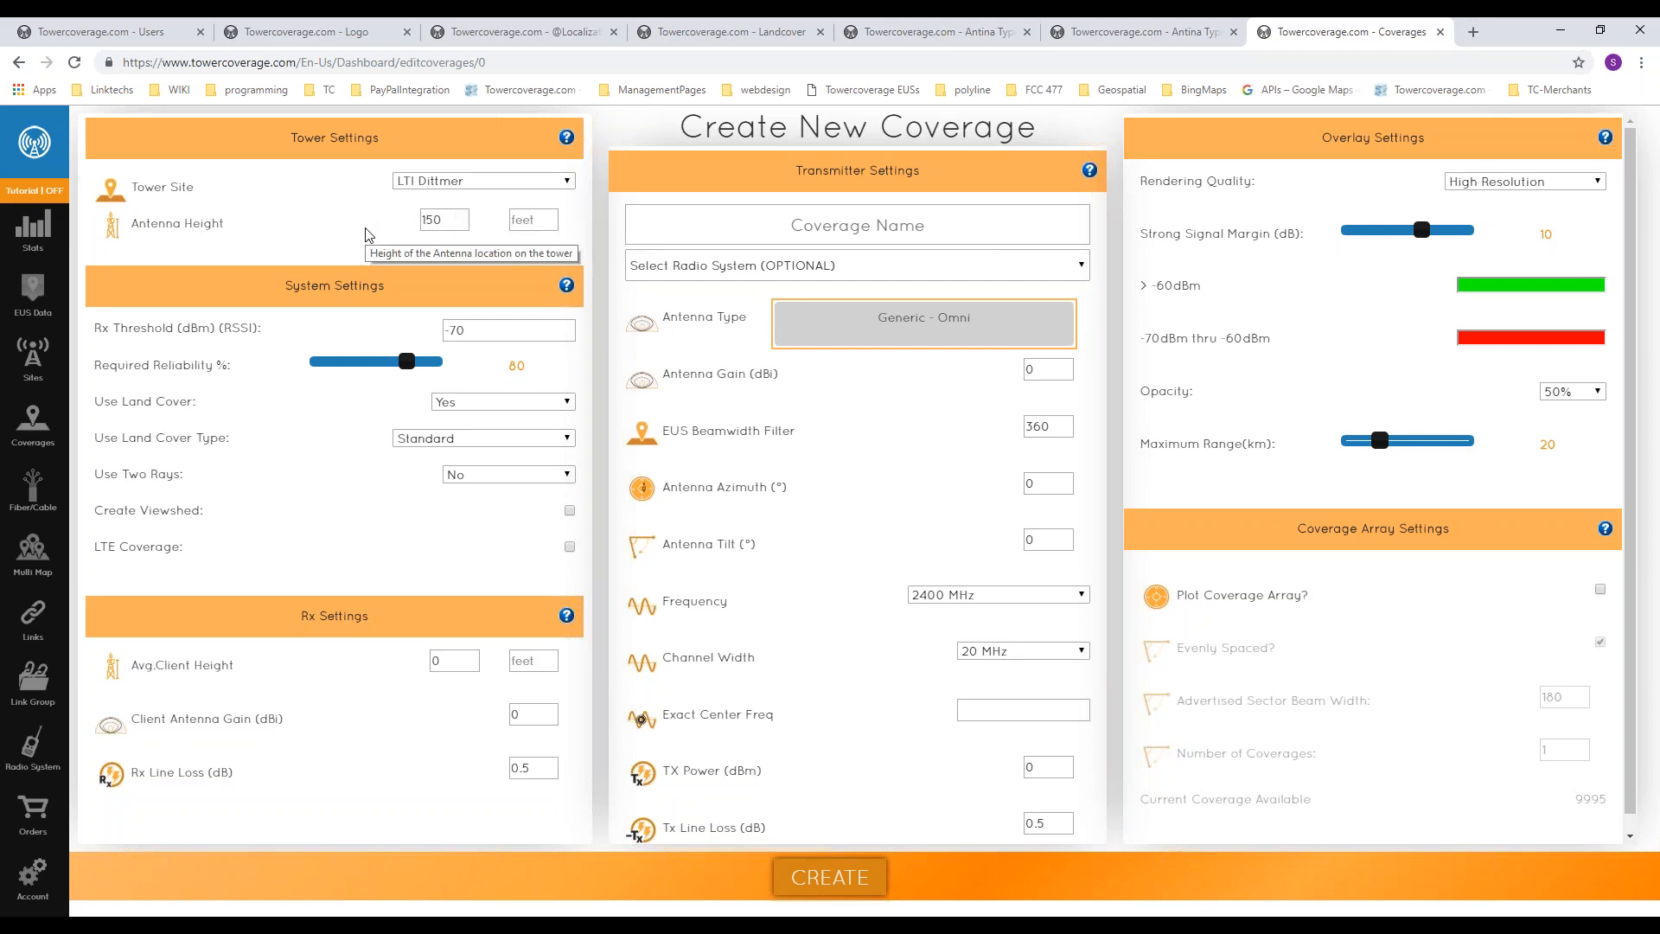
{"action": "double_click", "coordinate": [443, 220]}
{"action": "key", "text": "BackSpace"}
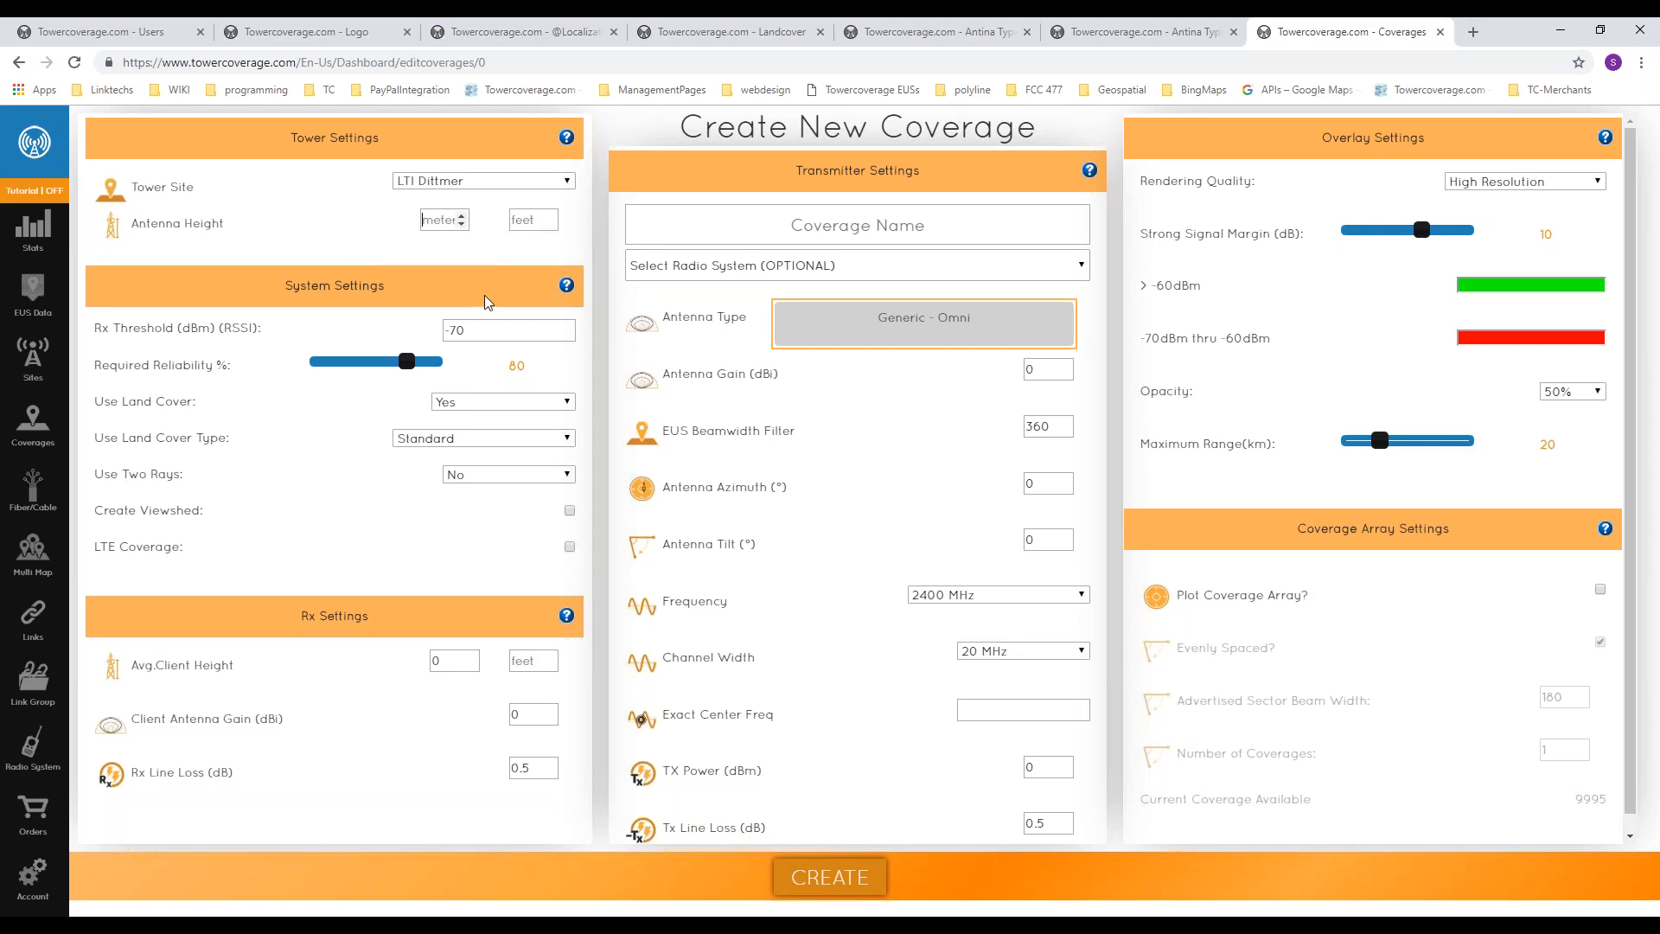
Step: Examine the Rx Threshold (RSSI) field and set the required reliability to 55%
{"action": "double_click", "coordinate": [487, 335]}
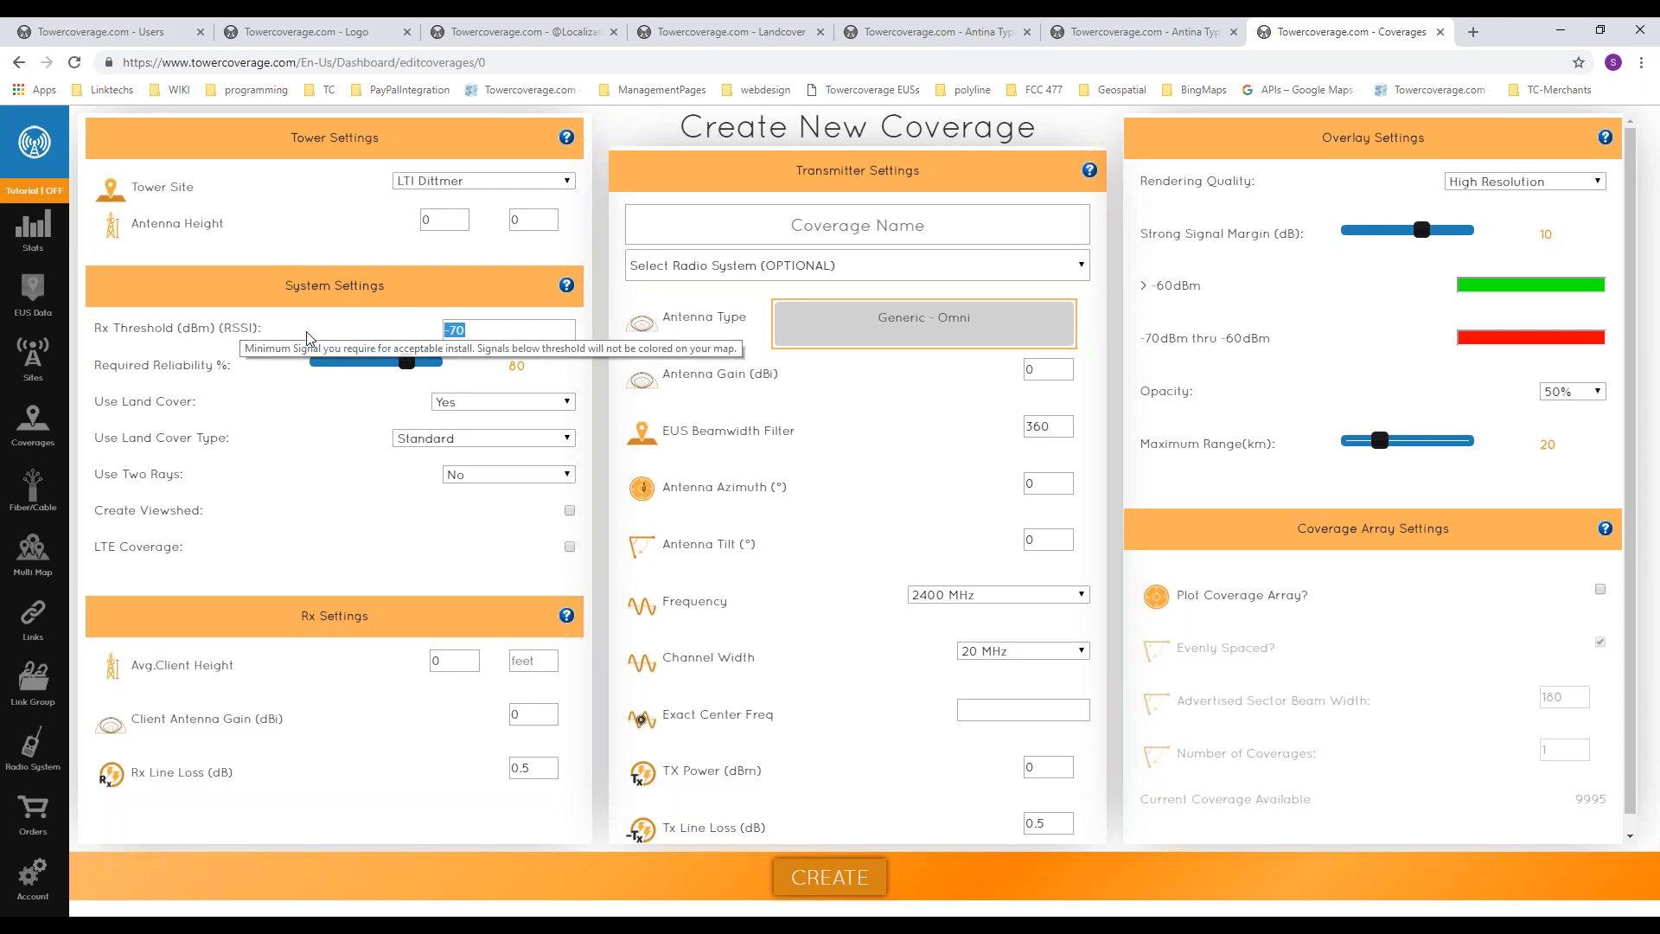
{"action": "left_click", "coordinate": [350, 339]}
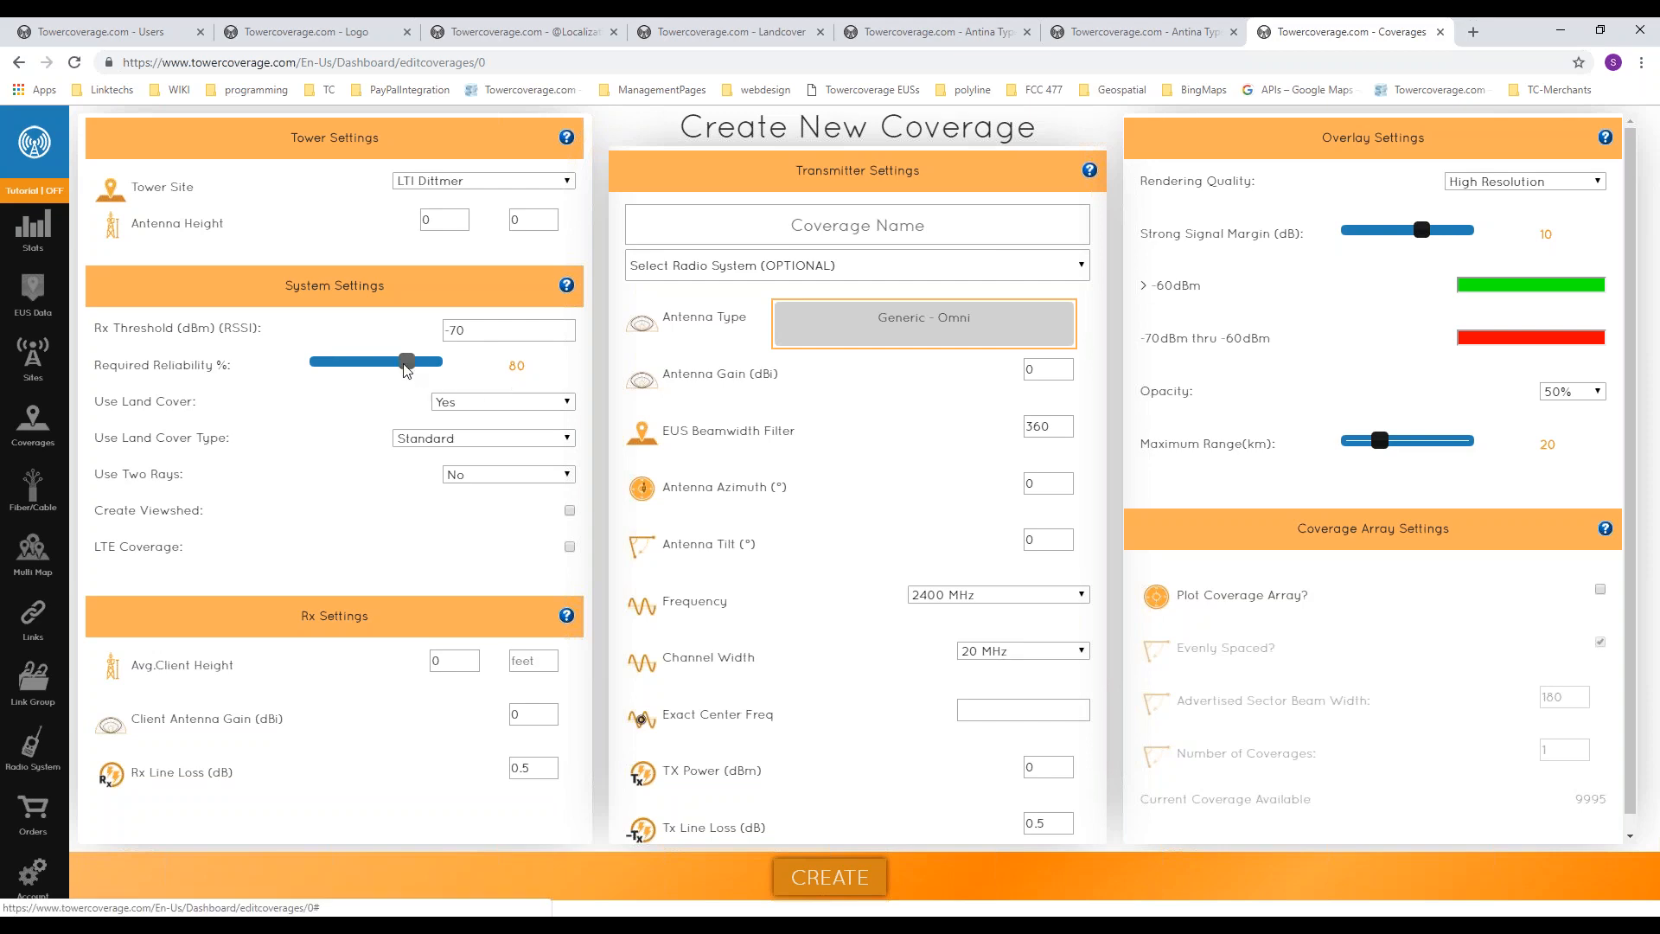
{"action": "mouse_move", "coordinate": [397, 370]}
{"action": "left_mouse_down"}
{"action": "mouse_move", "coordinate": [321, 372]}
{"action": "mouse_move", "coordinate": [369, 373]}
{"action": "left_mouse_up"}
{"action": "left_click_drag", "start_coordinate": [370, 374], "coordinate": [423, 367]}
{"action": "left_click_drag", "start_coordinate": [424, 367], "coordinate": [331, 369]}
{"action": "left_click", "coordinate": [340, 428]}
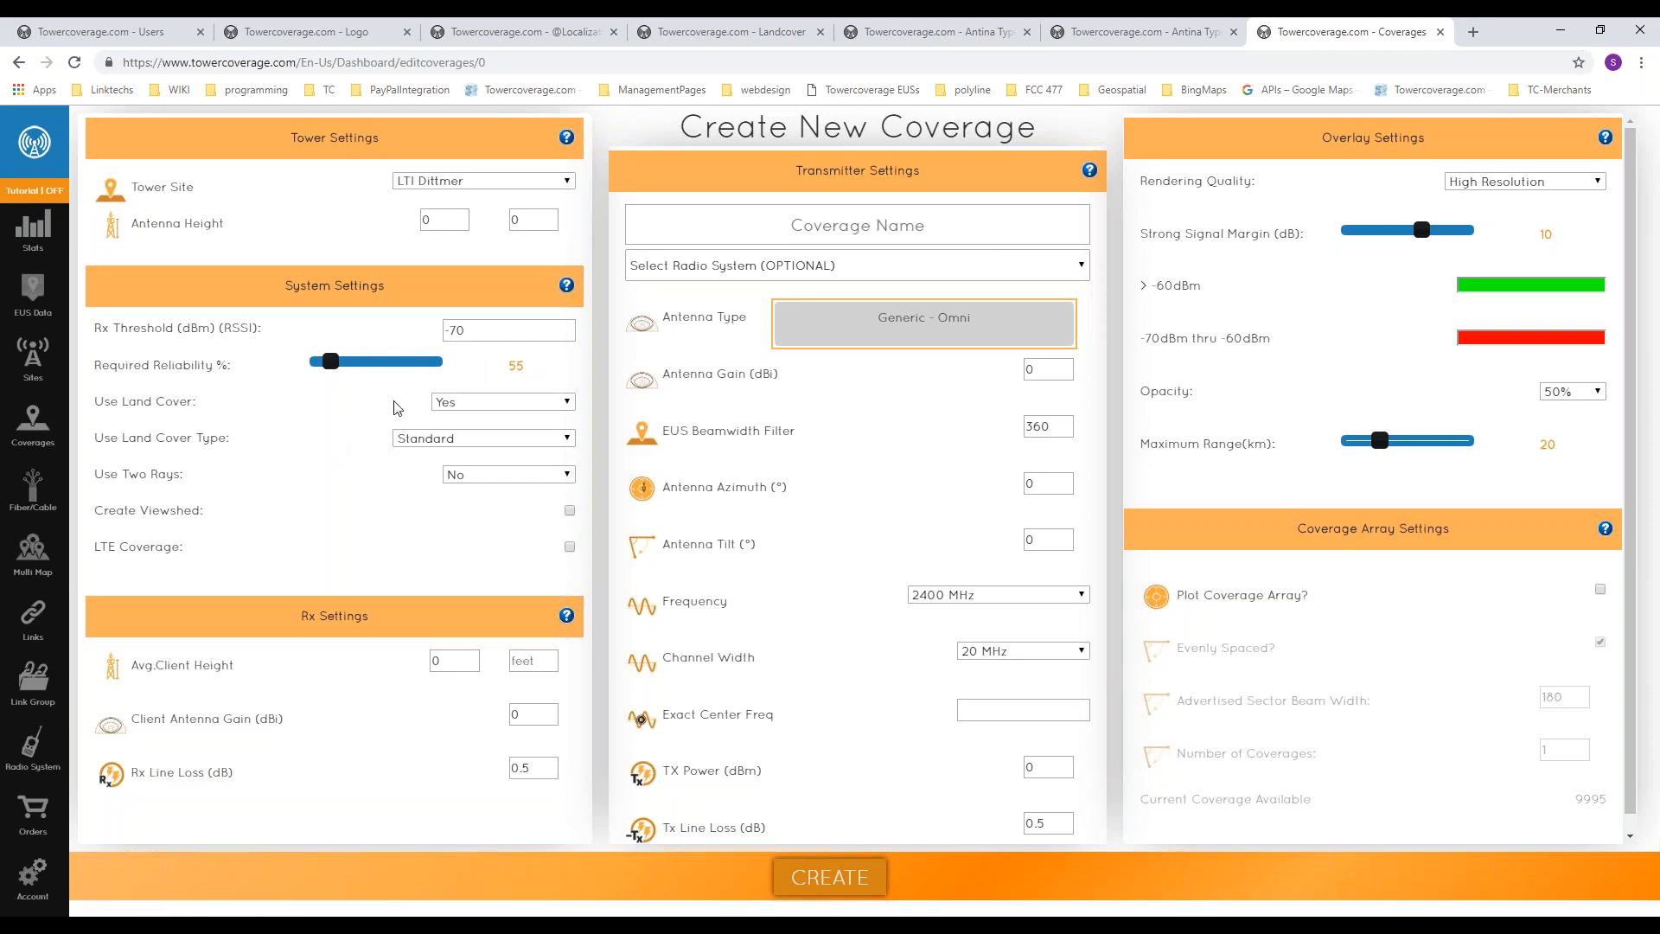
Step: Look at the Use Land Cover choices and try the Example 50 percent land cover type, returning it to Standard
{"action": "left_click", "coordinate": [473, 410]}
{"action": "left_click", "coordinate": [463, 433]}
{"action": "left_click", "coordinate": [472, 410]}
{"action": "left_click", "coordinate": [472, 416]}
{"action": "left_click", "coordinate": [450, 451]}
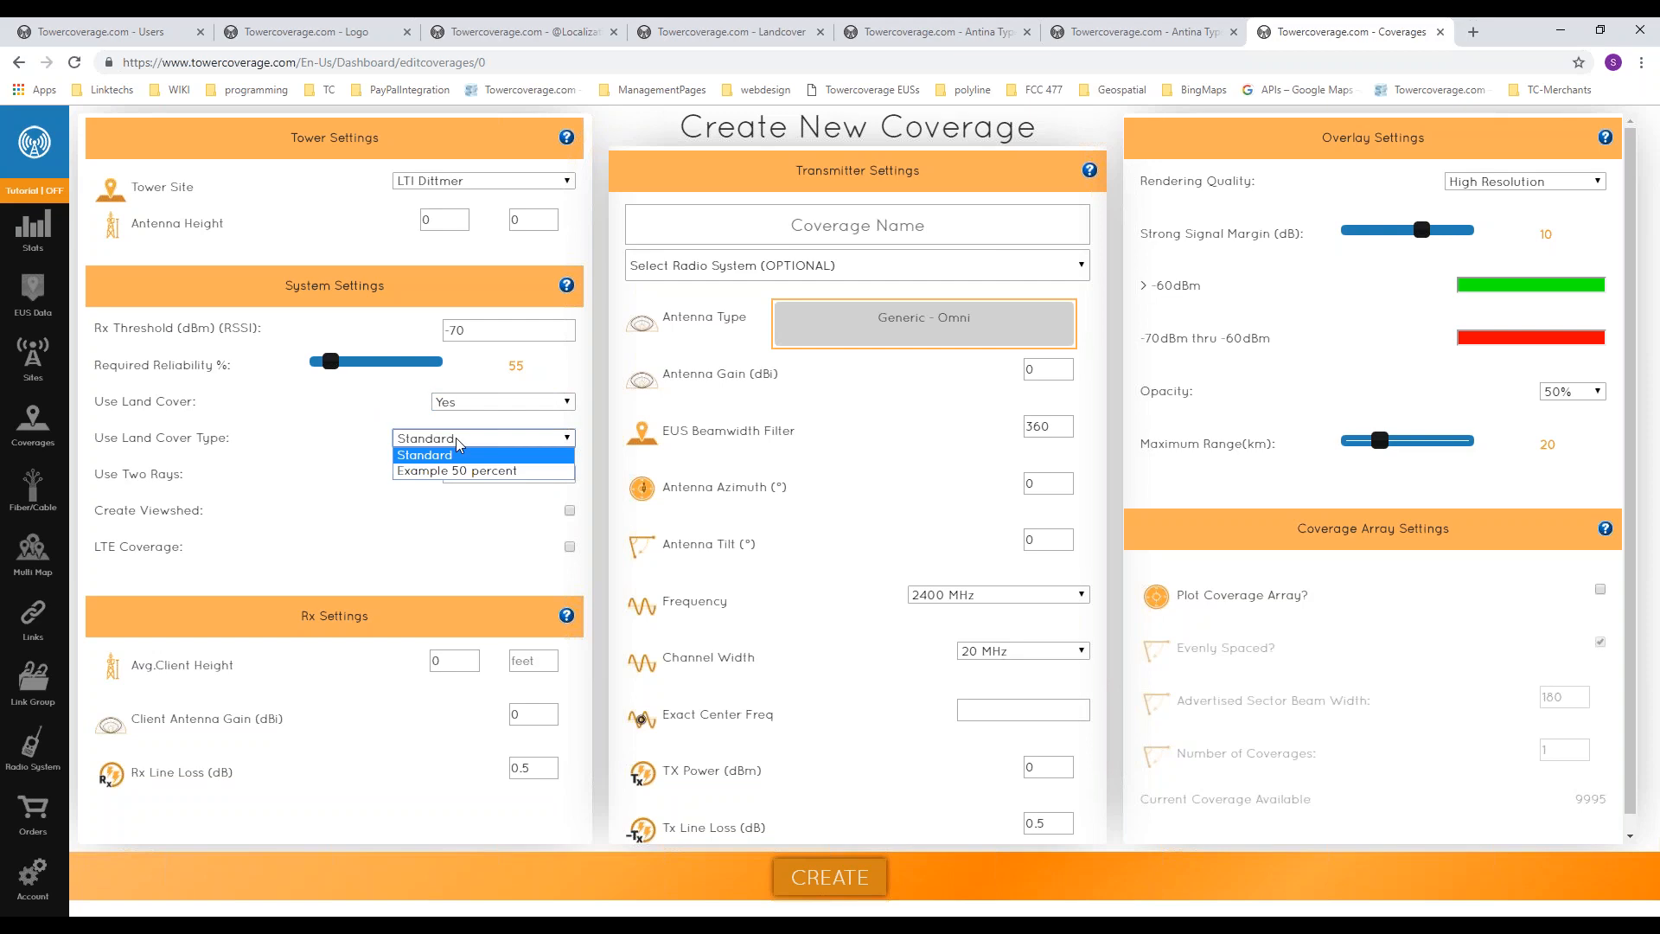
{"action": "left_click", "coordinate": [475, 473]}
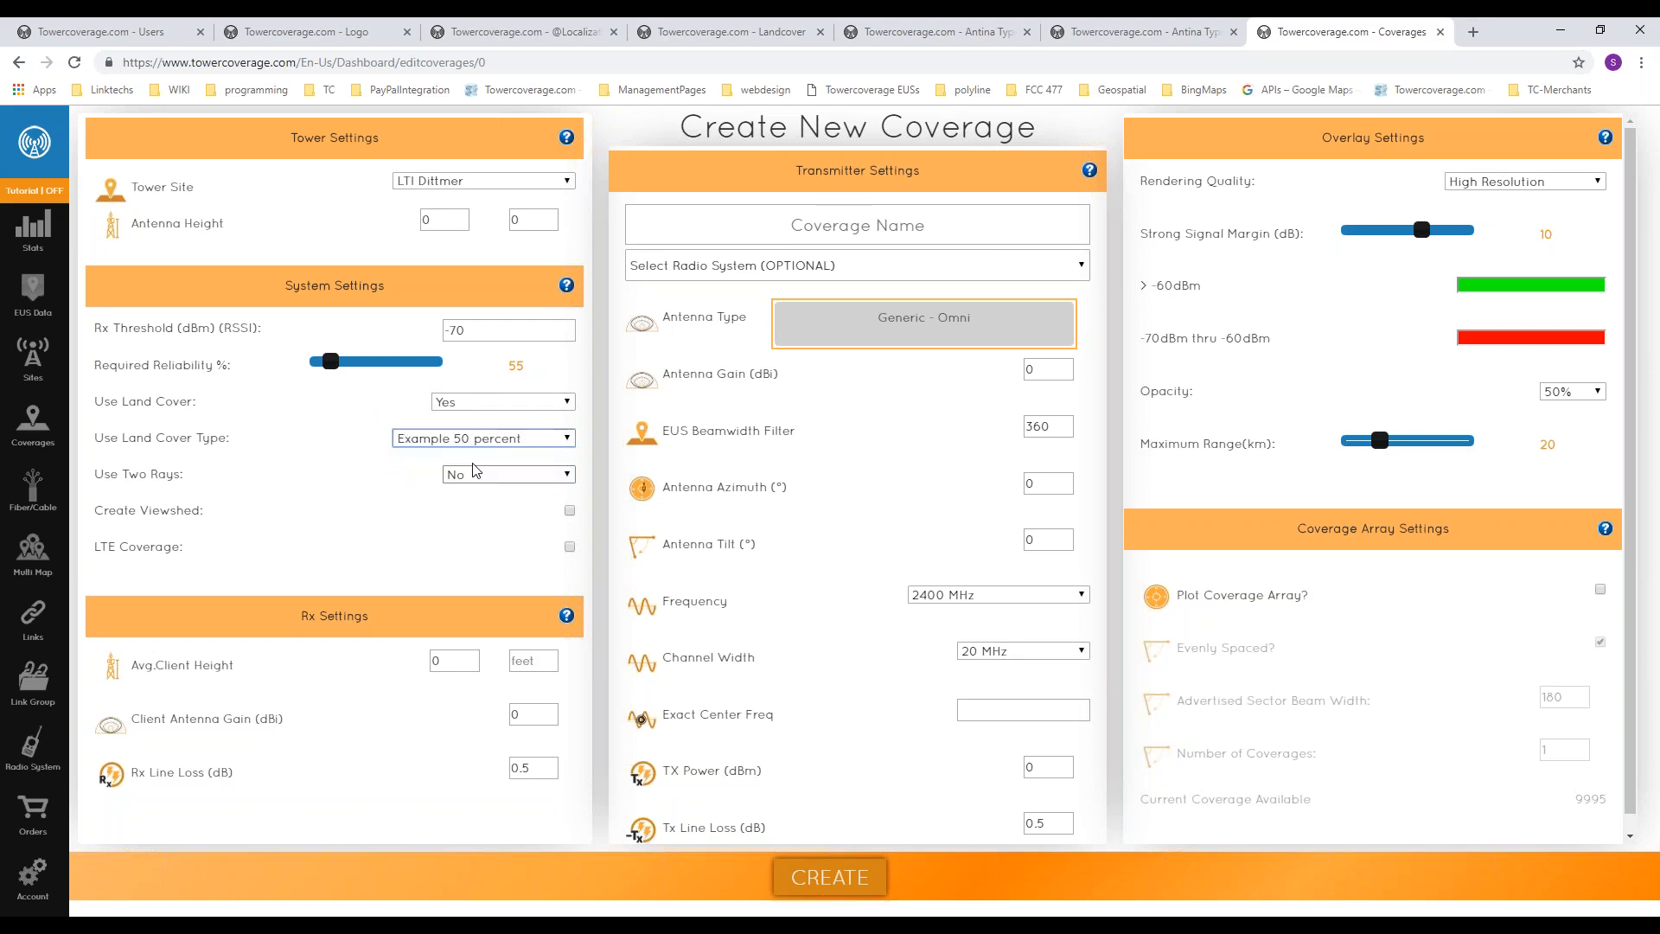
{"action": "left_click", "coordinate": [469, 441]}
{"action": "left_click", "coordinate": [464, 453]}
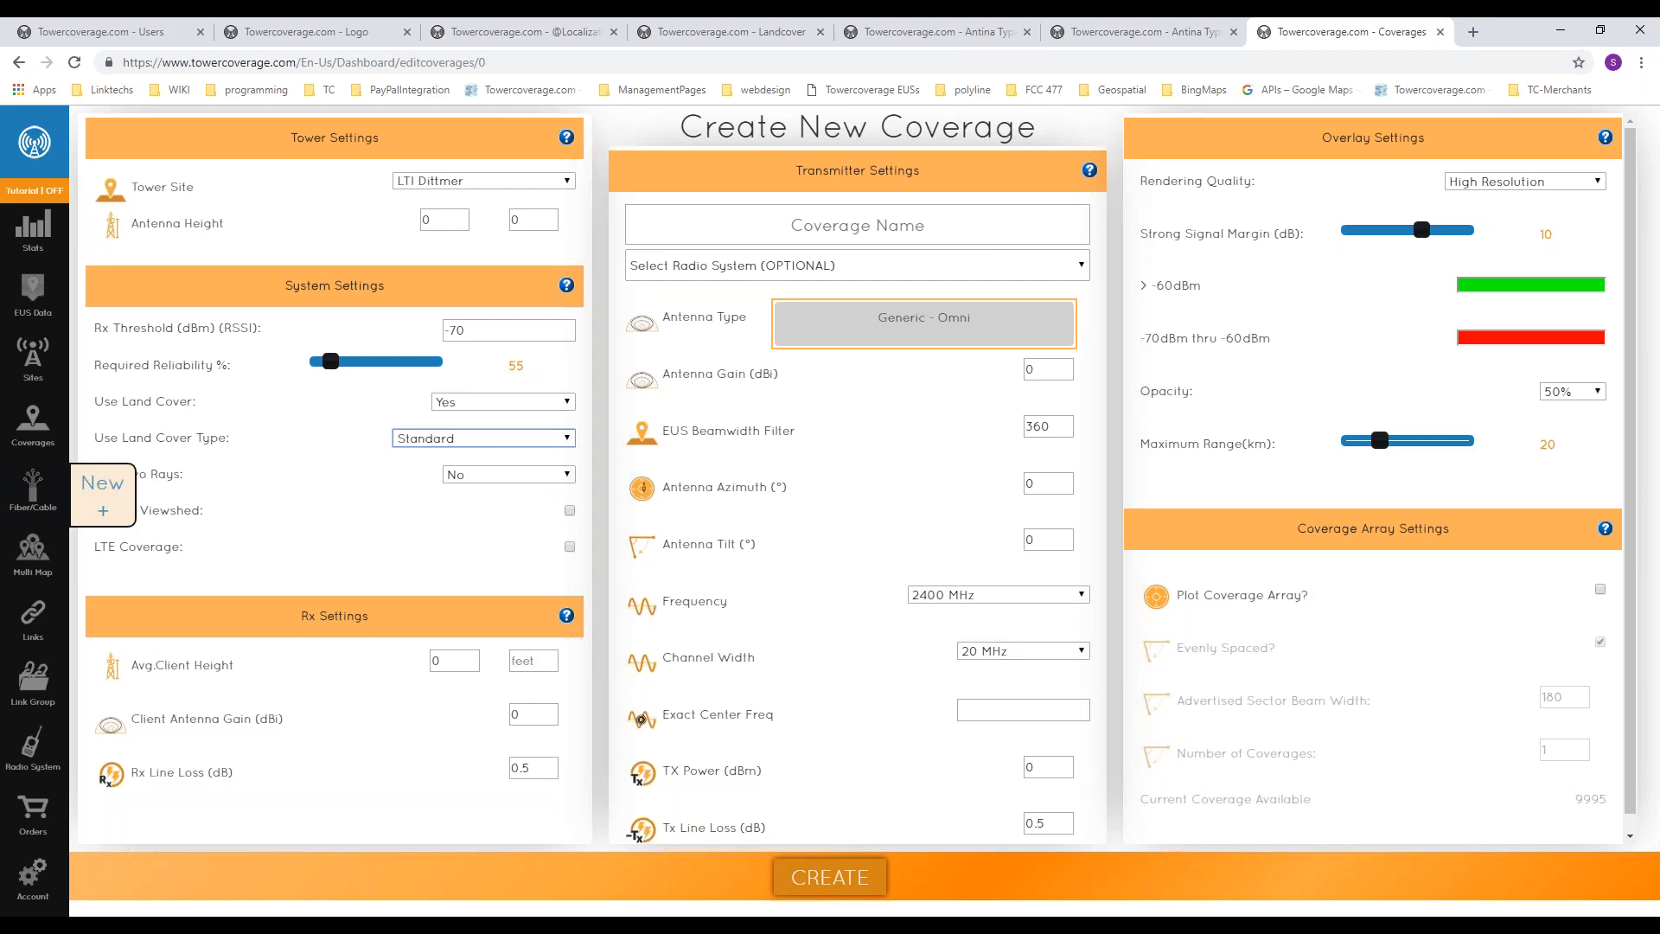
Step: Set Use Two Rays to Yes and enable LTE Coverage, checking the channel width choices
{"action": "left_click", "coordinate": [457, 474]}
{"action": "left_click", "coordinate": [391, 512]}
{"action": "left_click", "coordinate": [457, 474]}
{"action": "left_click", "coordinate": [464, 491]}
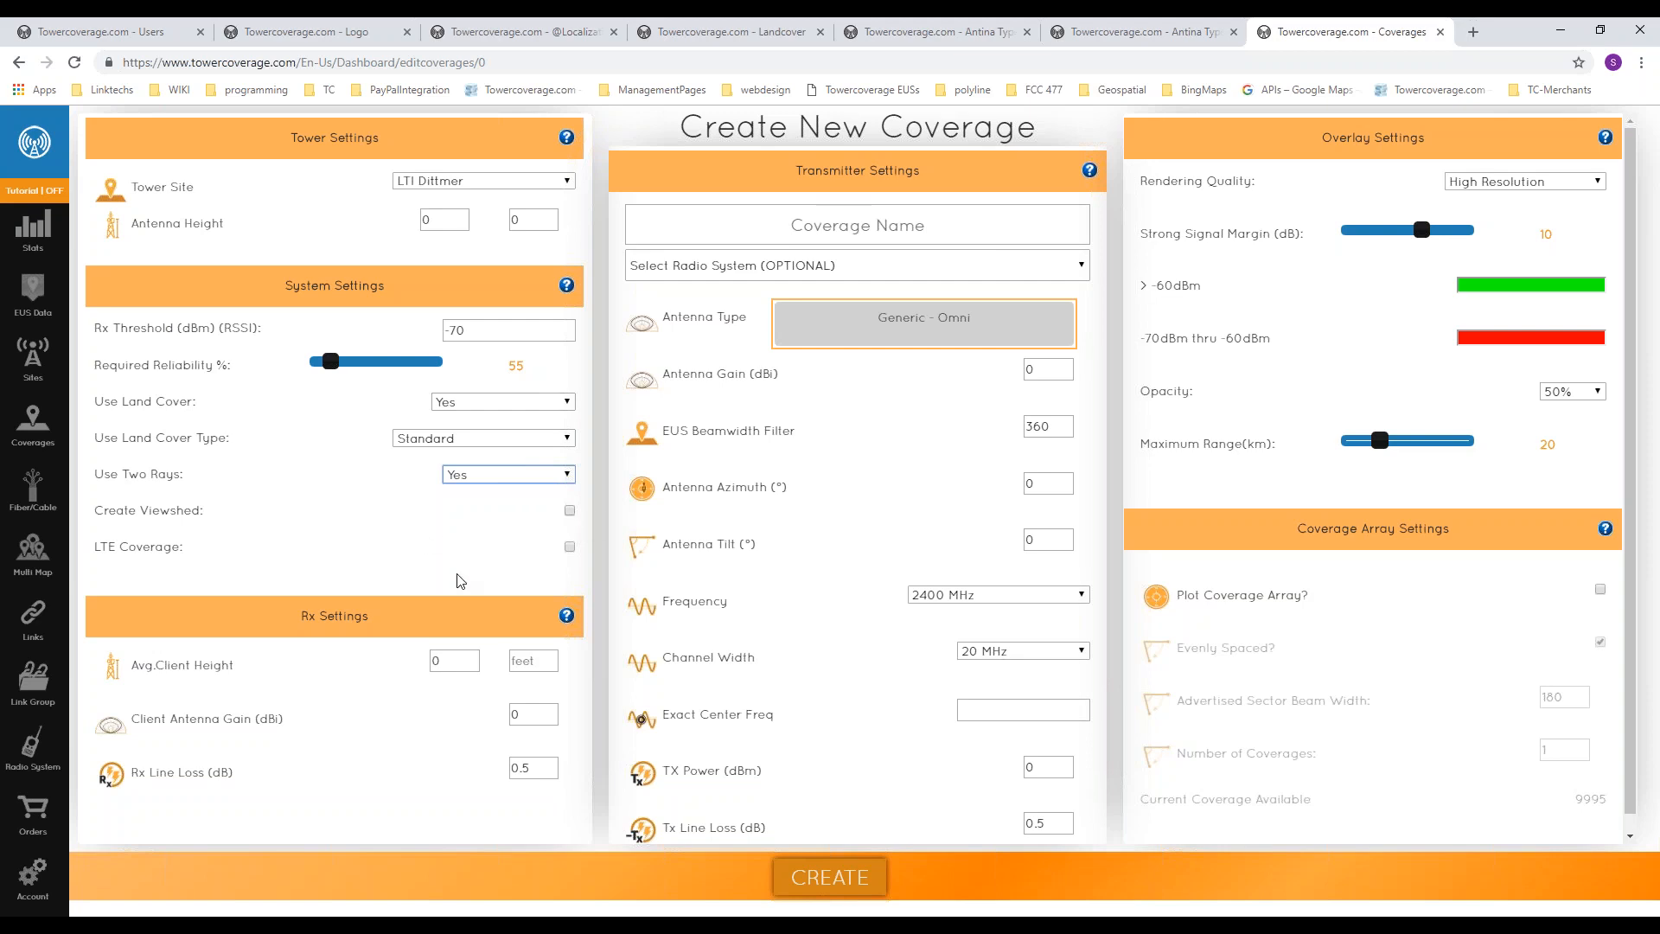
{"action": "left_click", "coordinate": [569, 547]}
{"action": "left_click", "coordinate": [994, 654]}
{"action": "left_click", "coordinate": [994, 655]}
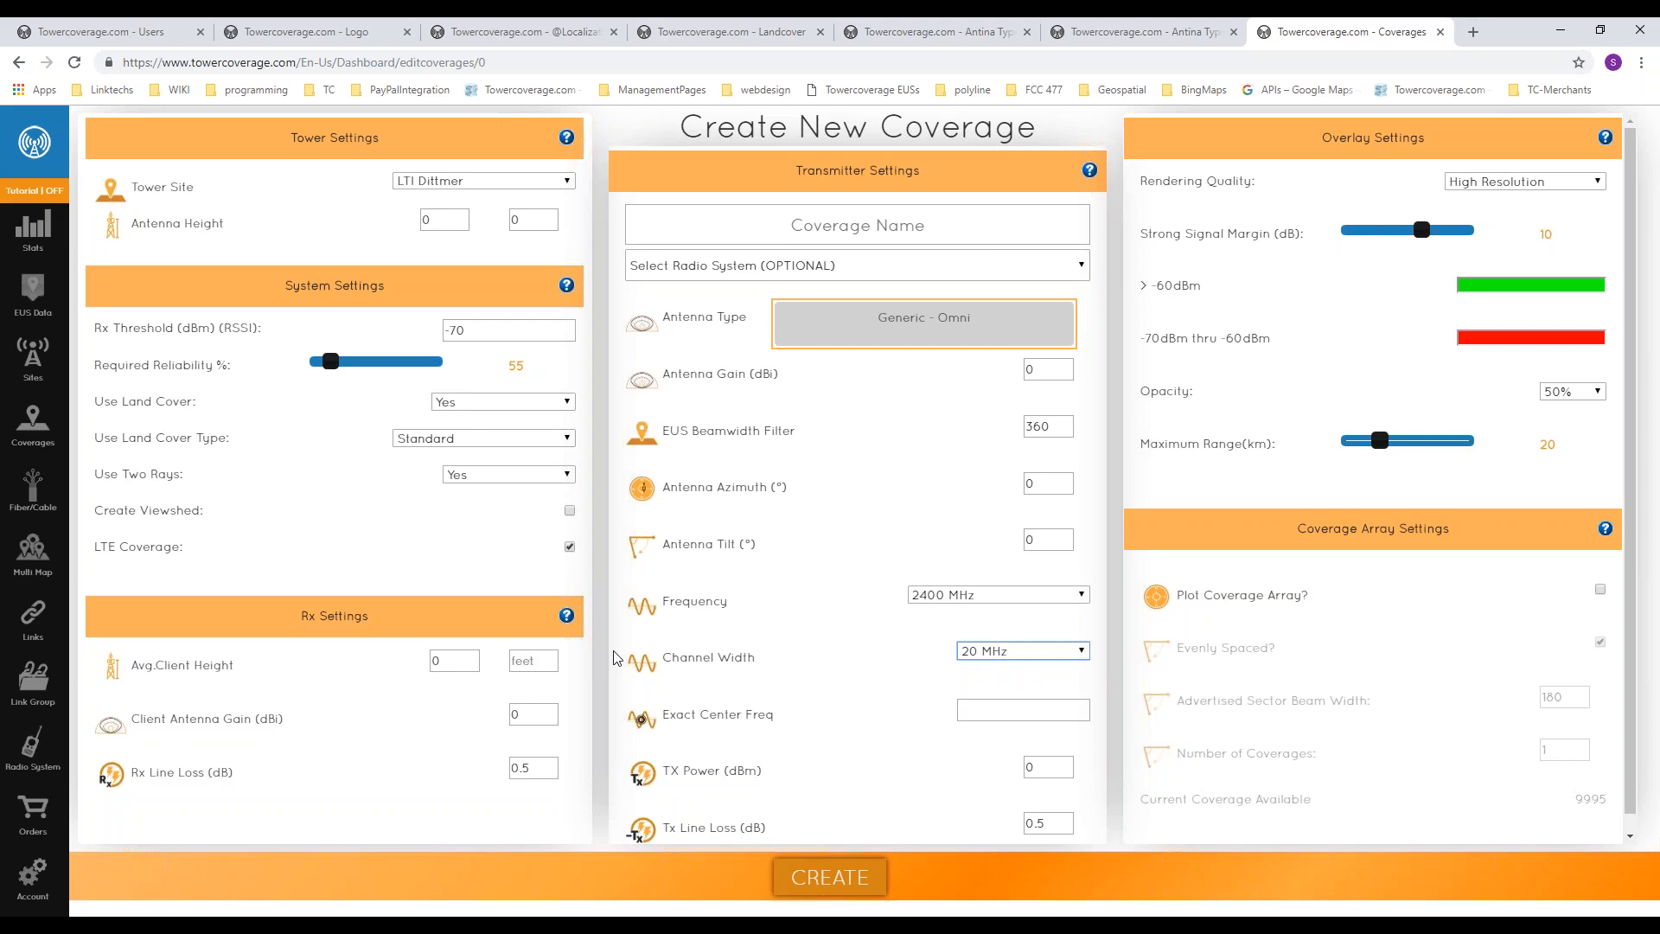
Step: Examine the average client height, client antenna gain and line loss settings of the new coverage
{"action": "left_click", "coordinate": [347, 701]}
{"action": "mouse_move", "coordinate": [448, 717]}
{"action": "mouse_move", "coordinate": [302, 734]}
{"action": "left_click_drag", "start_coordinate": [967, 835], "coordinate": [610, 828]}
{"action": "left_click", "coordinate": [348, 814]}
Step: Choose Generic - 60 Degree x 8 Sectors as the antenna type and examine the antenna gain and TX power fields
{"action": "left_click", "coordinate": [895, 328]}
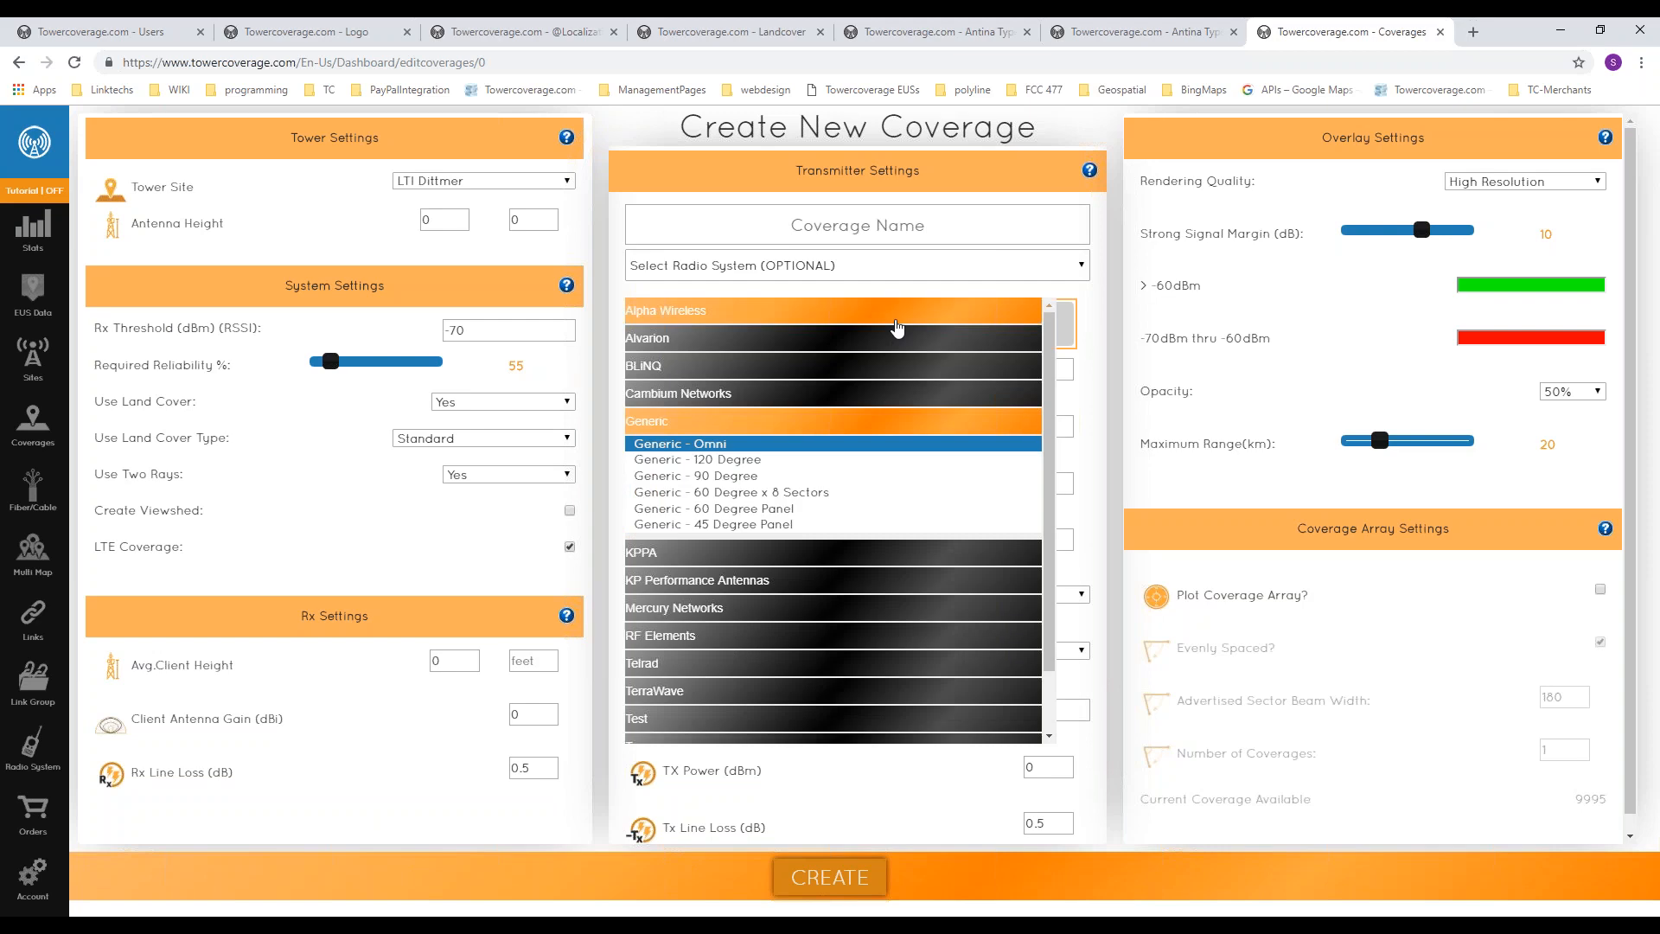
{"action": "scroll", "coordinate": [863, 450], "scroll_direction": "down", "scroll_amount": 1}
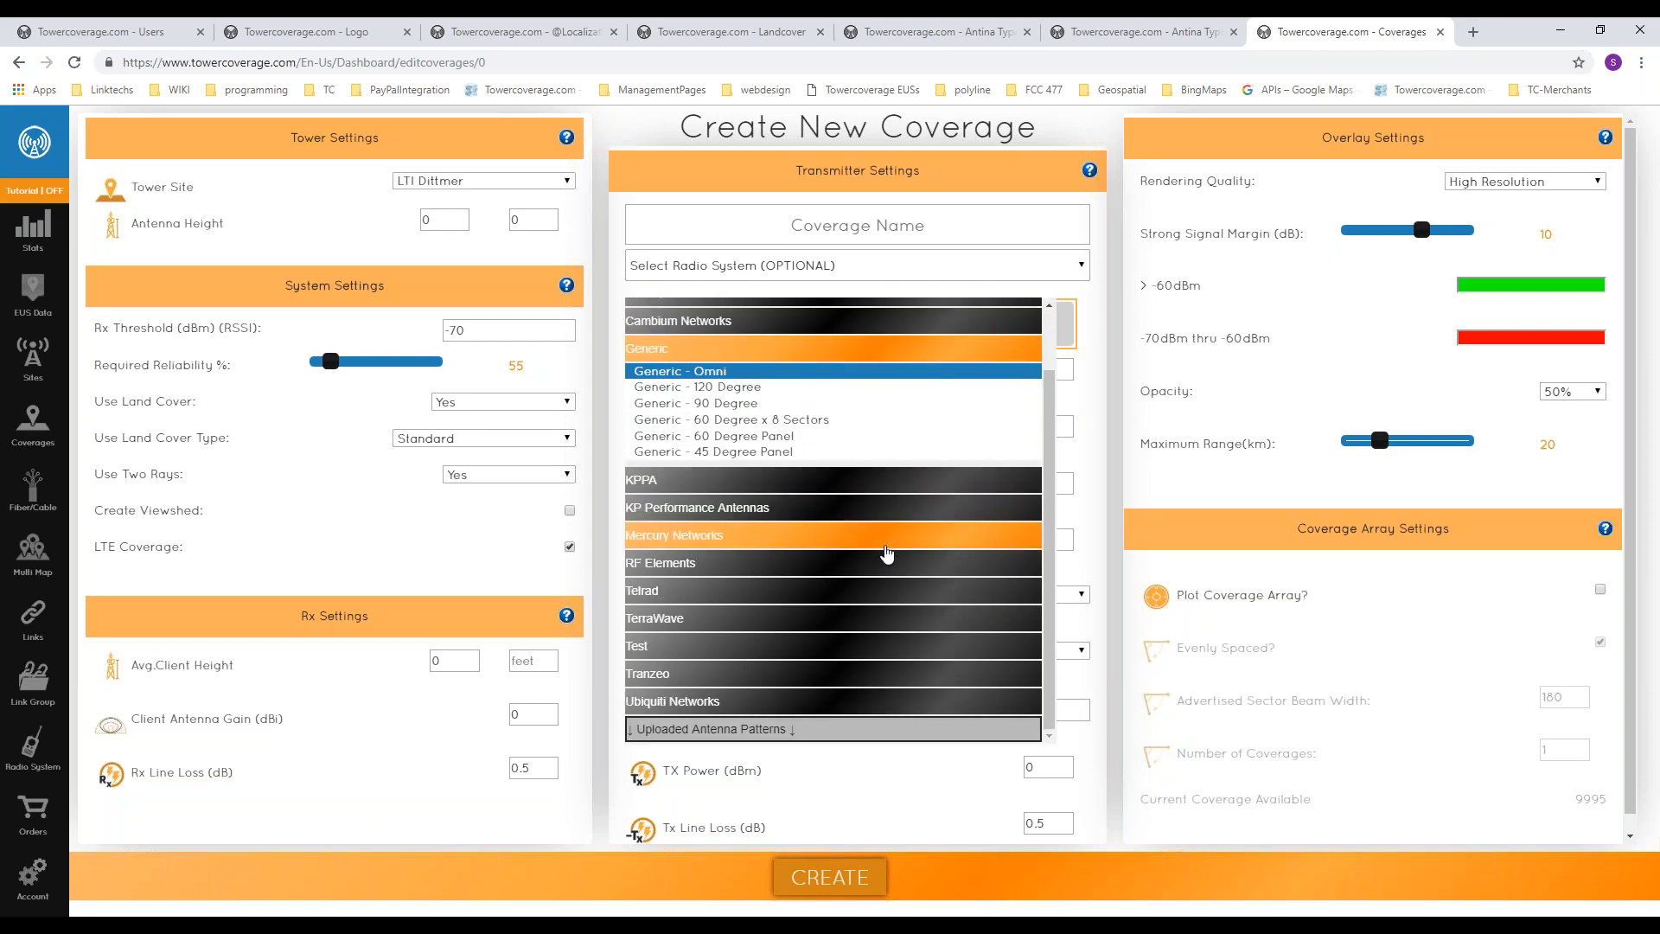
{"action": "scroll", "coordinate": [804, 432], "scroll_direction": "up", "scroll_amount": 1}
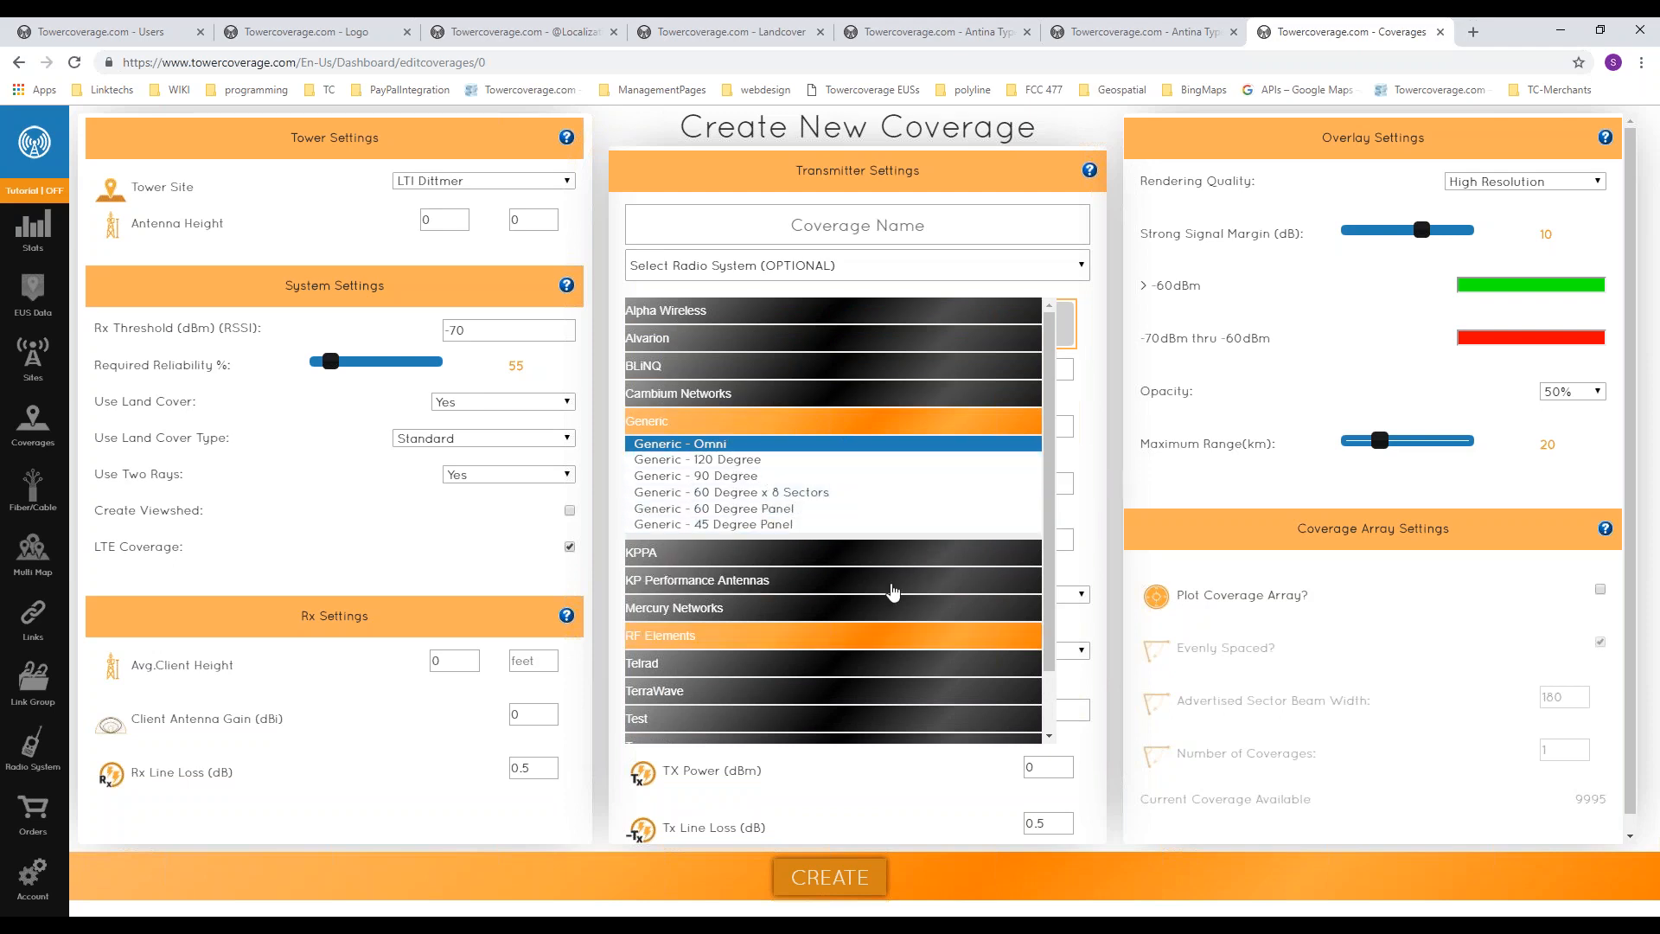
{"action": "scroll", "coordinate": [828, 711], "scroll_direction": "down", "scroll_amount": 1}
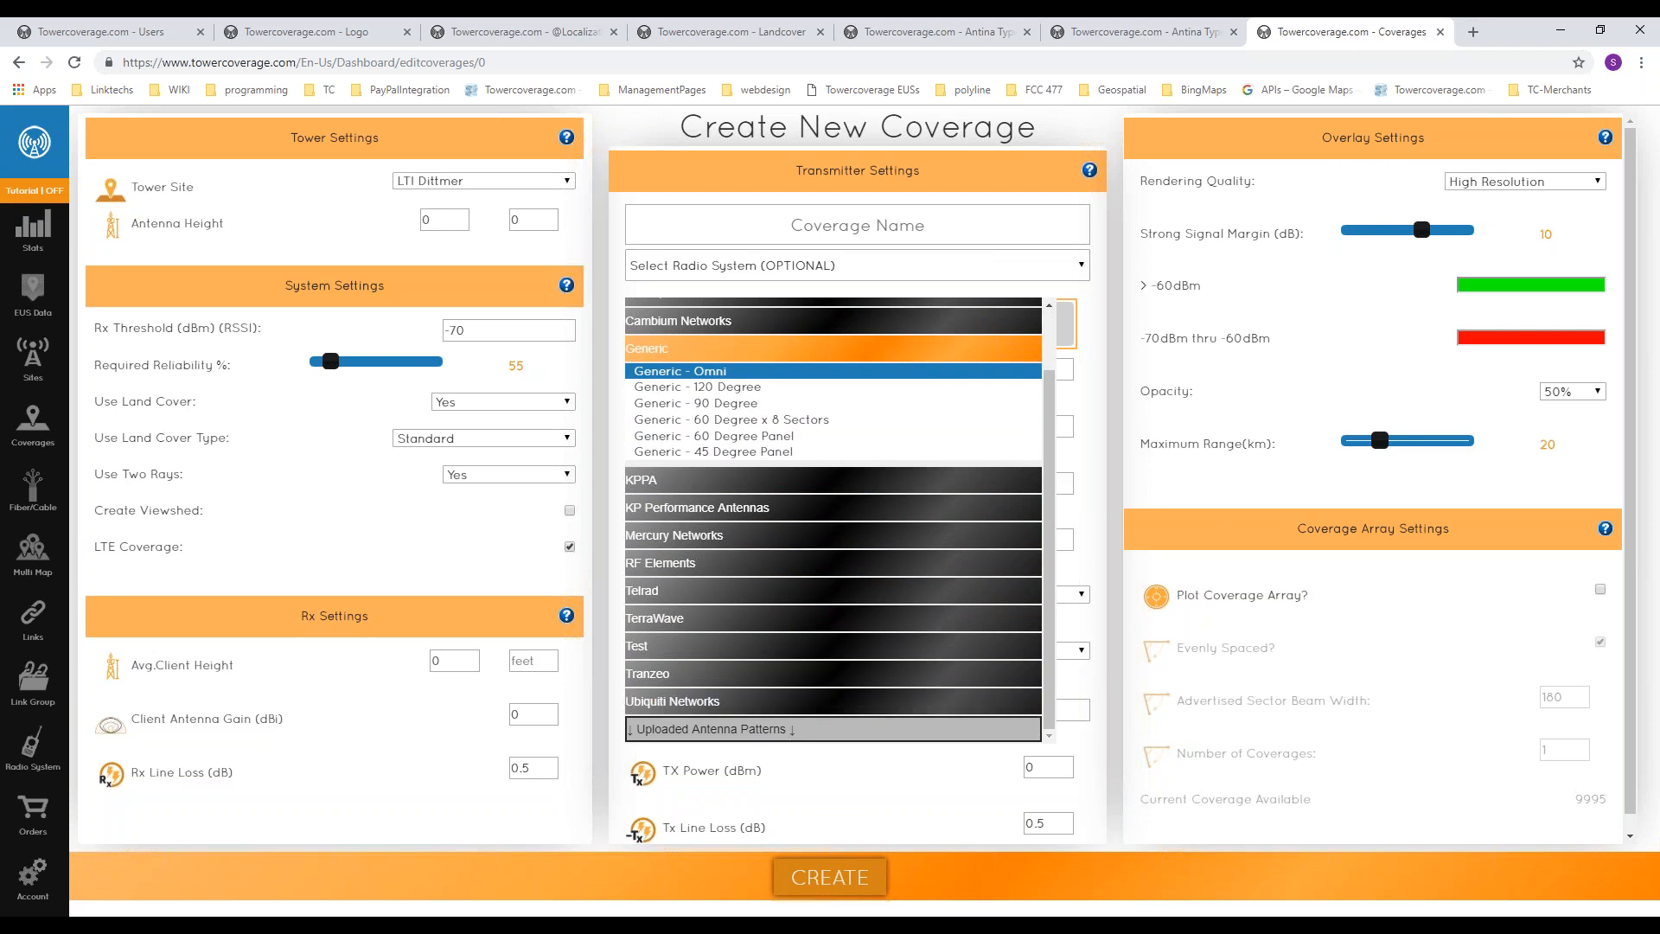
{"action": "left_click", "coordinate": [779, 420]}
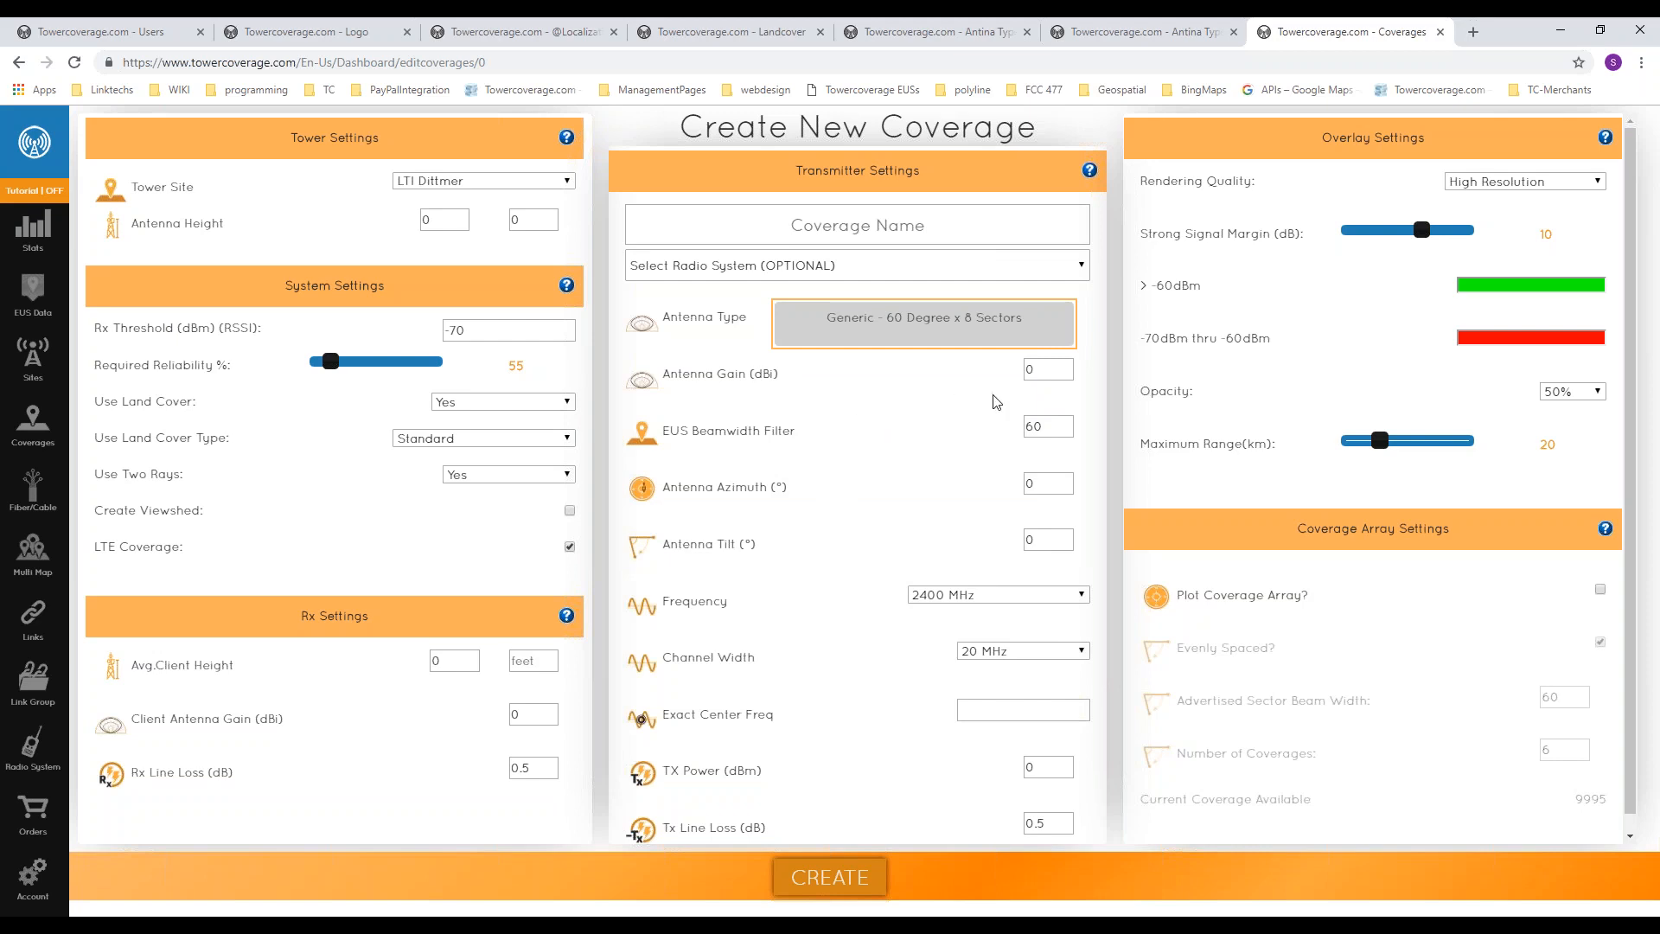
{"action": "double_click", "coordinate": [1041, 370]}
{"action": "left_click", "coordinate": [1030, 768]}
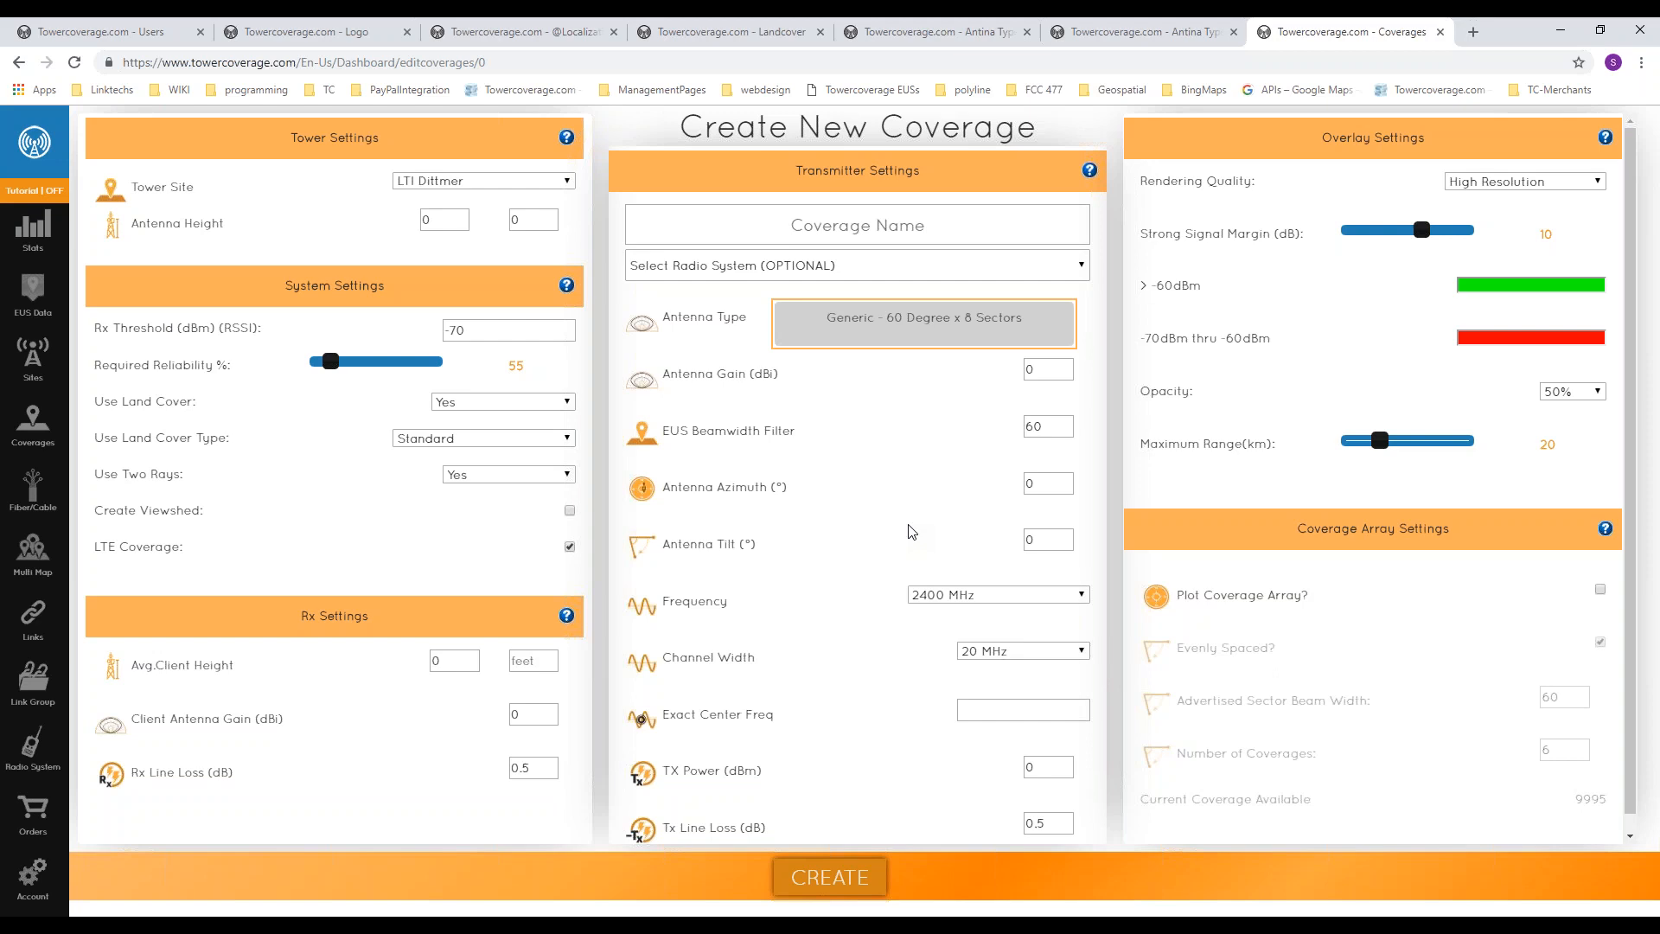
Step: Set the antenna tilt of the new coverage to -2°
{"action": "left_click", "coordinate": [1062, 539]}
{"action": "key", "text": "BackSpace"}
{"action": "type", "text": "-2"}
Step: Look through the frequency choices and the Exact Center Freq suggestions, keeping 2400 MHz and leaving the exact frequency empty
{"action": "left_click", "coordinate": [909, 597]}
{"action": "scroll", "coordinate": [1005, 685], "scroll_direction": "down", "scroll_amount": 4}
{"action": "scroll", "coordinate": [1046, 688], "scroll_direction": "up", "scroll_amount": 5}
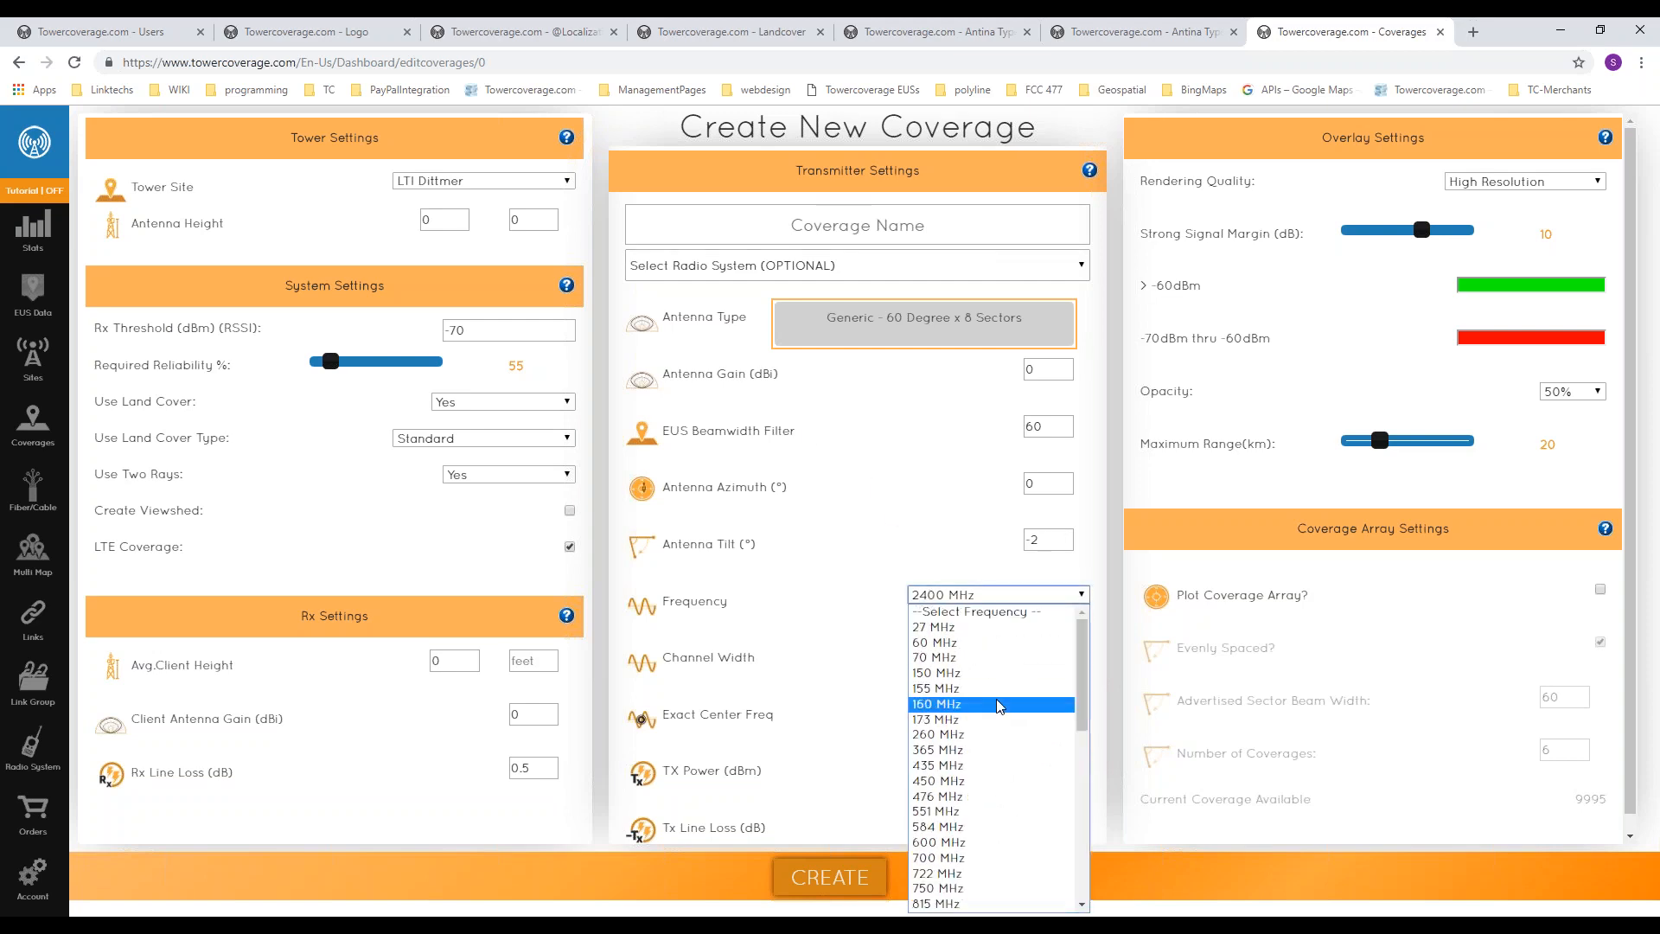
{"action": "scroll", "coordinate": [1050, 689], "scroll_direction": "down", "scroll_amount": 5}
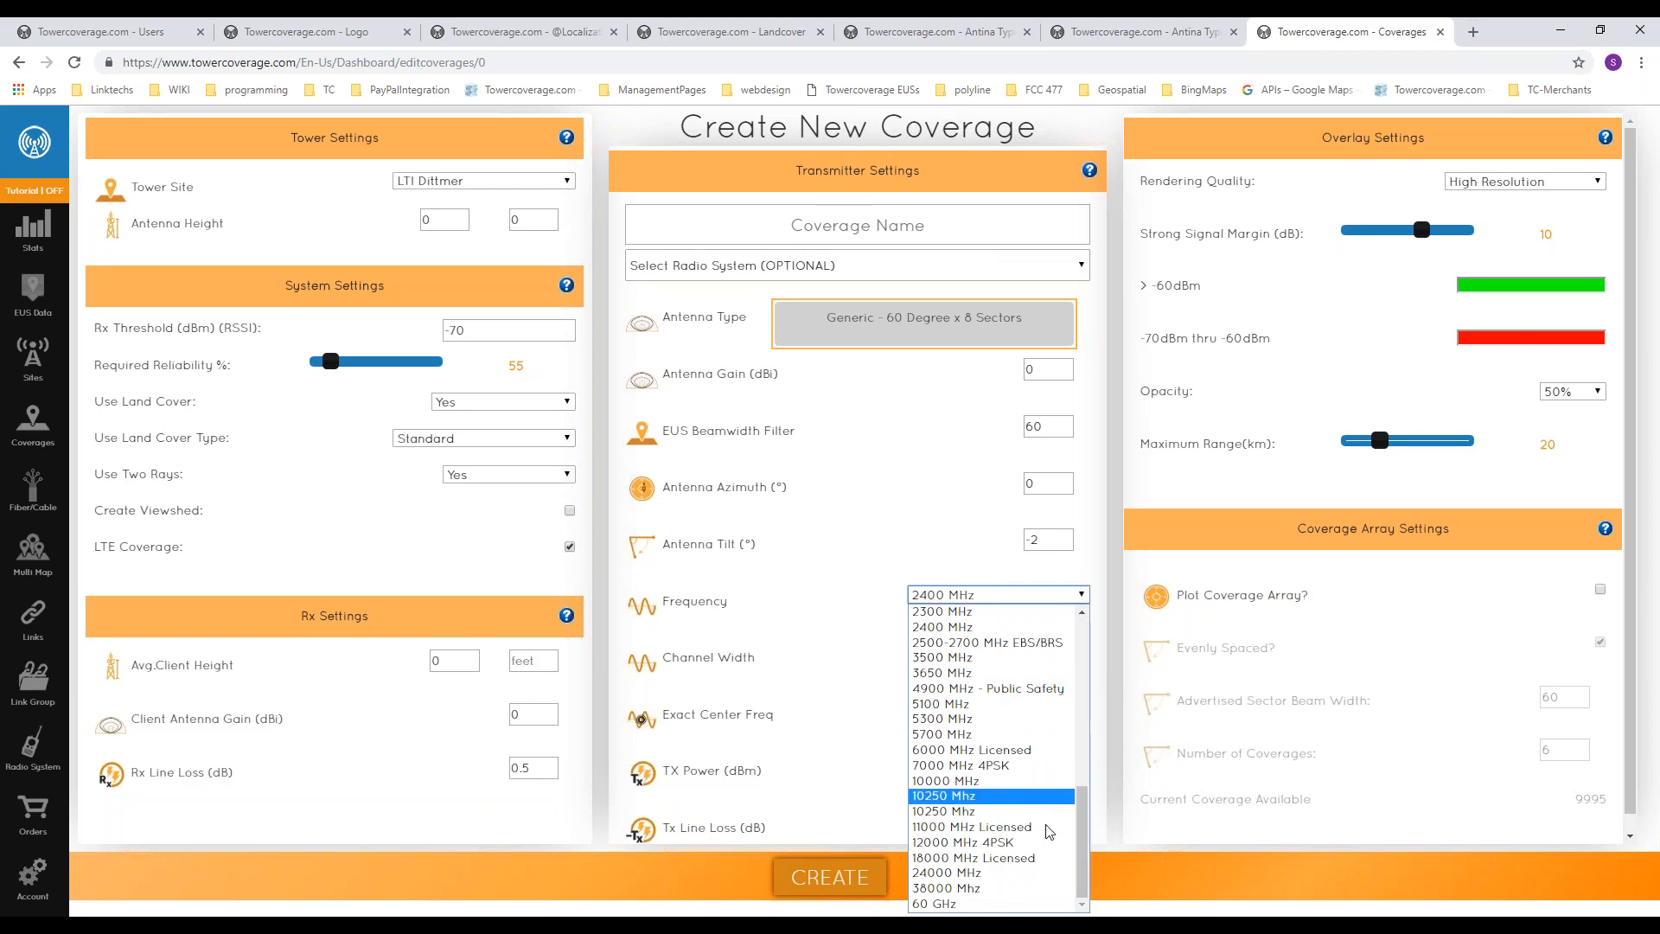
{"action": "scroll", "coordinate": [994, 778], "scroll_direction": "up", "scroll_amount": 5}
{"action": "left_click", "coordinate": [993, 595]}
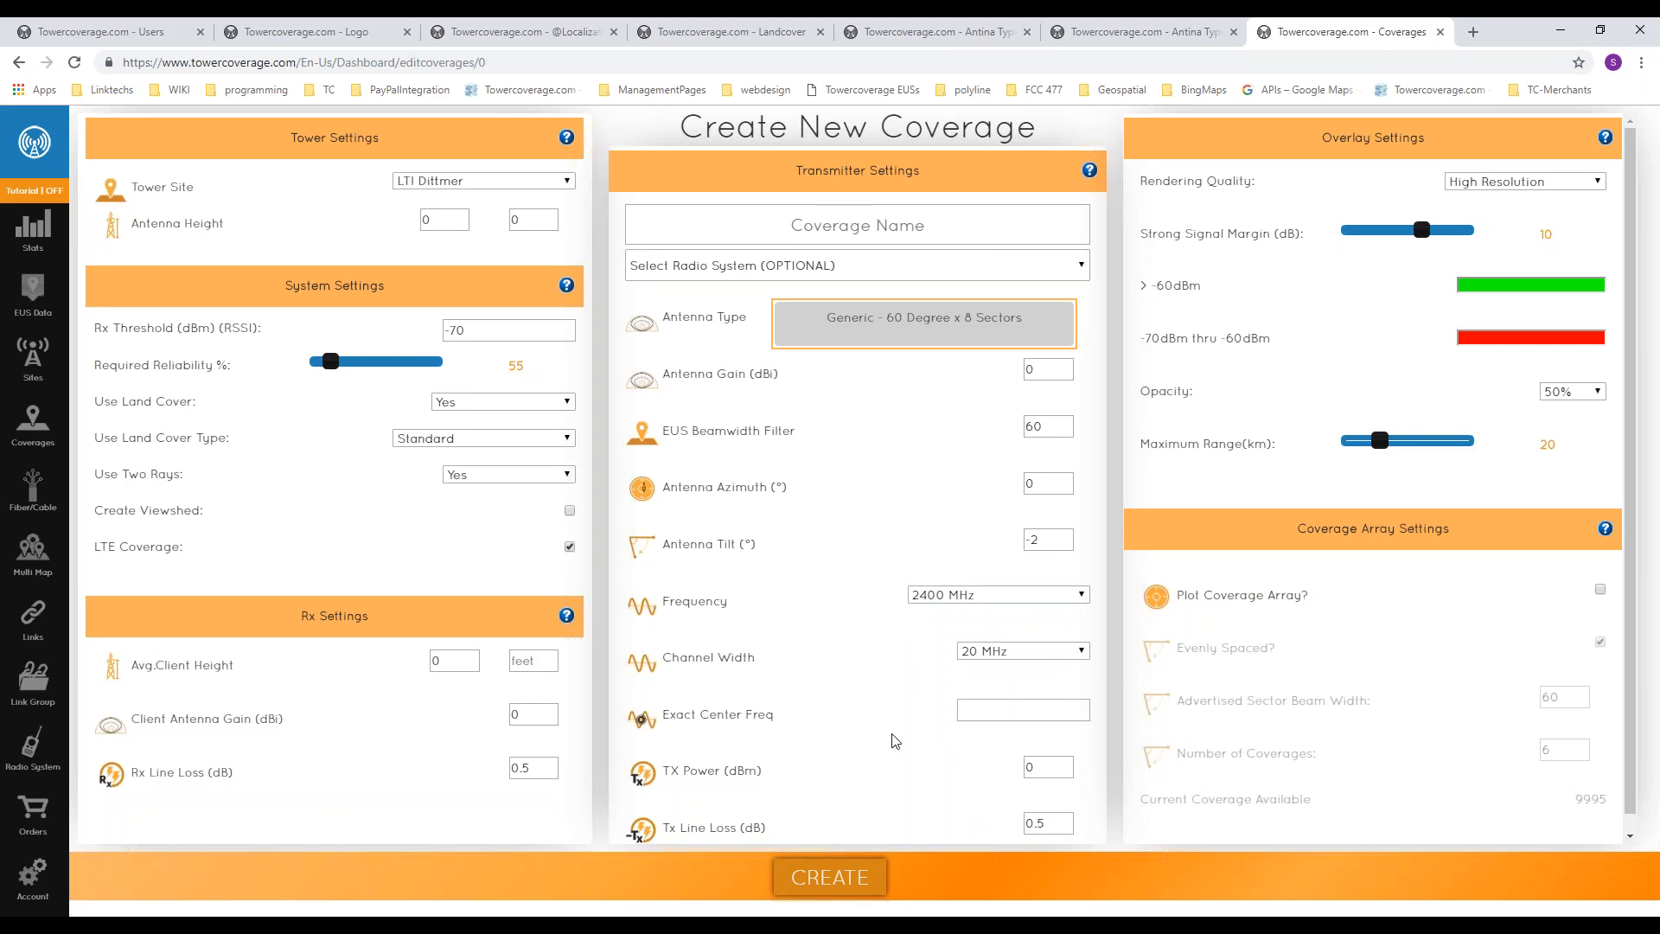
{"action": "left_click", "coordinate": [1015, 702]}
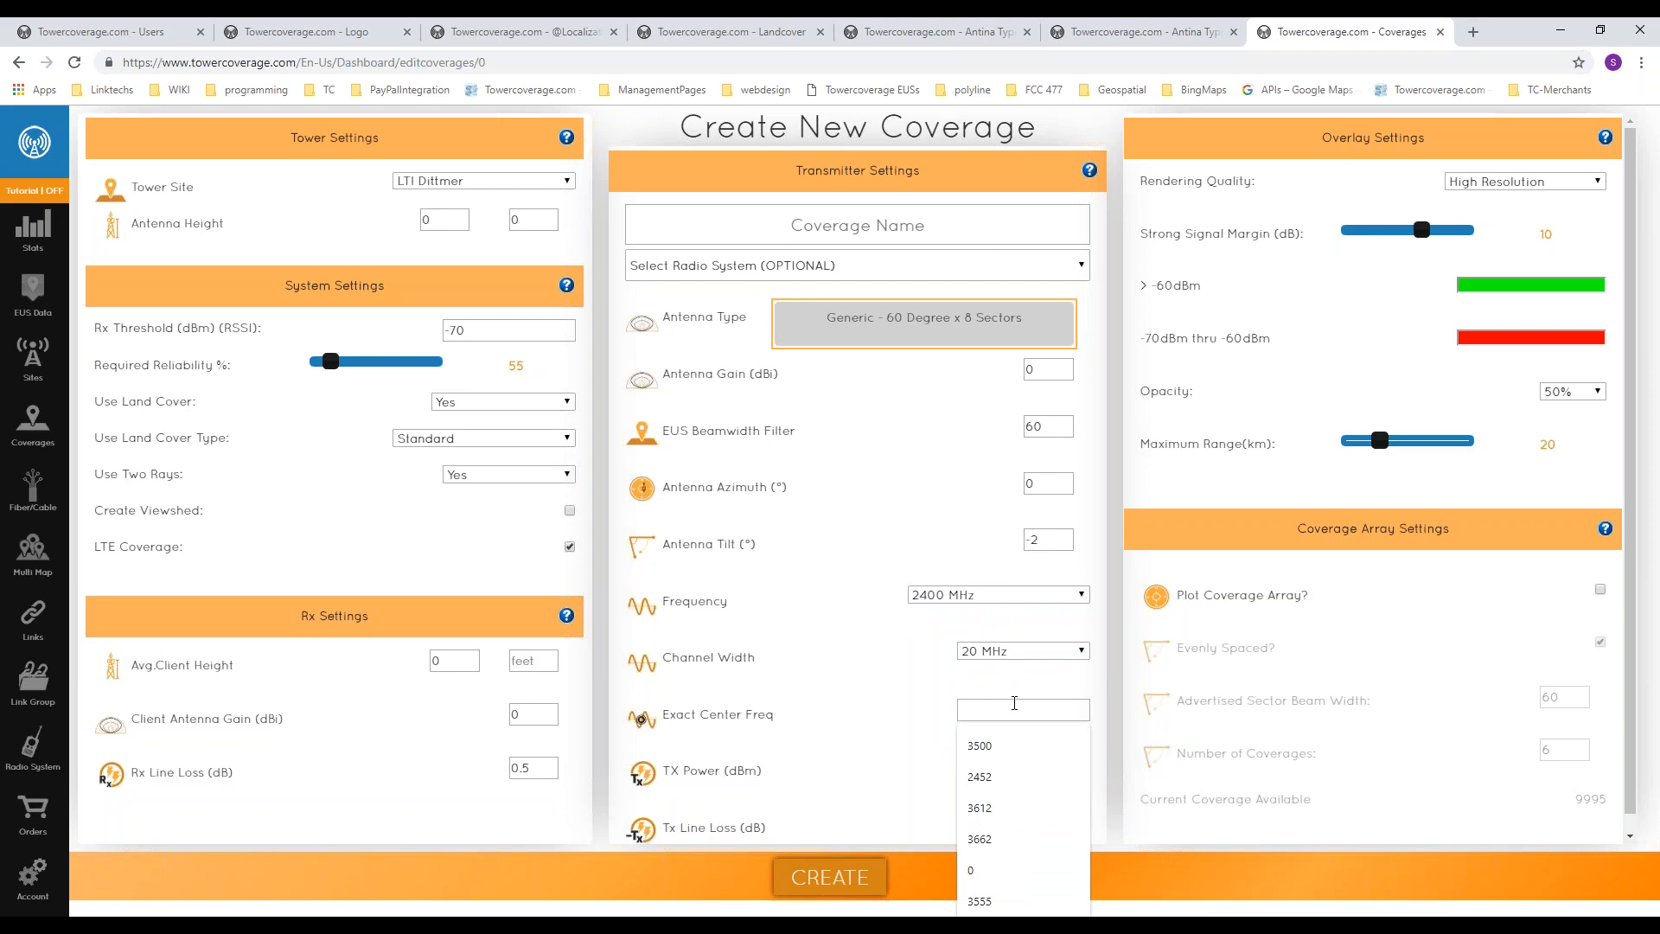
{"action": "left_click", "coordinate": [977, 685]}
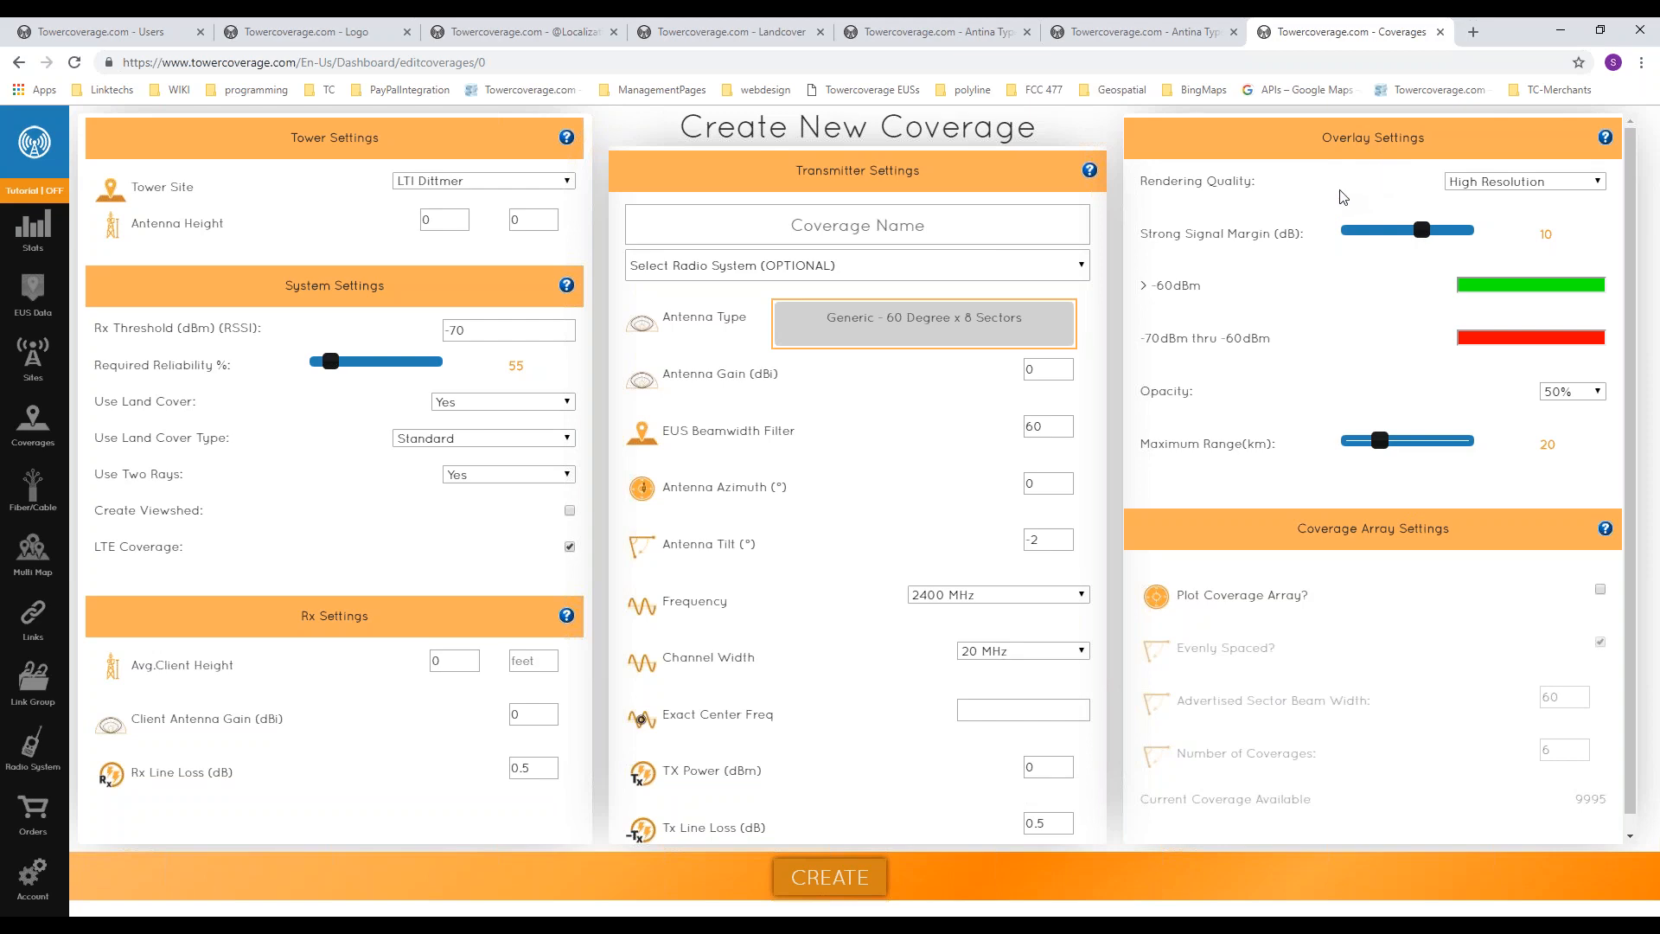
Step: Check the rendering quality choices, then try a strong signal margin of 12 dB before setting it to 7 dB
{"action": "left_click", "coordinate": [1480, 186]}
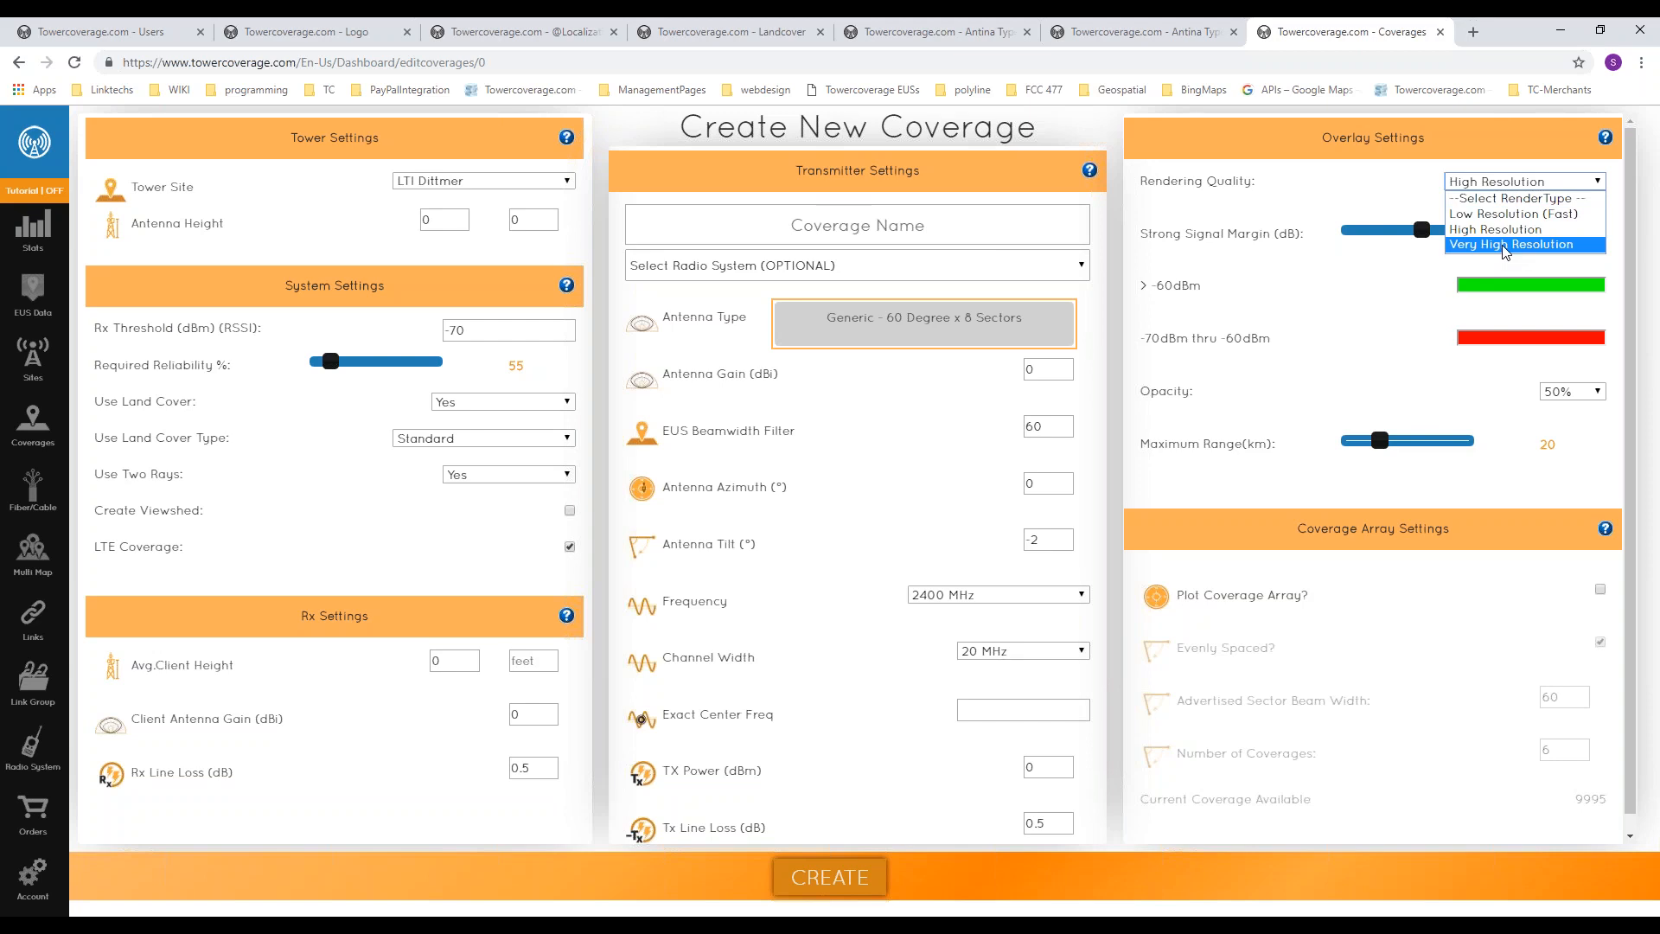
{"action": "left_click", "coordinate": [1481, 265]}
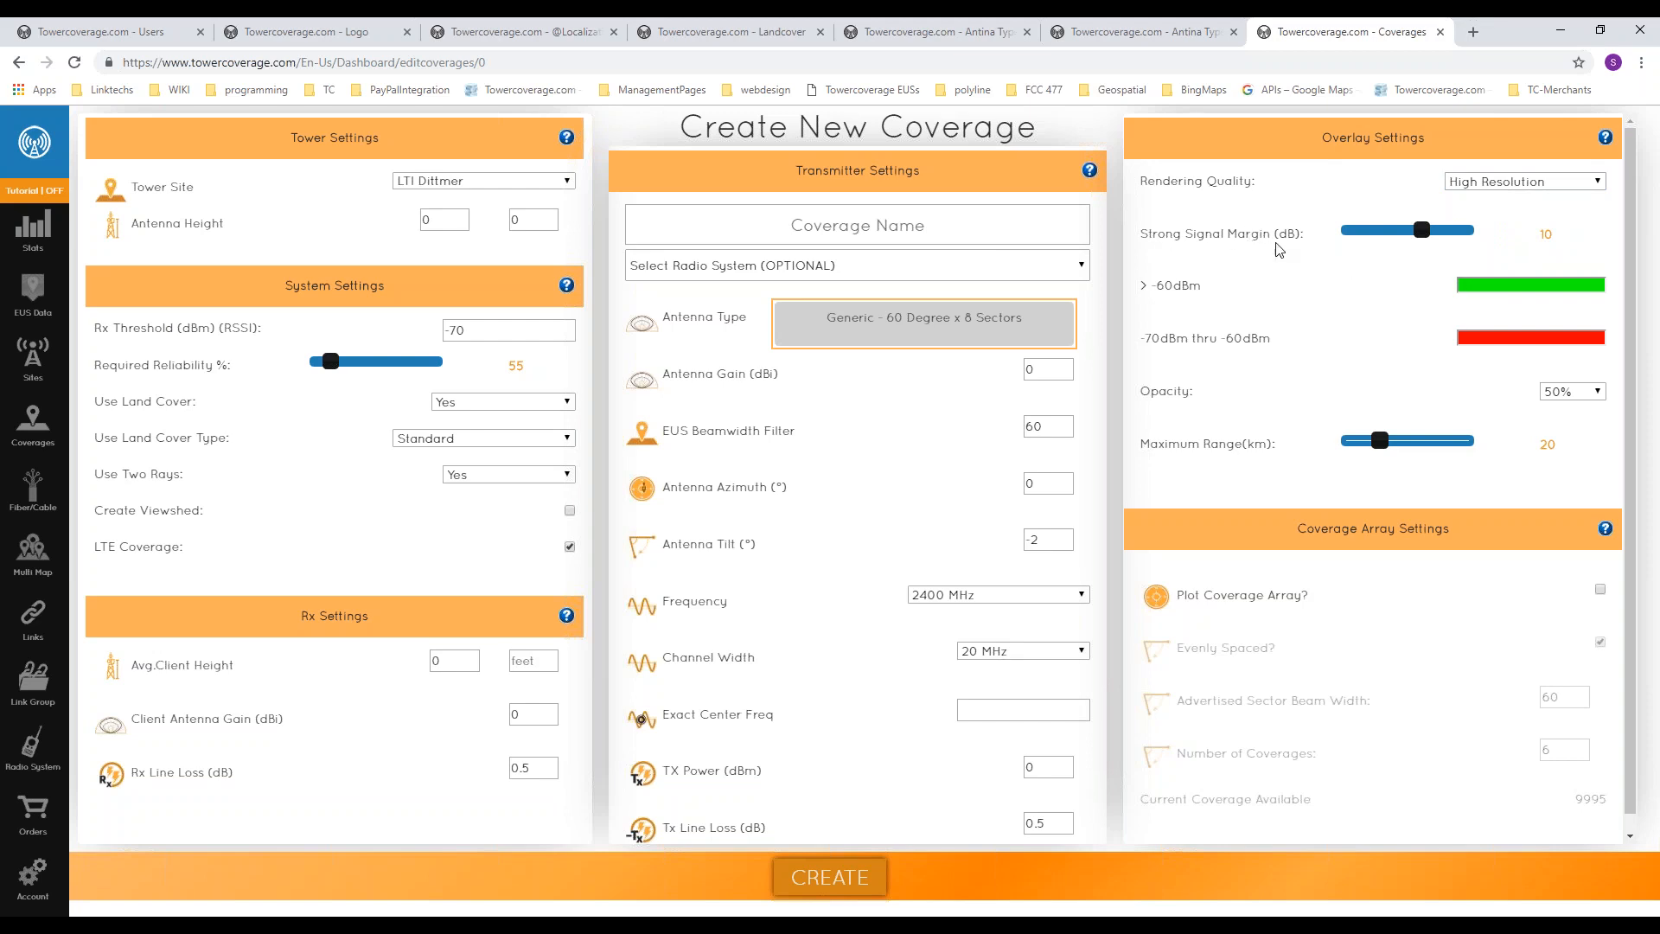
{"action": "left_click_drag", "start_coordinate": [1423, 232], "coordinate": [1384, 233]}
{"action": "left_click_drag", "start_coordinate": [1384, 230], "coordinate": [1440, 233]}
{"action": "left_click_drag", "start_coordinate": [1141, 283], "coordinate": [1213, 309]}
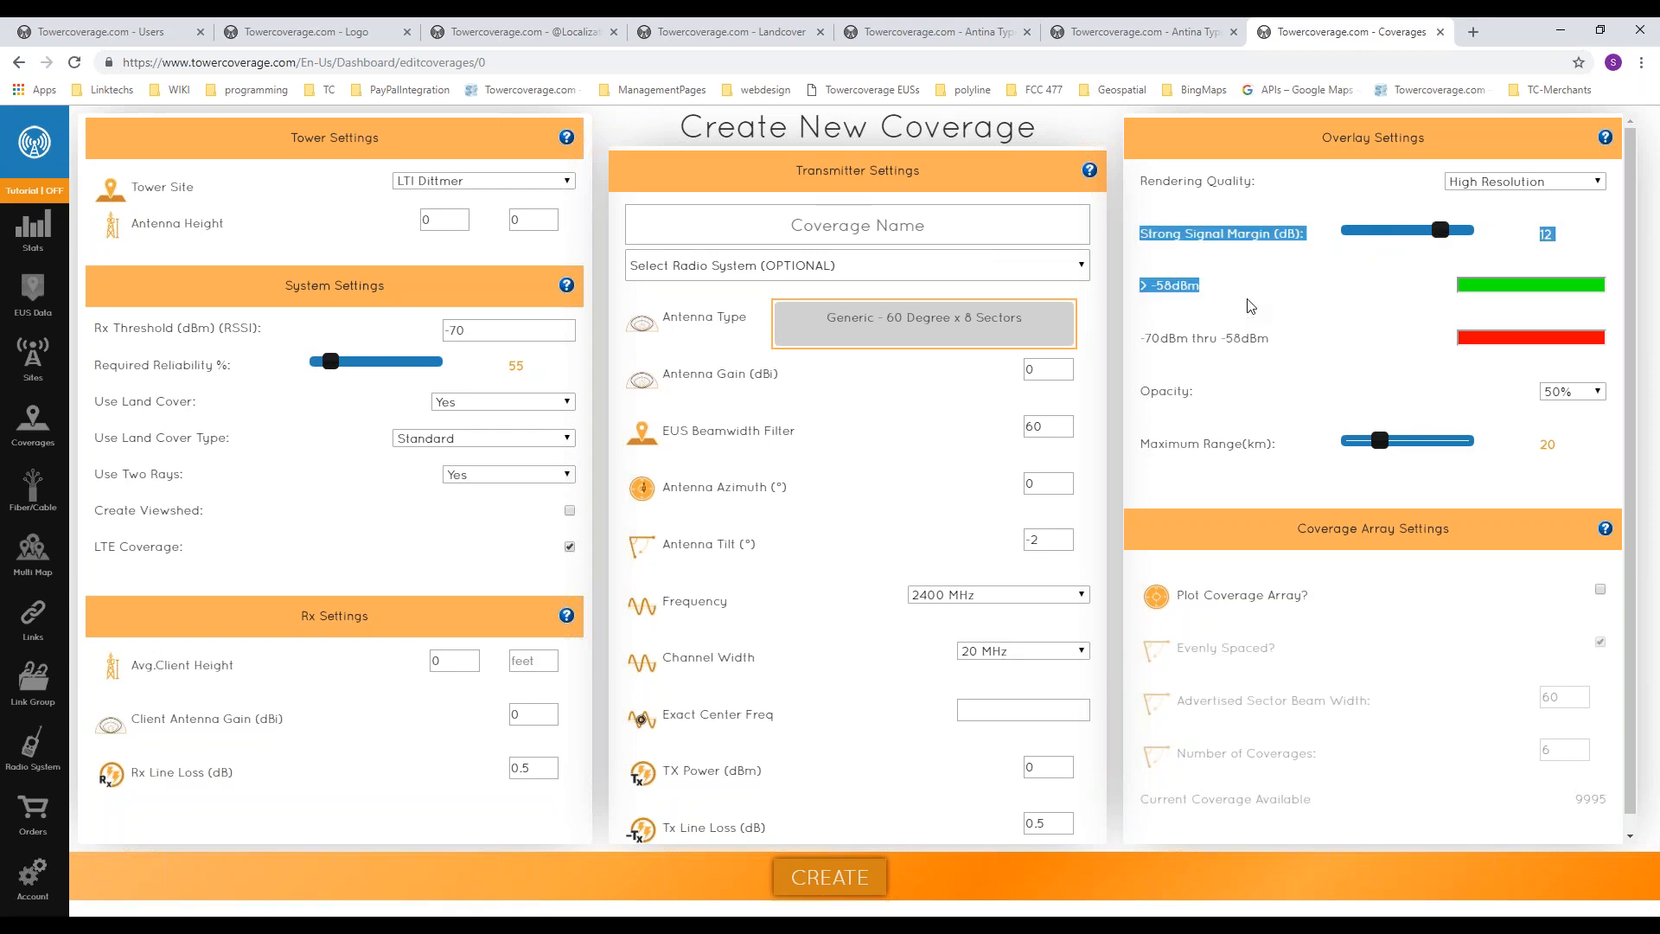
{"action": "left_click", "coordinate": [1225, 308]}
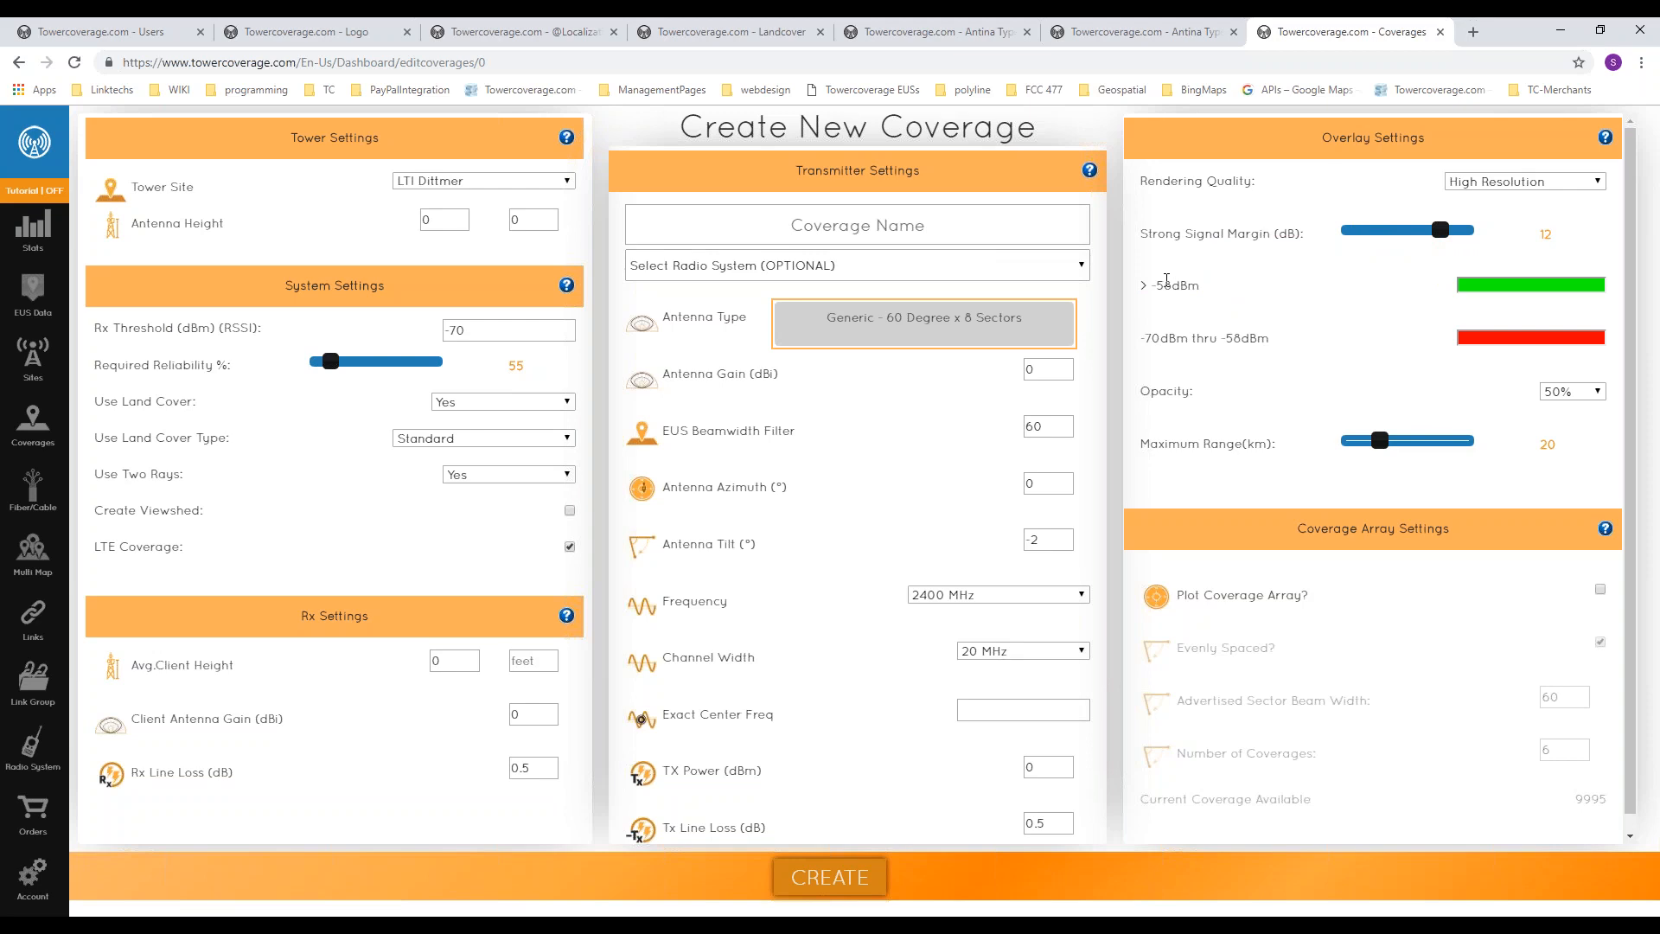
{"action": "left_click_drag", "start_coordinate": [1140, 284], "coordinate": [1208, 286]}
{"action": "left_click", "coordinate": [1243, 252]}
{"action": "left_click_drag", "start_coordinate": [1419, 237], "coordinate": [1393, 234]}
Step: Change the overlay color of the weaker signal range from -70 dBm to blue and apply it
{"action": "left_click", "coordinate": [1522, 337]}
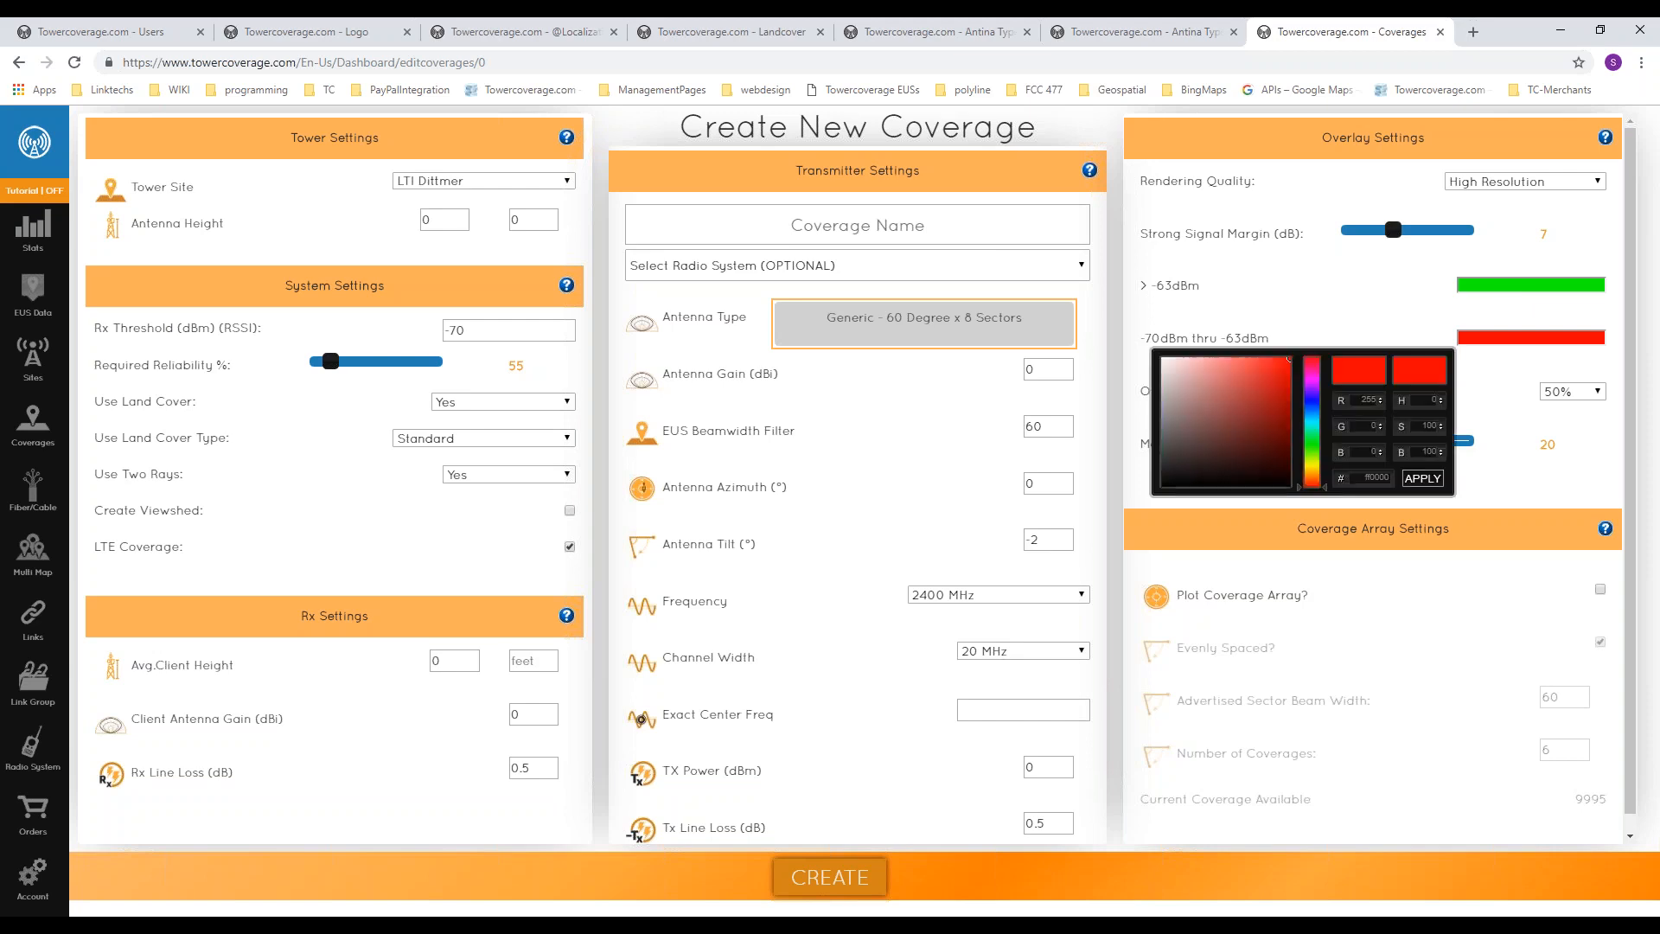
{"action": "left_click", "coordinate": [1313, 397]}
{"action": "left_click_drag", "start_coordinate": [1313, 398], "coordinate": [1314, 398]}
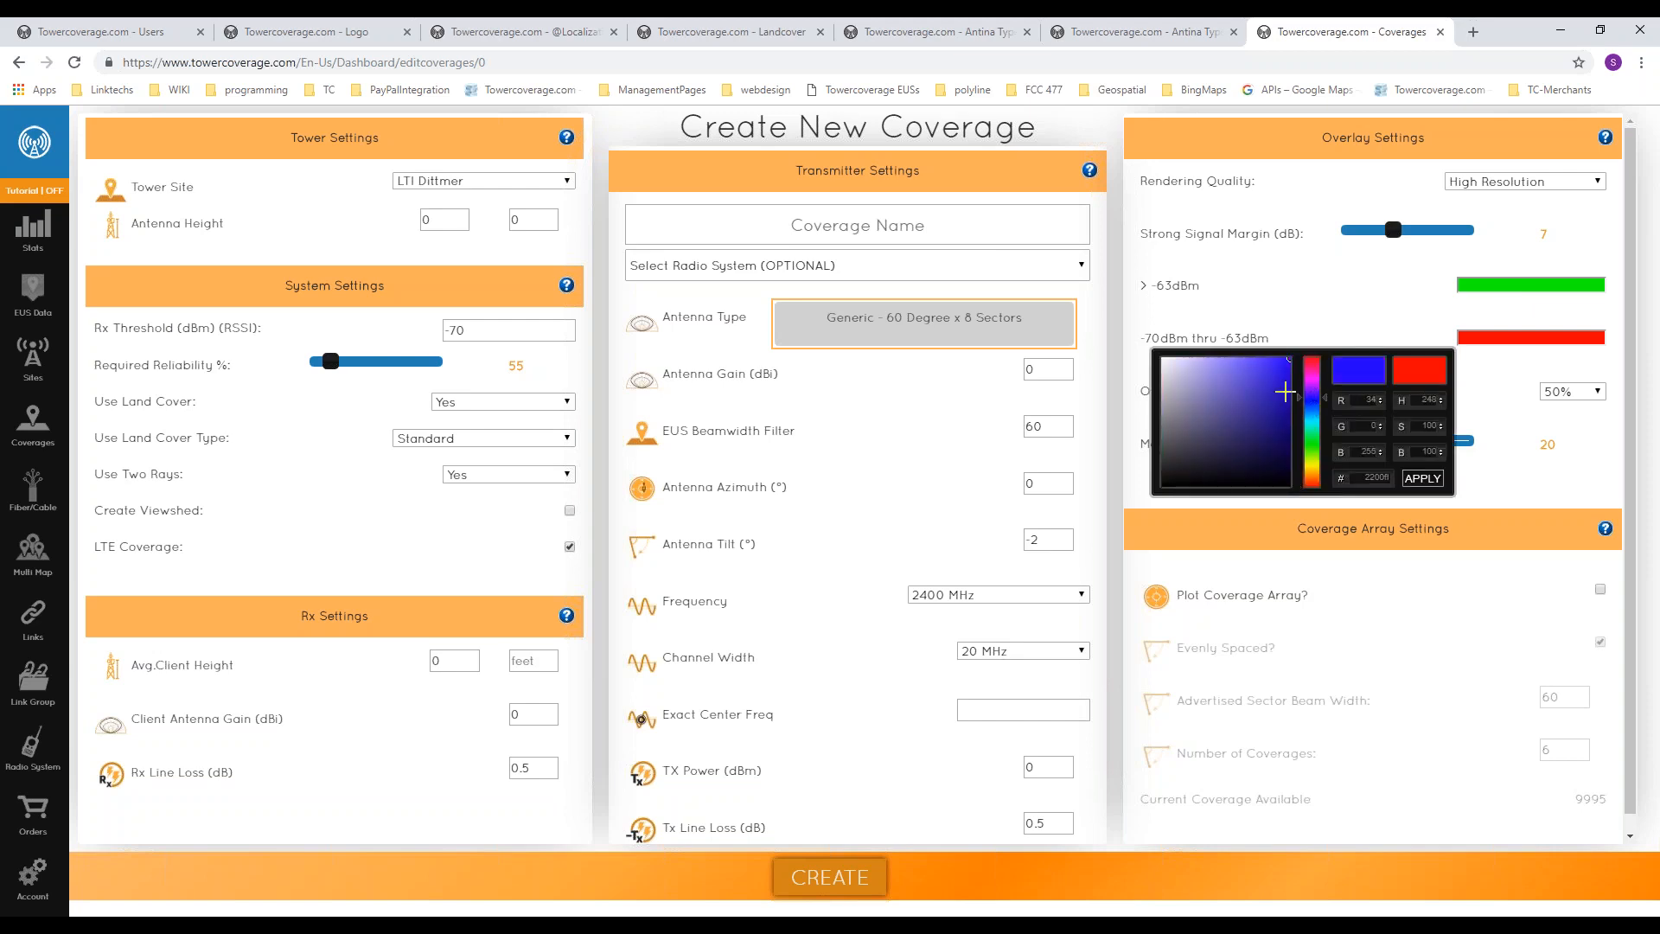
{"action": "left_click", "coordinate": [1421, 478]}
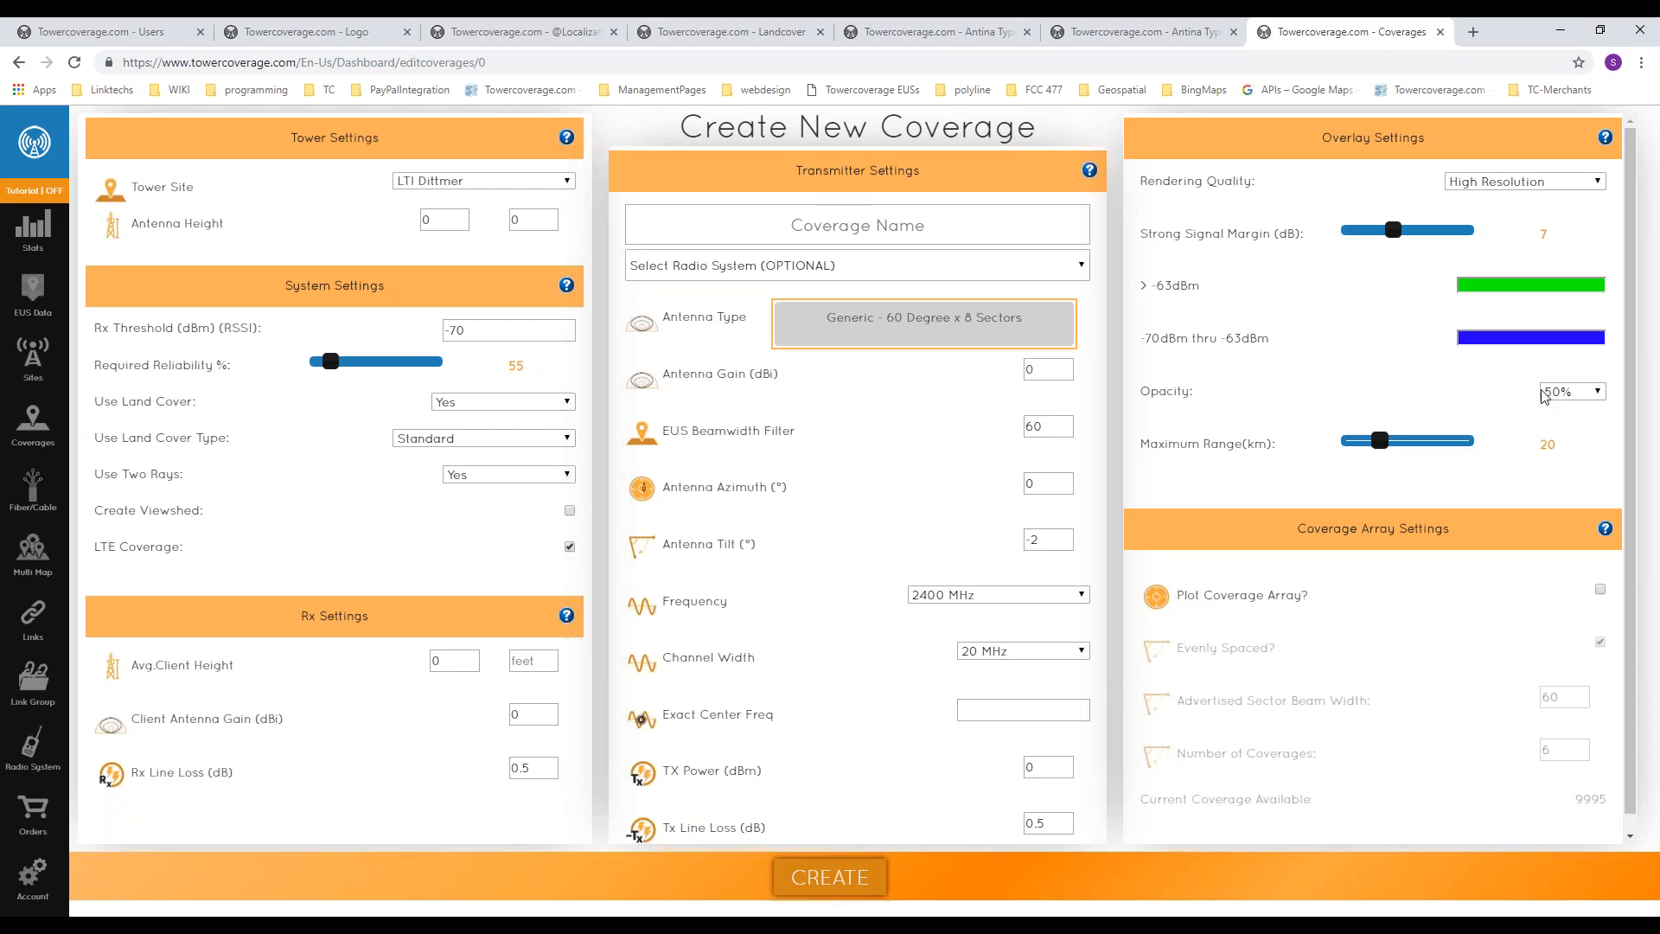
Step: Check the opacity choices, keep 50%, and raise the maximum range to 70 km
{"action": "left_click", "coordinate": [1569, 391]}
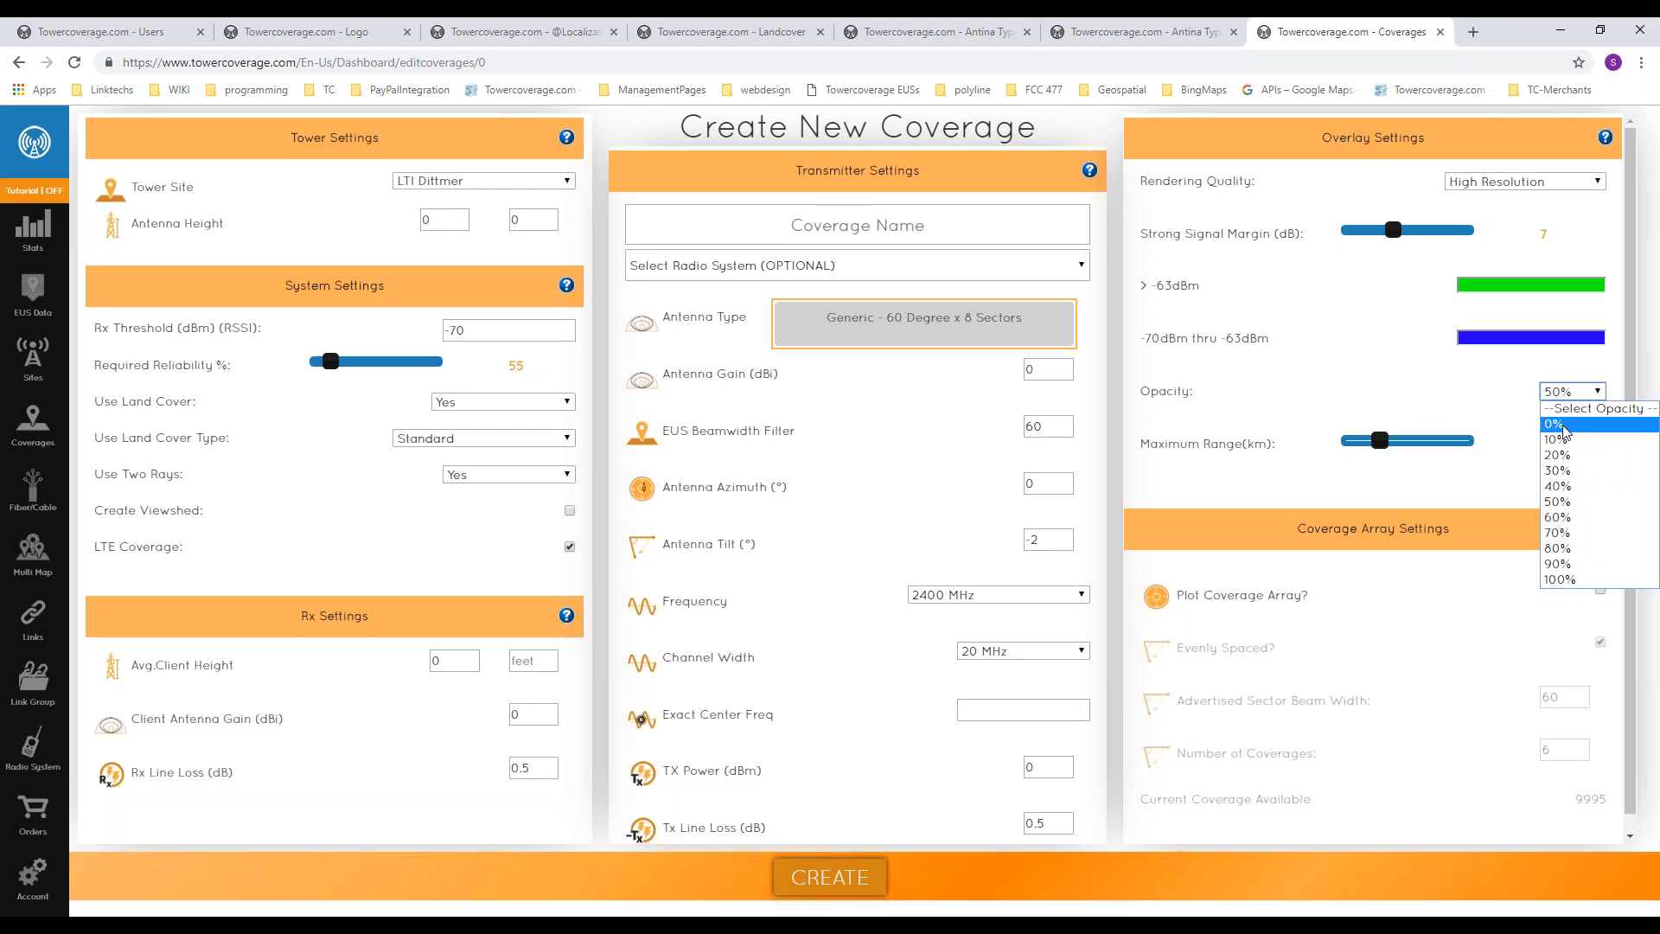
{"action": "left_click", "coordinate": [1574, 503]}
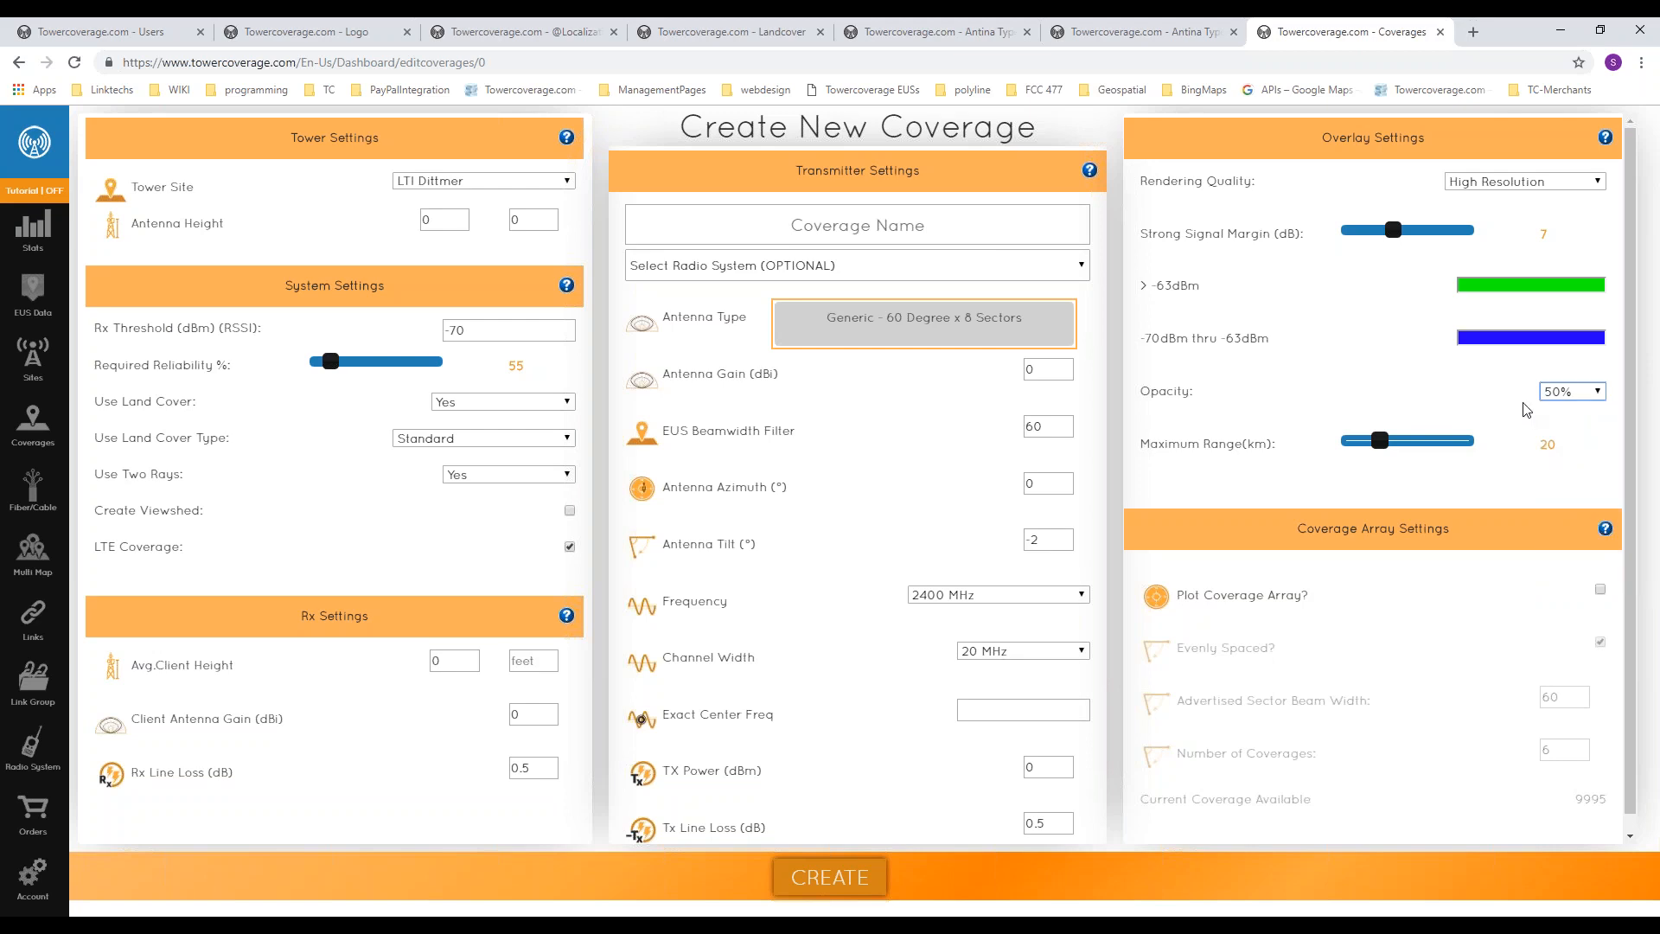
{"action": "left_click", "coordinate": [1381, 444]}
{"action": "left_click_drag", "start_coordinate": [1380, 441], "coordinate": [1350, 441]}
{"action": "left_click_drag", "start_coordinate": [1350, 441], "coordinate": [1503, 450]}
Step: Enable Plot Coverage Array and change the antenna type to Generic - 90 Degree
{"action": "left_click", "coordinate": [1600, 589]}
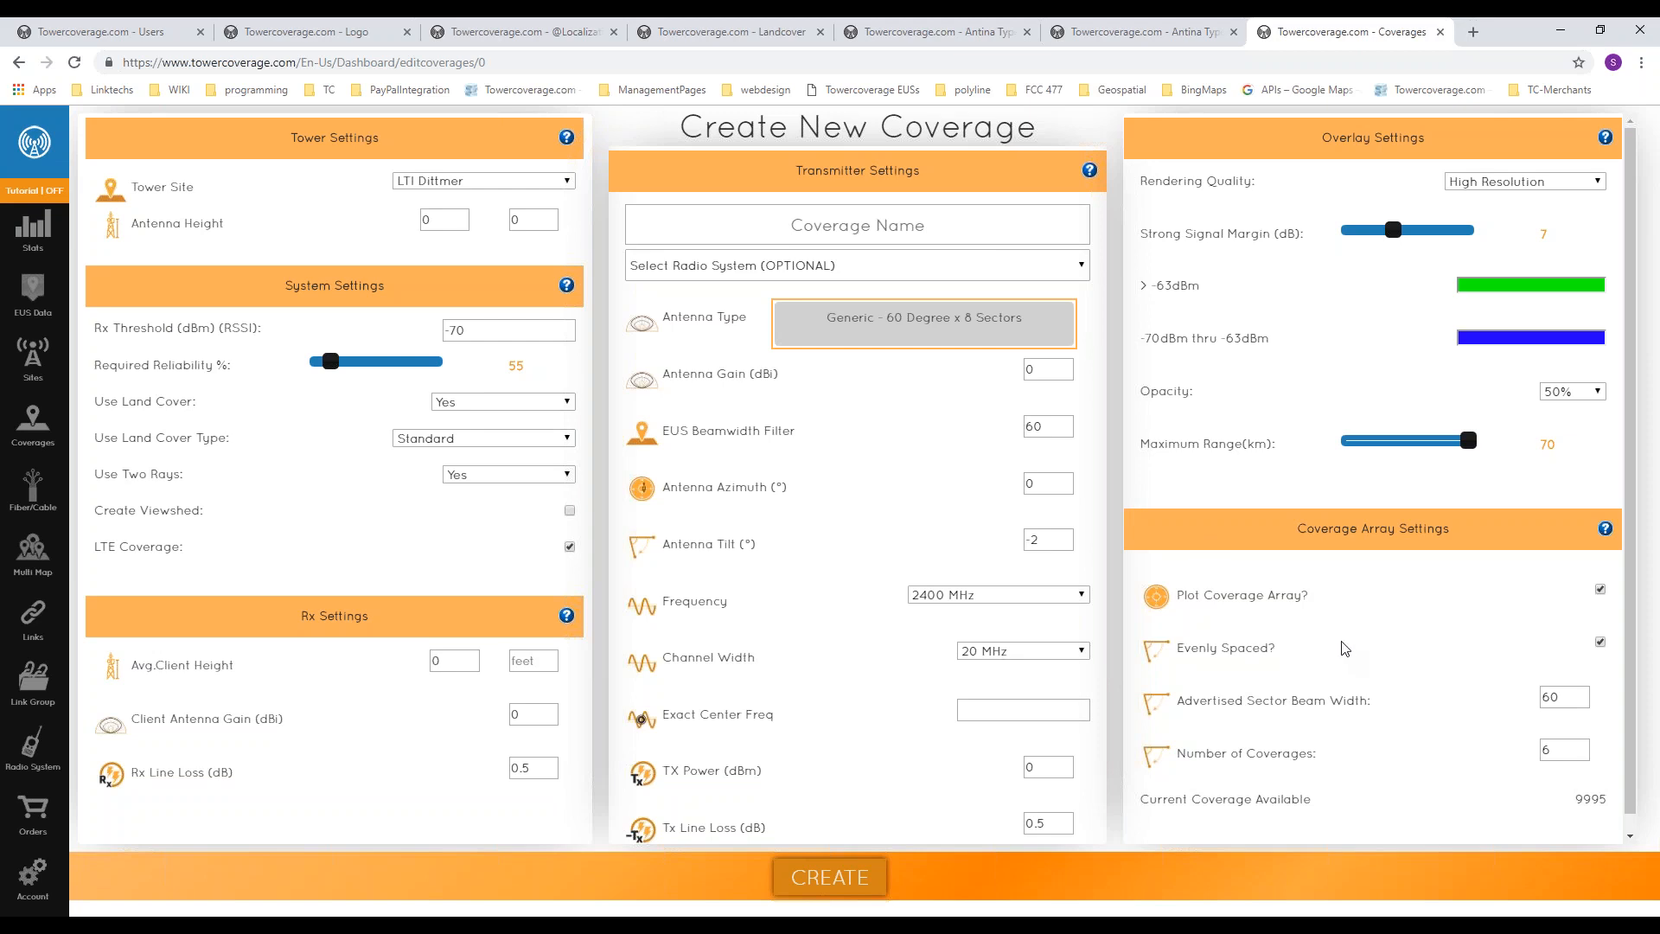
{"action": "double_click", "coordinate": [1052, 430]}
{"action": "left_click_drag", "start_coordinate": [1133, 811], "coordinate": [1613, 807]}
{"action": "left_click", "coordinate": [1554, 797]}
{"action": "left_click", "coordinate": [962, 335]}
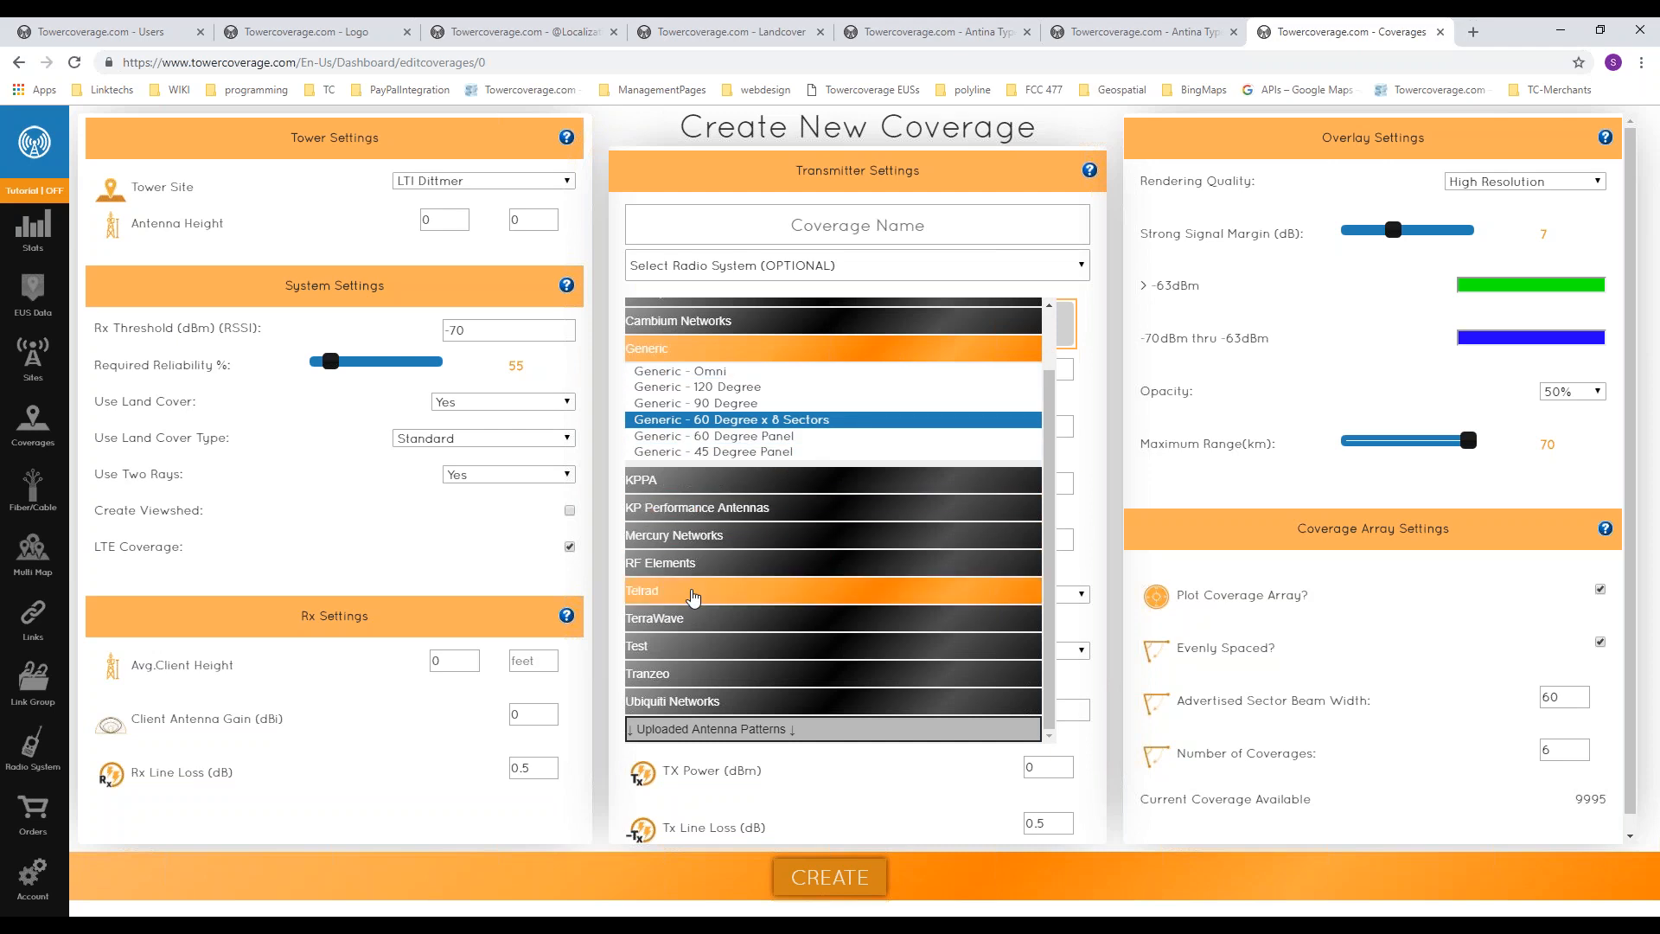
{"action": "left_click", "coordinate": [720, 404]}
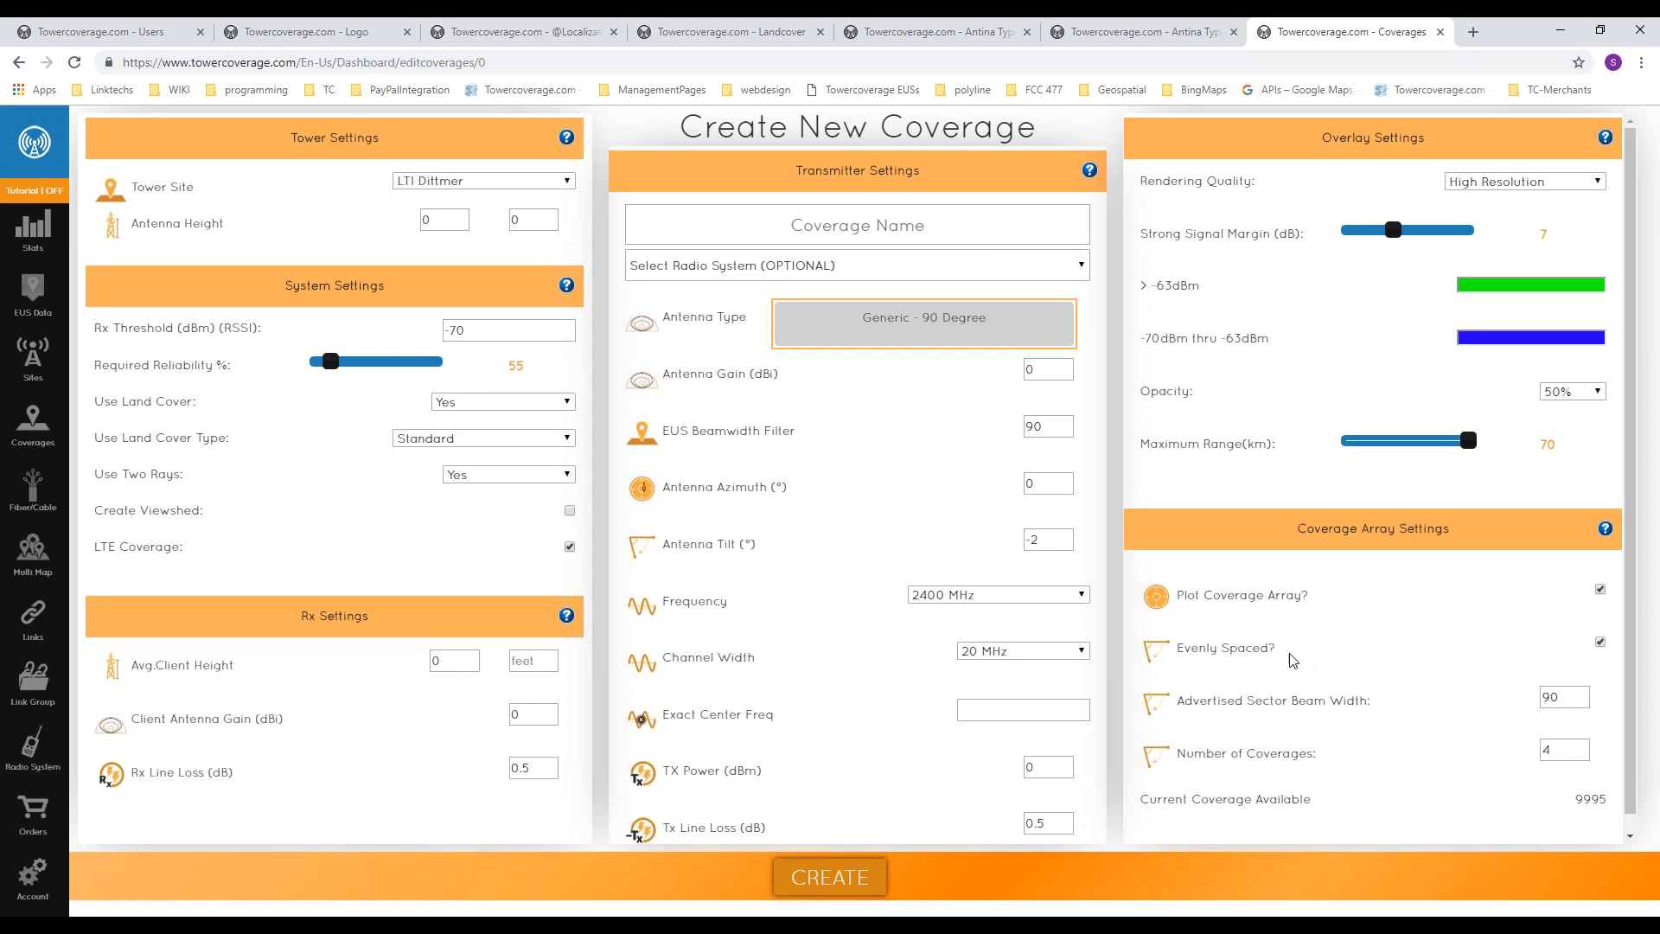
Step: Examine the coverage name field and the number of coverages in the array settings
{"action": "left_click", "coordinate": [848, 224]}
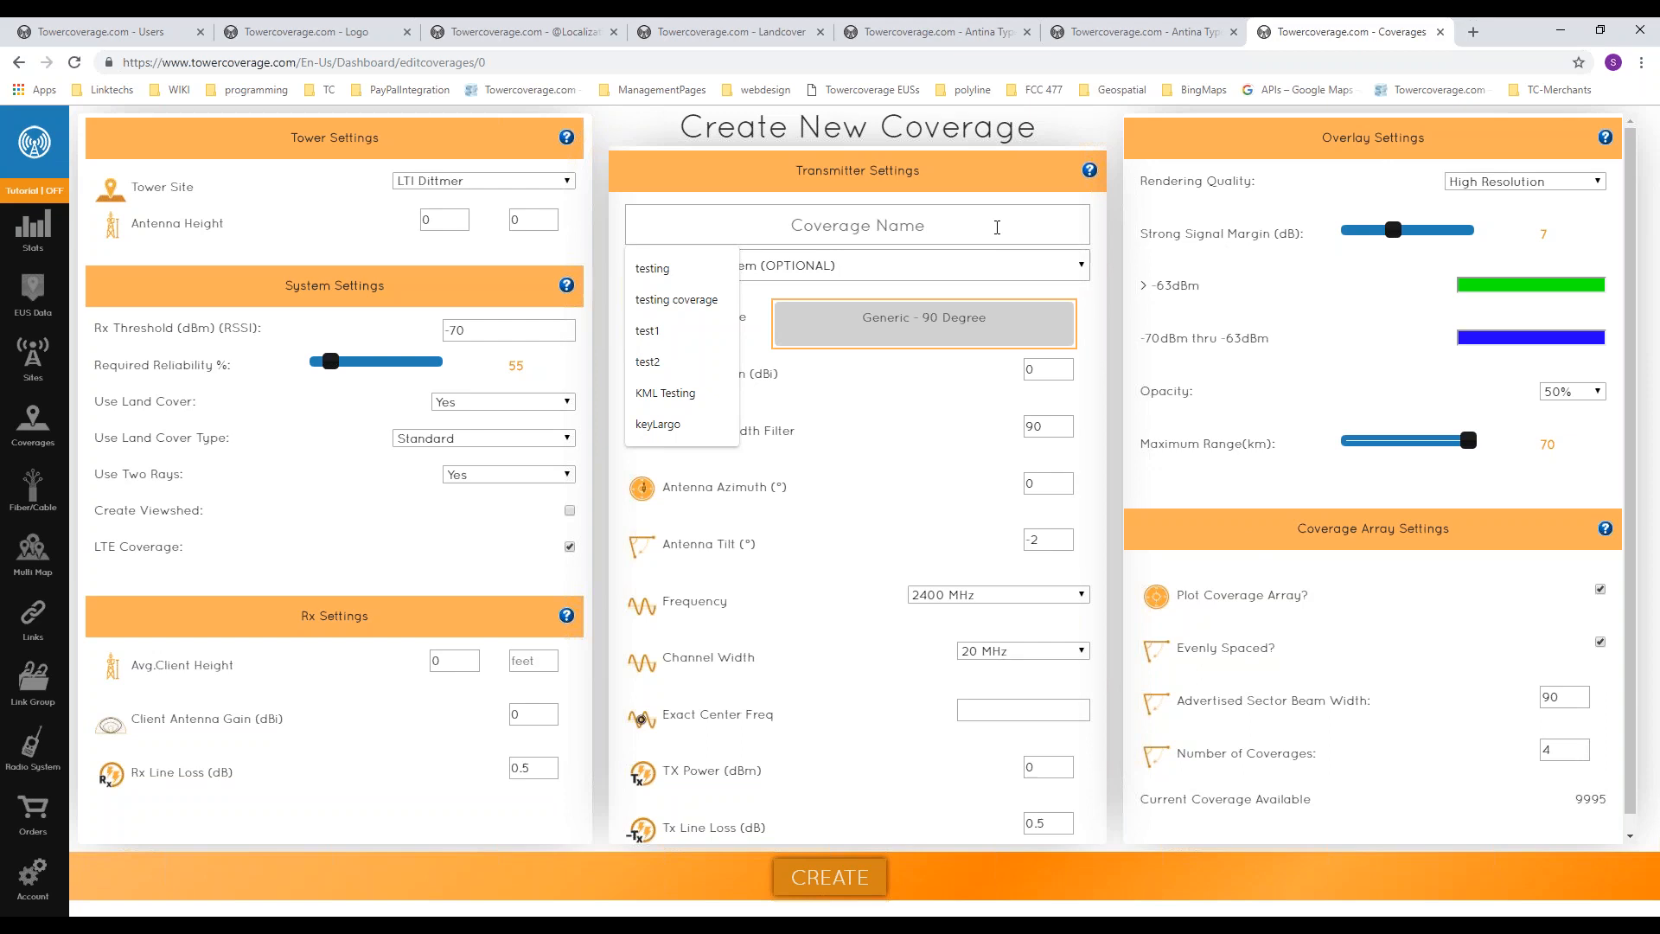
{"action": "left_click", "coordinate": [1377, 741]}
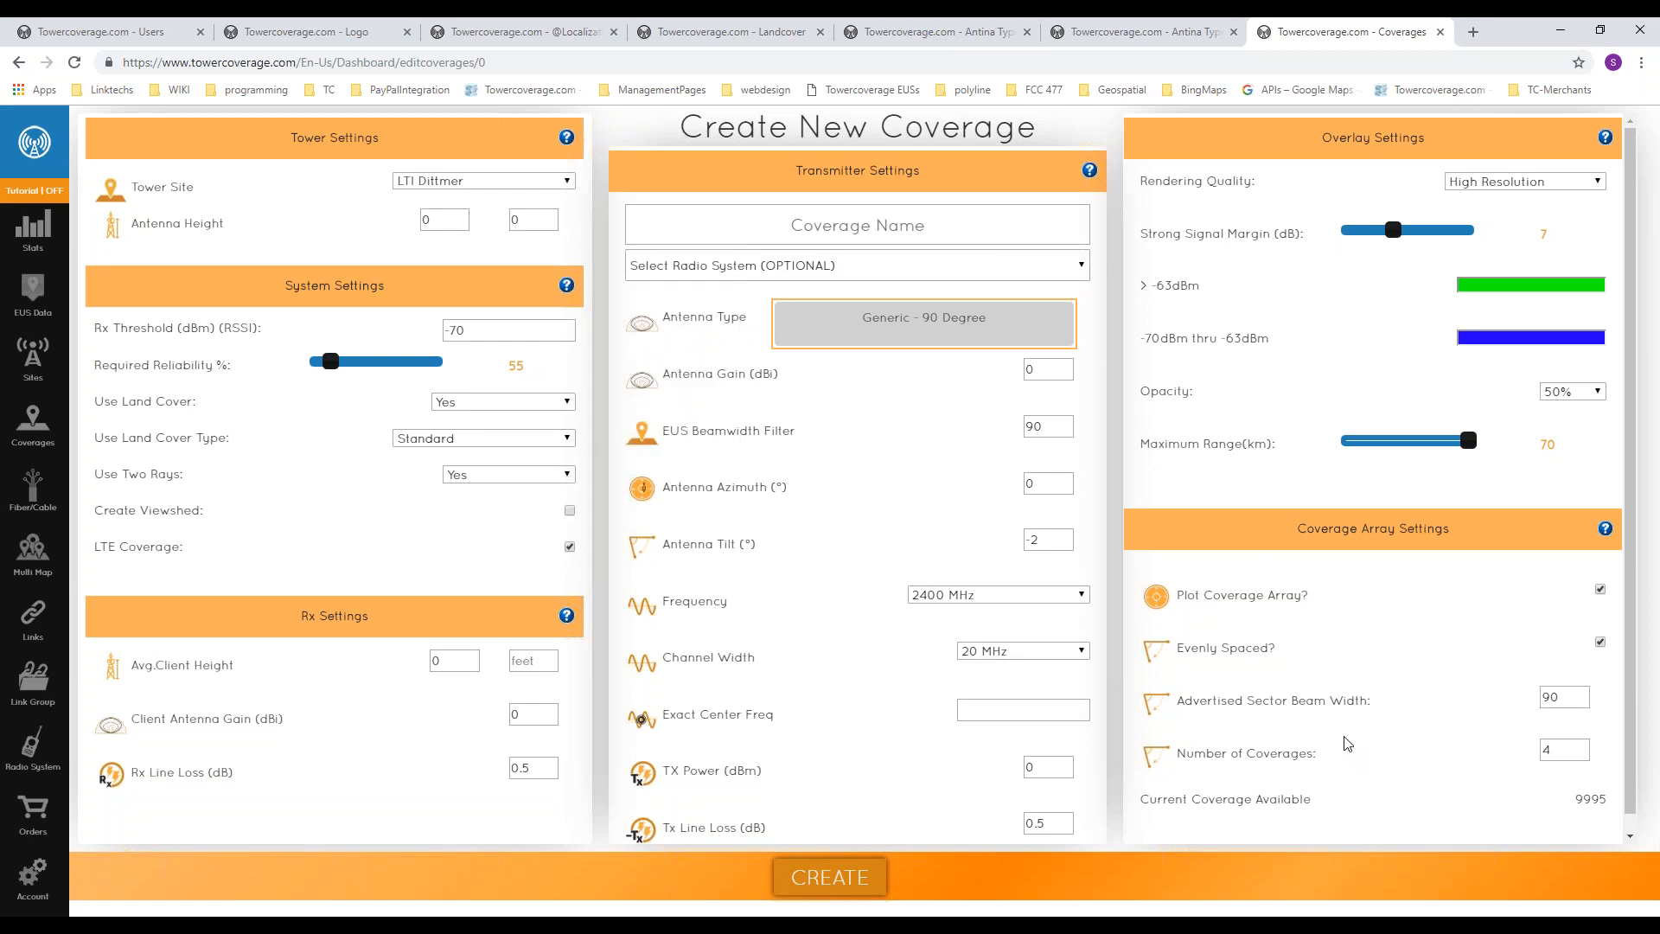
{"action": "double_click", "coordinate": [1548, 750]}
{"action": "left_click", "coordinate": [1401, 728]}
Step: Visit the account statistics overview and start a new fiber/cable coverage
{"action": "left_click", "coordinate": [48, 232]}
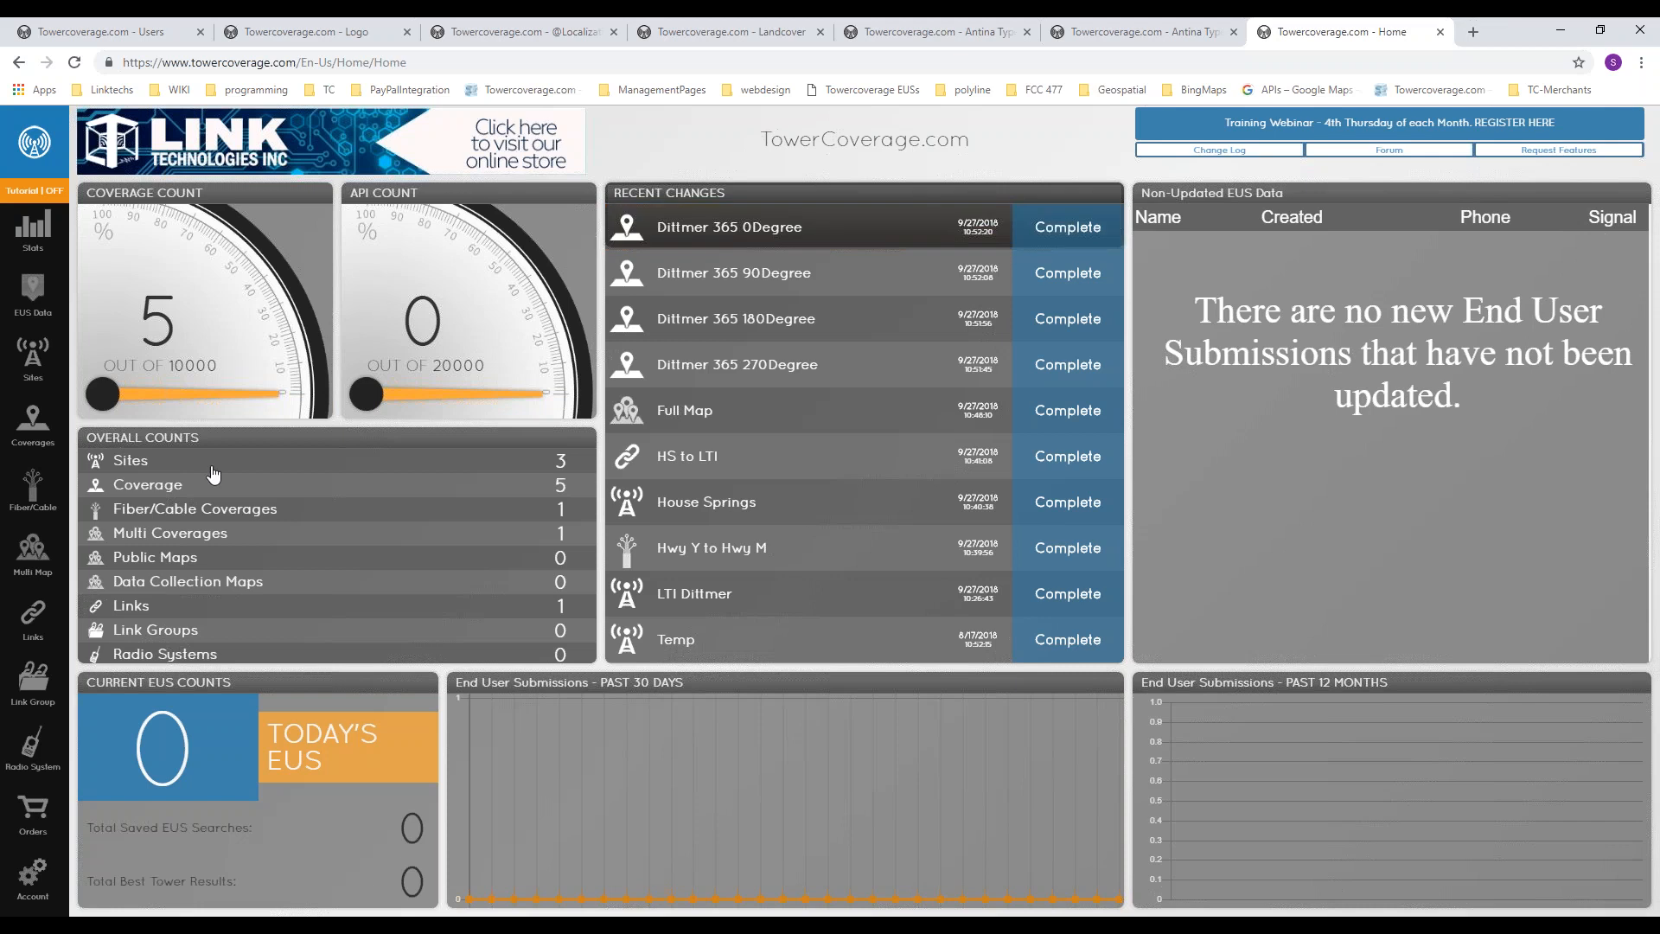
{"action": "mouse_move", "coordinate": [34, 501]}
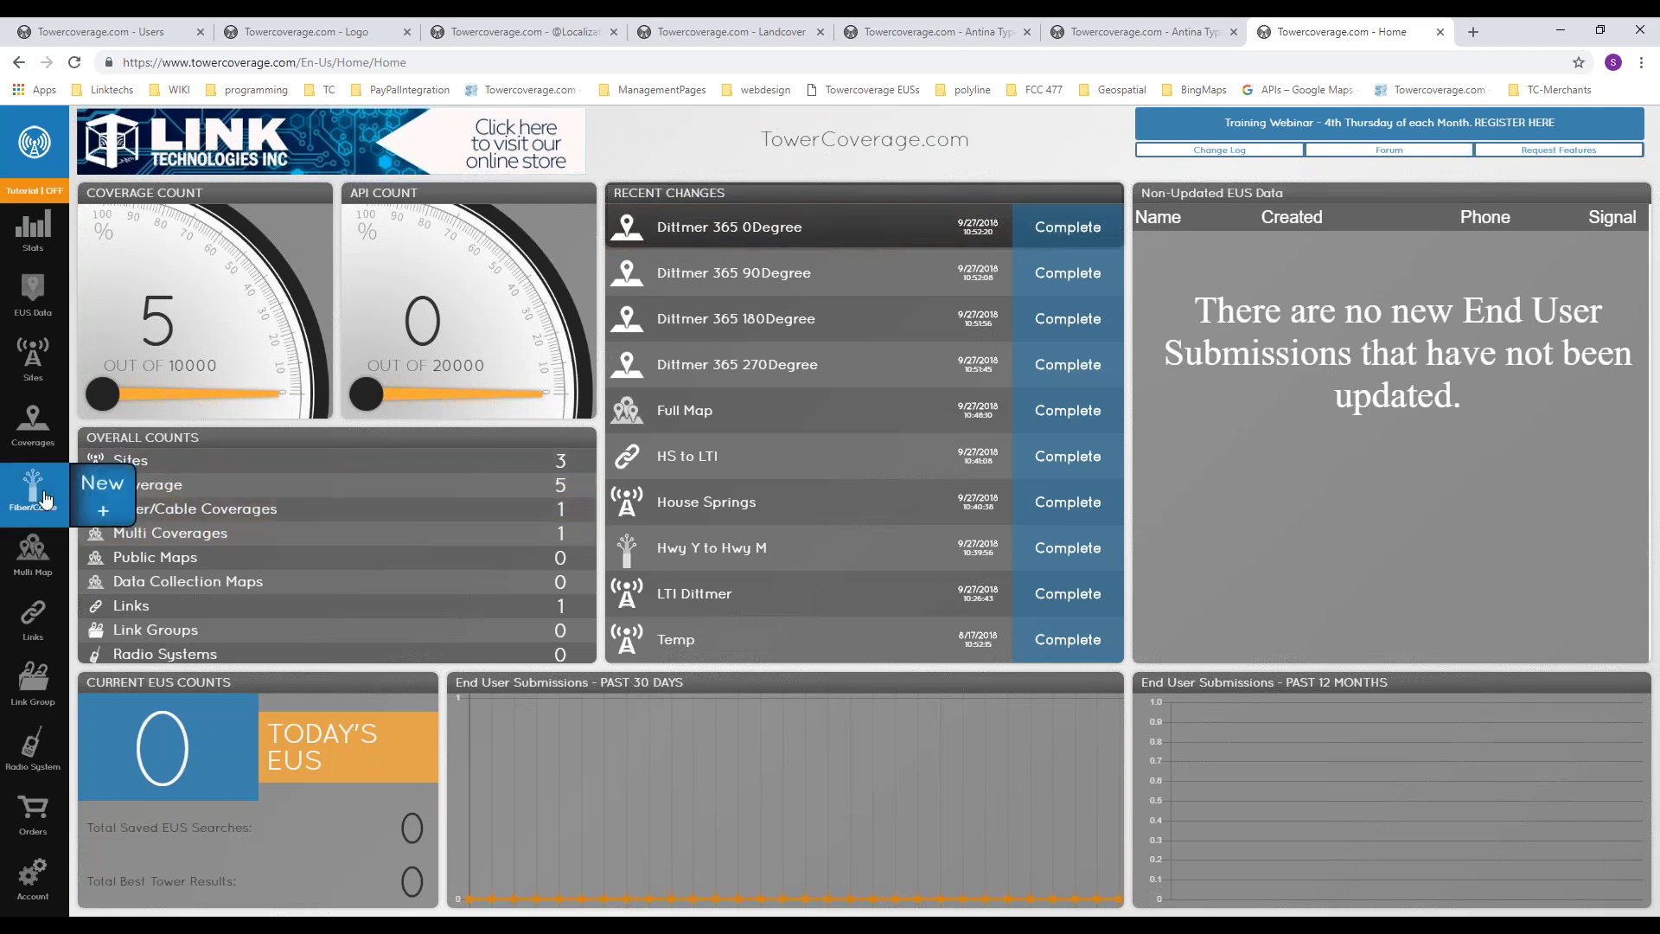
{"action": "left_click", "coordinate": [101, 508]}
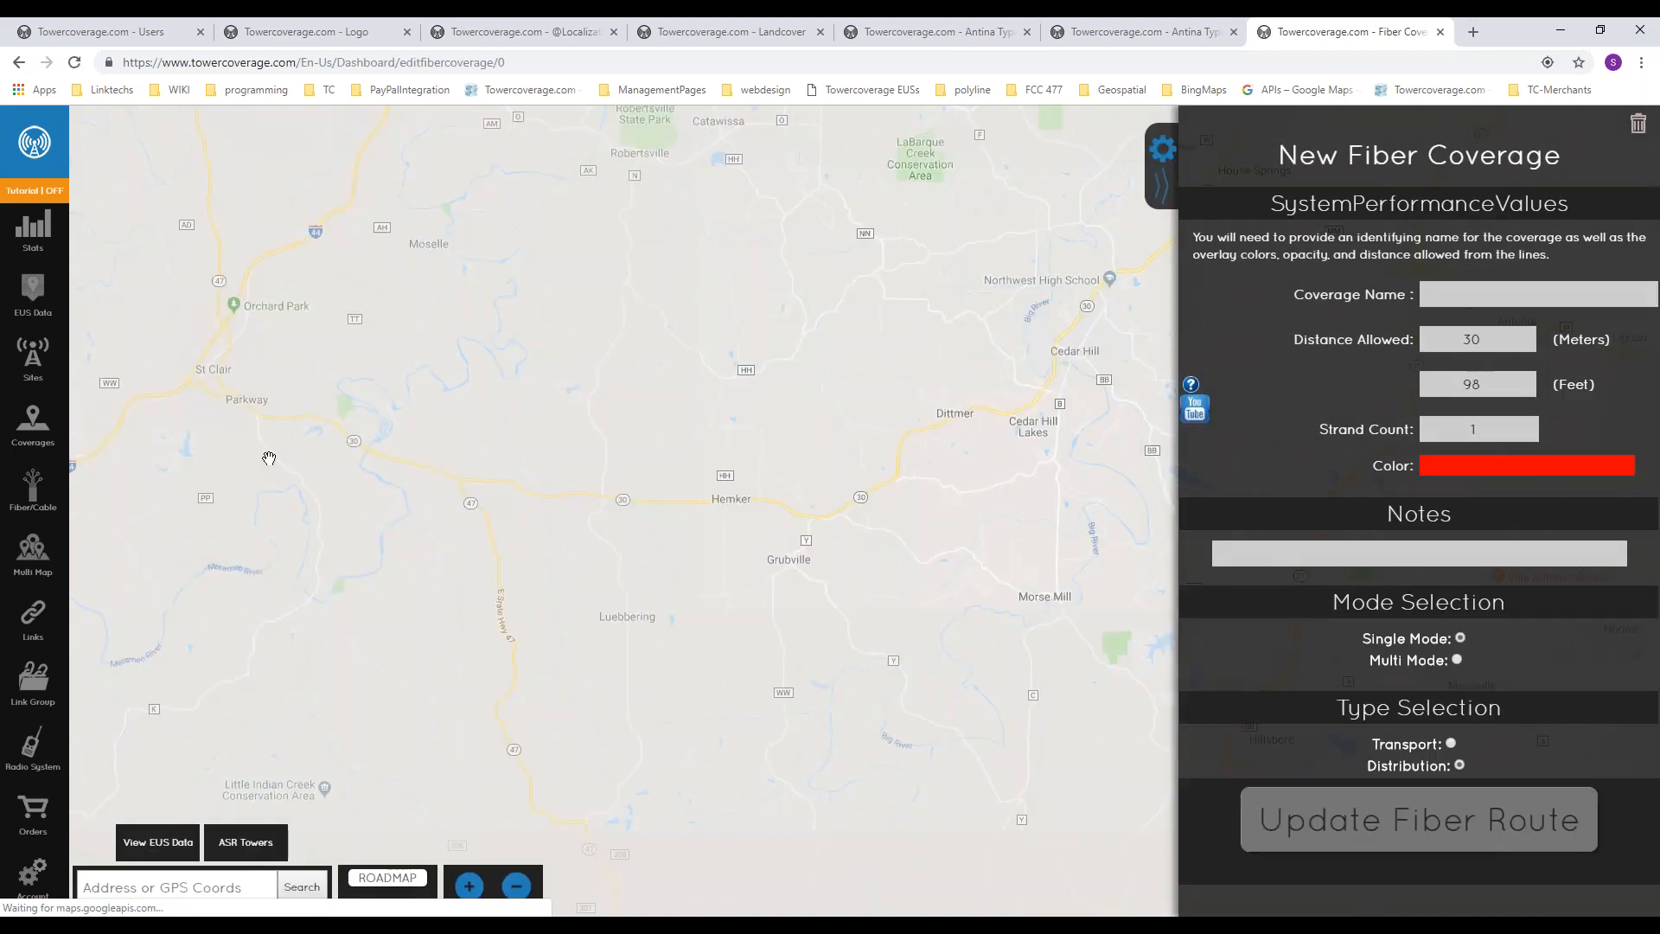
Step: Plot a nine-point fiber route along the highway from St Clair east toward Hemker
{"action": "left_click_drag", "start_coordinate": [338, 510], "coordinate": [375, 497]}
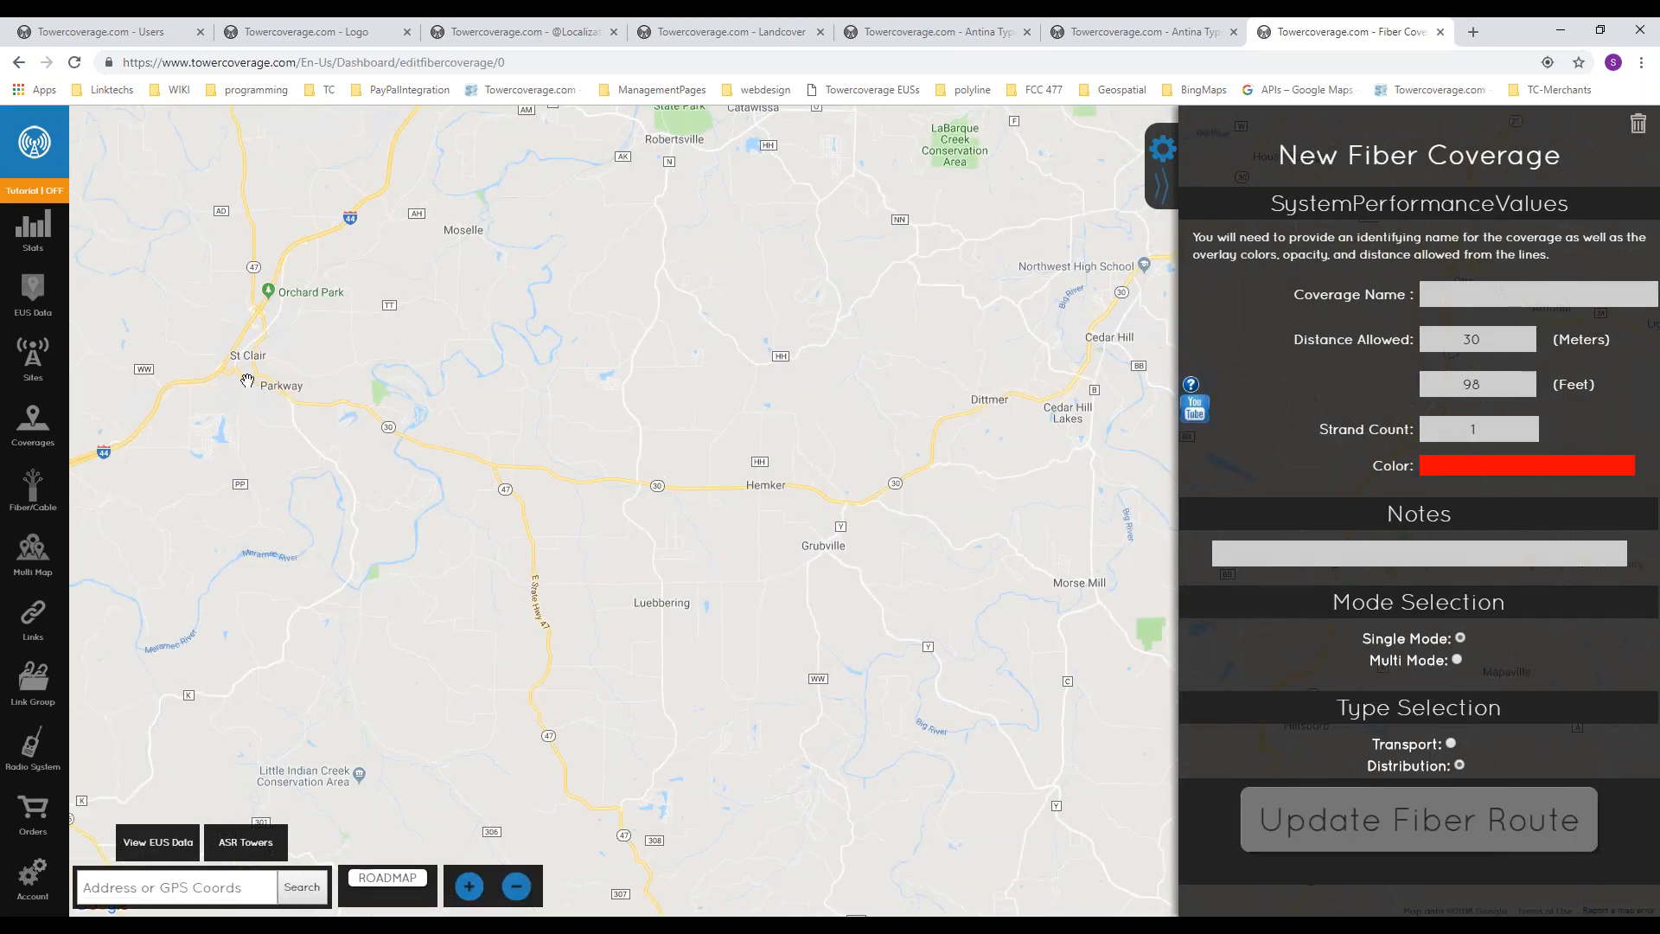
{"action": "left_click", "coordinate": [221, 367]}
{"action": "left_click", "coordinate": [269, 383]}
{"action": "left_click", "coordinate": [312, 390]}
{"action": "left_click", "coordinate": [347, 403]}
{"action": "left_click", "coordinate": [400, 426]}
{"action": "left_click", "coordinate": [466, 449]}
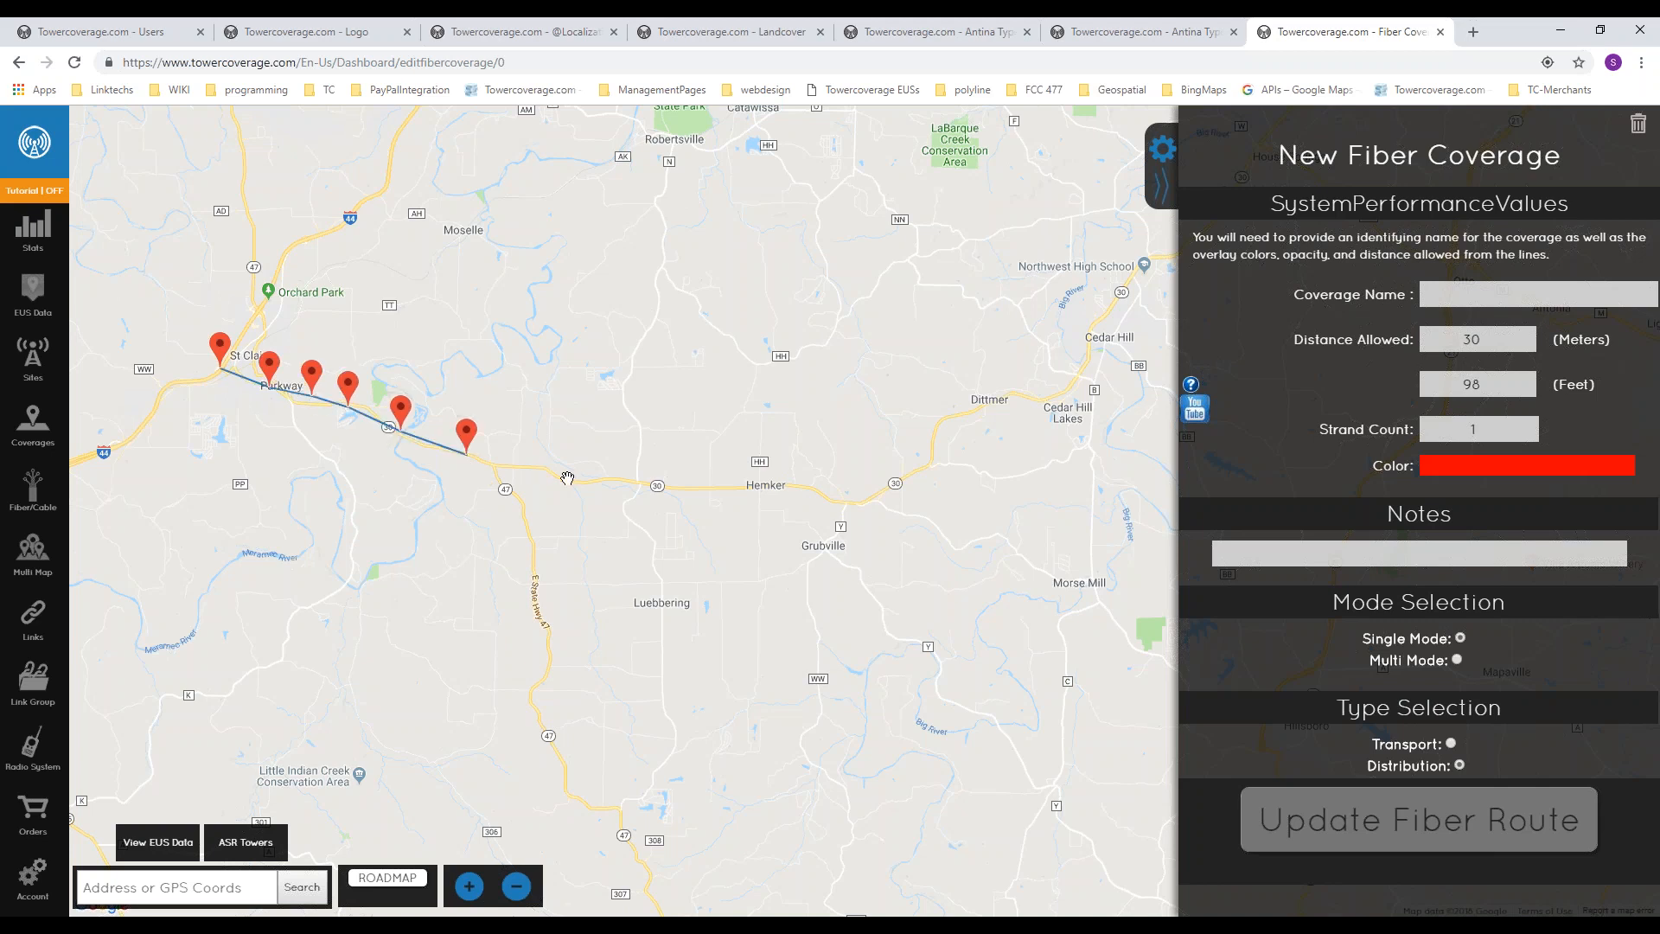
{"action": "left_click", "coordinate": [514, 476]}
{"action": "left_click", "coordinate": [567, 475]}
{"action": "left_click", "coordinate": [671, 482]}
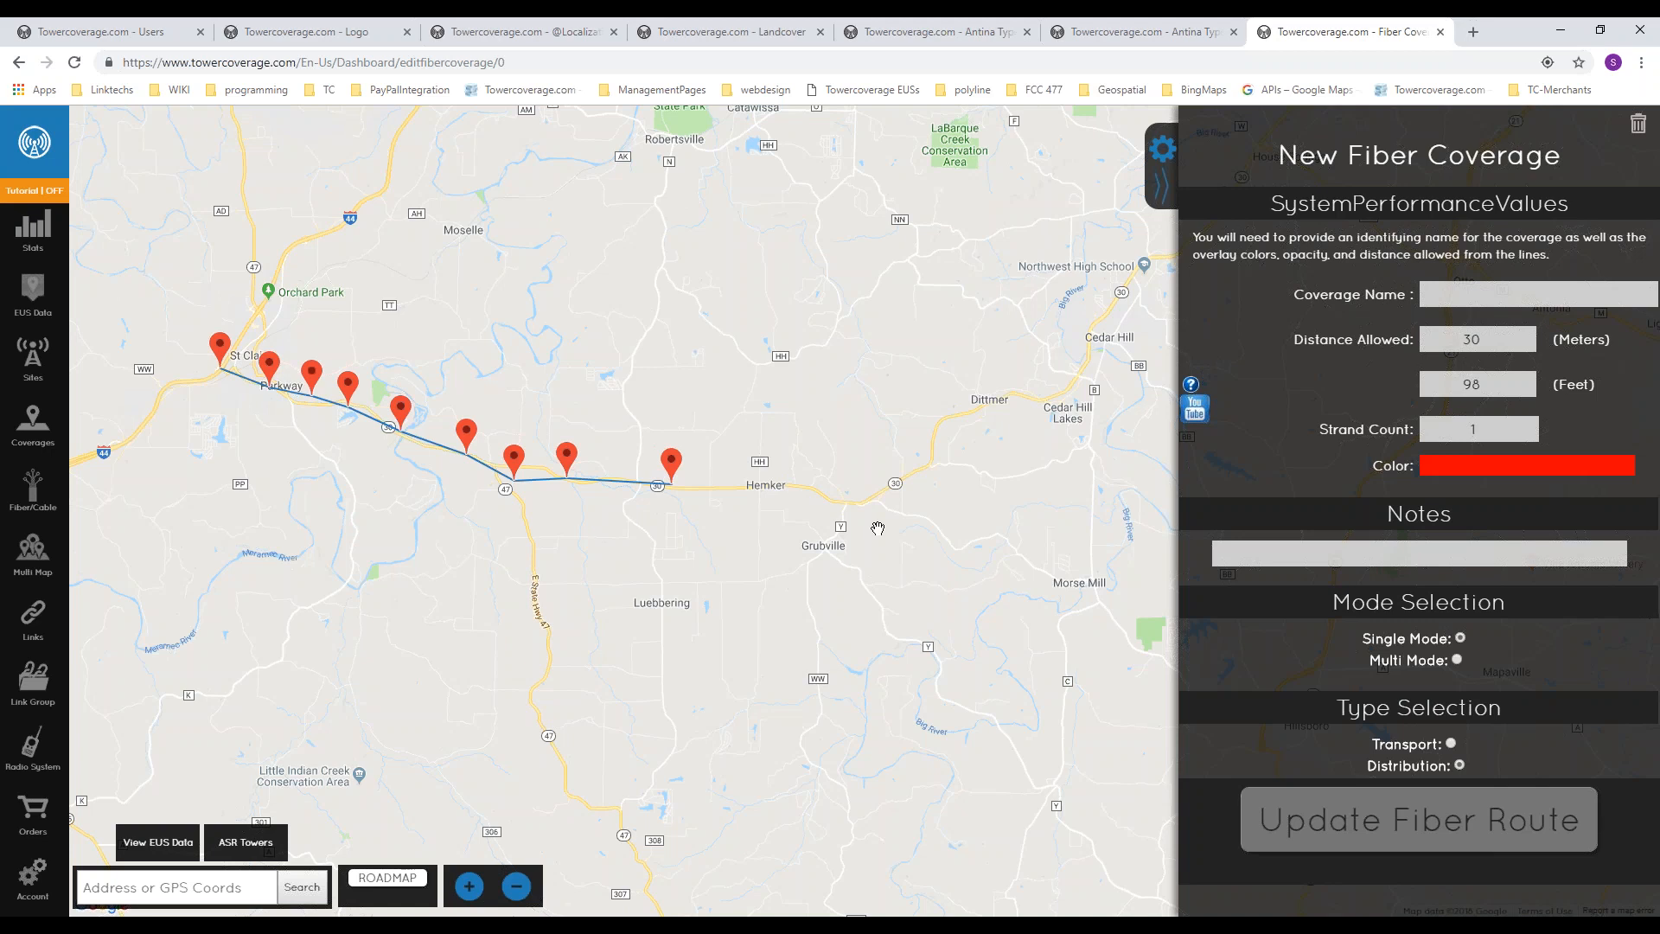
Step: Examine the coverage name, distance allowed and notes fields of the new fiber coverage
{"action": "left_click", "coordinate": [1528, 289]}
{"action": "left_click", "coordinate": [1519, 272]}
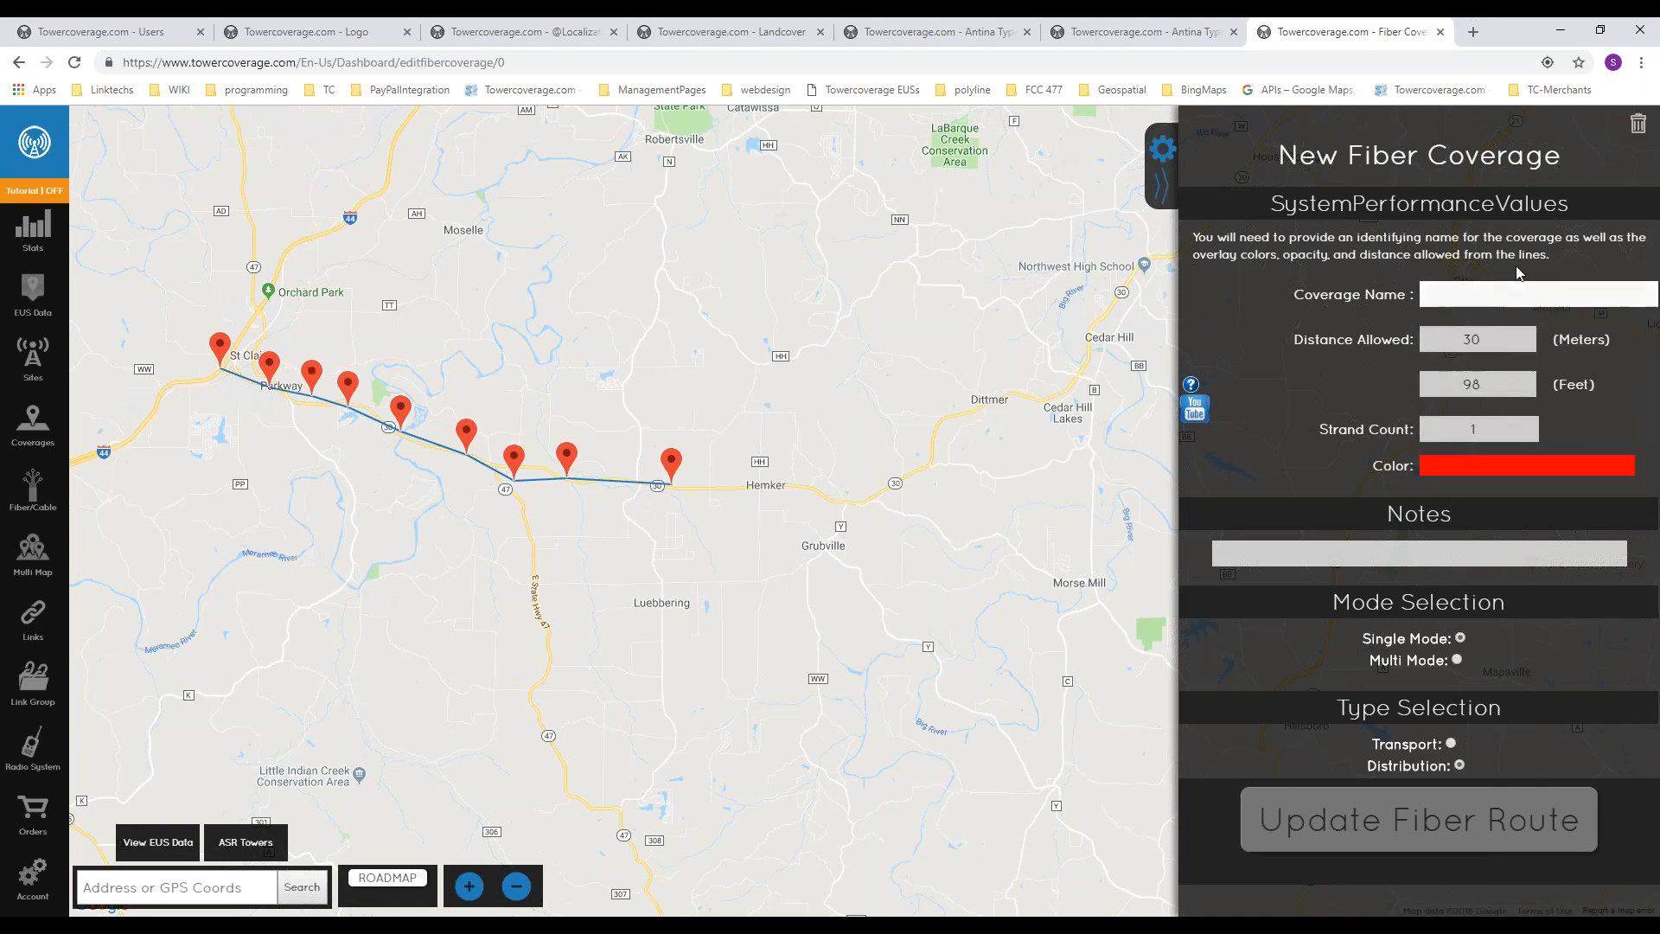
{"action": "double_click", "coordinate": [1476, 343]}
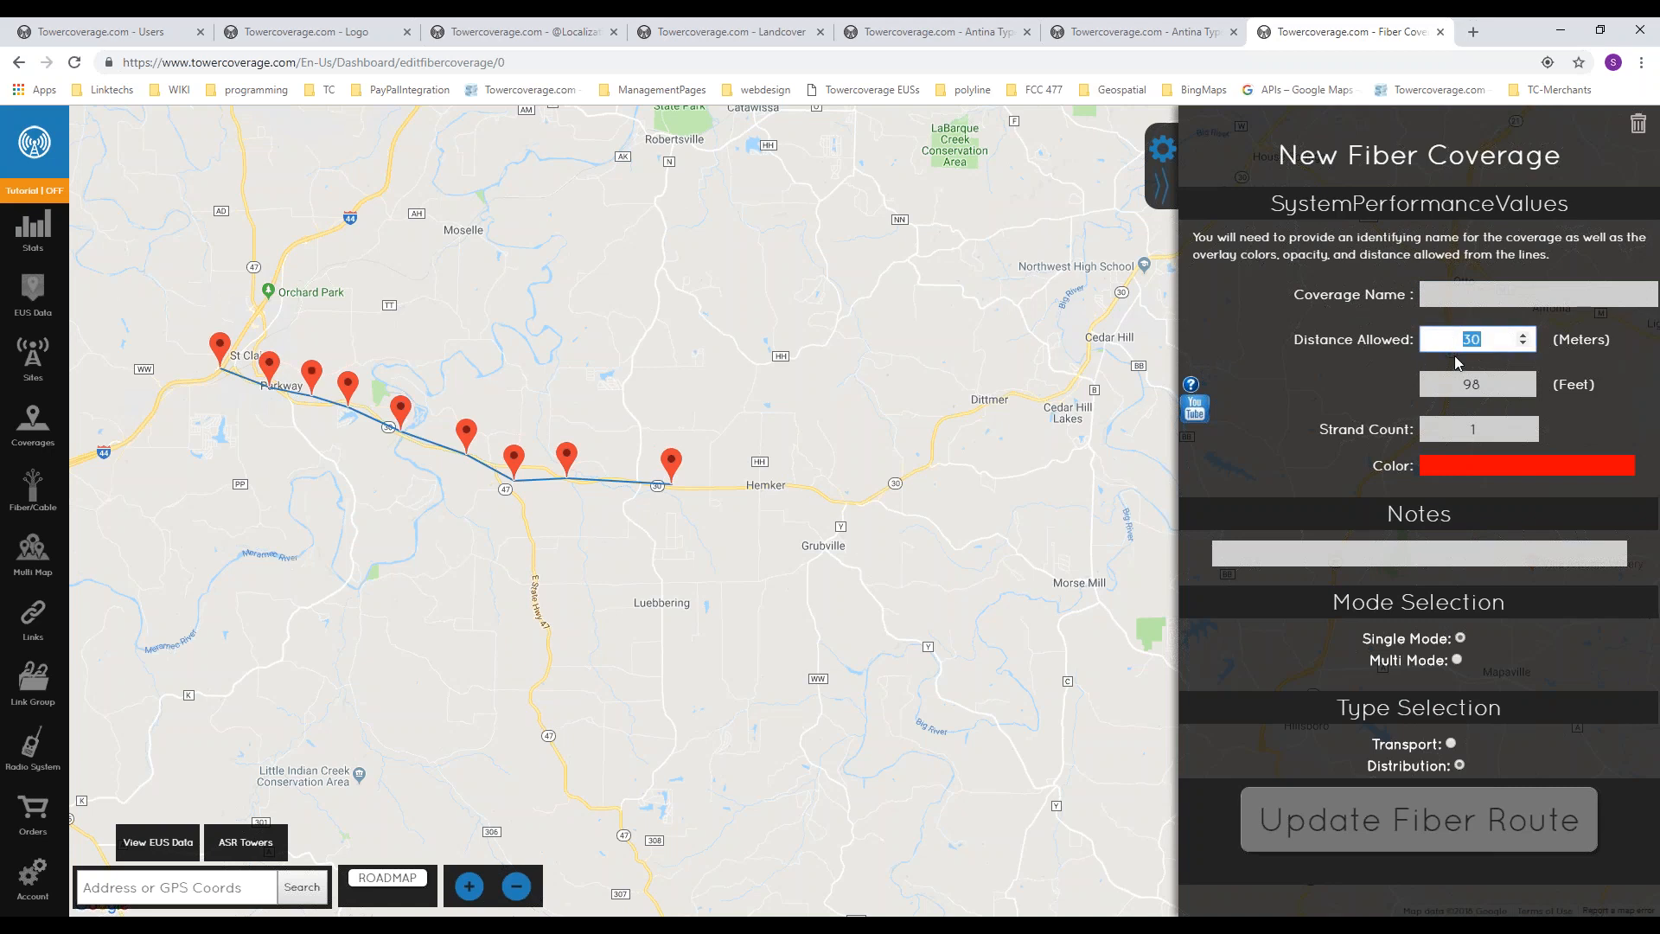
{"action": "left_click", "coordinate": [1368, 361]}
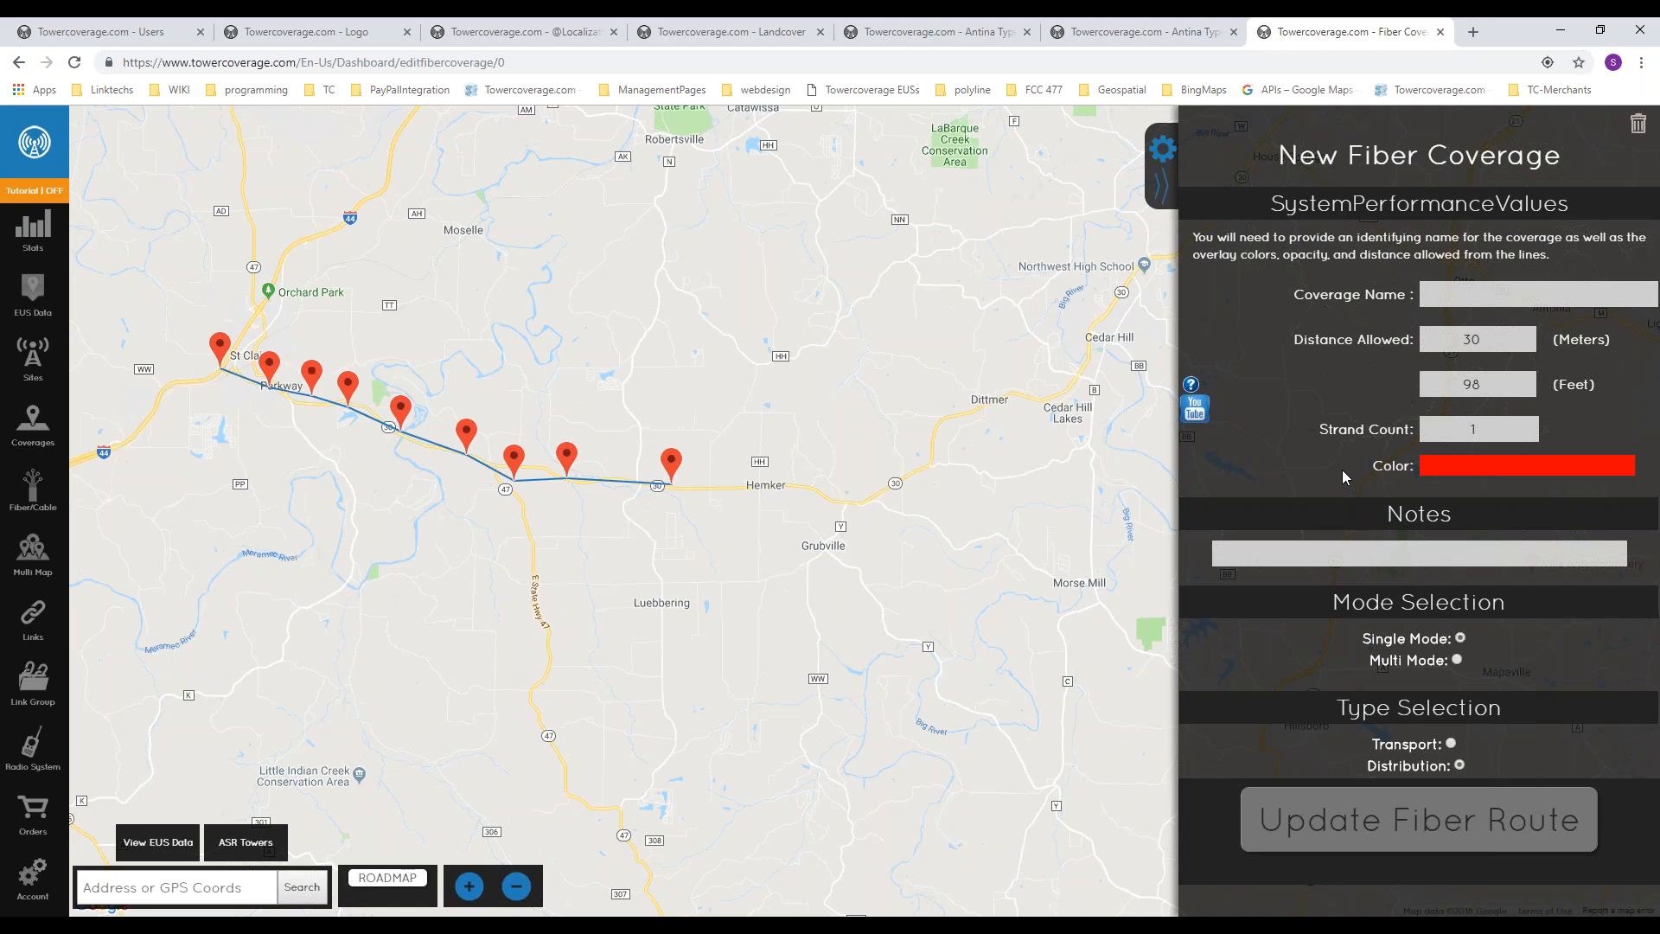
{"action": "left_click", "coordinate": [1422, 558]}
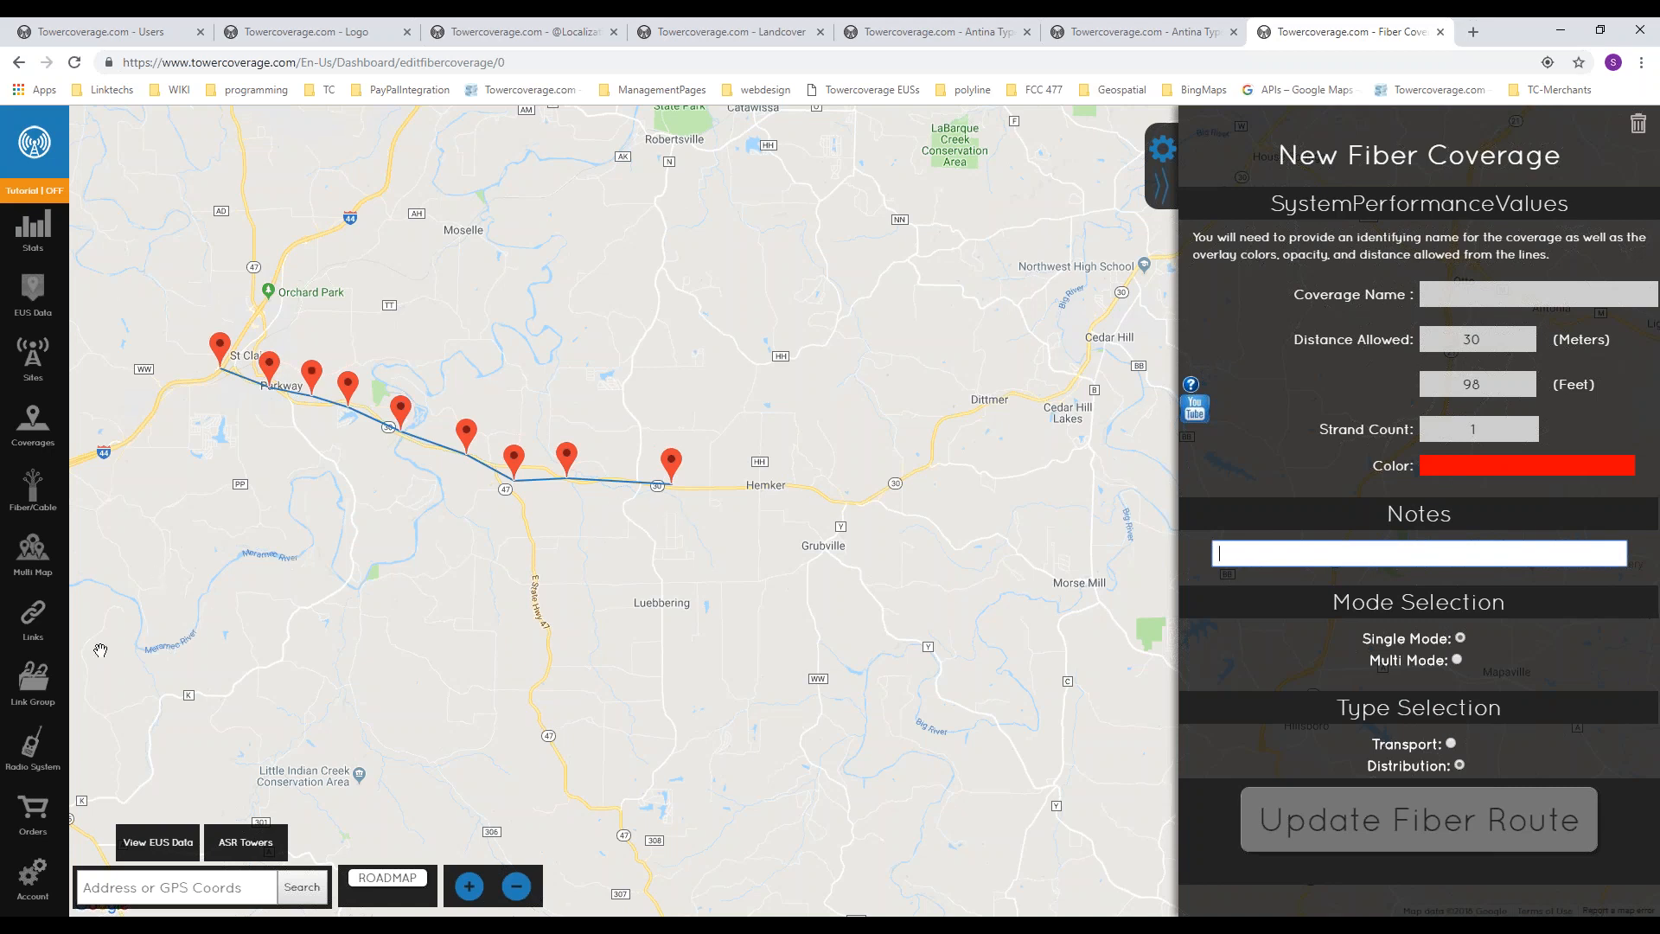
Step: Open the HS to LTI link from the list of links and check its radio system choices, leaving none selected
{"action": "left_click", "coordinate": [33, 627]}
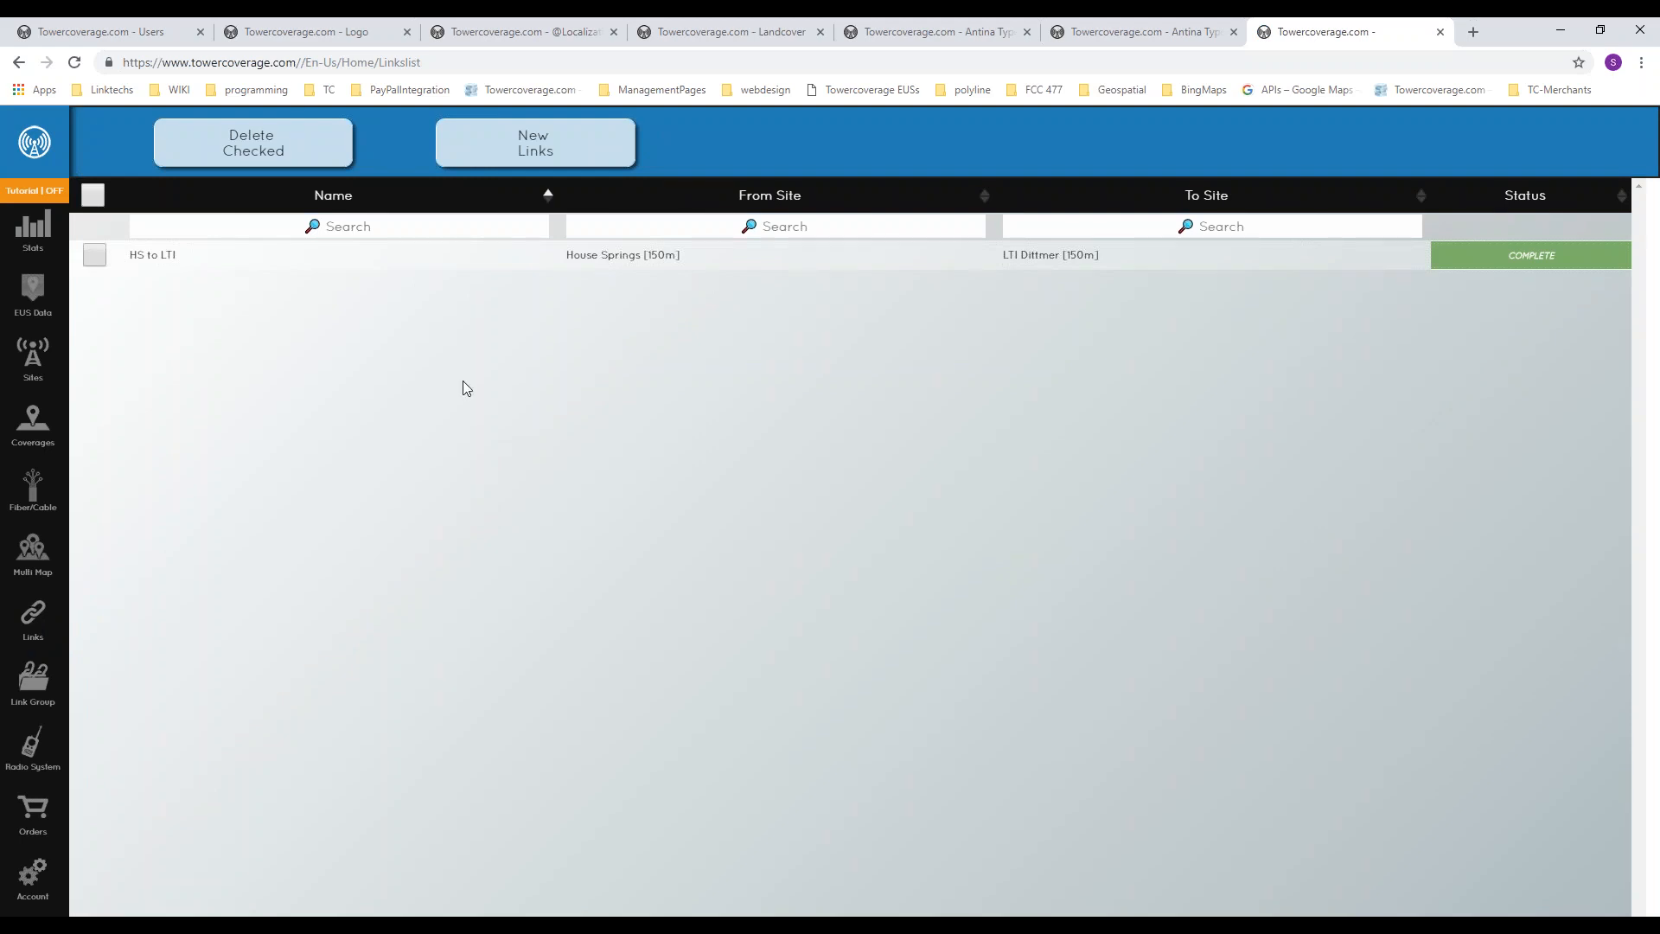
{"action": "left_click", "coordinate": [551, 255]}
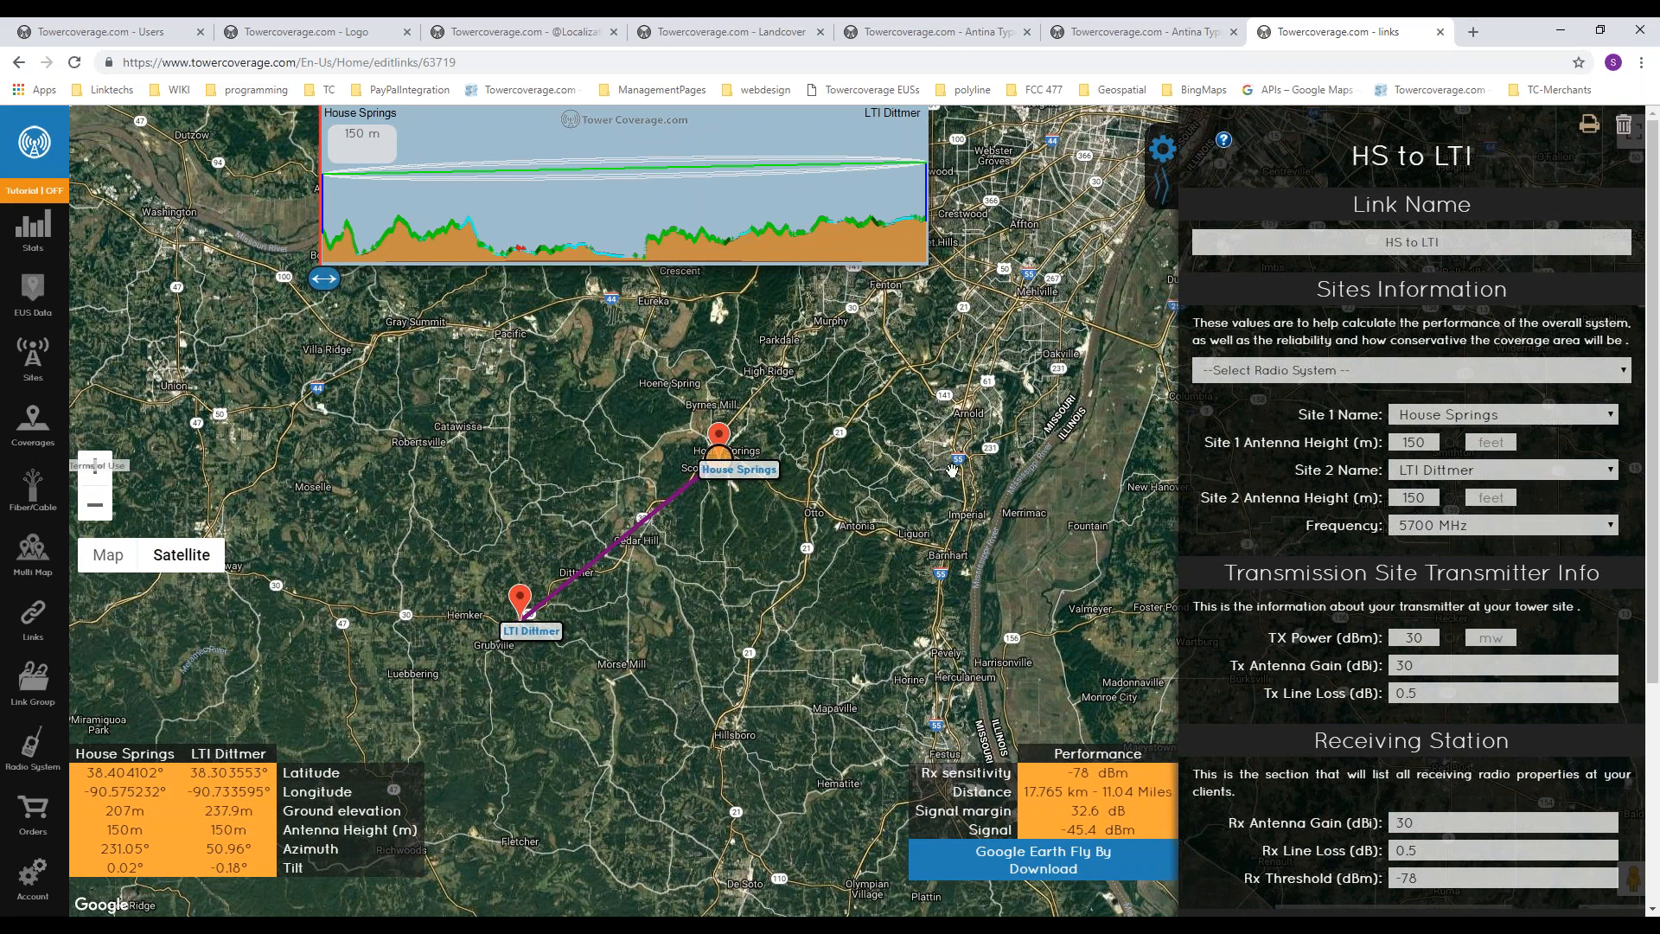
{"action": "left_click", "coordinate": [1305, 372]}
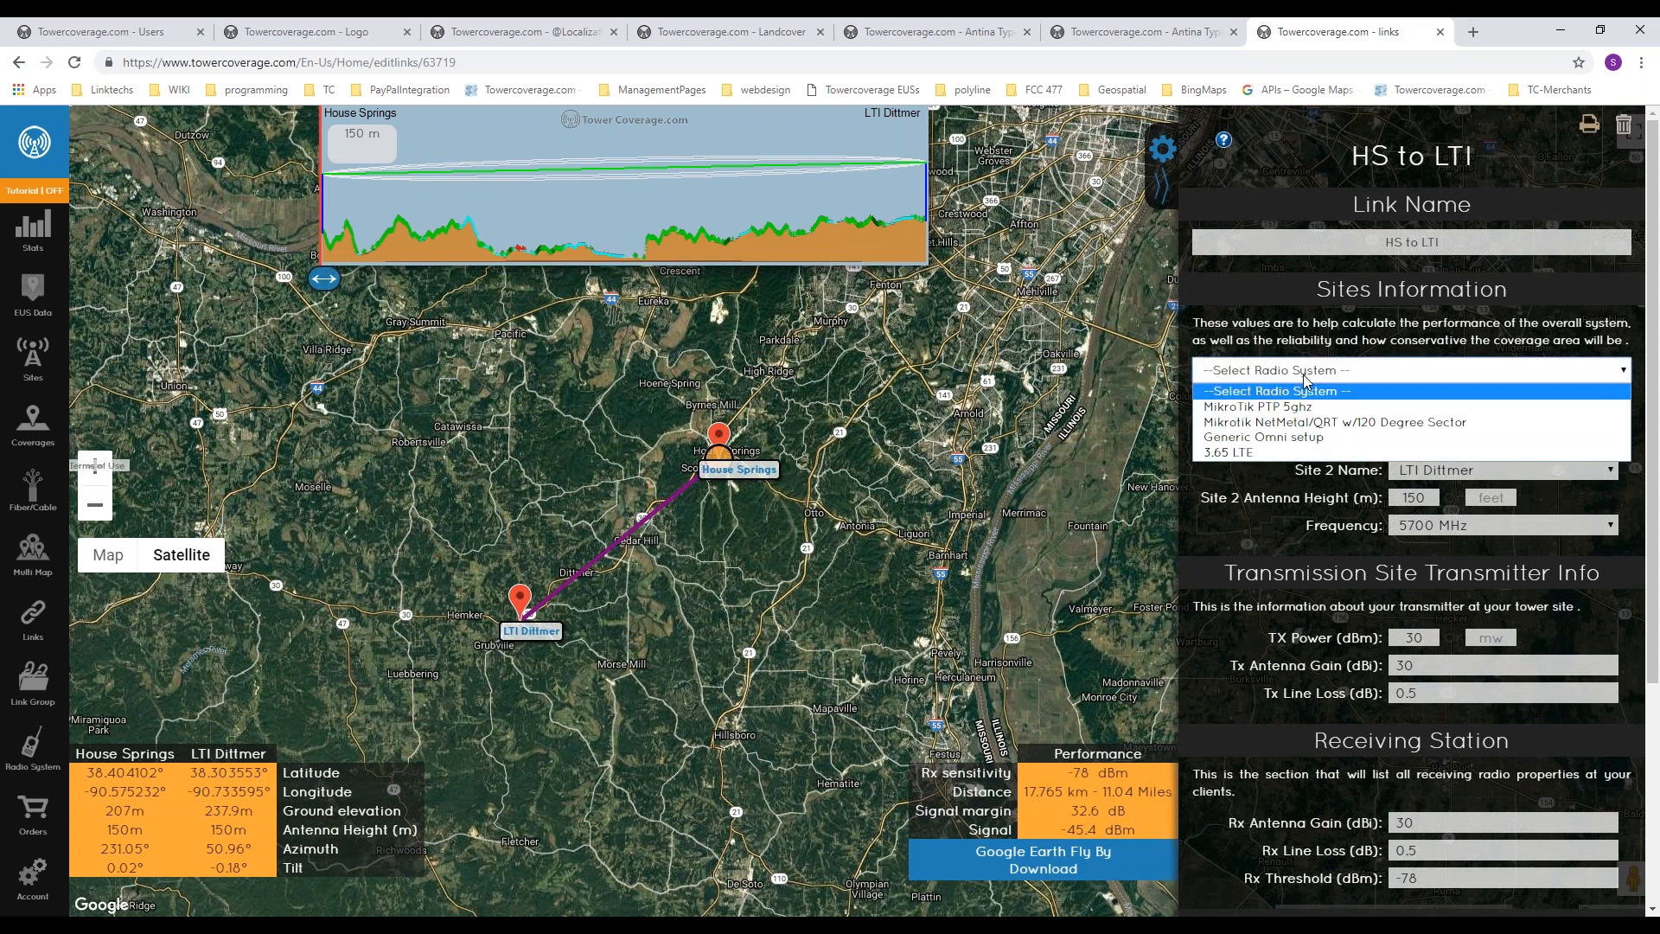
{"action": "left_click", "coordinate": [1320, 394]}
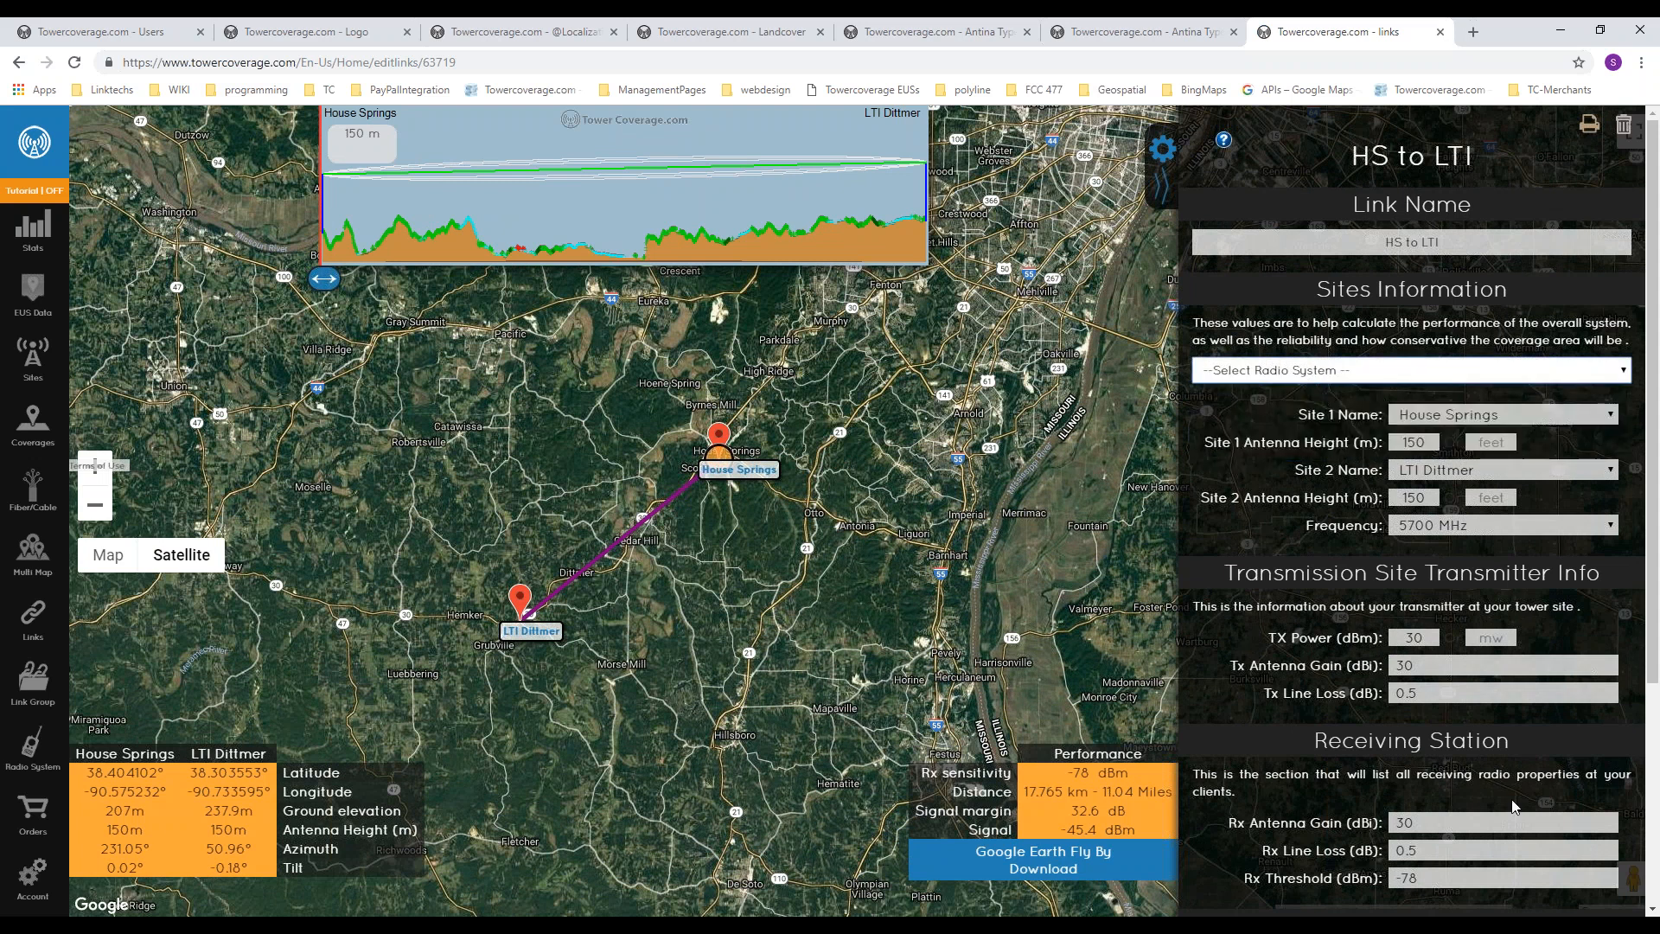
Step: Trace the HS to LTI path by moving the terrain profile marker from House Springs toward Cedar Hill and inspect the corresponding map locations
{"action": "scroll", "coordinate": [1327, 631], "scroll_direction": "down", "scroll_amount": 3}
{"action": "scroll", "coordinate": [1327, 631], "scroll_direction": "up", "scroll_amount": 3}
{"action": "left_click_drag", "start_coordinate": [330, 281], "coordinate": [533, 284]}
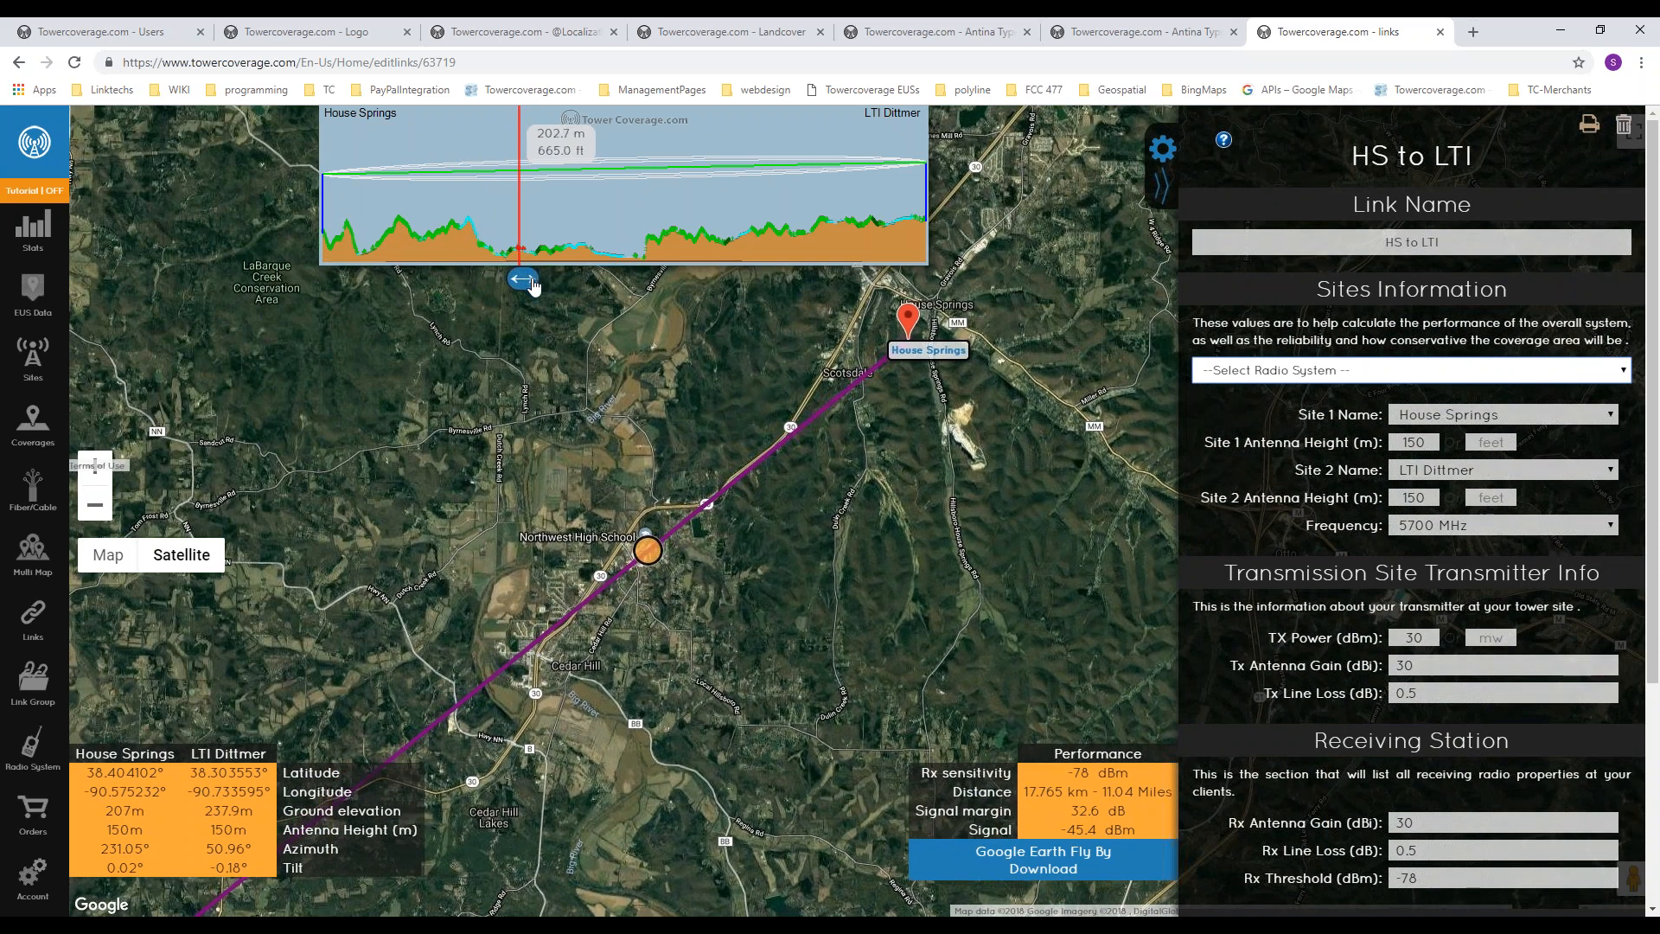
{"action": "scroll", "coordinate": [692, 517], "scroll_direction": "up", "scroll_amount": 1}
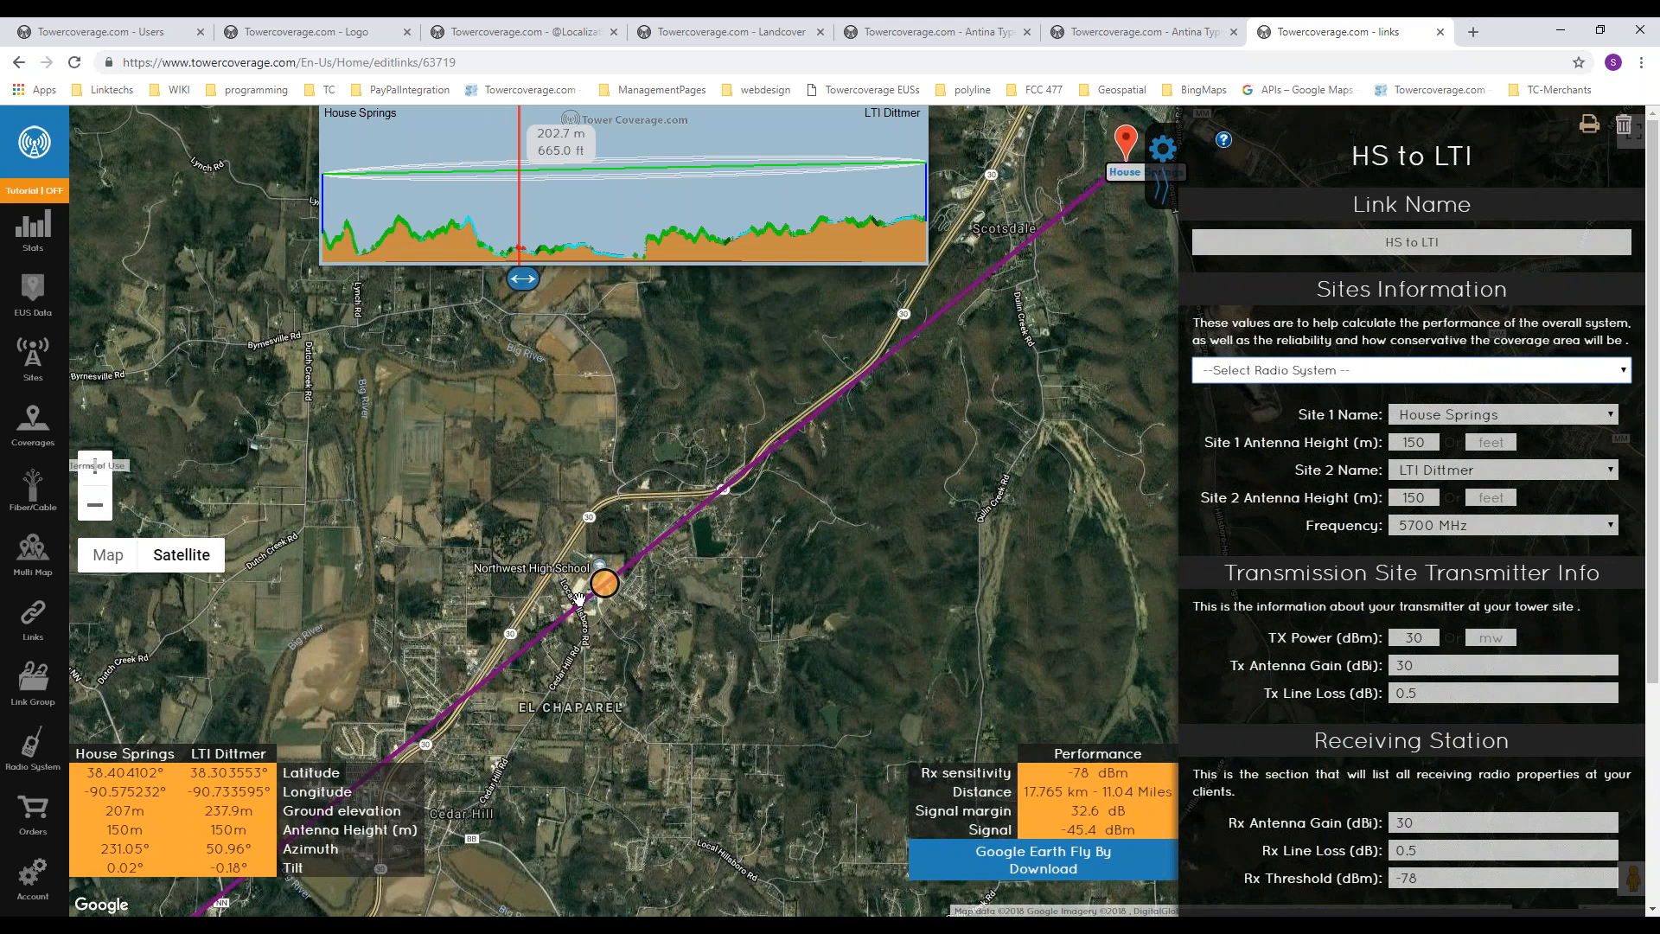
{"action": "scroll", "coordinate": [578, 599], "scroll_direction": "up", "scroll_amount": 1}
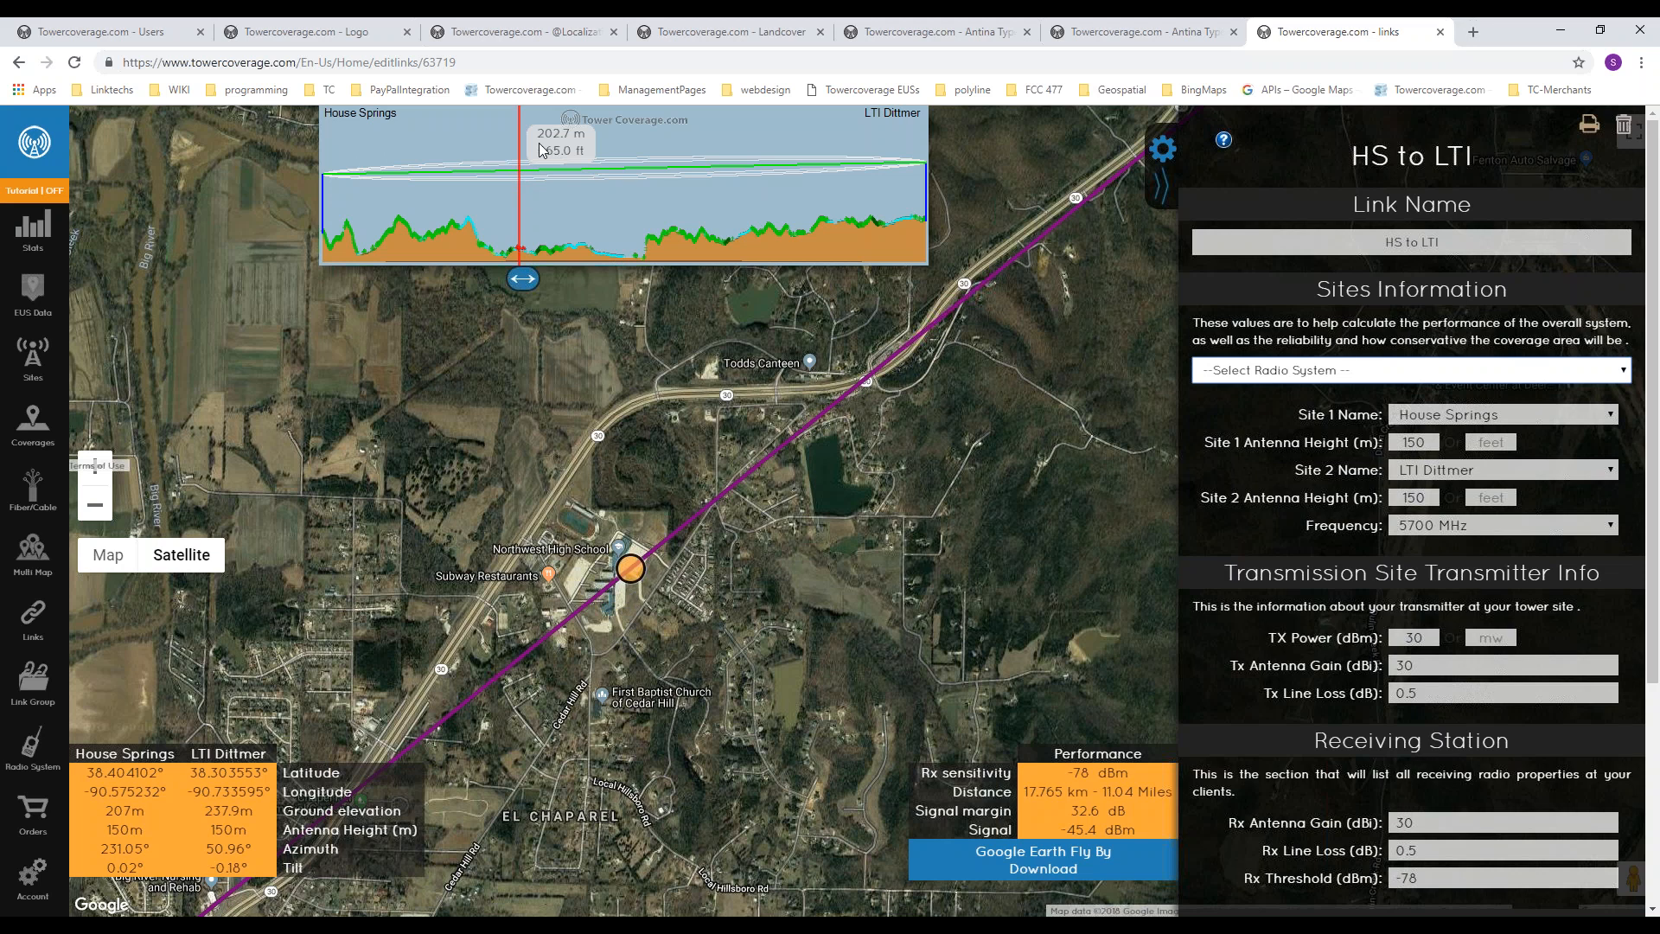
{"action": "left_click_drag", "start_coordinate": [534, 281], "coordinate": [582, 280]}
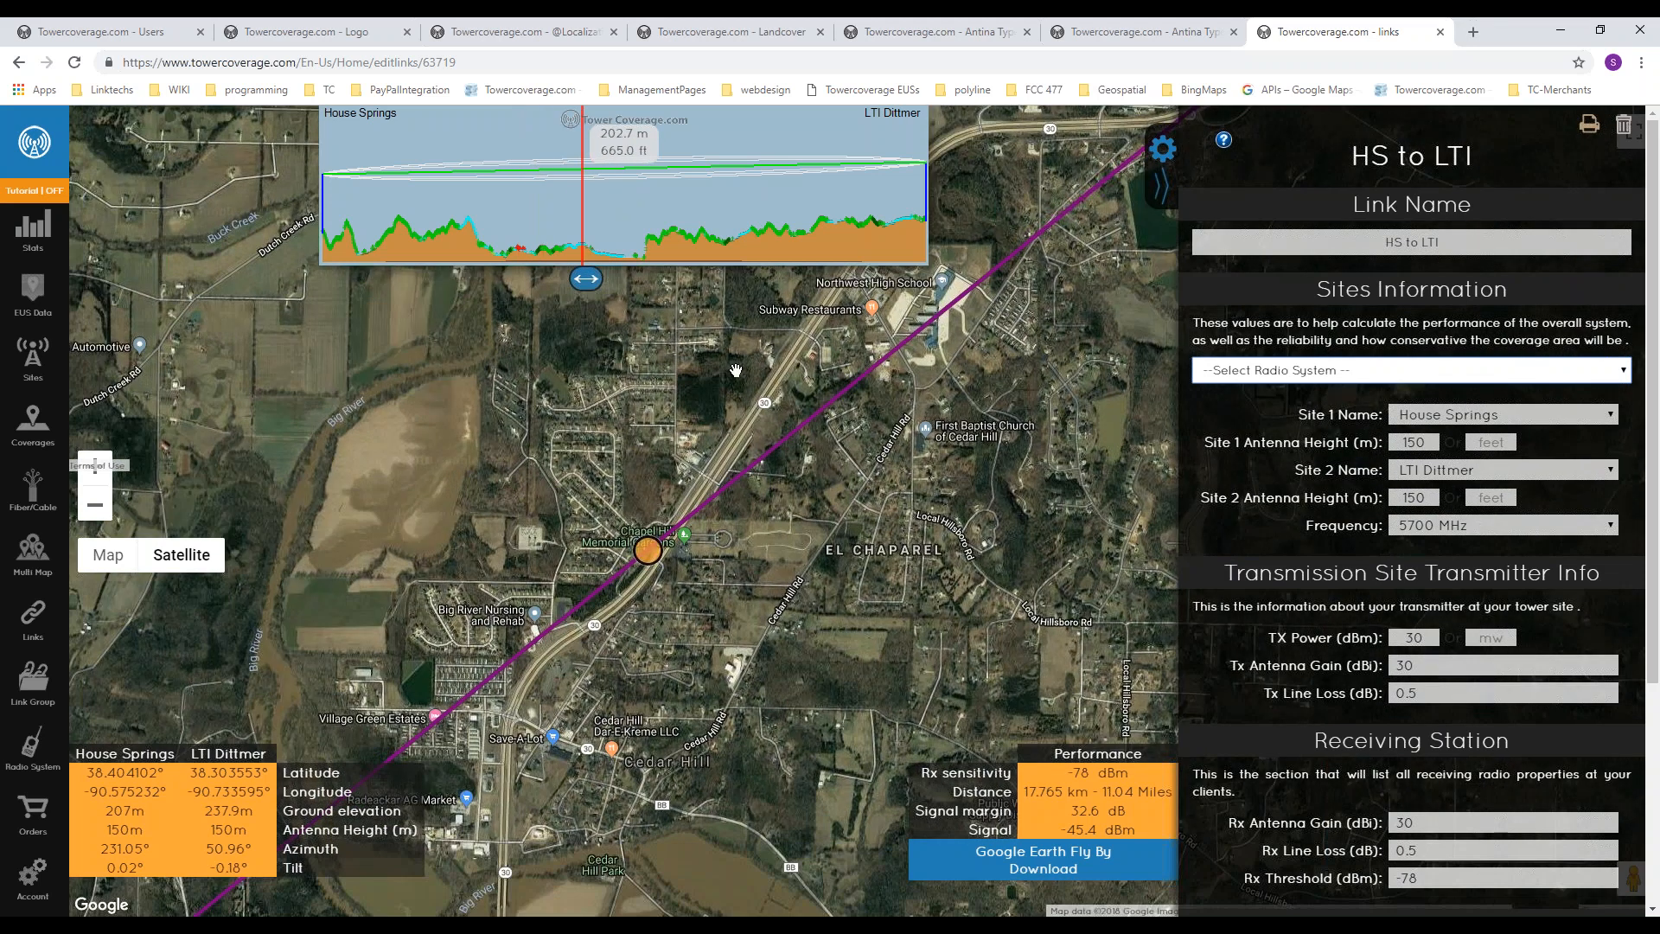
{"action": "left_click_drag", "start_coordinate": [623, 753], "coordinate": [728, 645]}
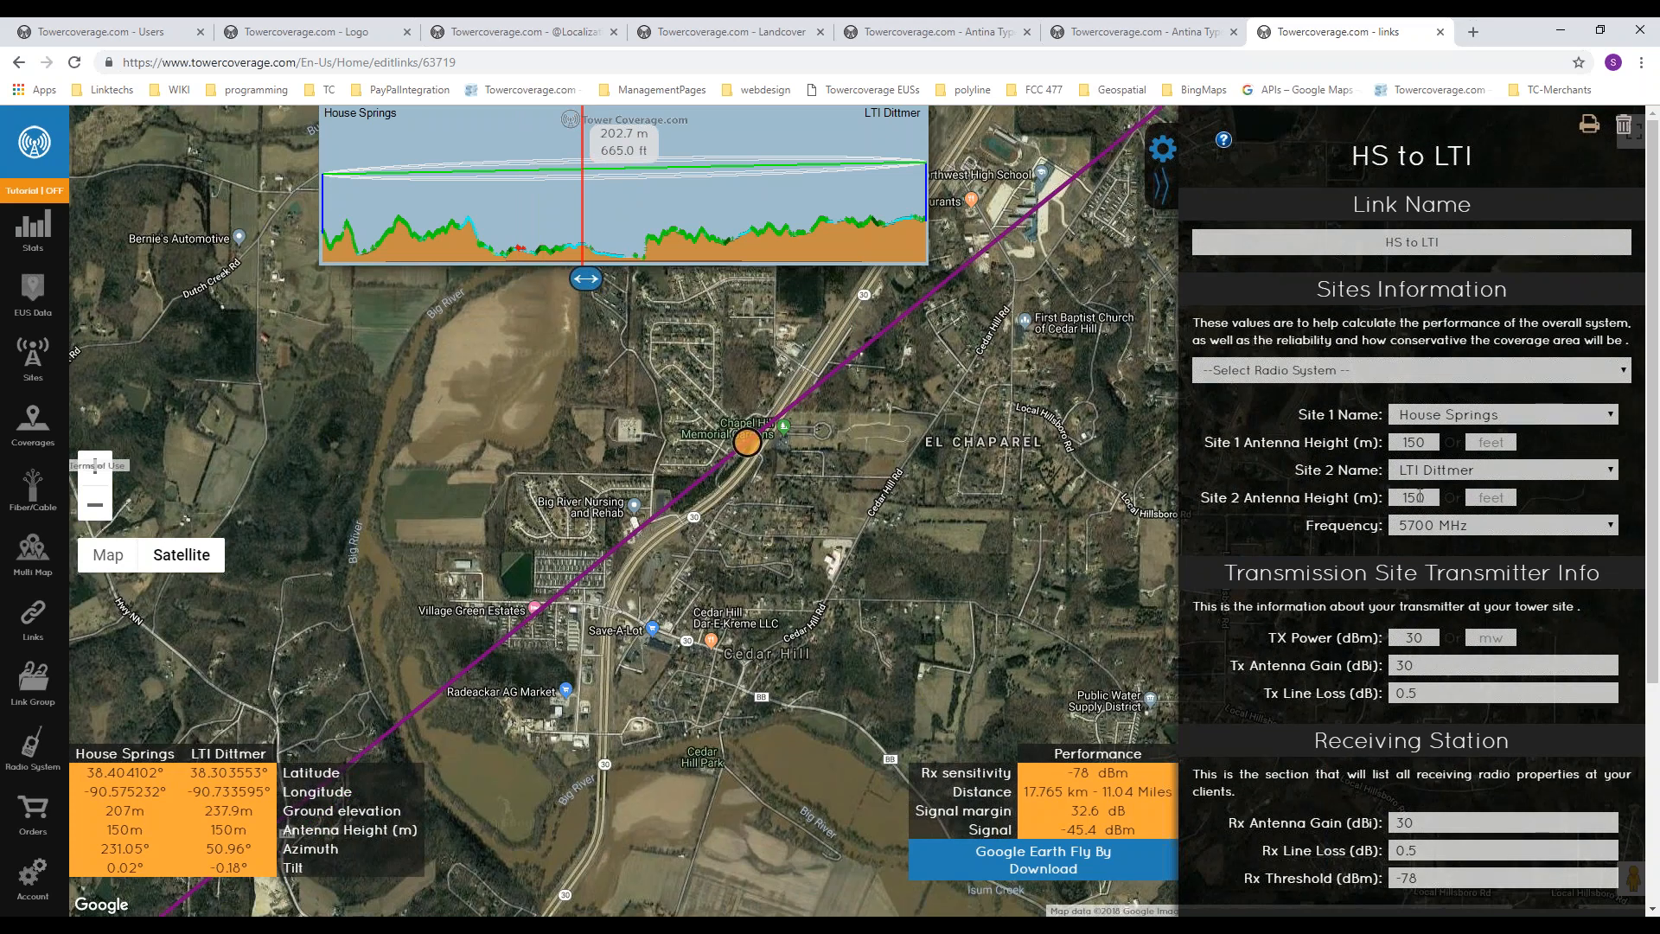
Step: Examine the link's transmitter, receiving station and system performance settings, including the antenna gain explanations
{"action": "scroll", "coordinate": [1420, 496], "scroll_direction": "down", "scroll_amount": 4}
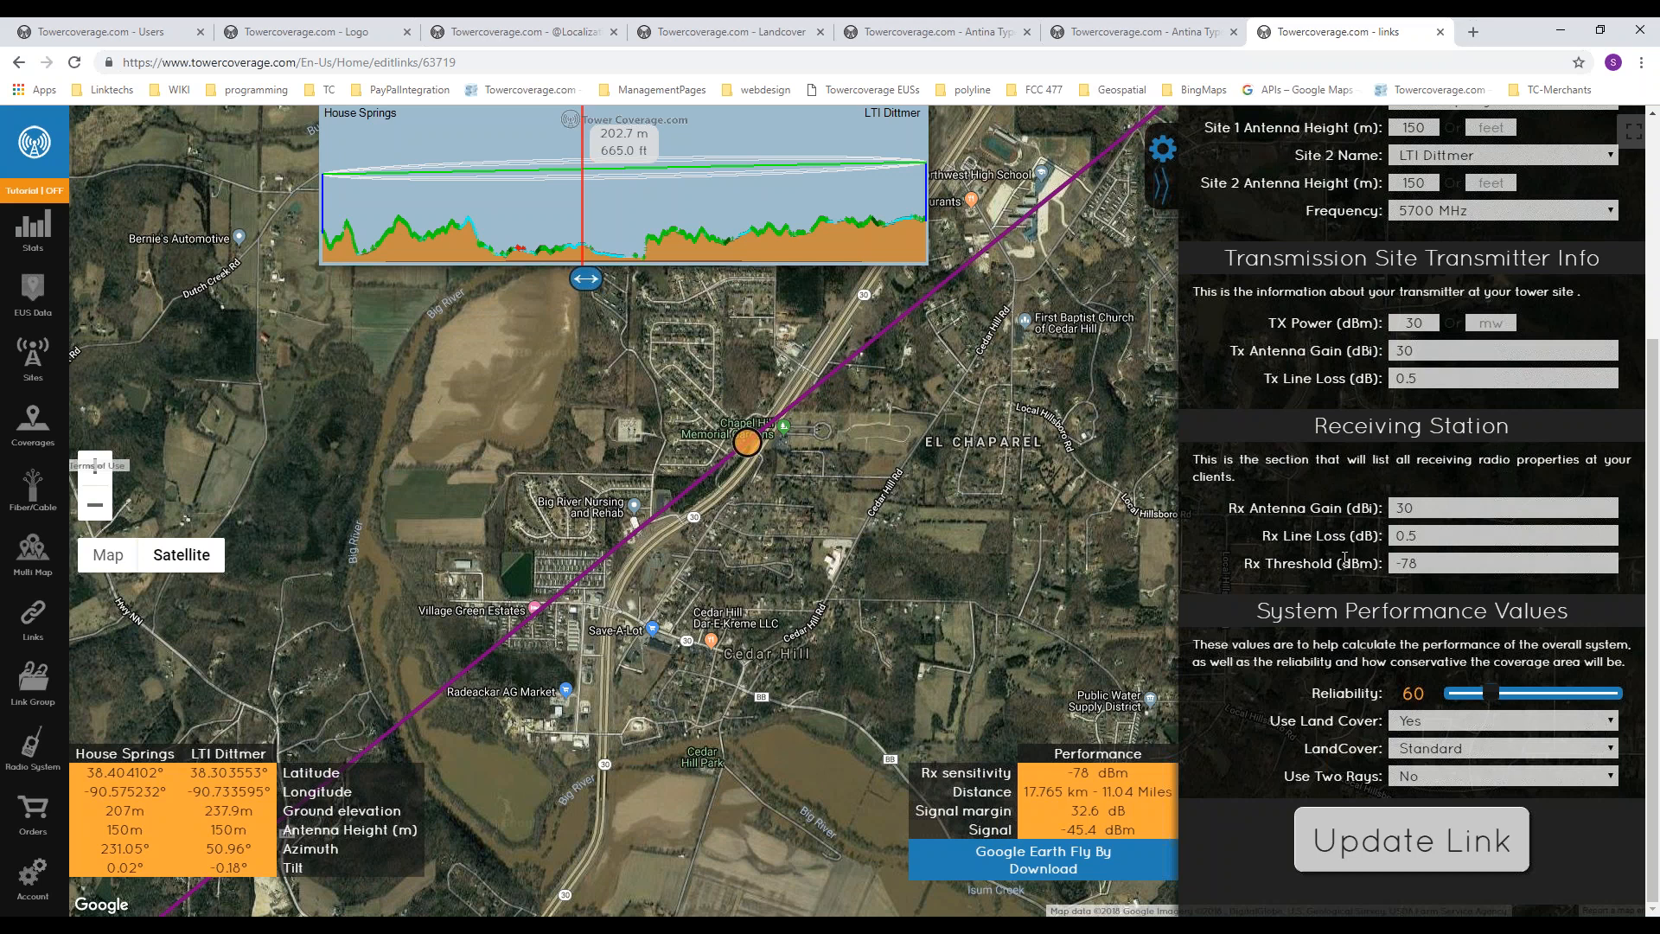
{"action": "mouse_move", "coordinate": [1321, 501]}
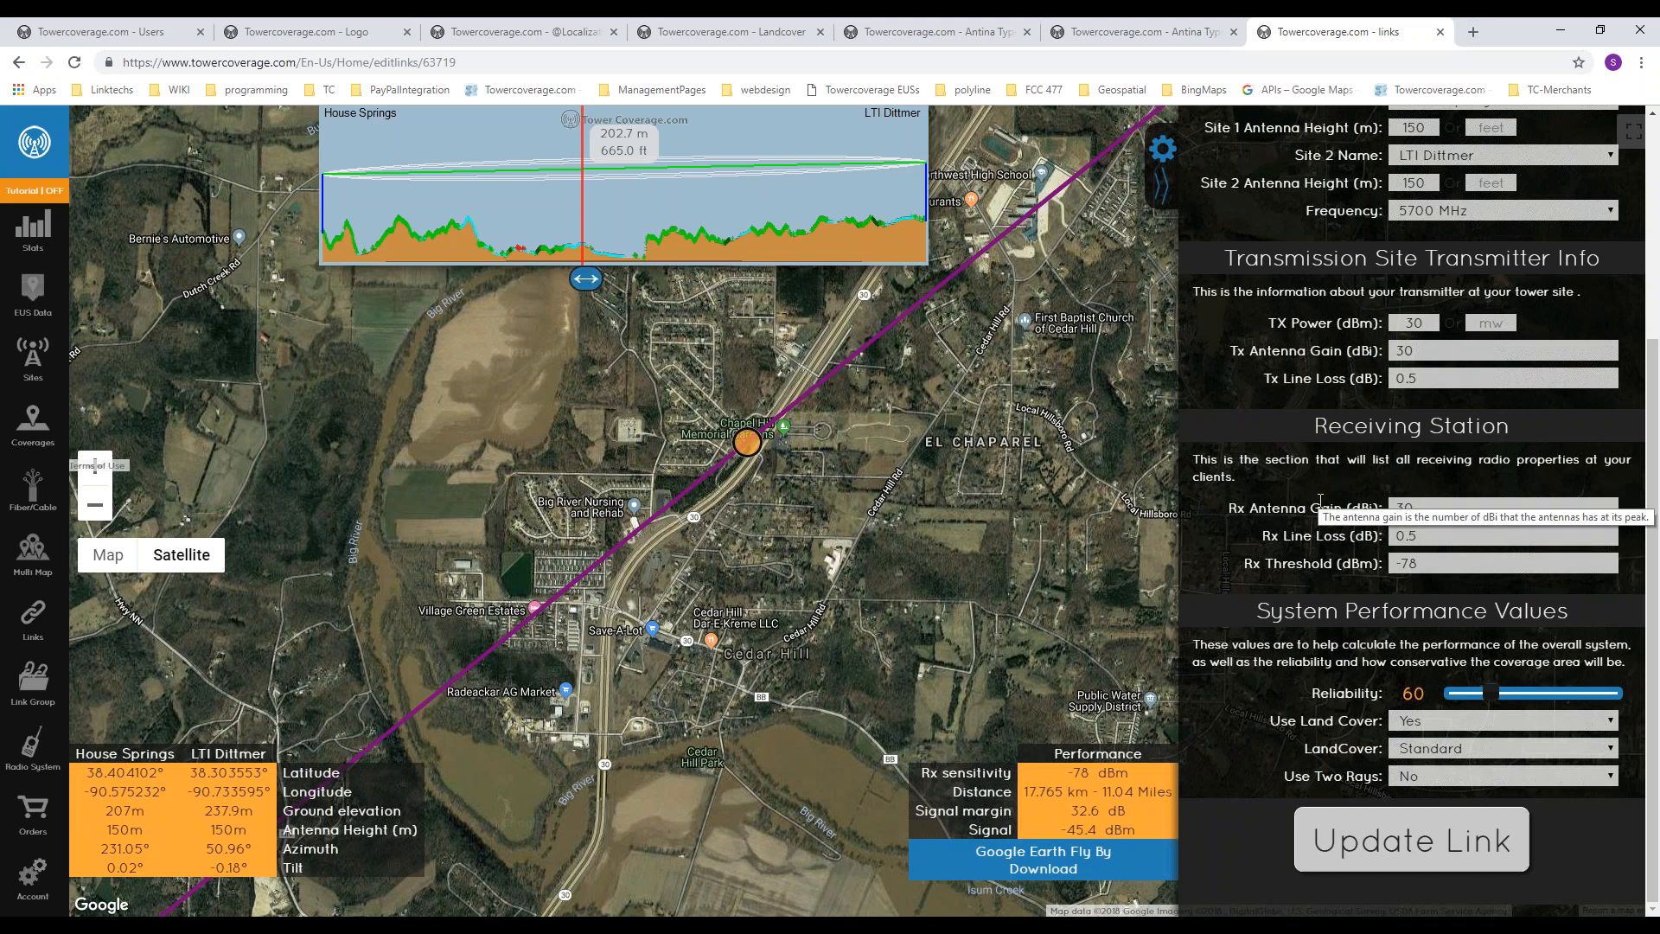
{"action": "mouse_move", "coordinate": [1314, 351]}
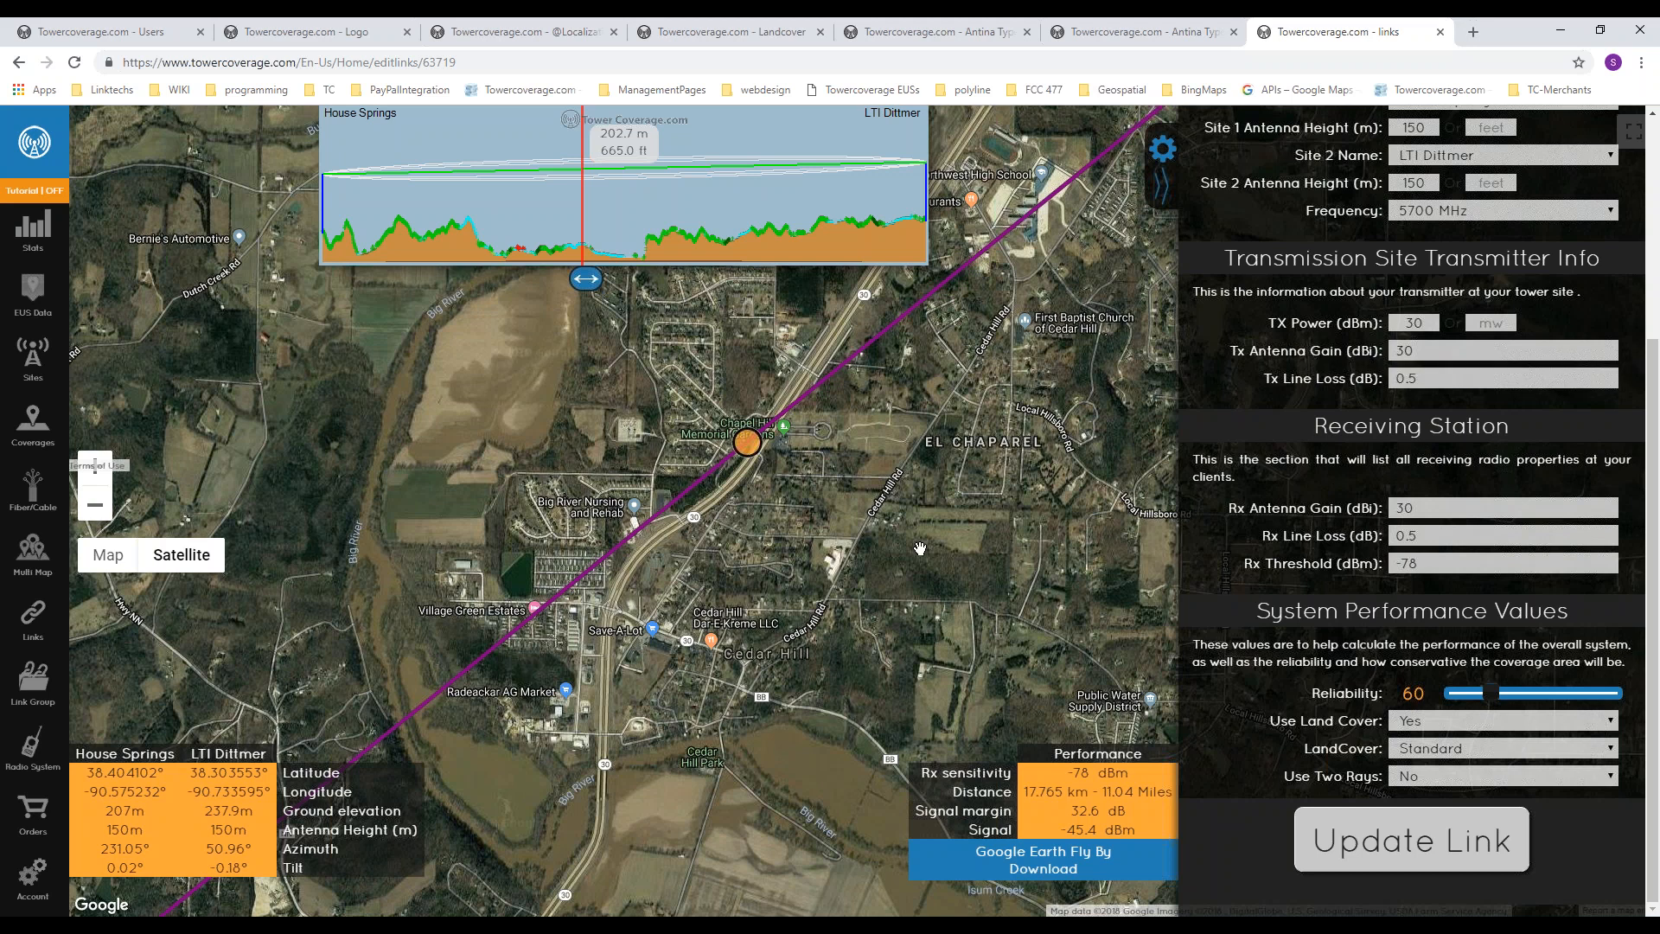
{"action": "scroll", "coordinate": [1321, 173], "scroll_direction": "up", "scroll_amount": 4}
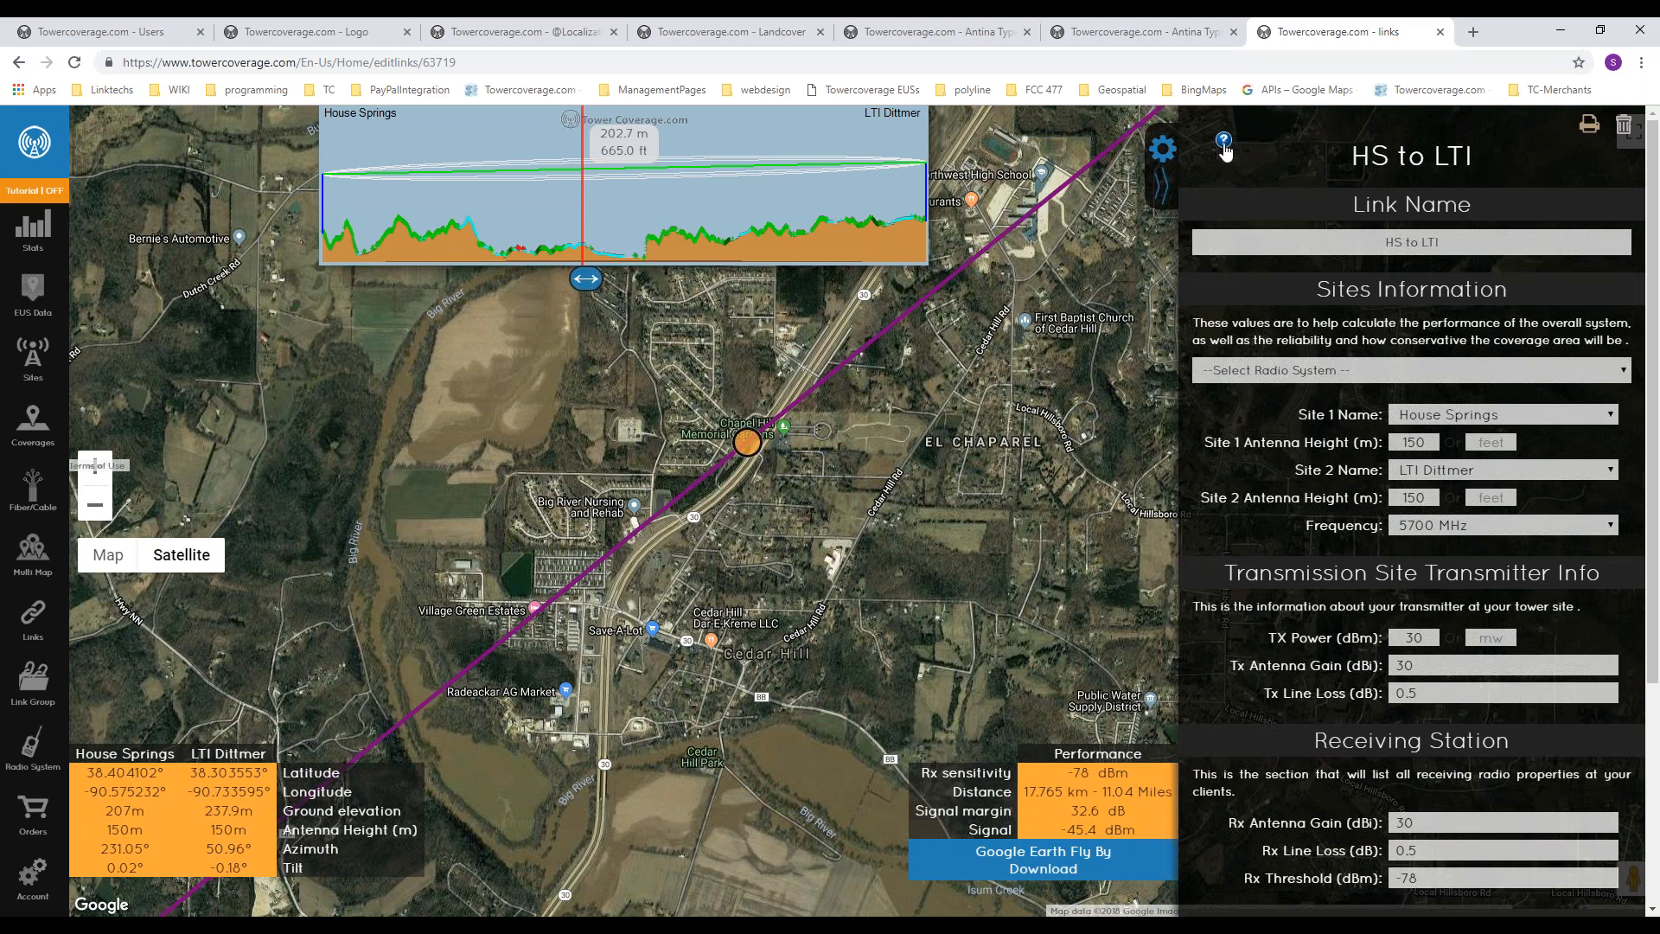
{"action": "mouse_move", "coordinate": [1241, 539]}
{"action": "left_click_drag", "start_coordinate": [692, 625], "coordinate": [723, 596]}
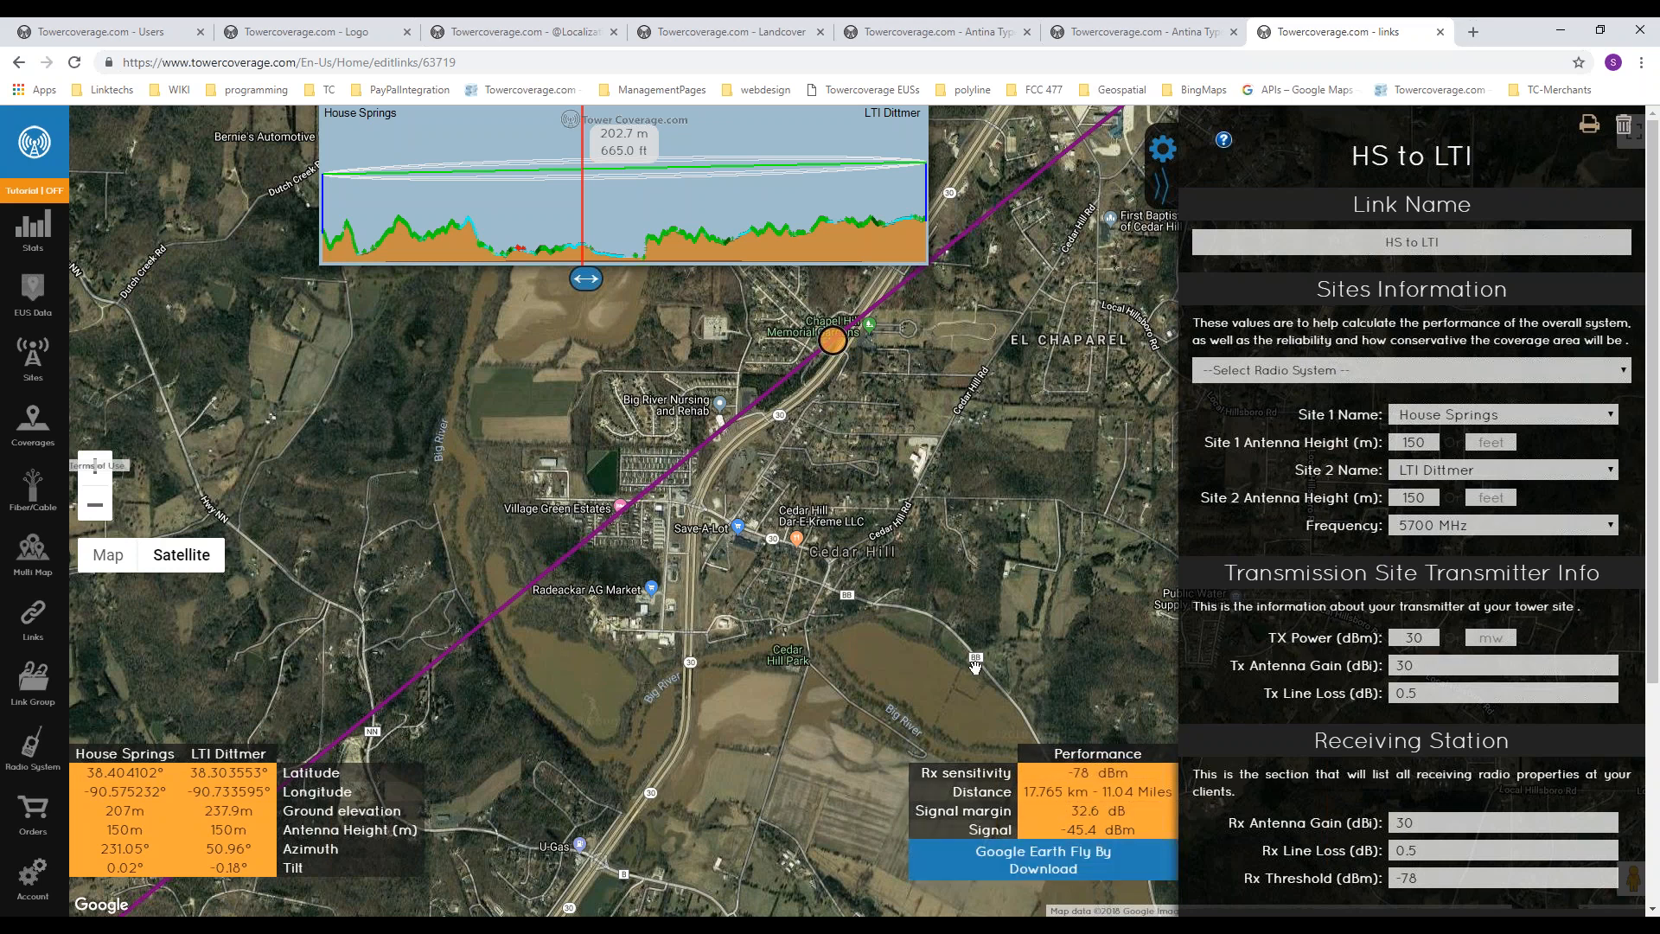
{"action": "mouse_move", "coordinate": [741, 576]}
{"action": "left_mouse_down"}
{"action": "mouse_move", "coordinate": [798, 545]}
{"action": "mouse_move", "coordinate": [800, 599]}
{"action": "left_mouse_up"}
{"action": "scroll", "coordinate": [799, 598], "scroll_direction": "down", "scroll_amount": 1}
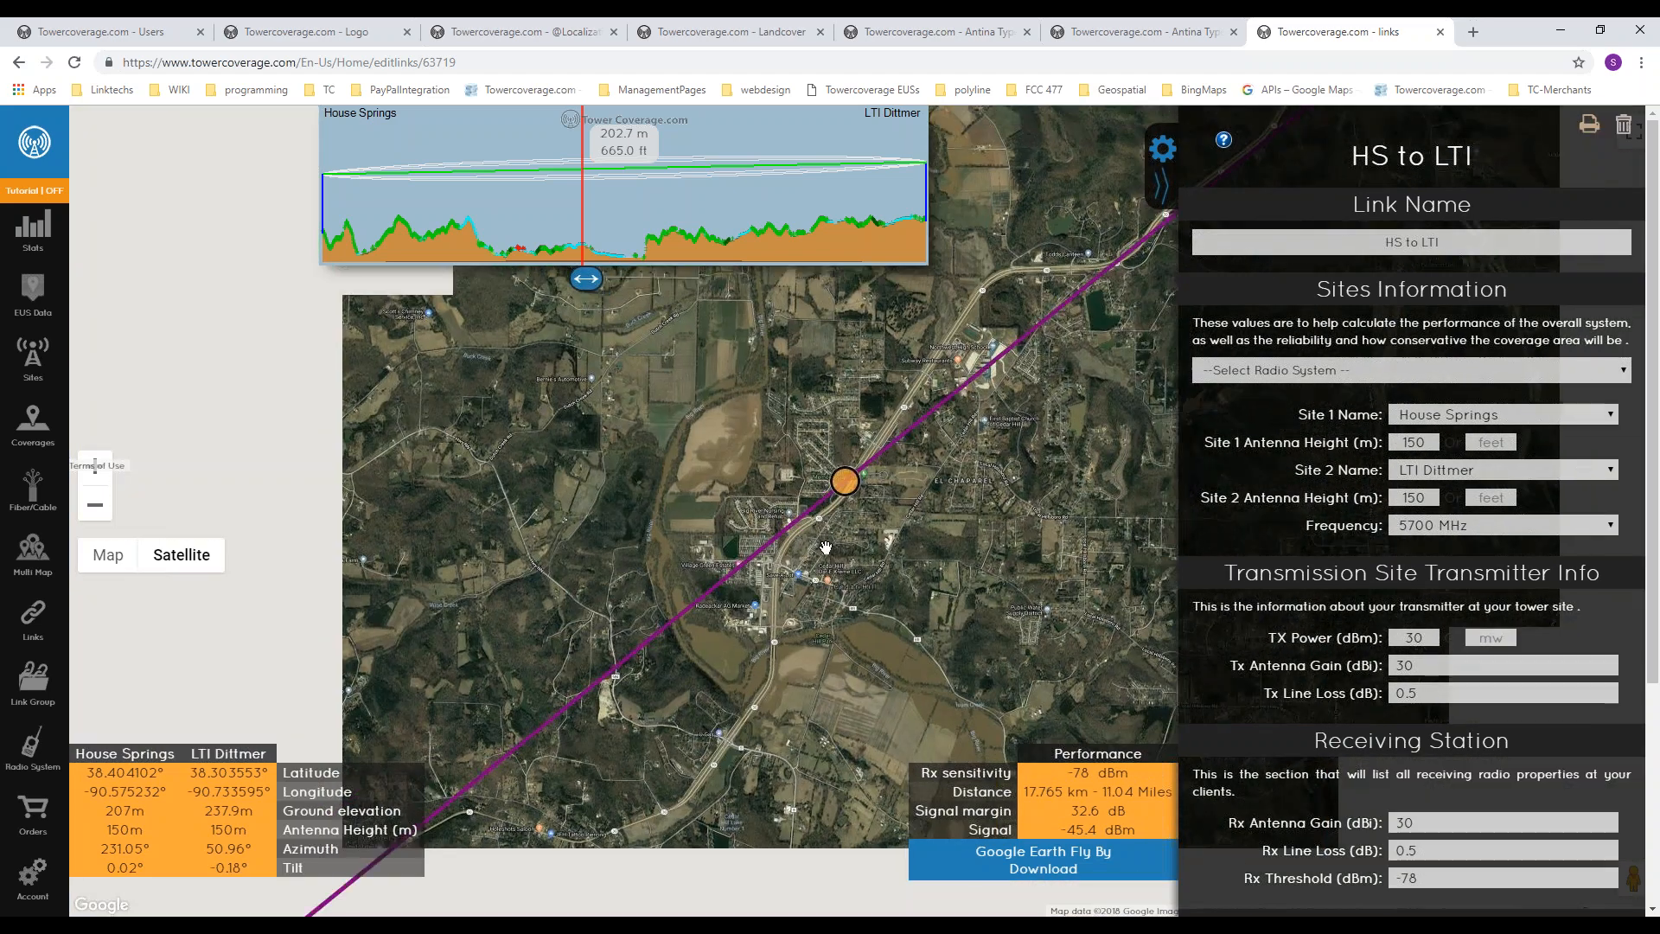
{"action": "left_click_drag", "start_coordinate": [947, 484], "coordinate": [823, 560]}
{"action": "scroll", "coordinate": [822, 560], "scroll_direction": "down", "scroll_amount": 1}
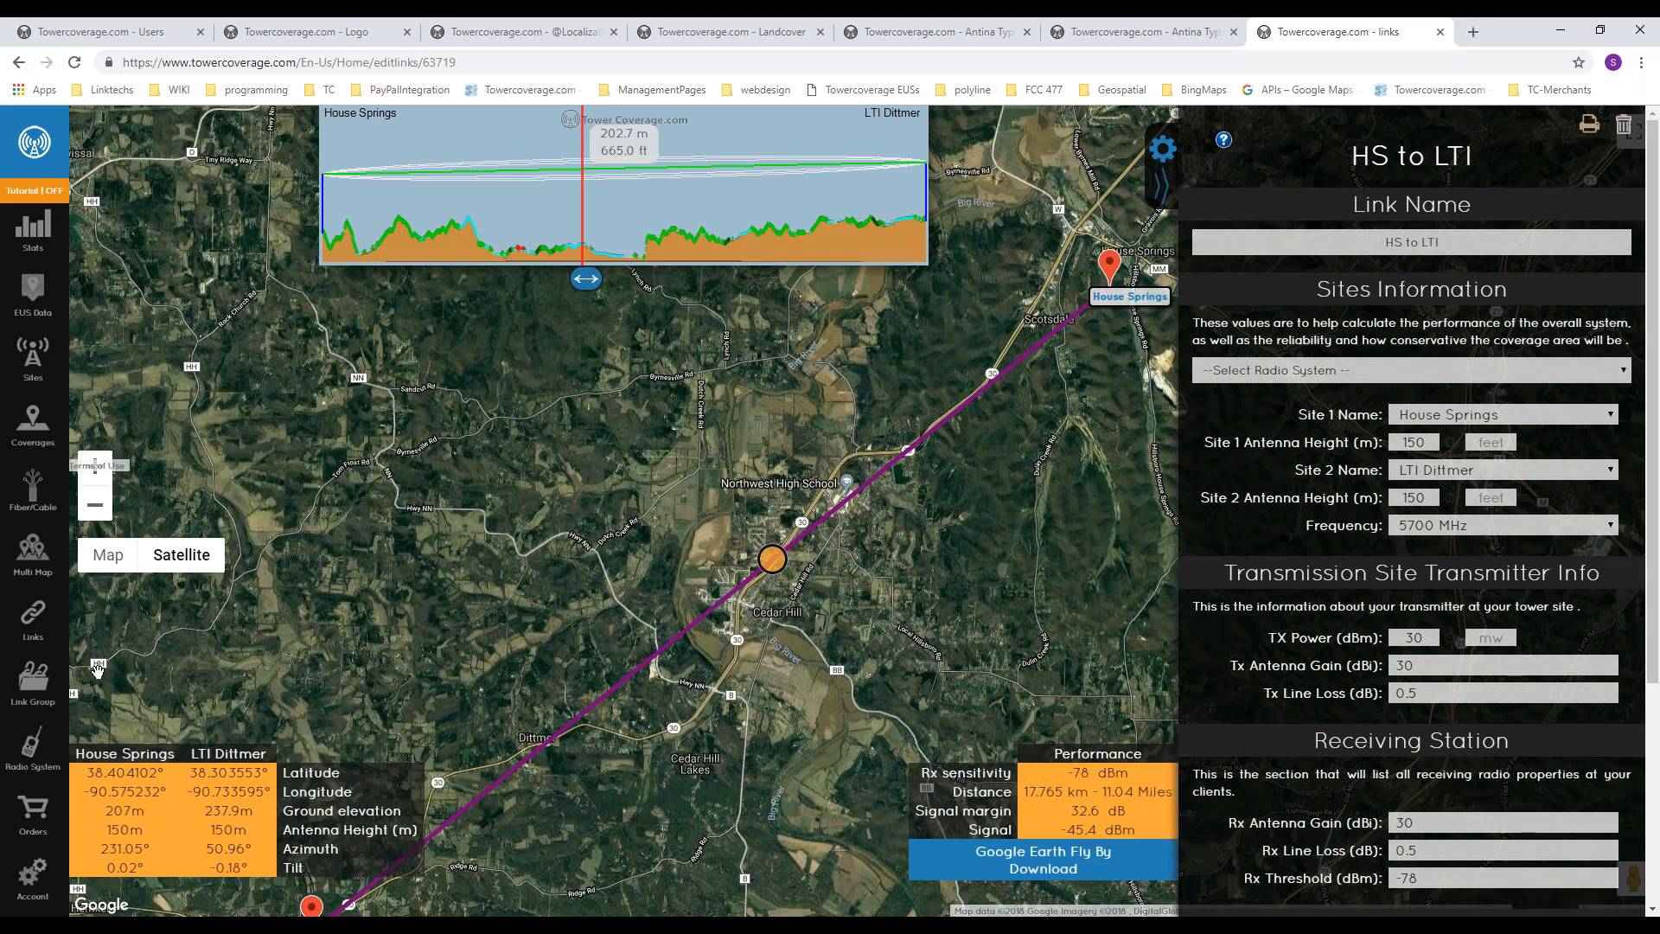
Step: Create a link group named xample with a blue line color that contains the HS to LTI link
{"action": "mouse_move", "coordinate": [40, 696]}
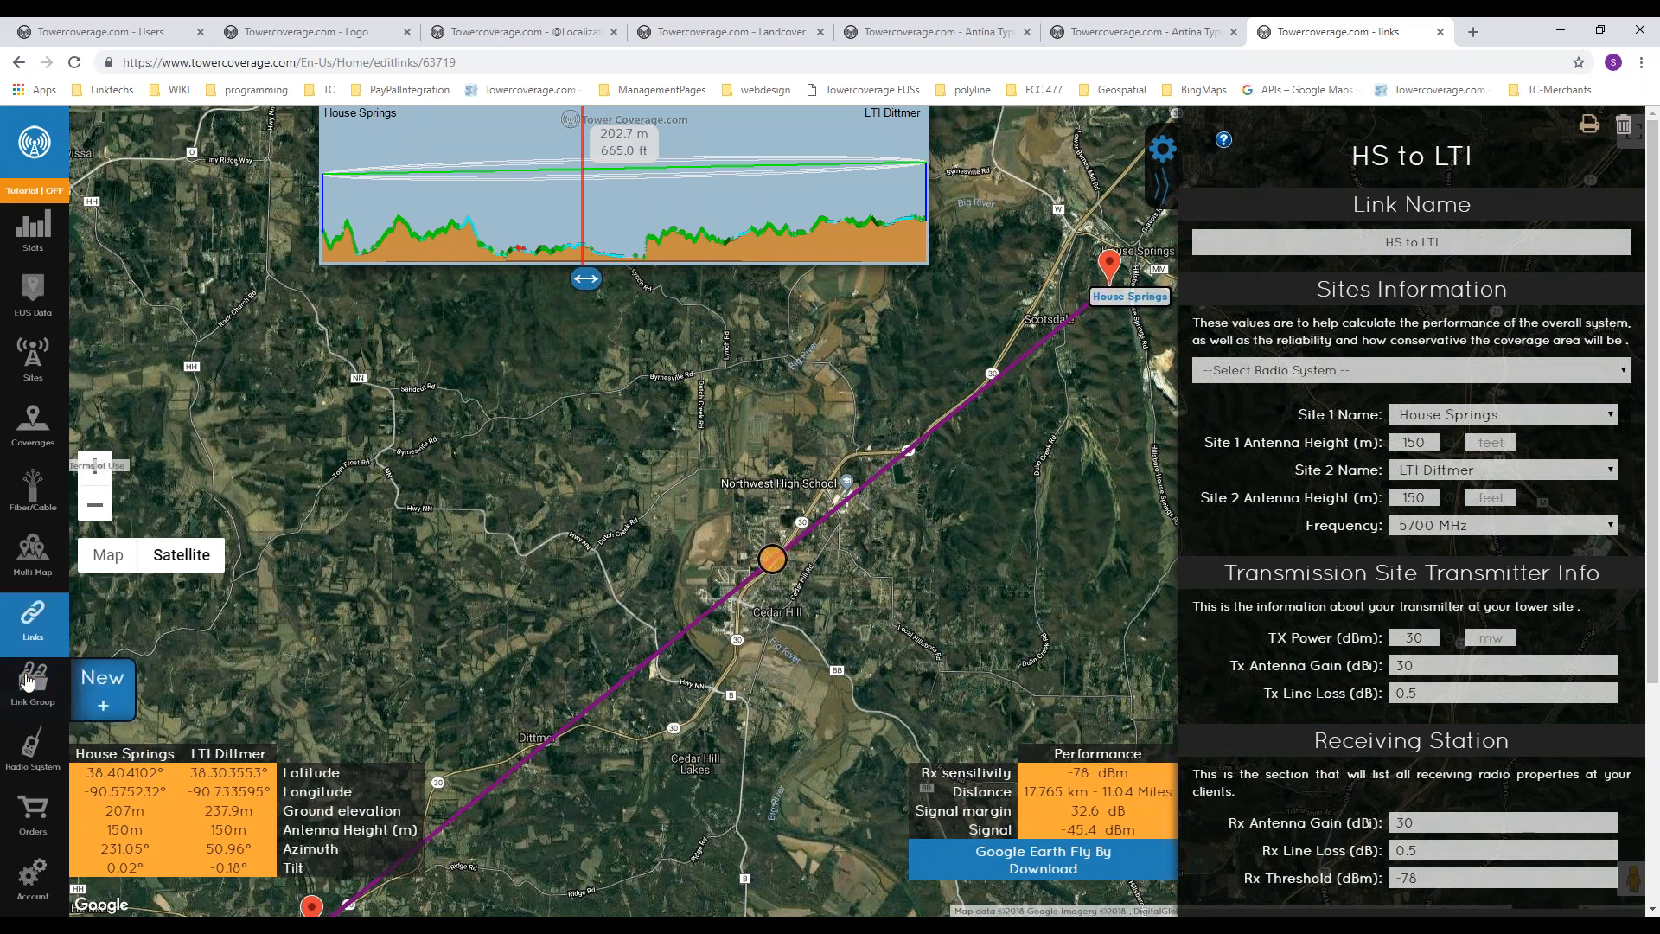
{"action": "left_click", "coordinate": [40, 696]}
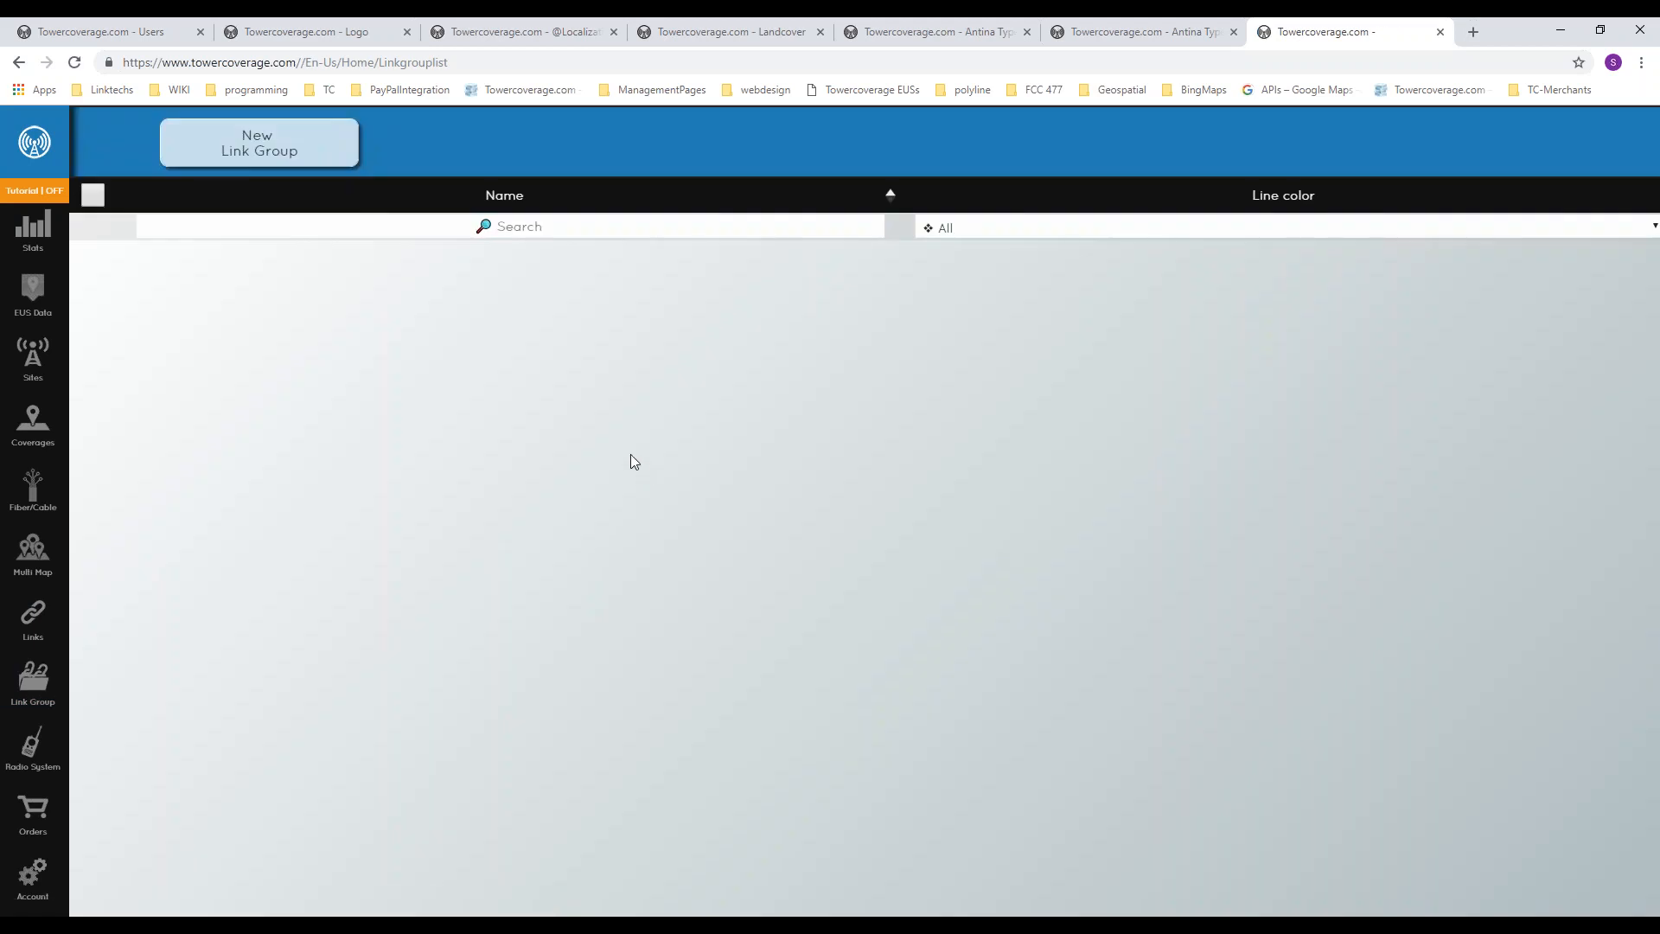
{"action": "left_click", "coordinate": [259, 143]}
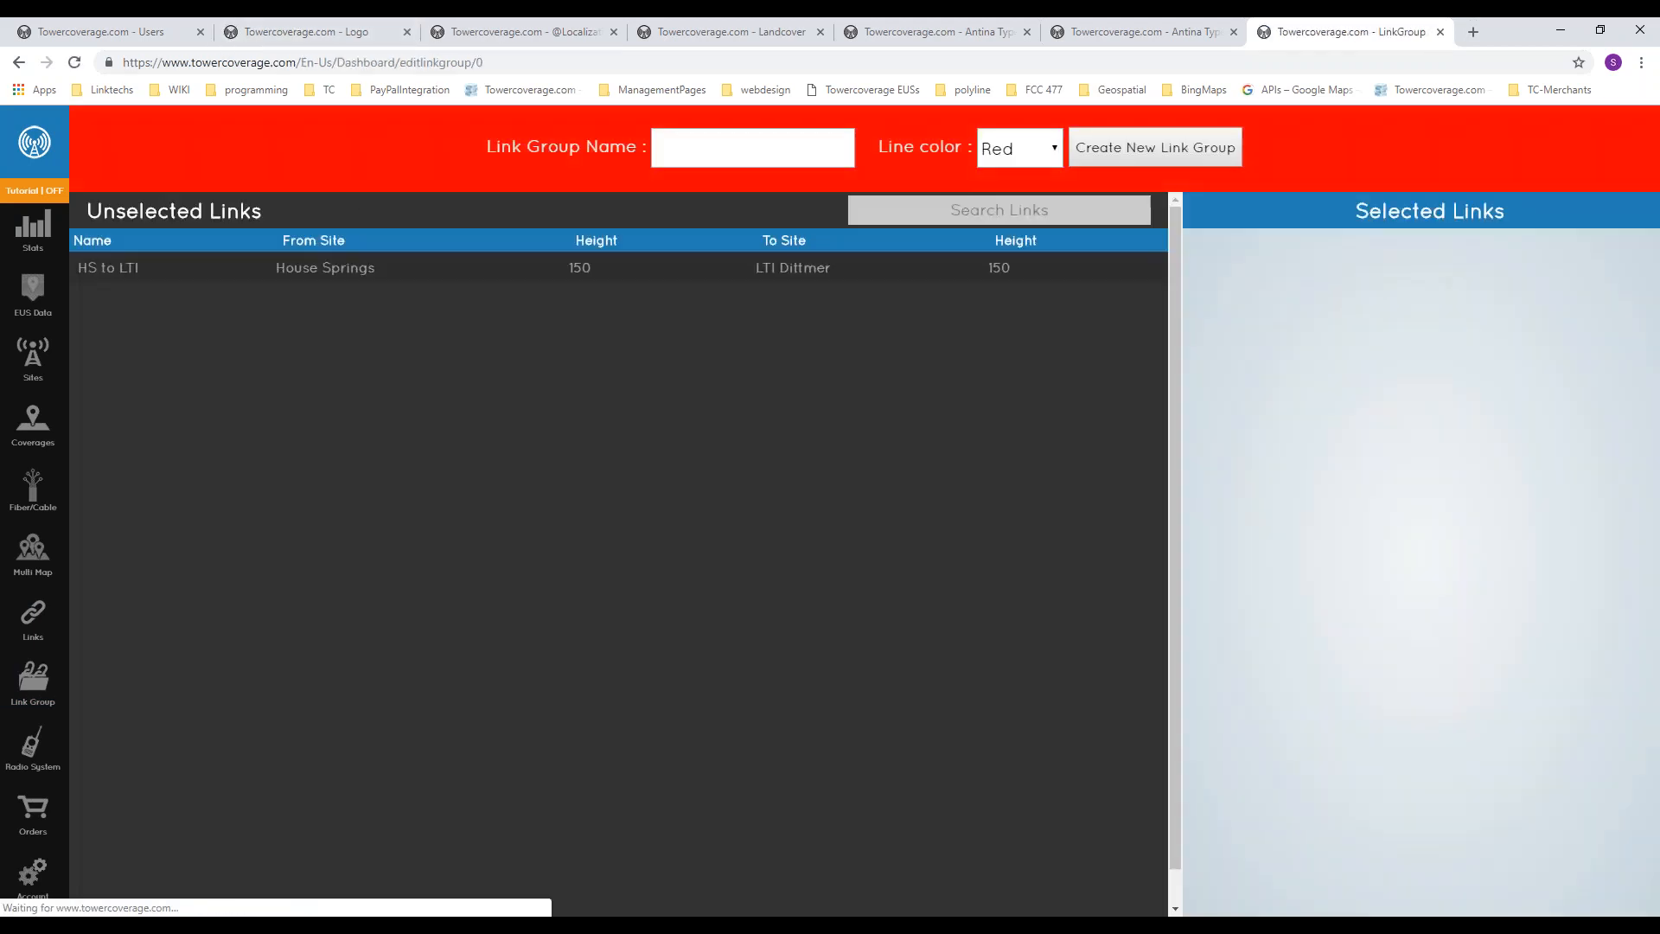
{"action": "left_click", "coordinate": [1019, 149]}
{"action": "left_click", "coordinate": [1003, 223]}
{"action": "left_click", "coordinate": [766, 147]}
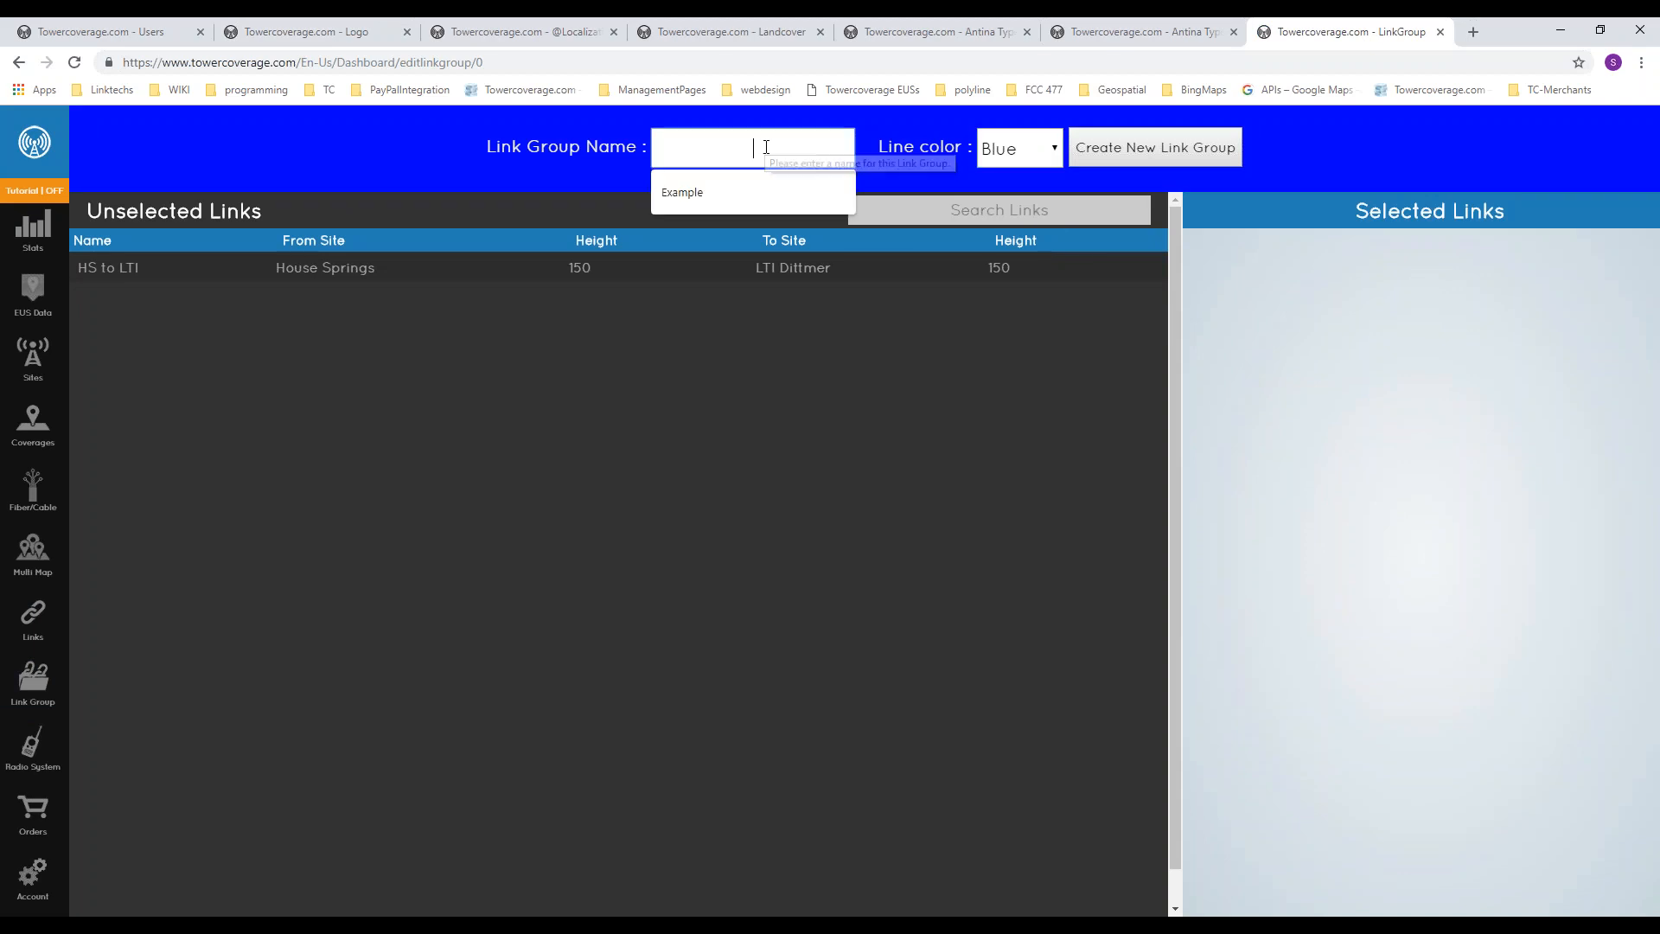
{"action": "type", "text": "xample"}
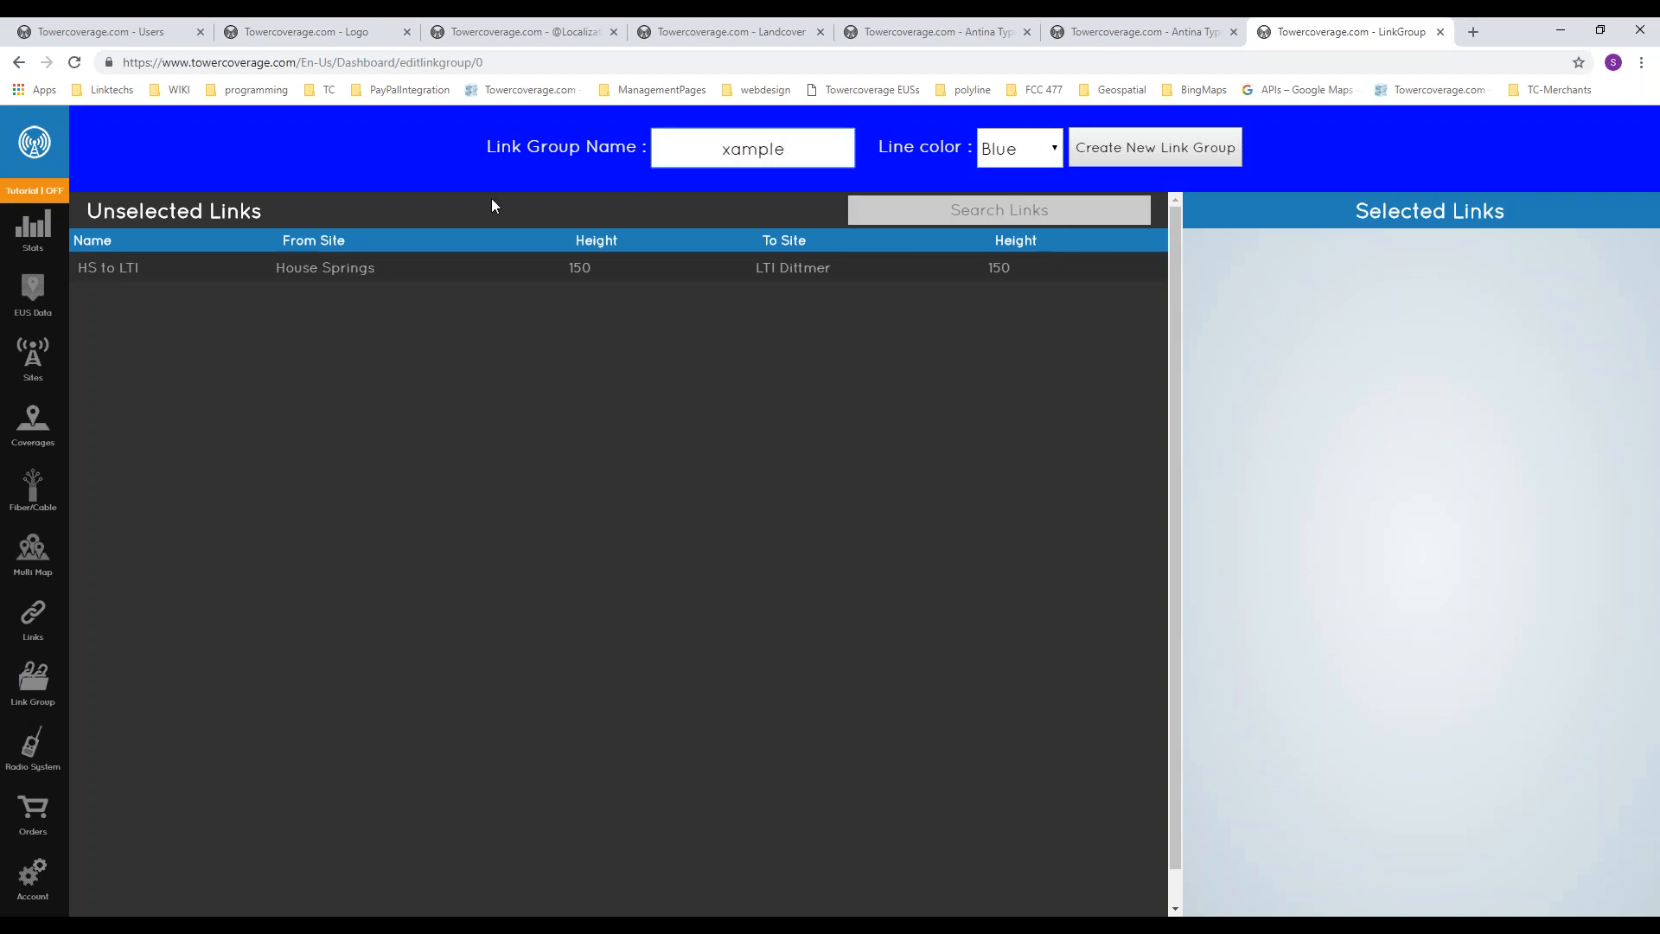
{"action": "left_click", "coordinate": [401, 272]}
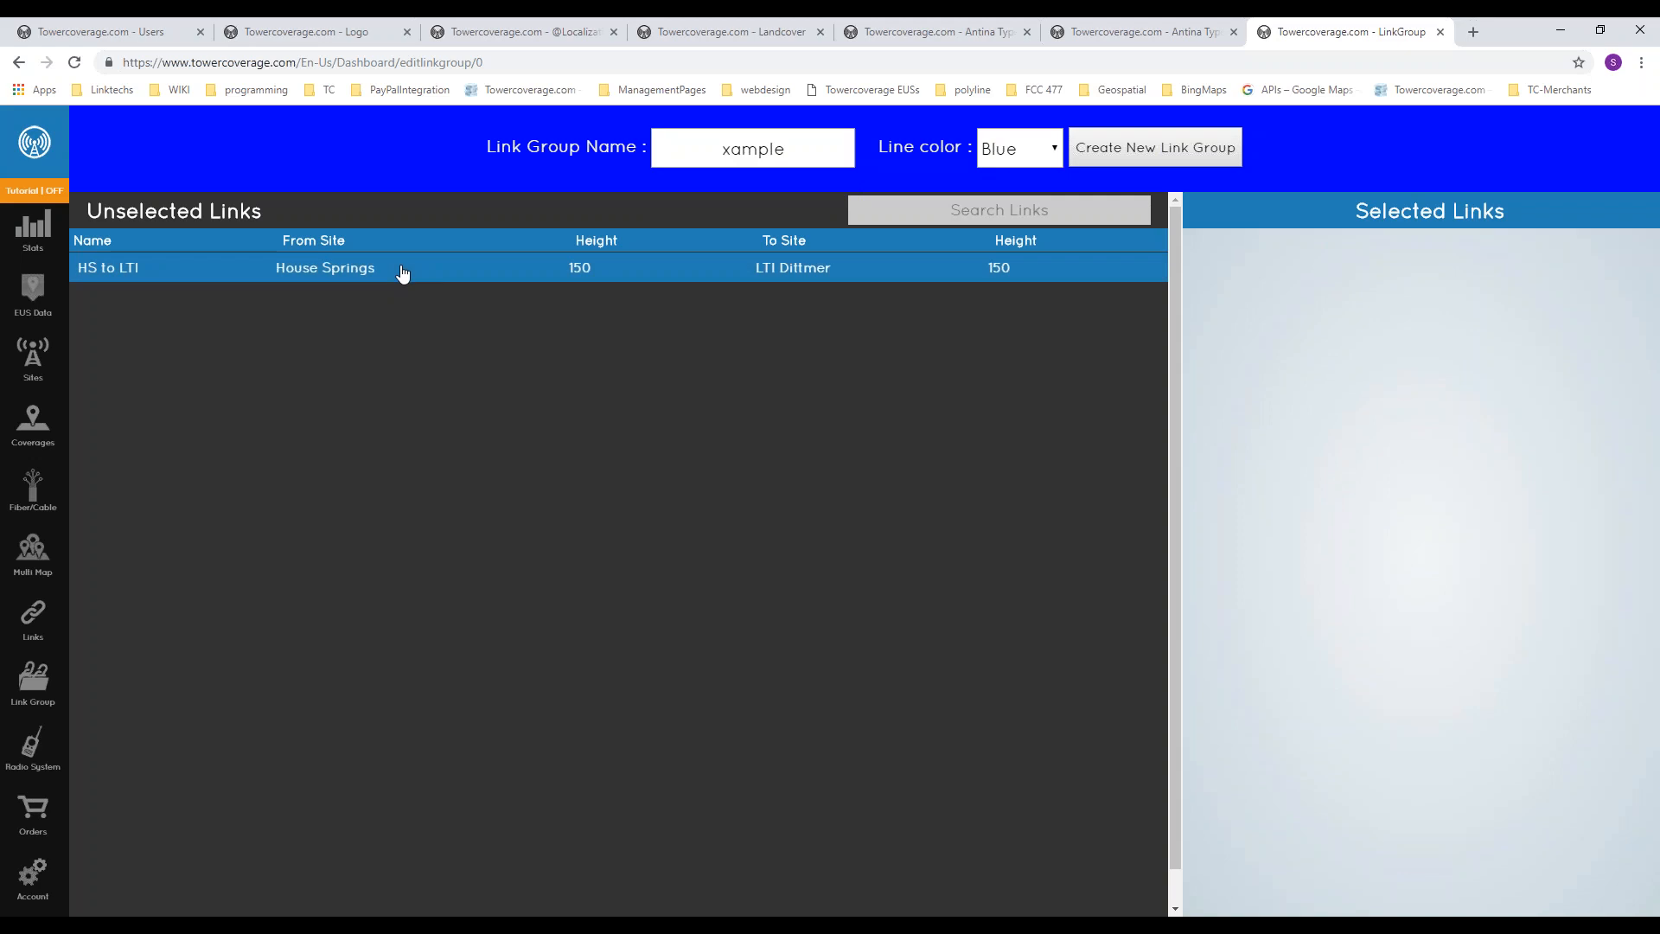
{"action": "left_click", "coordinate": [1167, 143]}
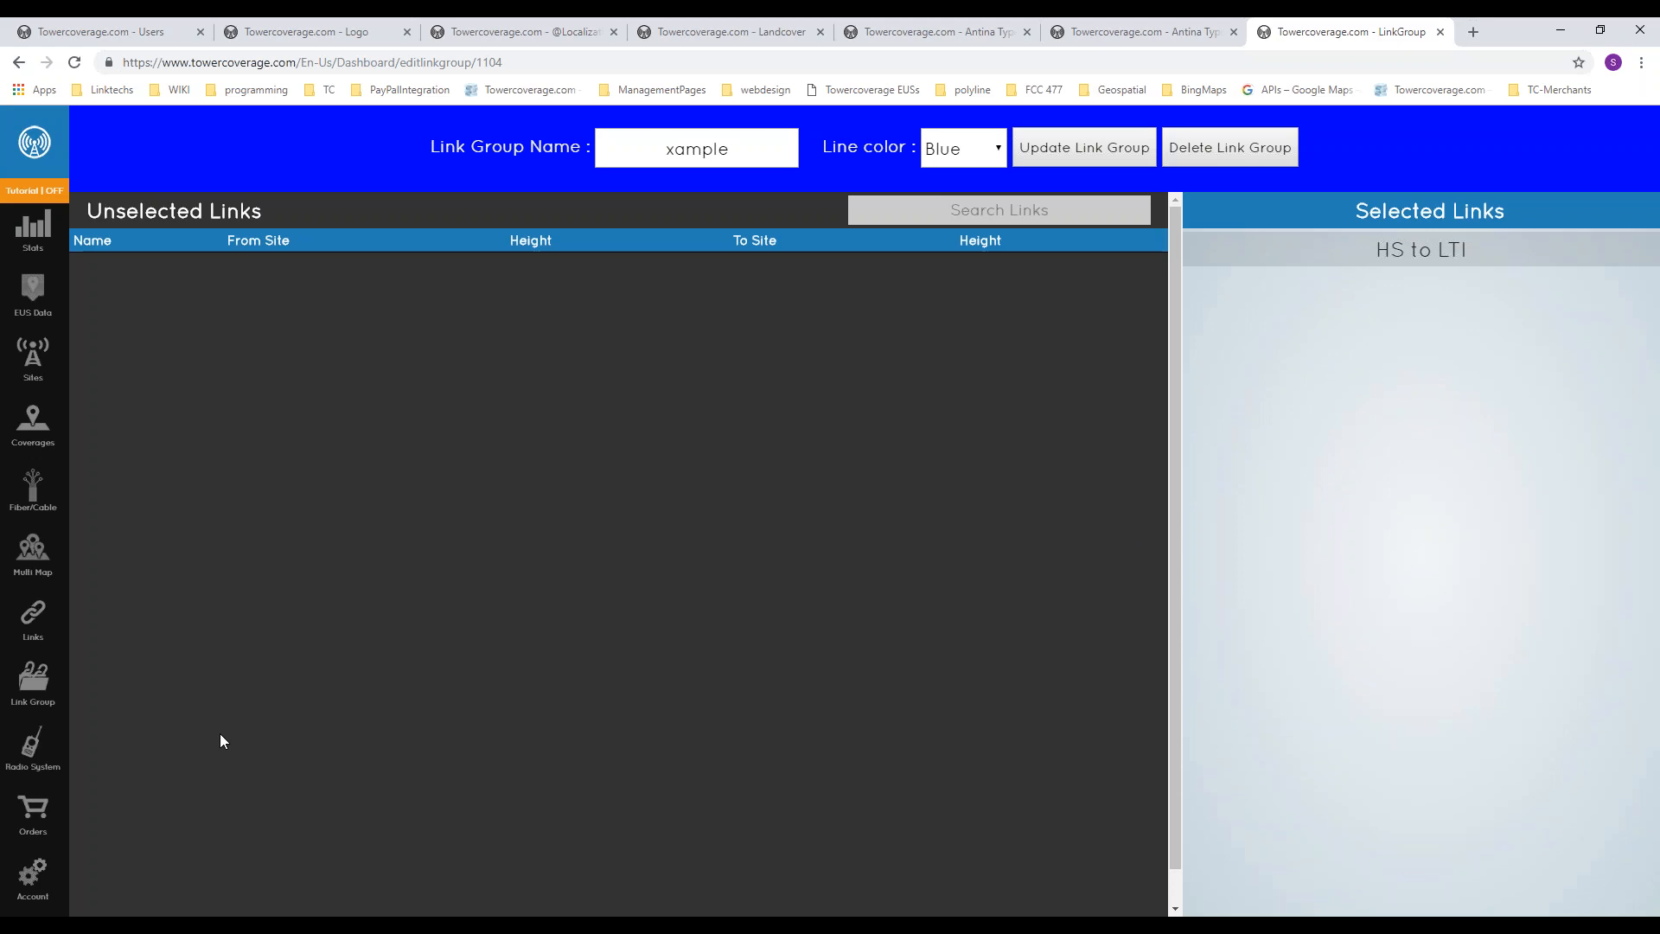
Step: Start a new multi map with all available coverages included, then remove the Hwy Y to Hwy M fiber route from it
{"action": "mouse_move", "coordinate": [35, 687]}
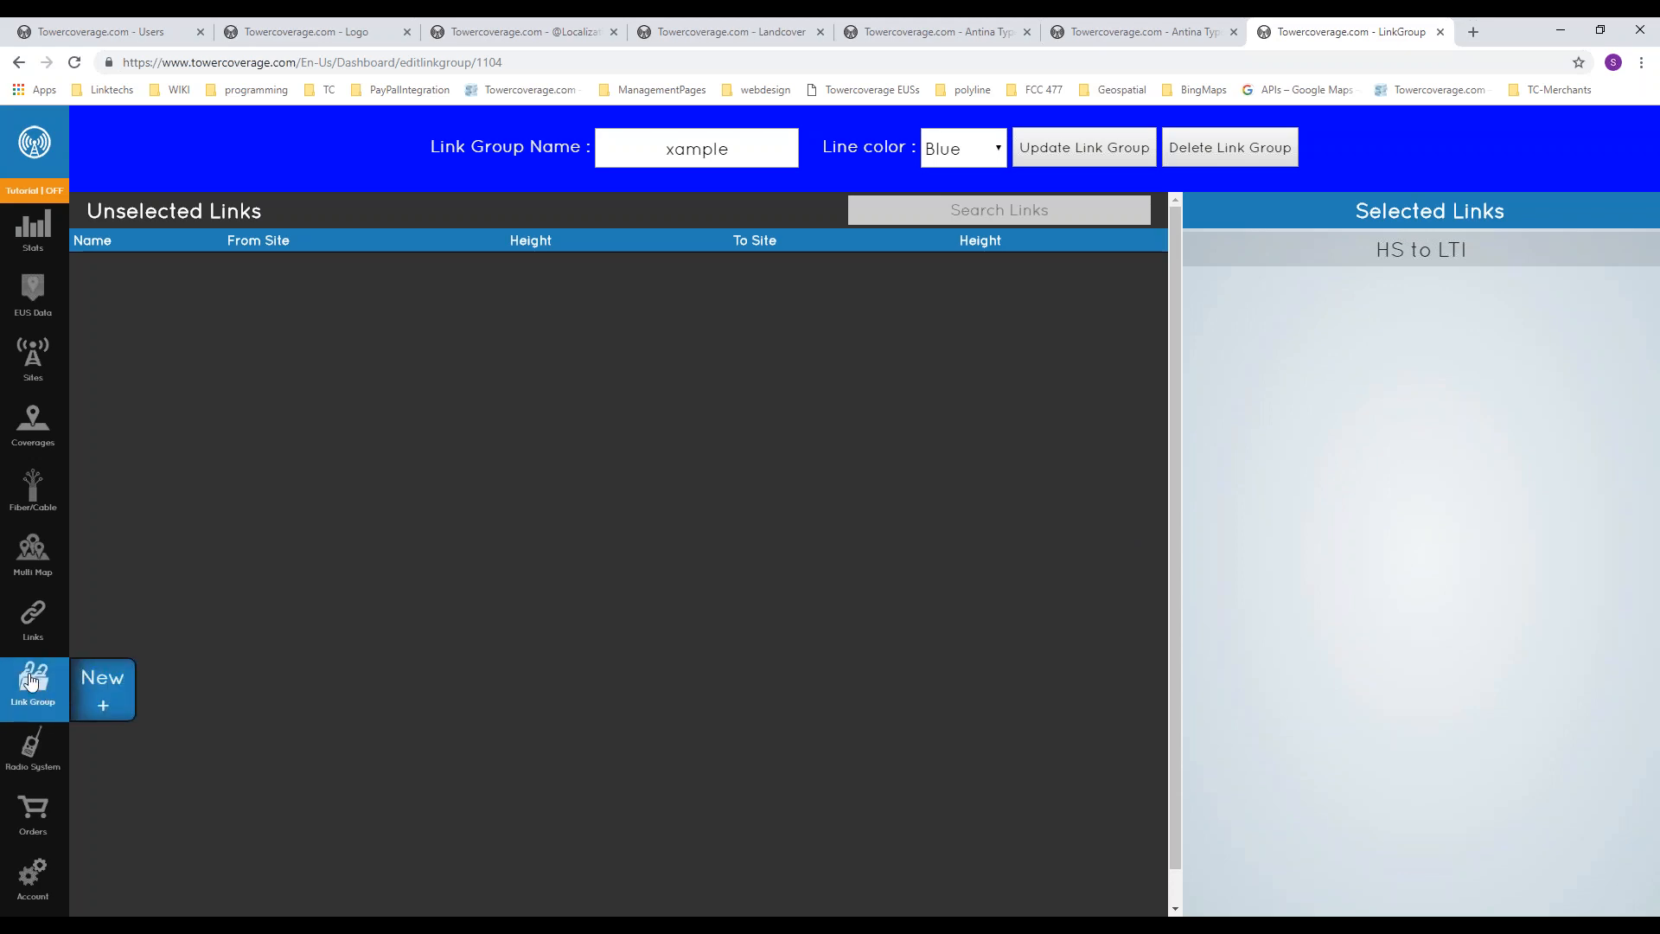
{"action": "mouse_move", "coordinate": [25, 576]}
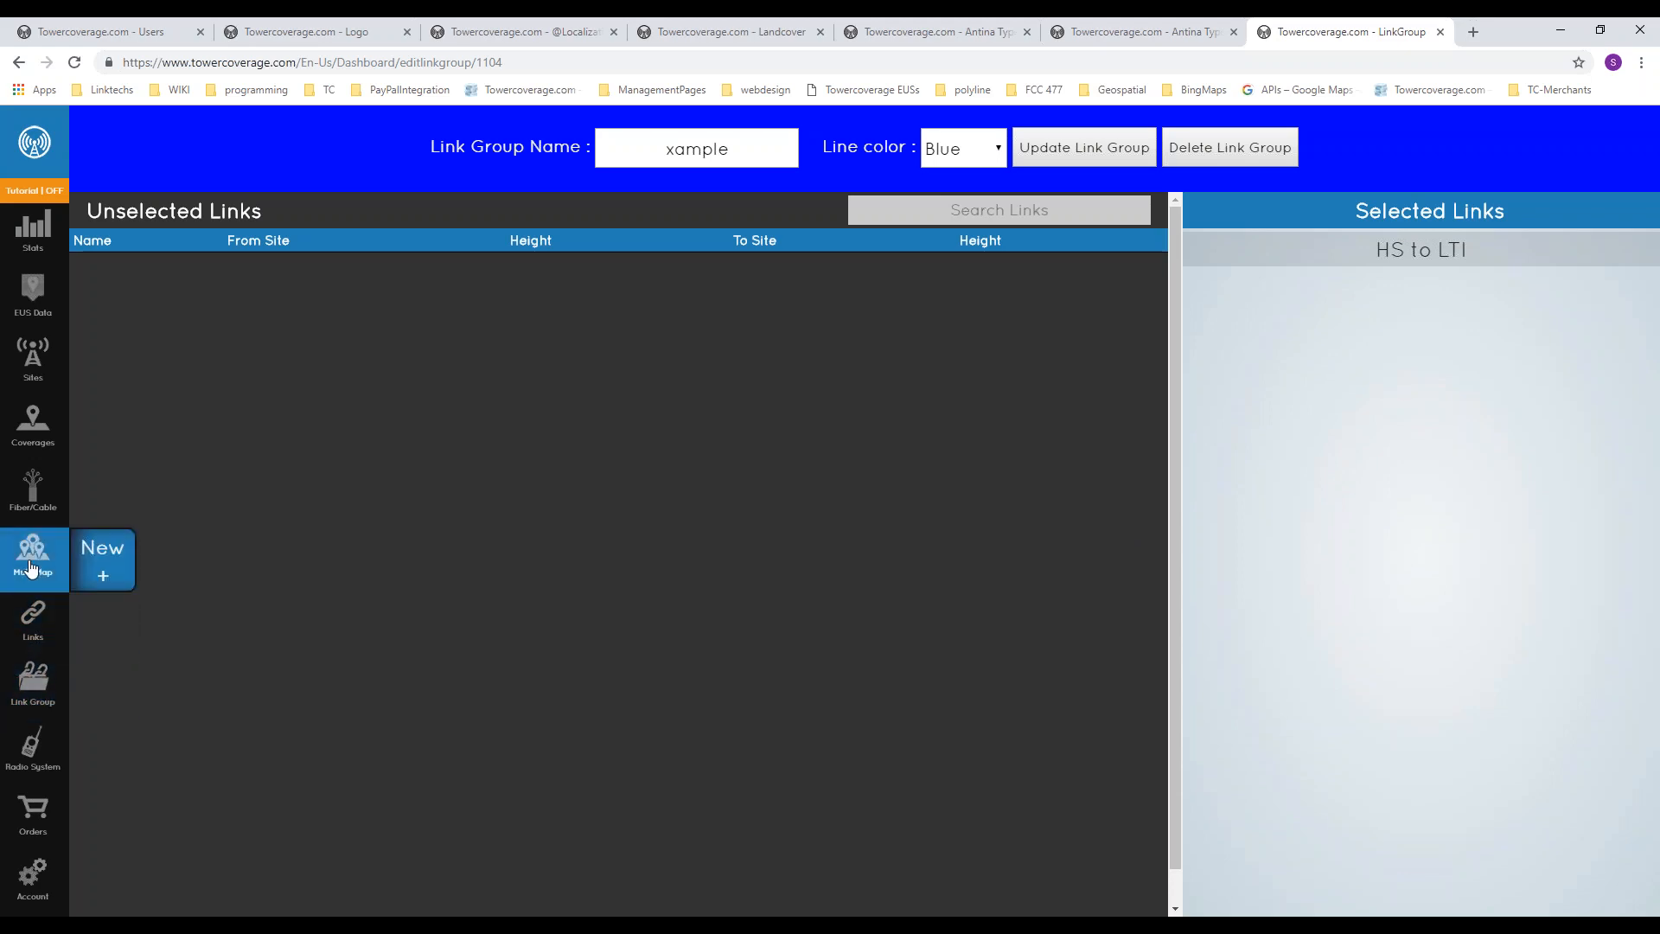
{"action": "left_click", "coordinate": [35, 561]}
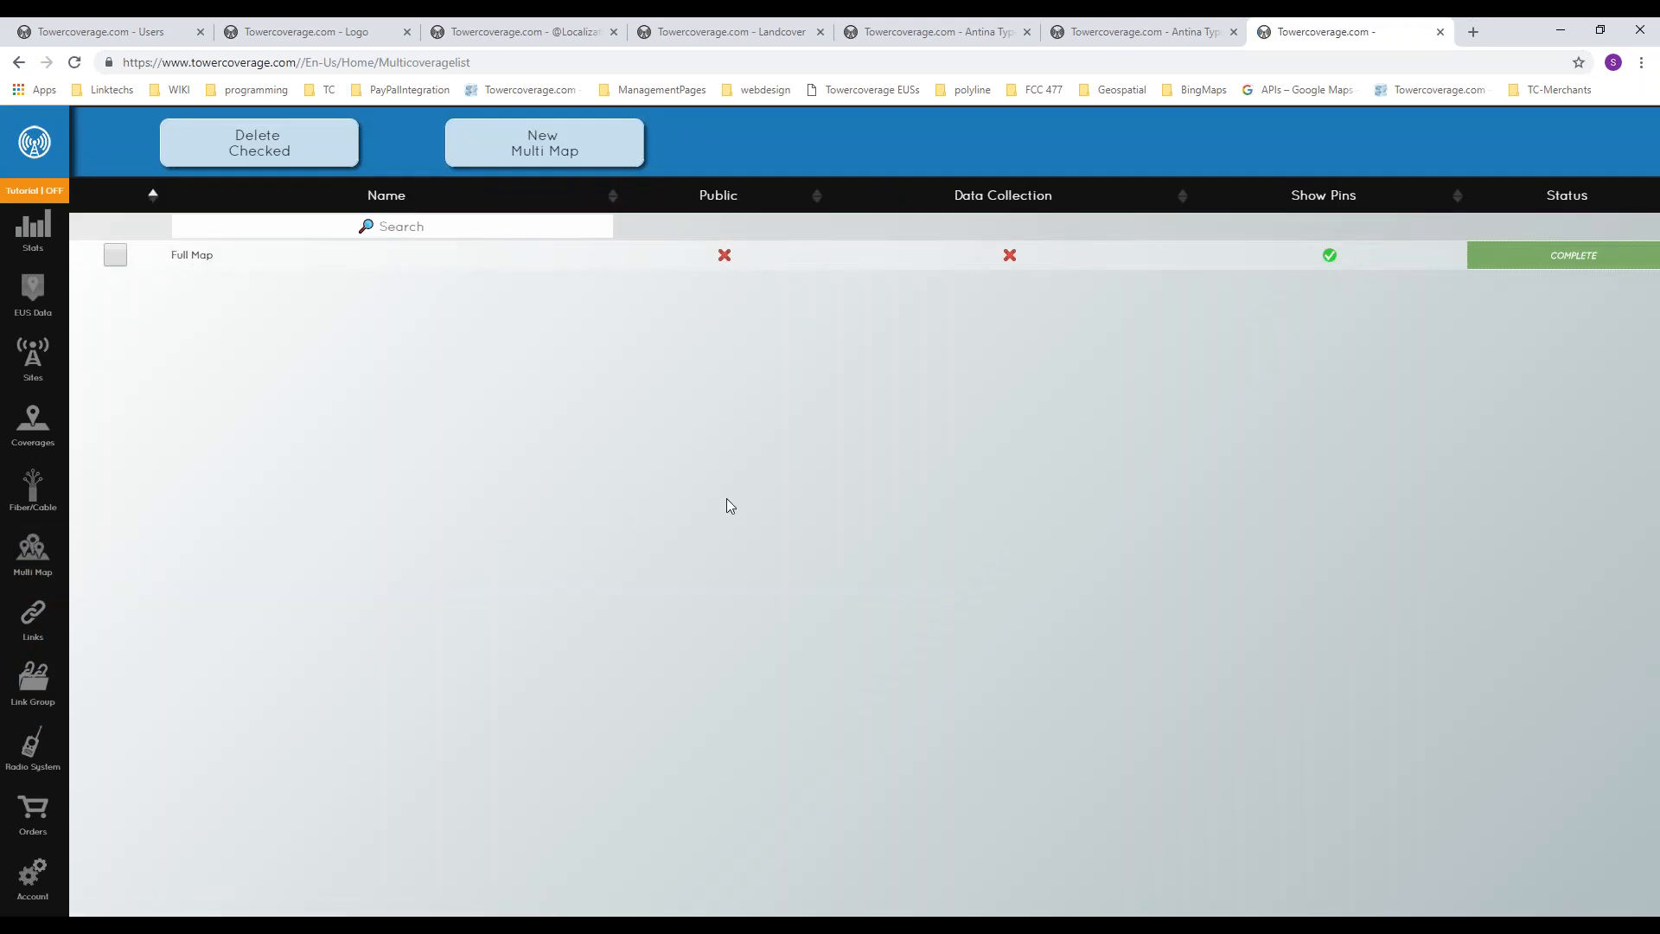
{"action": "left_click", "coordinate": [545, 142]}
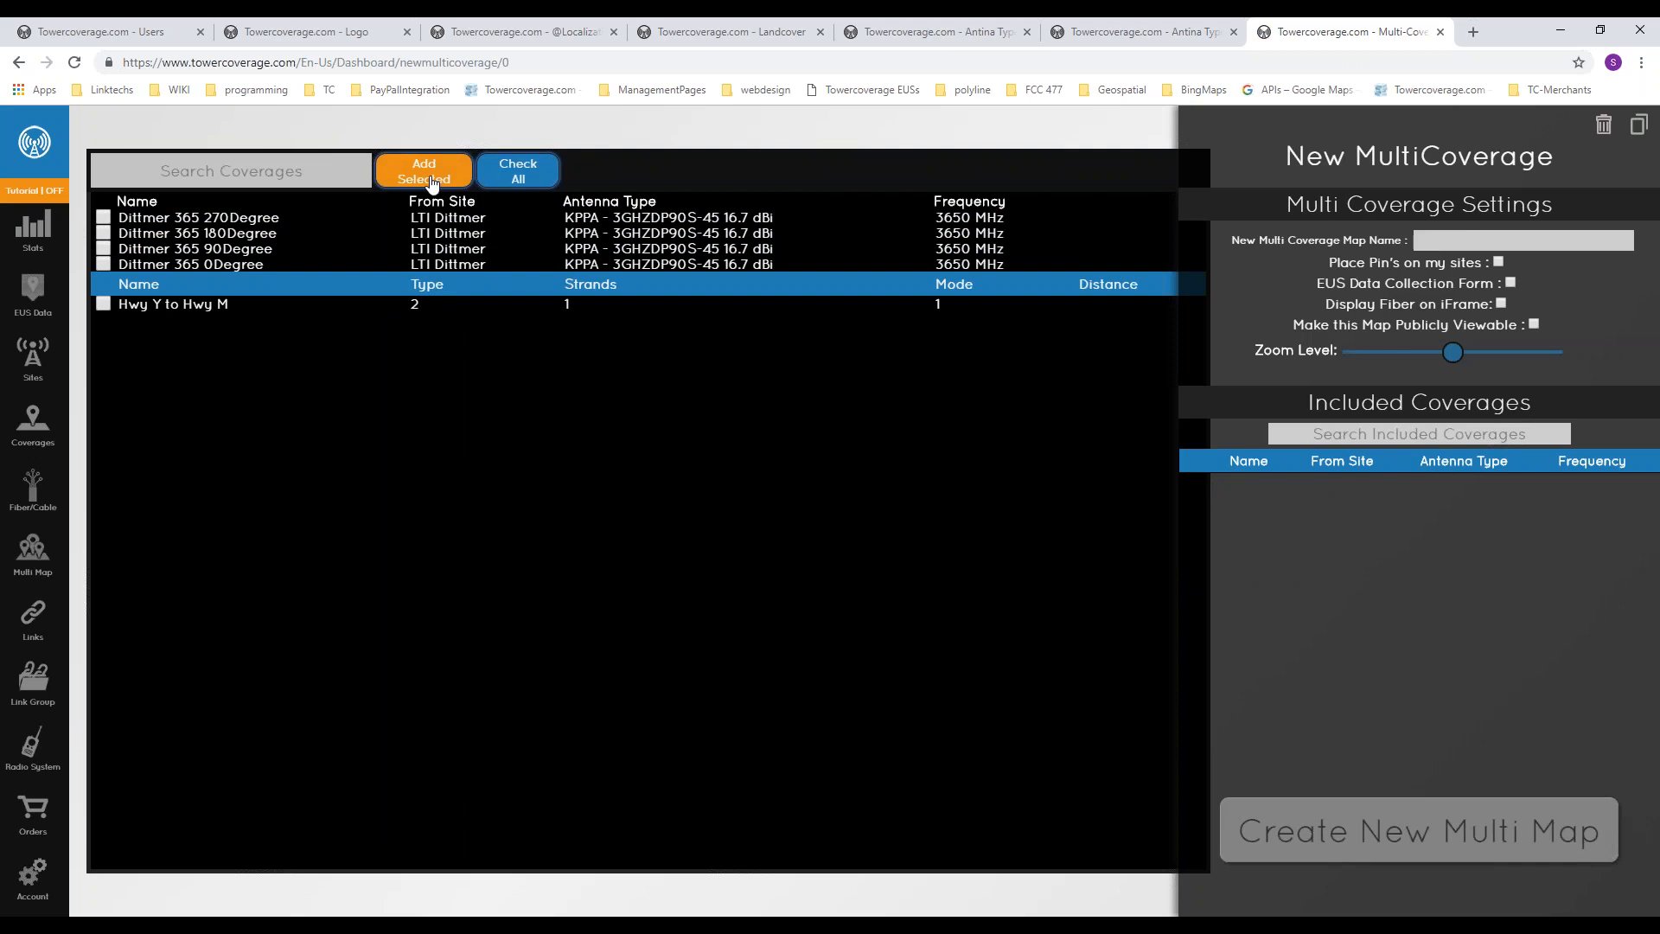
{"action": "left_click", "coordinate": [529, 171]}
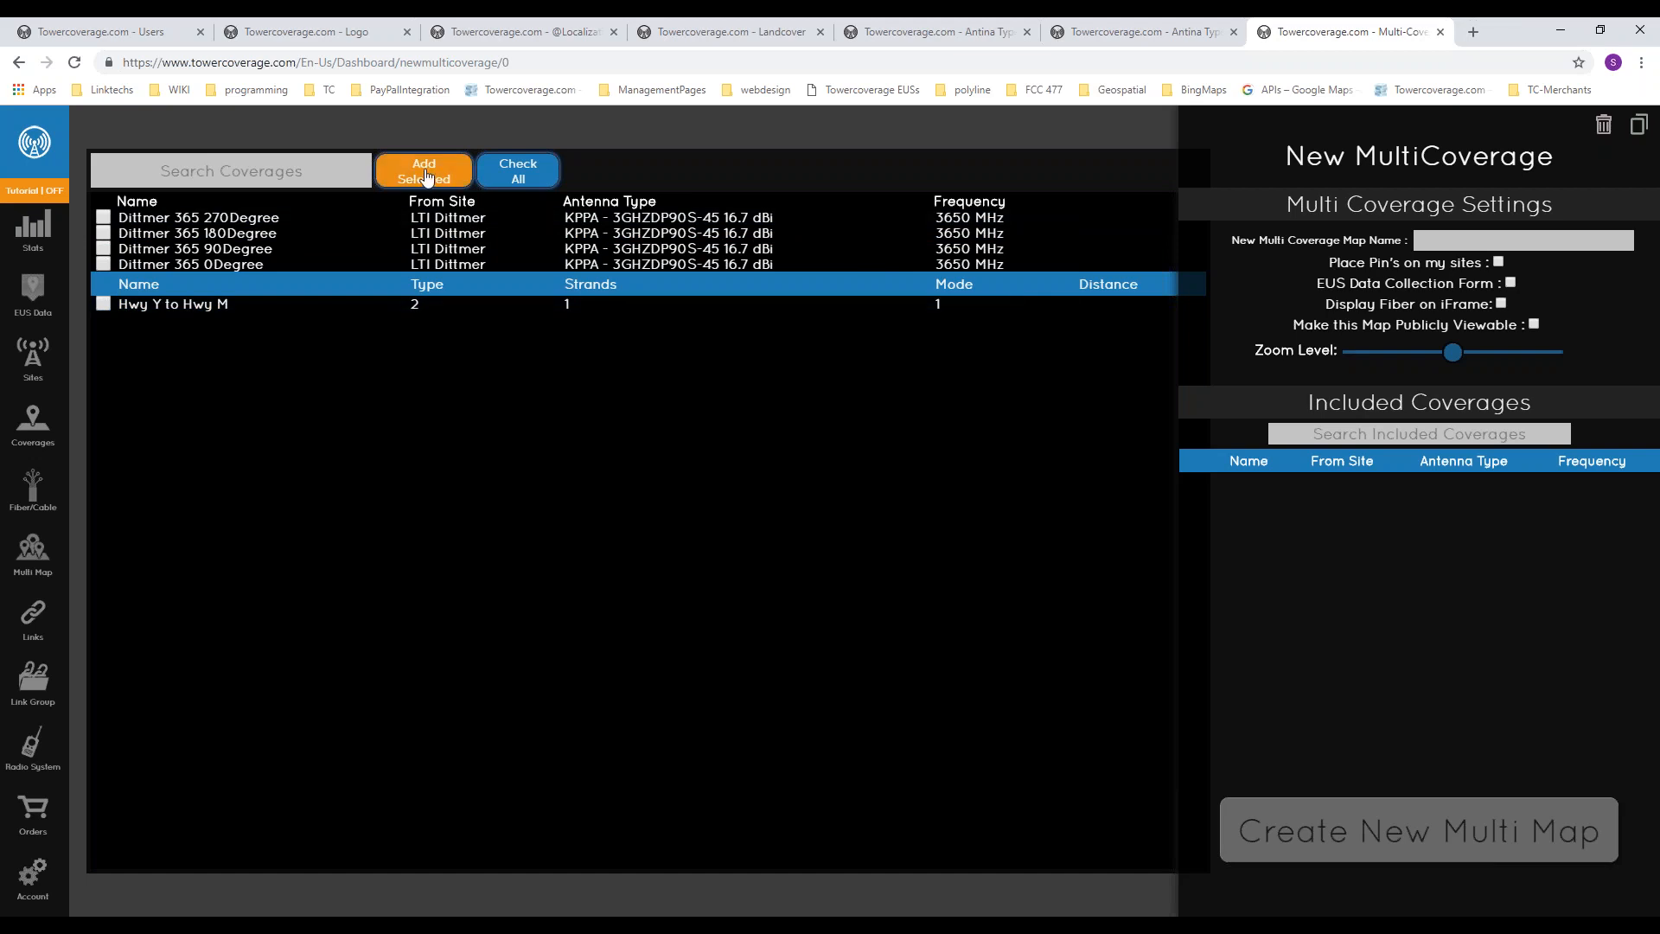
{"action": "left_click", "coordinate": [505, 176]}
{"action": "left_click", "coordinate": [443, 177]}
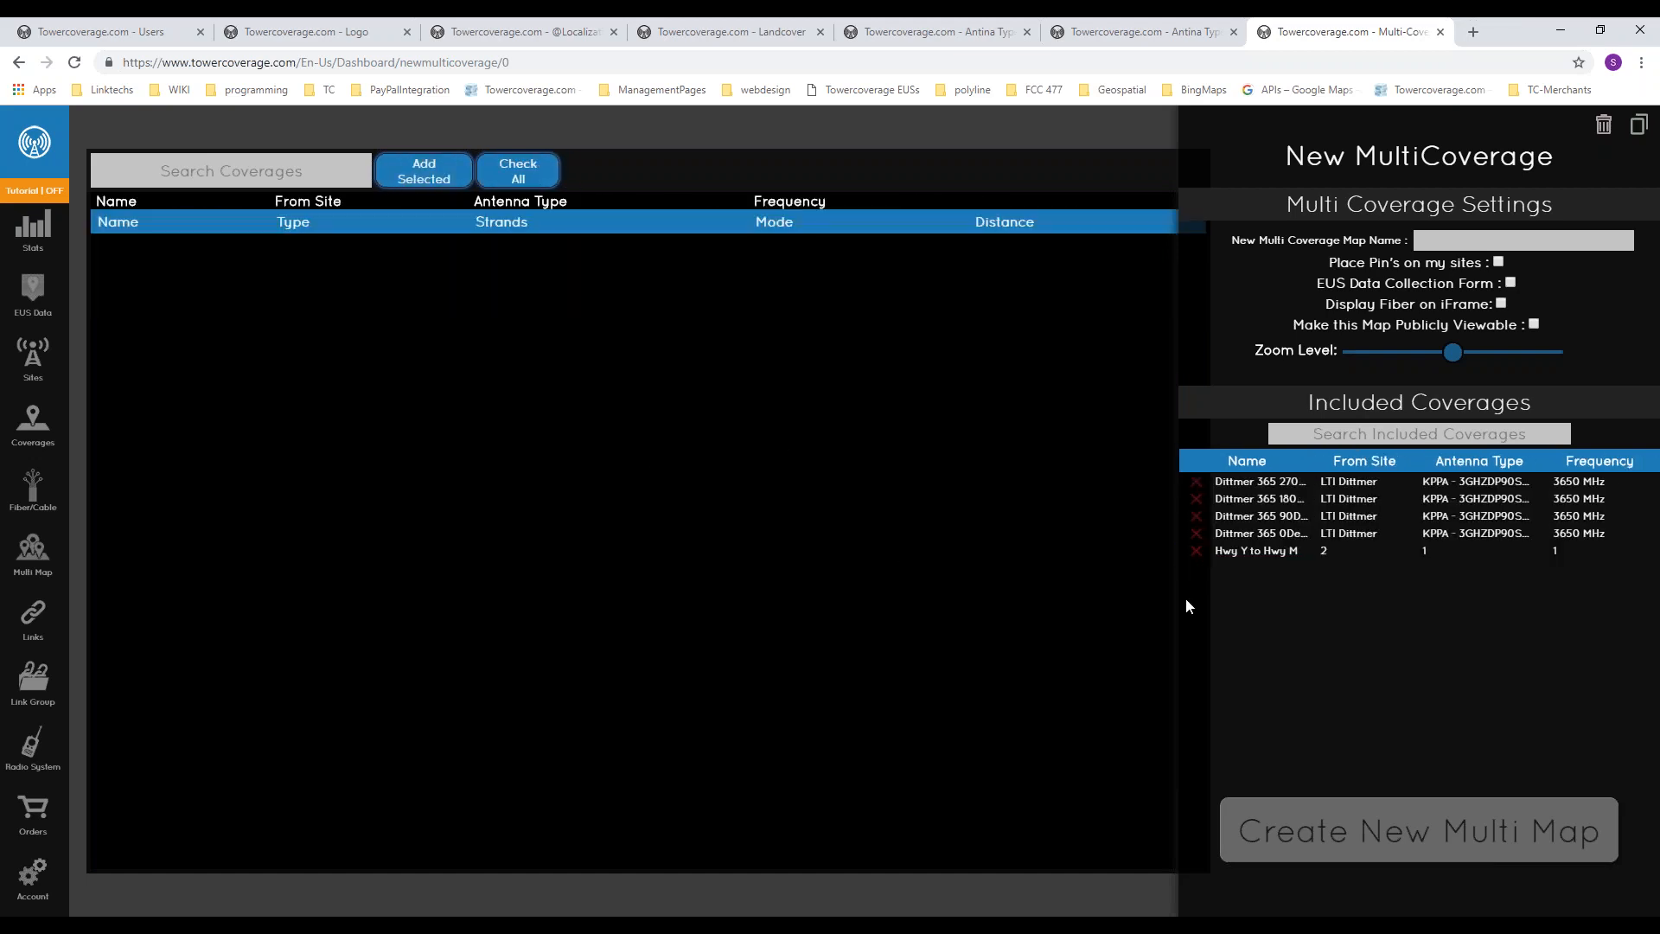
{"action": "left_click", "coordinate": [1198, 553]}
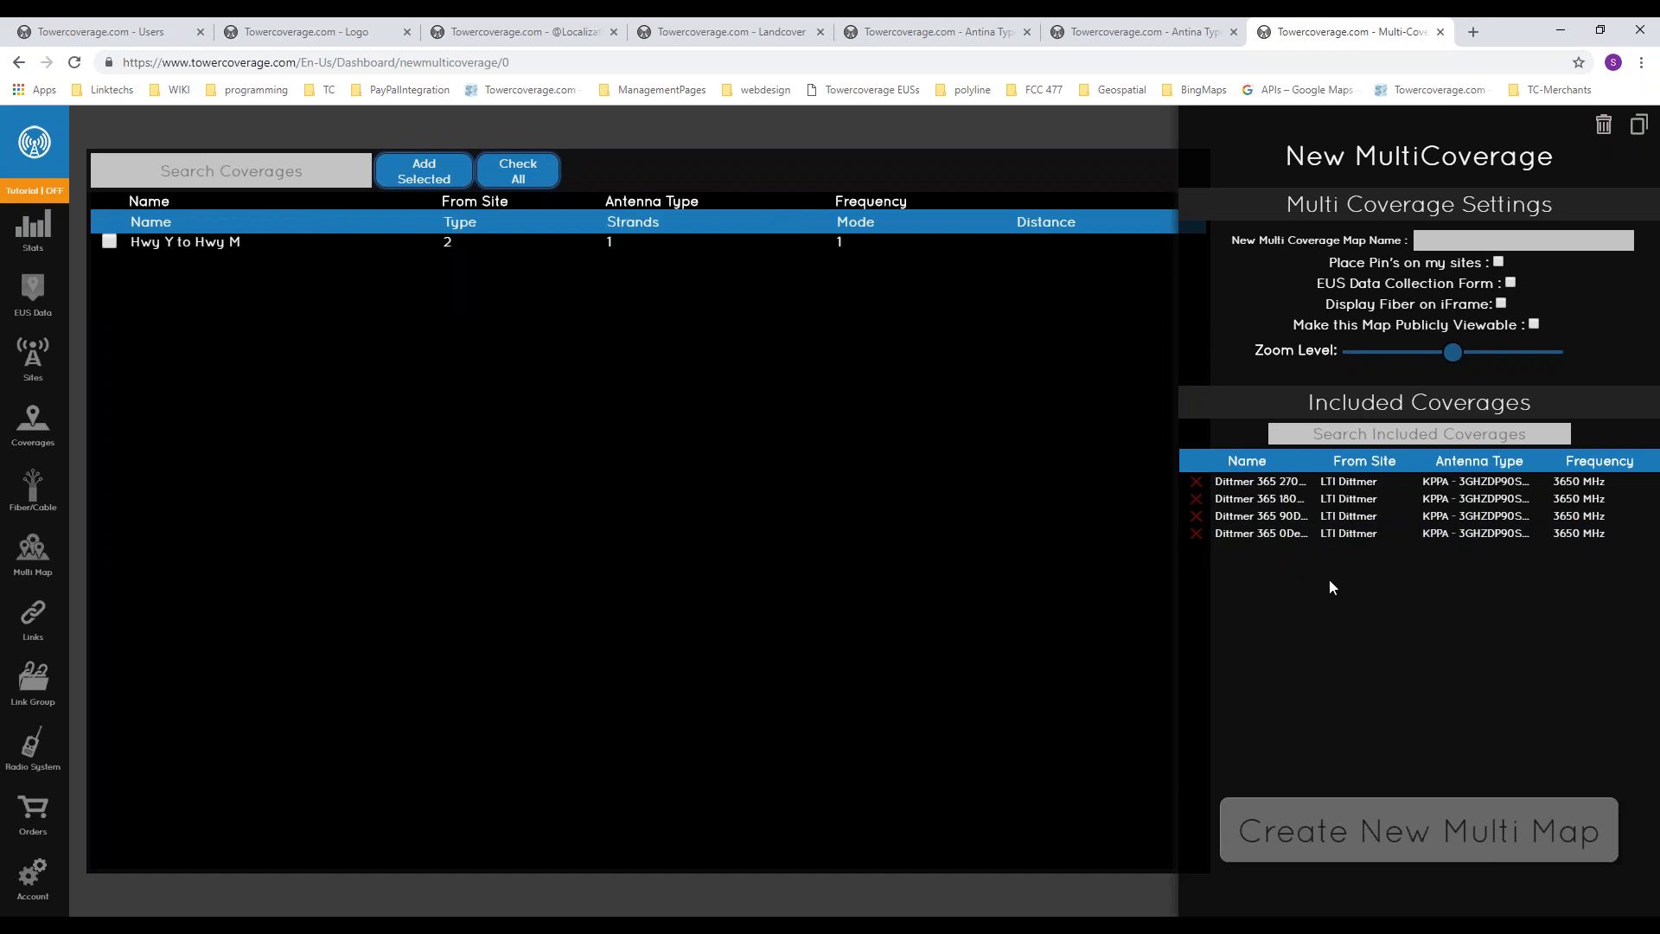
Step: Try the new multi map's settings: turn on site pins and fiber display on the iFrame, and test the data collection, public and zoom options
{"action": "left_click", "coordinate": [1509, 240]}
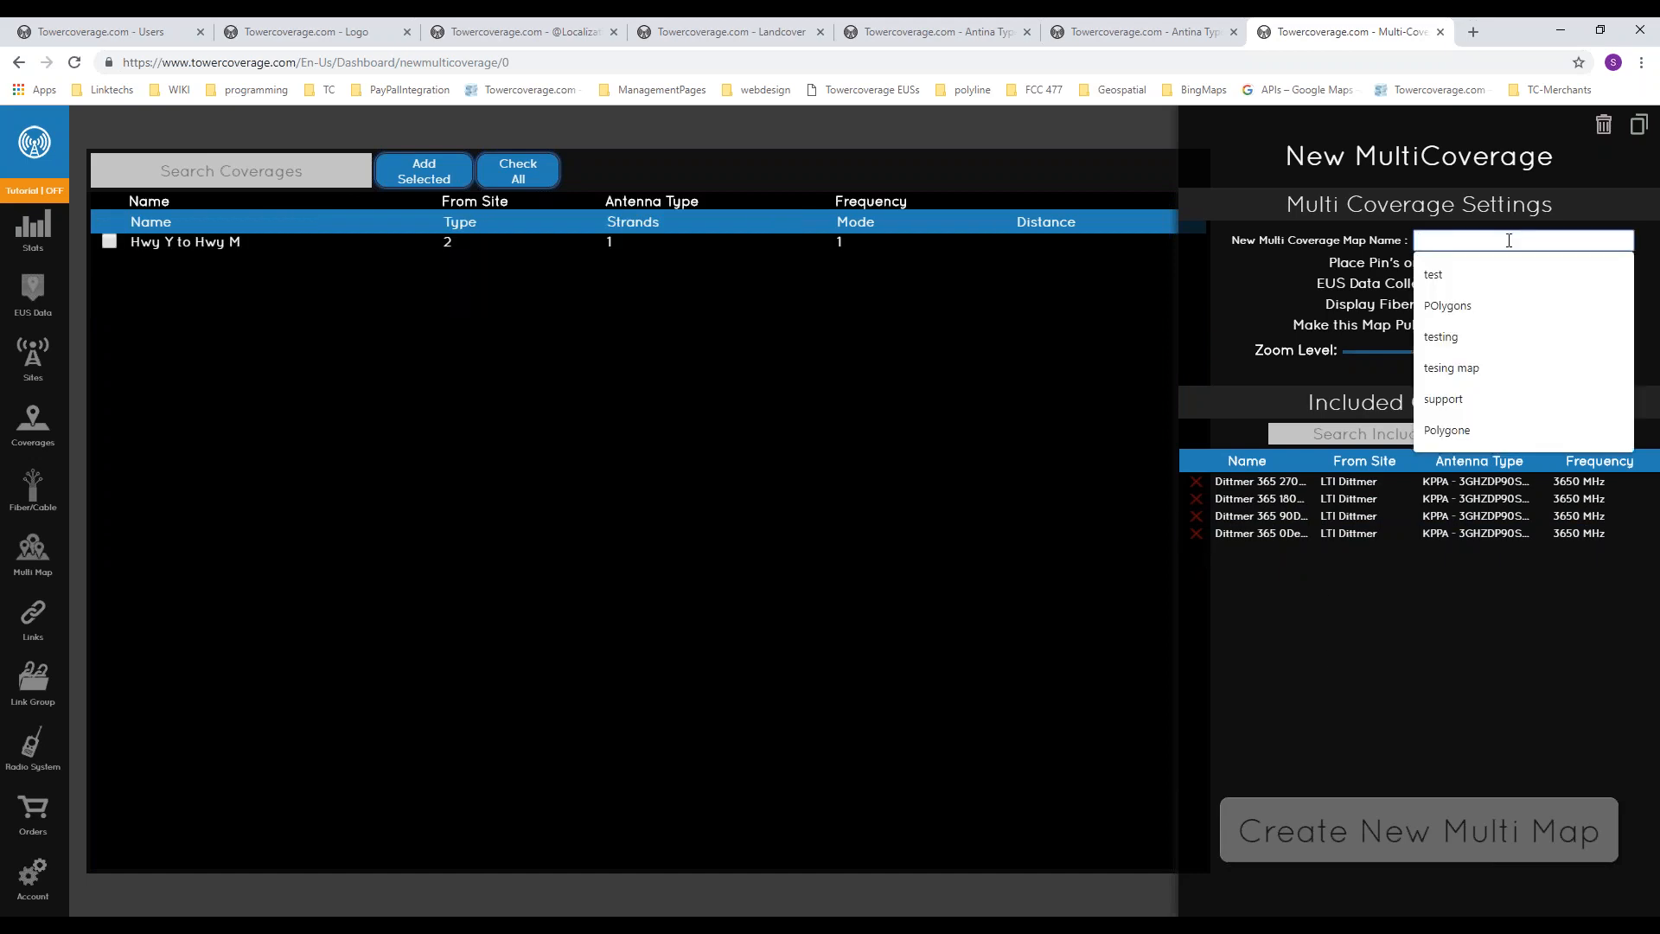
{"action": "left_click", "coordinate": [1405, 244]}
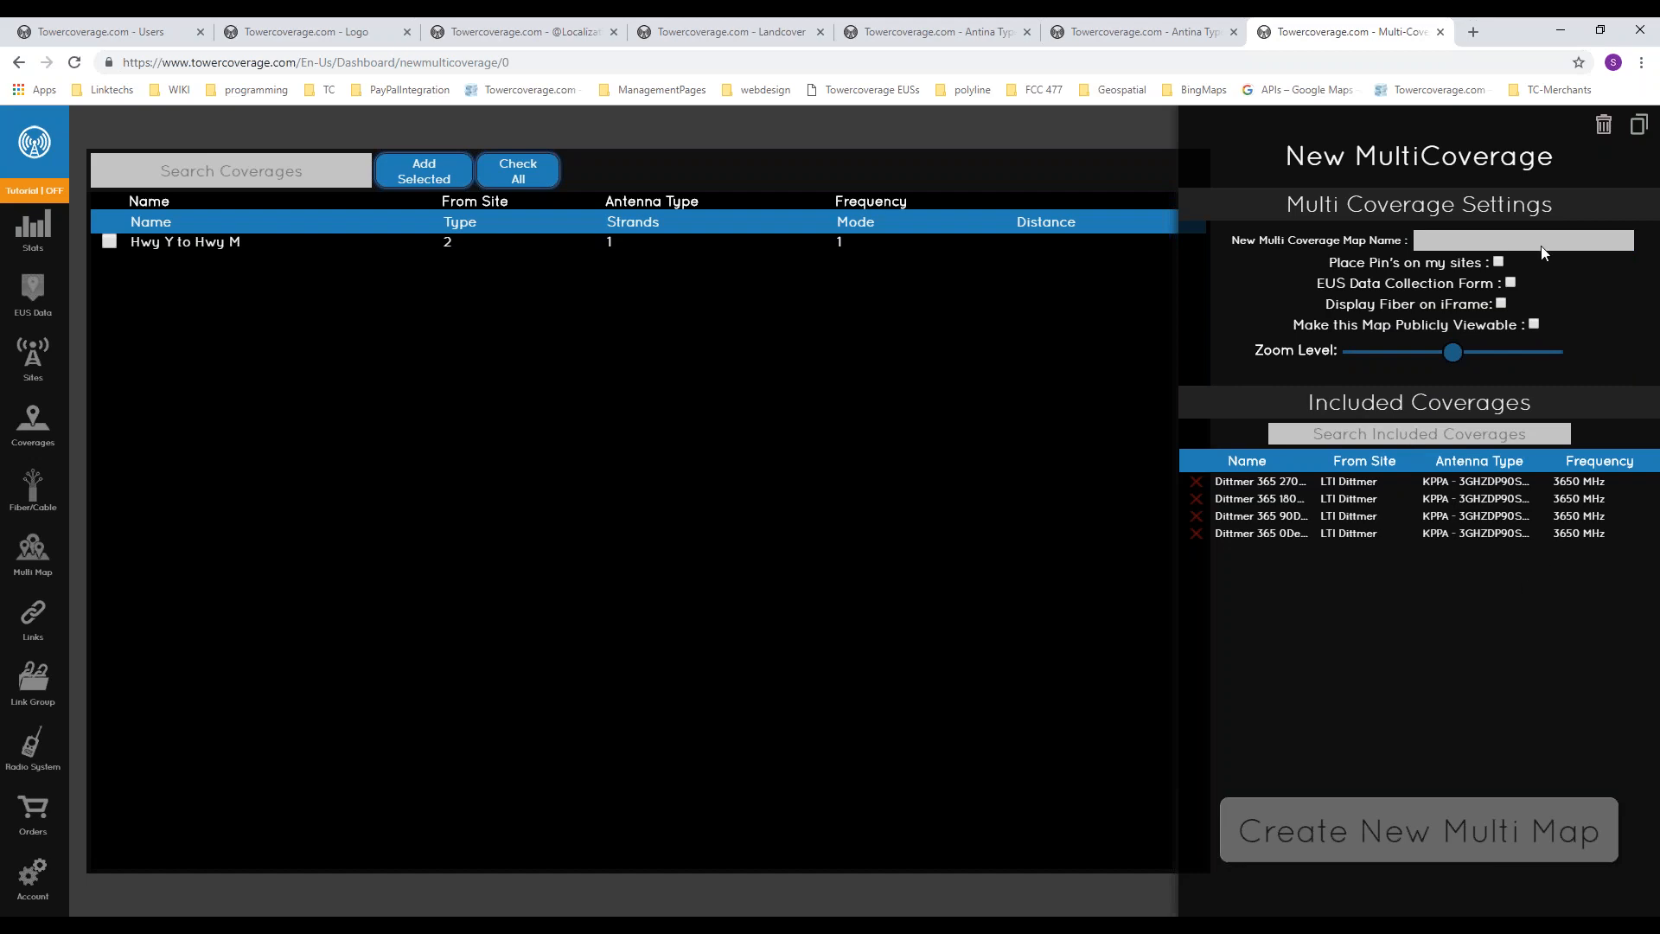
{"action": "left_click", "coordinate": [1500, 264]}
{"action": "key", "text": "XF86AudioLowerVolume"}
{"action": "left_click", "coordinate": [1512, 283]}
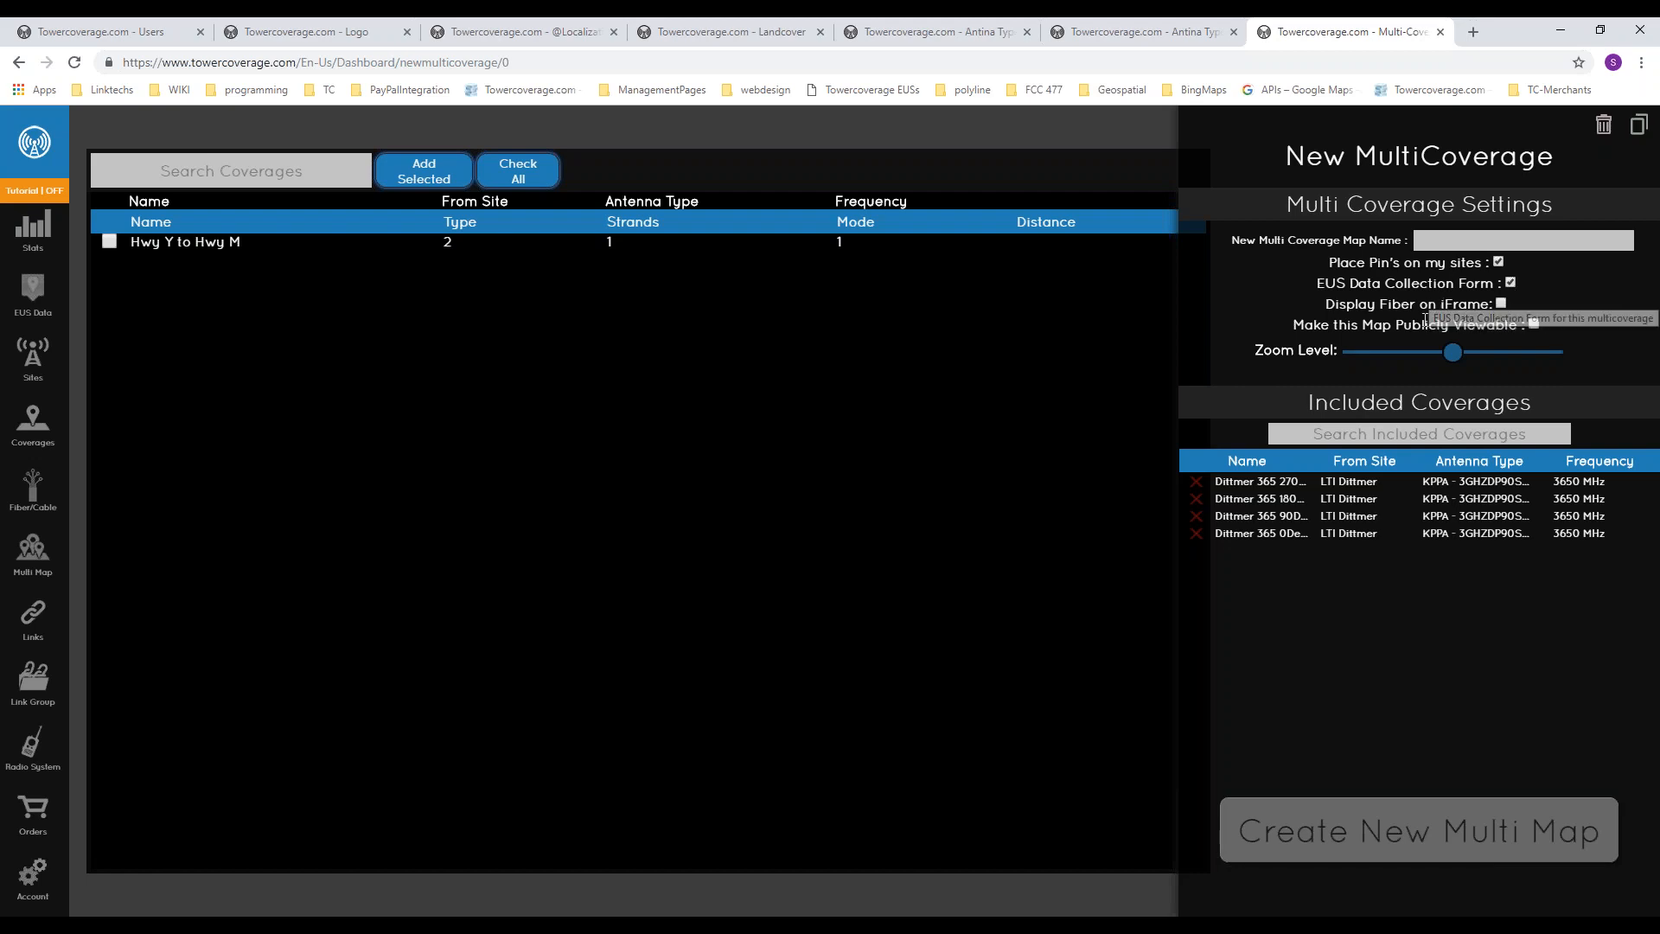
{"action": "left_click", "coordinate": [1511, 283]}
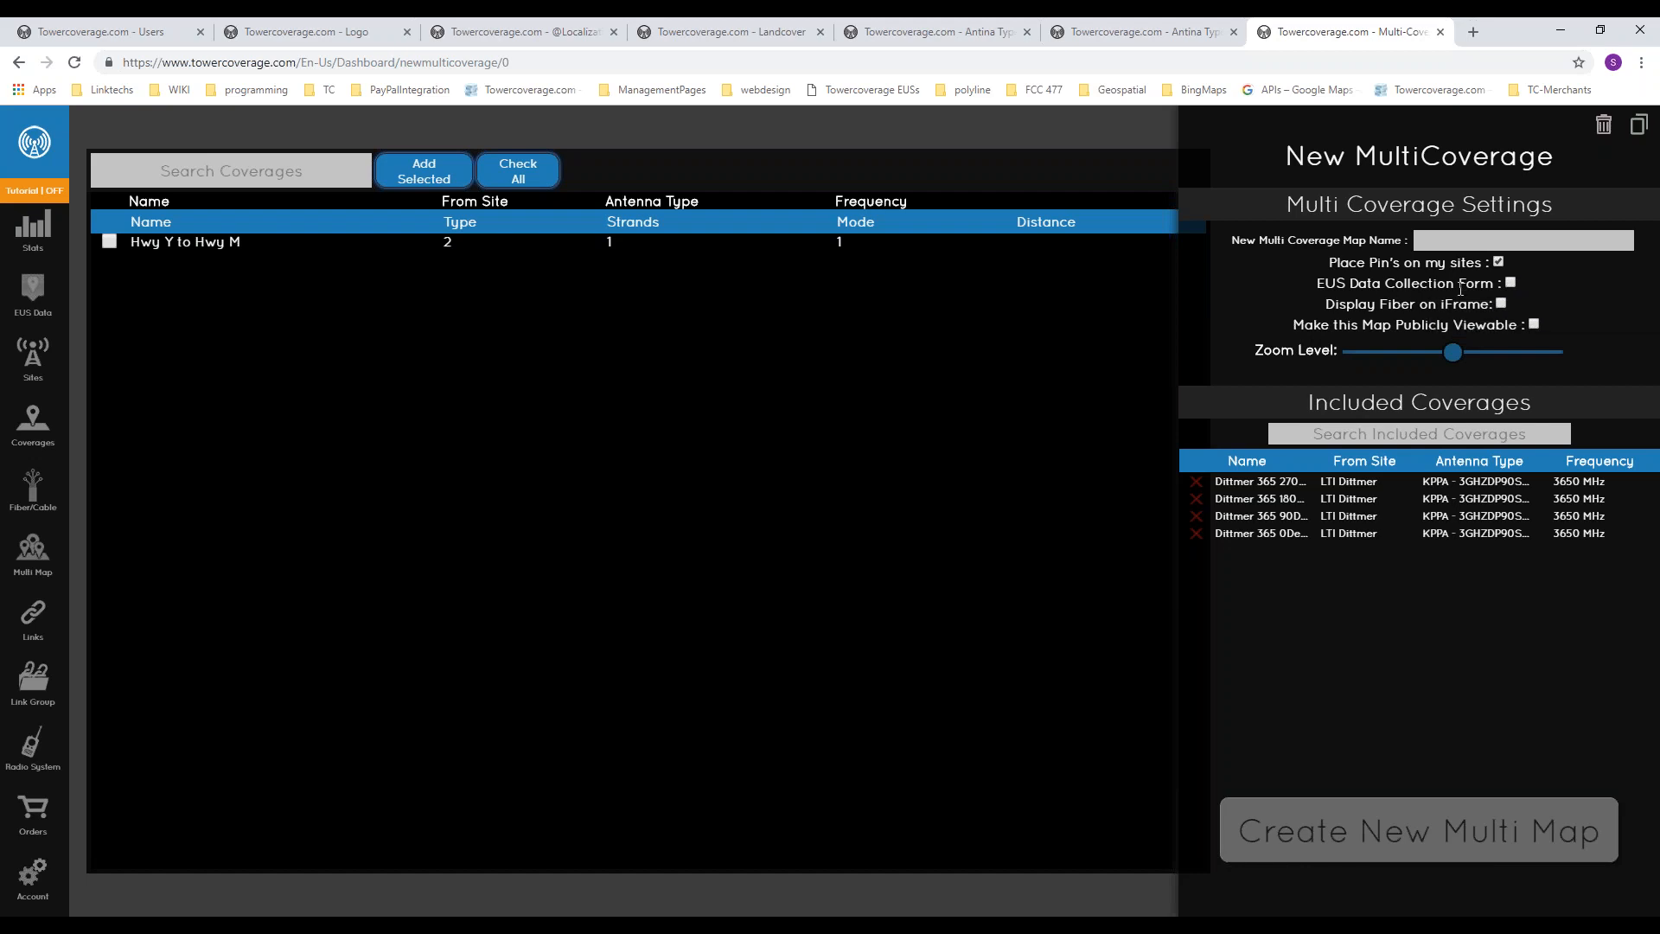
{"action": "left_click", "coordinate": [1502, 302]}
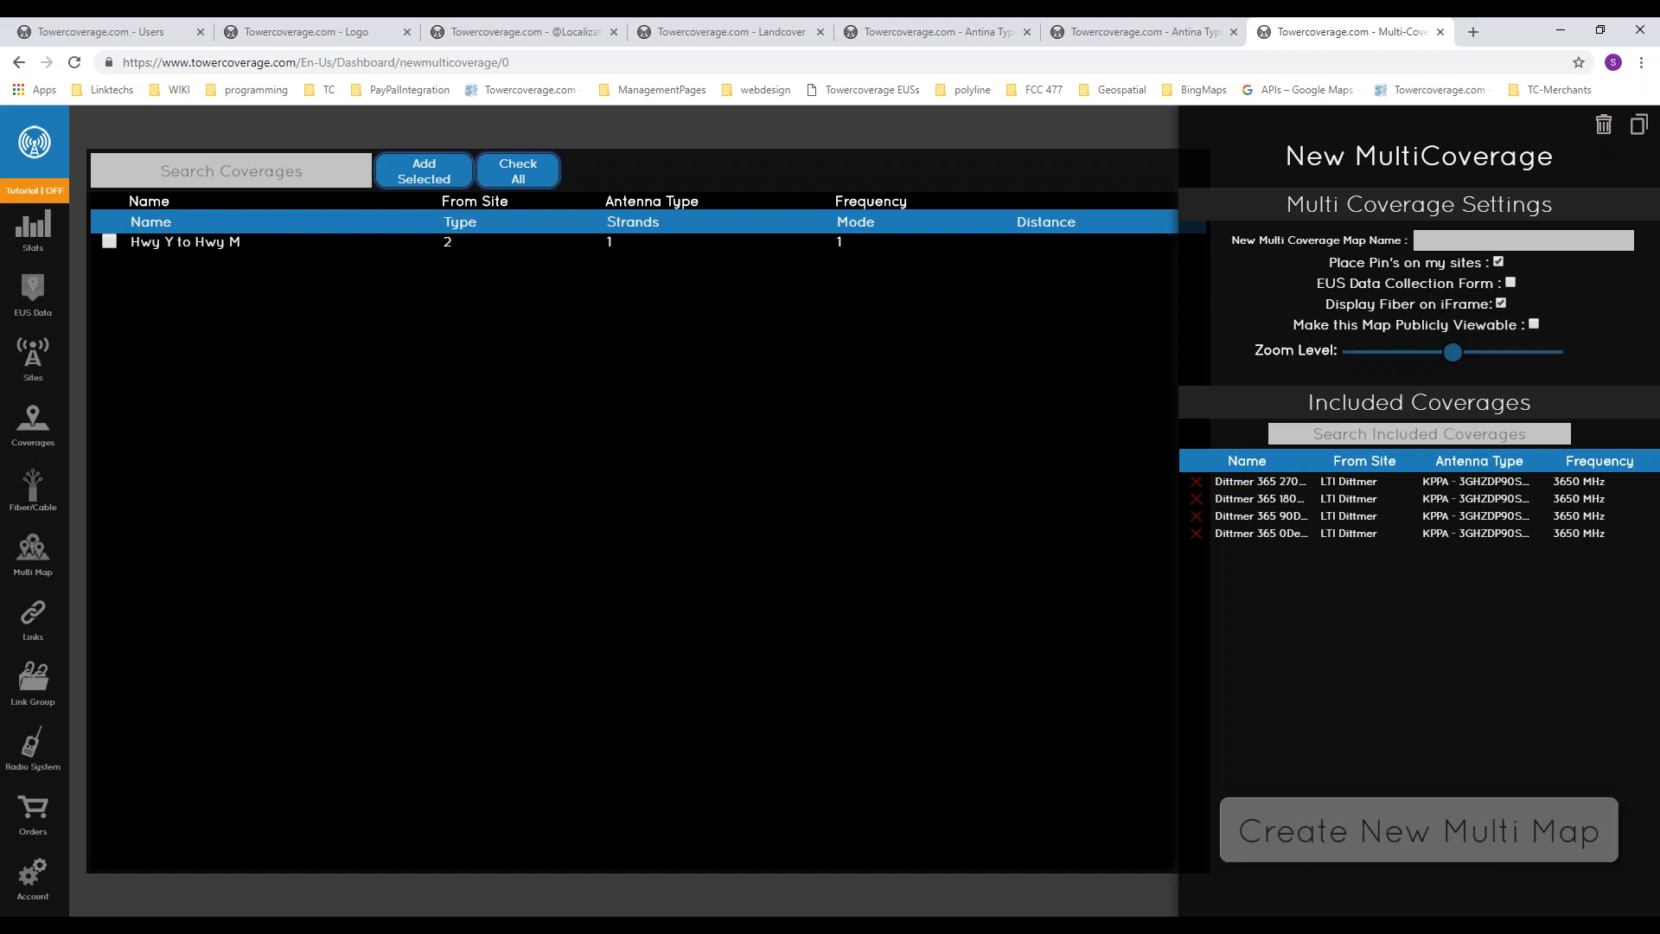
{"action": "left_click", "coordinate": [1536, 326]}
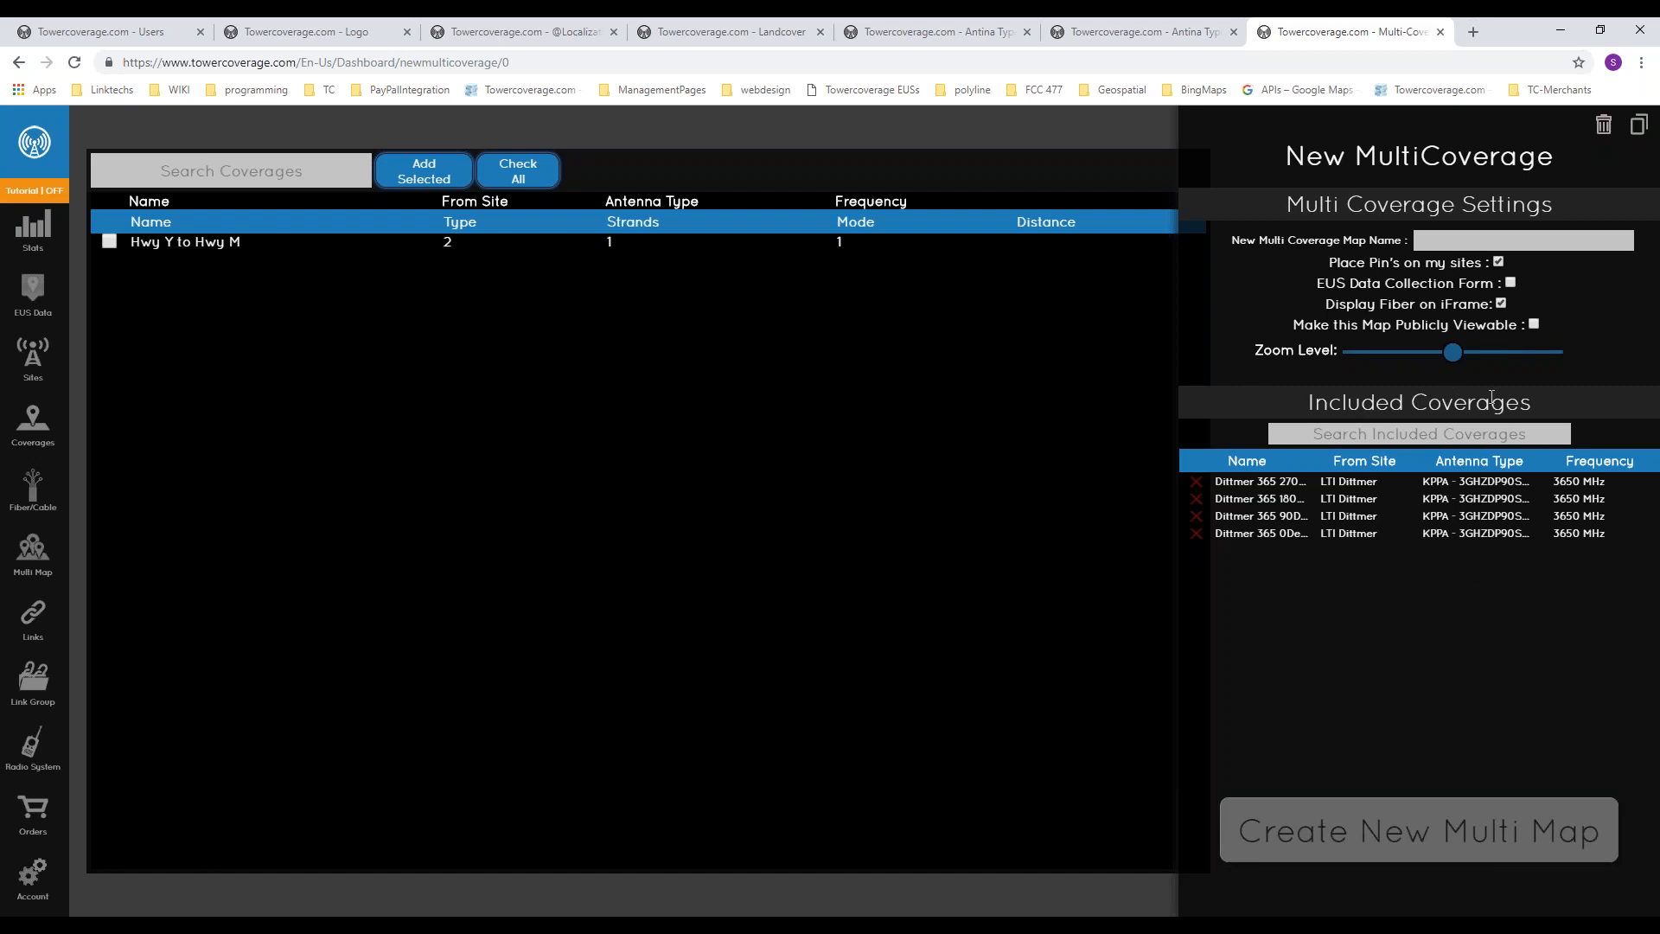
{"action": "left_click_drag", "start_coordinate": [1446, 365], "coordinate": [1477, 363]}
Step: Open the existing Full Map from the list of multi maps and view its coverage area
{"action": "left_click", "coordinate": [40, 569]}
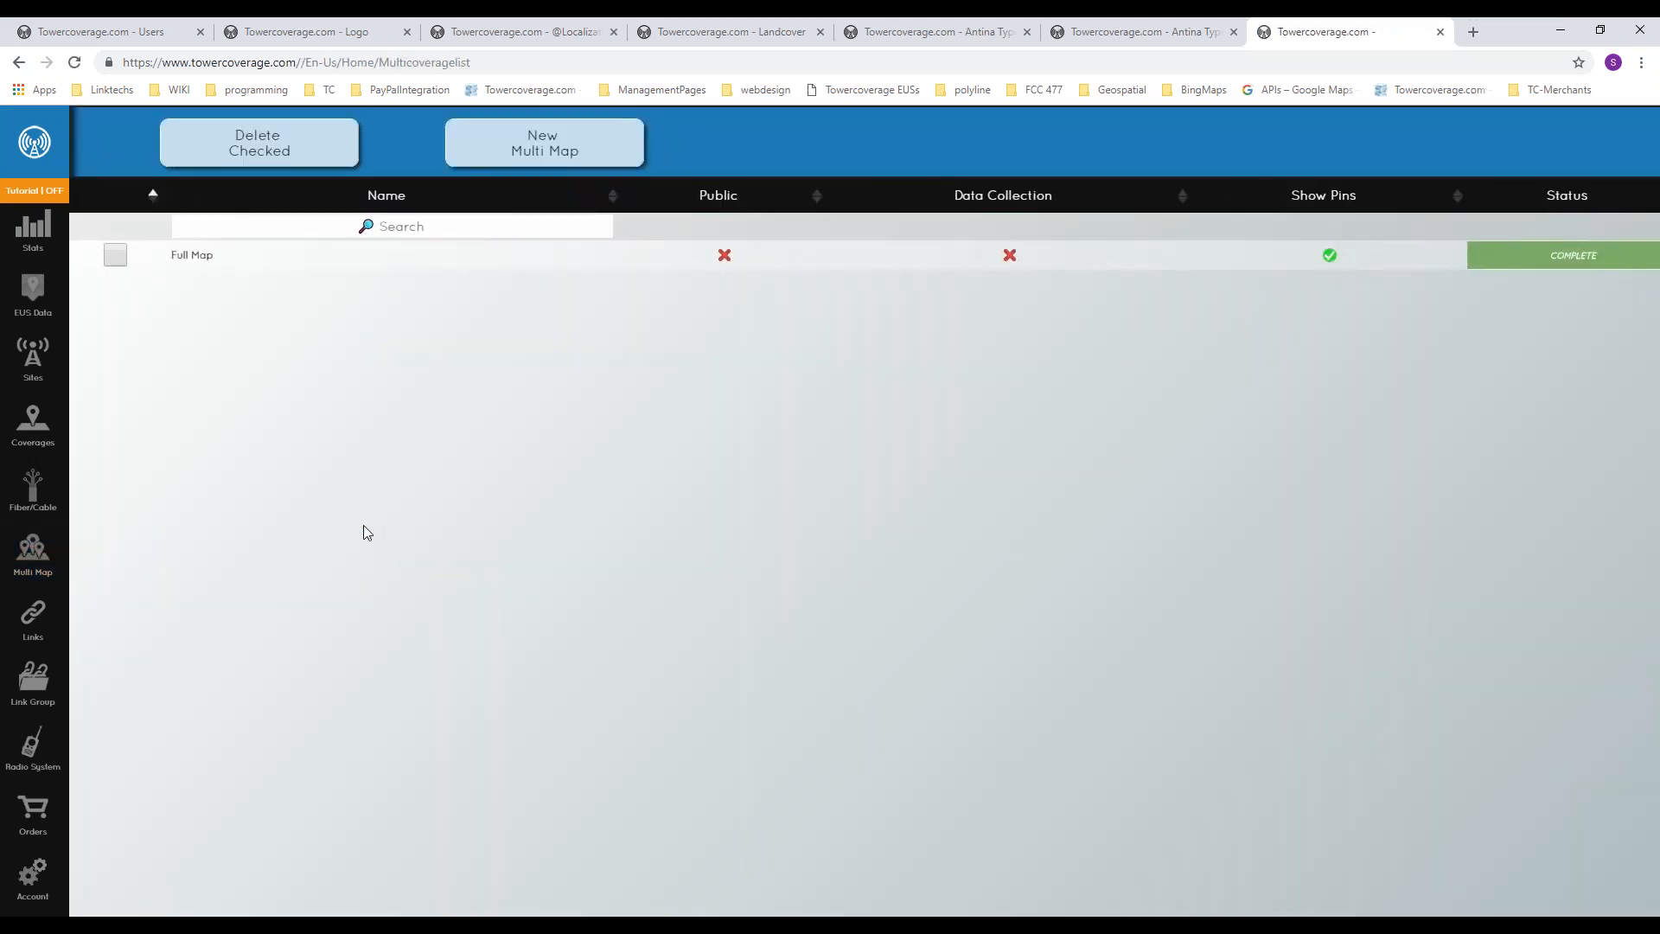
{"action": "left_click", "coordinate": [195, 256]}
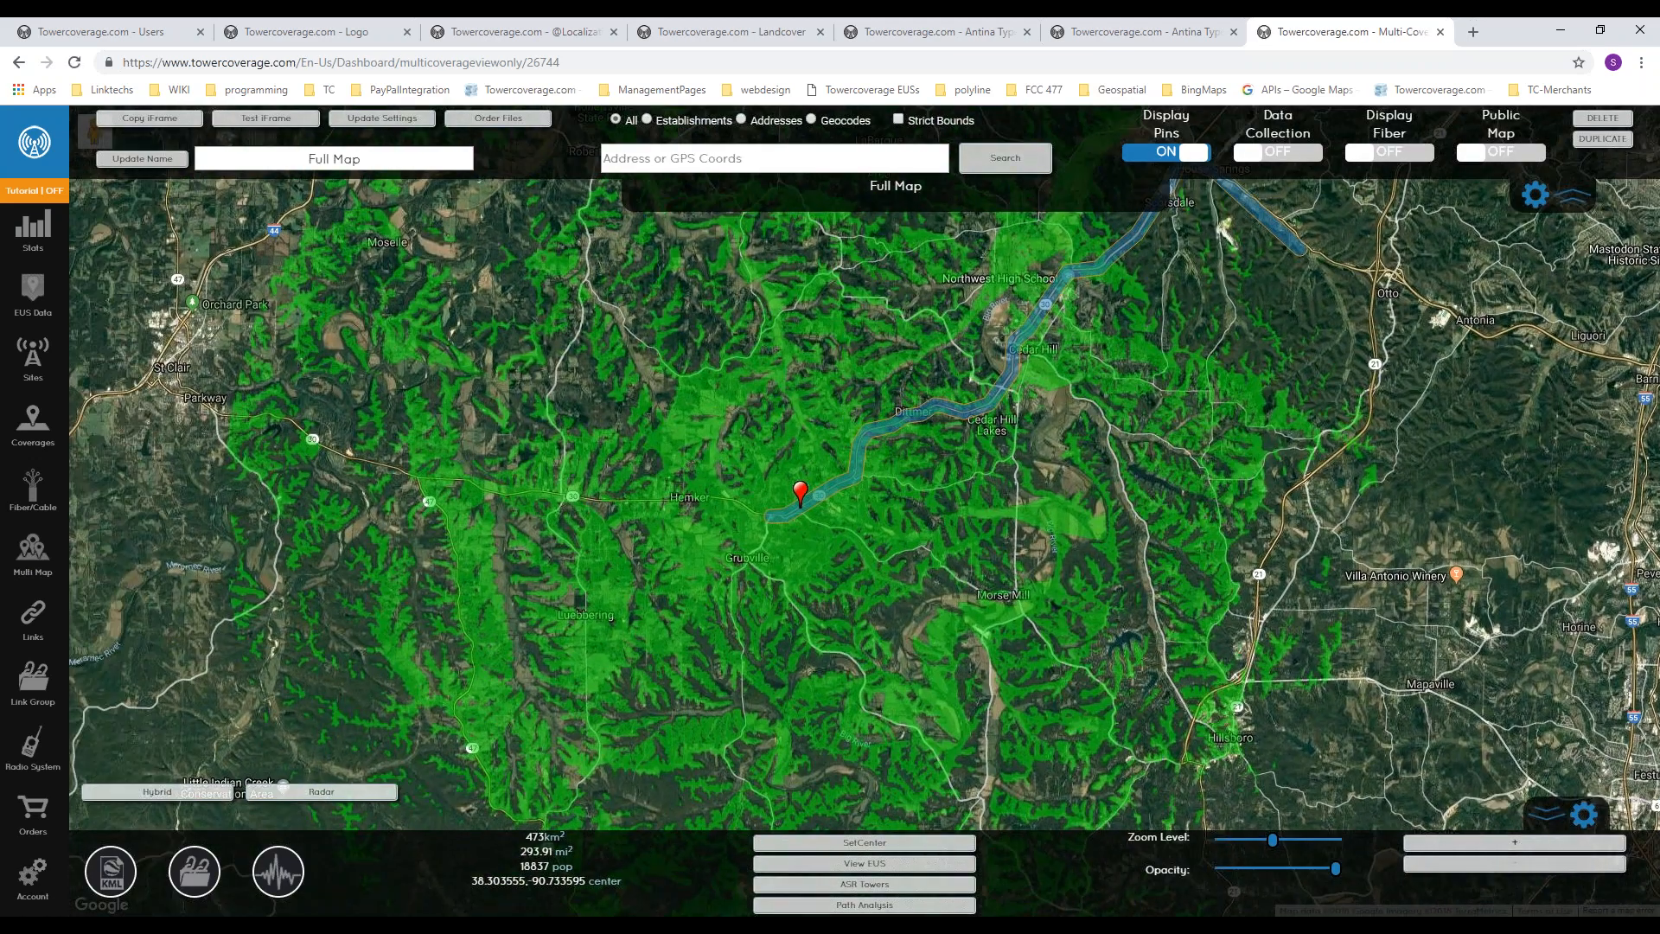
{"action": "scroll", "coordinate": [755, 517], "scroll_direction": "up", "scroll_amount": 1}
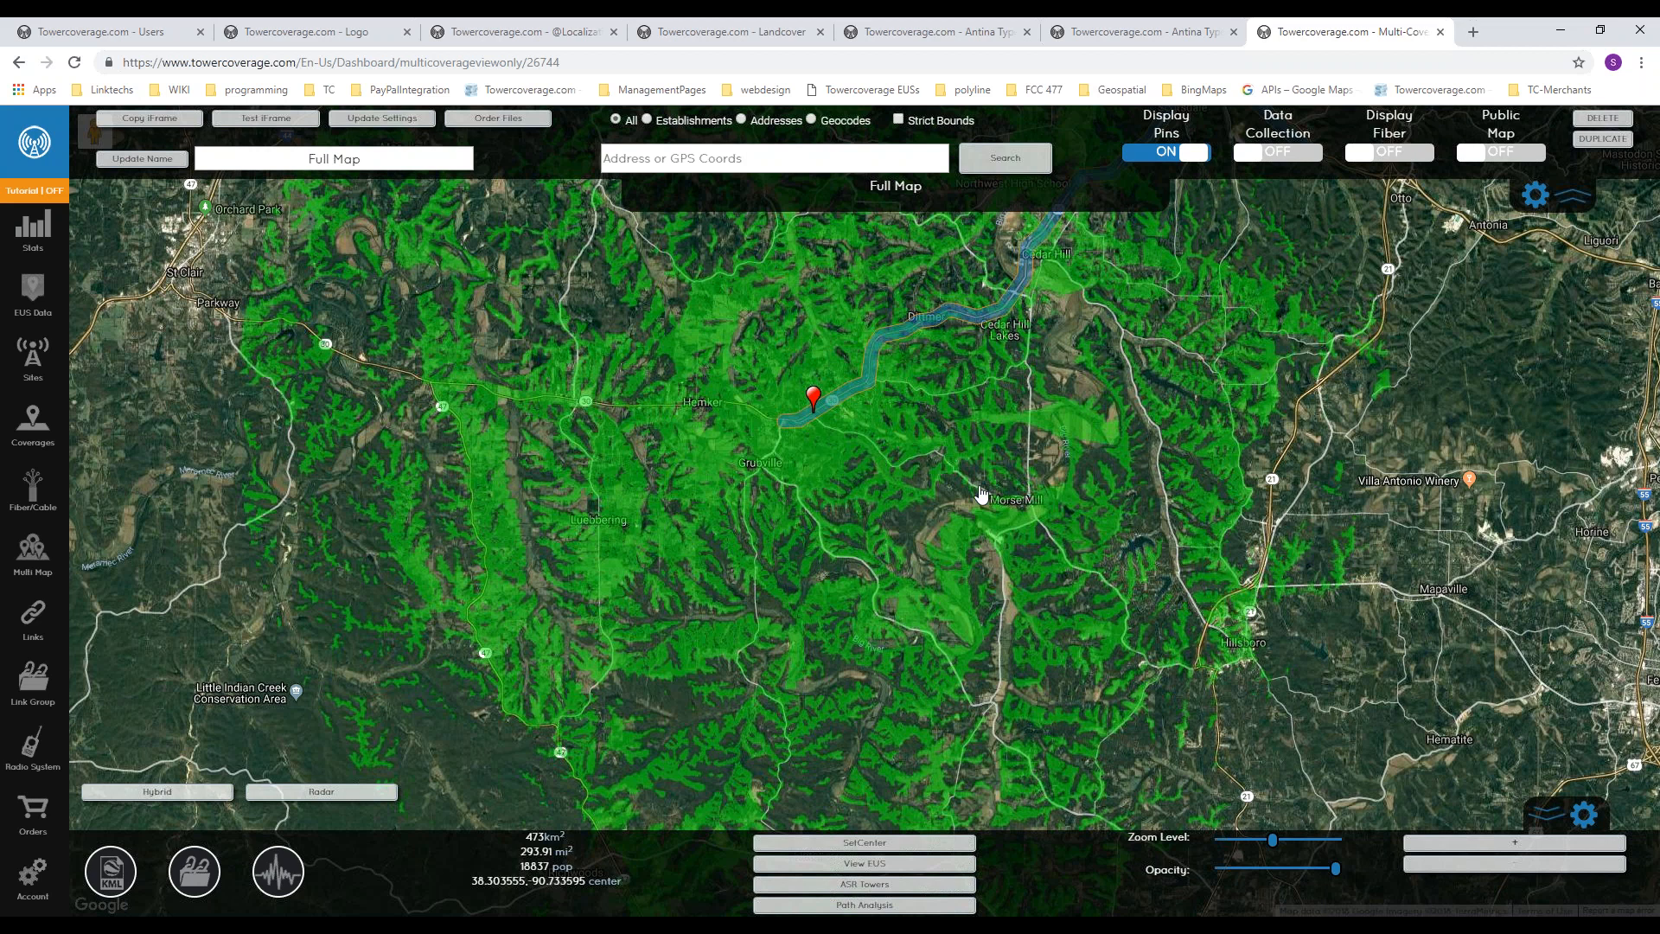
{"action": "left_click_drag", "start_coordinate": [937, 576], "coordinate": [953, 584]}
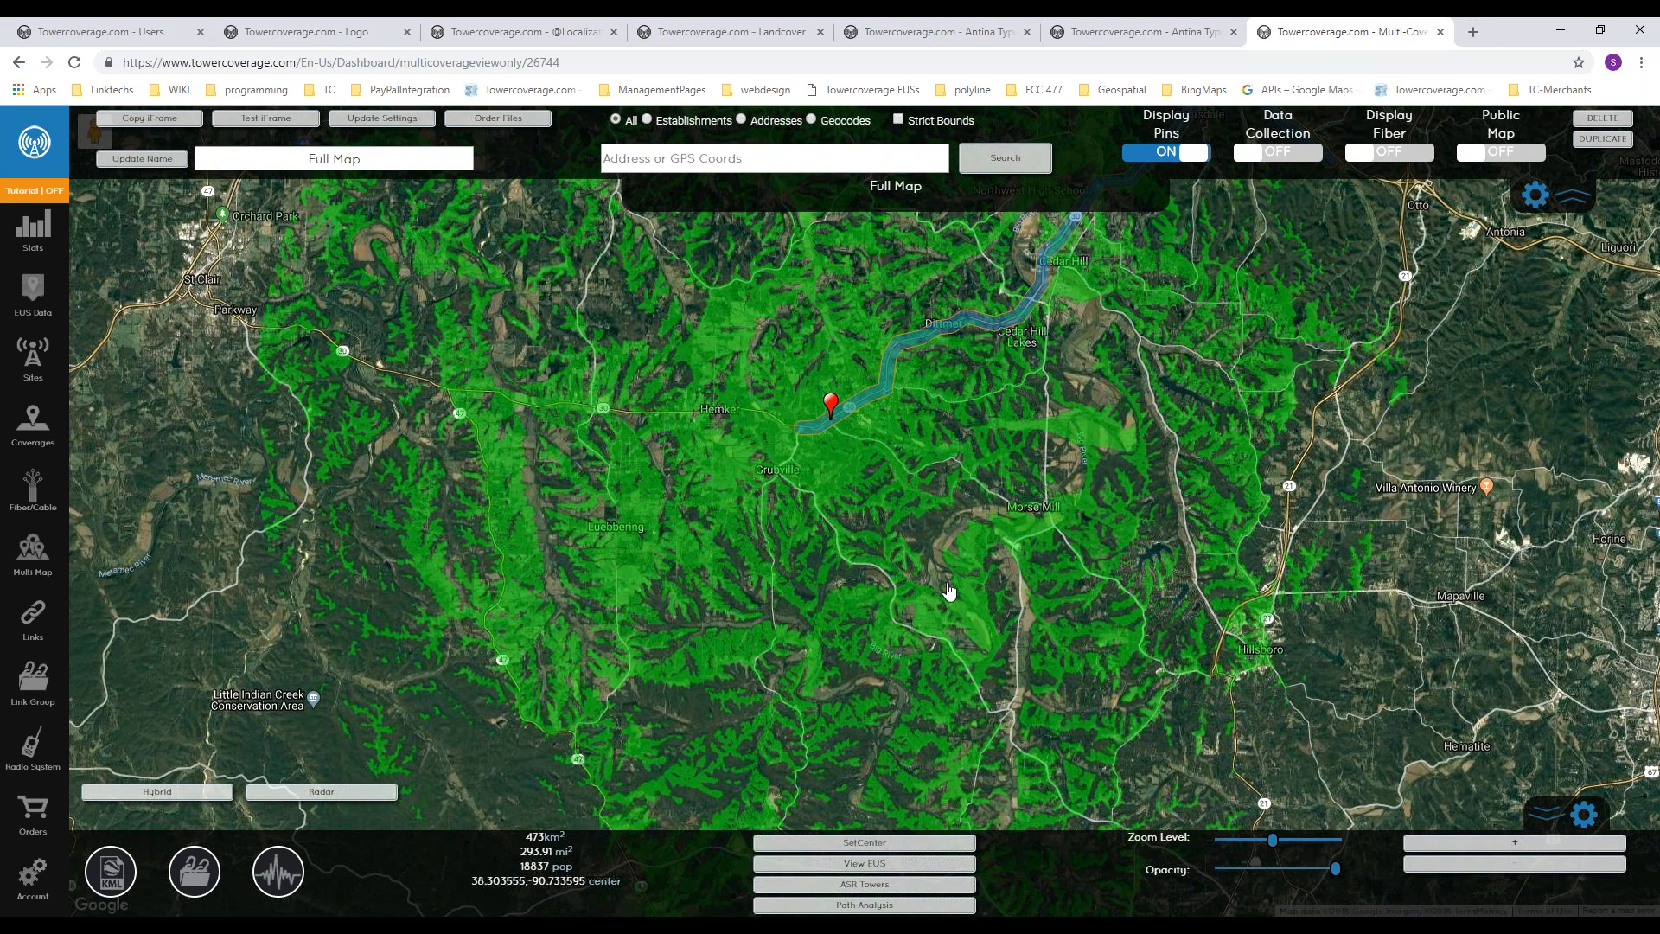
{"action": "left_click_drag", "start_coordinate": [909, 459], "coordinate": [910, 550]}
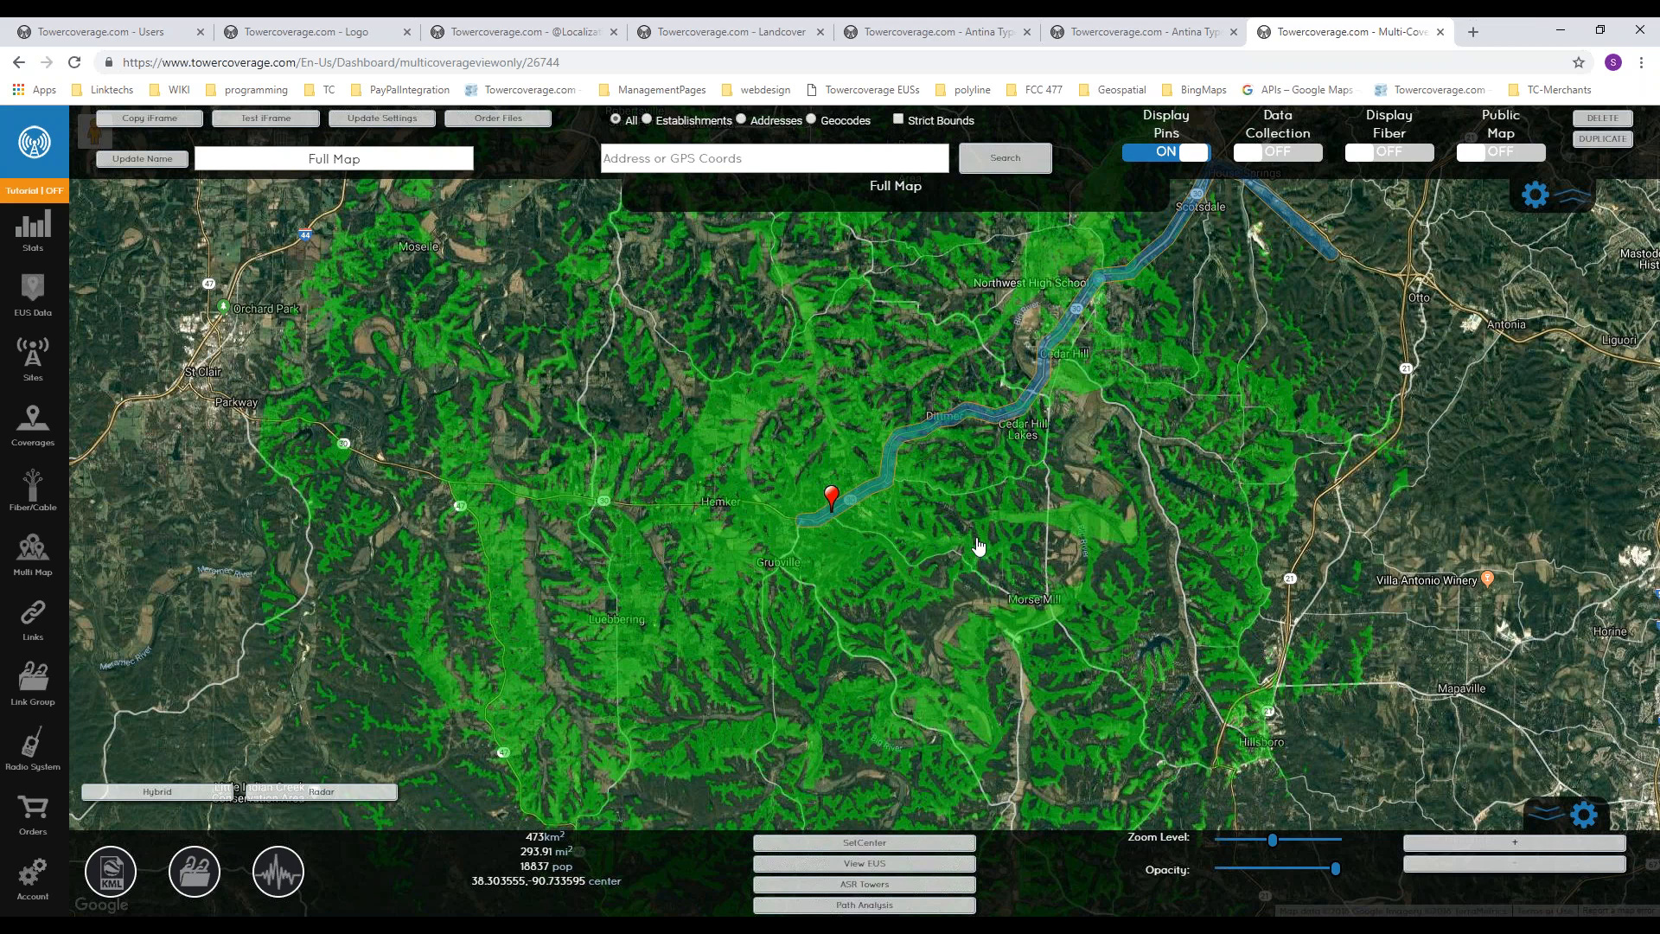
{"action": "left_click_drag", "start_coordinate": [960, 546], "coordinate": [1051, 551]}
{"action": "left_click_drag", "start_coordinate": [785, 404], "coordinate": [753, 442]}
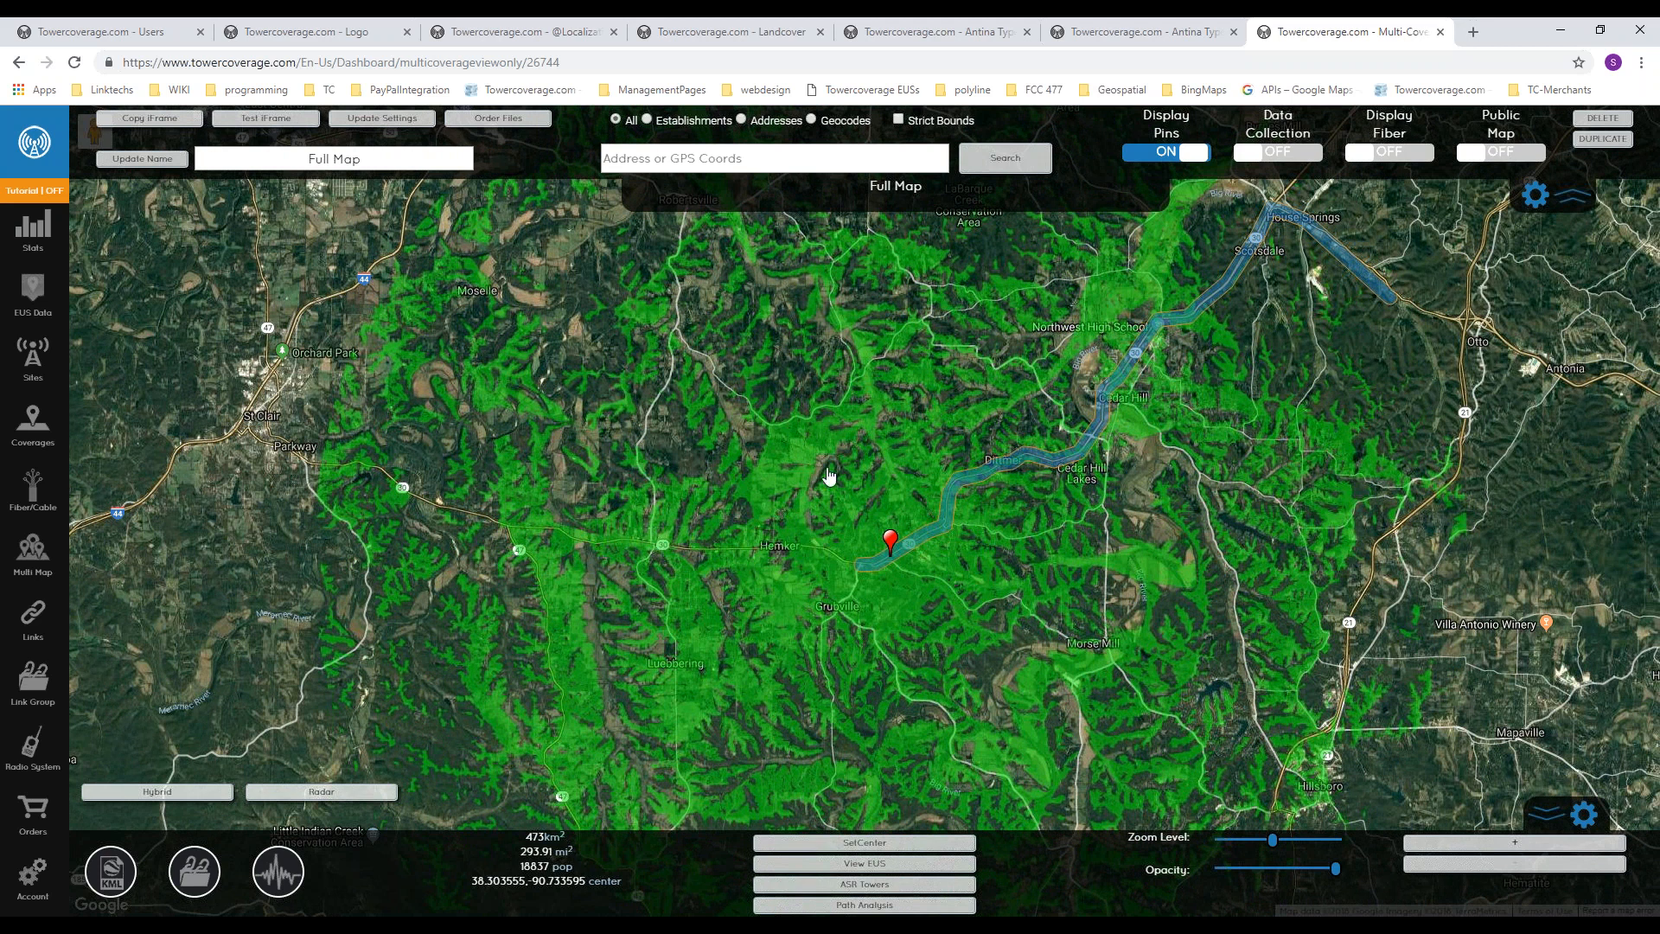
{"action": "left_click_drag", "start_coordinate": [833, 470], "coordinate": [801, 537]}
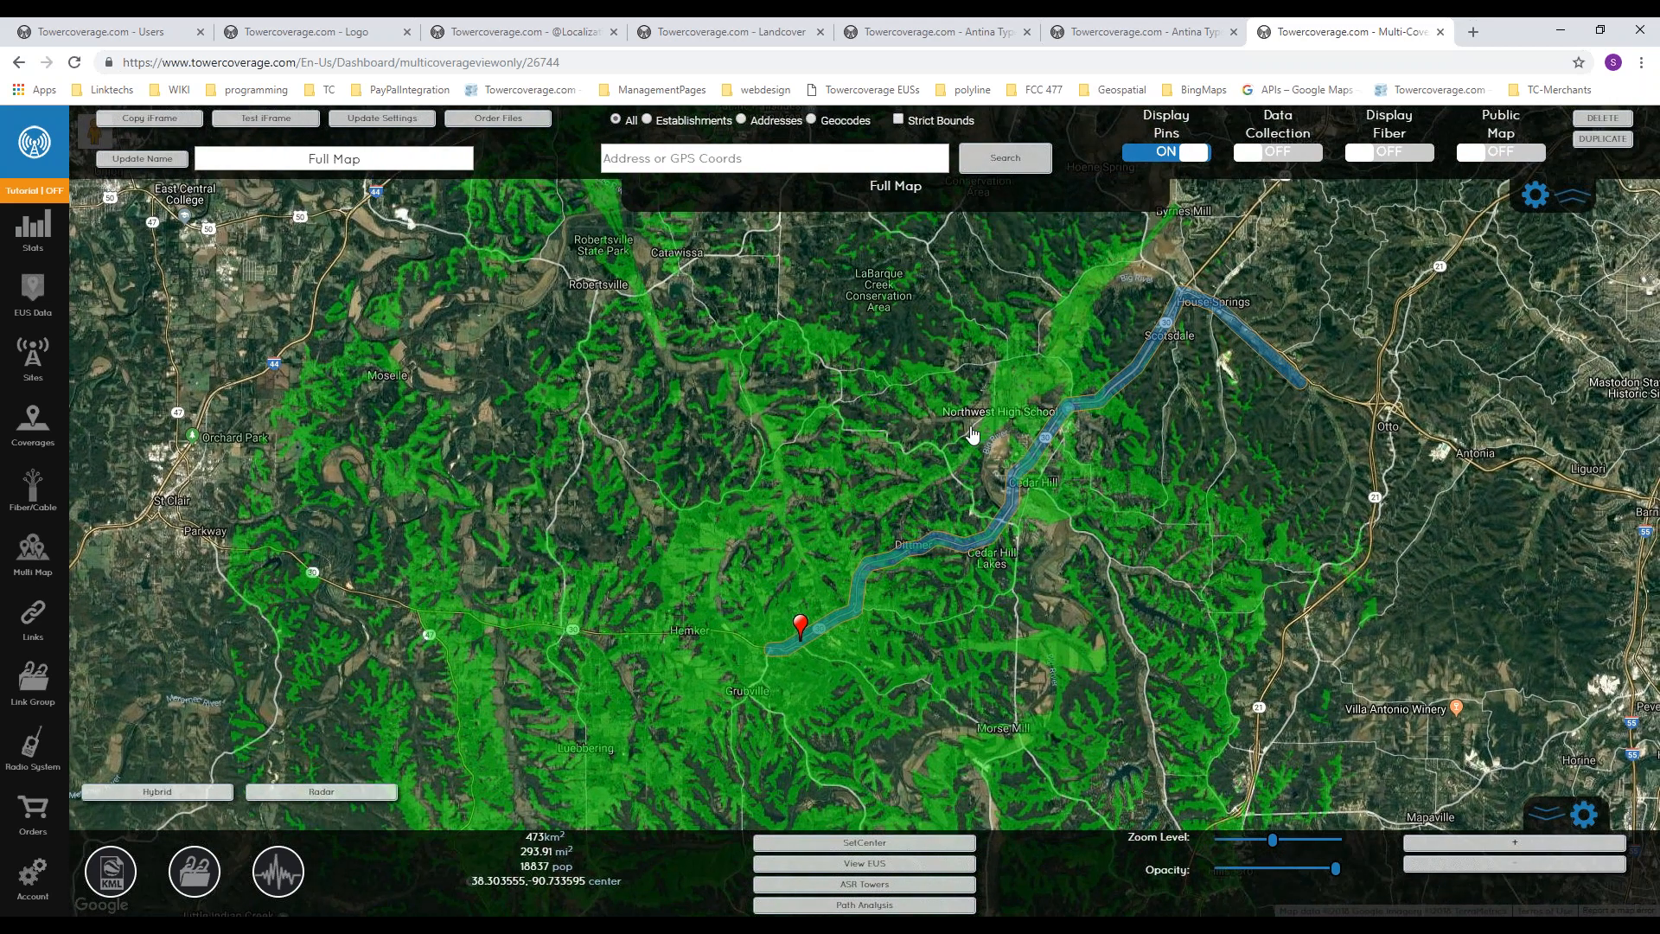
{"action": "left_click_drag", "start_coordinate": [972, 435], "coordinate": [933, 461]}
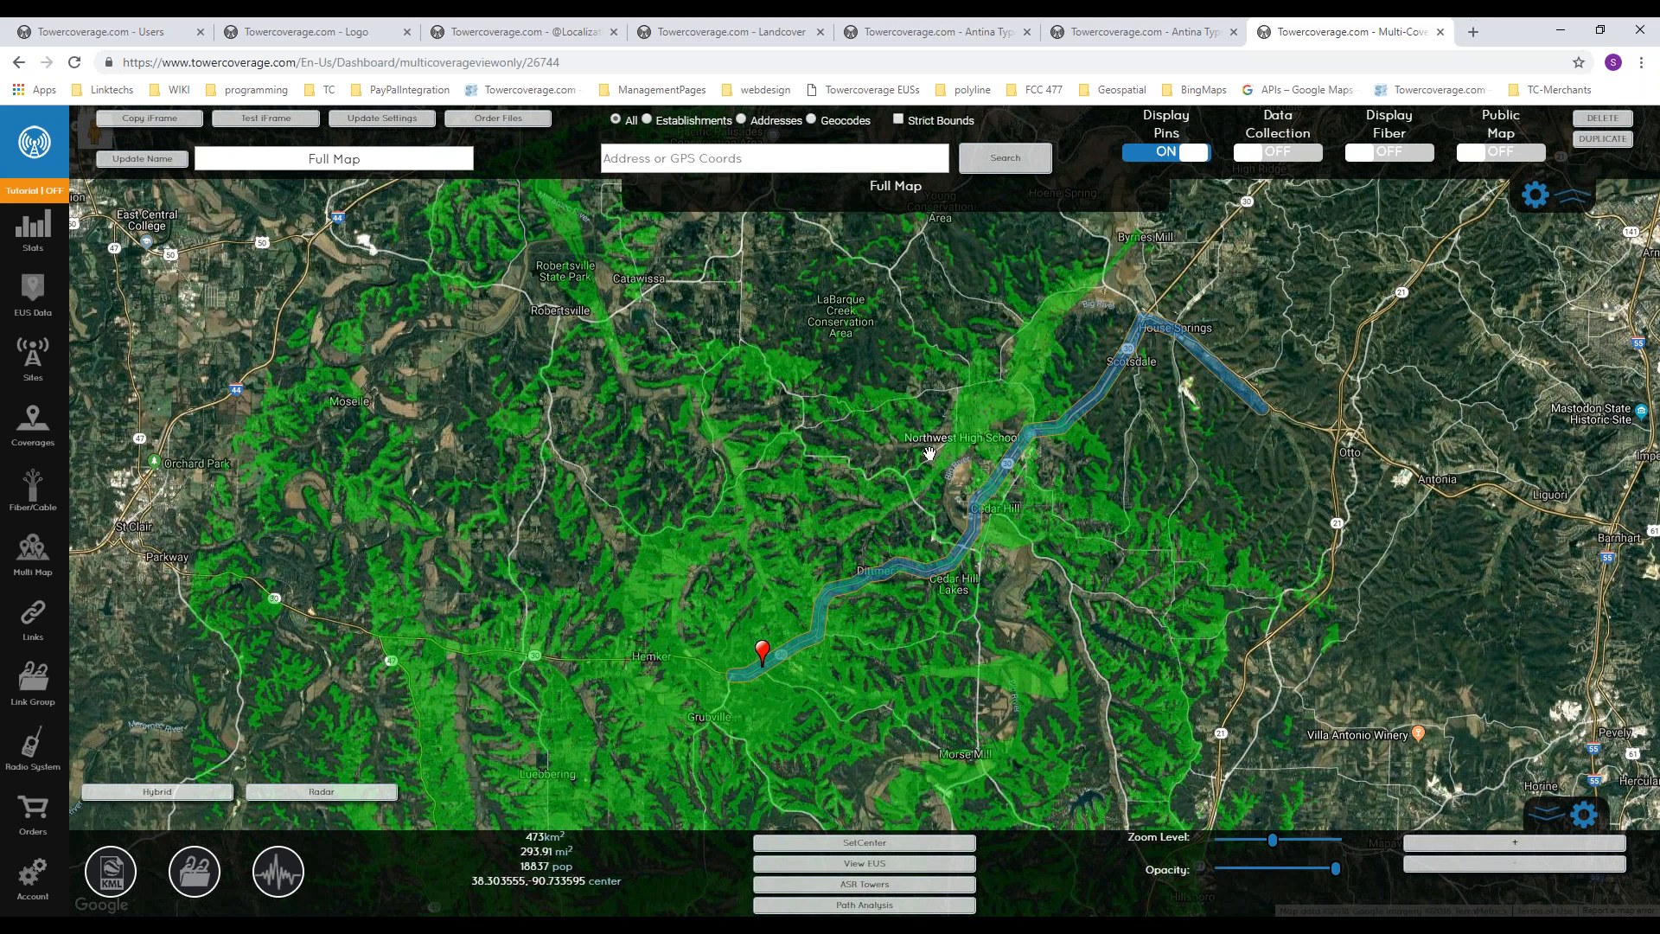
{"action": "left_click_drag", "start_coordinate": [662, 659], "coordinate": [667, 574]}
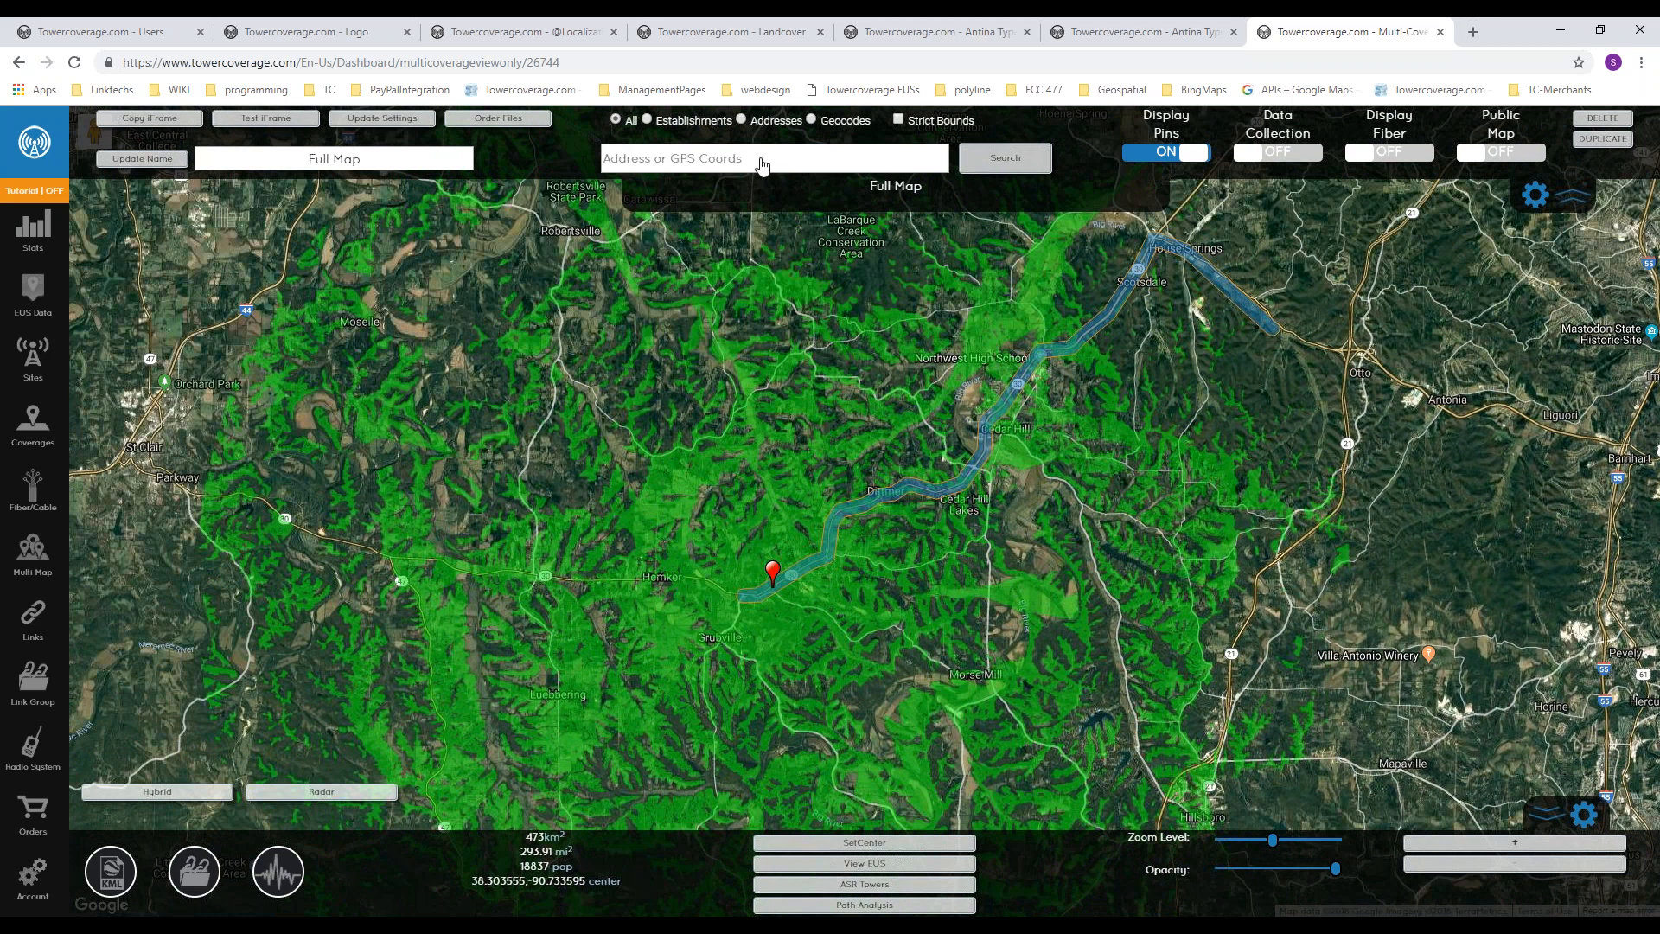
Step: Look up address suggestions for 88 in the map search, then clear the entry
{"action": "left_click", "coordinate": [714, 167]}
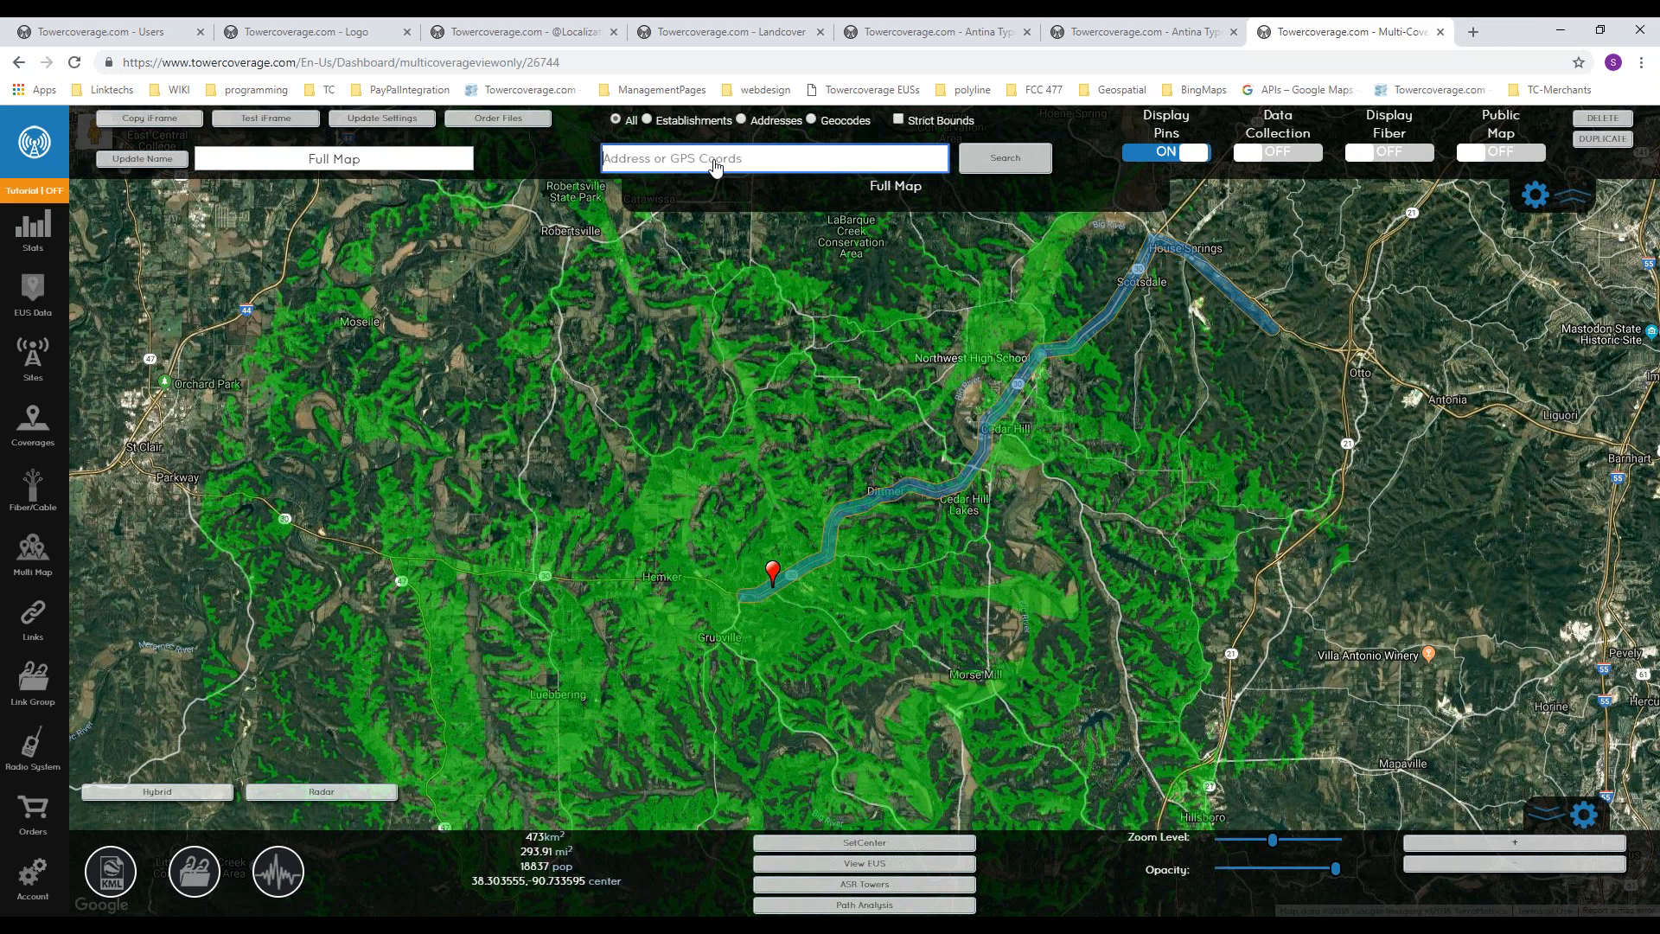
{"action": "type", "text": "88"}
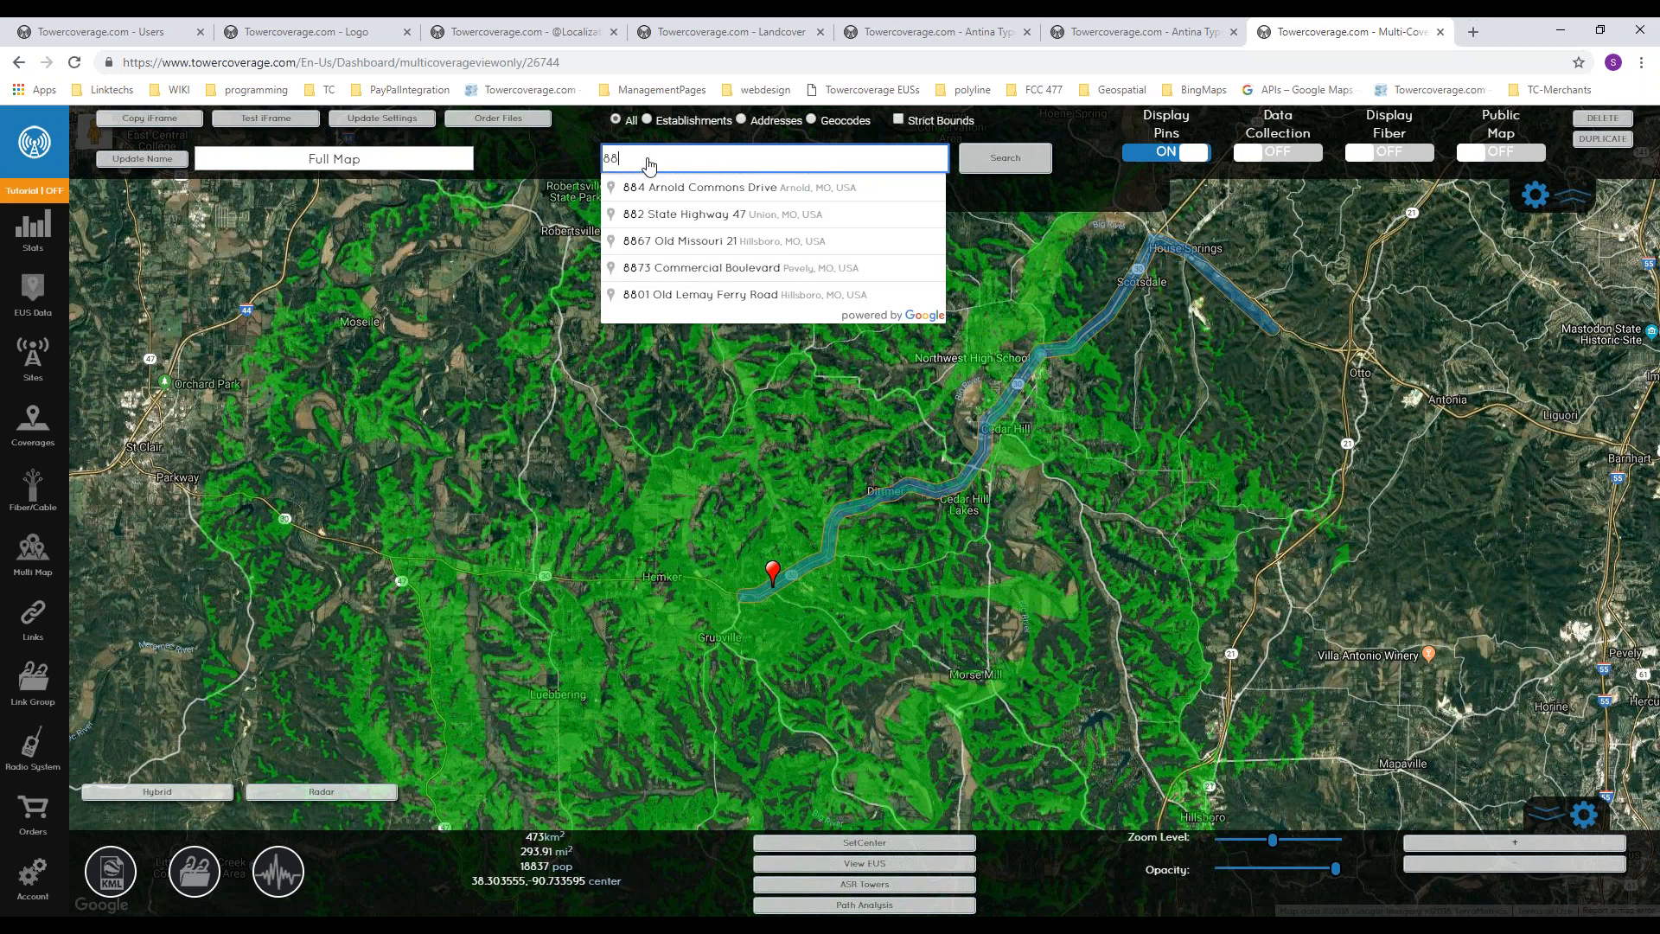
{"action": "key", "text": "BackSpace"}
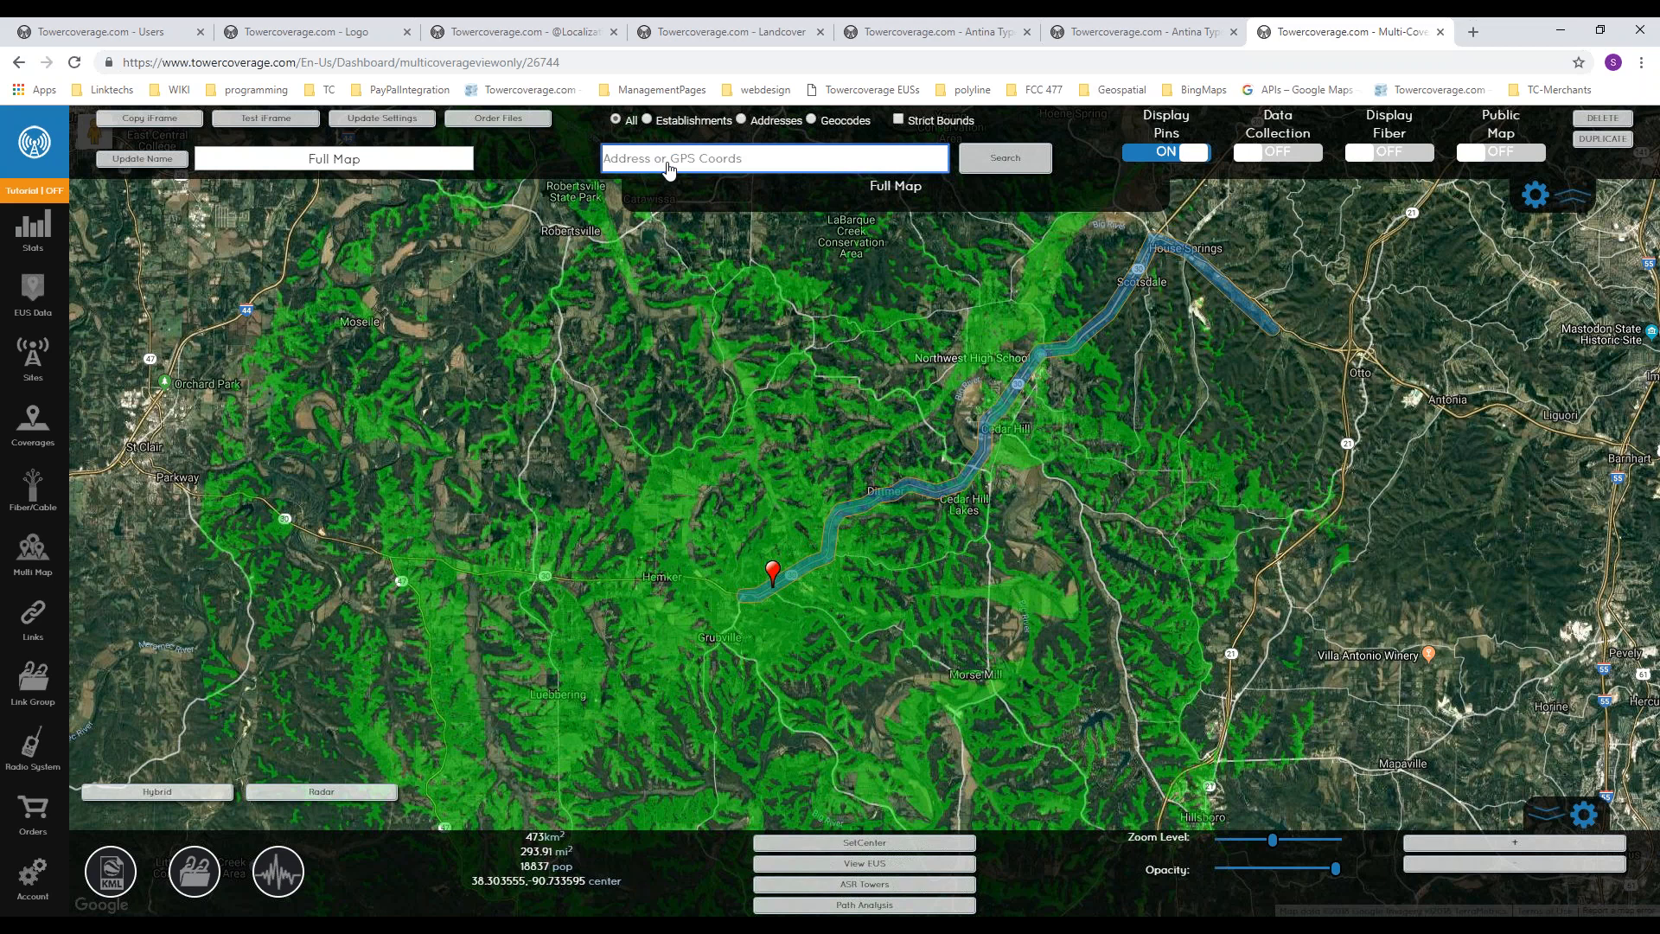
{"action": "left_click_drag", "start_coordinate": [610, 552], "coordinate": [643, 550]}
Step: Try hiding the map's upper settings area and moving the Street View figure over the map
{"action": "left_click", "coordinate": [1572, 196]}
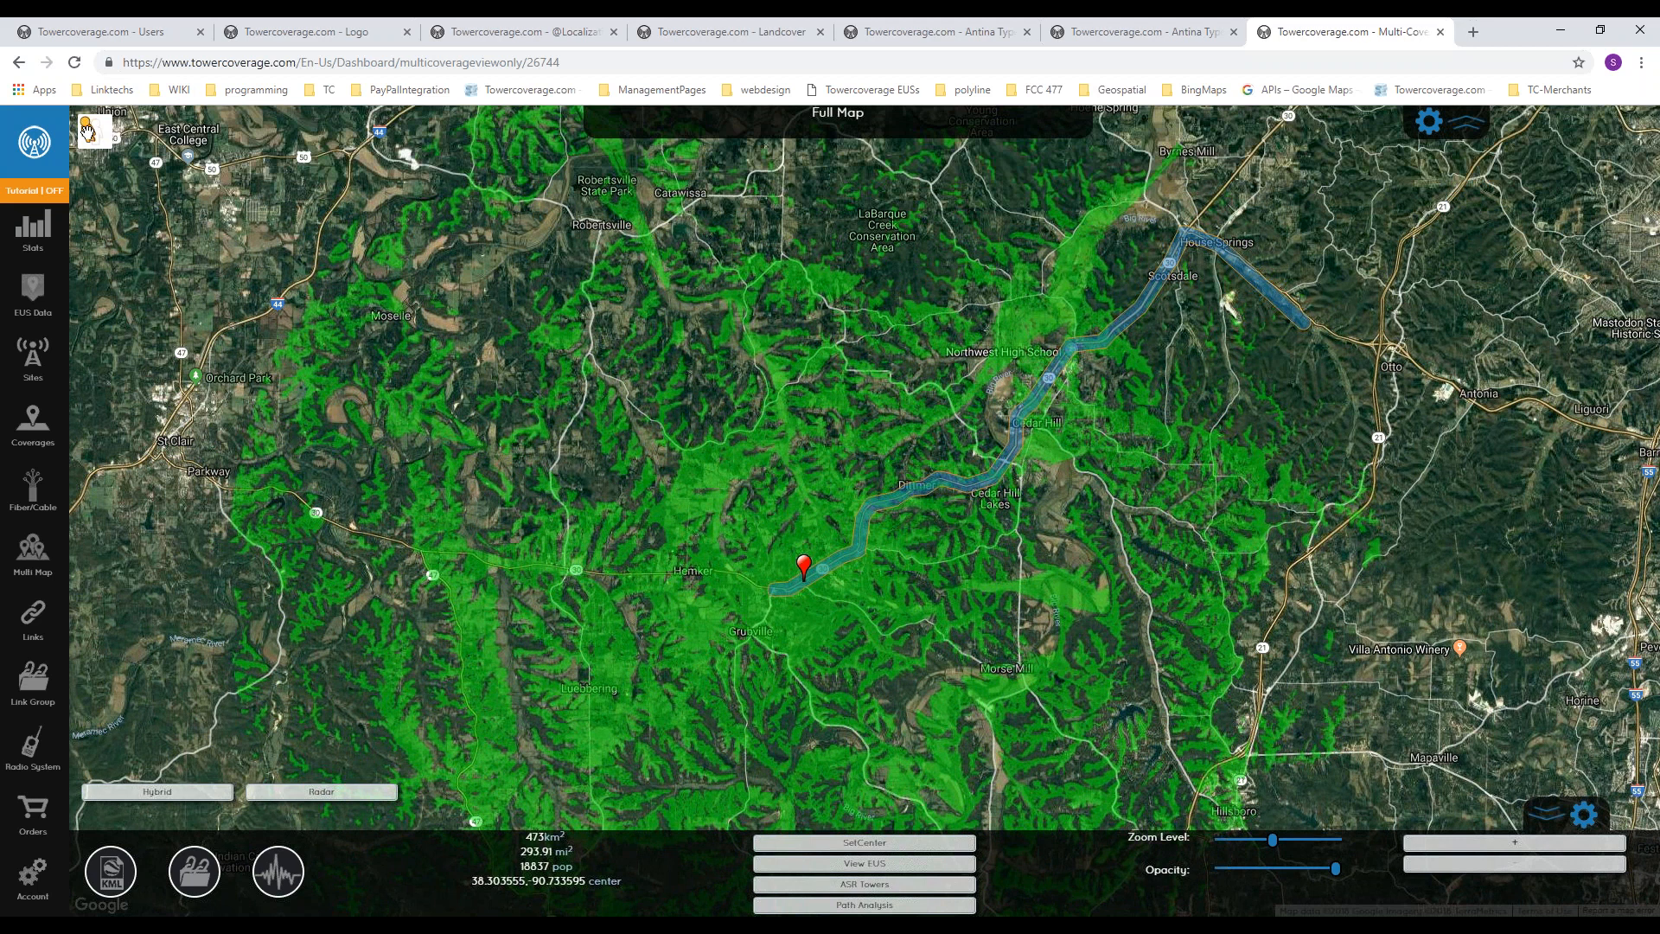
{"action": "left_click_drag", "start_coordinate": [87, 130], "coordinate": [138, 212]}
{"action": "scroll", "coordinate": [681, 406], "scroll_direction": "down", "scroll_amount": 1}
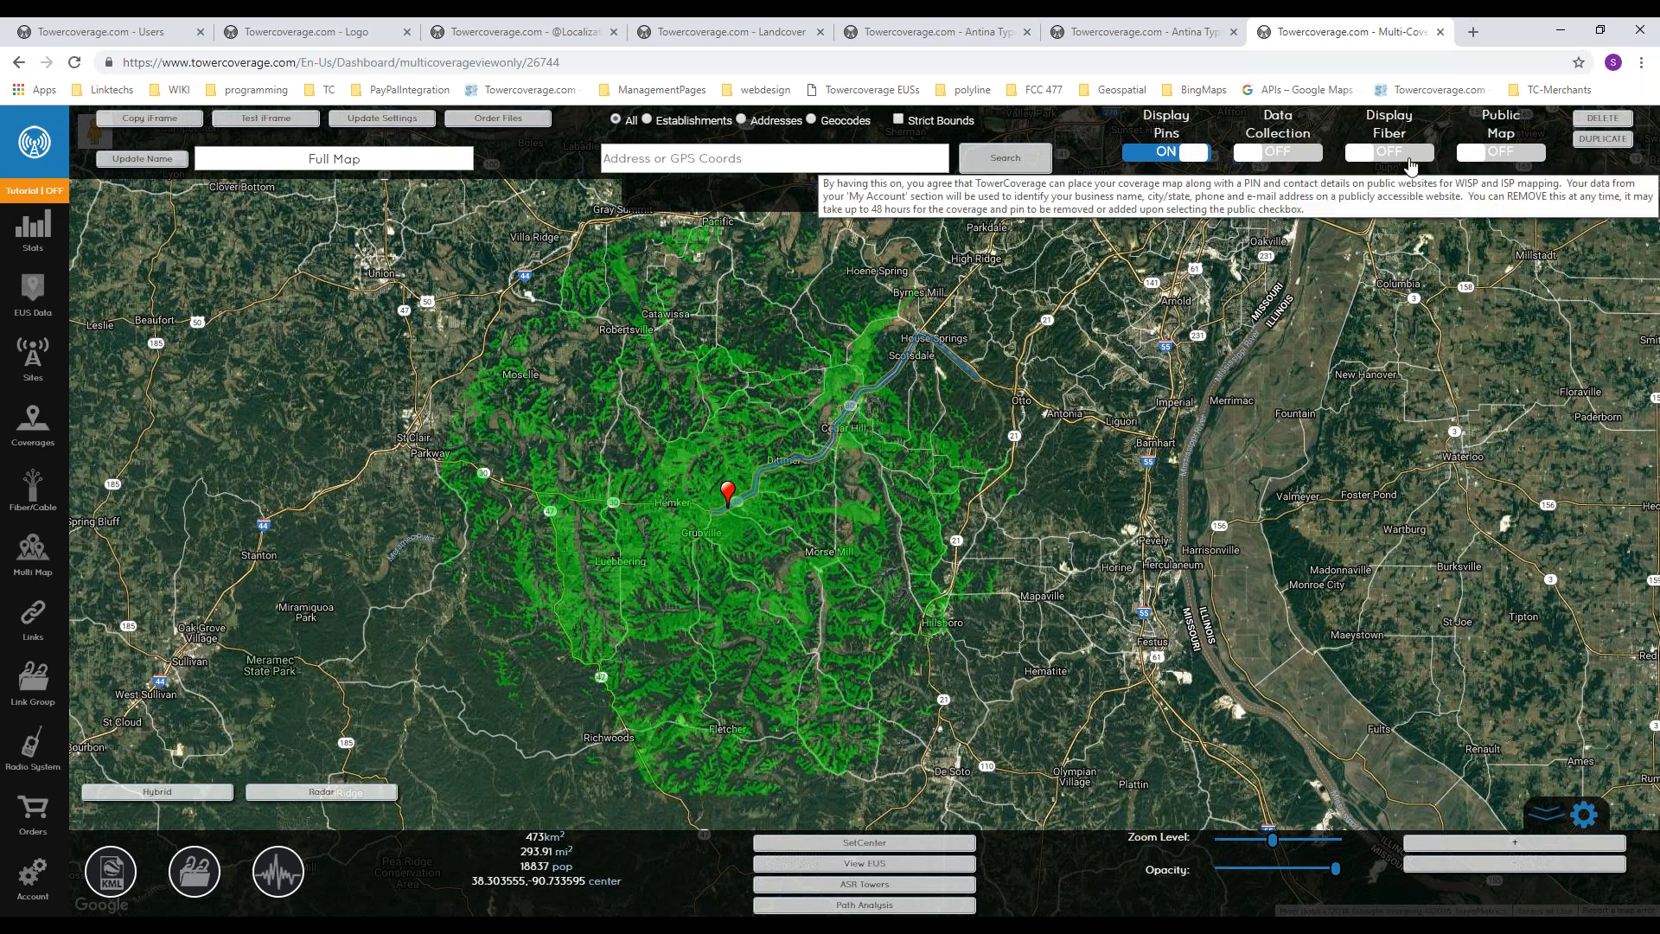
Step: Turn on data collection for Full Map and preview its iFrame form, then close the preview
{"action": "left_click", "coordinate": [1284, 155]}
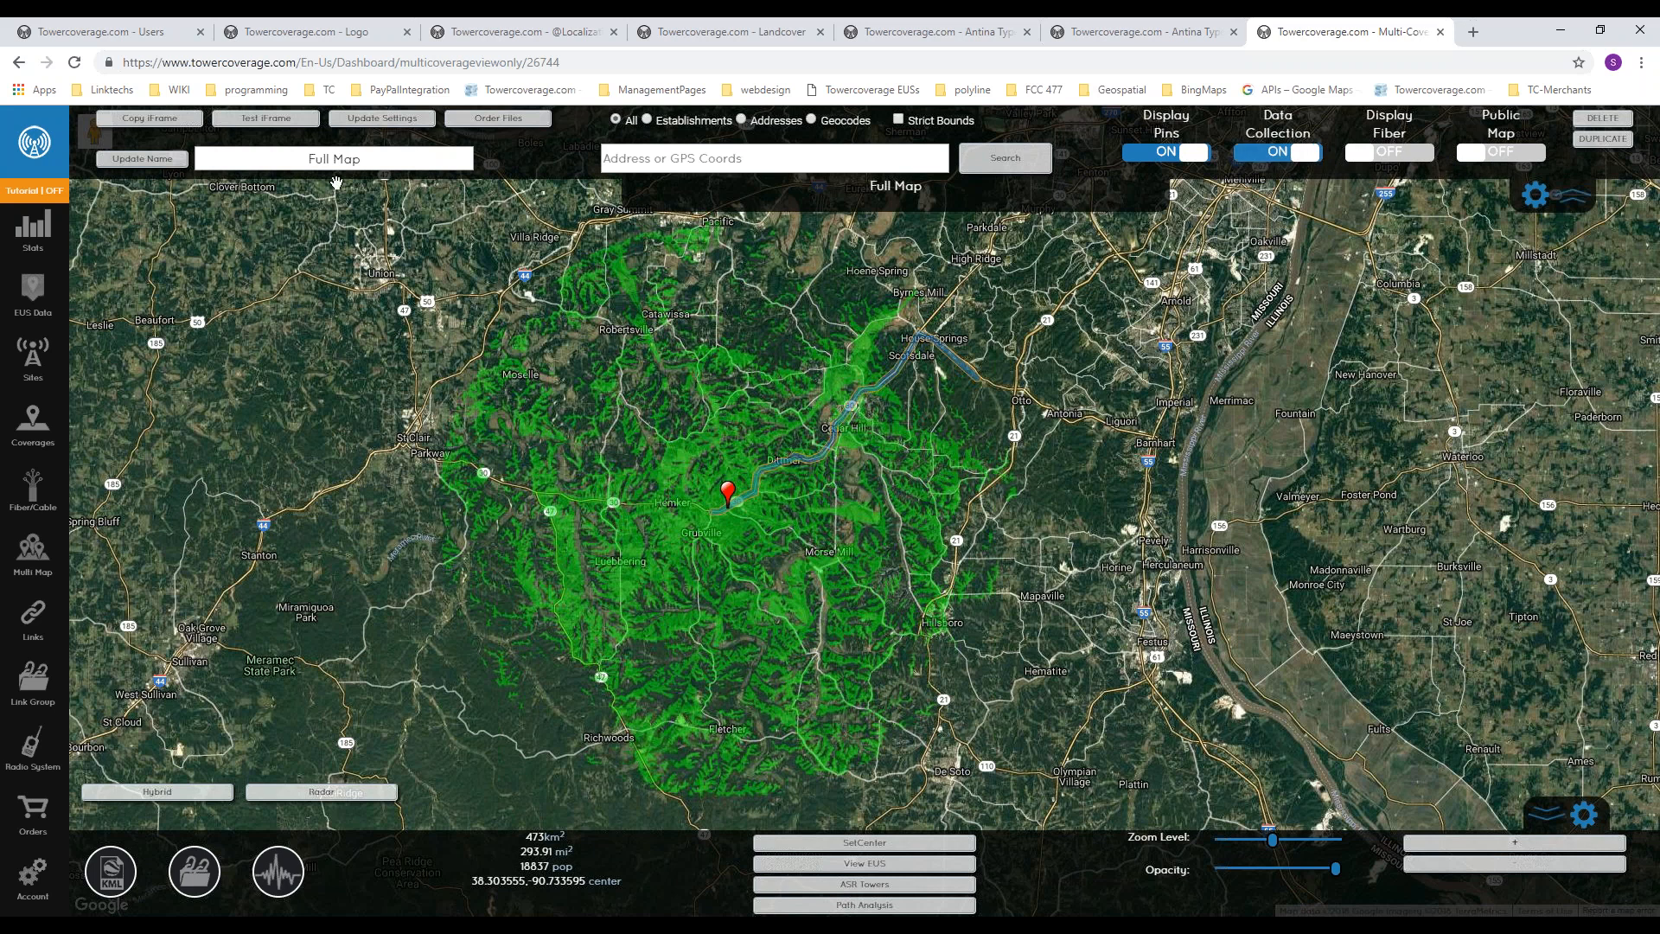
{"action": "left_click", "coordinate": [277, 123]}
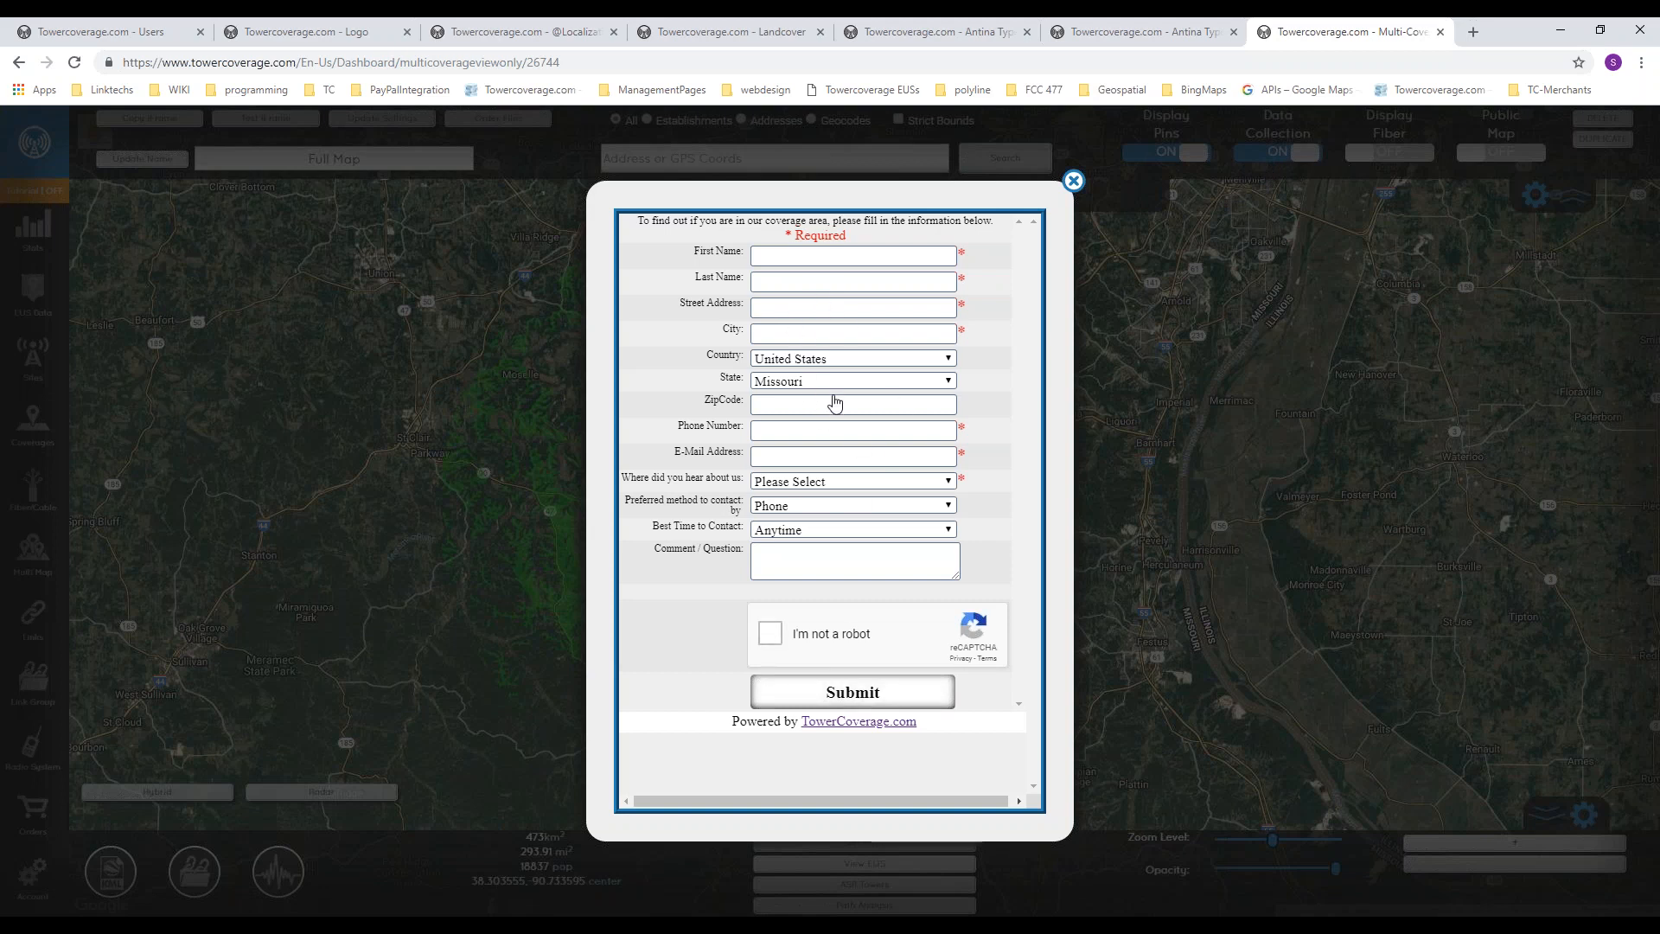
{"action": "left_click", "coordinate": [1073, 185]}
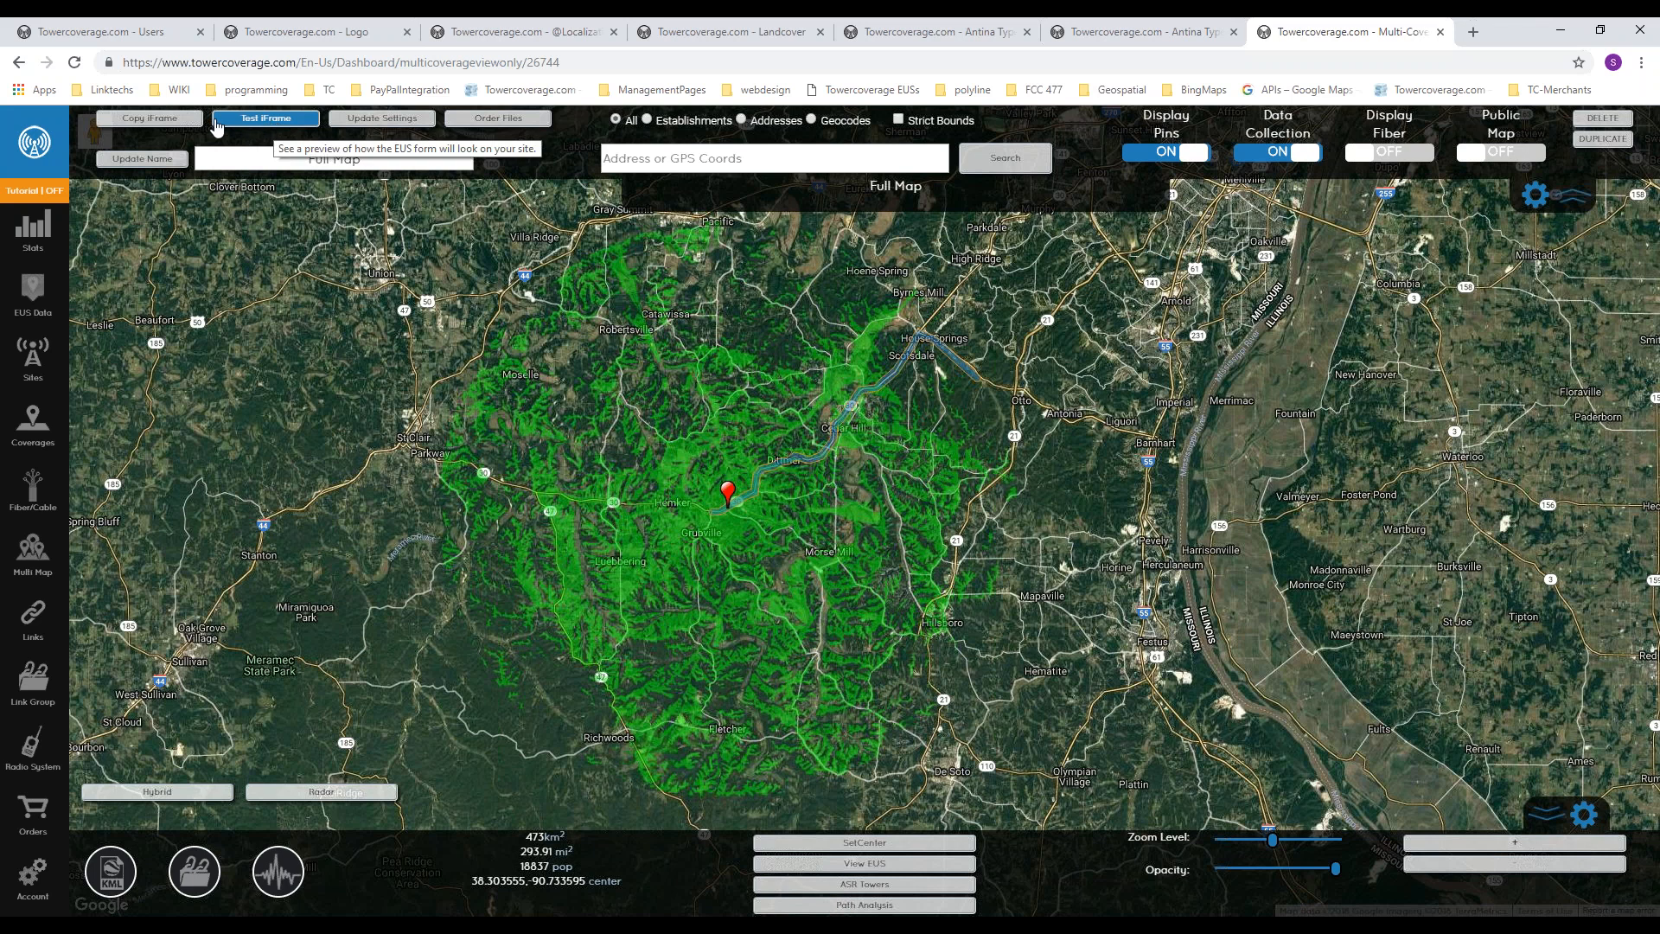
Step: Copy the iFrame code of Full Map to the clipboard
{"action": "left_click", "coordinate": [166, 123]}
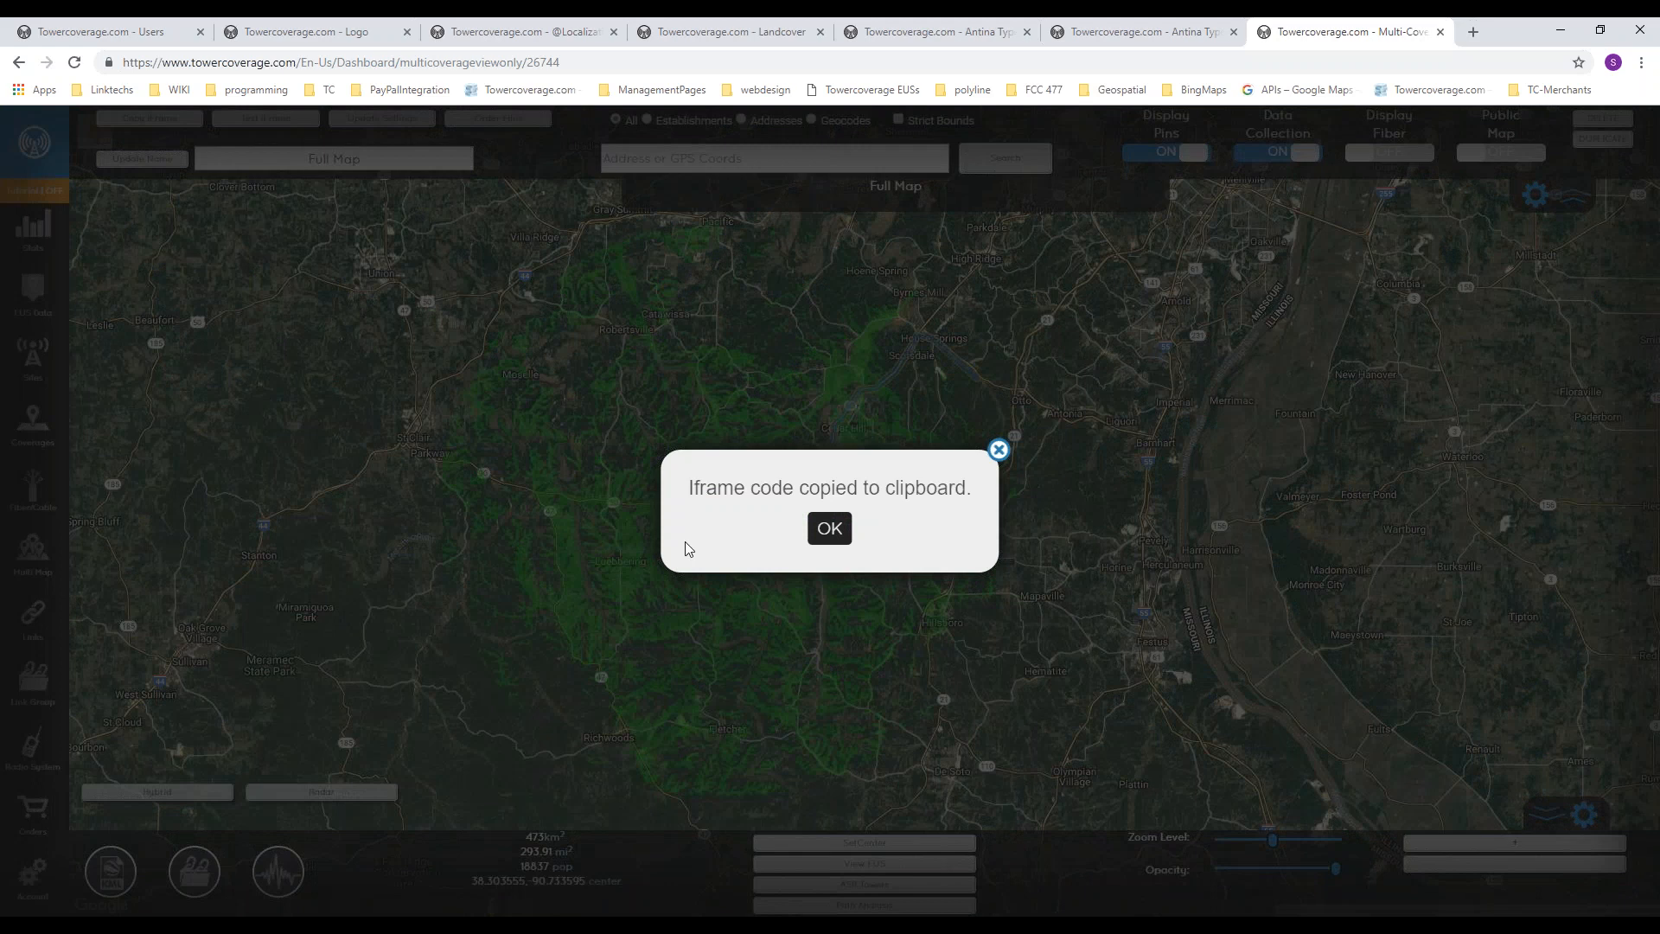
{"action": "left_click", "coordinate": [832, 531]}
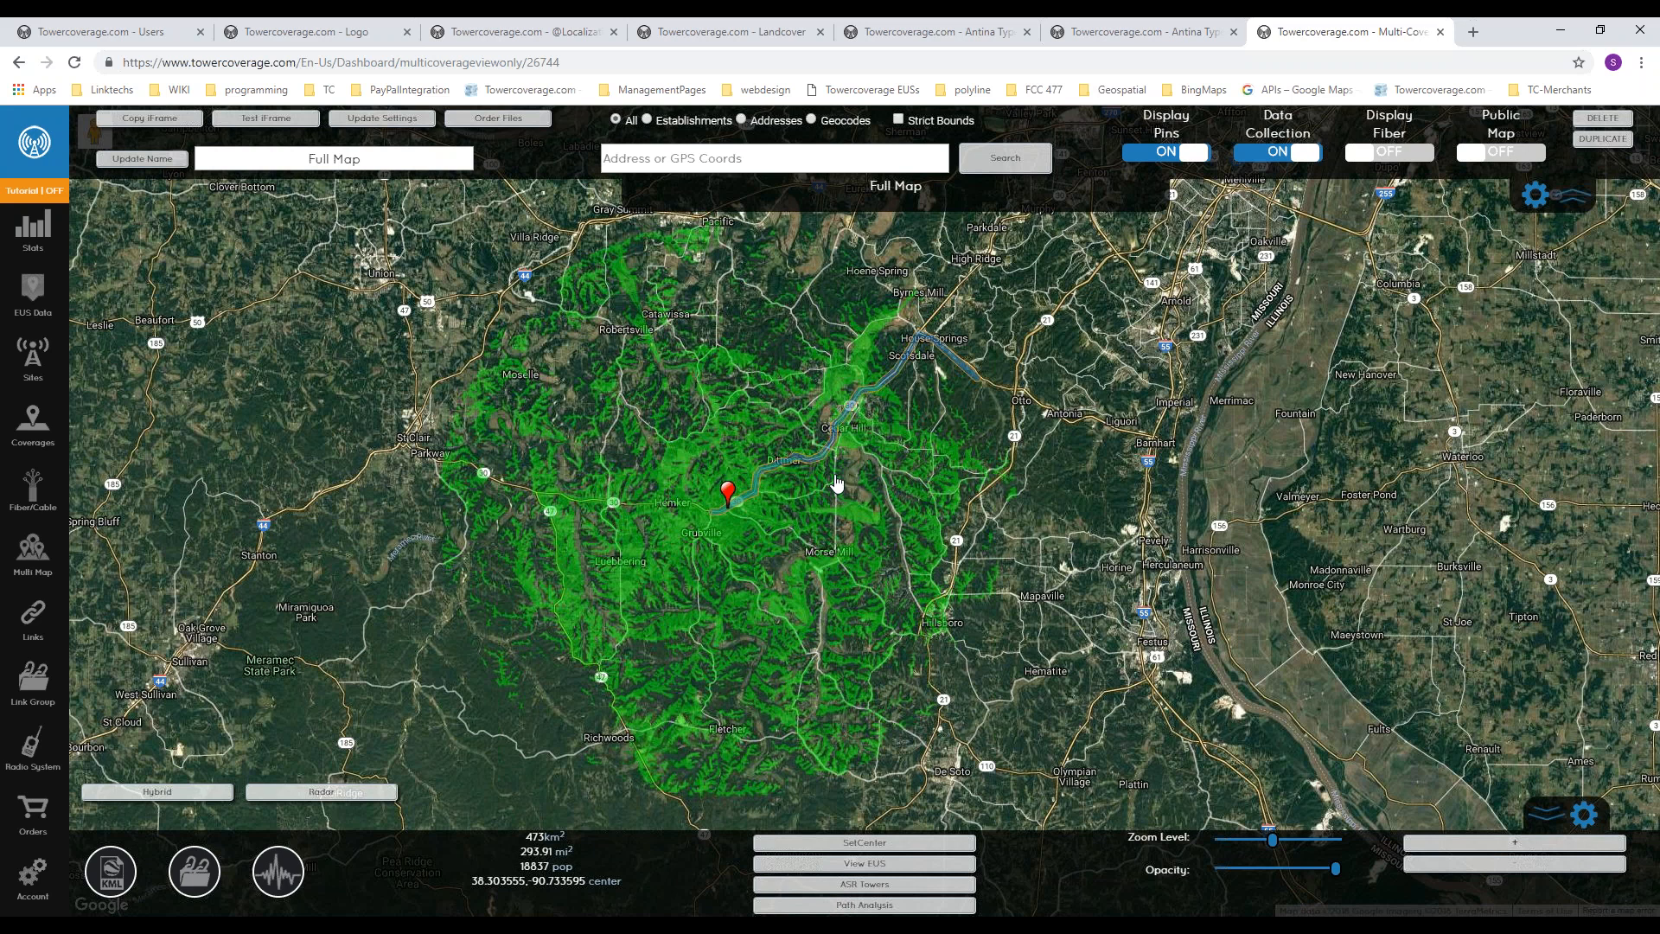
Step: Try removing the Hwy Y to Hwy M fiber route from Full Map's included coverages, then close the settings without updating
{"action": "left_click_drag", "start_coordinate": [636, 424], "coordinate": [677, 441]}
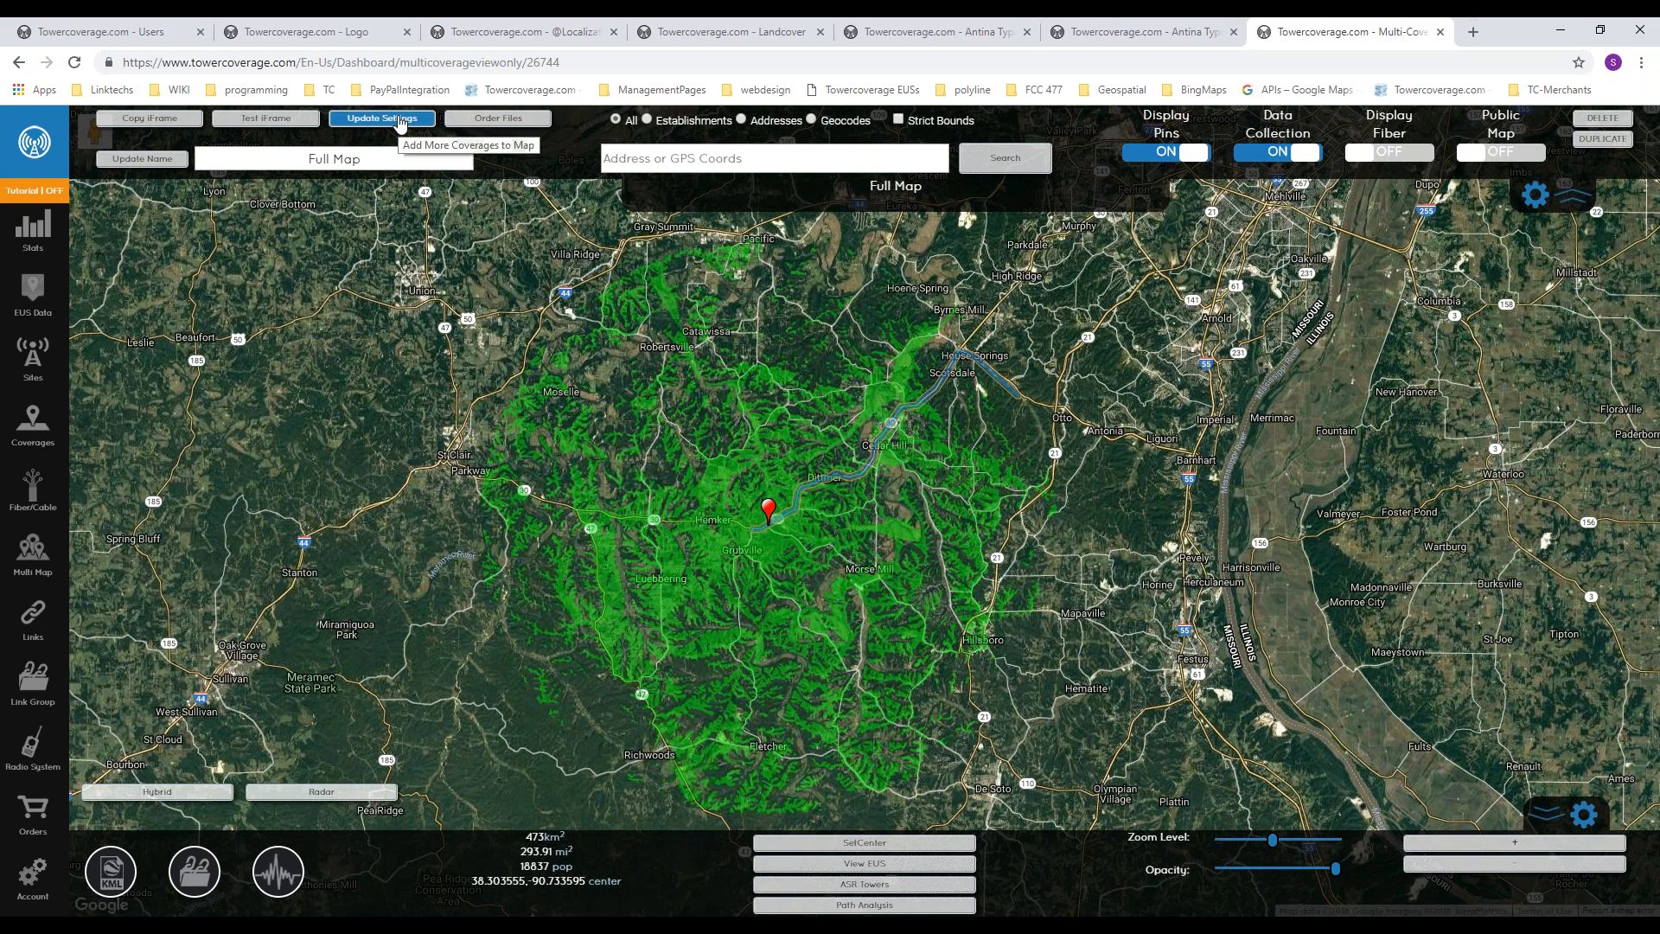
{"action": "left_click", "coordinate": [430, 122]}
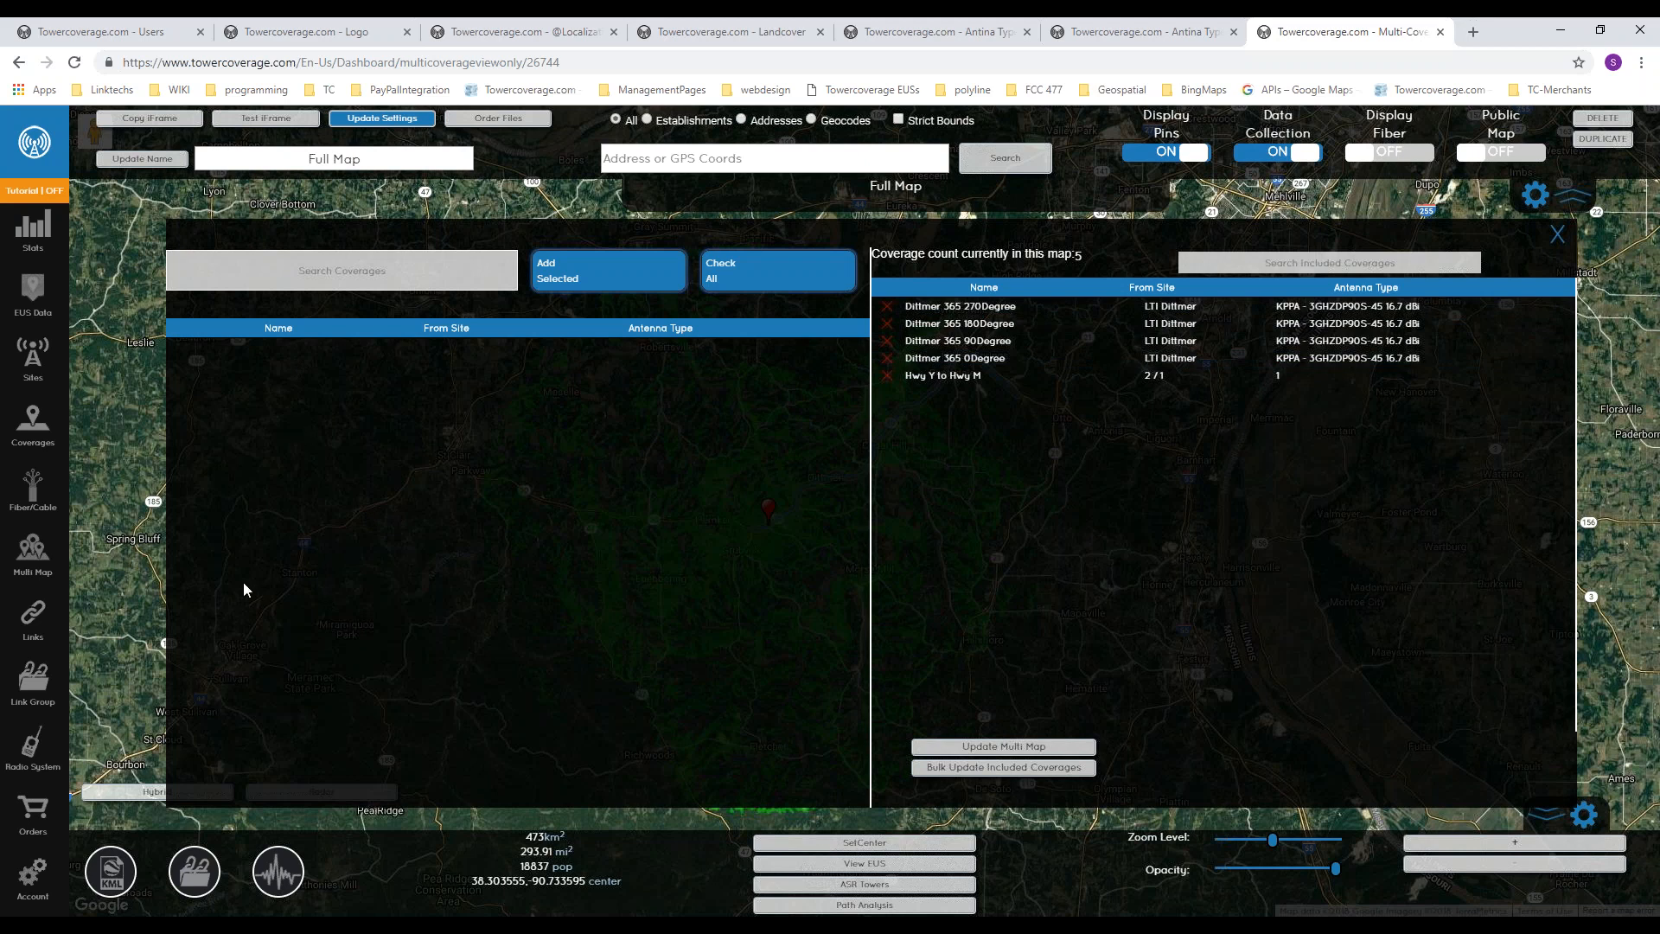
{"action": "left_click", "coordinate": [892, 376]}
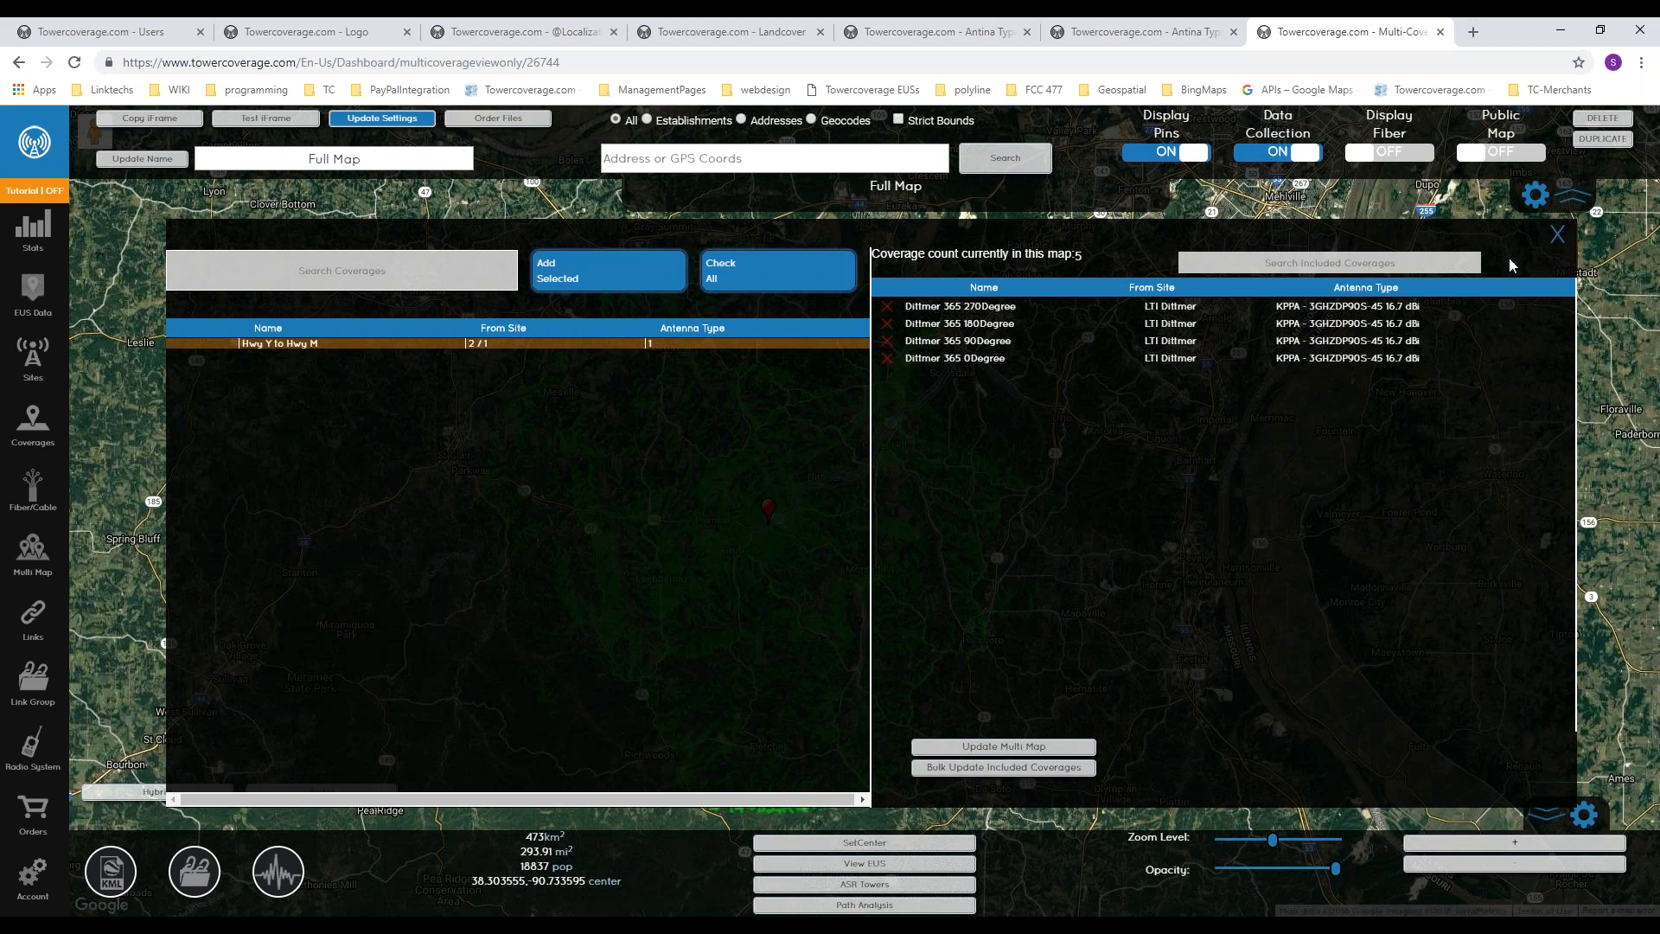
{"action": "left_click", "coordinate": [1558, 235]}
Step: Review the files and FCC Form 477 data that can be ordered for Full Map
{"action": "left_click", "coordinate": [516, 125]}
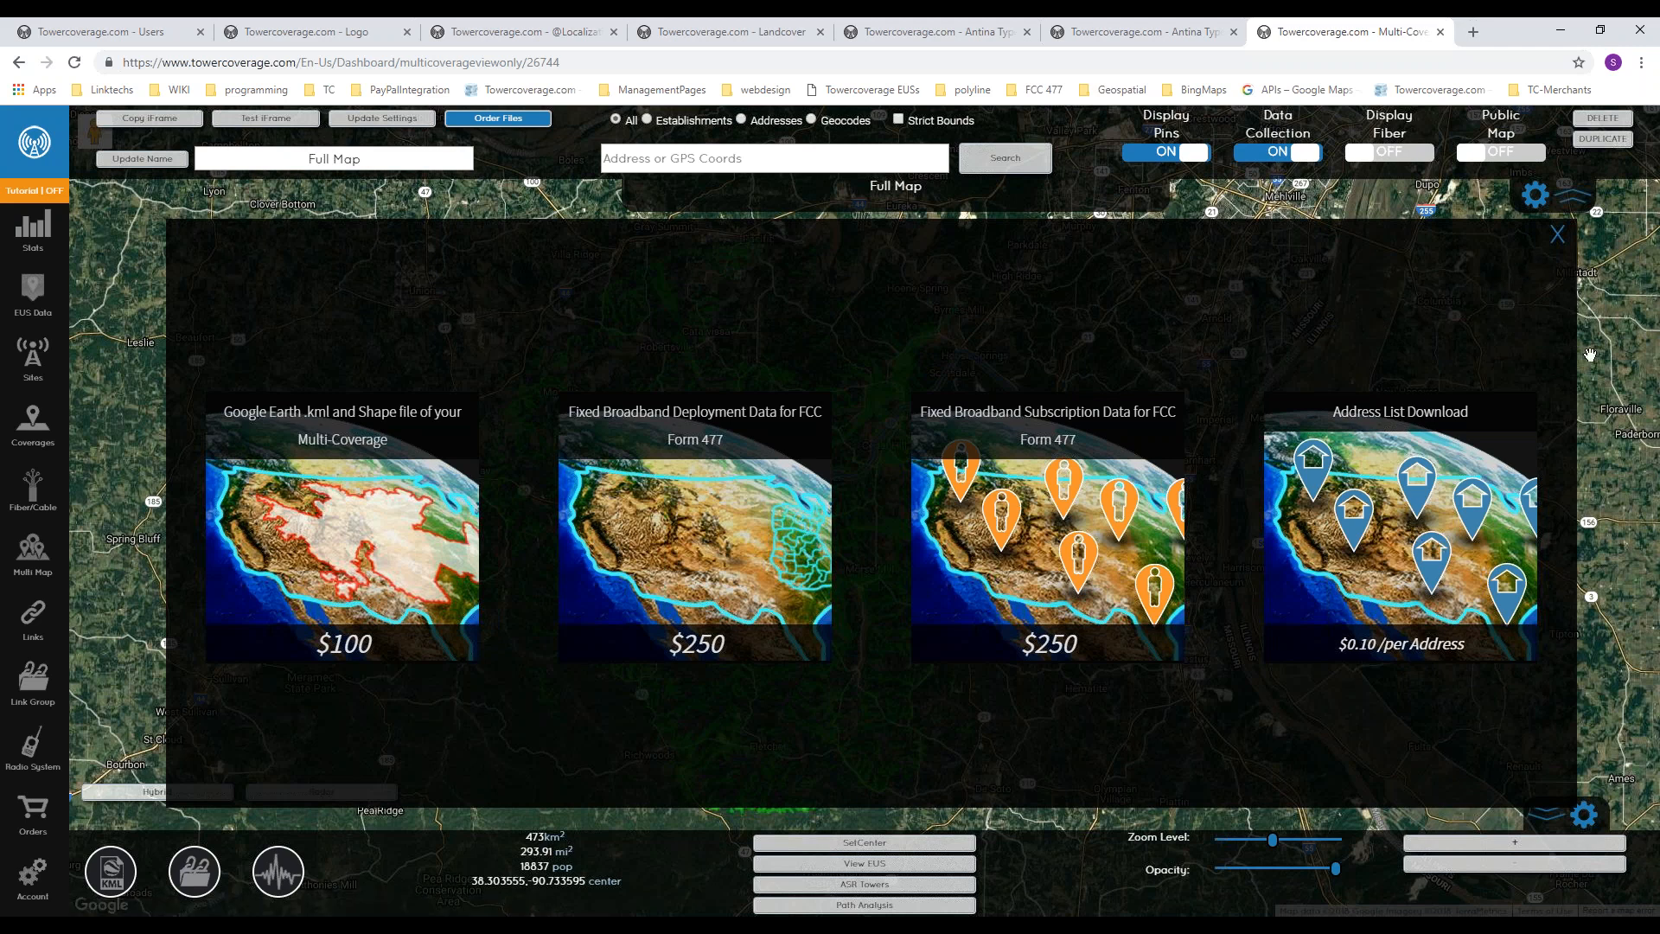
{"action": "left_click", "coordinate": [1557, 235]}
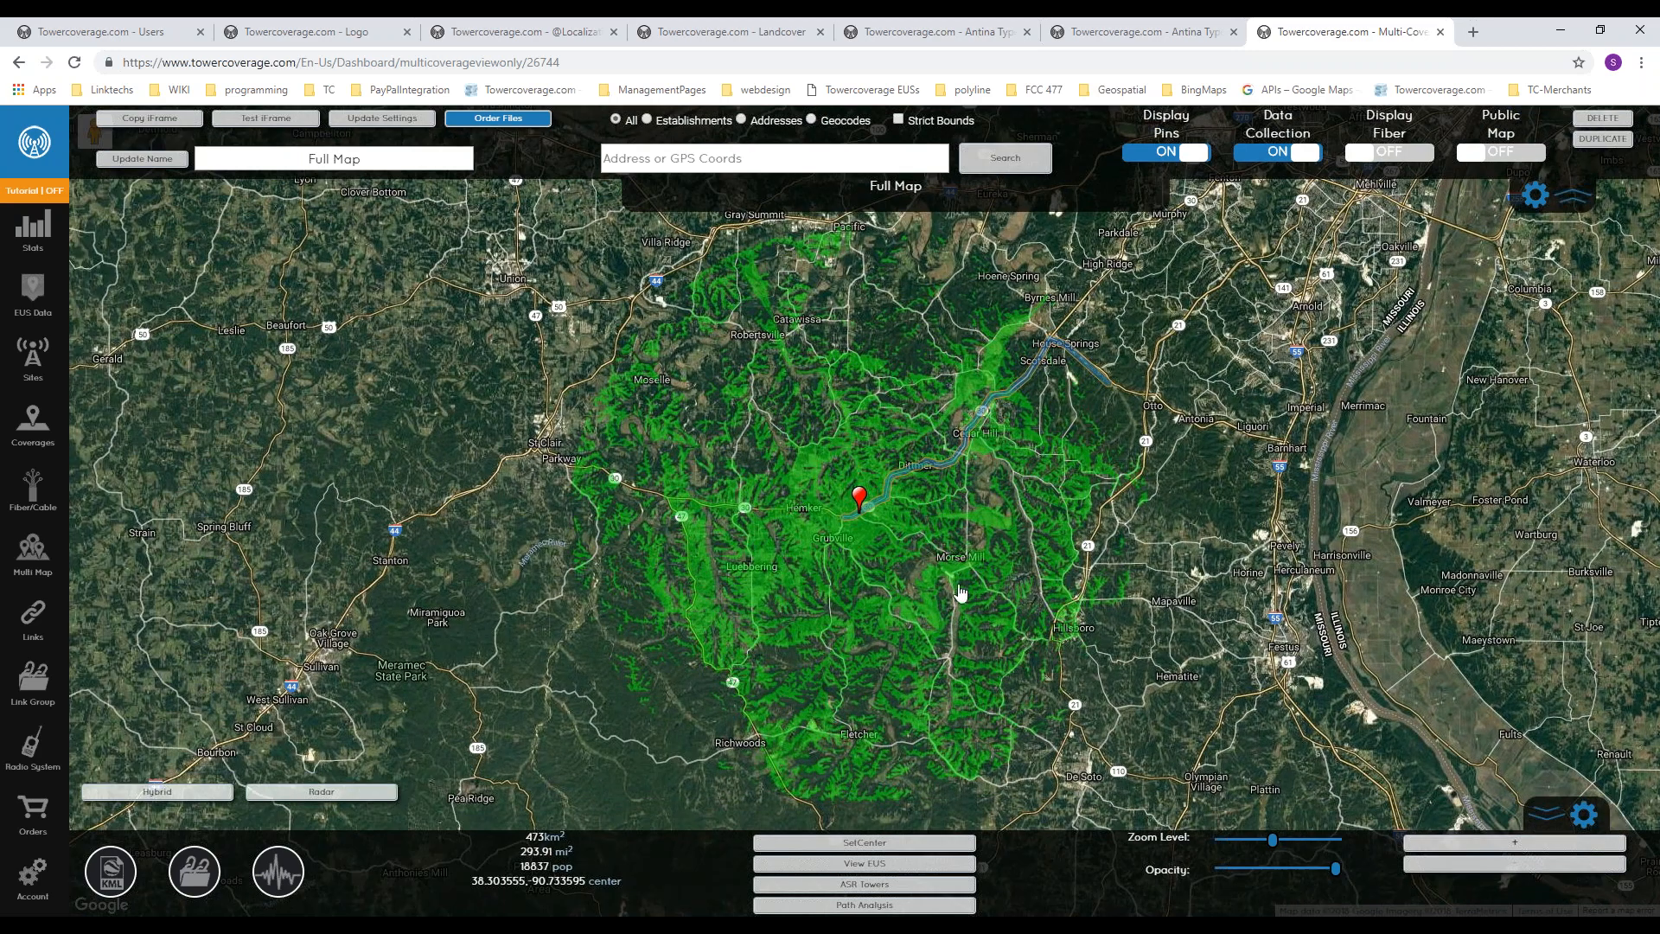
Step: Examine the coverage up close and mark a point just west of Grubville
{"action": "scroll", "coordinate": [925, 564], "scroll_direction": "up", "scroll_amount": 2}
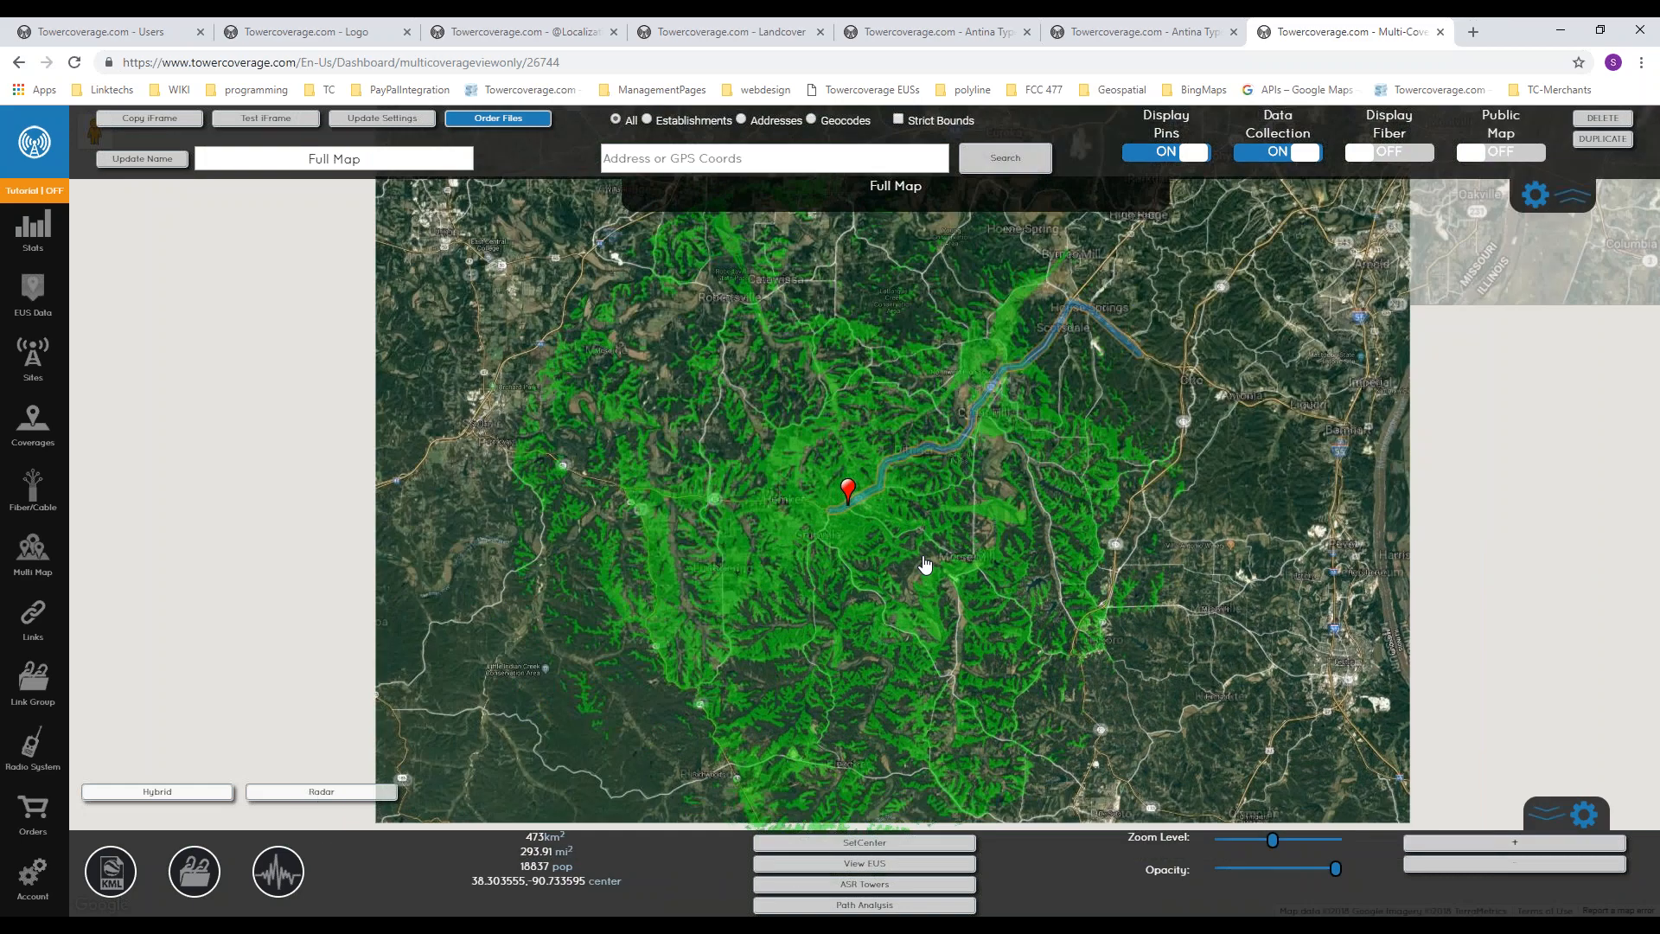
{"action": "scroll", "coordinate": [707, 594], "scroll_direction": "up", "scroll_amount": 2}
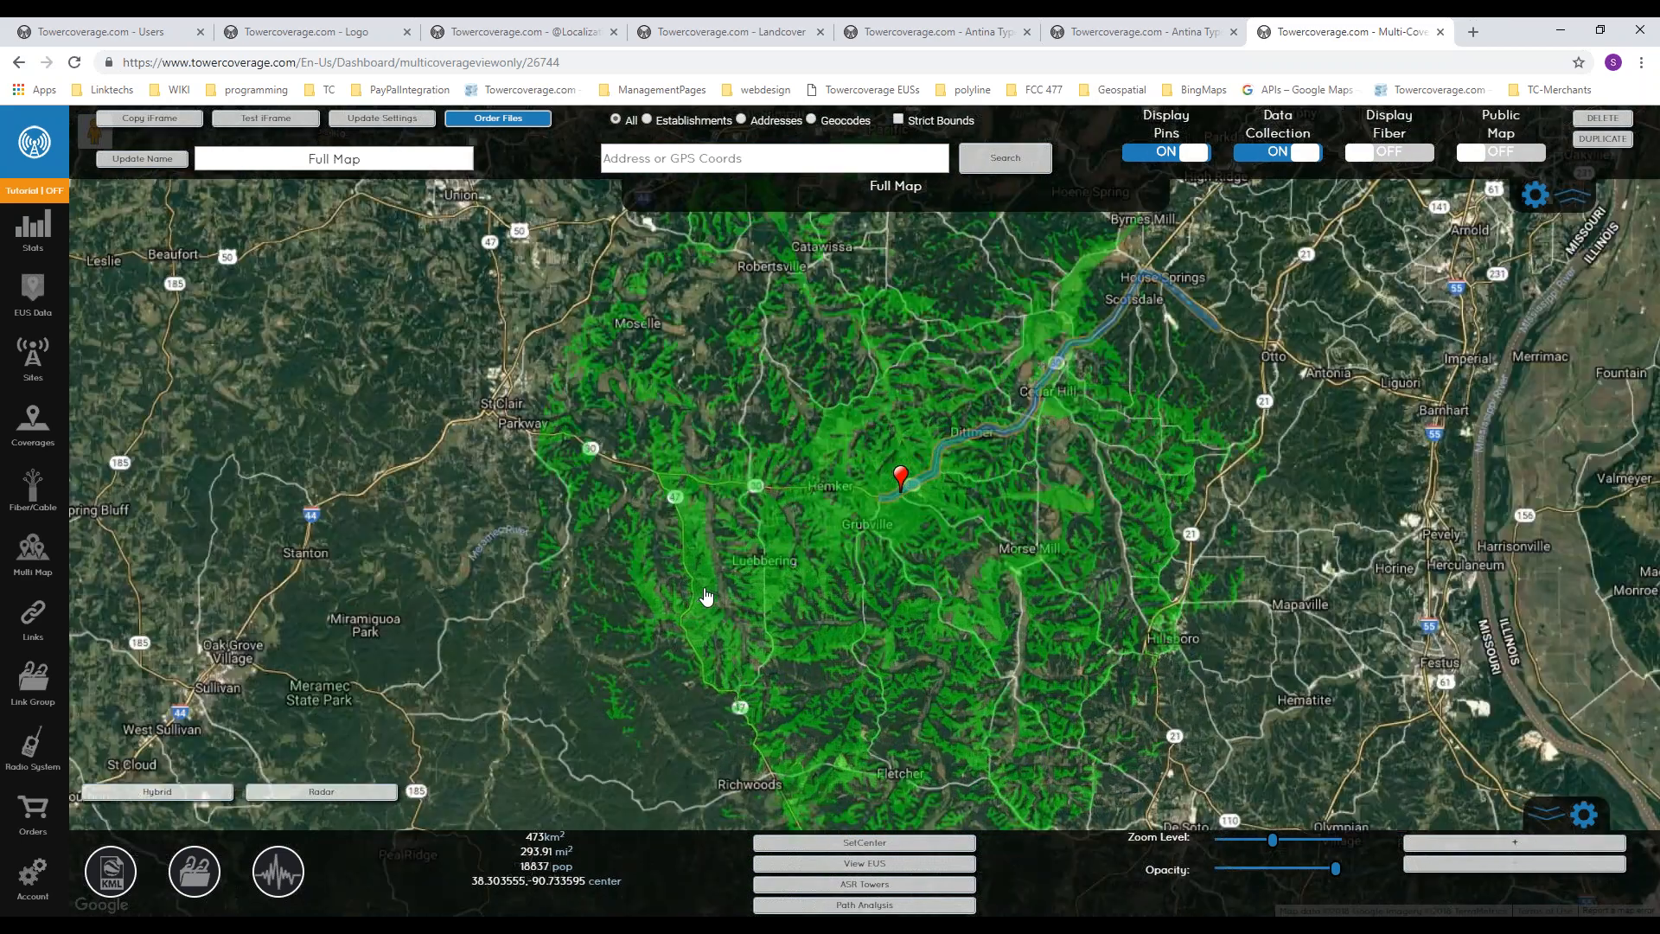
{"action": "scroll", "coordinate": [707, 594], "scroll_direction": "up", "scroll_amount": 2}
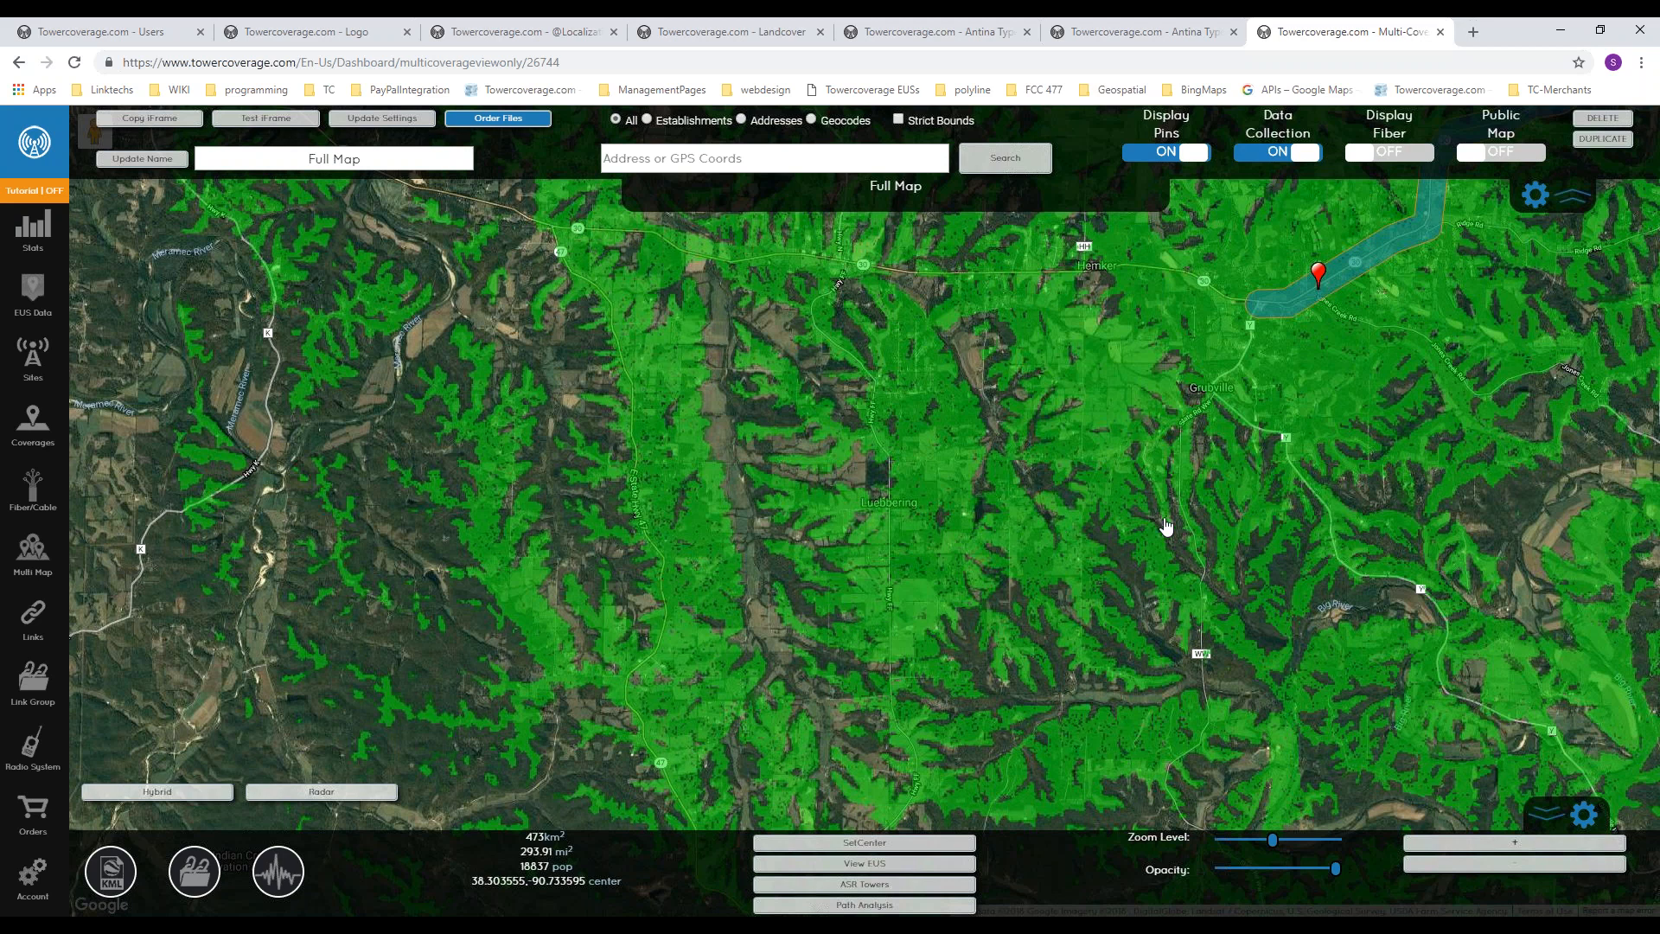
{"action": "scroll", "coordinate": [1160, 530], "scroll_direction": "down", "scroll_amount": 1}
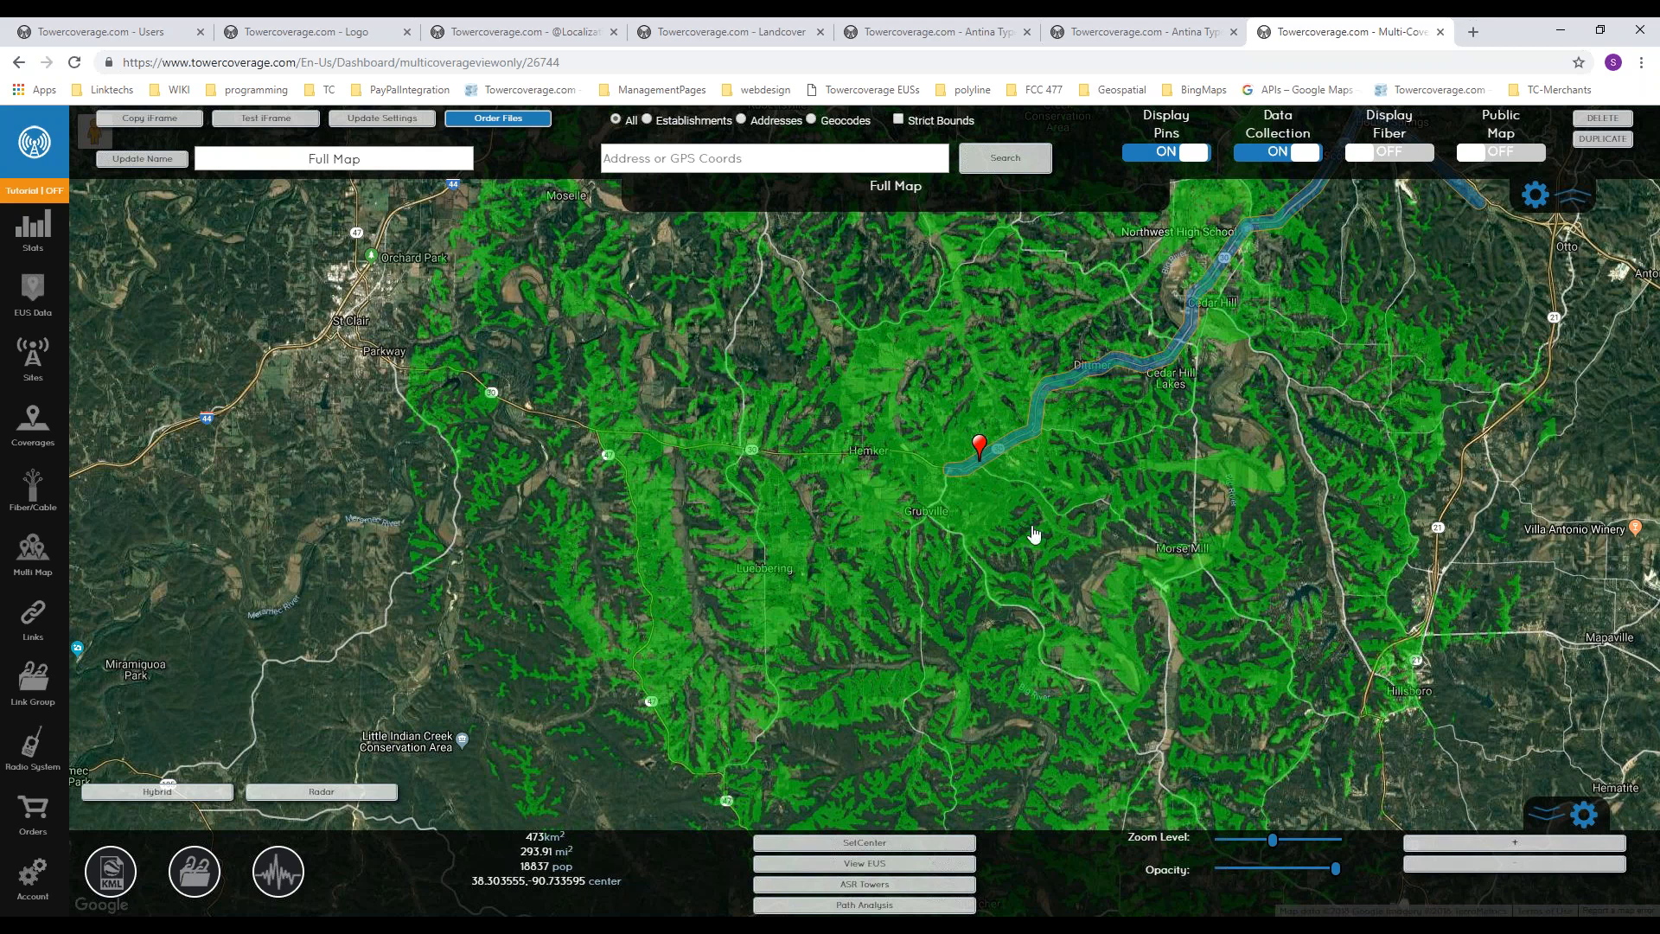
{"action": "left_click", "coordinate": [874, 511]}
{"action": "left_click", "coordinate": [1635, 781]}
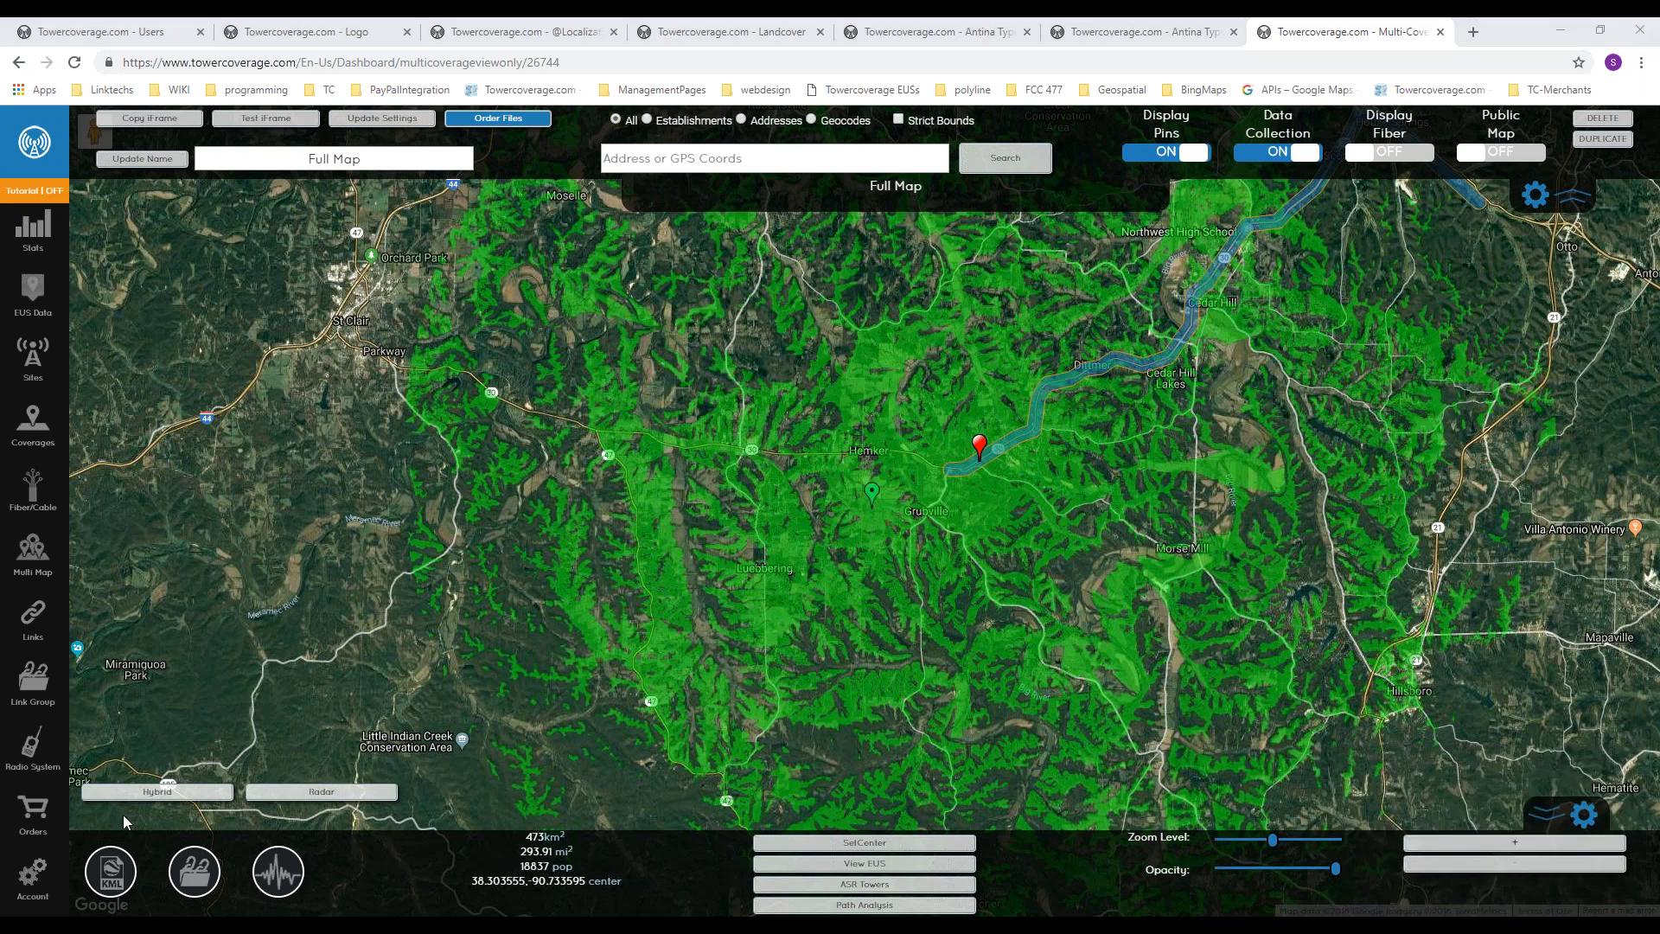
Step: Change the base map to the terrain style, then switch it to Go Dark
{"action": "left_click", "coordinate": [173, 794]}
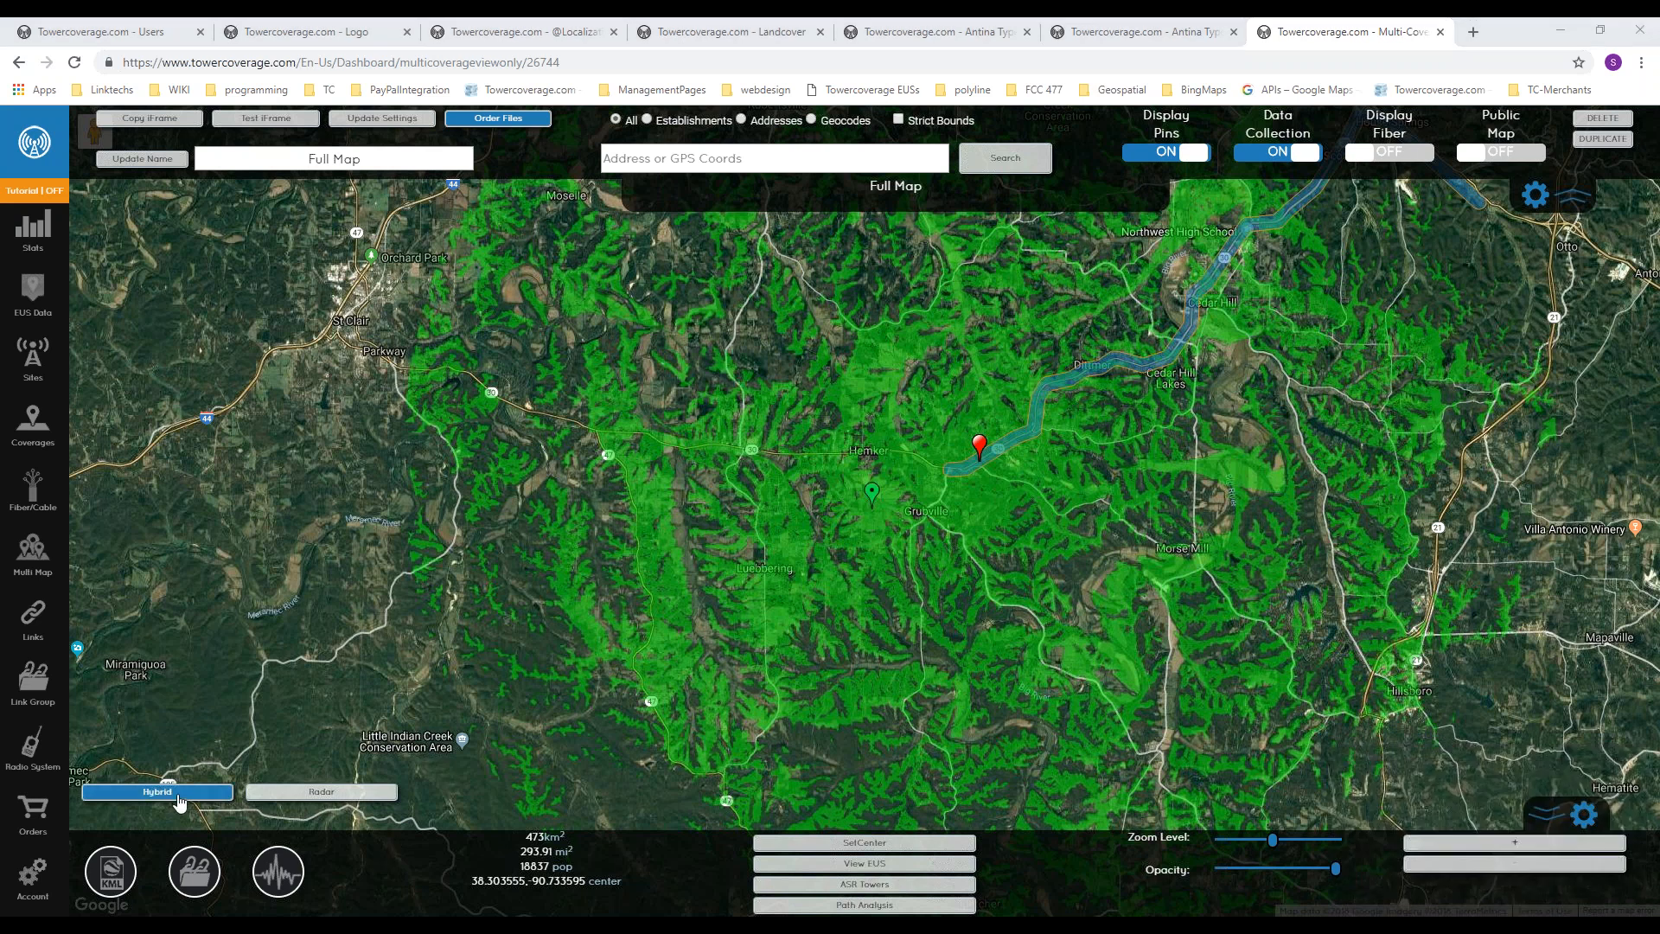
{"action": "left_click", "coordinate": [176, 799]}
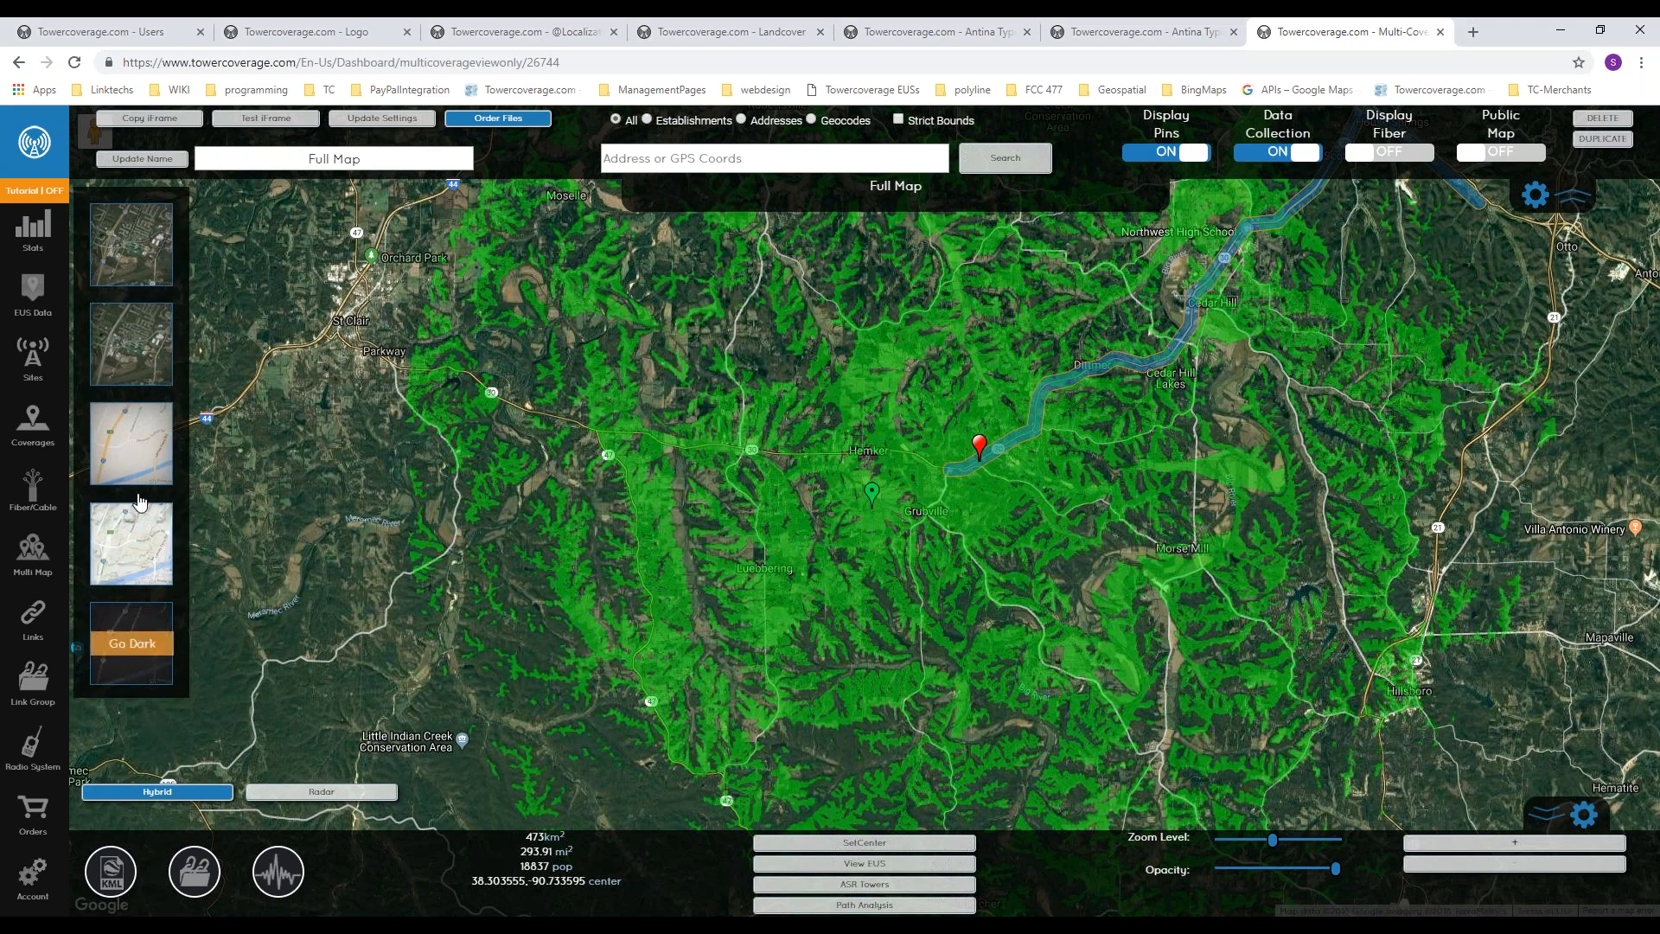
{"action": "left_click", "coordinate": [134, 538]}
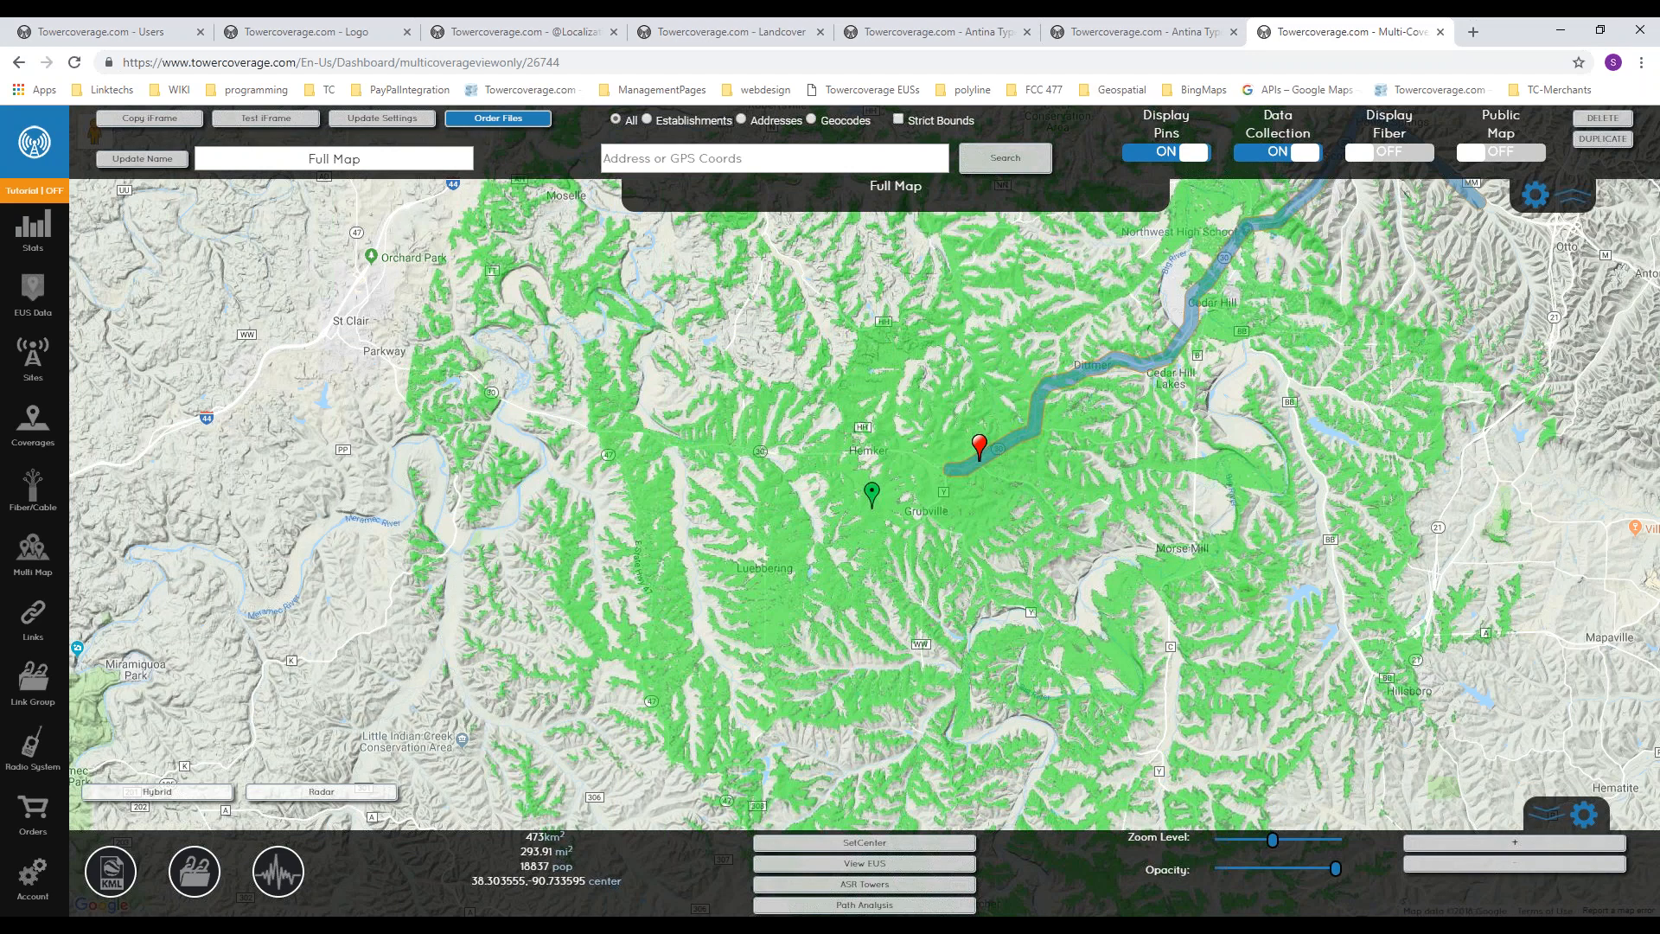
{"action": "left_click", "coordinate": [158, 791]}
{"action": "left_click", "coordinate": [130, 648]}
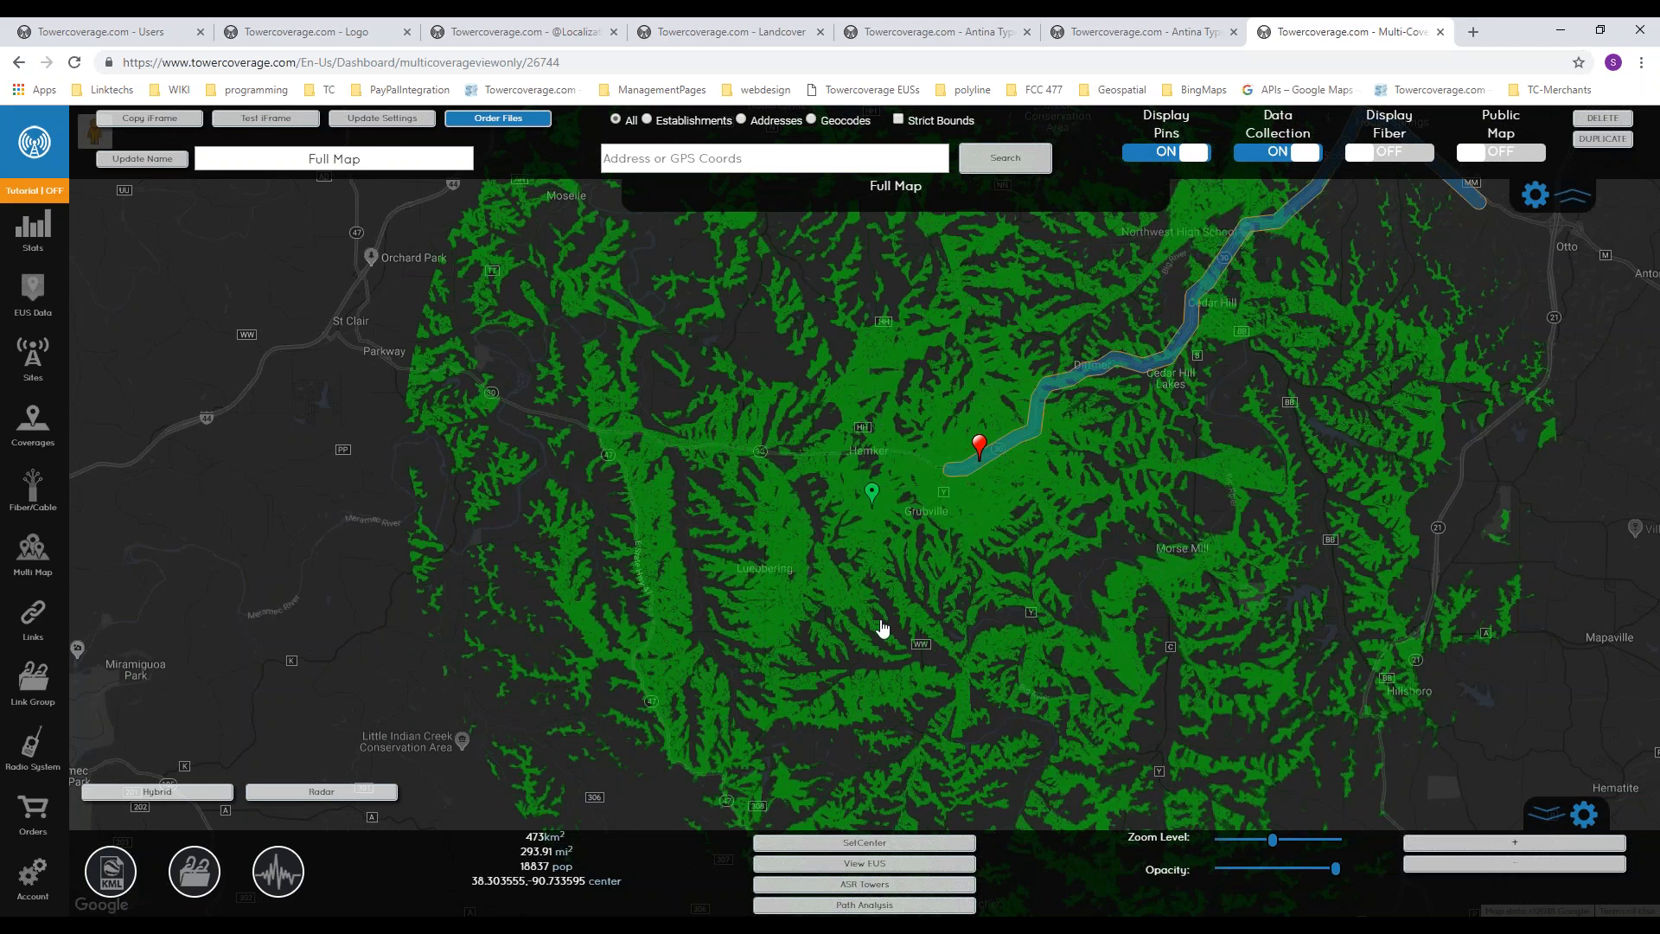
Step: Check the available KML overlays, then display the xample link group and open the HS to LTI link's path profile
{"action": "left_click", "coordinate": [119, 876]}
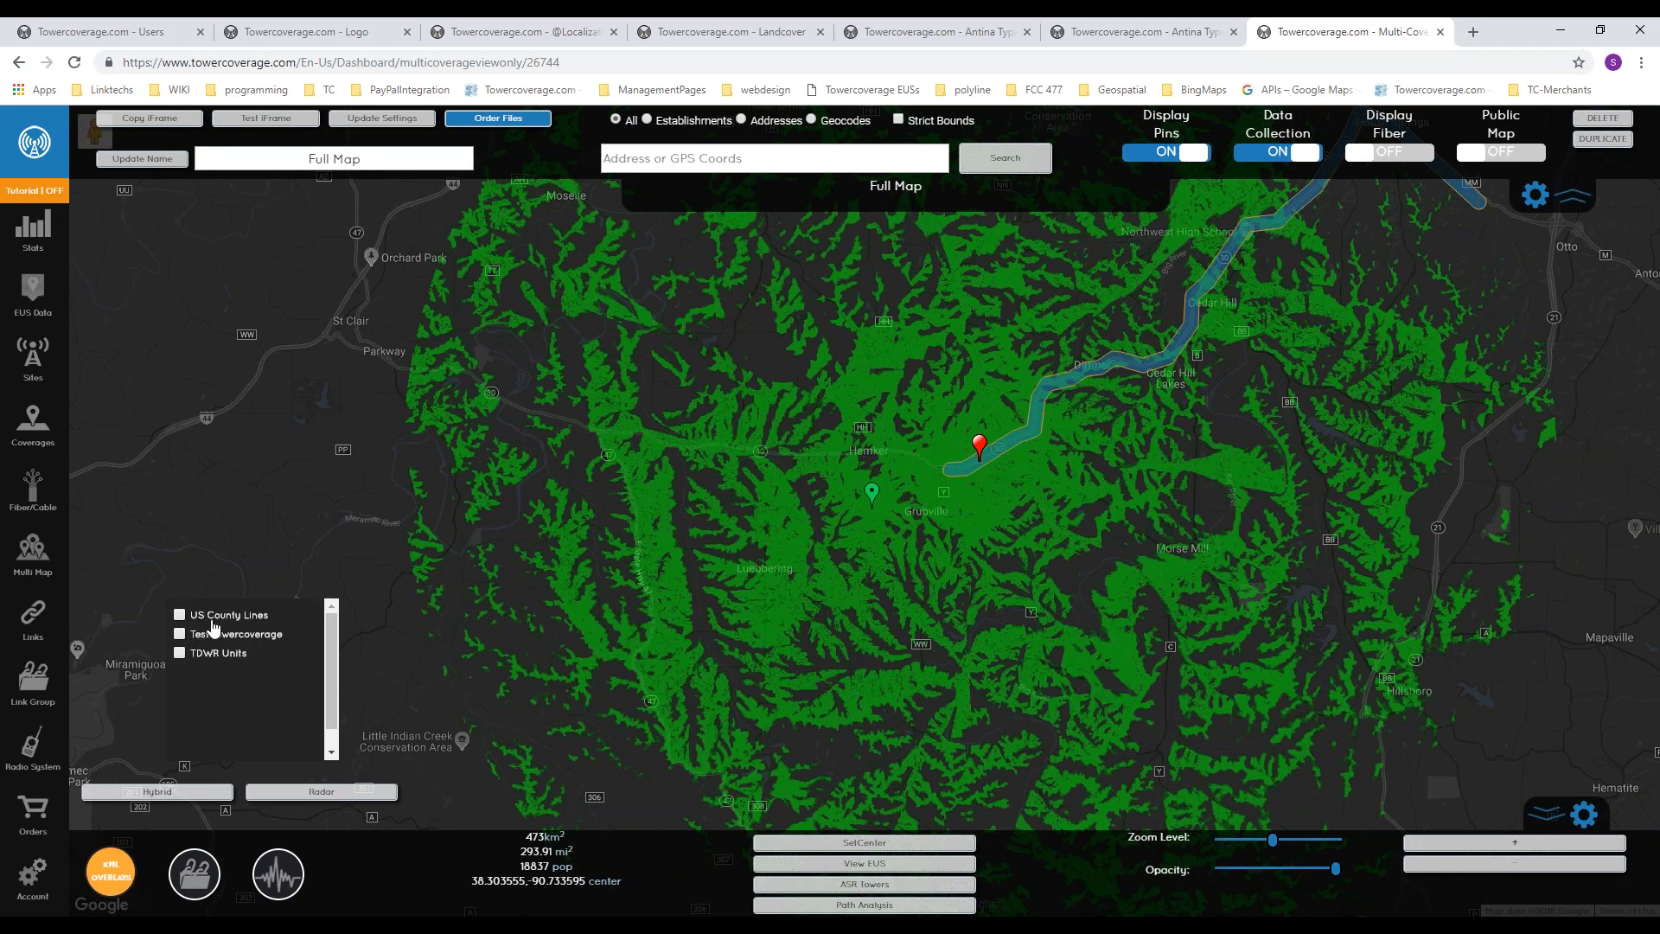
{"action": "left_click", "coordinate": [198, 877]}
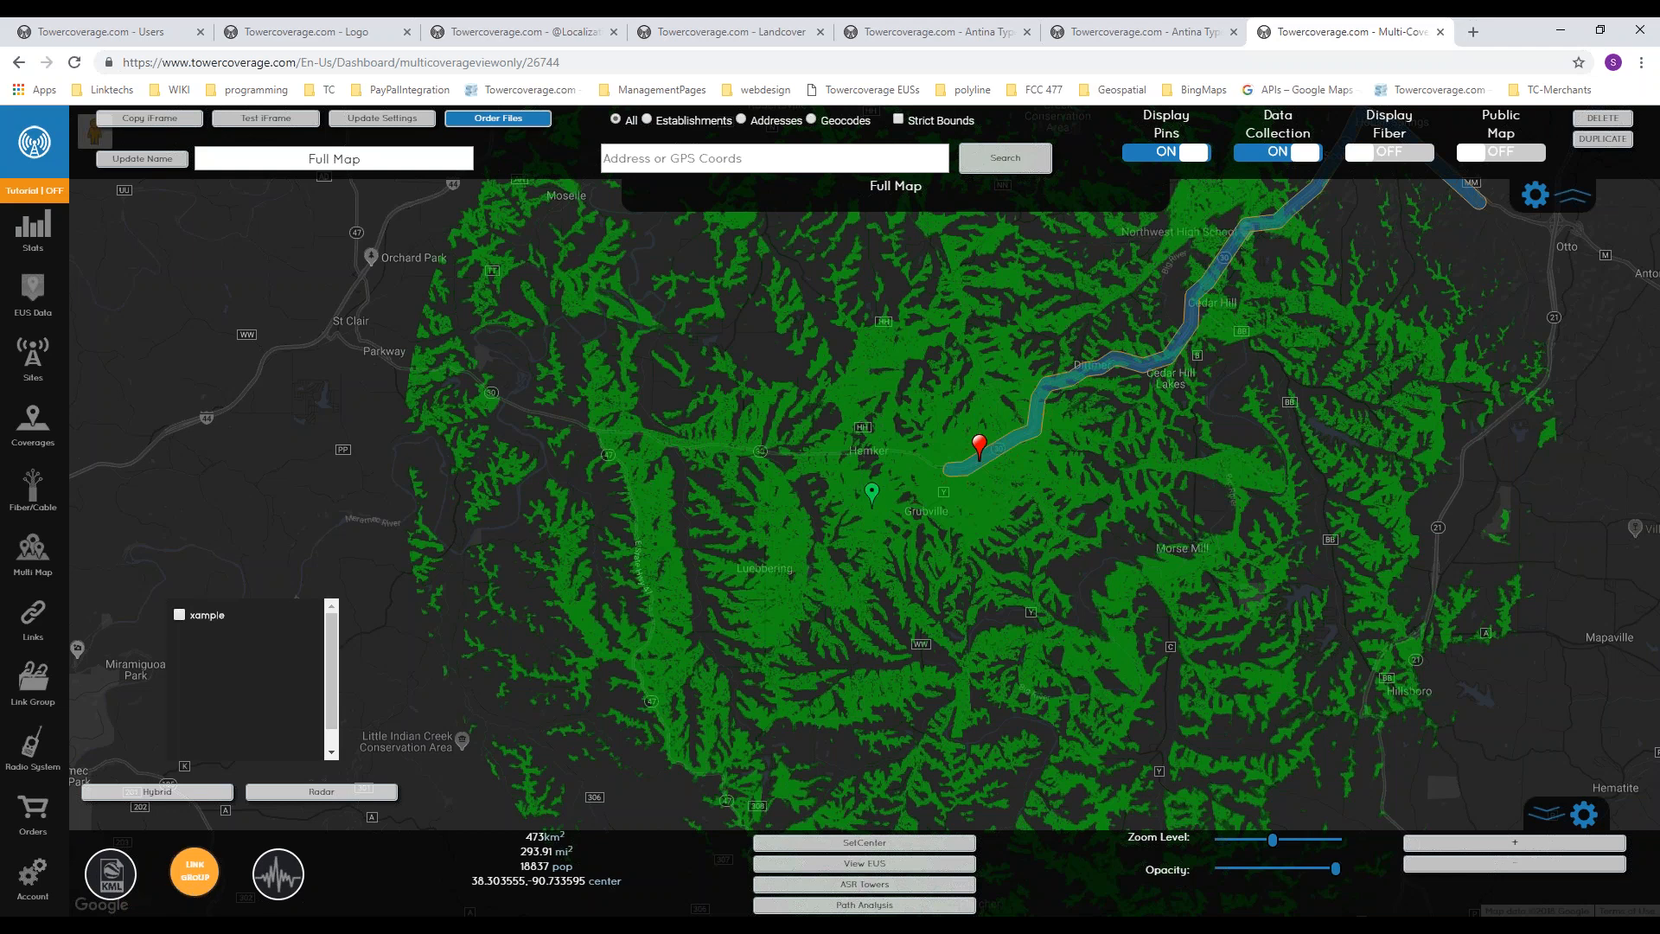
{"action": "left_click", "coordinate": [181, 617]}
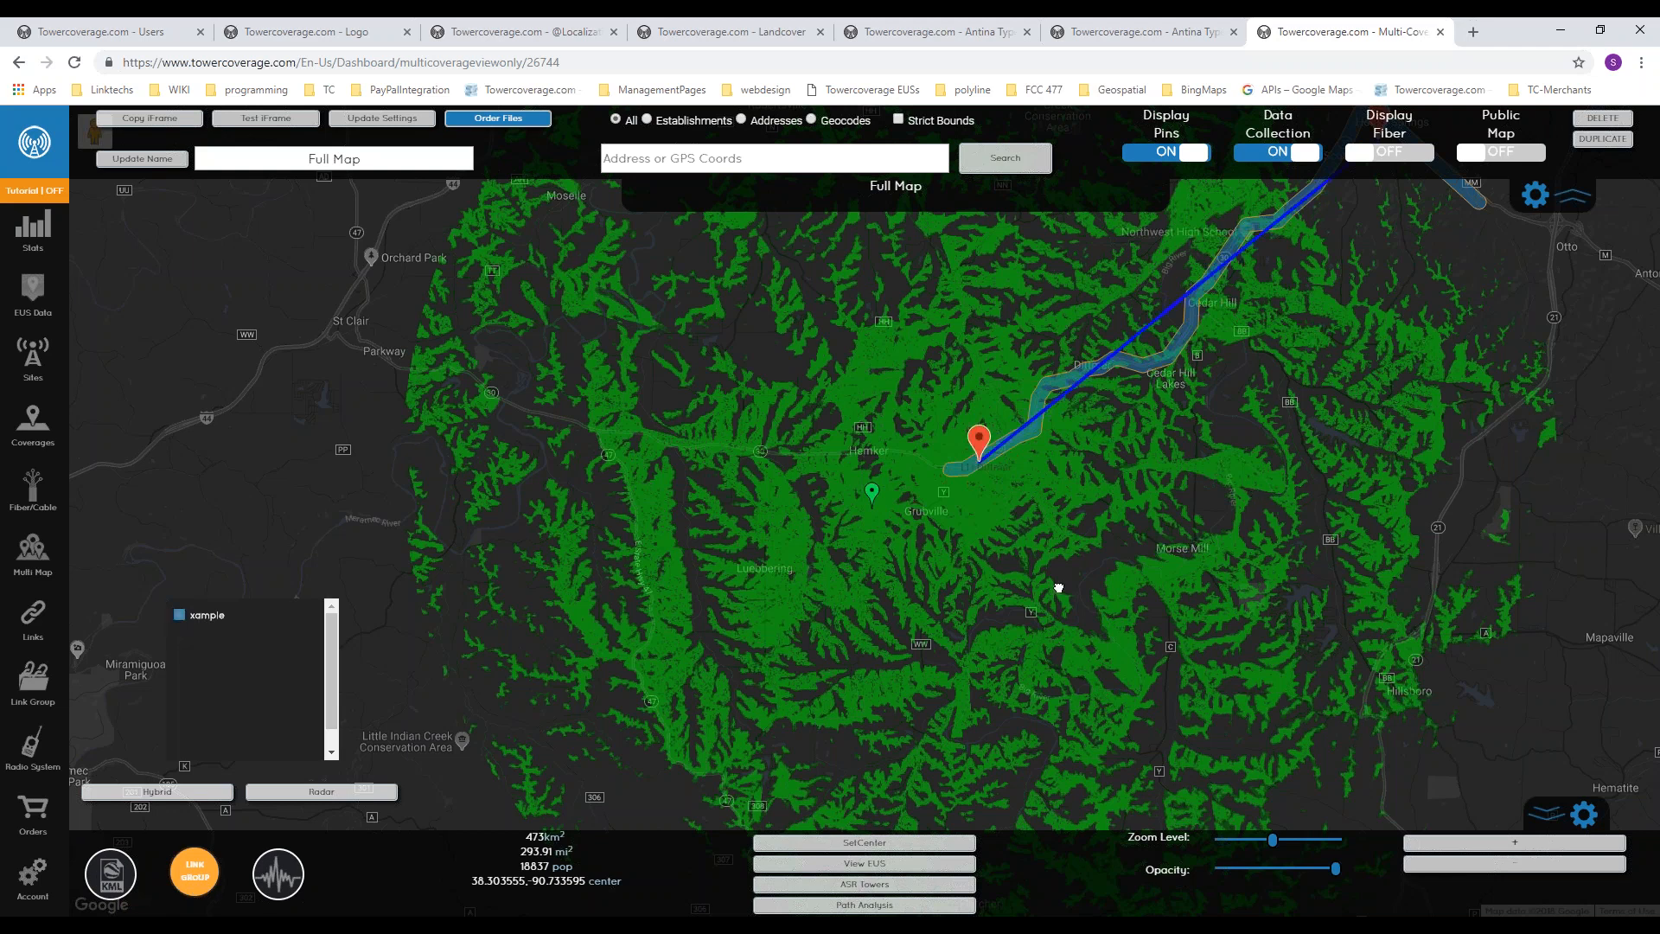
{"action": "left_click_drag", "start_coordinate": [1259, 492], "coordinate": [892, 649]}
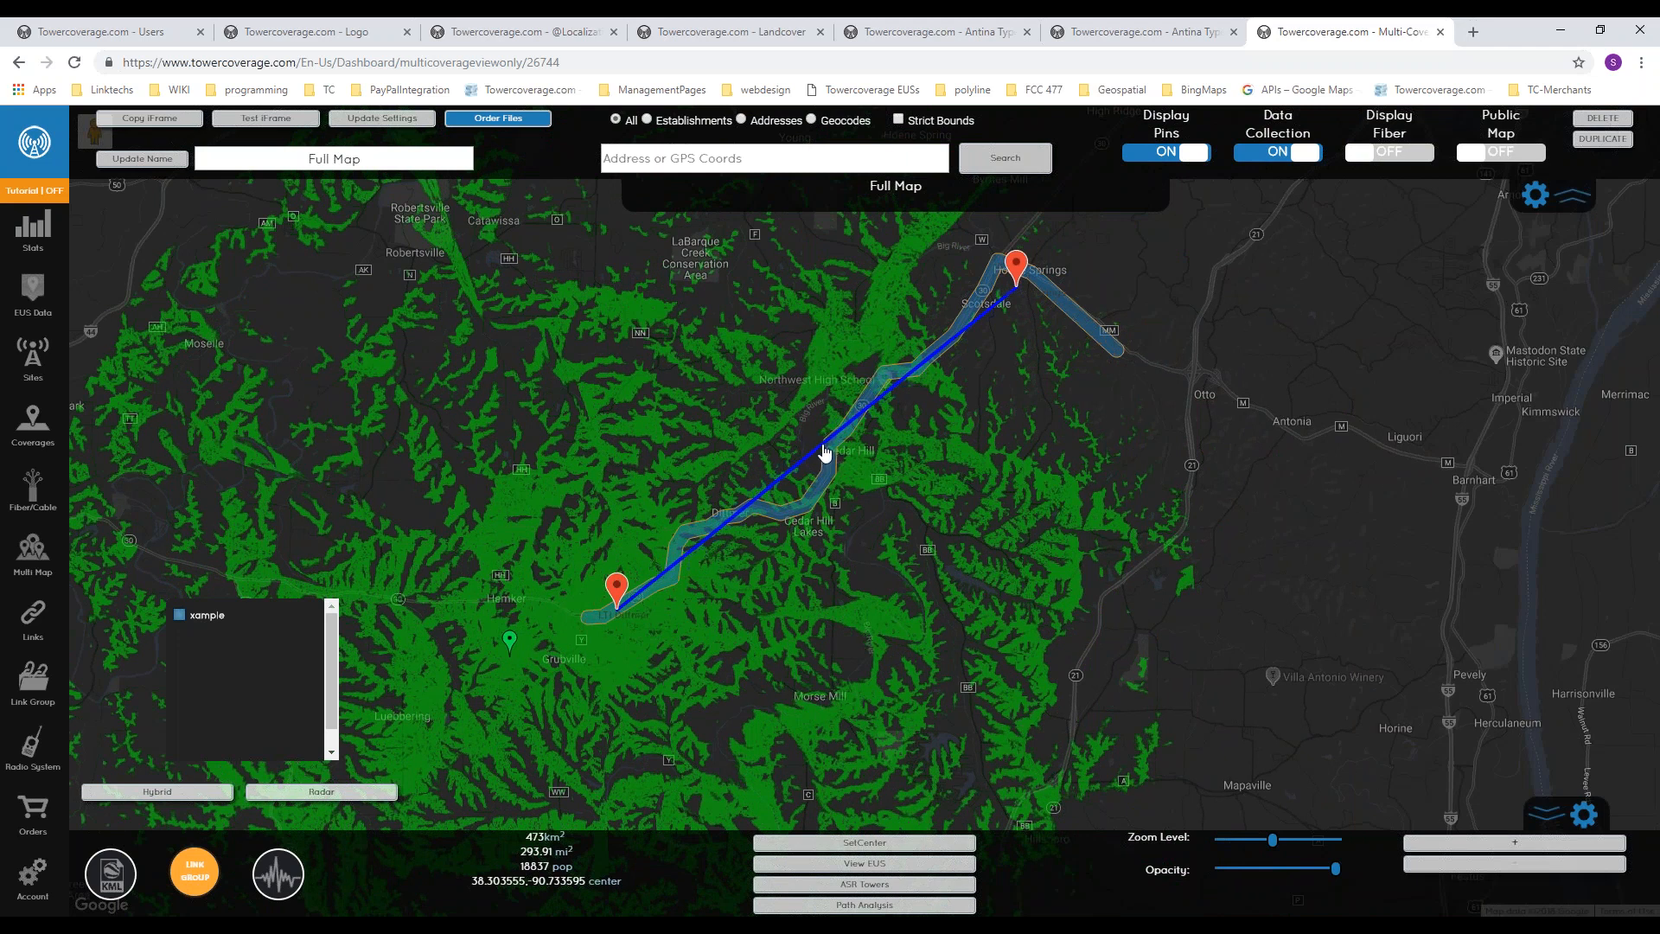
{"action": "left_click", "coordinate": [826, 455]}
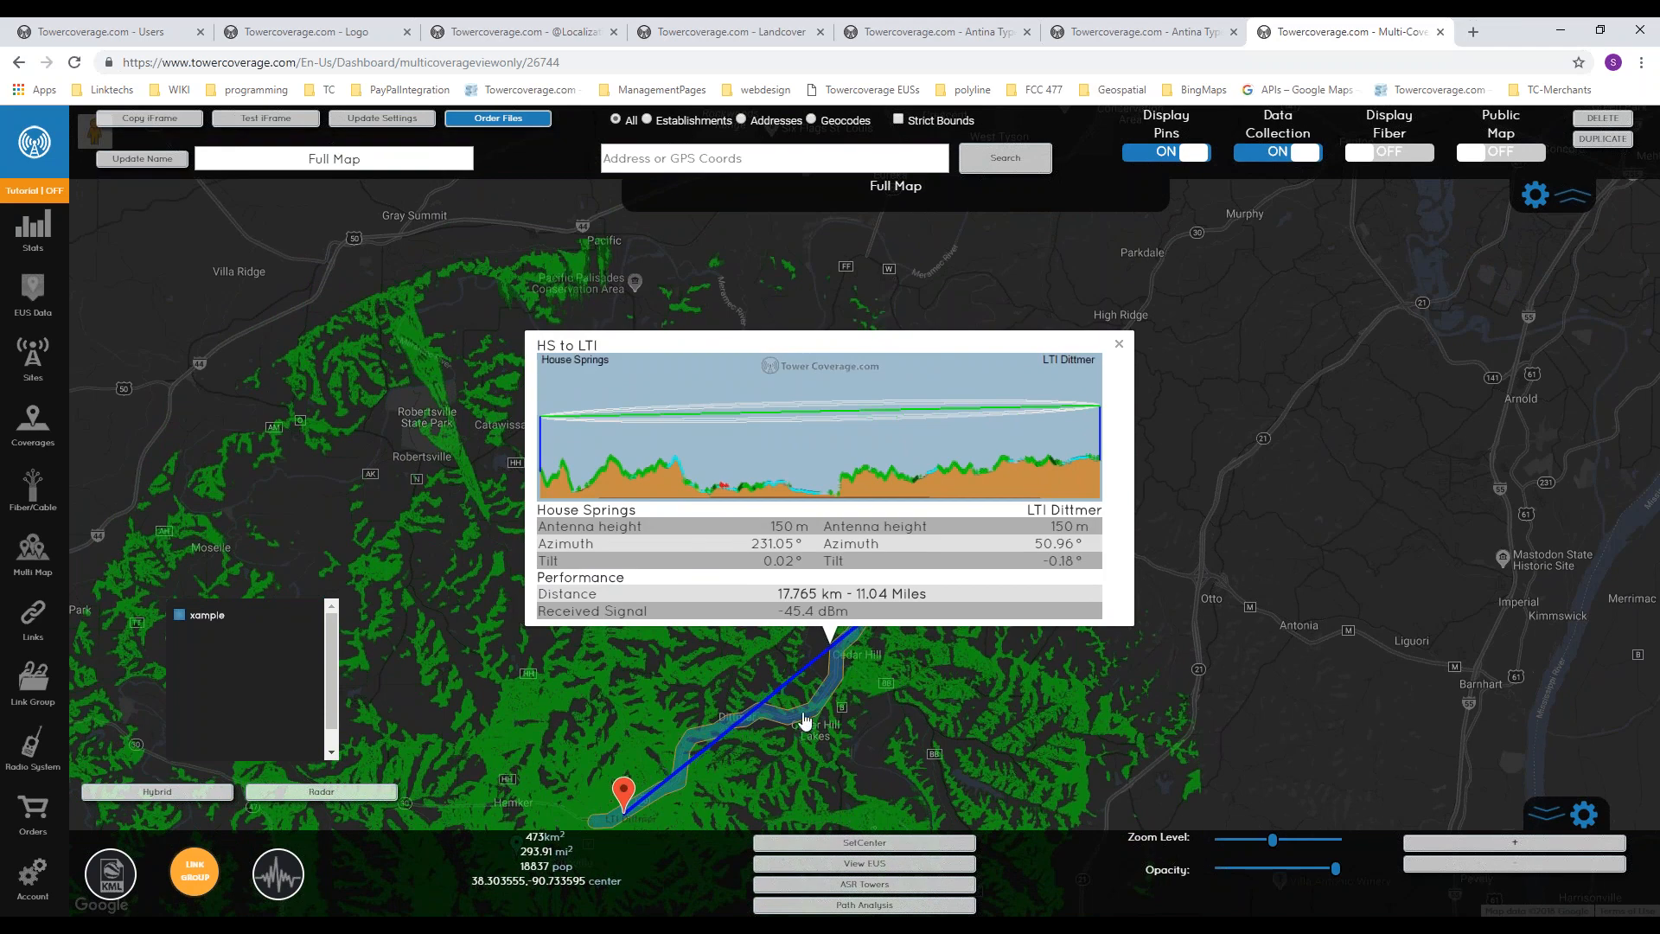
Step: Close the link profile, overlay the 3650 MHz frequency coverage on the map and check the center frequency at its site marker
{"action": "left_click", "coordinate": [1121, 350]}
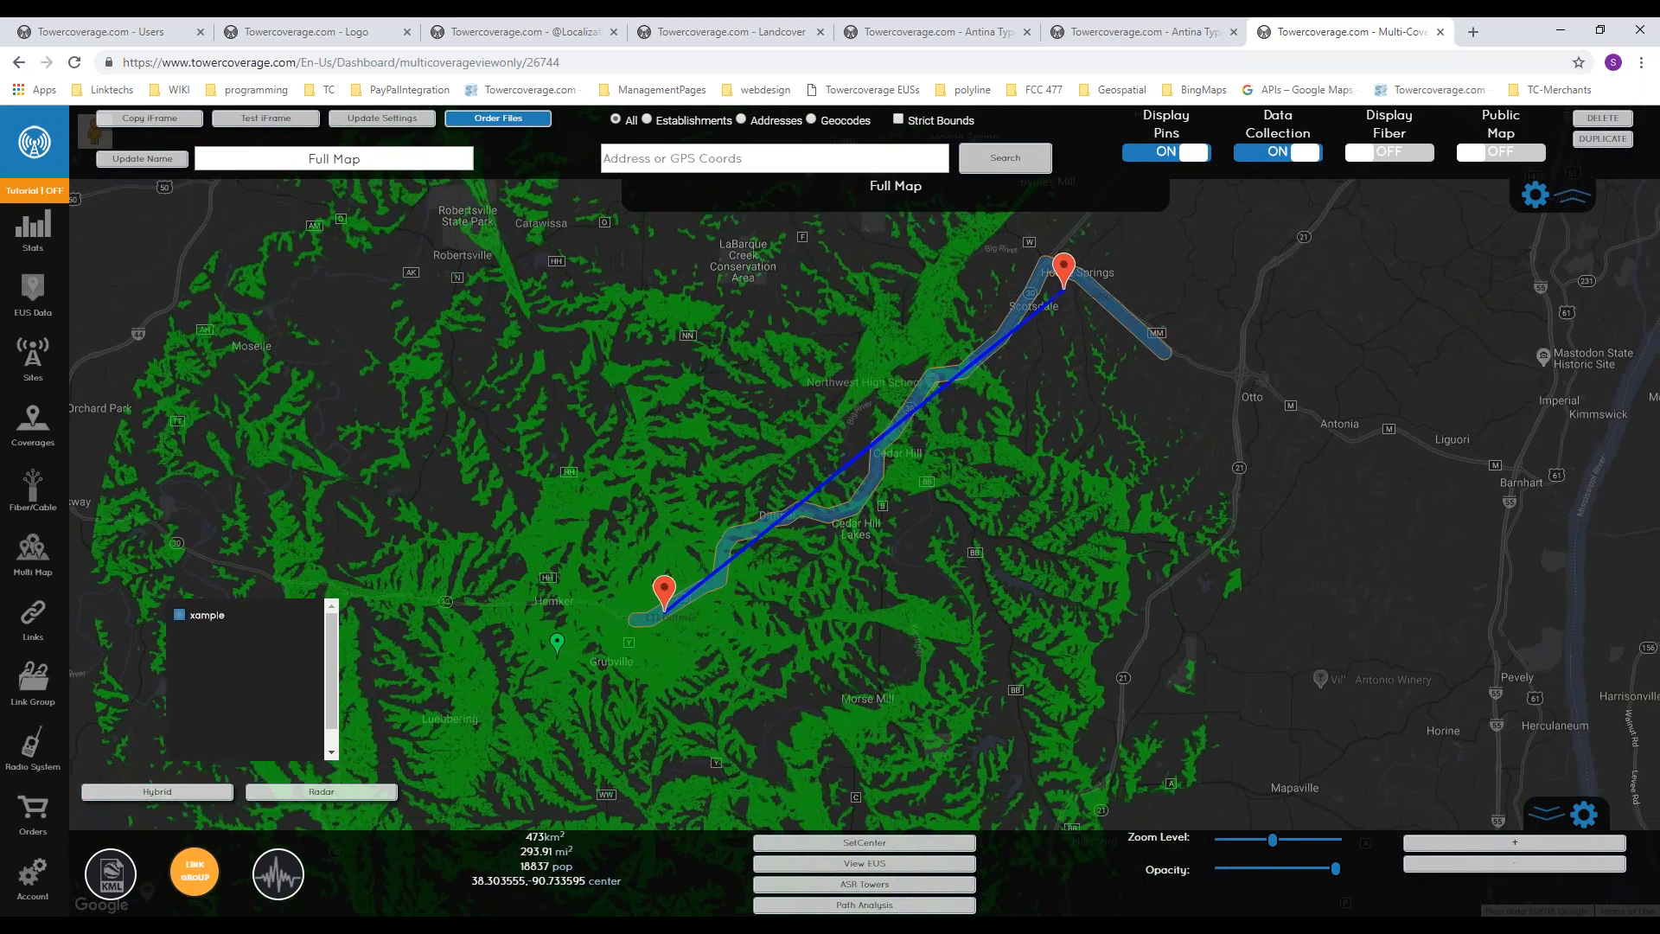
{"action": "left_click", "coordinate": [201, 883]}
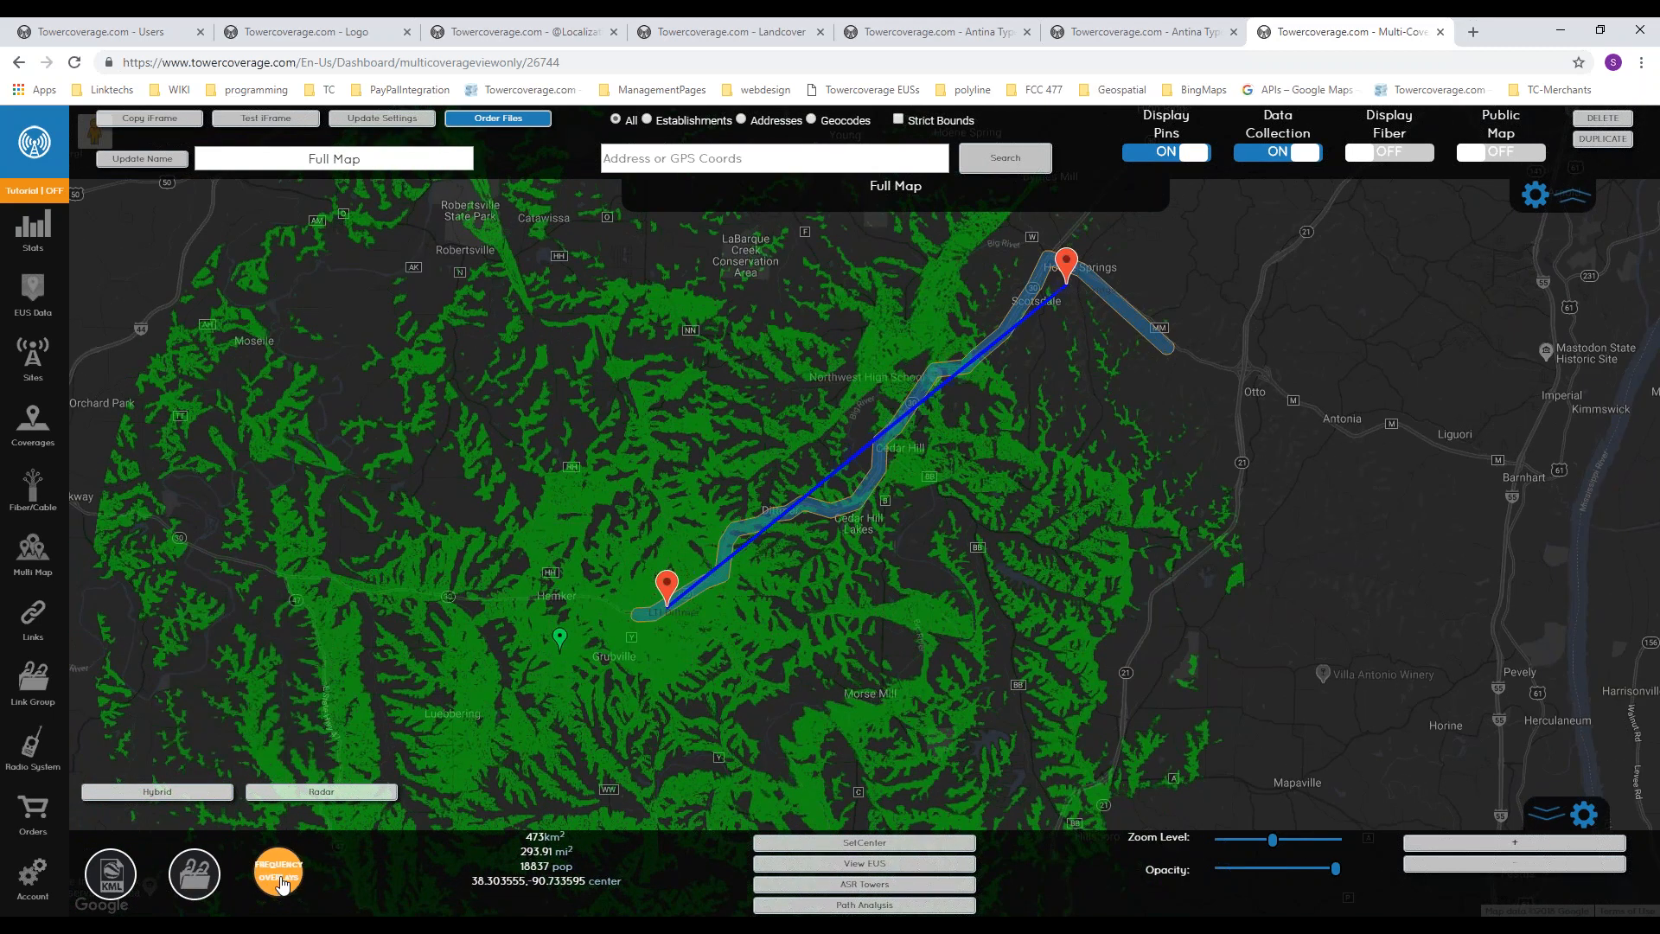
{"action": "left_click", "coordinate": [279, 875]}
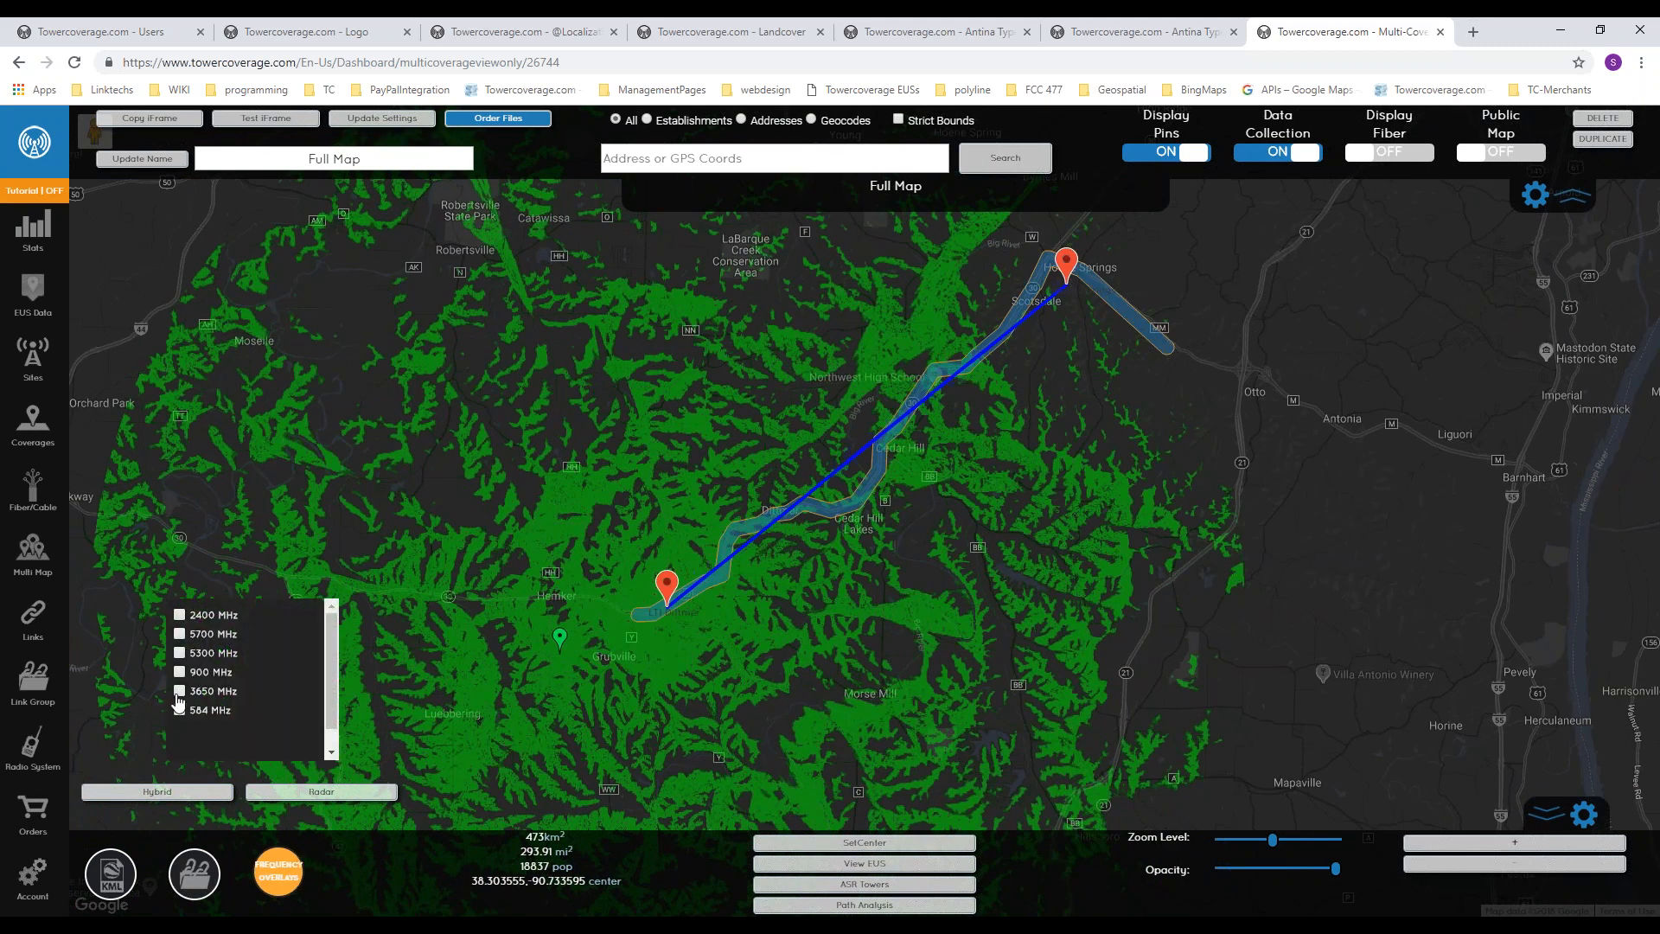
{"action": "left_click", "coordinate": [179, 691]}
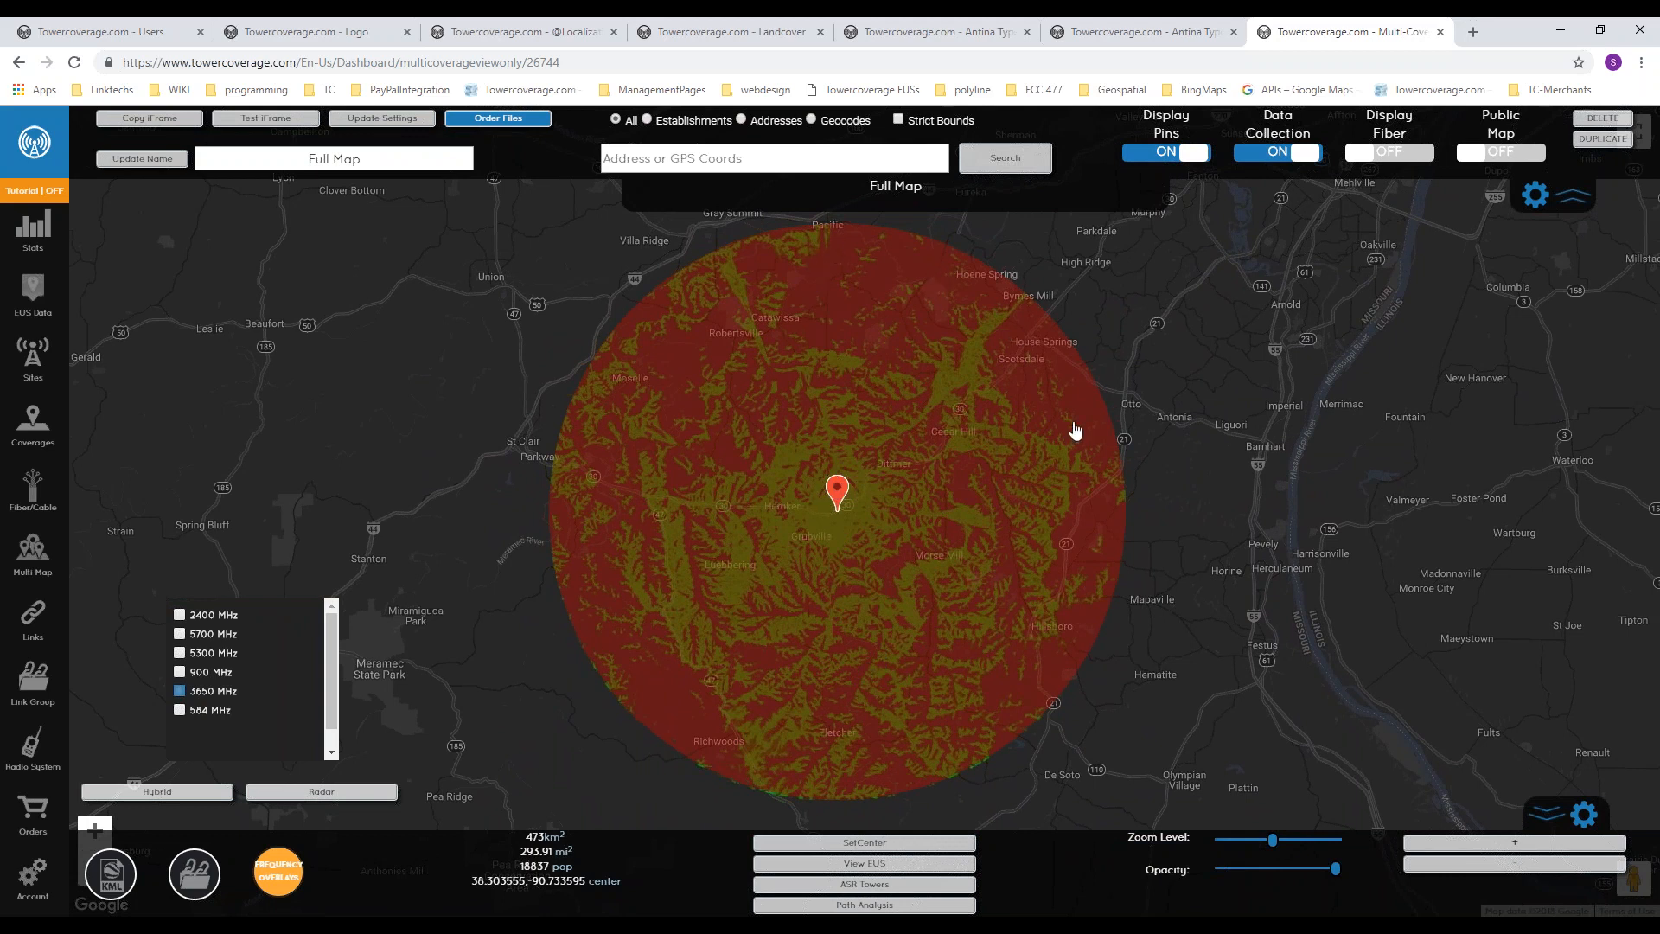
{"action": "left_click", "coordinate": [837, 490]}
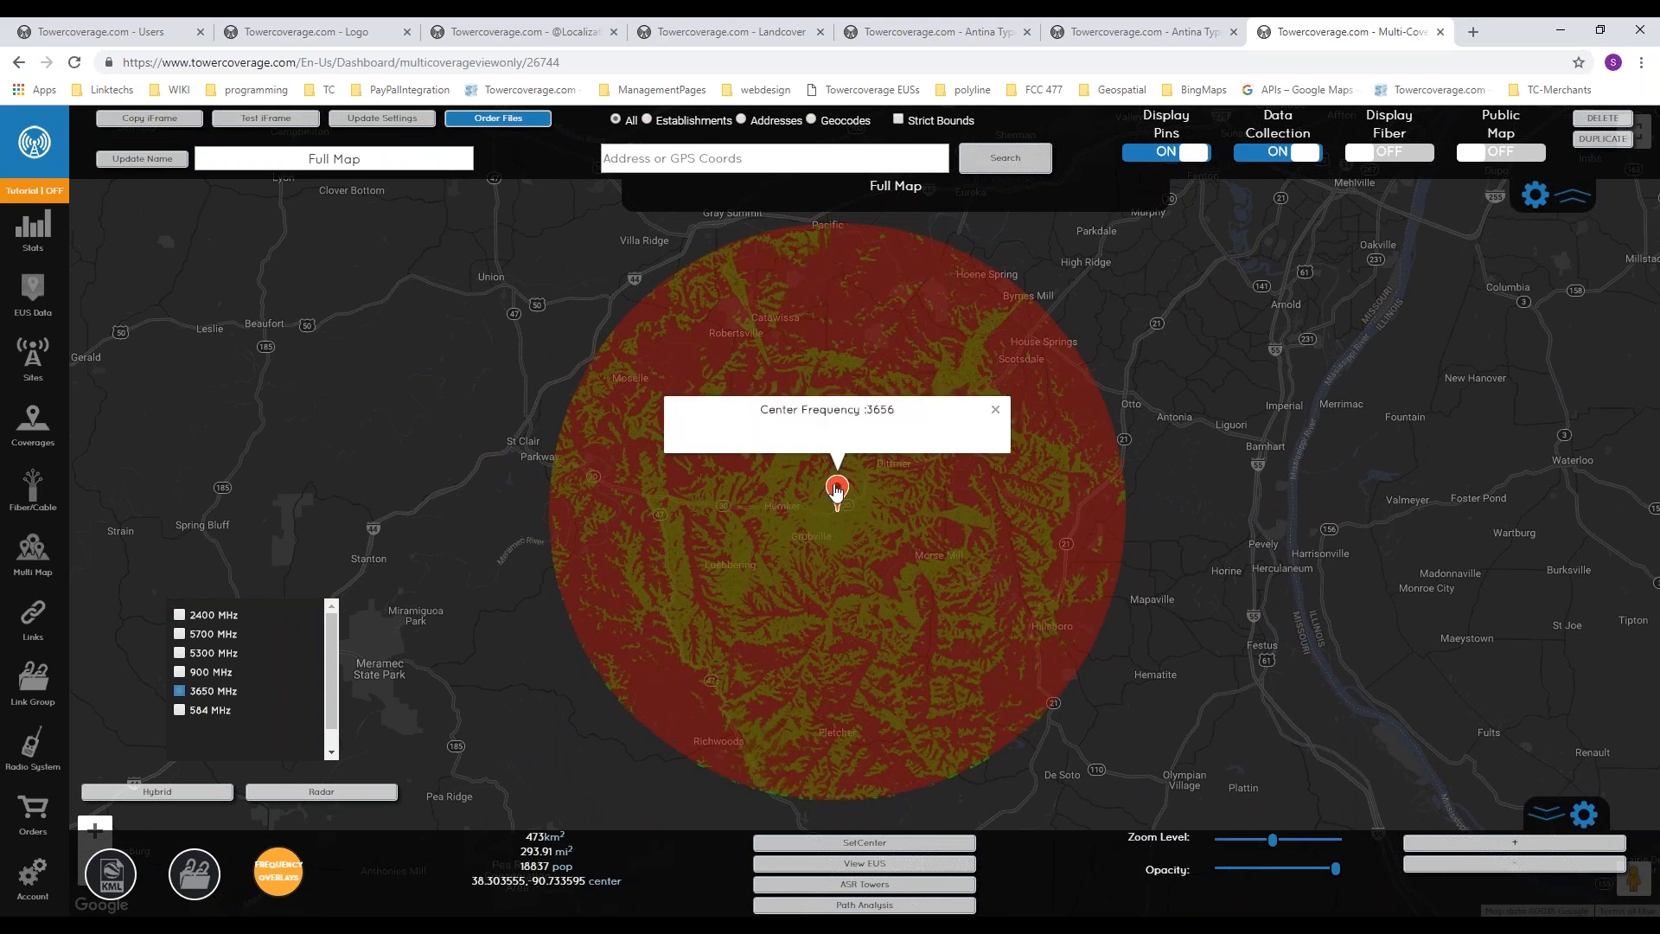
{"action": "left_click", "coordinate": [996, 412]}
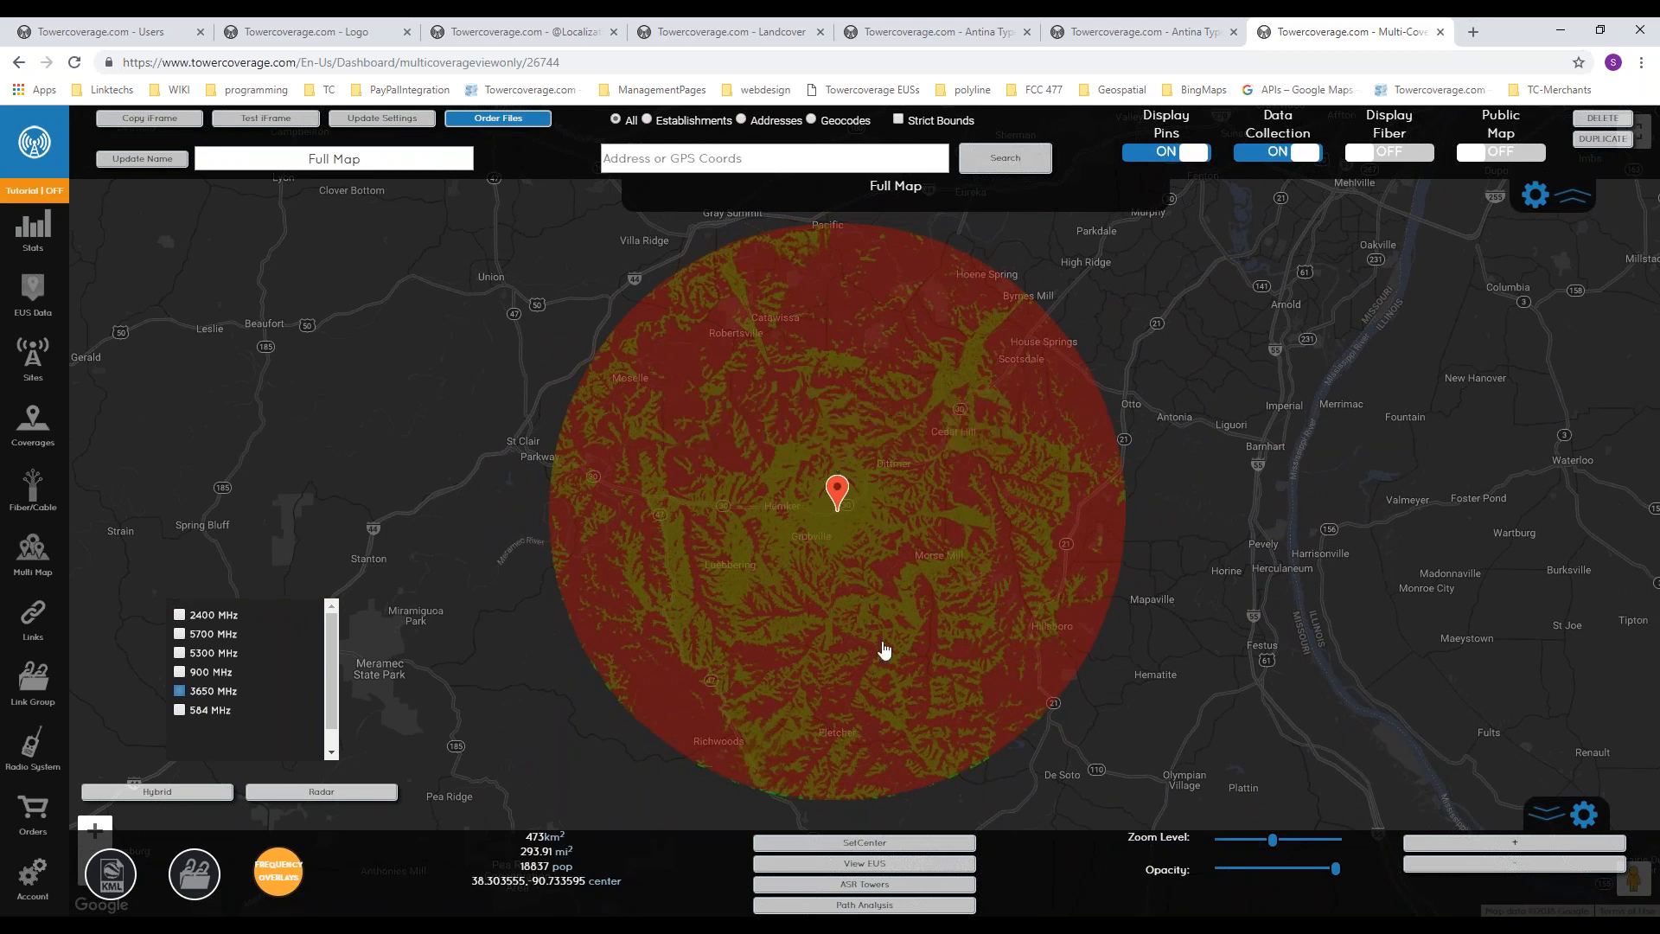
{"action": "left_click", "coordinate": [300, 880]}
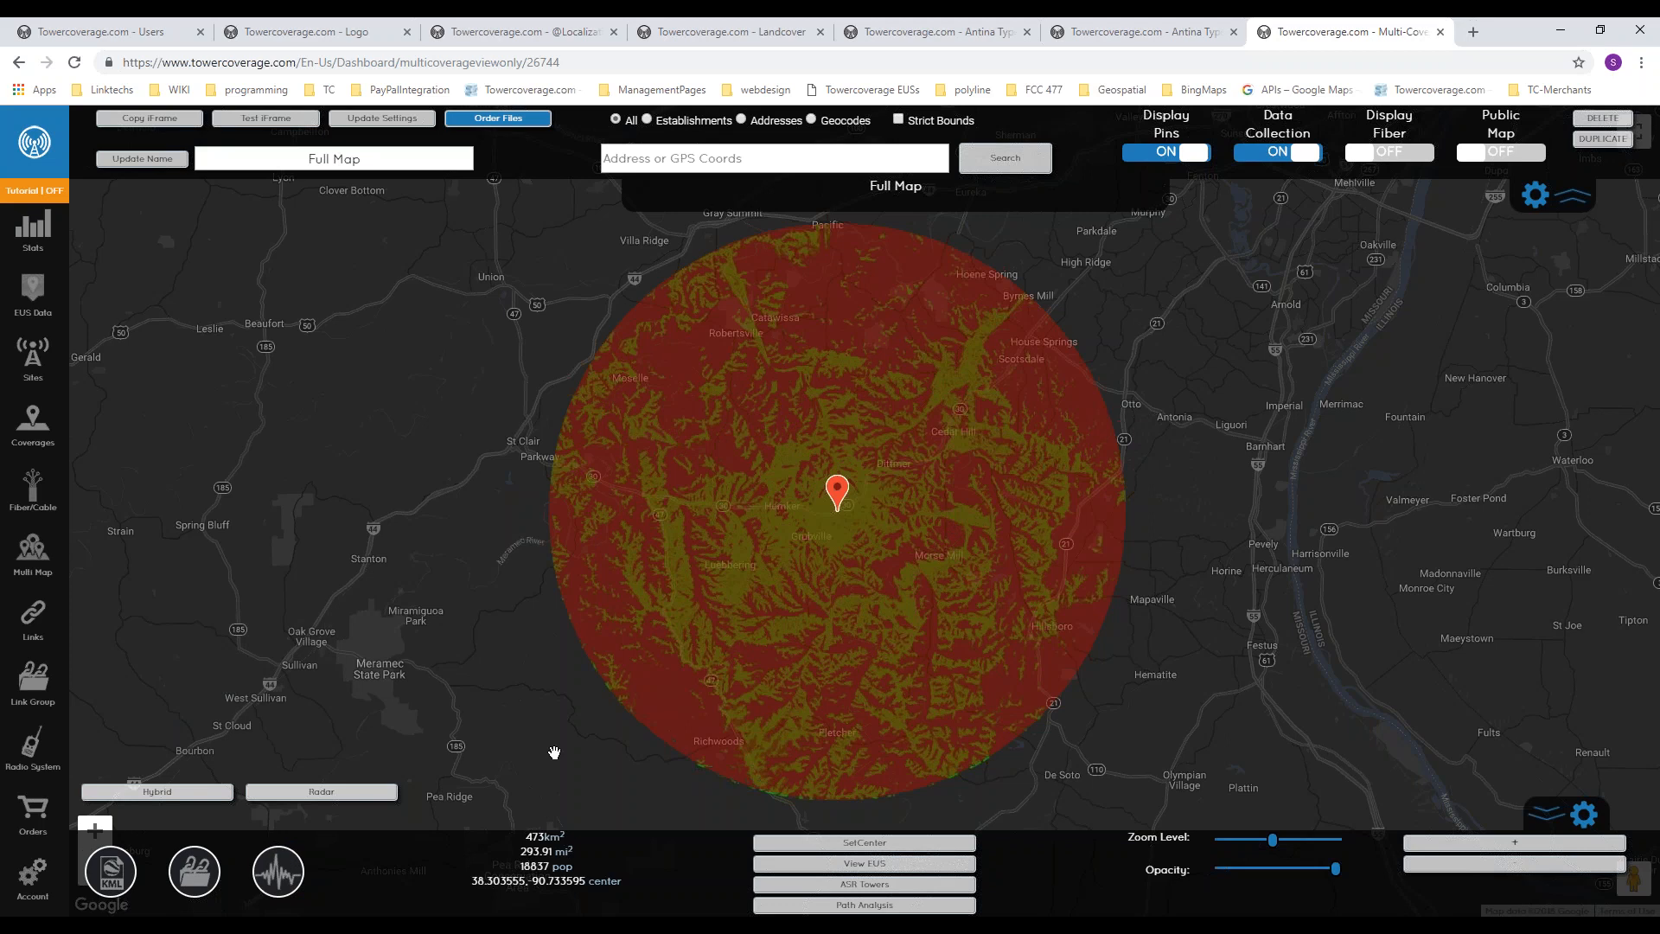
Step: Review the coverage area and population figures, then turn off the 3650 MHz frequency overlay
{"action": "left_click_drag", "start_coordinate": [524, 839], "coordinate": [628, 879]}
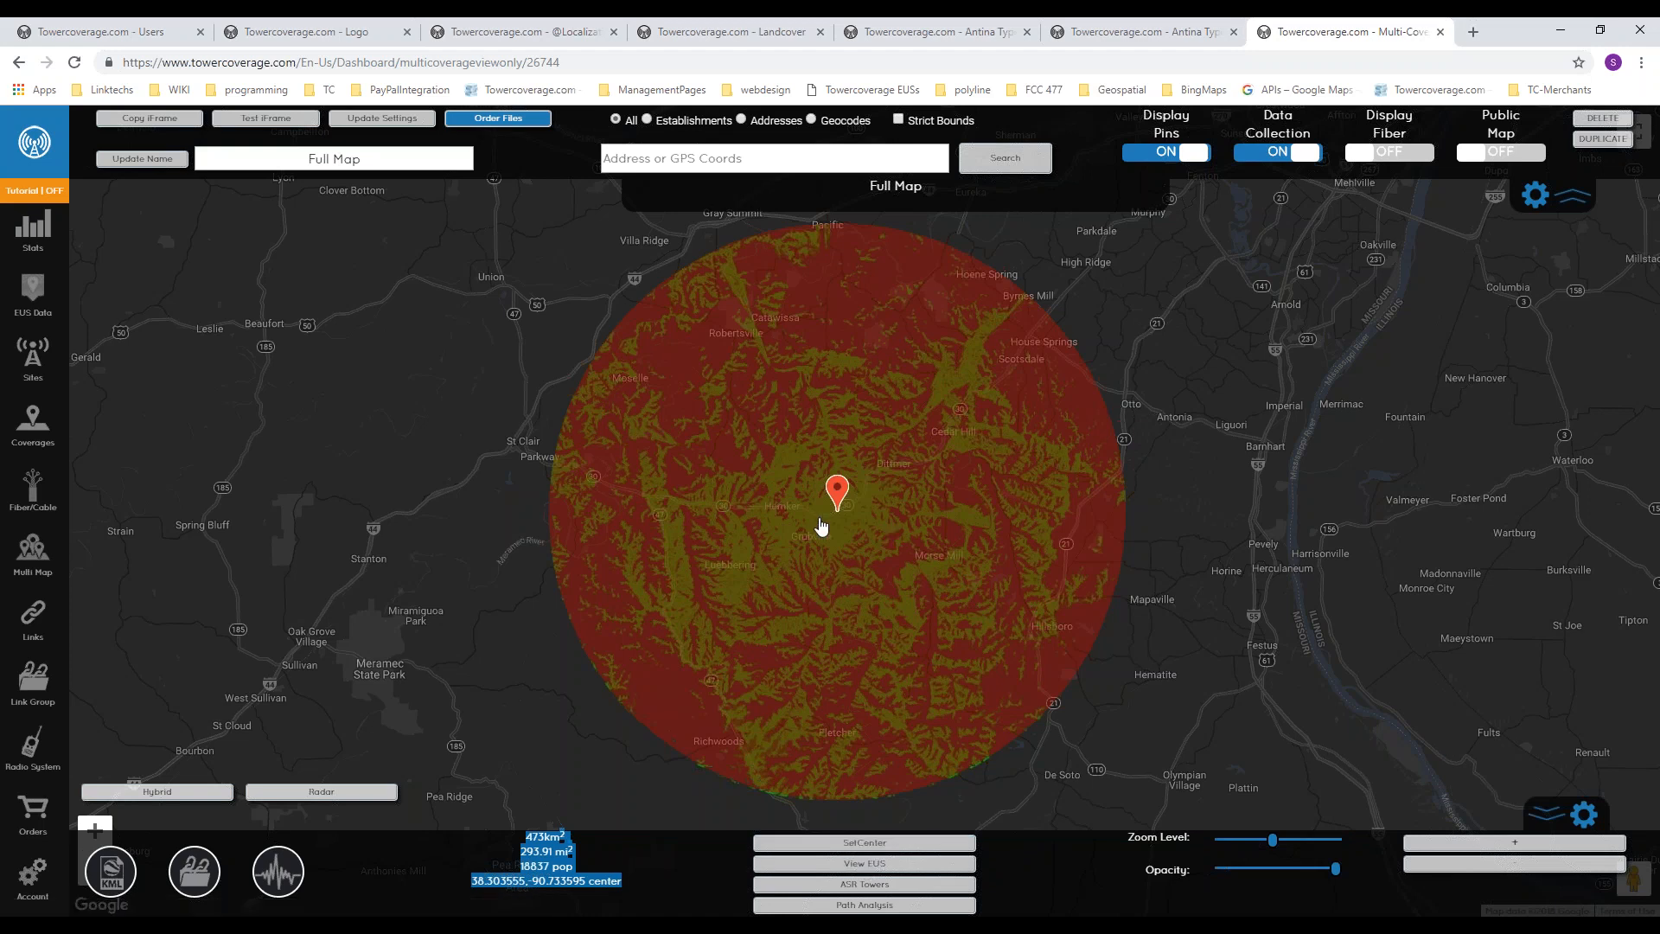
{"action": "scroll", "coordinate": [821, 526], "scroll_direction": "up", "scroll_amount": 1}
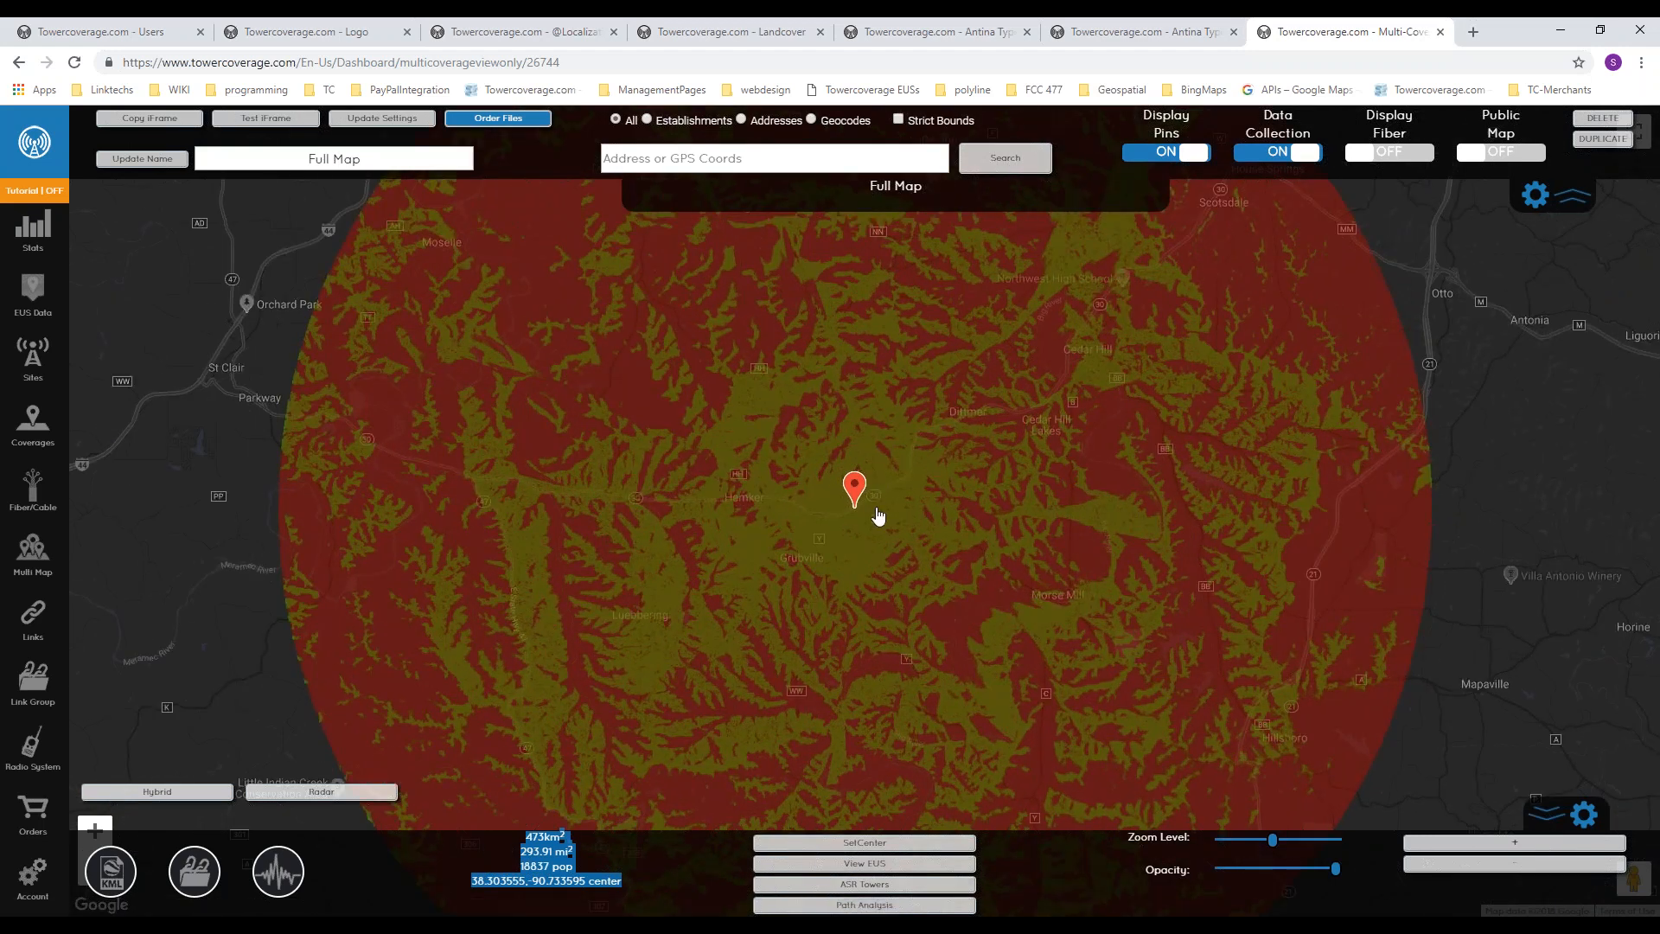
{"action": "left_click", "coordinate": [265, 889]}
{"action": "left_click", "coordinate": [181, 691]}
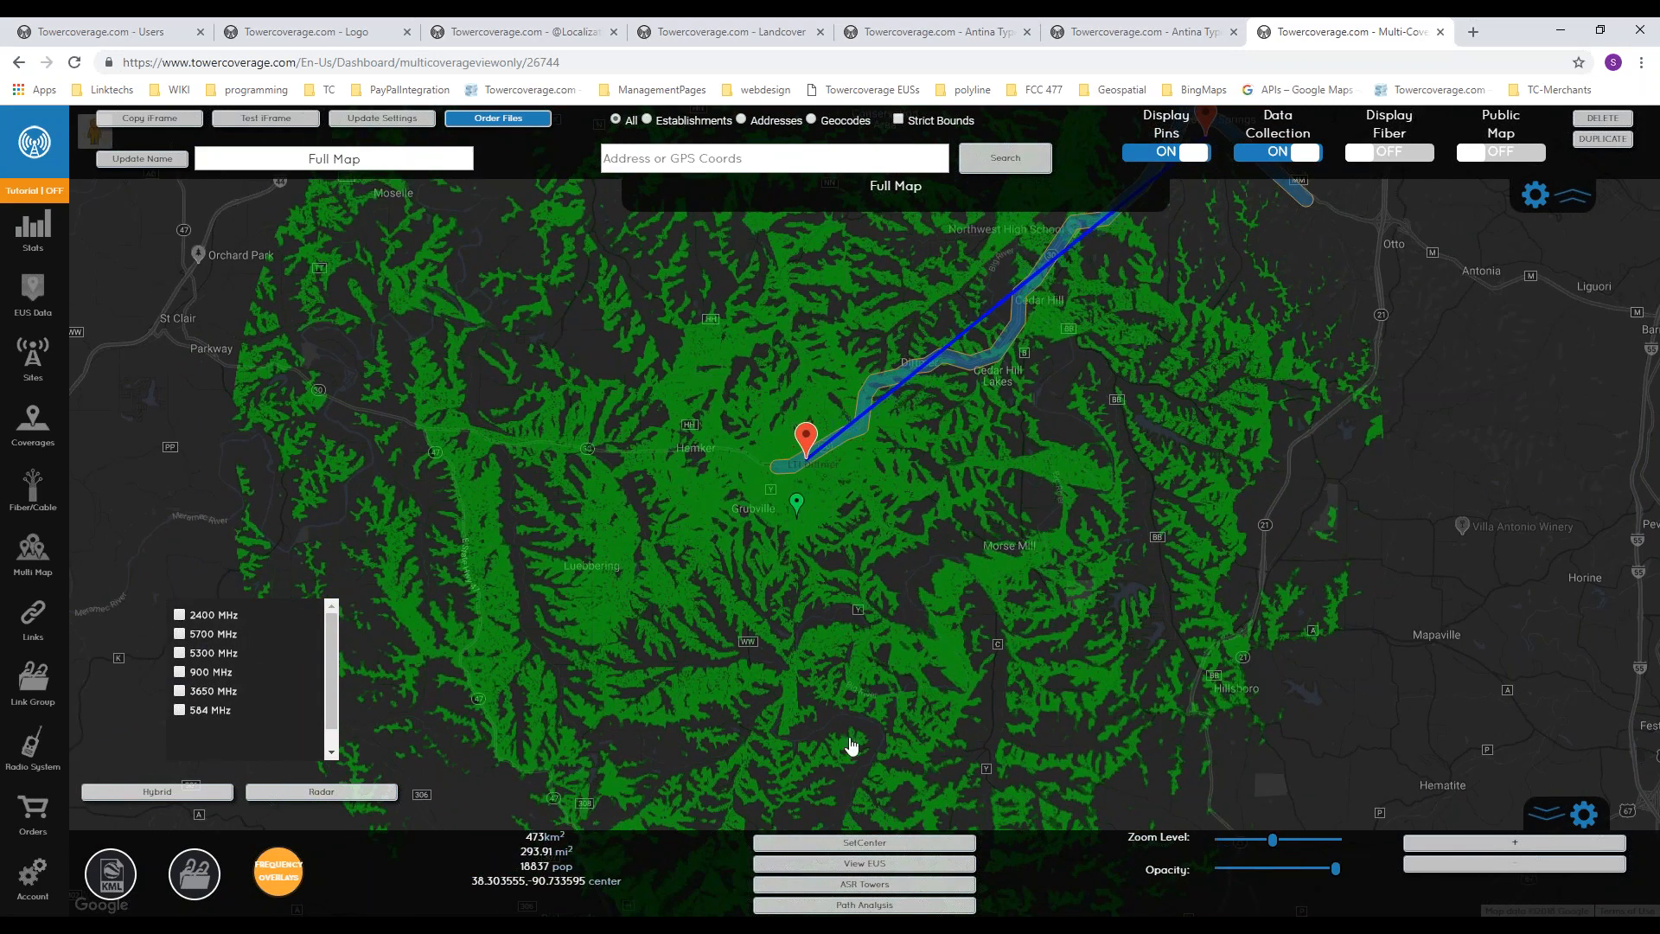
Step: Save the current view as the map's center point and raise the default zoom level slightly
{"action": "left_click", "coordinate": [865, 842]}
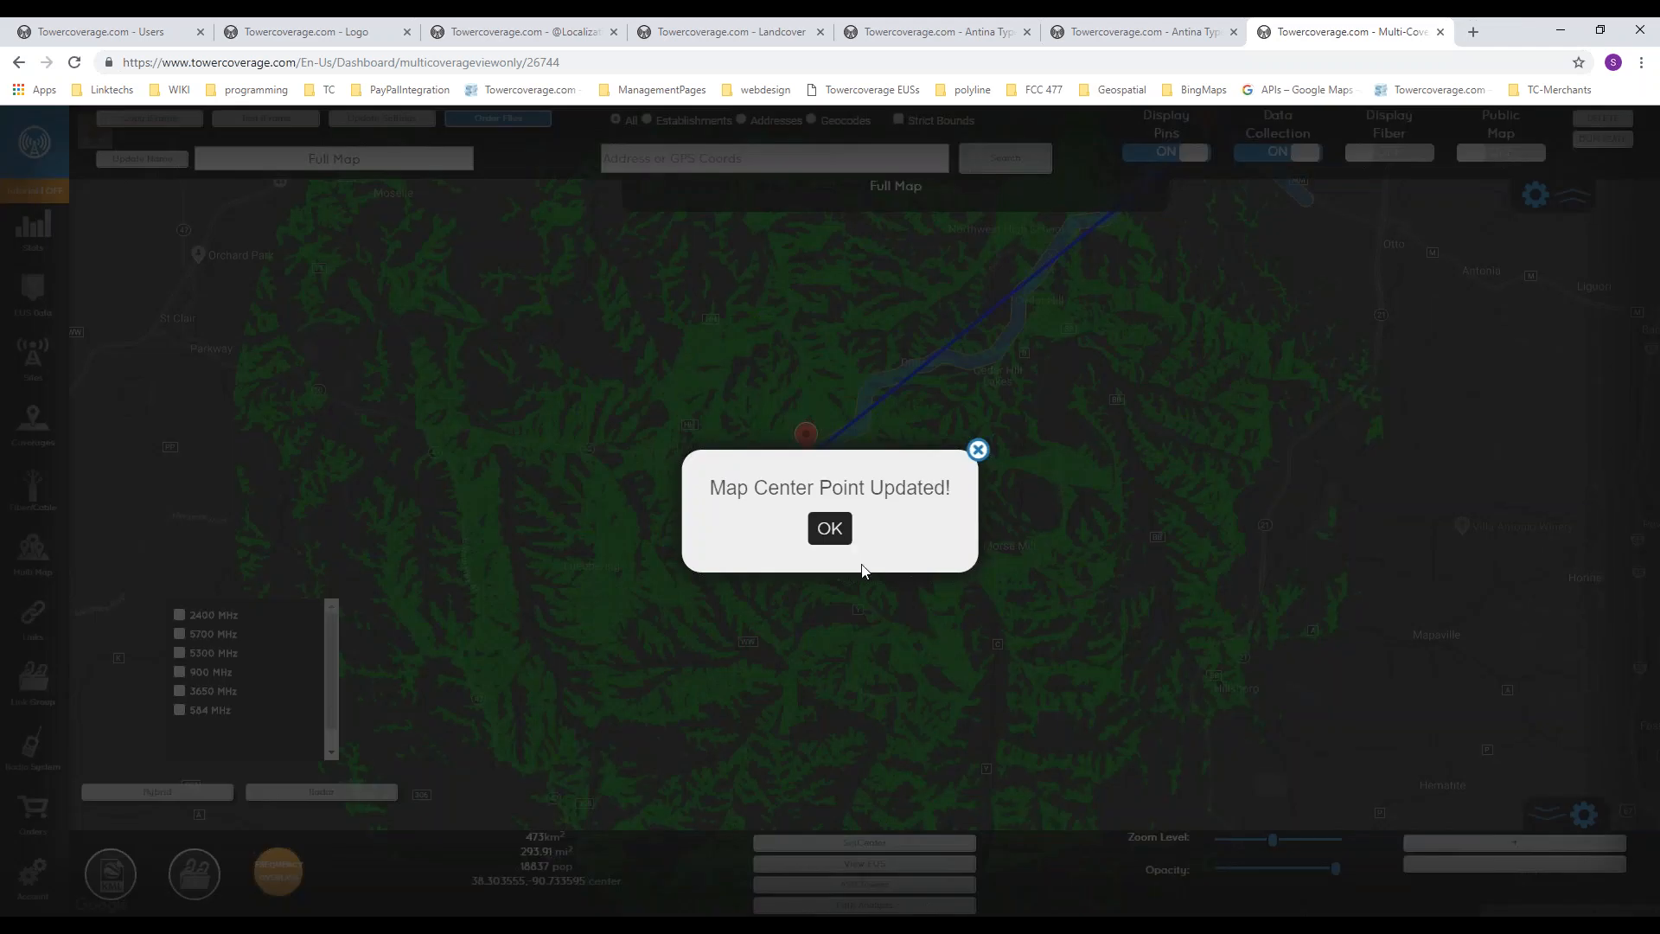
{"action": "left_click", "coordinate": [830, 528]}
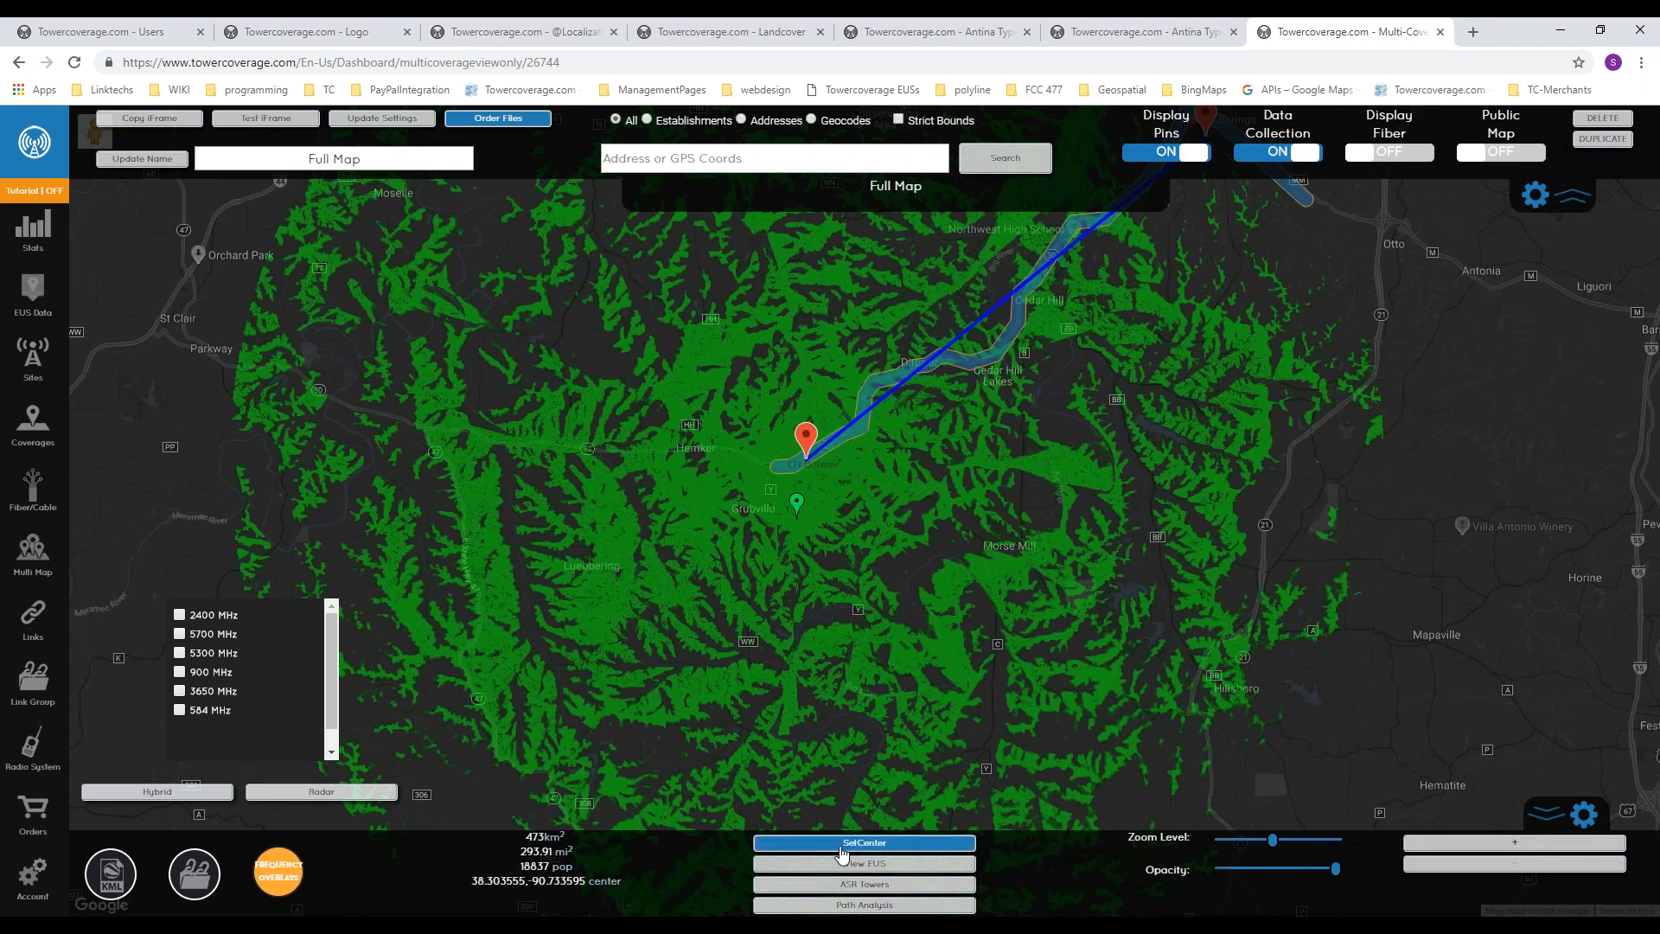
{"action": "left_click_drag", "start_coordinate": [1273, 843], "coordinate": [1291, 845]}
{"action": "mouse_move", "coordinate": [1290, 840]}
{"action": "left_mouse_down"}
{"action": "mouse_move", "coordinate": [1273, 844]}
{"action": "mouse_move", "coordinate": [1290, 845]}
{"action": "left_mouse_up"}
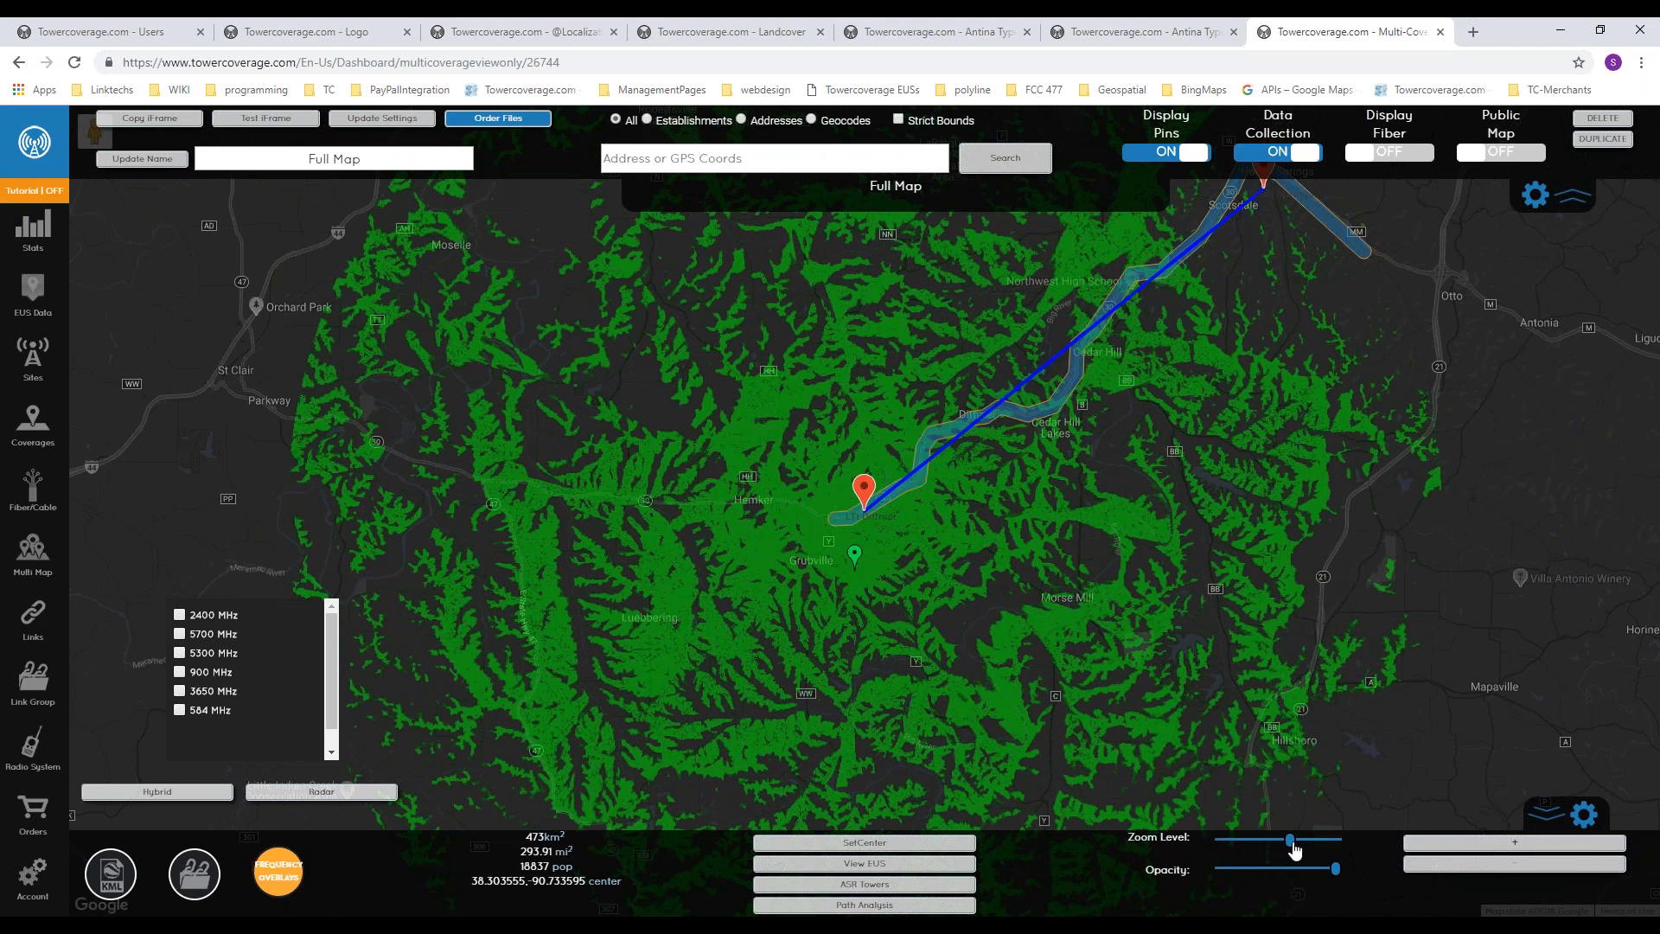
Step: Lower the opacity of the coverage overlay slightly
{"action": "mouse_move", "coordinate": [1338, 876]}
{"action": "left_mouse_down"}
{"action": "mouse_move", "coordinate": [1216, 883]}
{"action": "mouse_move", "coordinate": [1338, 879]}
{"action": "left_mouse_up"}
{"action": "left_click_drag", "start_coordinate": [1077, 644], "coordinate": [1108, 549]}
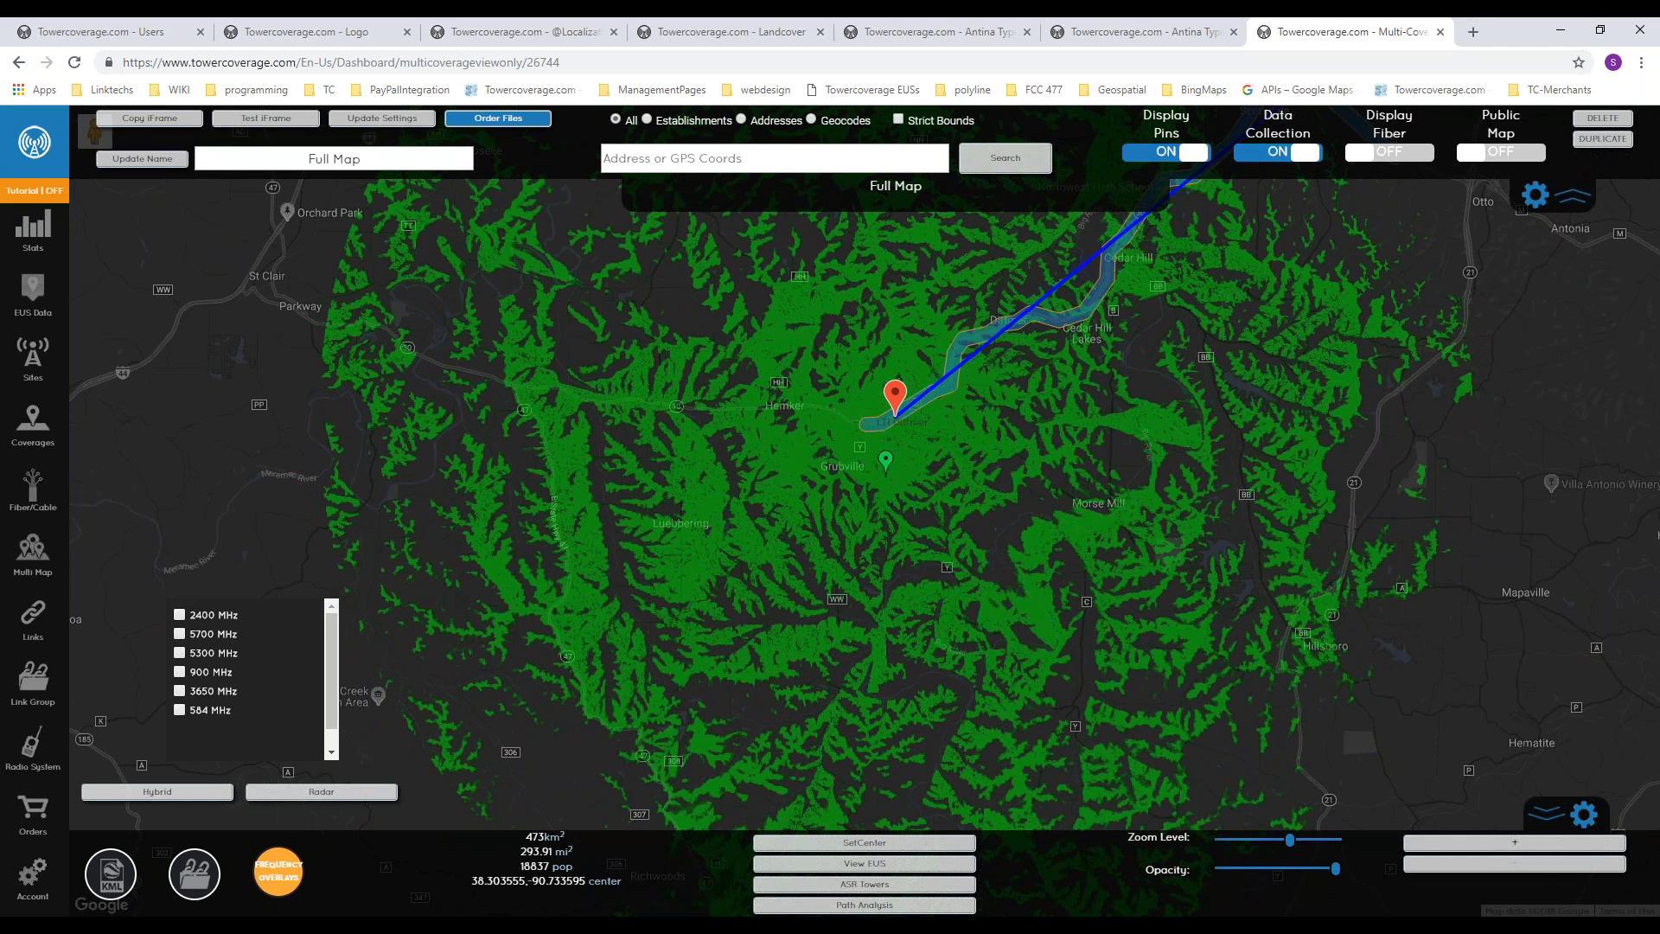
{"action": "mouse_move", "coordinate": [1336, 869]}
{"action": "left_mouse_down"}
{"action": "mouse_move", "coordinate": [1263, 869]}
{"action": "mouse_move", "coordinate": [1339, 869]}
{"action": "left_mouse_up"}
{"action": "left_click", "coordinate": [1315, 866]}
{"action": "left_click_drag", "start_coordinate": [938, 610], "coordinate": [948, 619]}
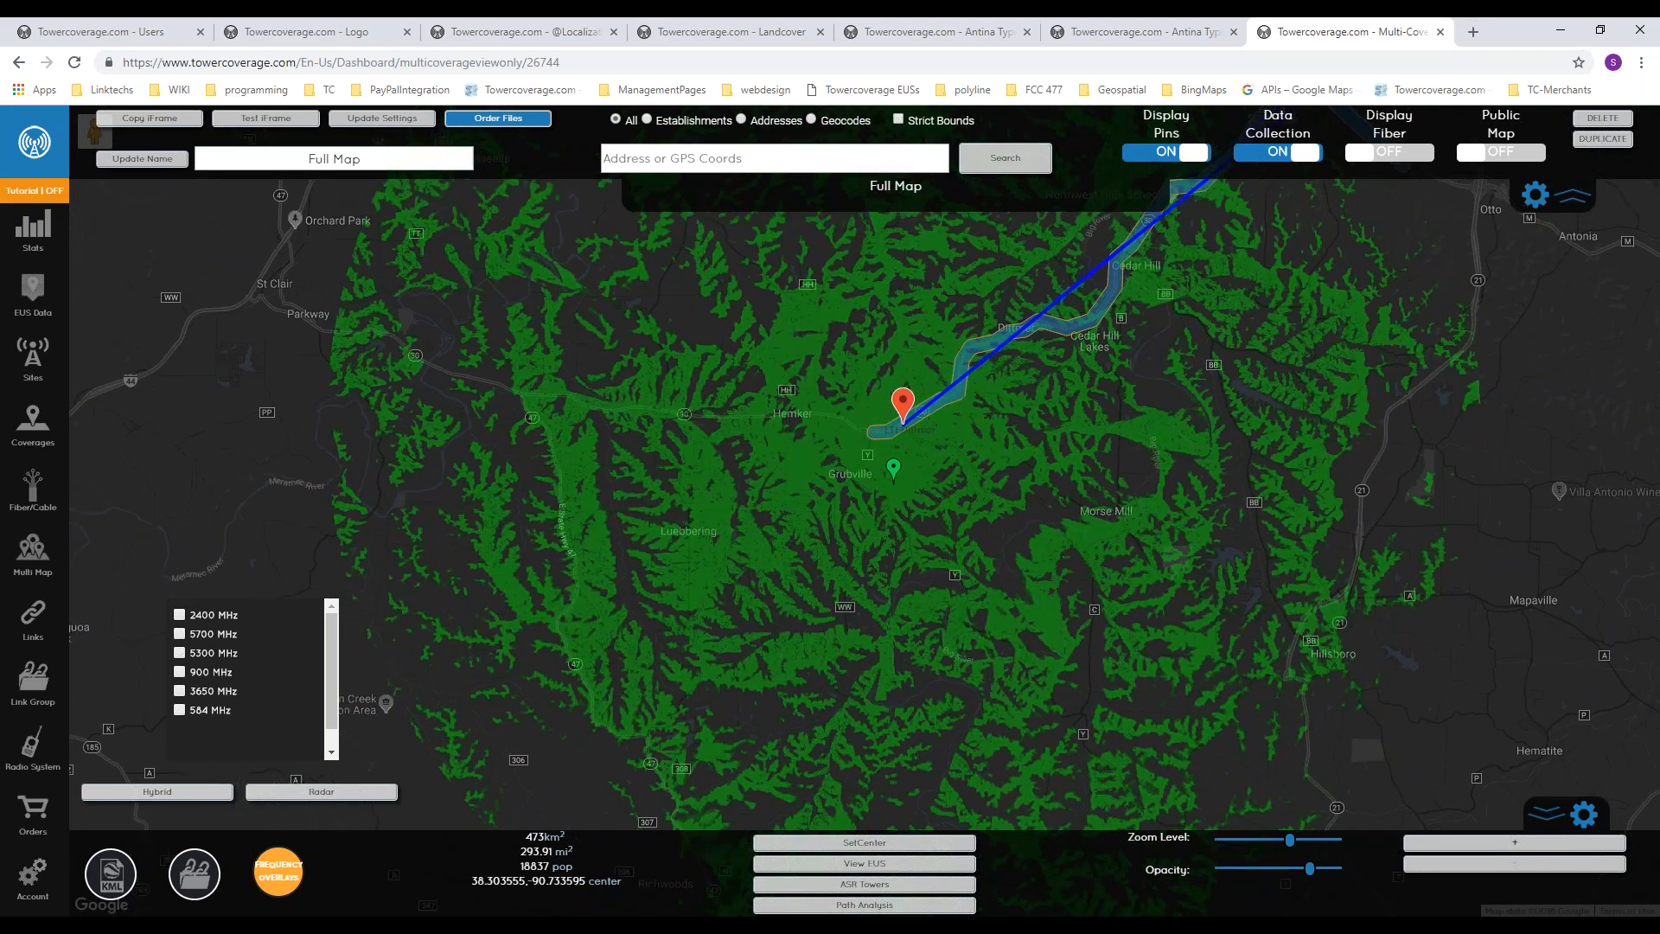
Step: Show the ASR towers and review the FCC registration details of the tower just north of Morse Mill
{"action": "left_click", "coordinate": [883, 891]}
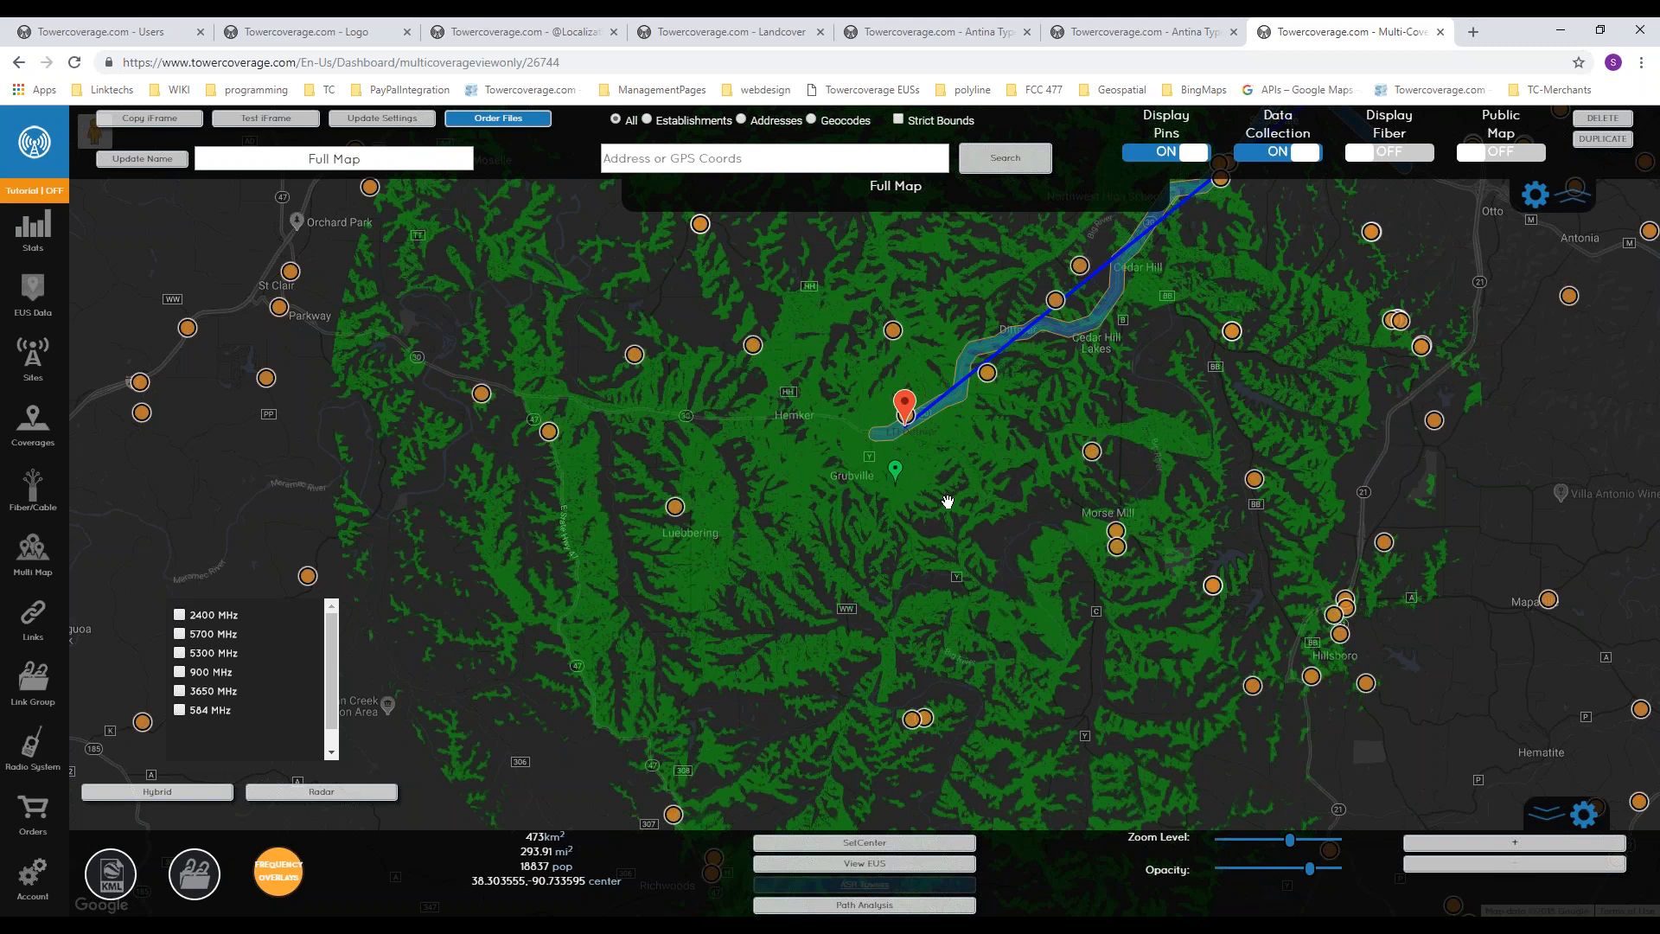
{"action": "left_click", "coordinate": [1091, 453]}
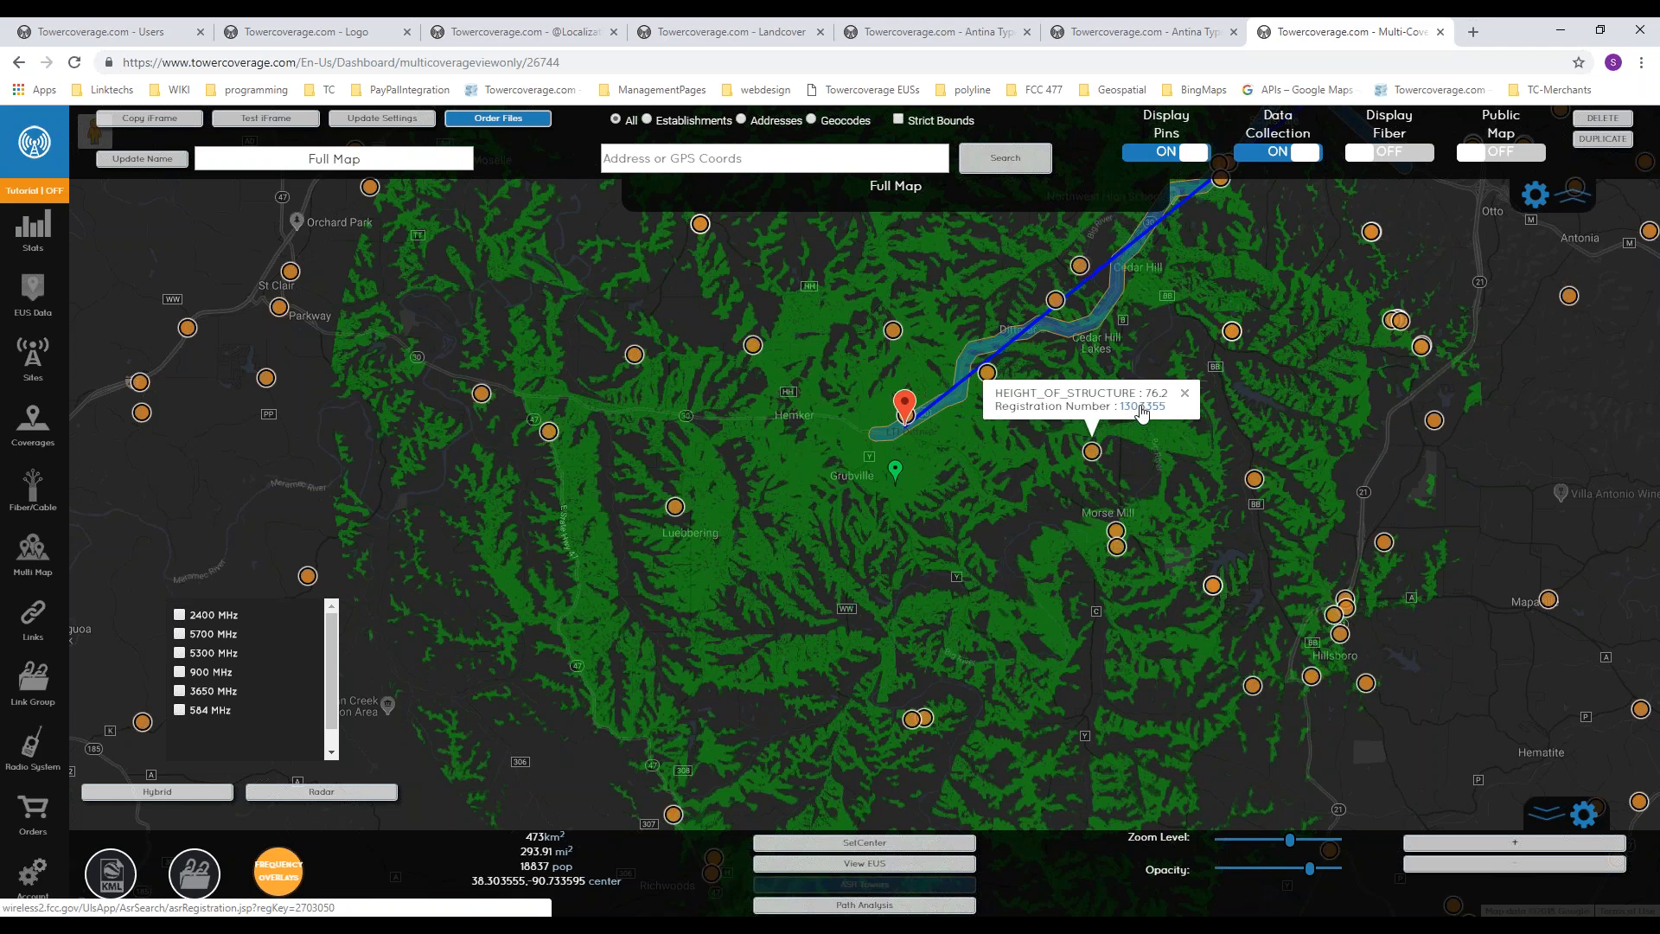
{"action": "left_click", "coordinate": [1141, 407]}
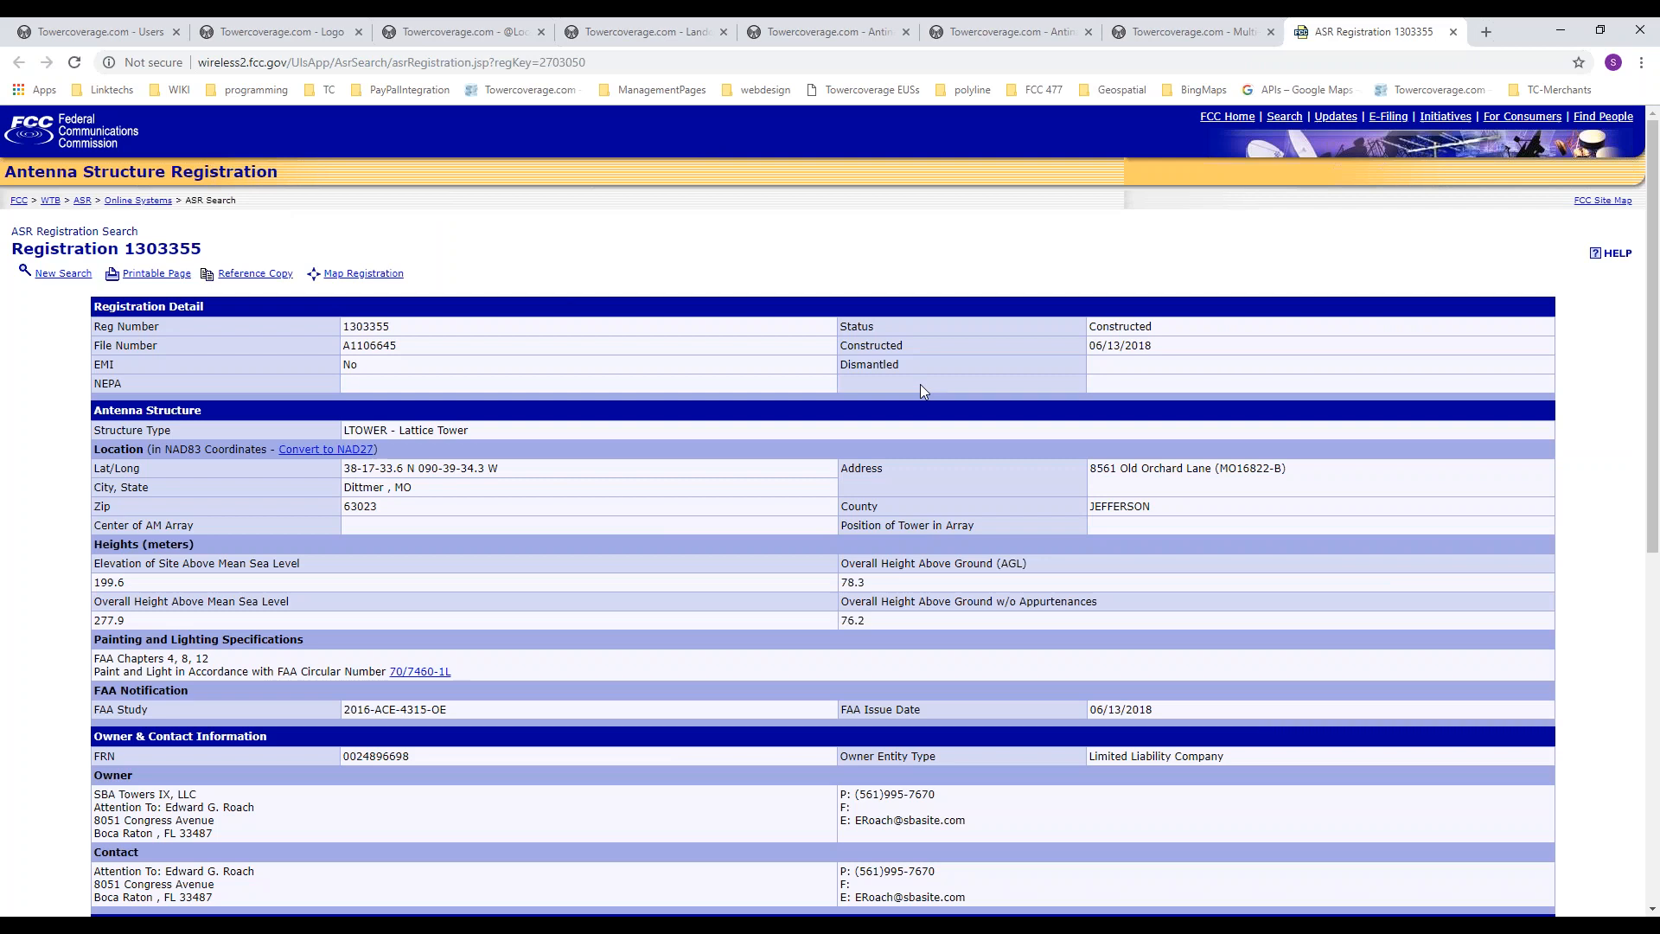
{"action": "scroll", "coordinate": [913, 379], "scroll_direction": "down", "scroll_amount": 2}
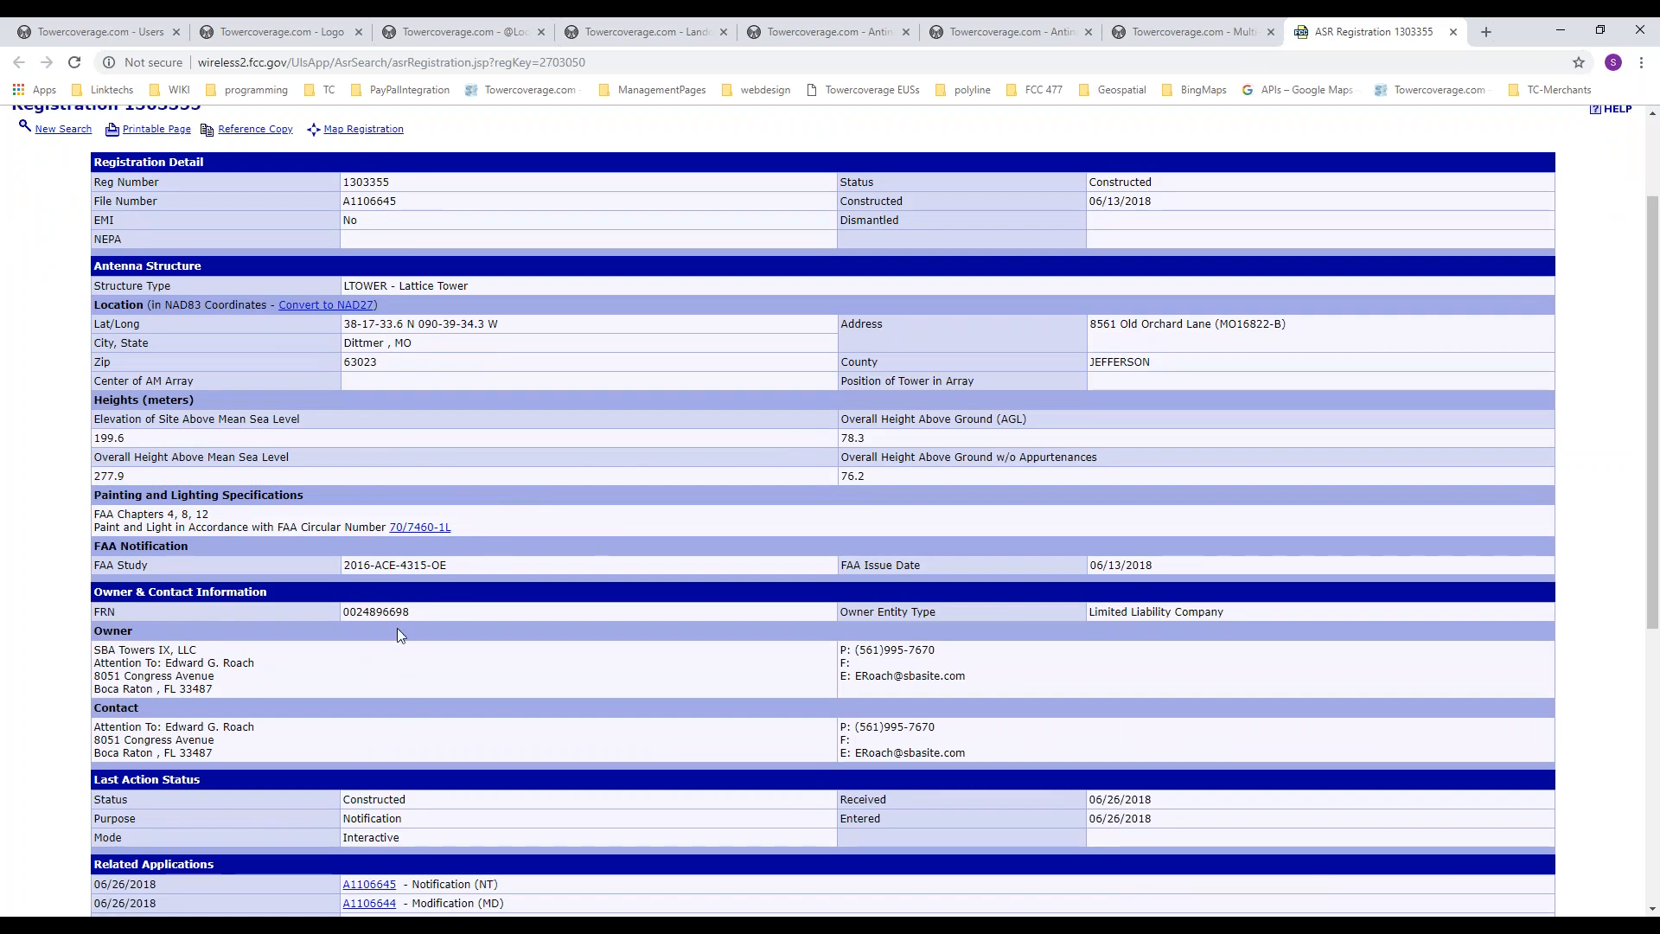
{"action": "left_click", "coordinate": [1453, 32]}
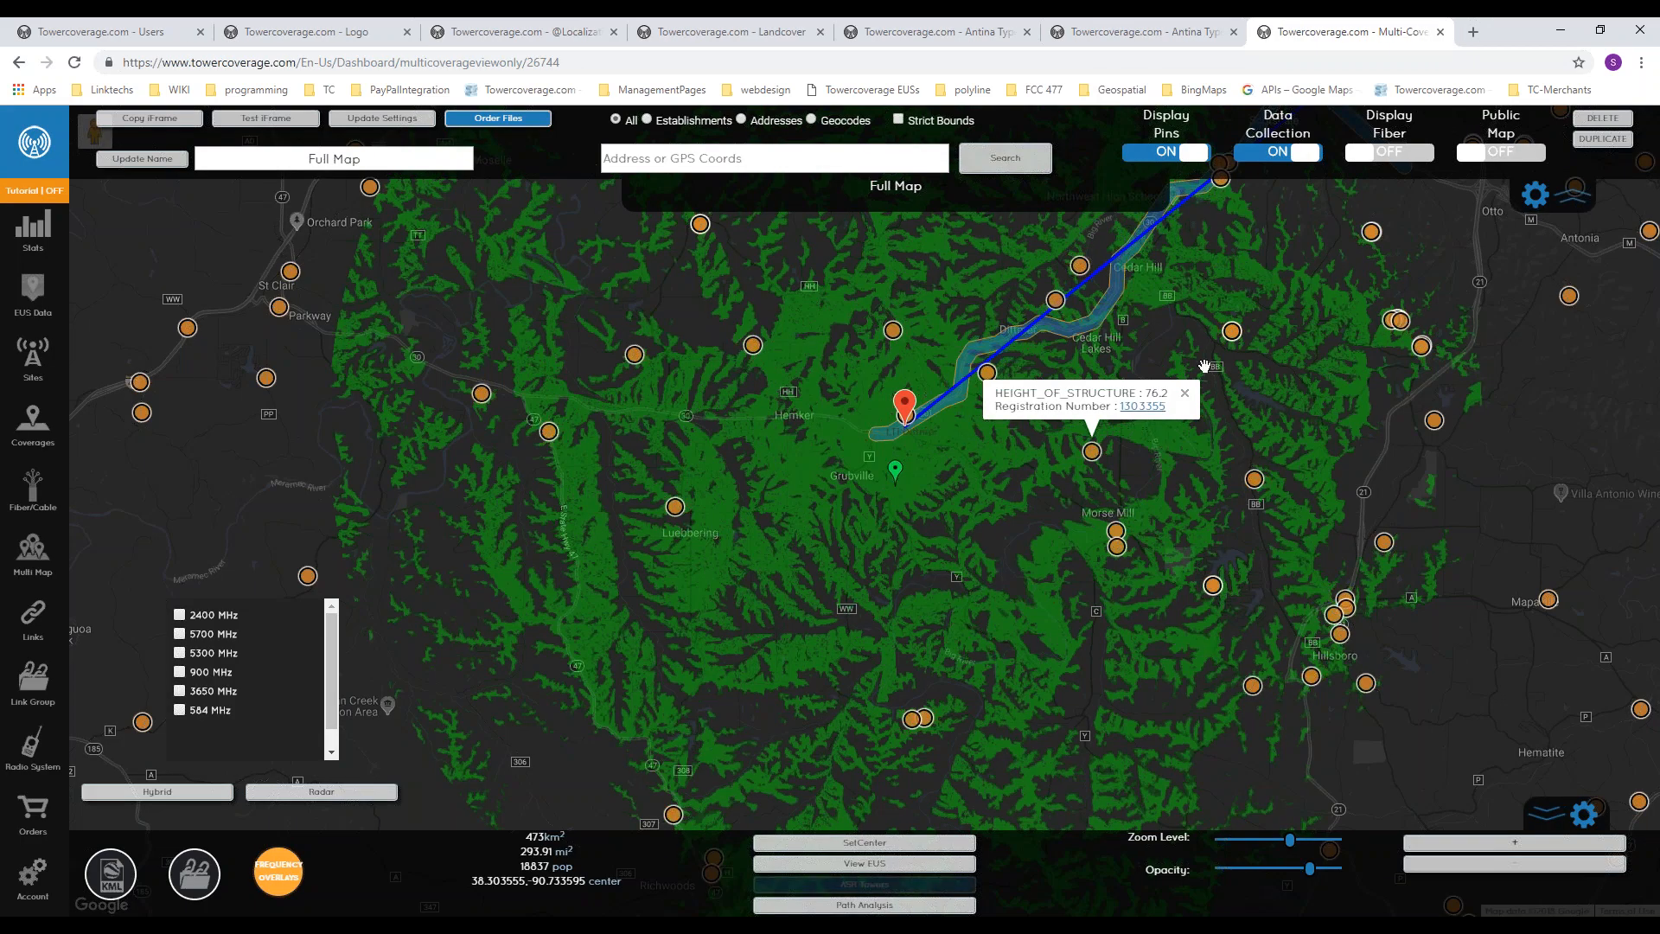
{"action": "left_click", "coordinate": [1184, 393]}
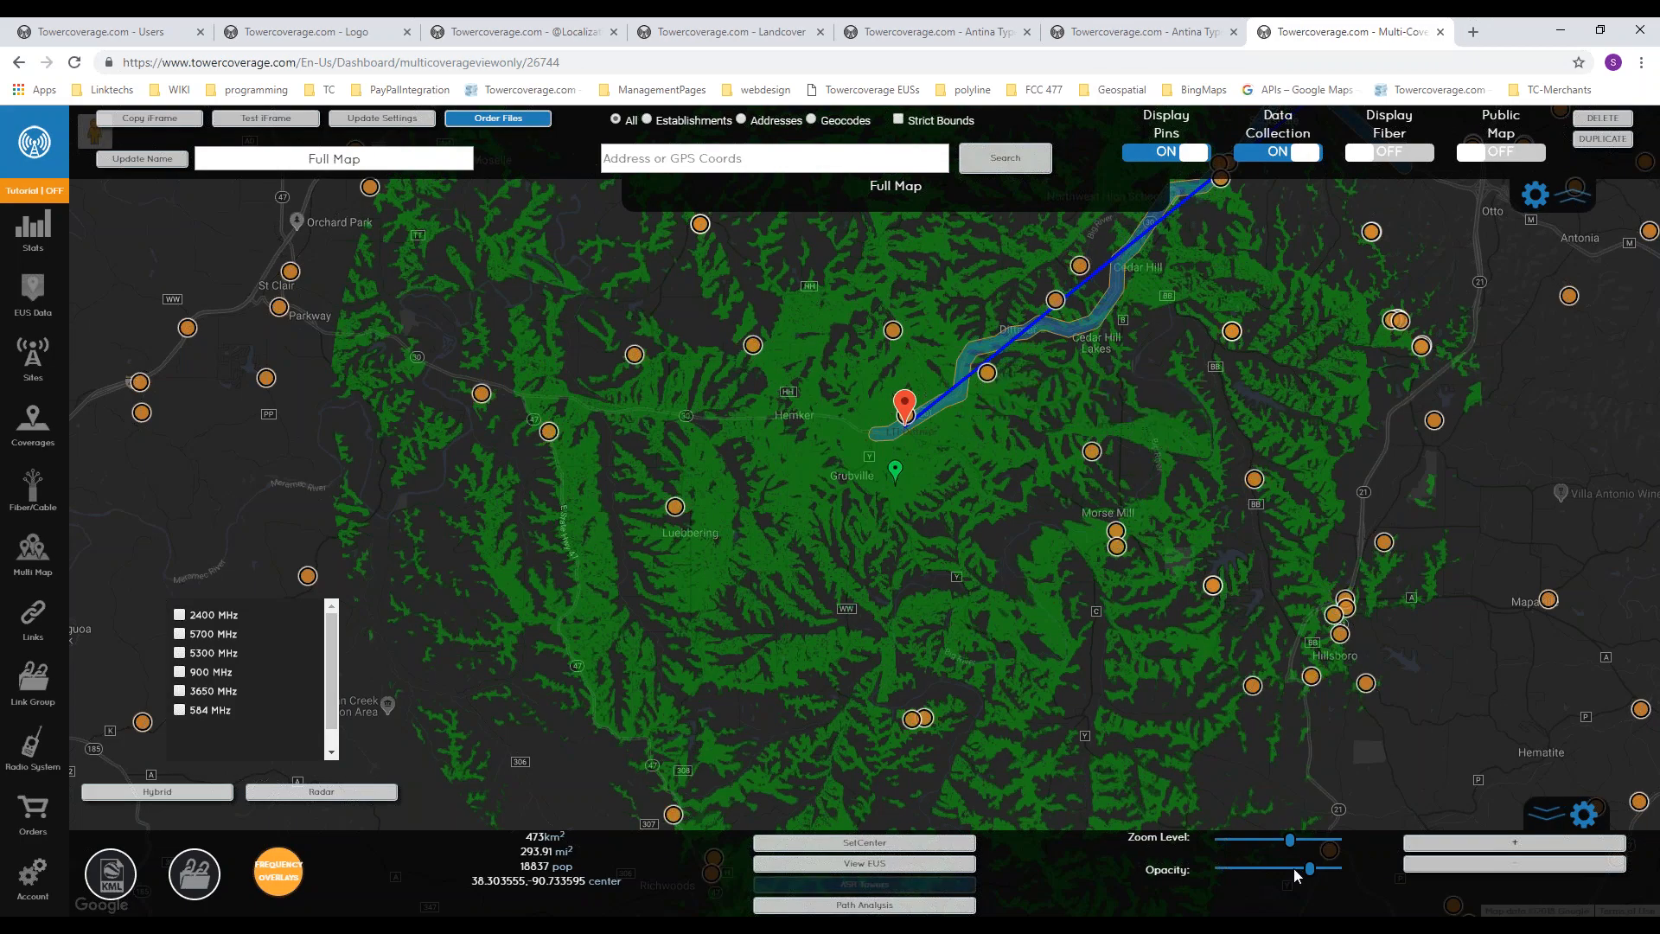
Step: Open the EUS data options with the saved searches for the map
{"action": "left_click", "coordinate": [858, 865]}
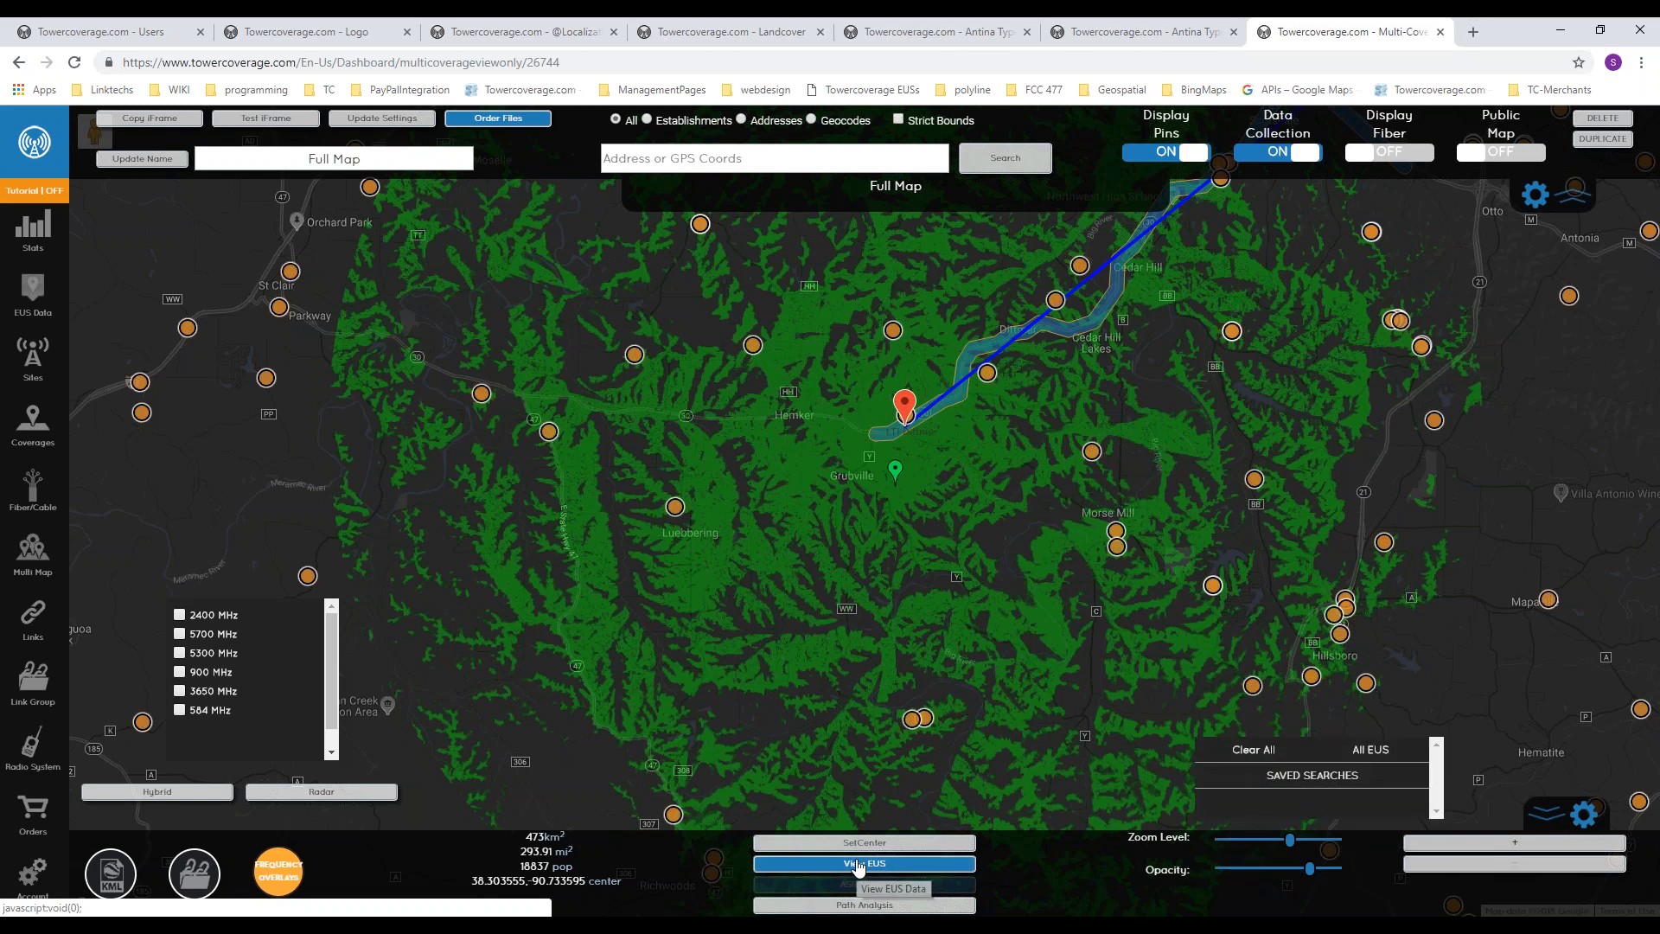
{"action": "left_click_drag", "start_coordinate": [918, 572], "coordinate": [898, 572]}
Step: Open the iFrame test and fill in the customer's name, address, phone number and e-mail from the saved autofill entry
{"action": "left_click", "coordinate": [244, 121]}
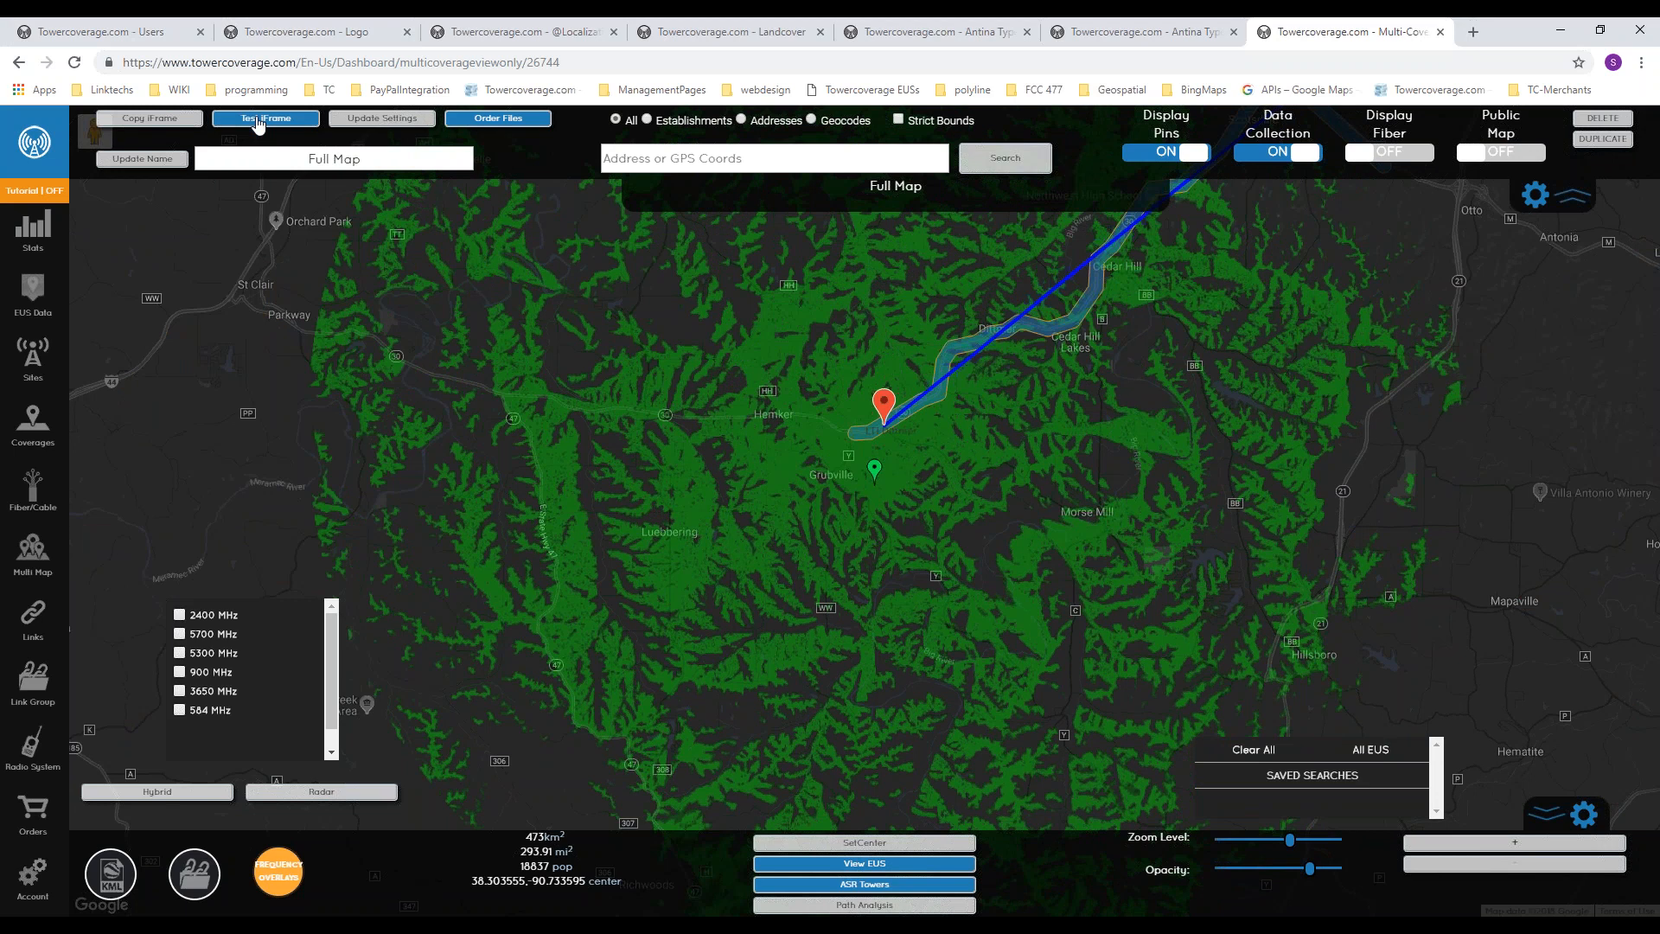
{"action": "left_click", "coordinate": [831, 258]}
{"action": "type", "text": "s"}
{"action": "key", "text": "Down"}
{"action": "key", "text": "Return"}
{"action": "key", "text": "Tab"}
{"action": "key", "text": "Tab"}
{"action": "key", "text": "Tab"}
{"action": "key", "text": "Tab"}
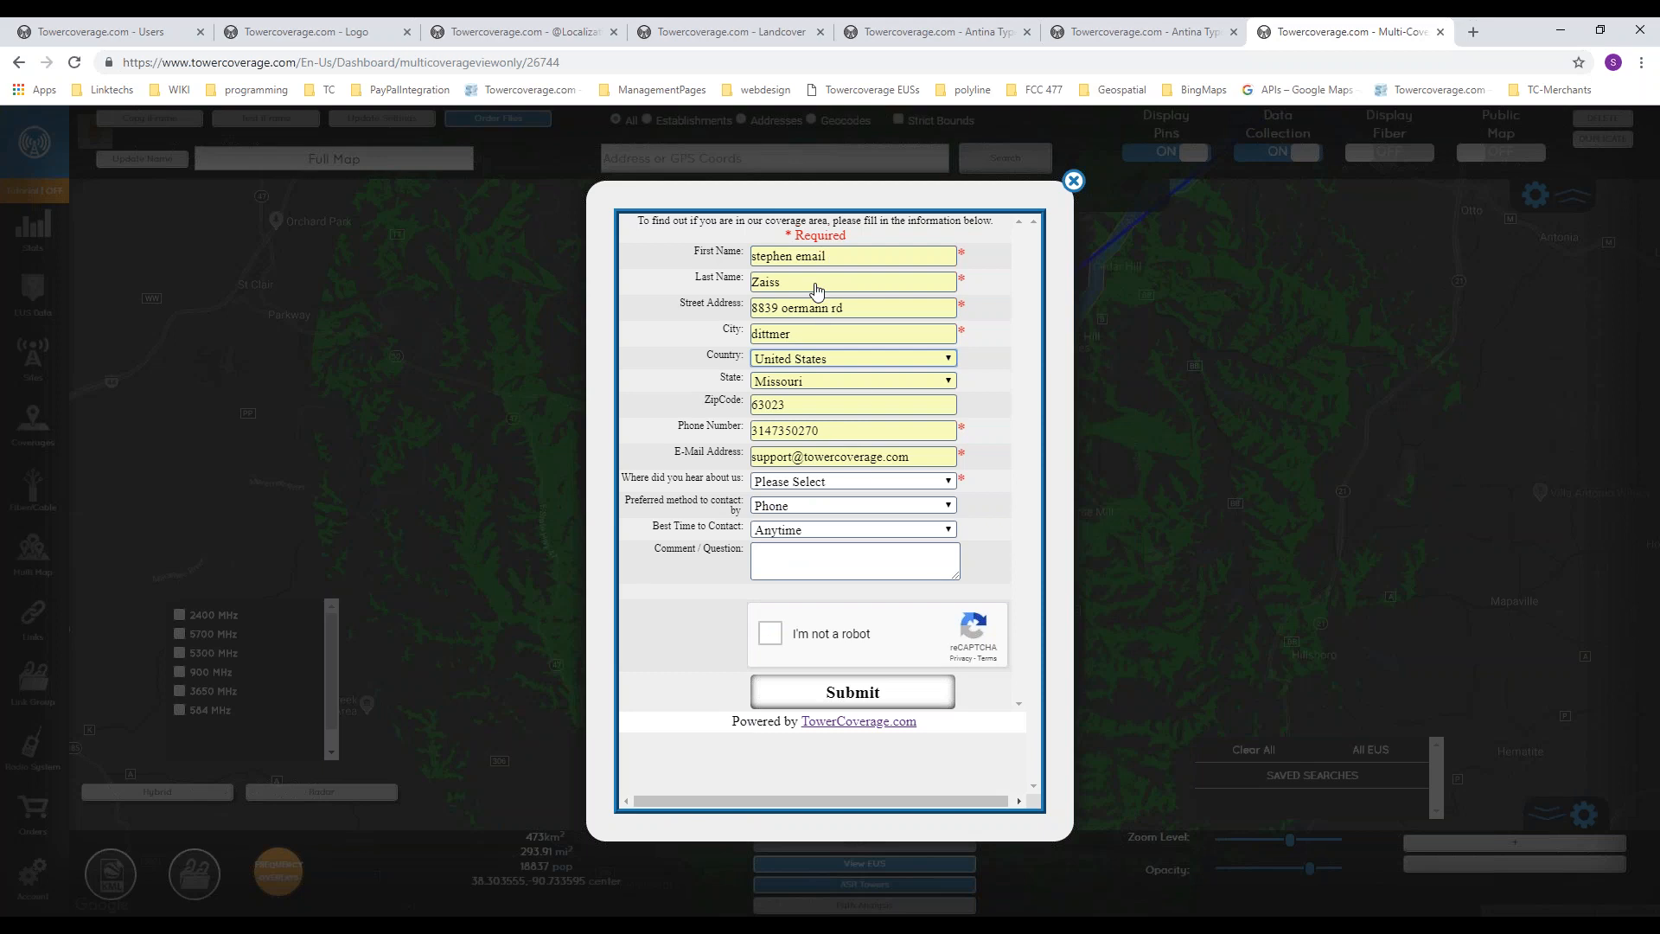
{"action": "key", "text": "Tab"}
{"action": "key", "text": "Tab"}
{"action": "key", "text": "Tab"}
{"action": "key", "text": "Tab"}
{"action": "key", "text": "Tab"}
Step: Give Postcard as the answer to where the customer heard about the service, complete the robot check and submit the form
{"action": "left_click", "coordinate": [822, 482]}
{"action": "left_click", "coordinate": [801, 567]}
{"action": "left_click", "coordinate": [775, 633]}
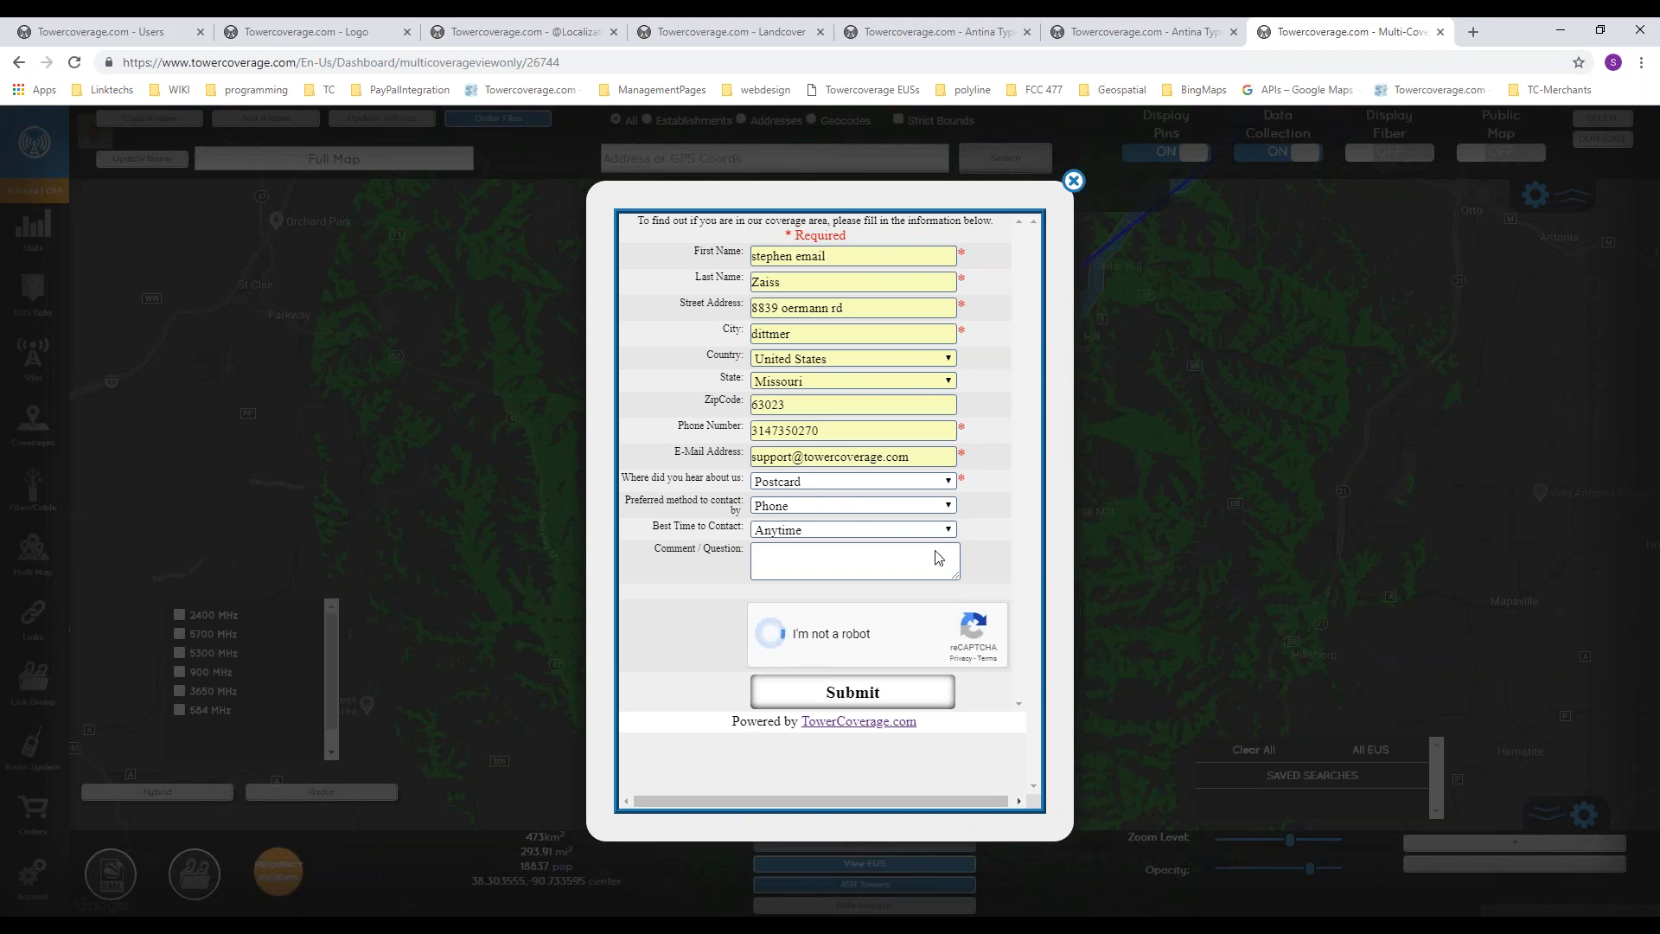
{"action": "left_click", "coordinate": [852, 695]}
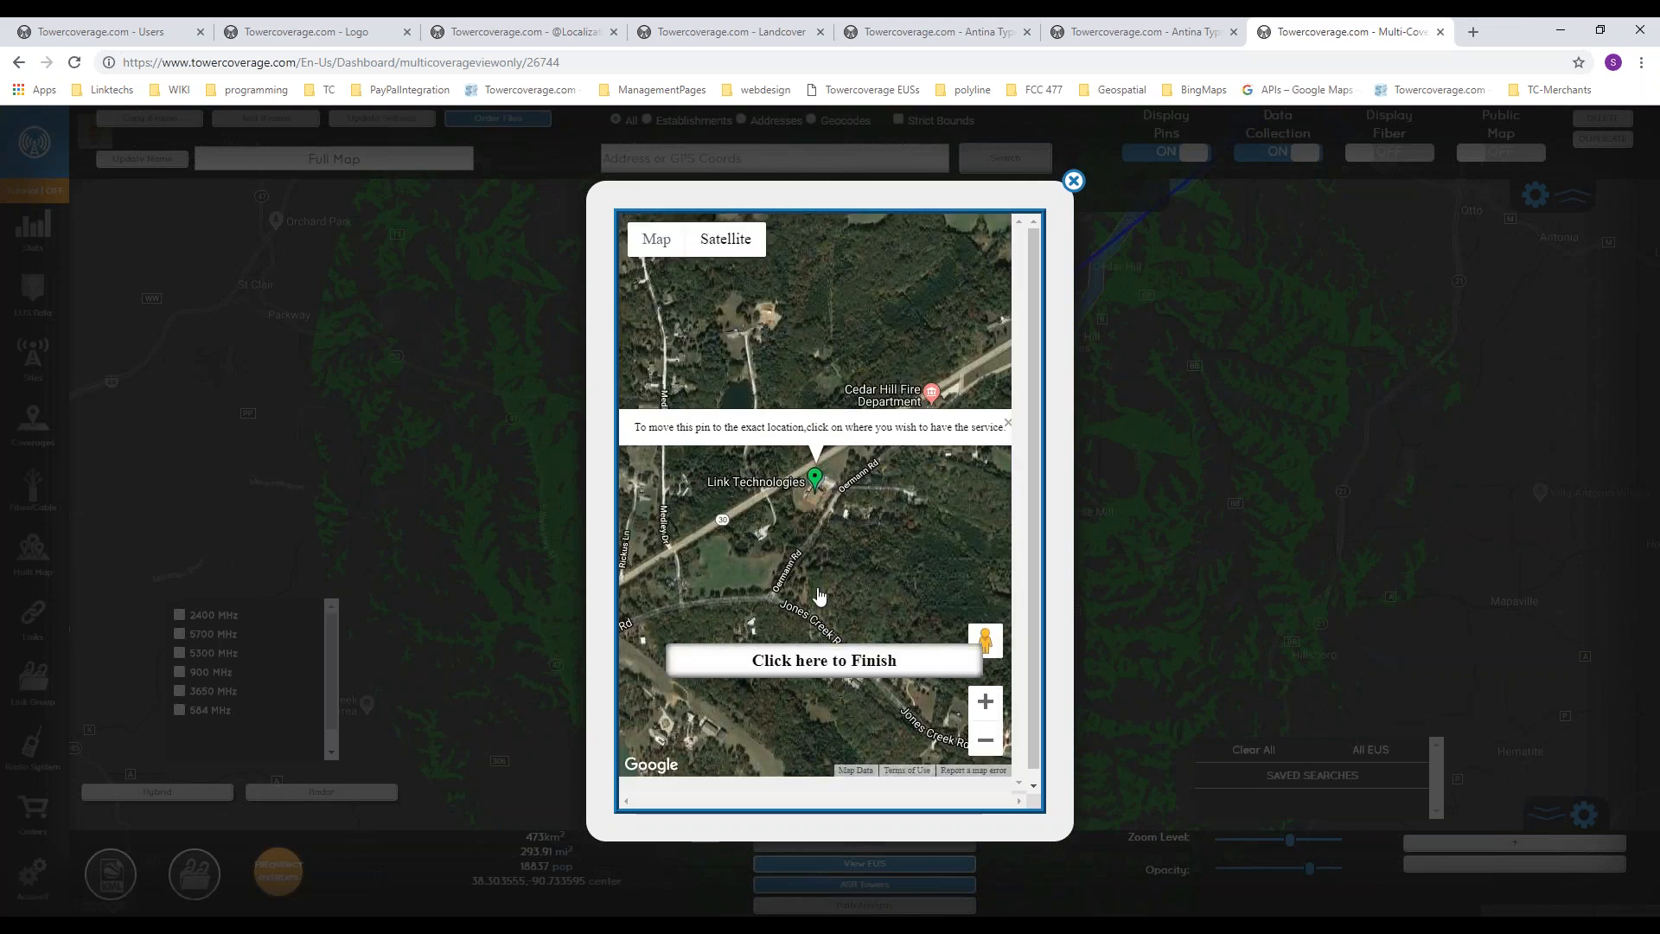
Step: Finish the request at the suggested pin location, view the surrounding coverage and close the iFrame test
{"action": "left_click", "coordinate": [821, 660]}
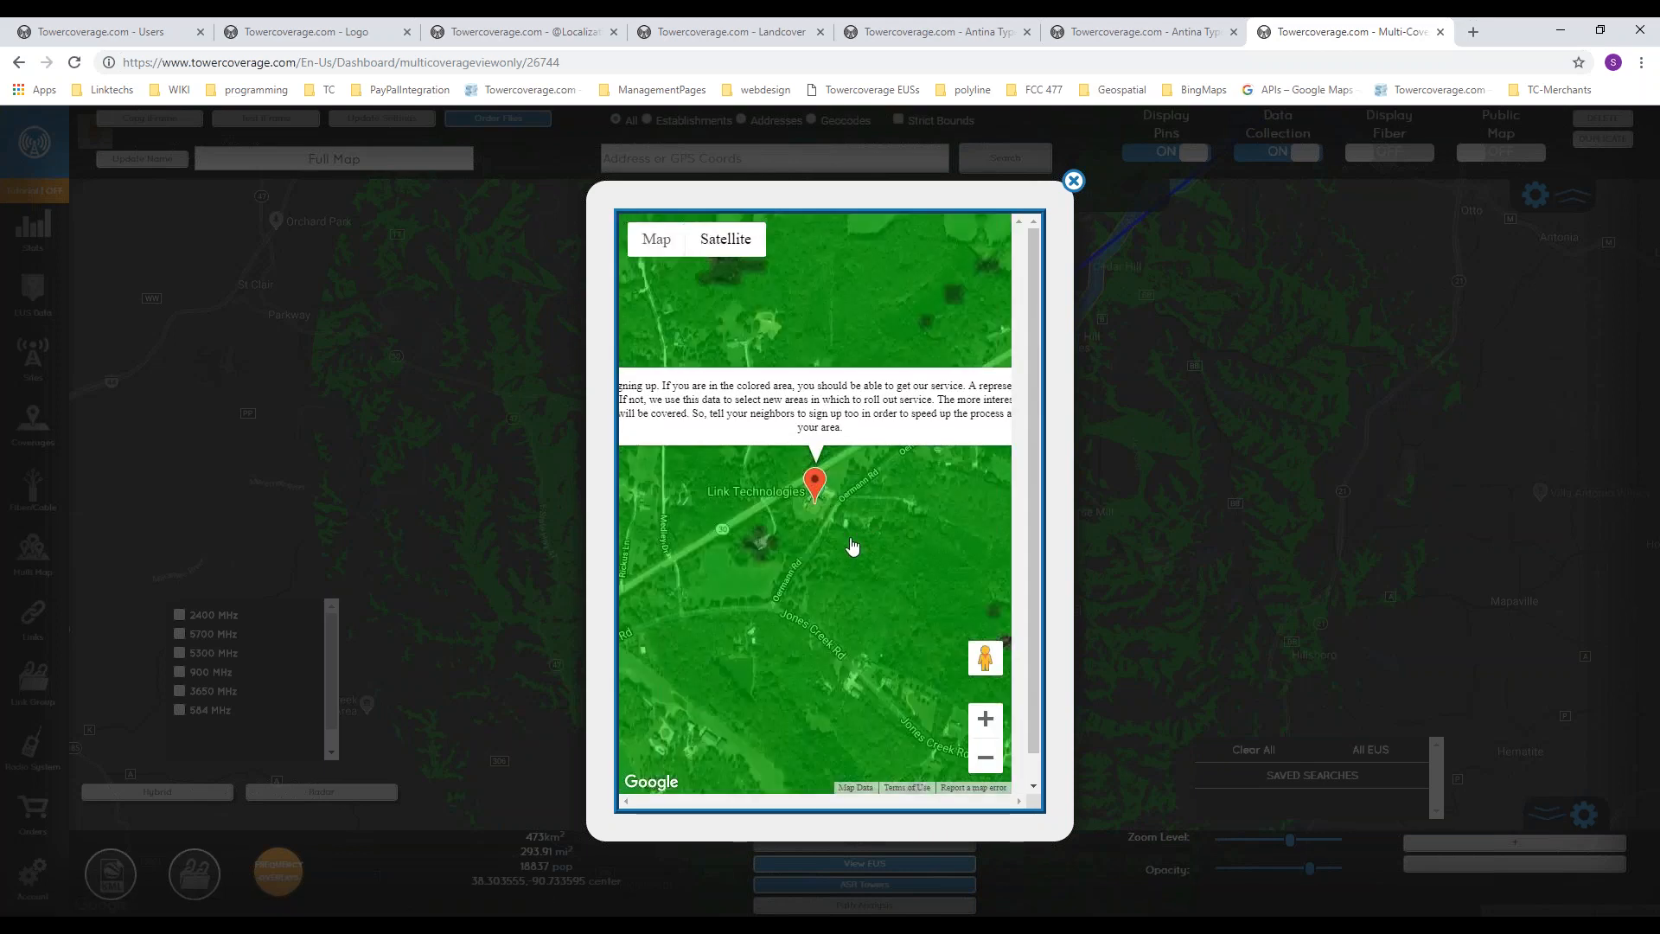
{"action": "scroll", "coordinate": [852, 549], "scroll_direction": "down", "scroll_amount": 3}
{"action": "scroll", "coordinate": [827, 583], "scroll_direction": "down", "scroll_amount": 1}
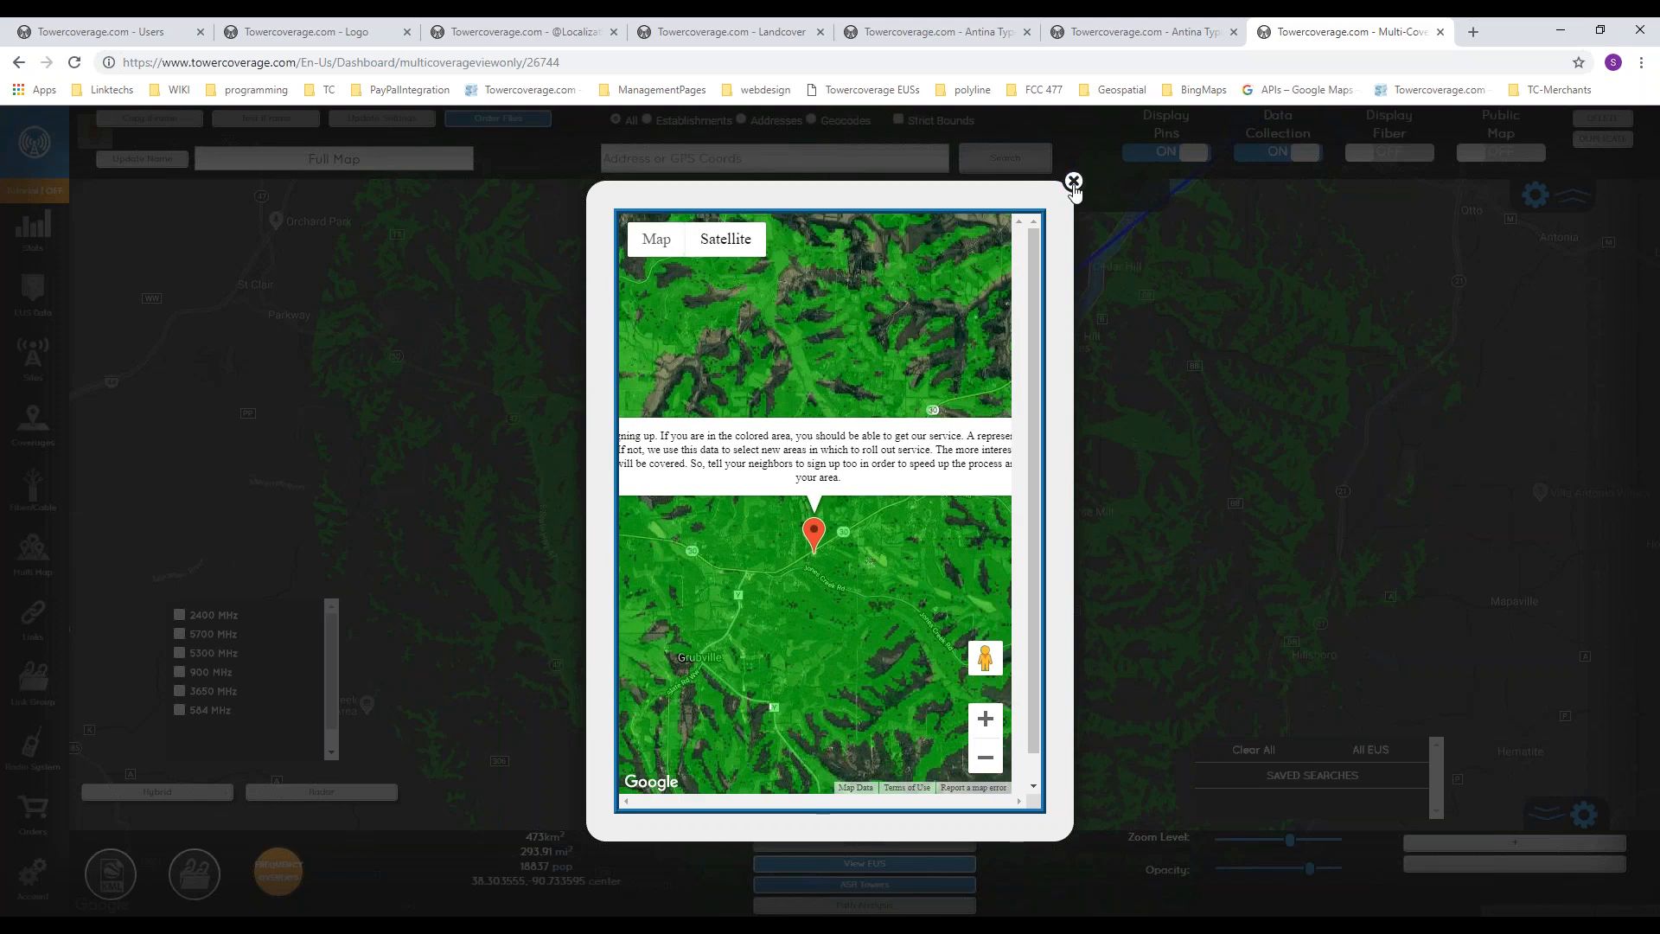
{"action": "left_click", "coordinate": [1074, 182]}
Step: Open the new customer's record from the EUS data list and examine its path analysis, fiber coverage and location on the map
{"action": "left_click", "coordinate": [49, 299]}
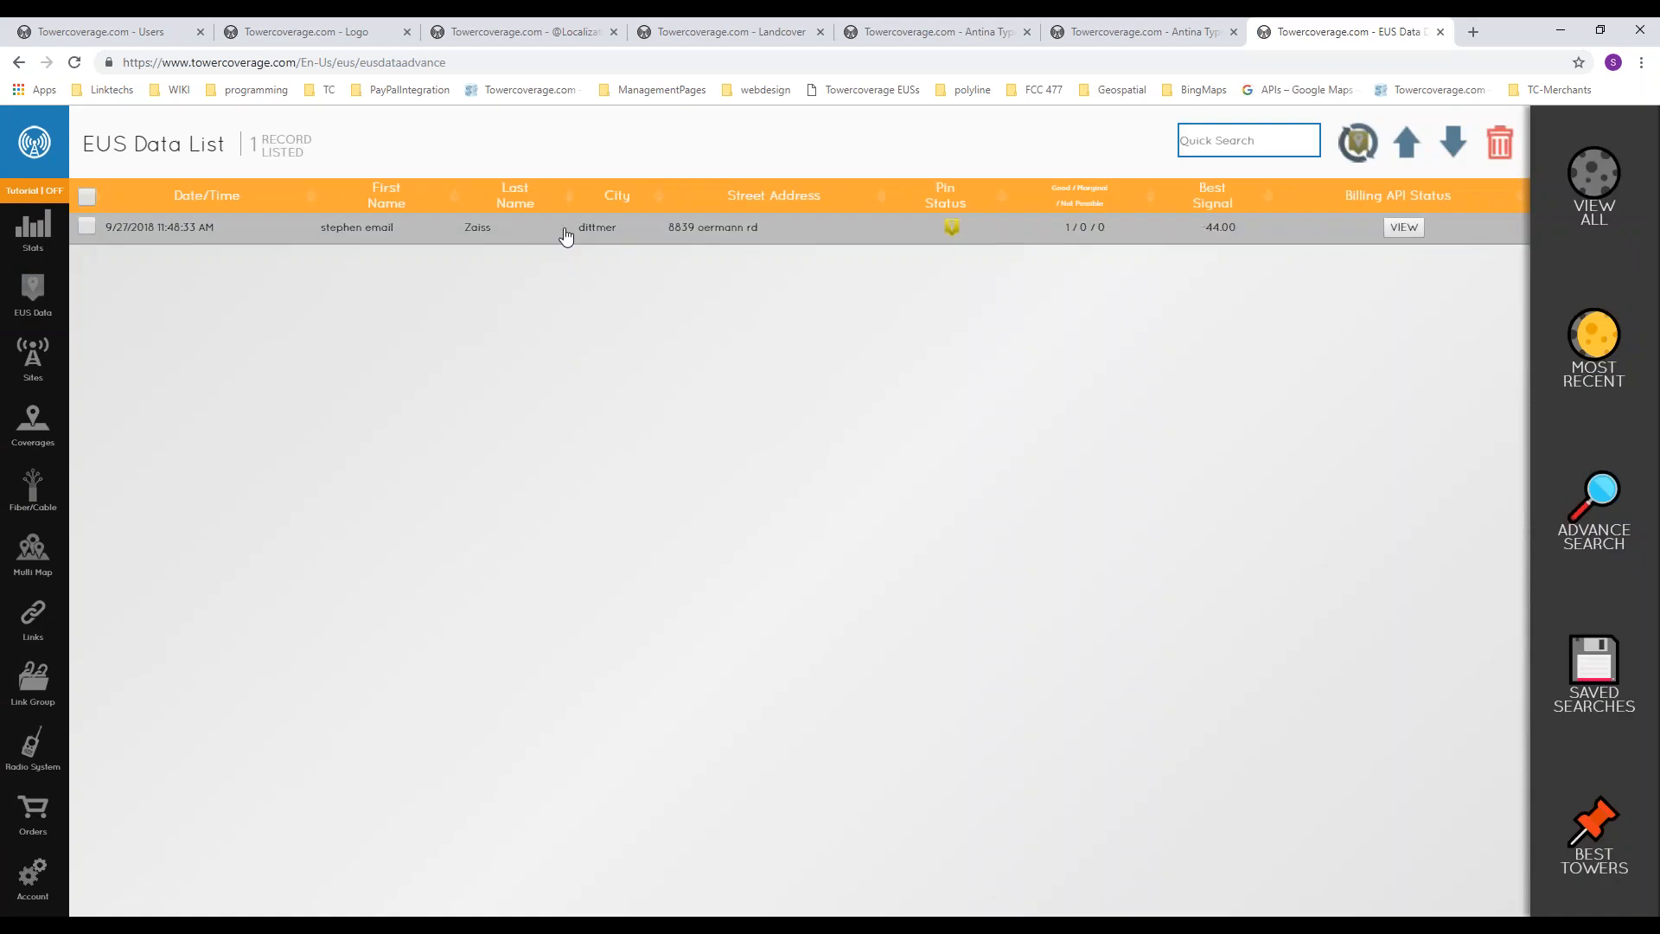
{"action": "left_click", "coordinate": [760, 226]}
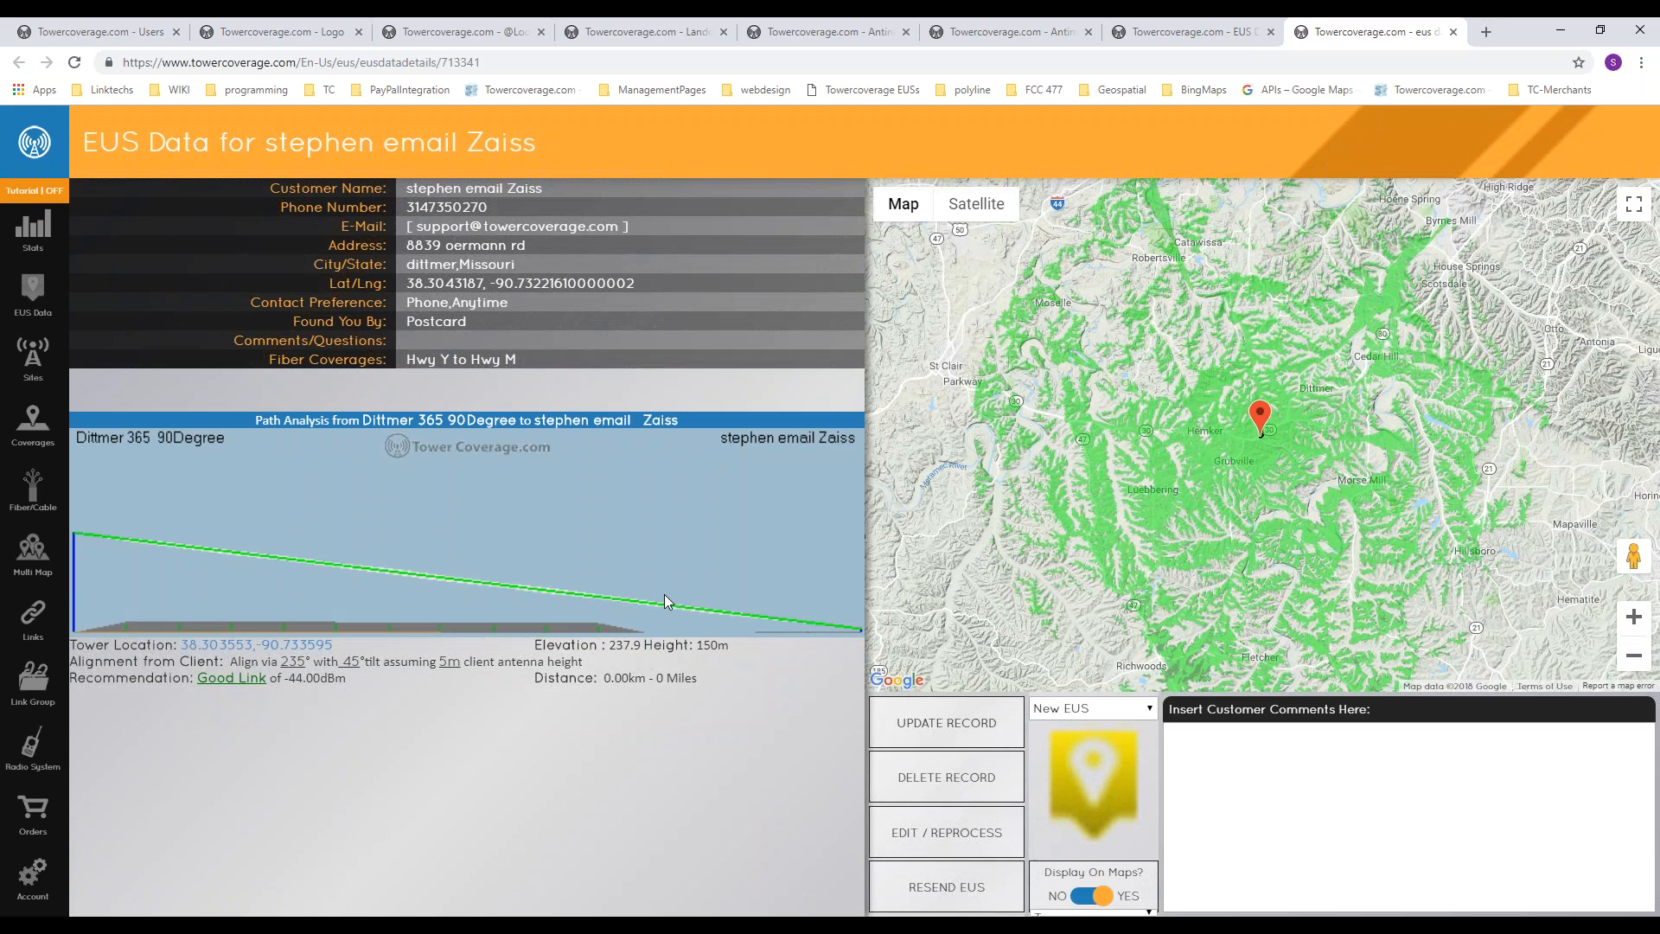
{"action": "scroll", "coordinate": [1314, 428], "scroll_direction": "up", "scroll_amount": 2}
{"action": "scroll", "coordinate": [1159, 470], "scroll_direction": "up", "scroll_amount": 2}
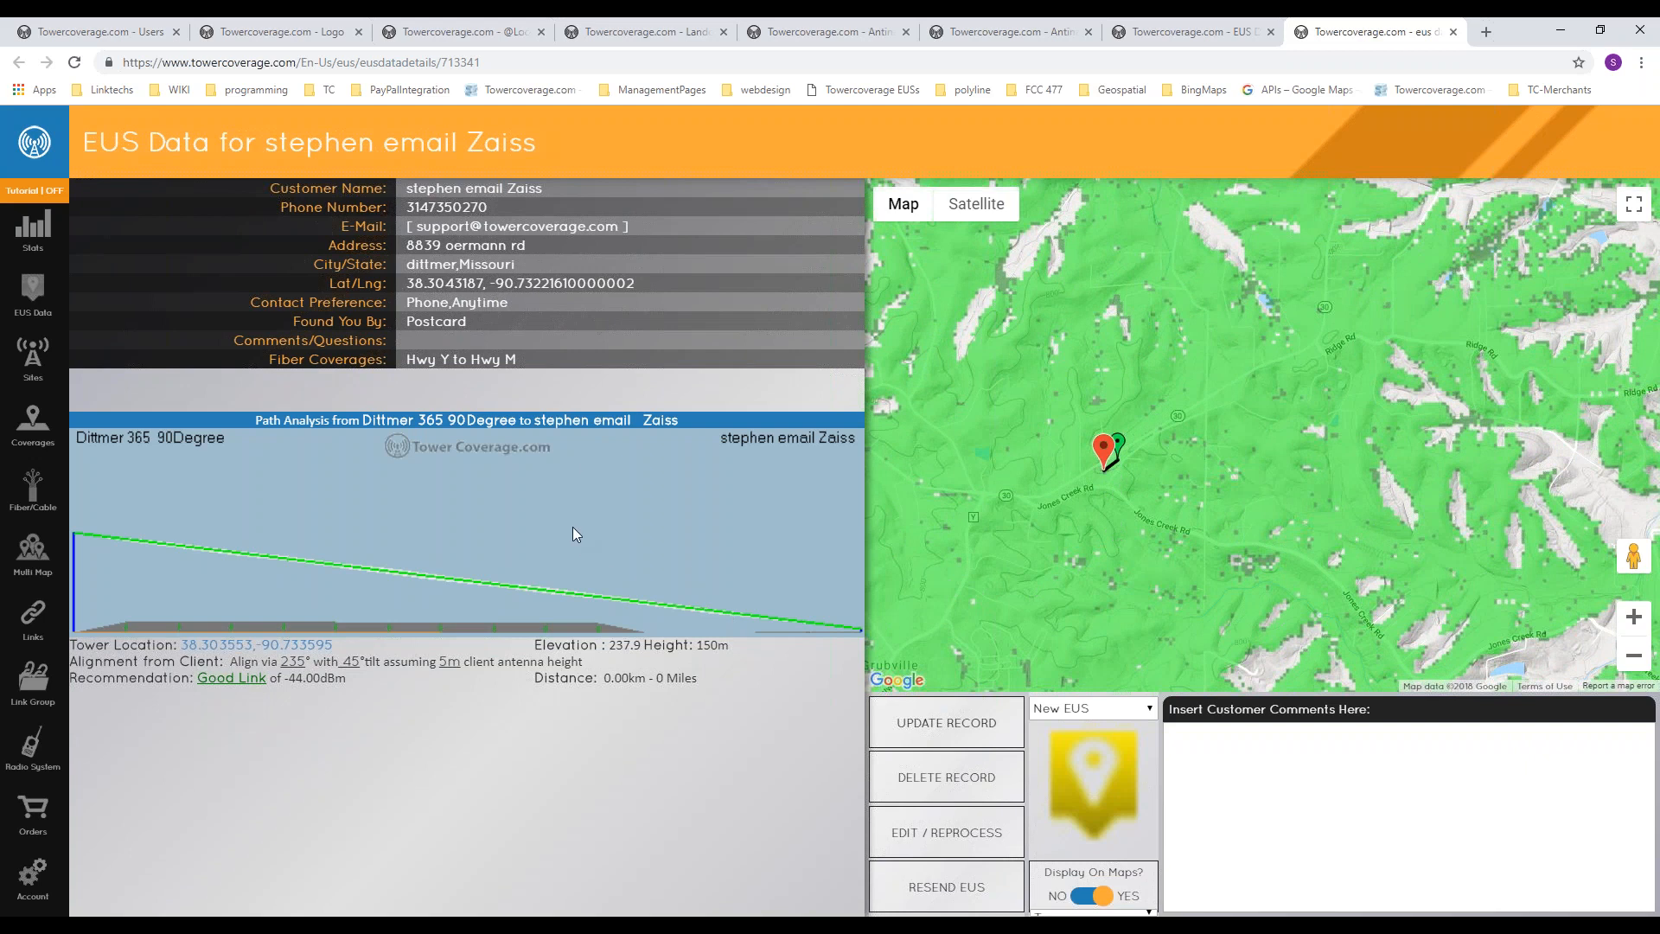
{"action": "scroll", "coordinate": [1149, 498], "scroll_direction": "up", "scroll_amount": 1}
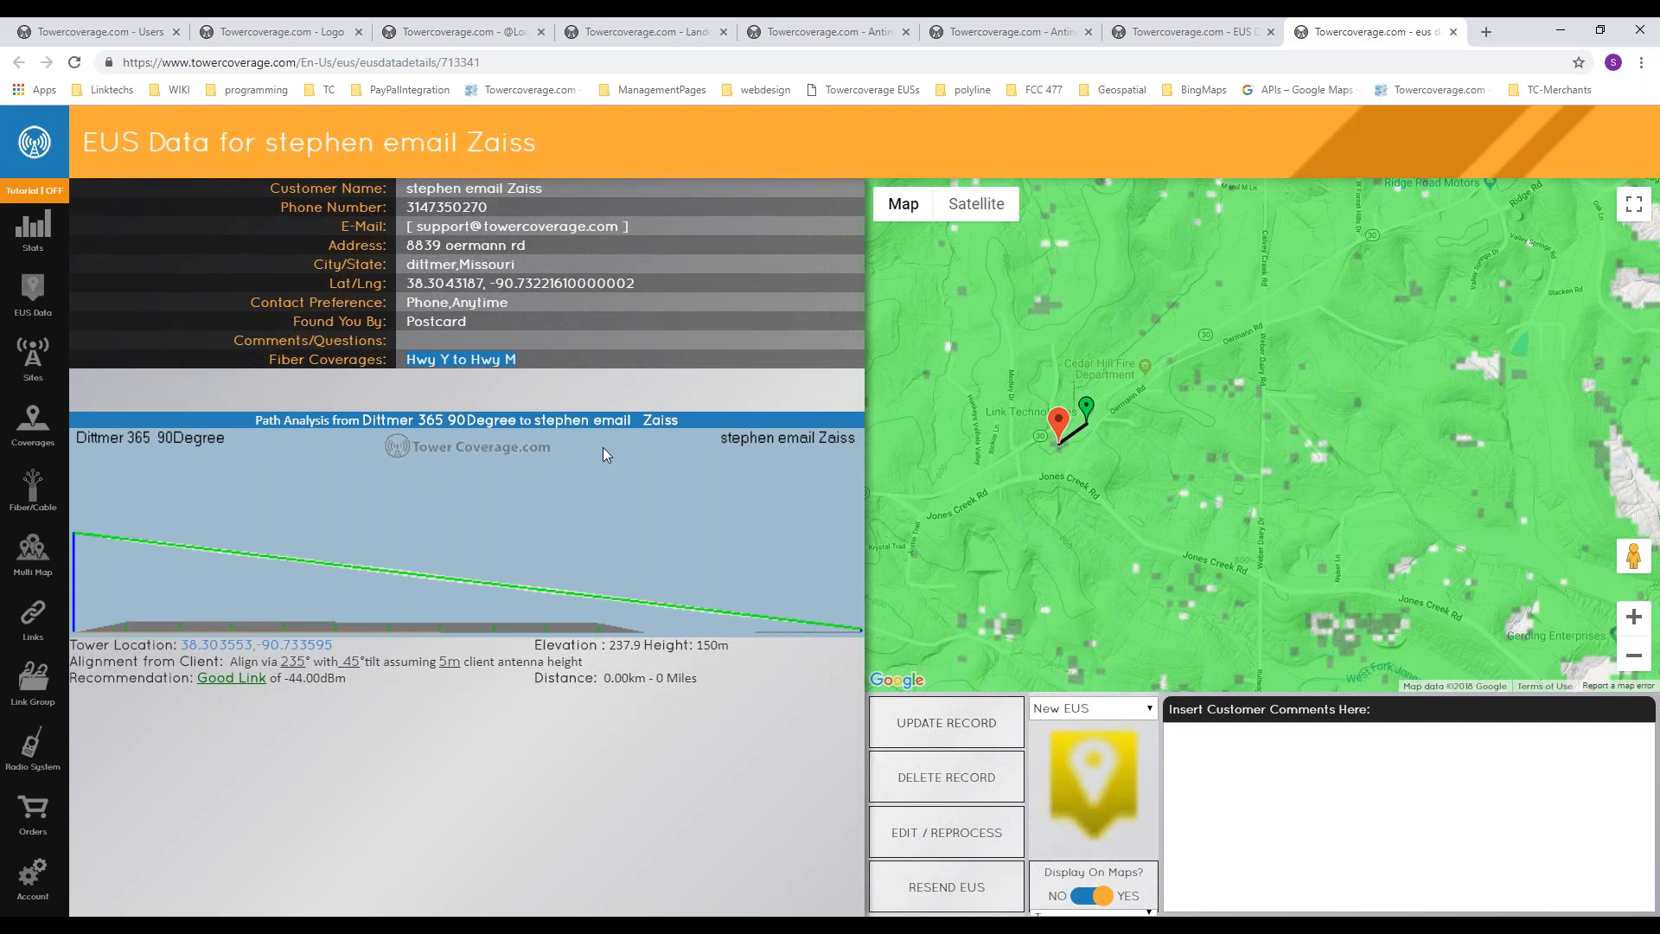
{"action": "left_click_drag", "start_coordinate": [1149, 512], "coordinate": [1300, 486]}
{"action": "scroll", "coordinate": [1299, 486], "scroll_direction": "down", "scroll_amount": 1}
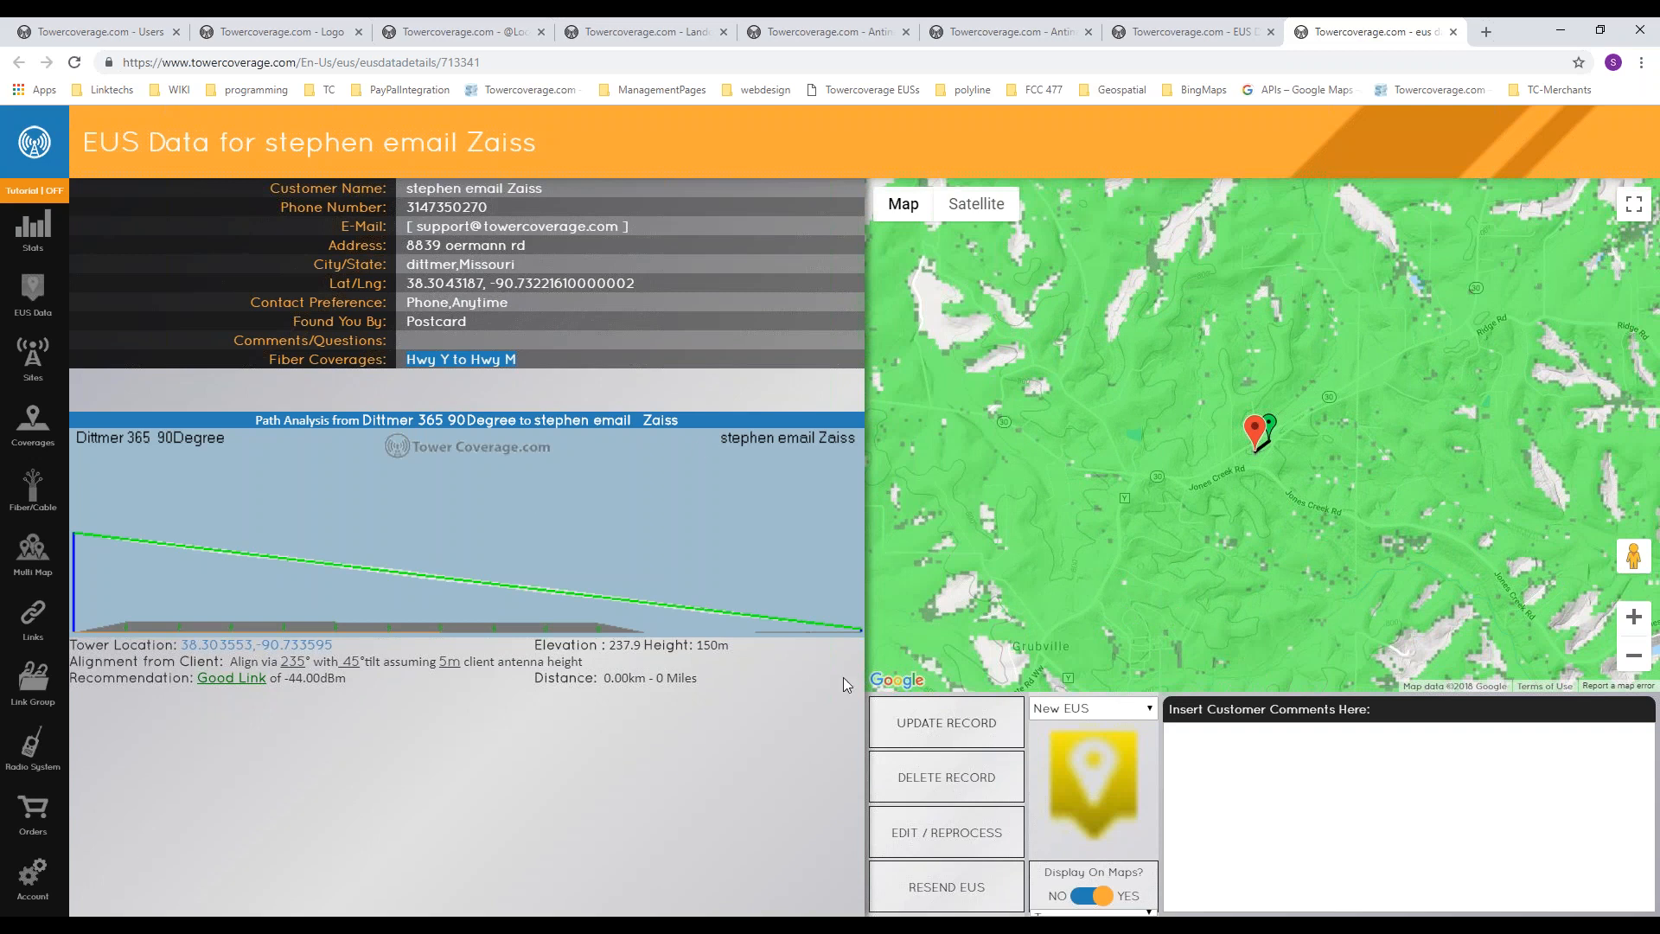
Step: Set the EUS record's status to Serviceable
{"action": "left_click", "coordinate": [1115, 713]}
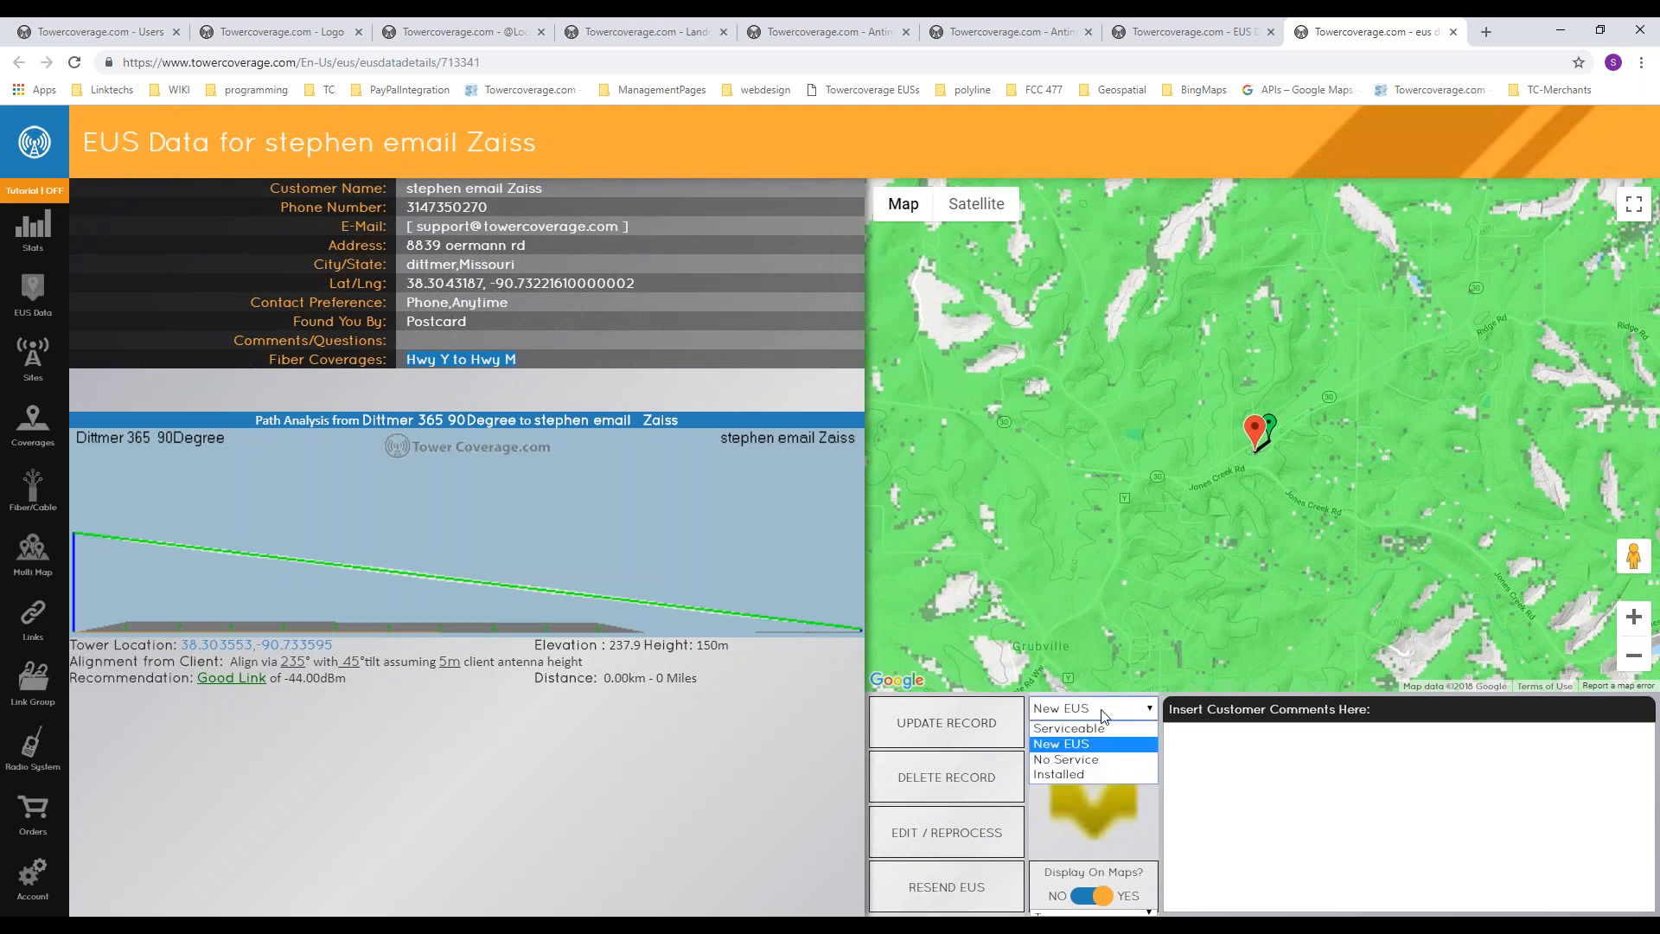
{"action": "left_click", "coordinate": [1072, 730]}
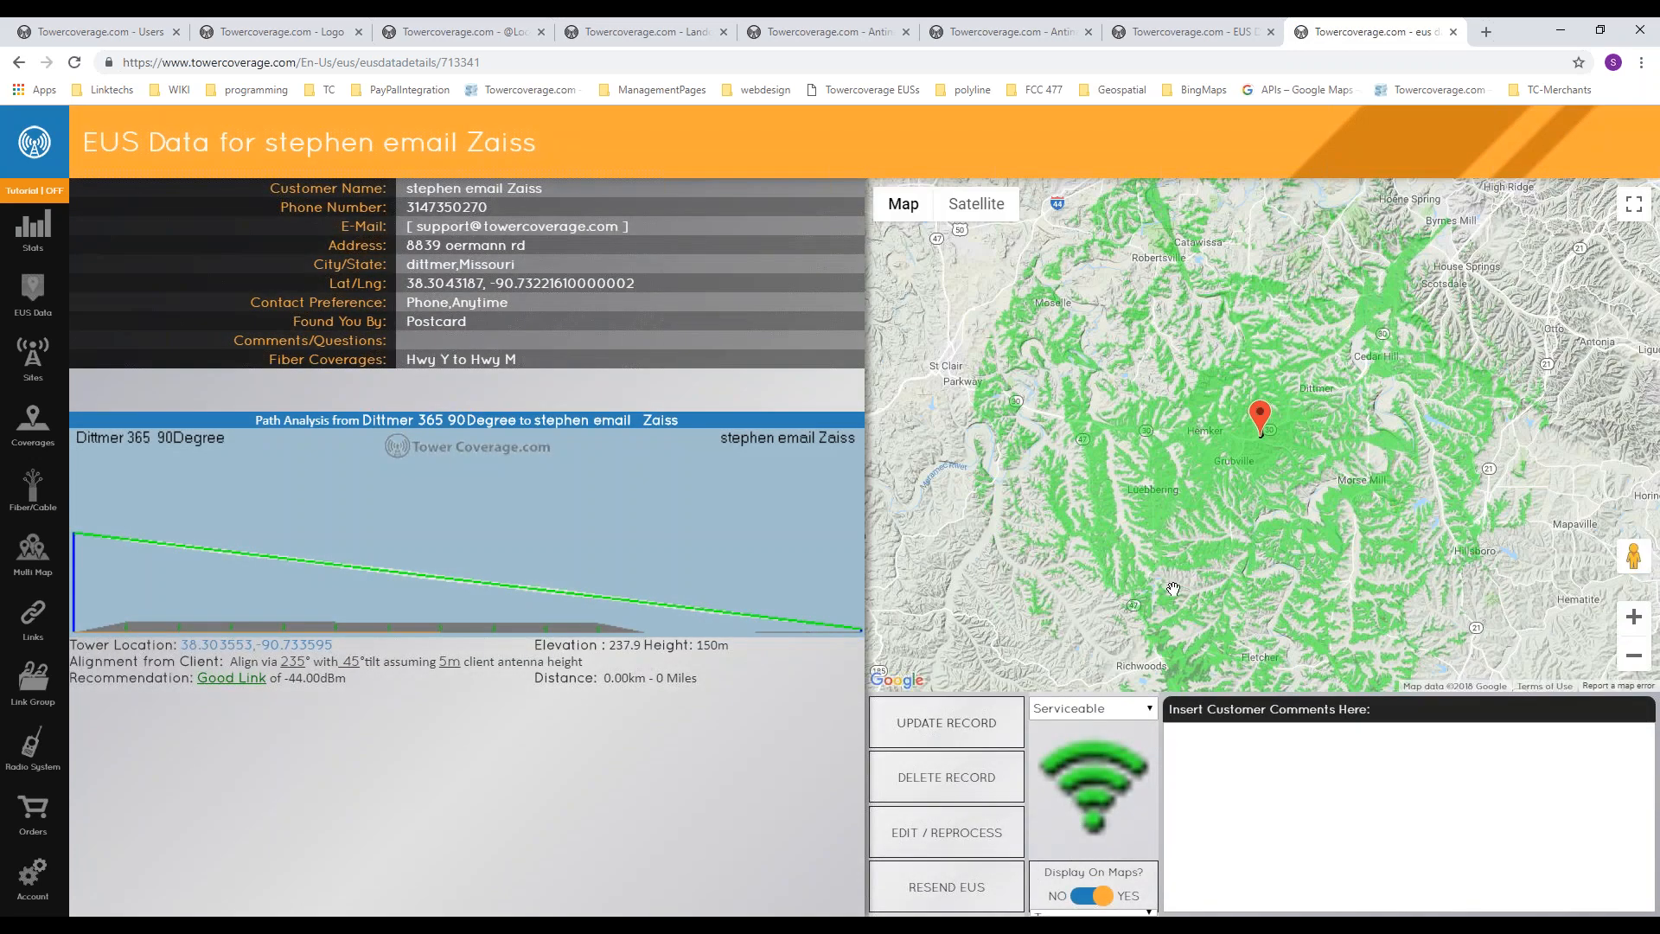
Step: Open the Full Map multi map and display all EUS records on it
{"action": "left_click", "coordinate": [33, 553]}
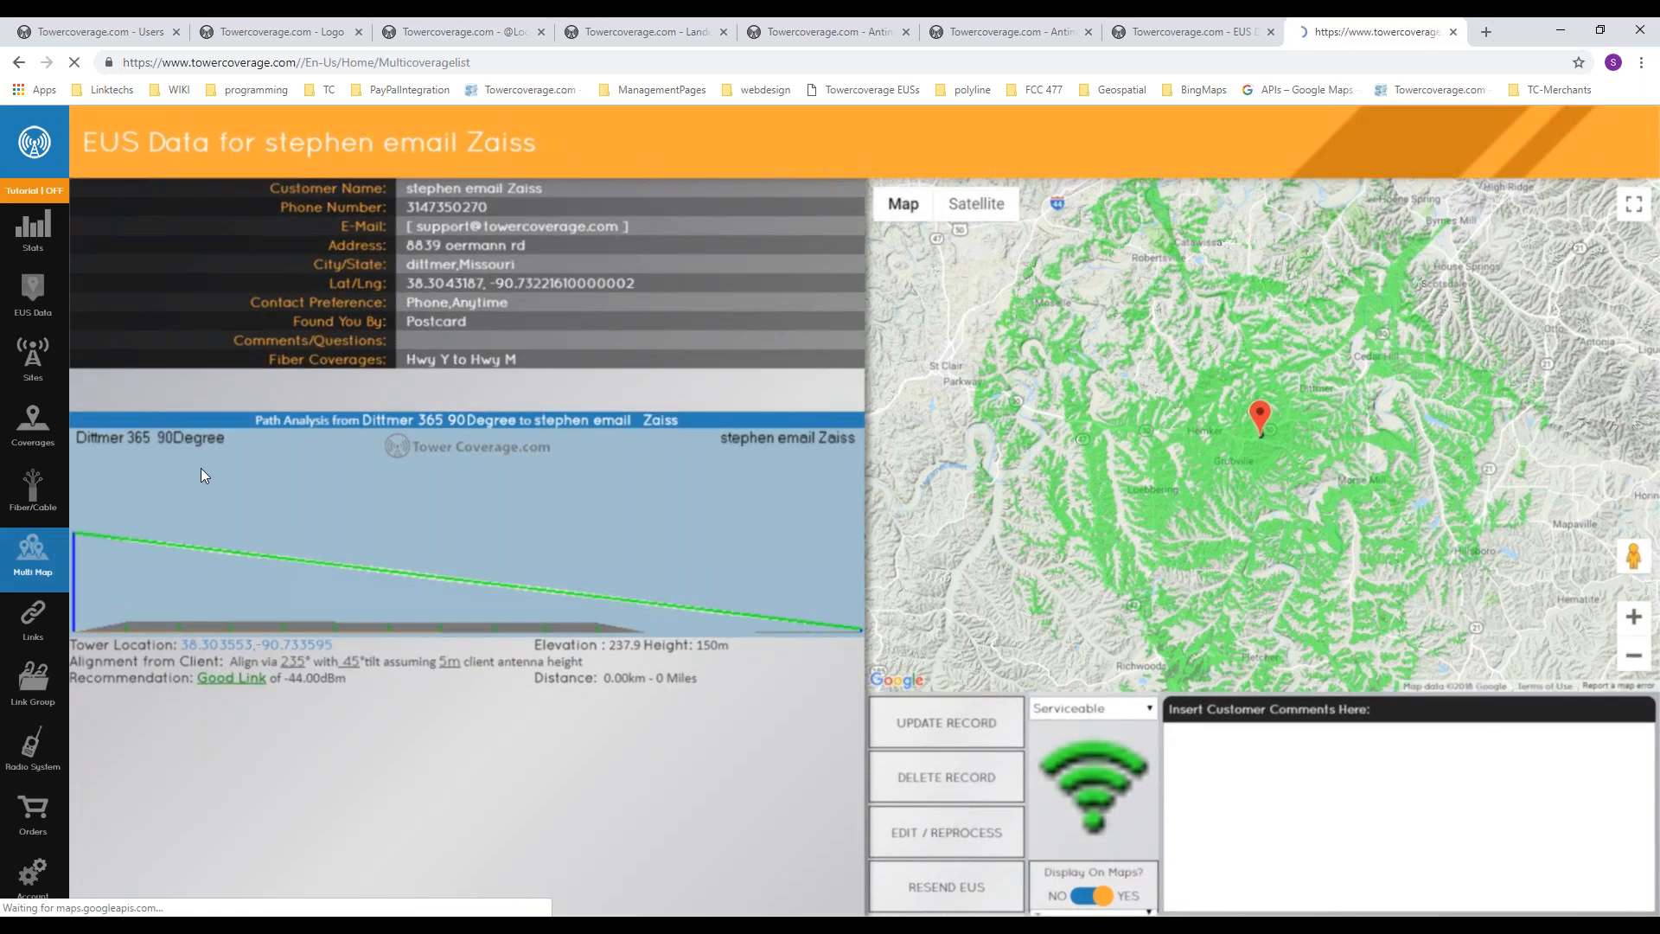
{"action": "left_click", "coordinate": [302, 260]}
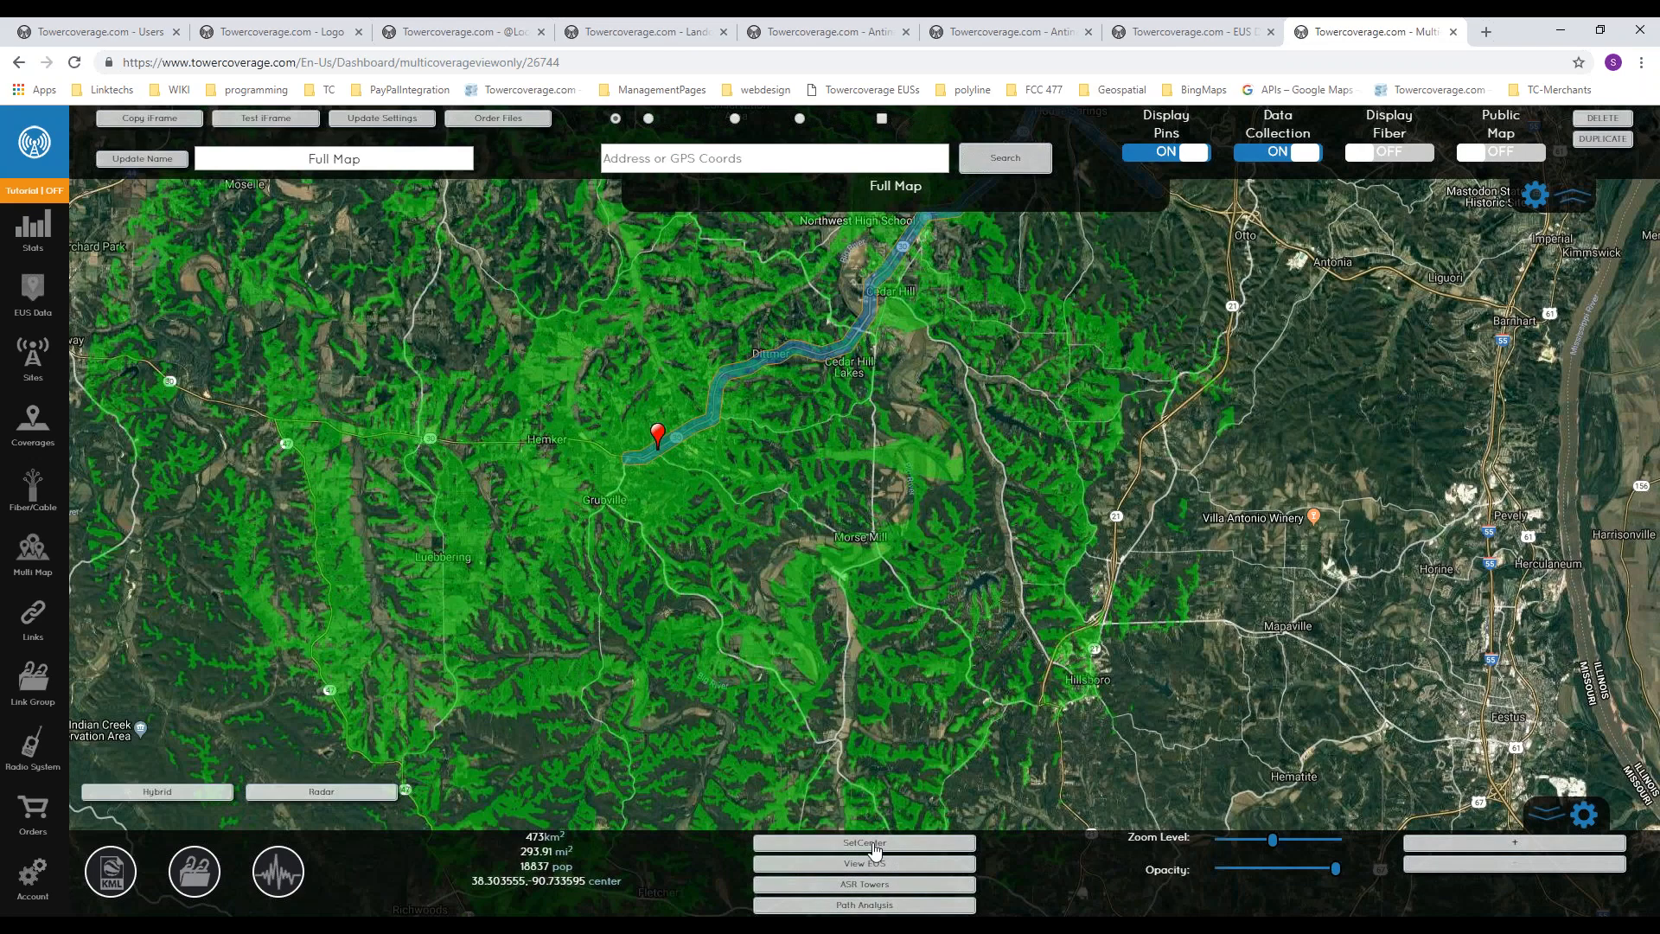
{"action": "left_click", "coordinate": [869, 863]}
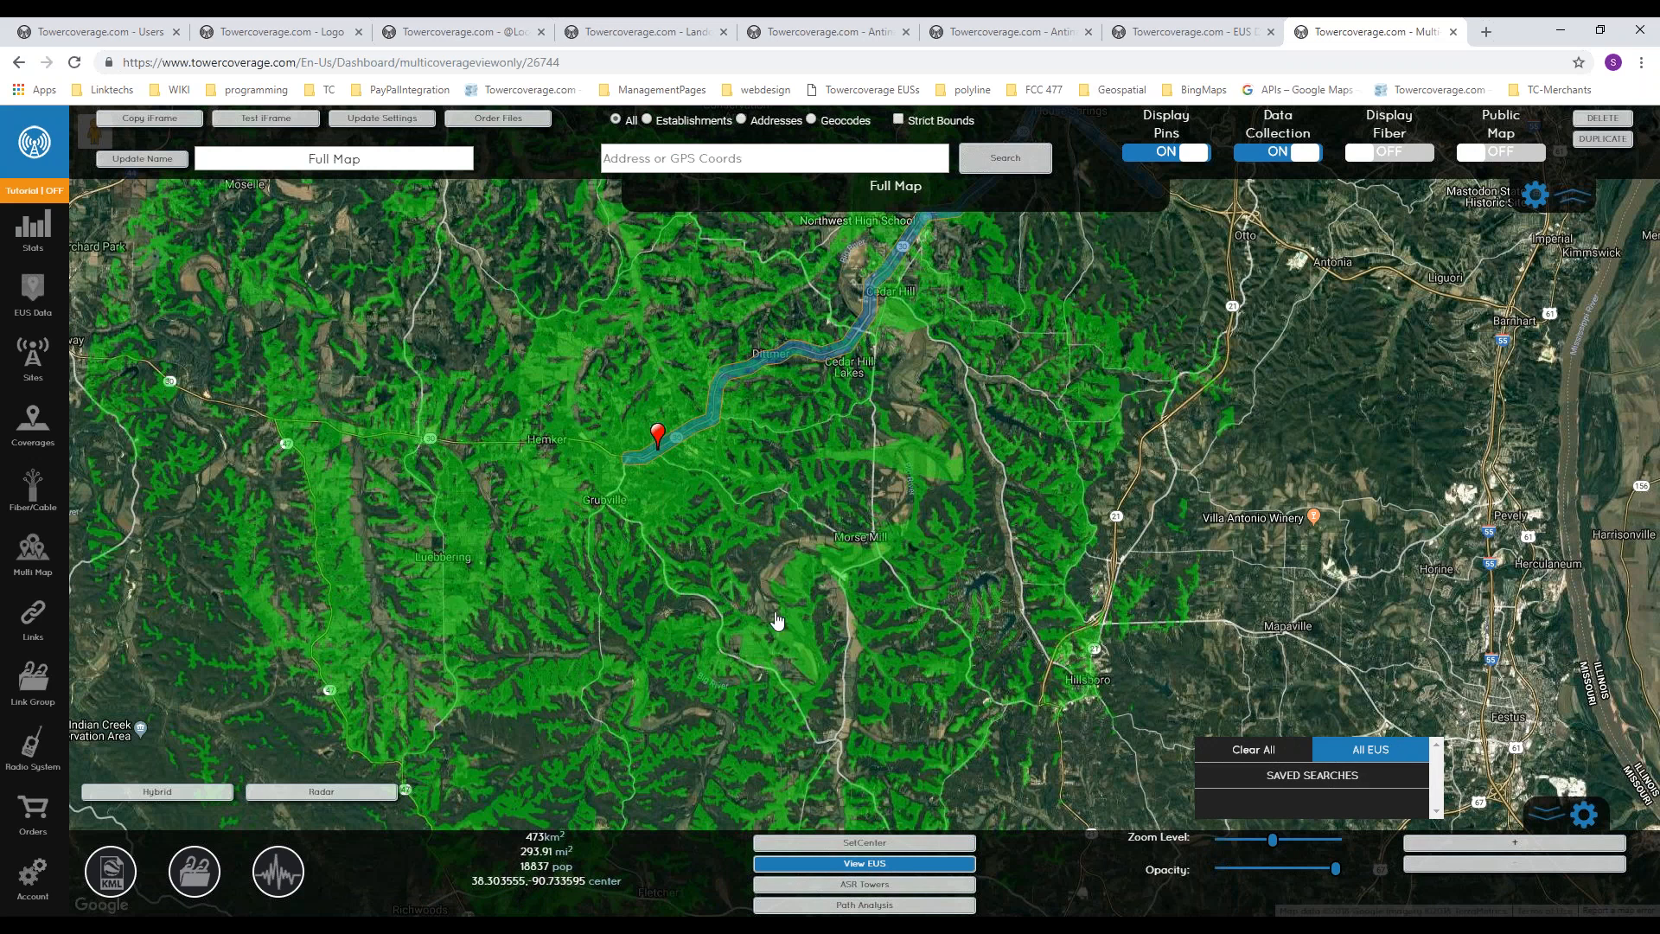
Step: Examine the customer's EUS marker within the wireless and fiber coverage, viewing its summary details and closing them
{"action": "left_click_drag", "start_coordinate": [692, 605], "coordinate": [854, 611]}
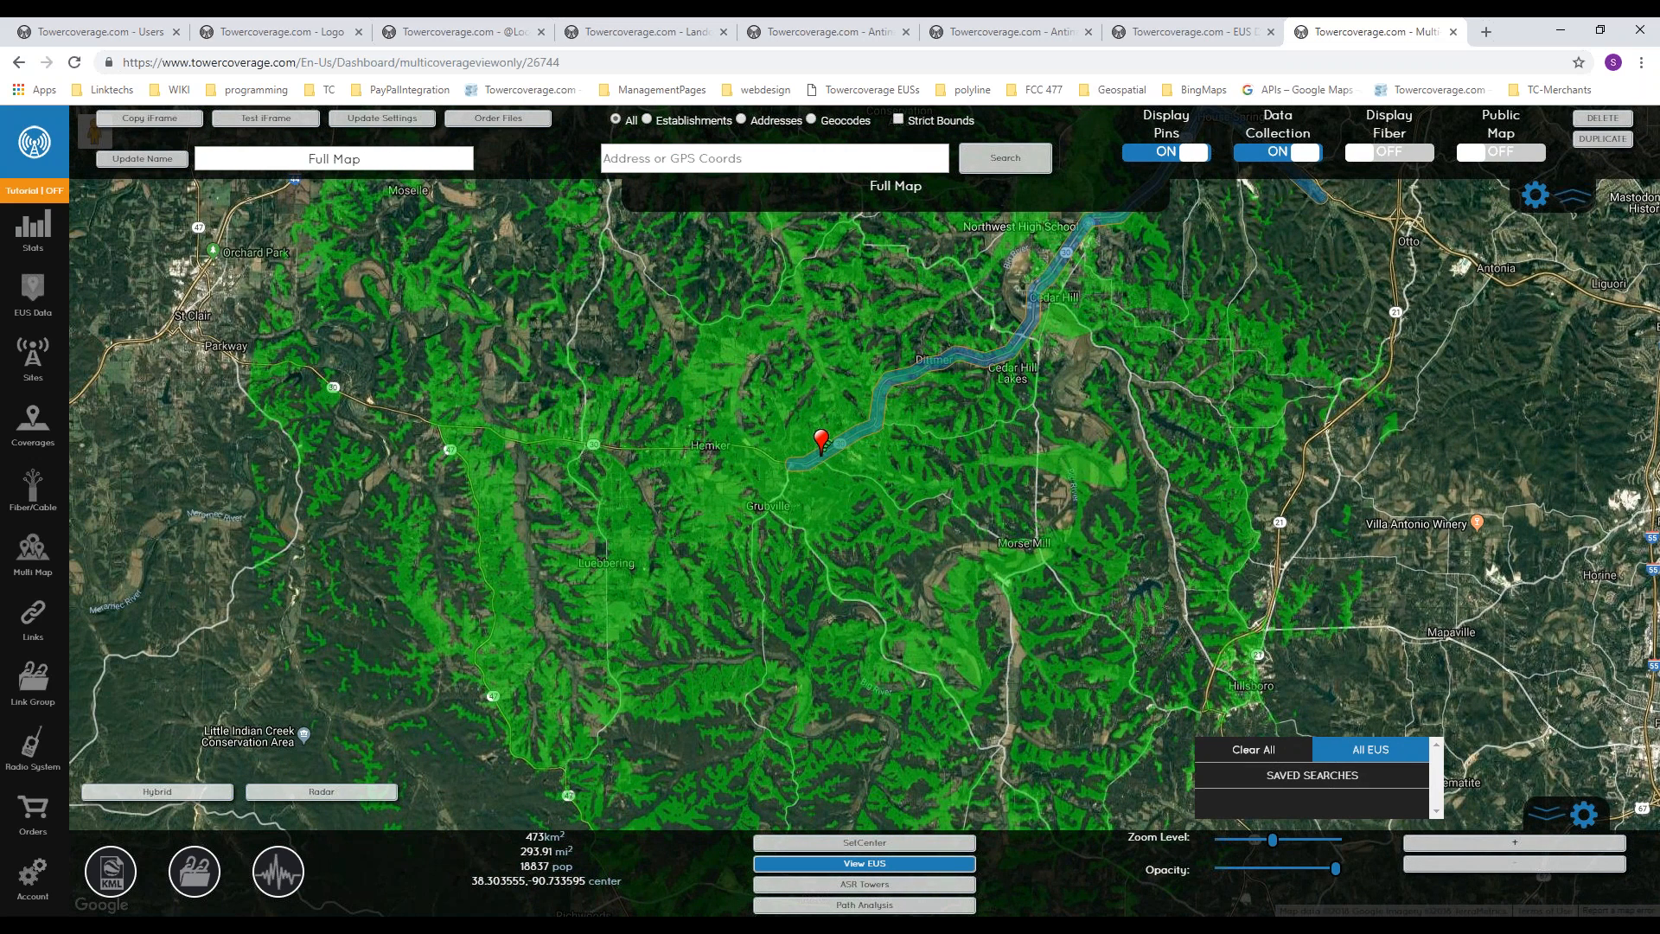
{"action": "scroll", "coordinate": [921, 497], "scroll_direction": "down", "scroll_amount": 1}
{"action": "scroll", "coordinate": [959, 501], "scroll_direction": "down", "scroll_amount": 1}
{"action": "scroll", "coordinate": [917, 554], "scroll_direction": "up", "scroll_amount": 2}
{"action": "scroll", "coordinate": [910, 567], "scroll_direction": "up", "scroll_amount": 4}
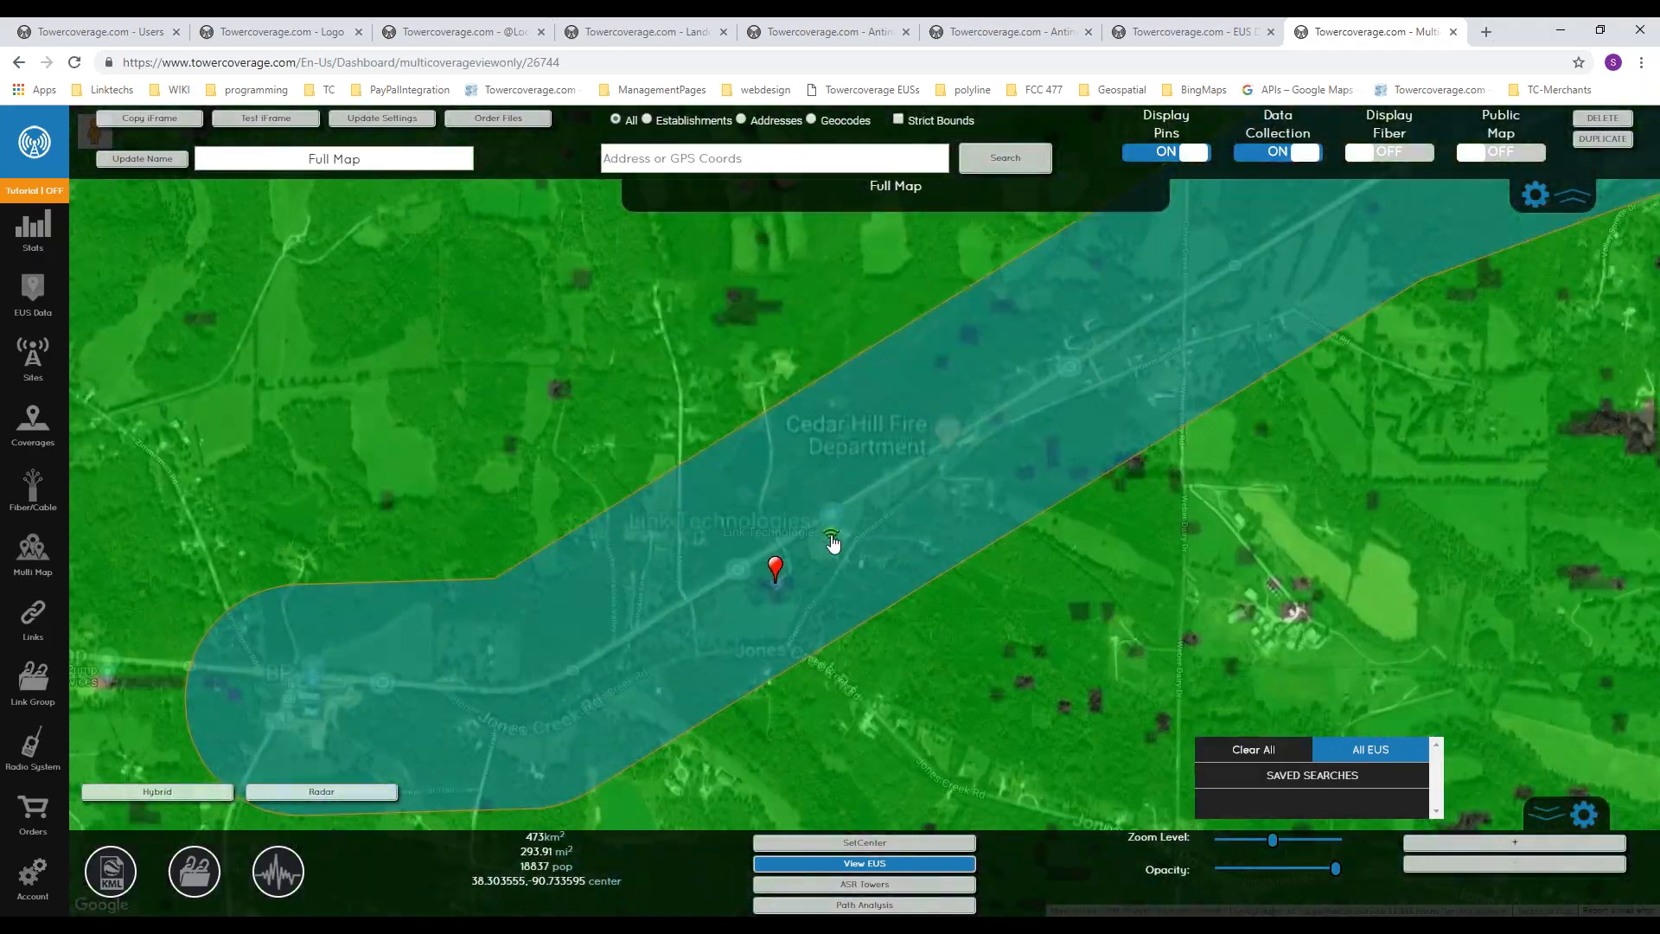
{"action": "left_click", "coordinate": [832, 541]}
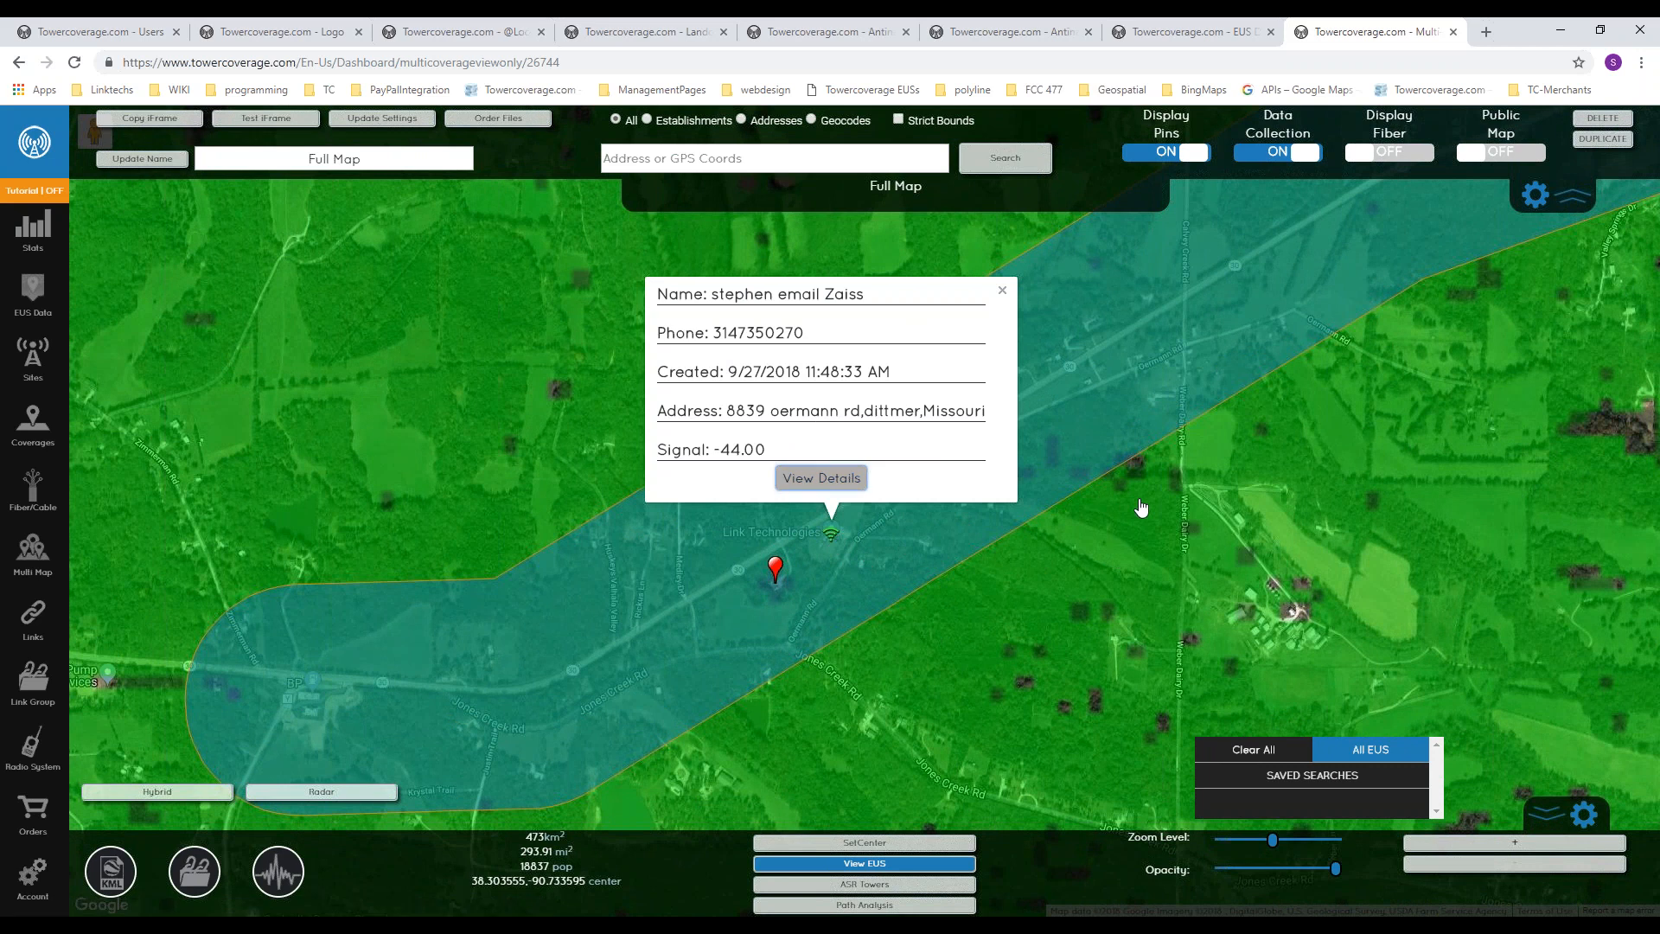
{"action": "left_click", "coordinate": [1002, 290]}
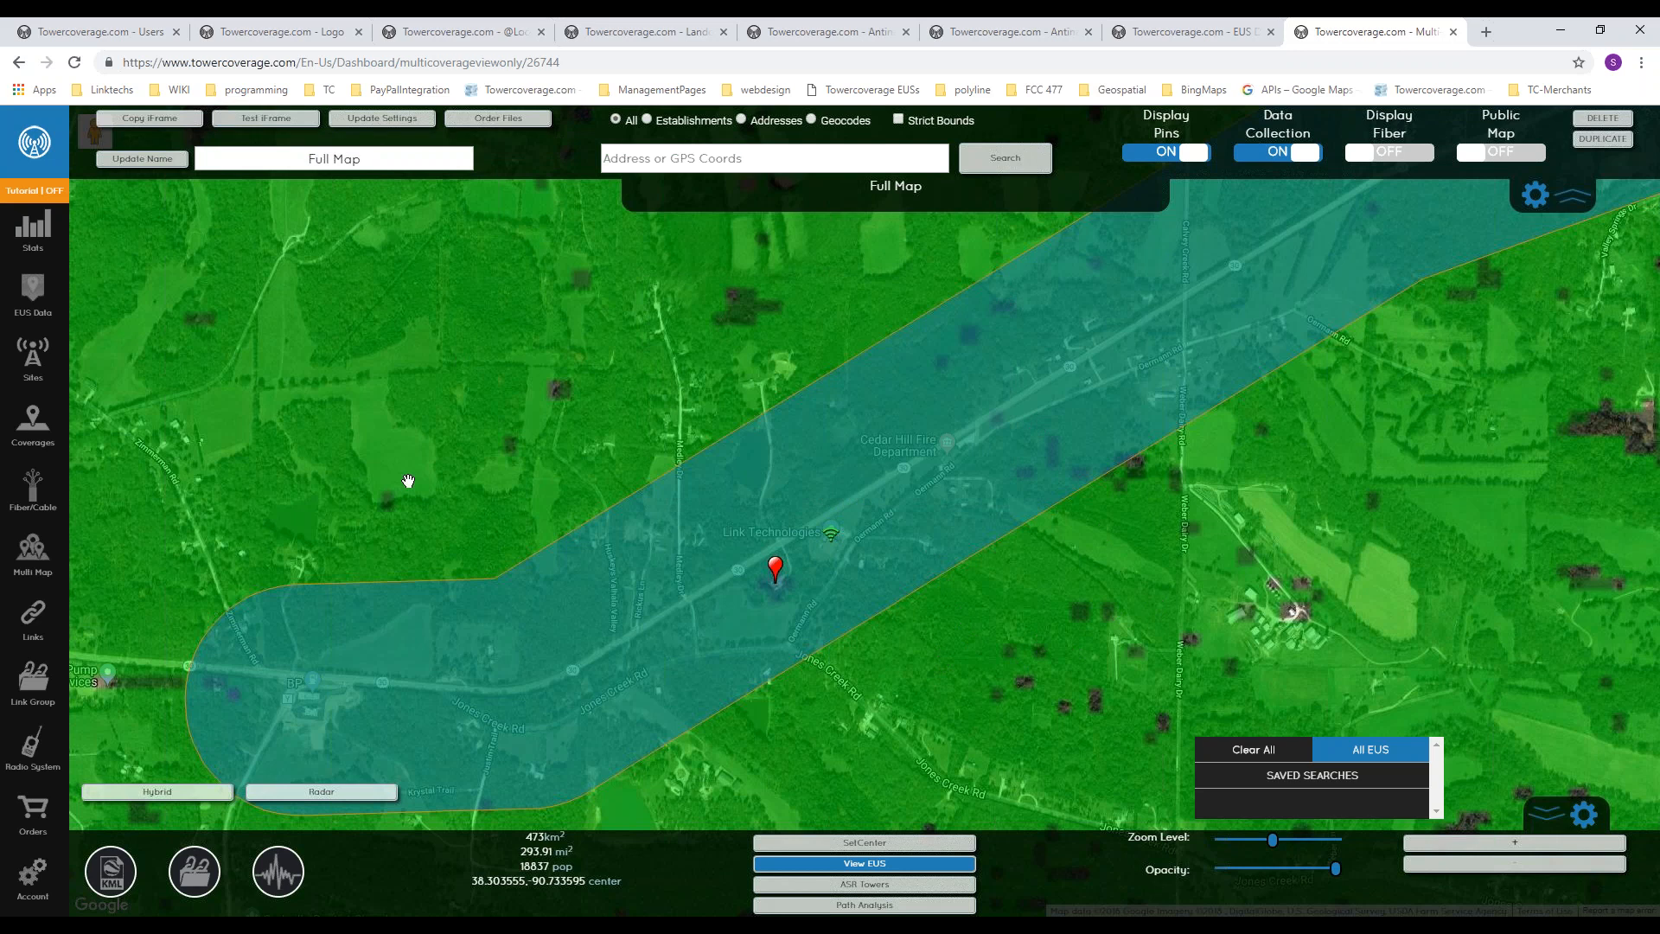
{"action": "key", "text": "XF86AudioLowerVolume"}
{"action": "scroll", "coordinate": [897, 444], "scroll_direction": "down", "scroll_amount": 1}
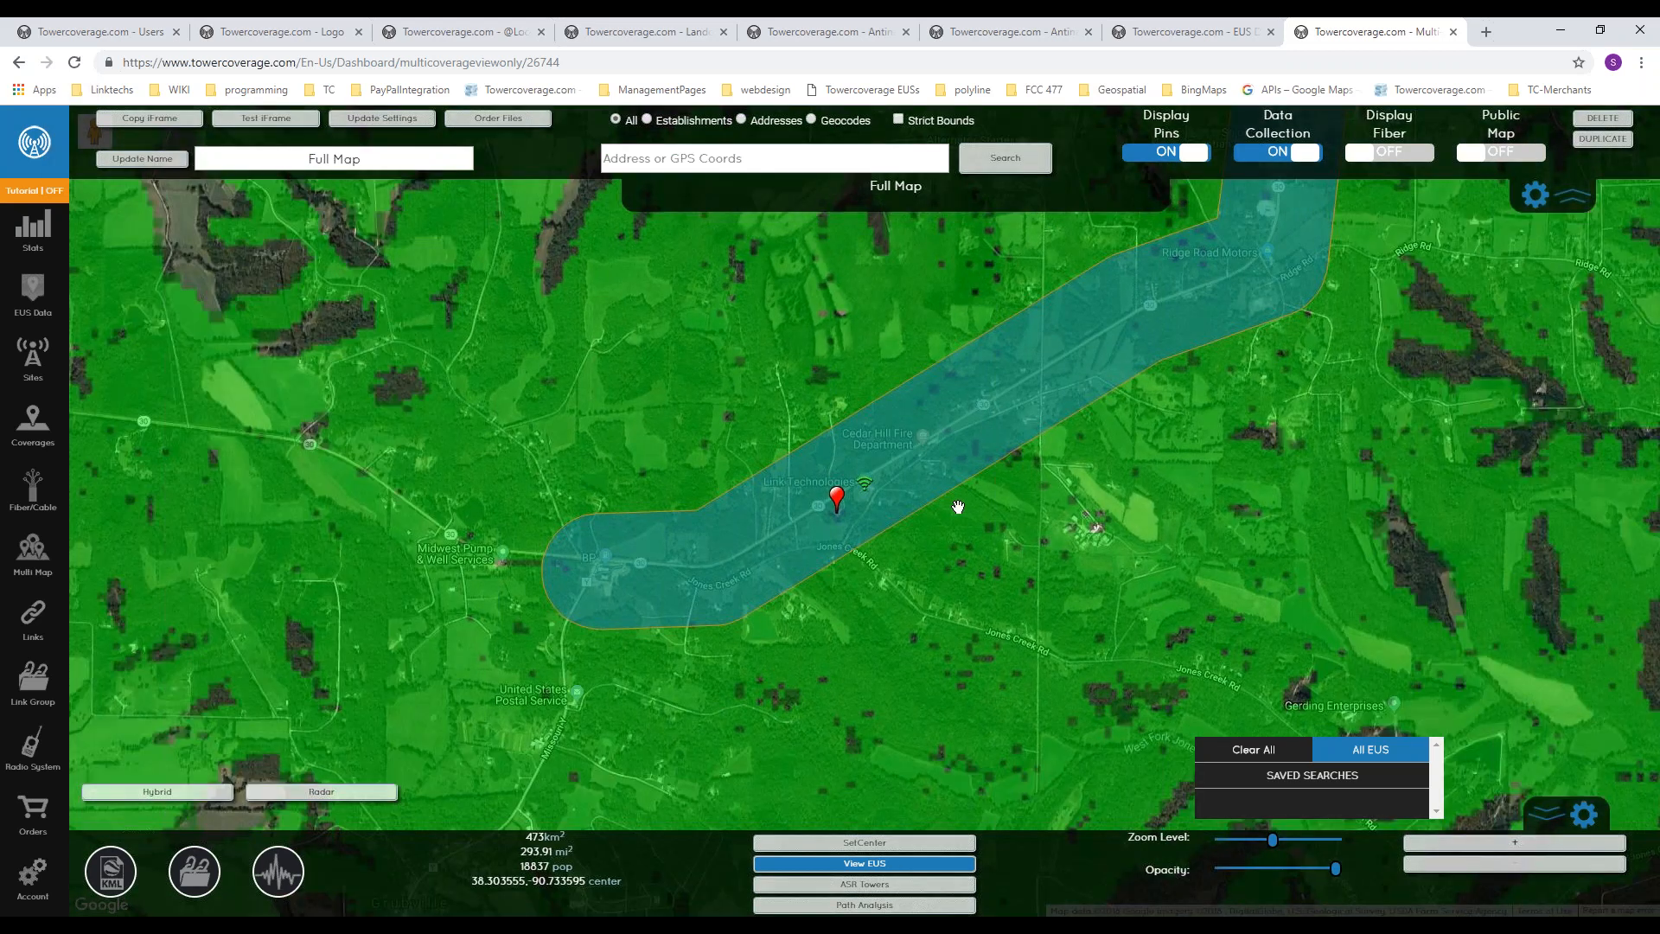
{"action": "left_click_drag", "start_coordinate": [917, 570], "coordinate": [884, 555]}
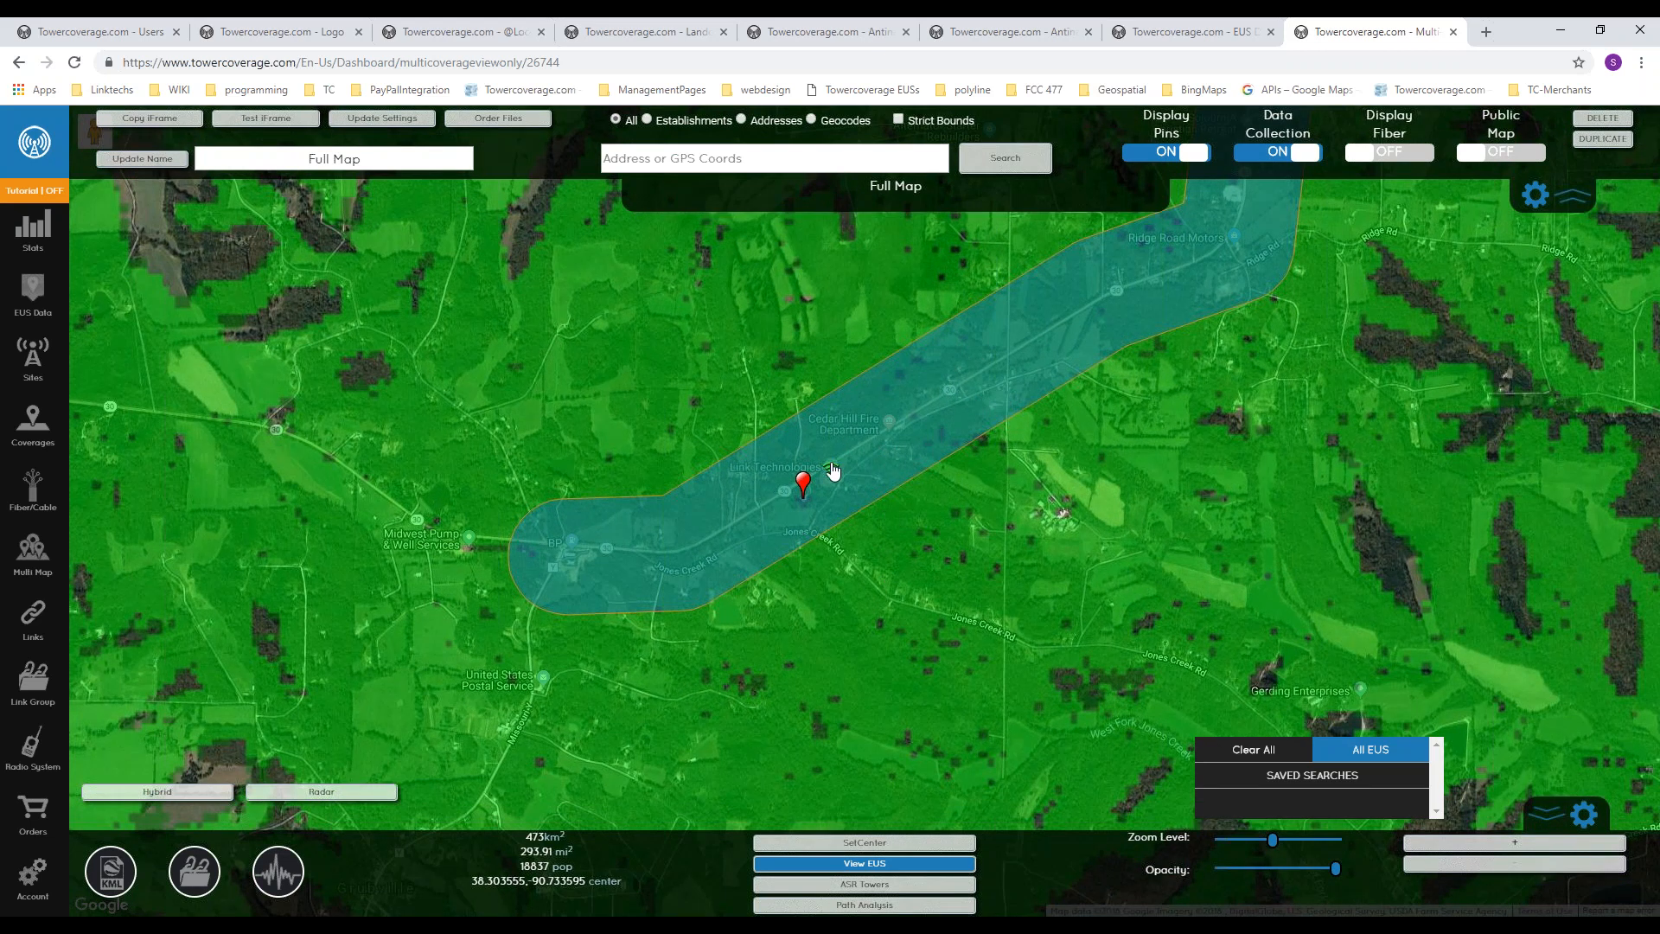
Step: From the EUS data list, run and save an advanced search named "service" for Serviceable records, with duplicates shown
{"action": "left_click", "coordinate": [32, 294]}
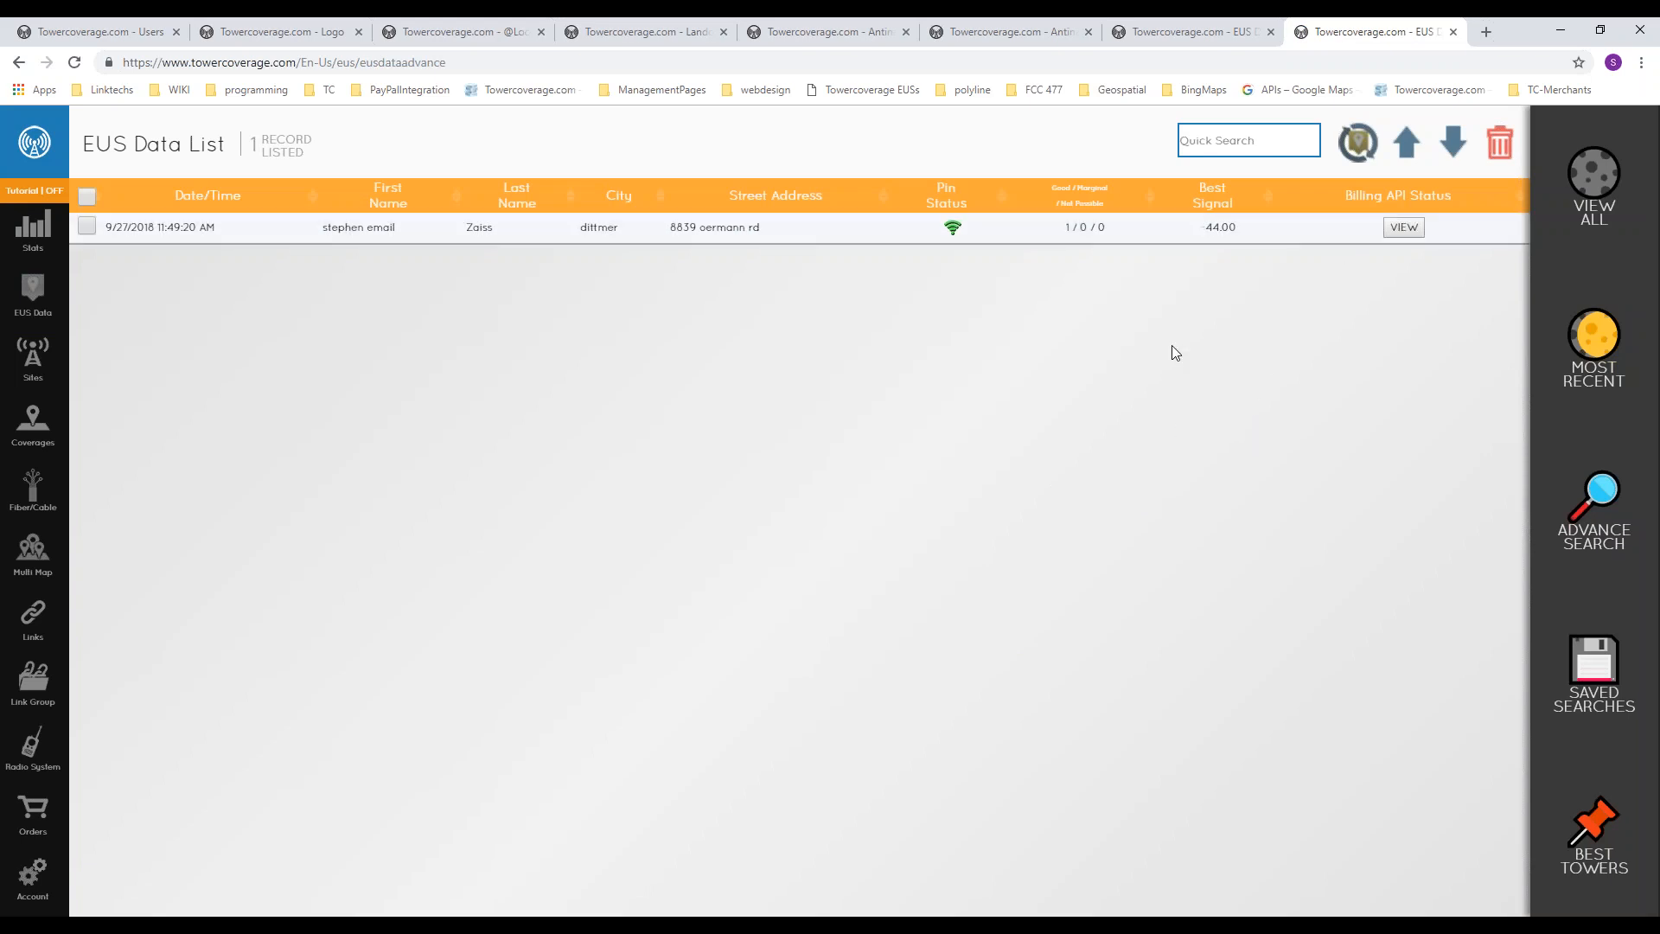
{"action": "left_click", "coordinate": [1232, 141]}
{"action": "left_click", "coordinate": [1634, 528]}
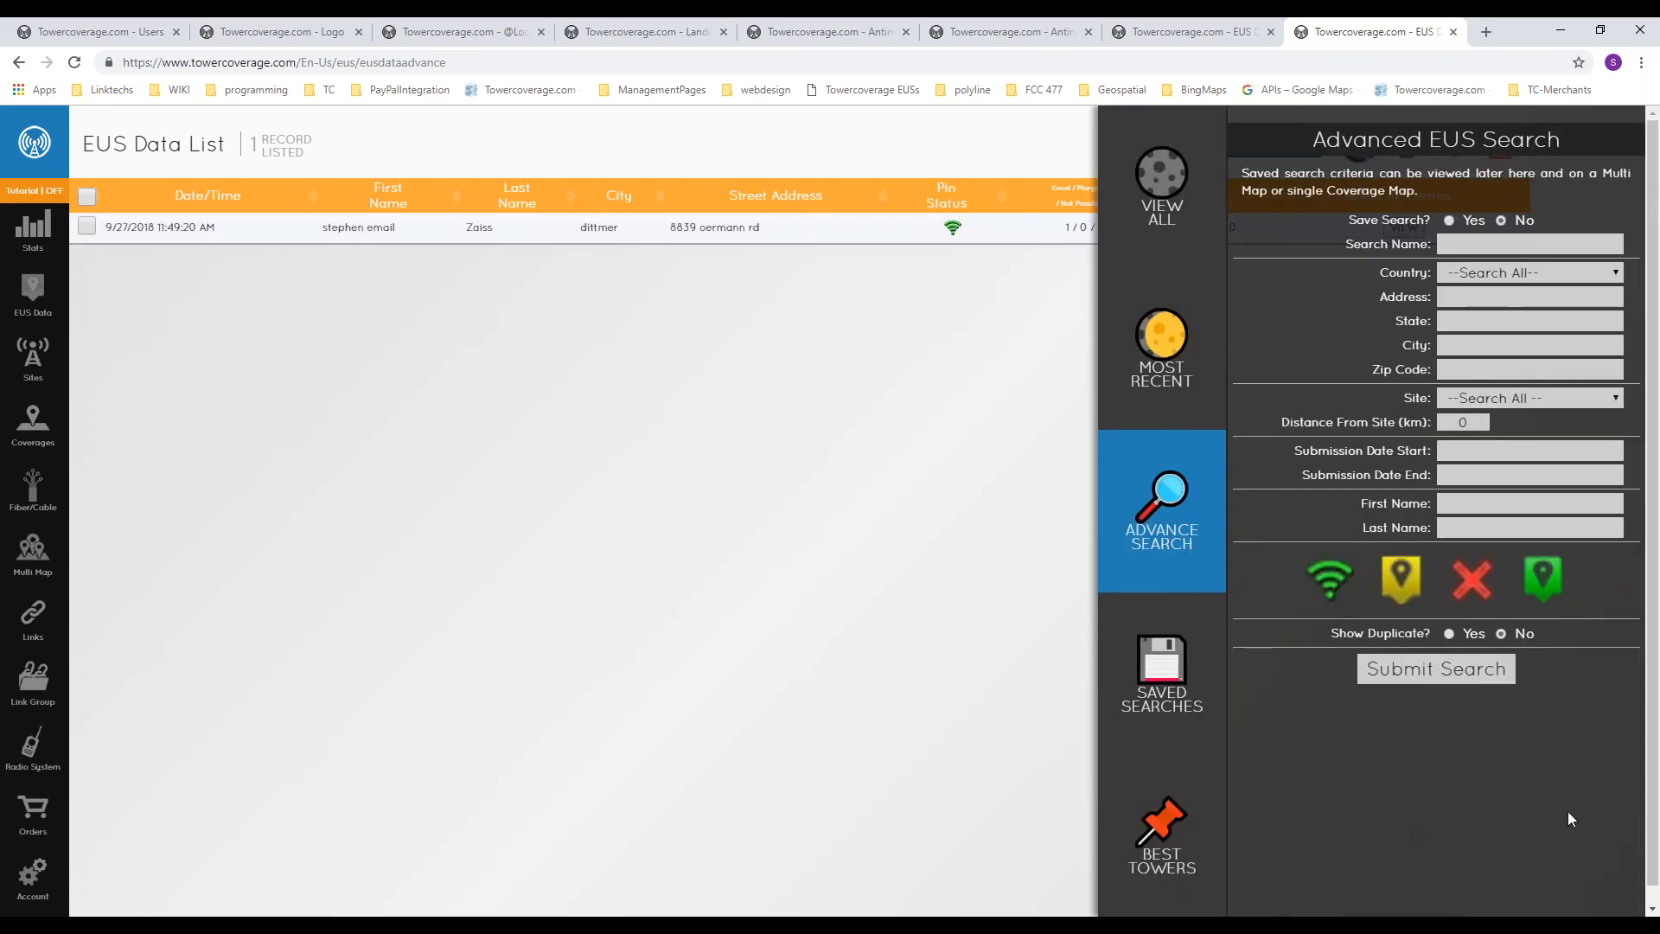
{"action": "left_click", "coordinate": [1450, 220]}
{"action": "left_click", "coordinate": [1467, 243]}
{"action": "type", "text": "service"}
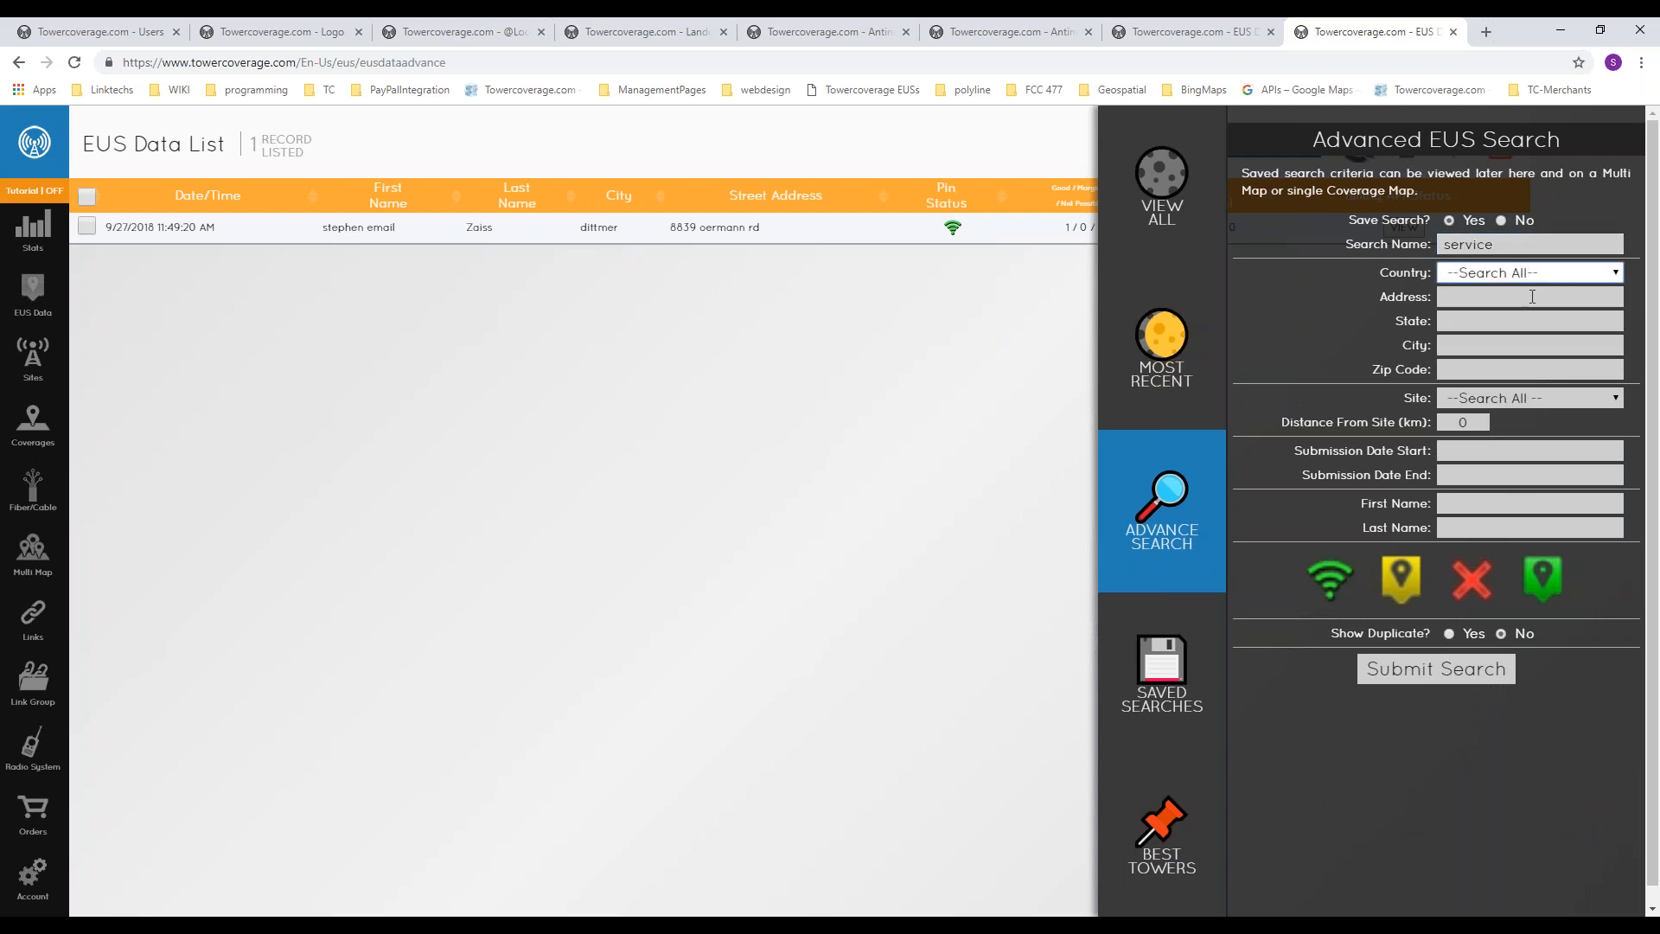
{"action": "left_click", "coordinate": [1316, 577]}
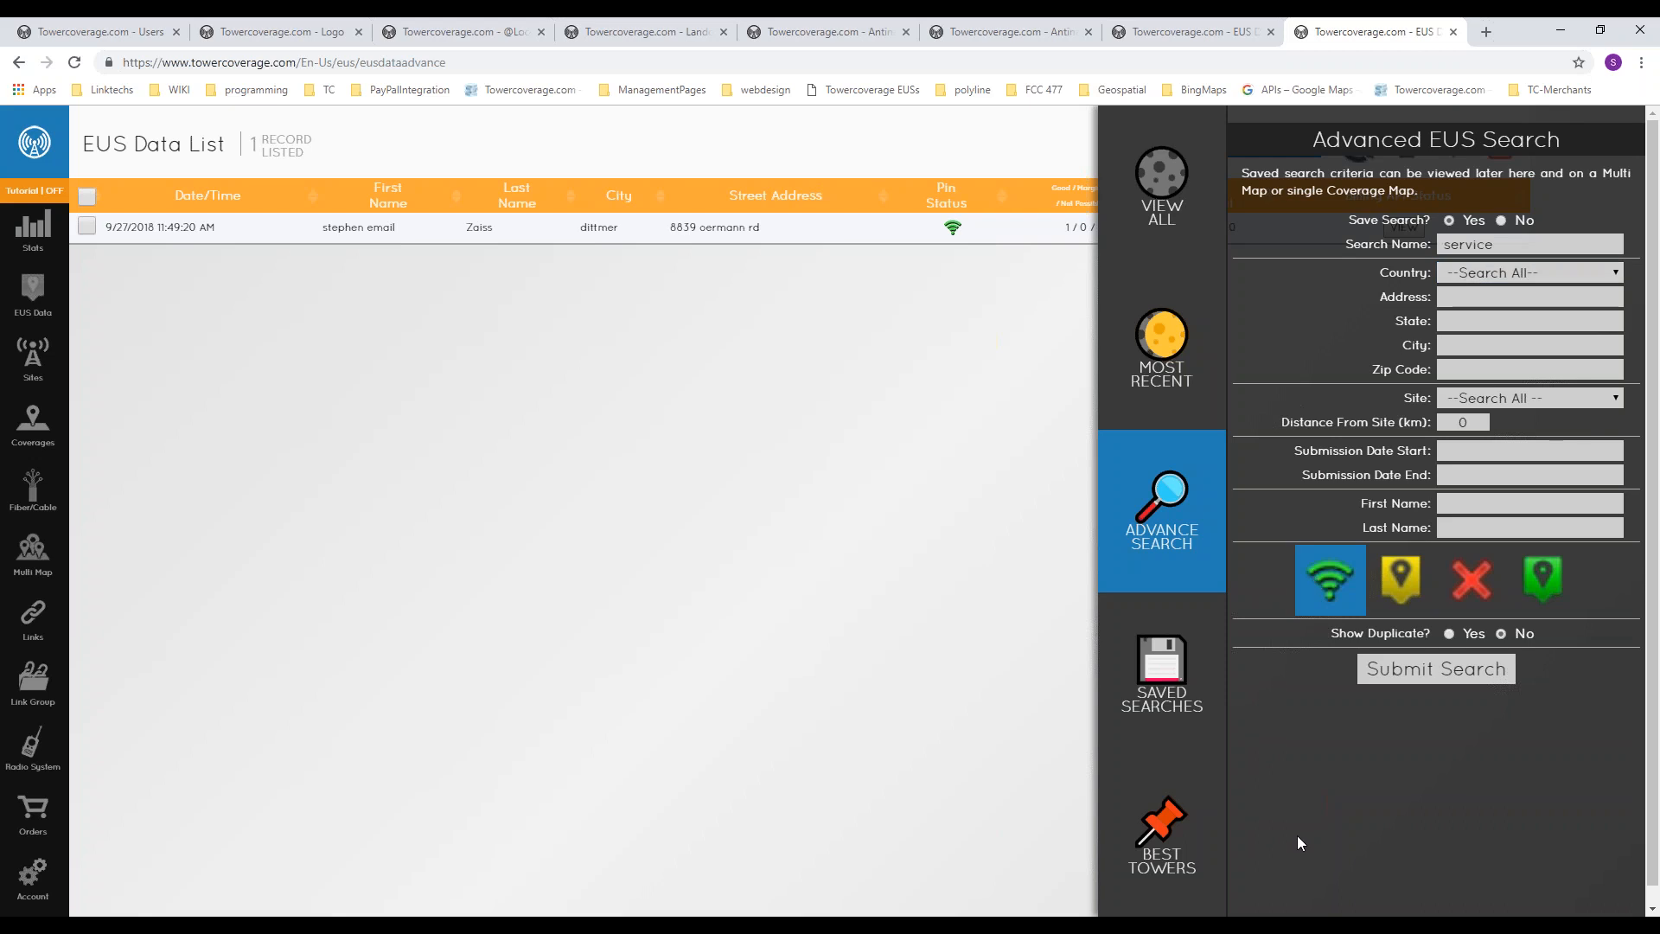
{"action": "left_click", "coordinate": [1449, 633]}
{"action": "left_click", "coordinate": [1437, 685]}
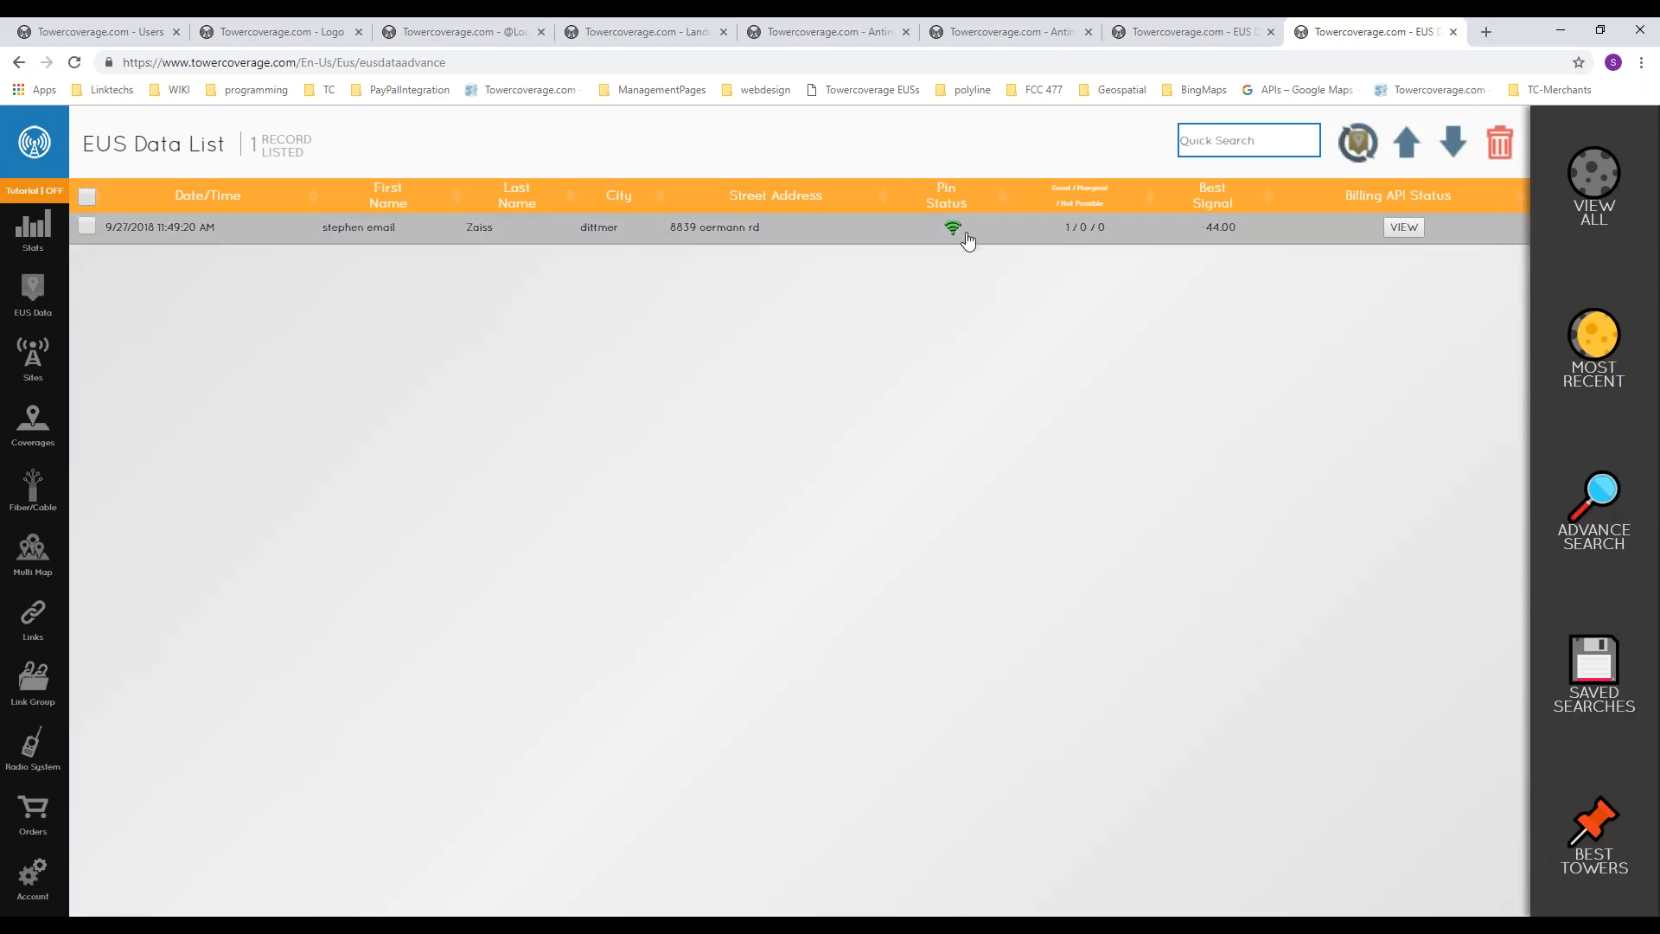
Step: Run and save an advanced EUS search named "no service" for No Service records with duplicates shown, and view the saved searches
{"action": "left_click", "coordinate": [1591, 529]}
{"action": "left_click", "coordinate": [1450, 219]}
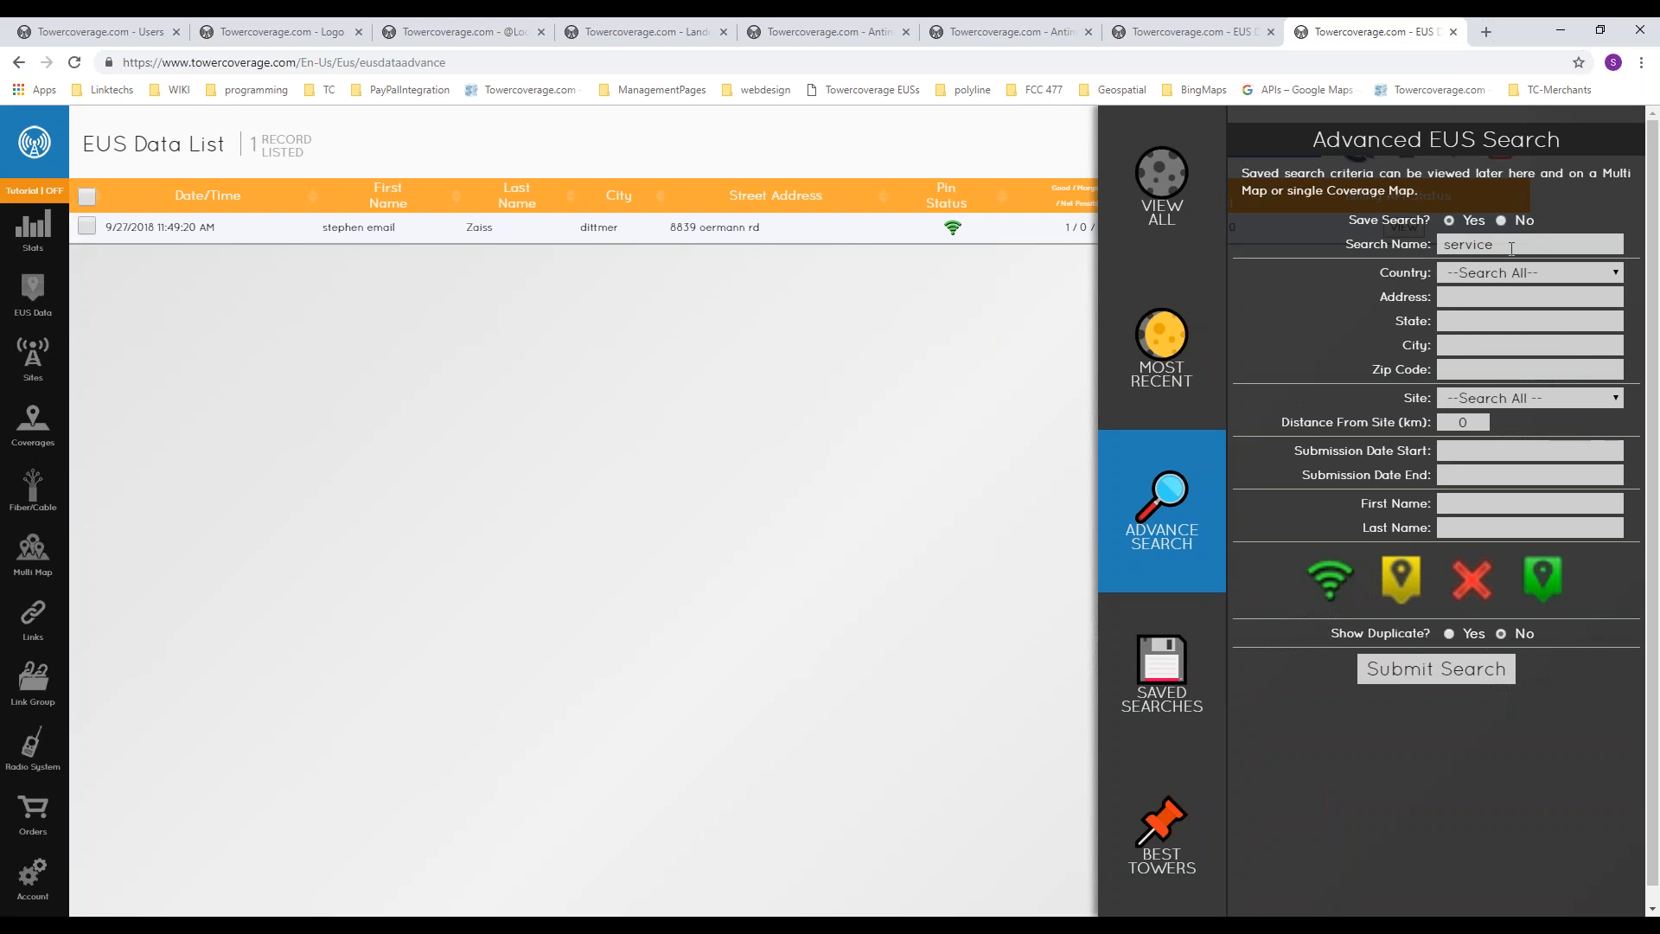
{"action": "type", "text": "no "}
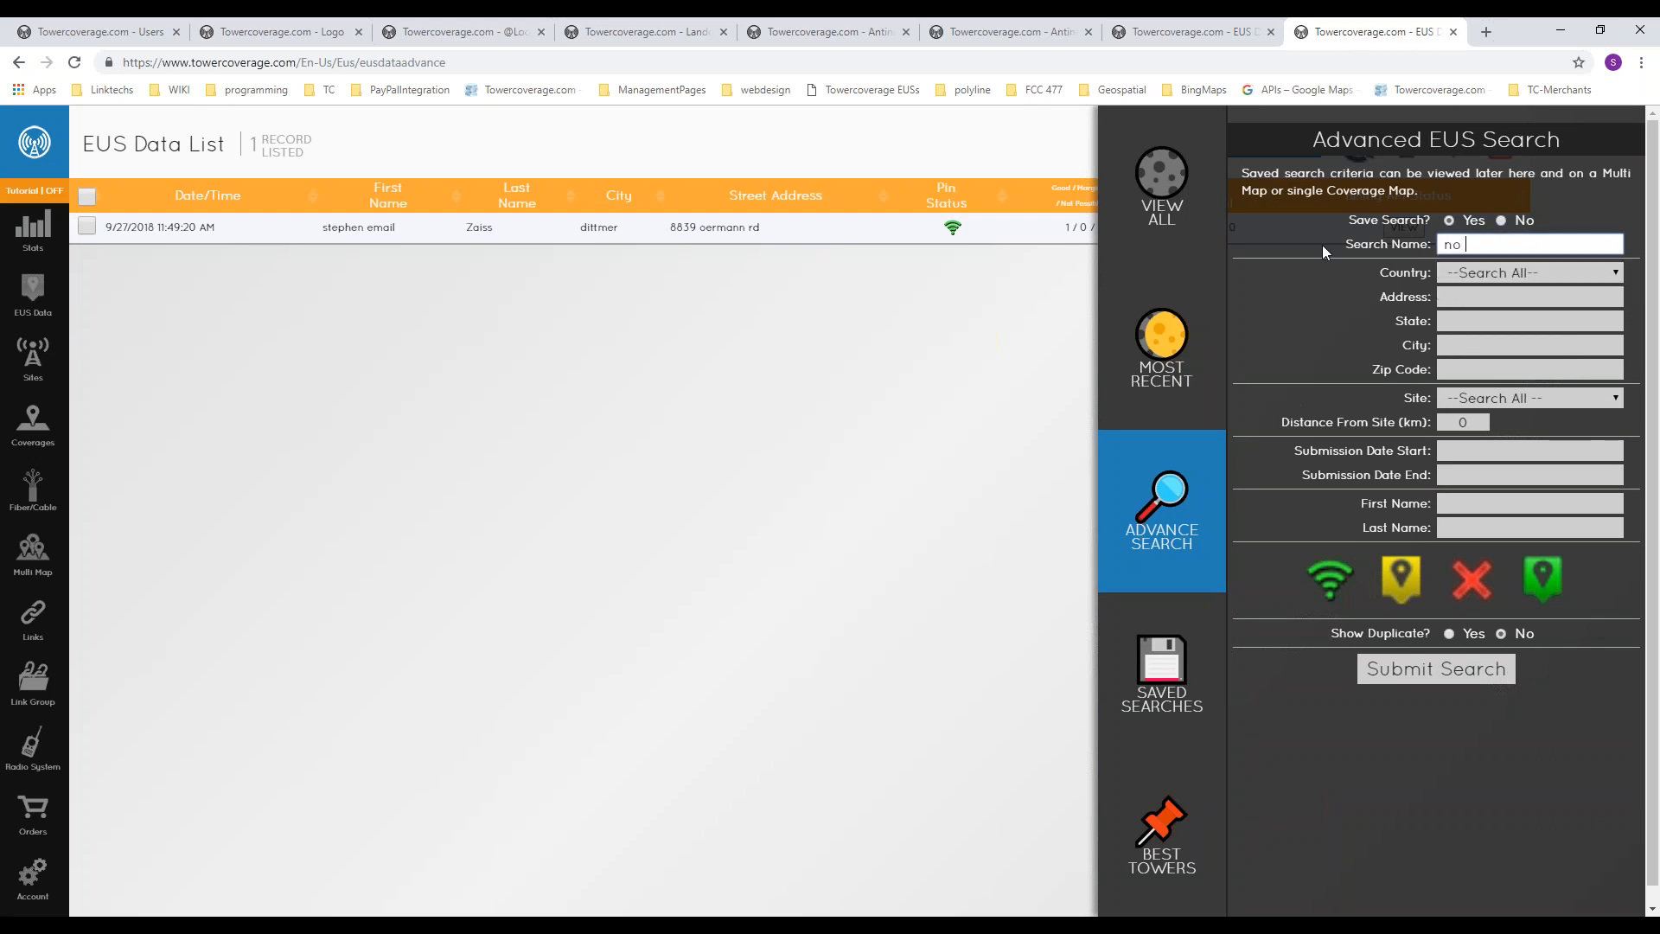
{"action": "type", "text": "service"}
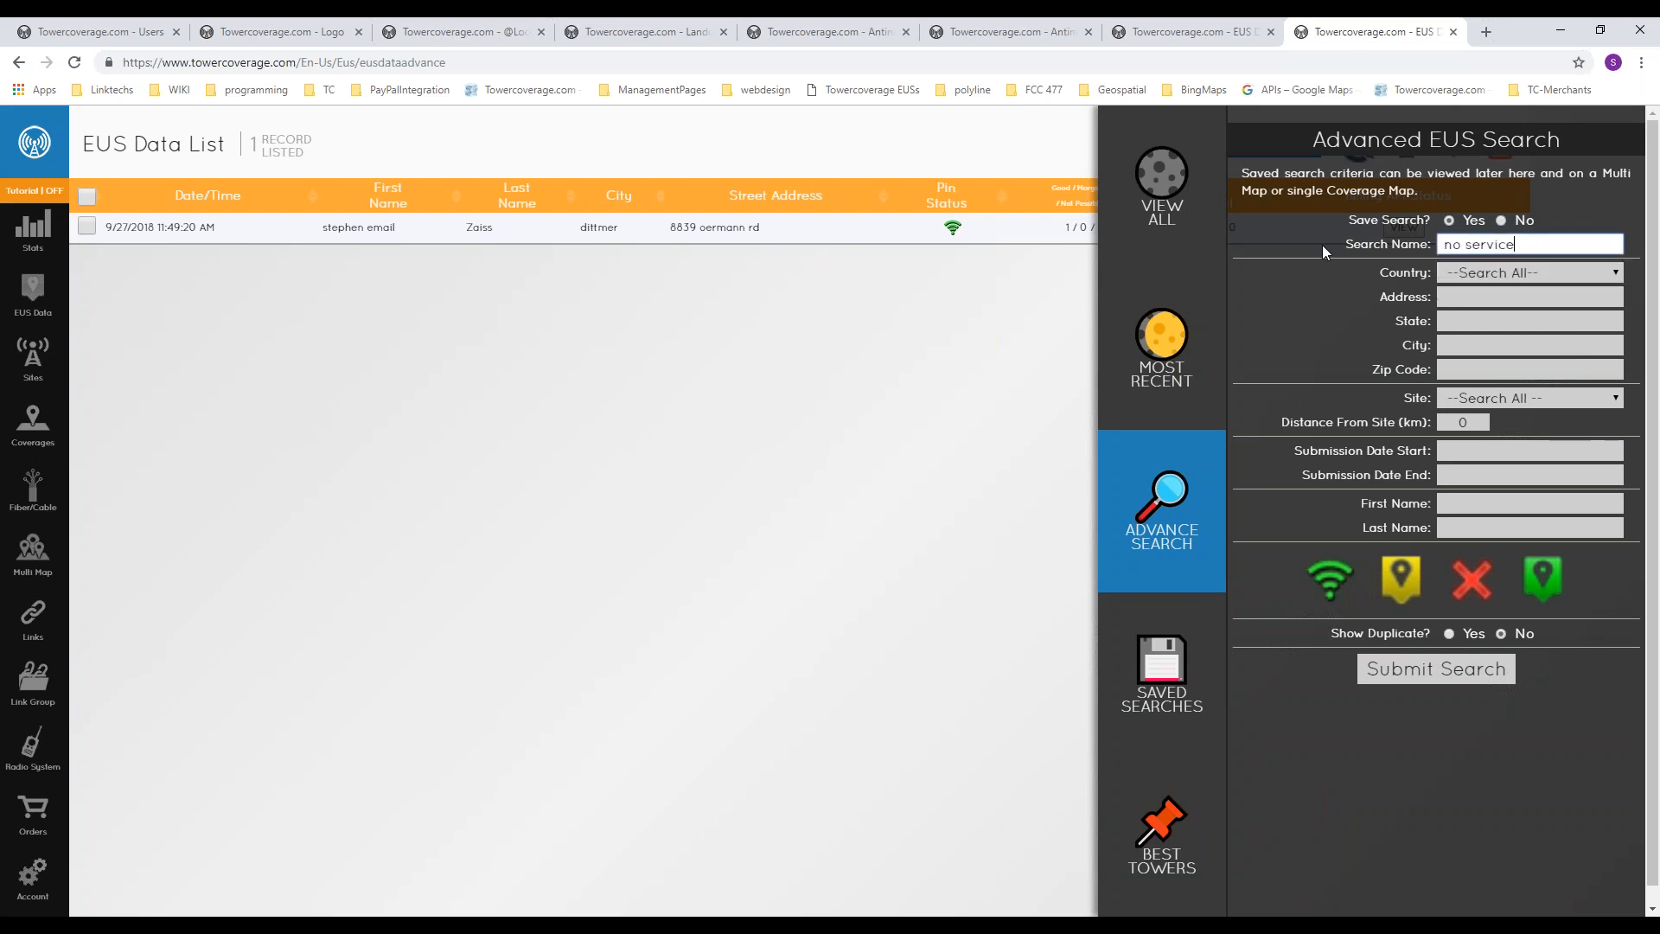
{"action": "left_click", "coordinate": [1472, 580]}
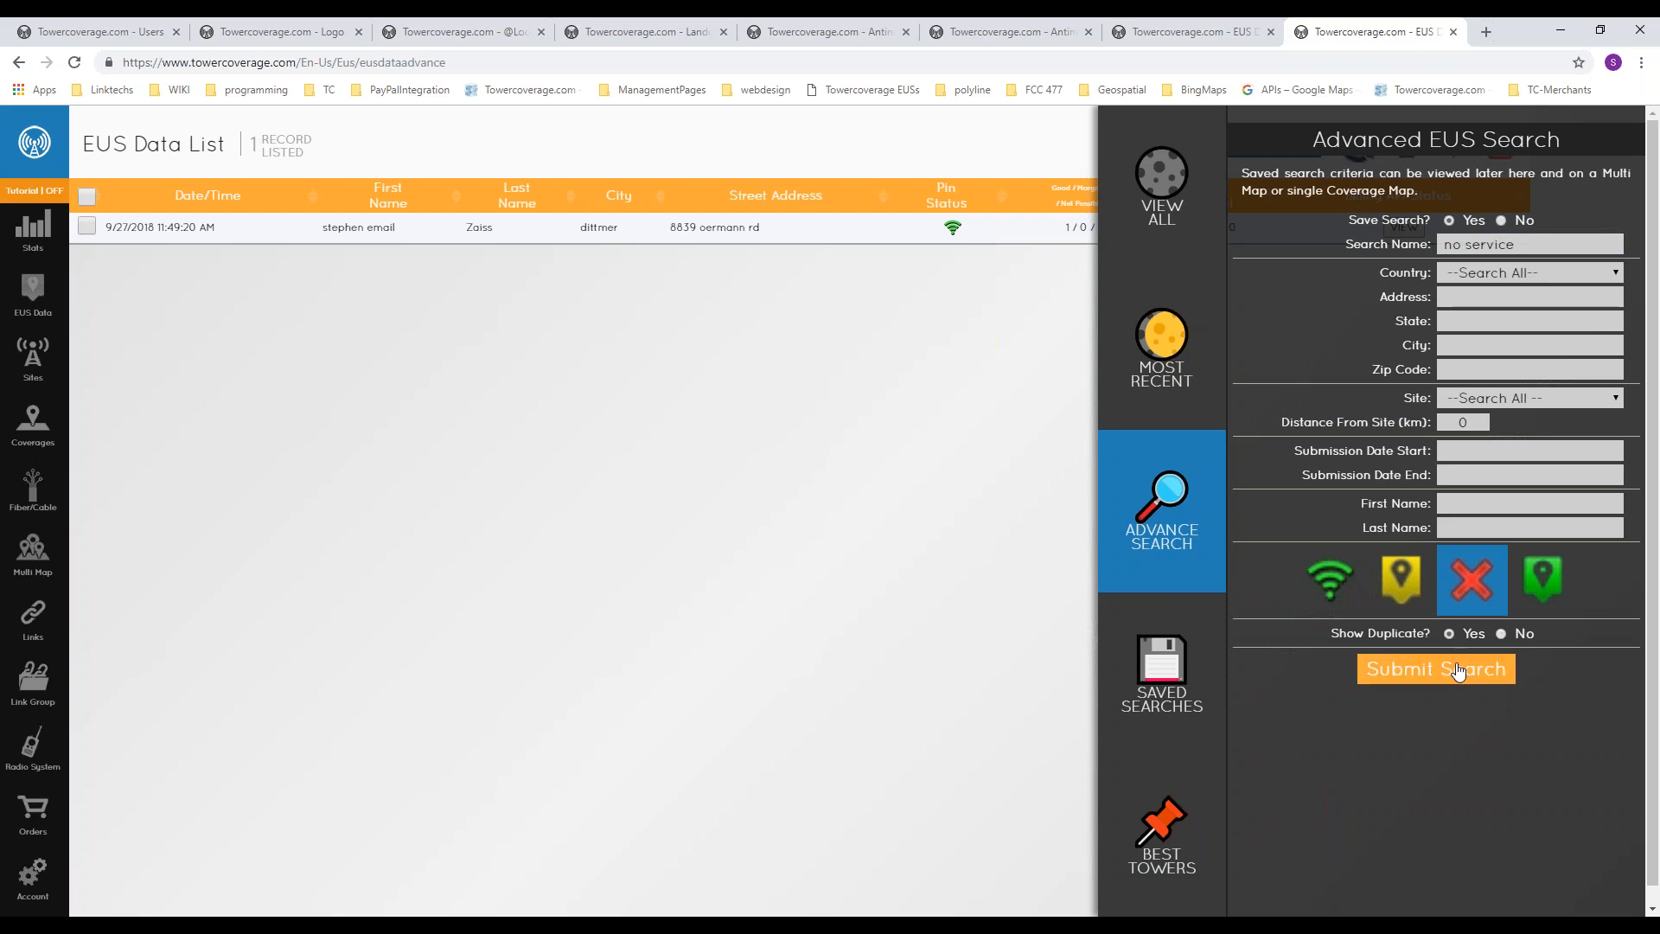
{"action": "left_click", "coordinate": [1460, 673]}
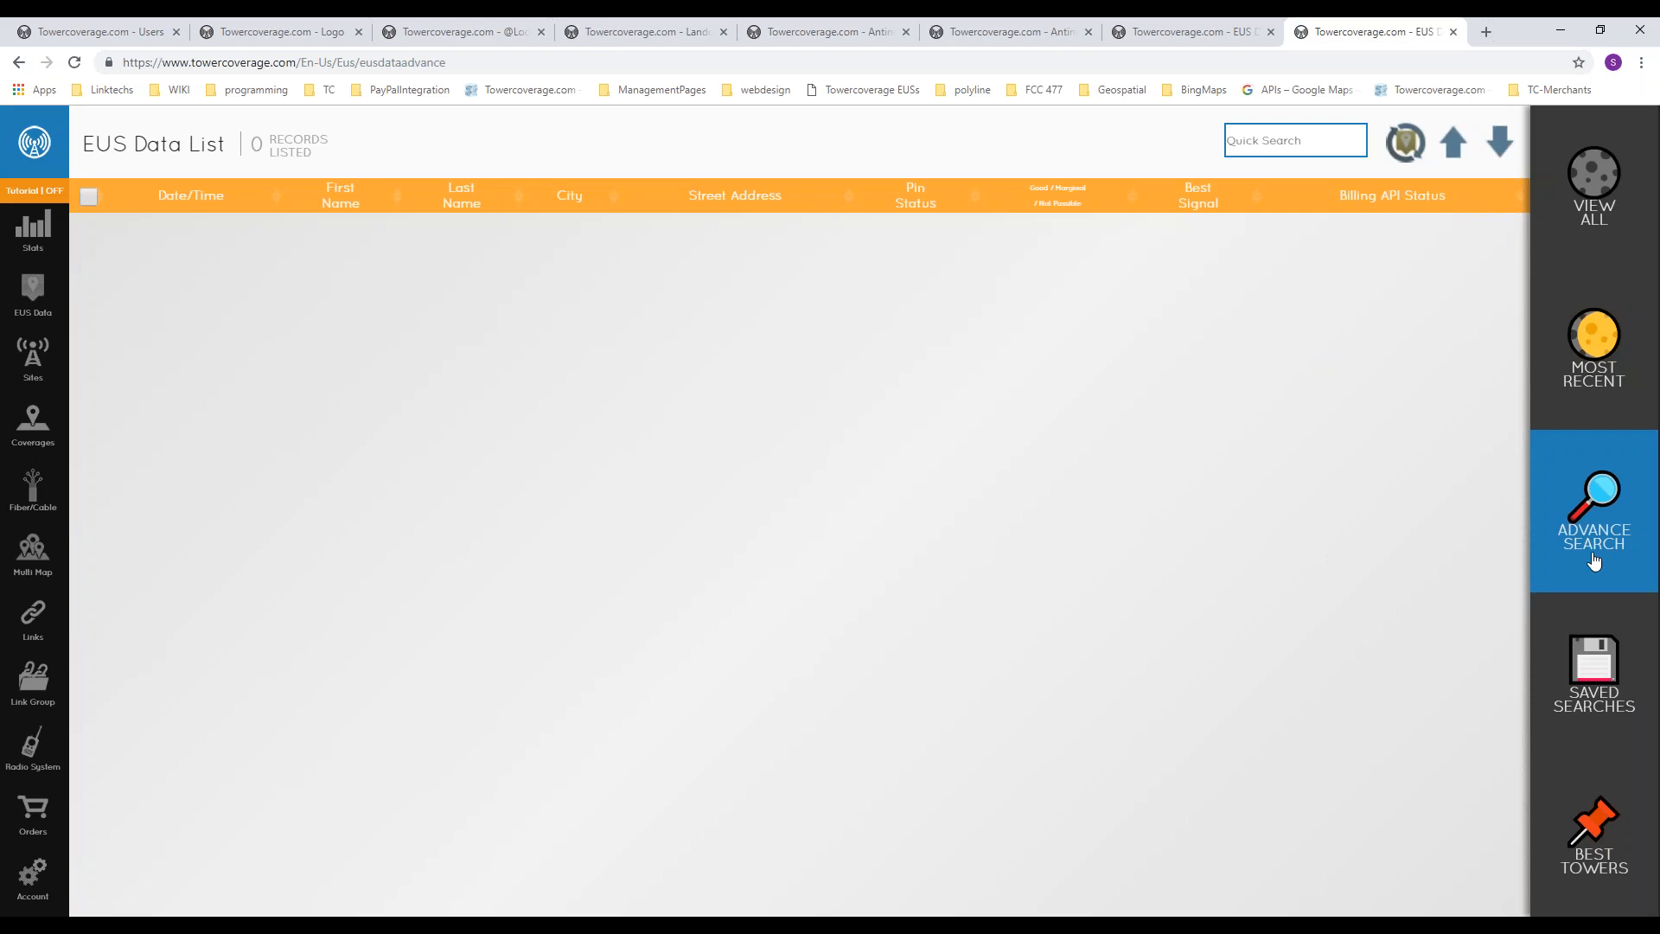
{"action": "left_click", "coordinate": [1594, 665]}
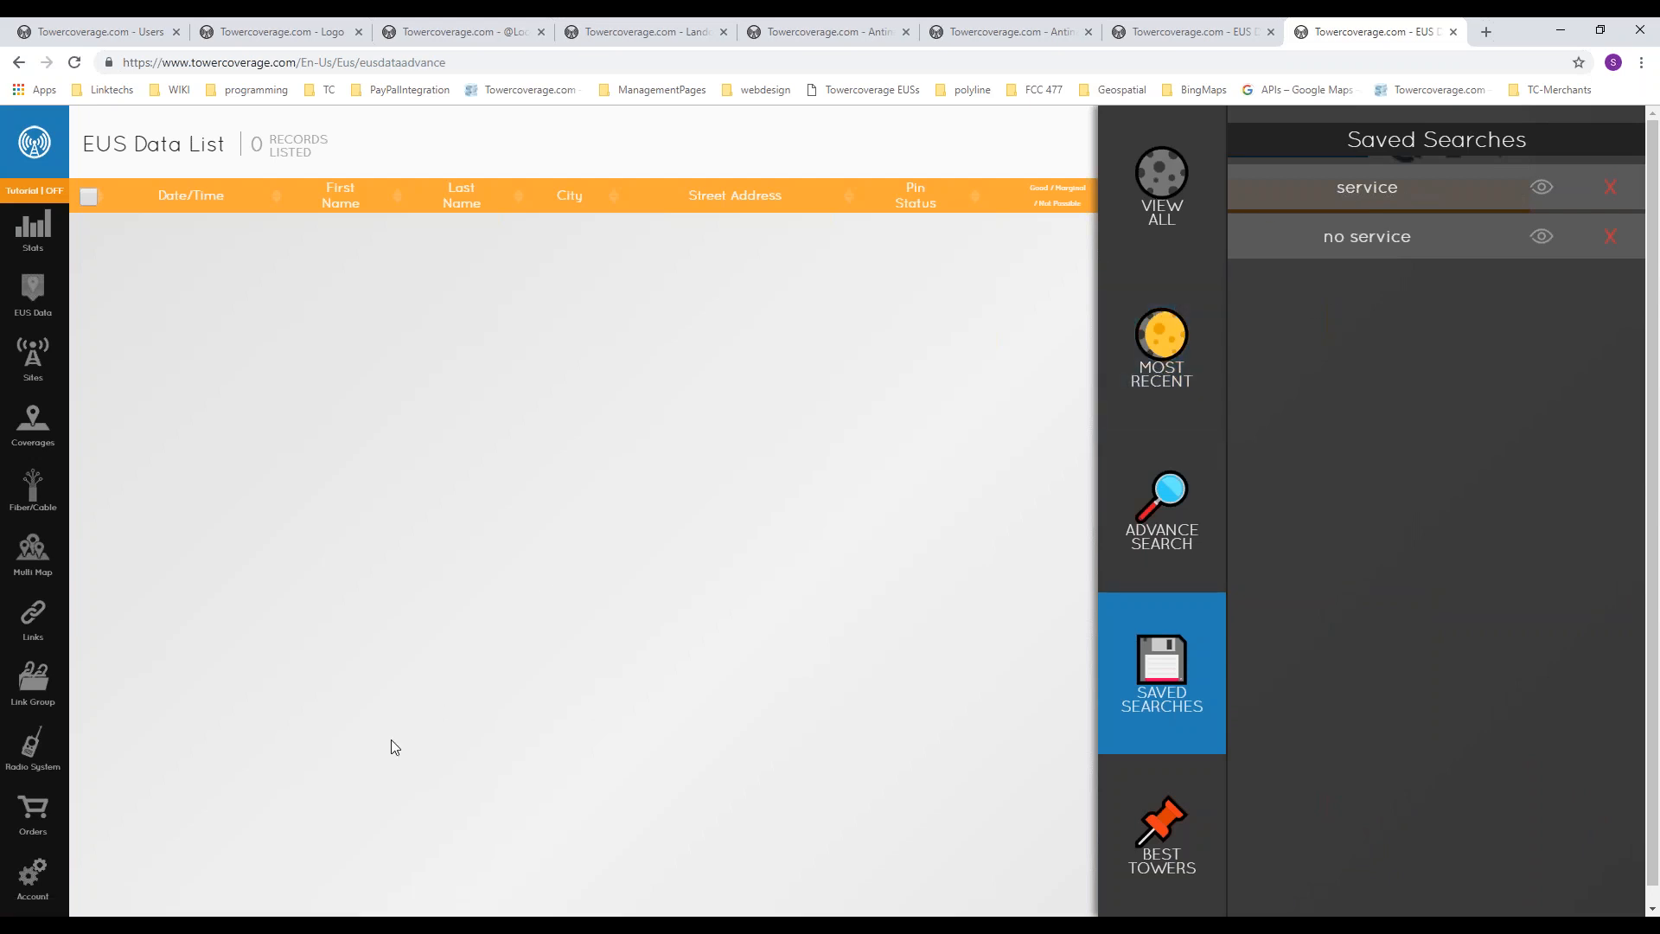
Step: Open the account's EUS settings, examine the custom pin names and available icons, and close the custom pin dialog
{"action": "left_click", "coordinate": [34, 878]}
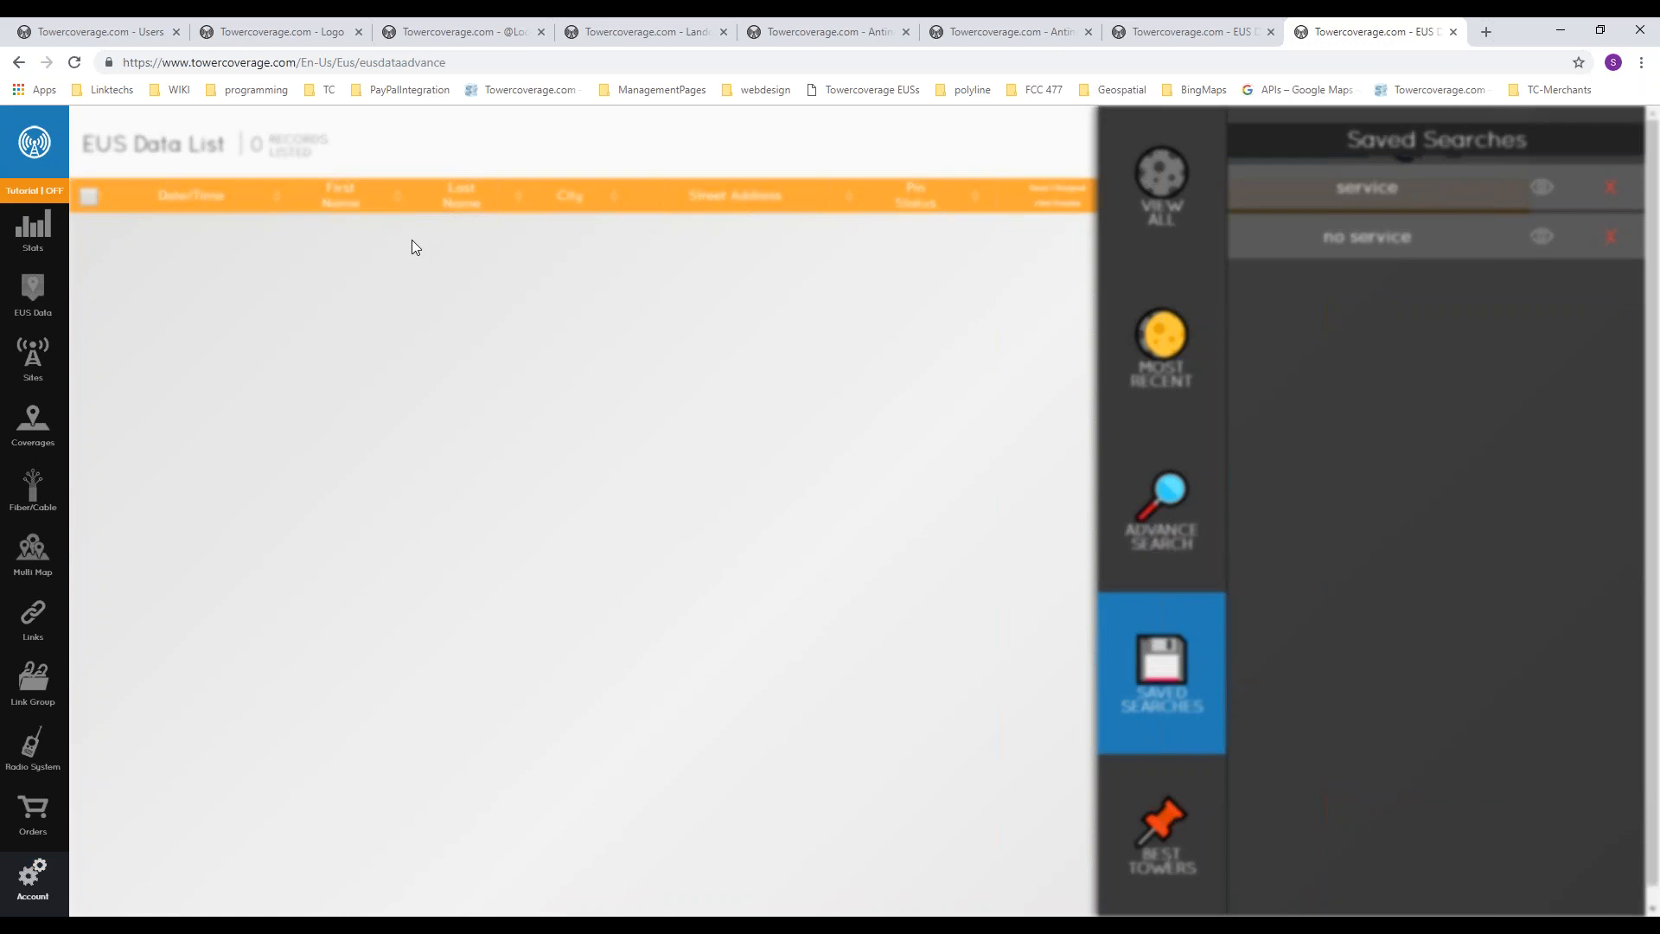
{"action": "left_click", "coordinate": [311, 463]}
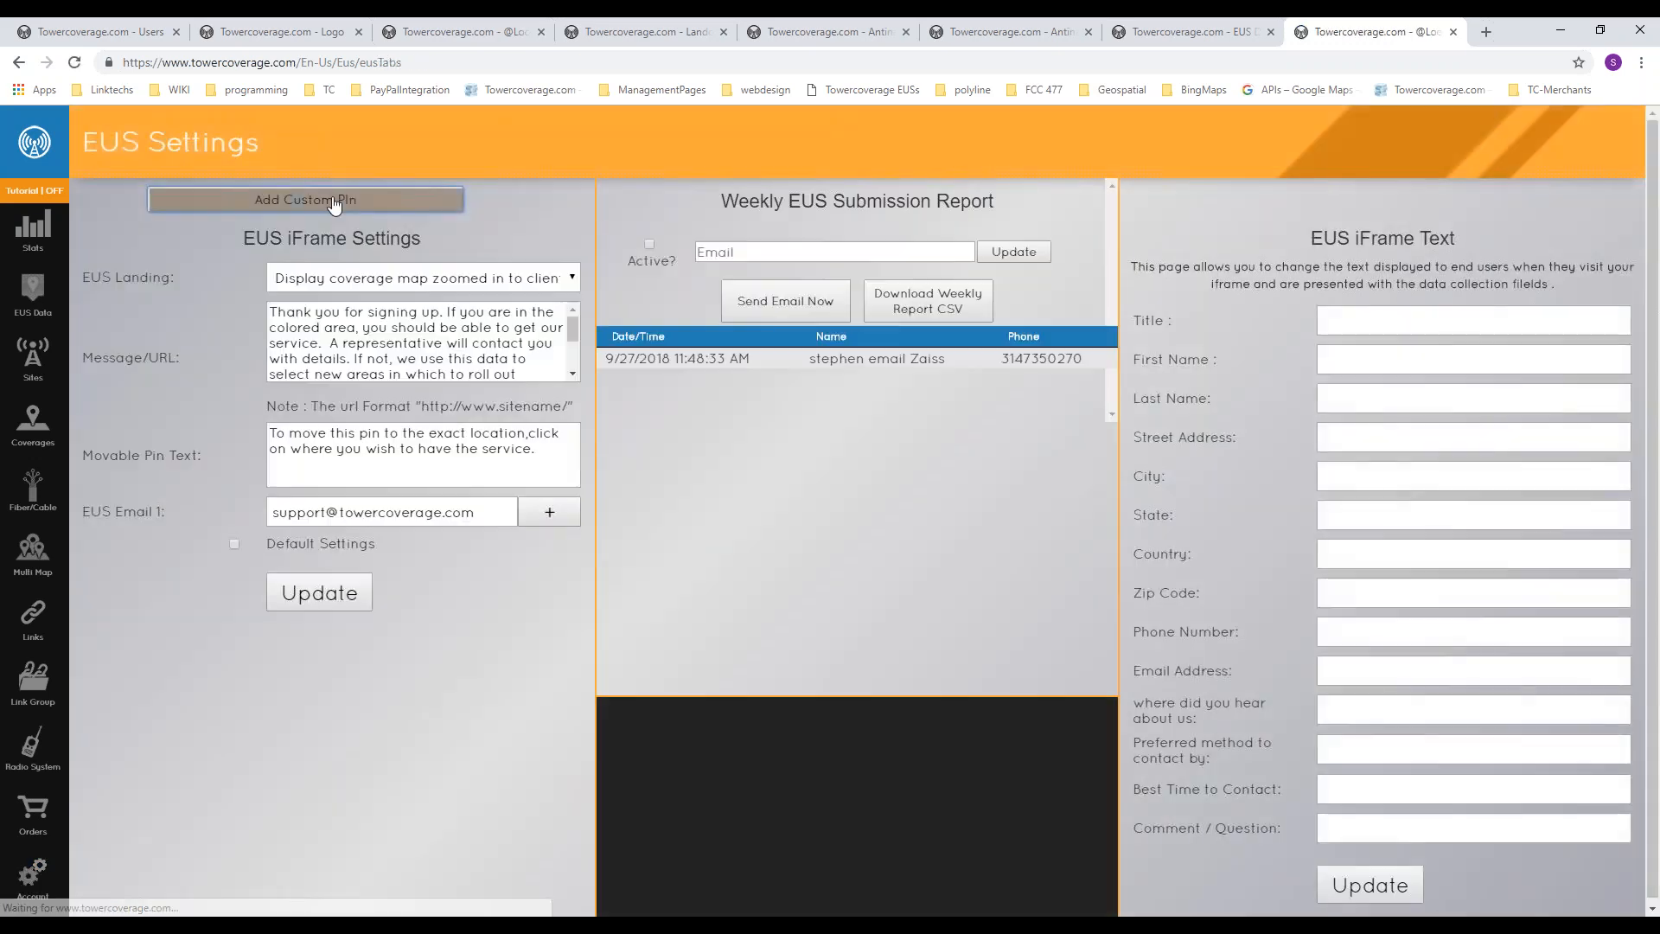
{"action": "left_click", "coordinate": [331, 199]}
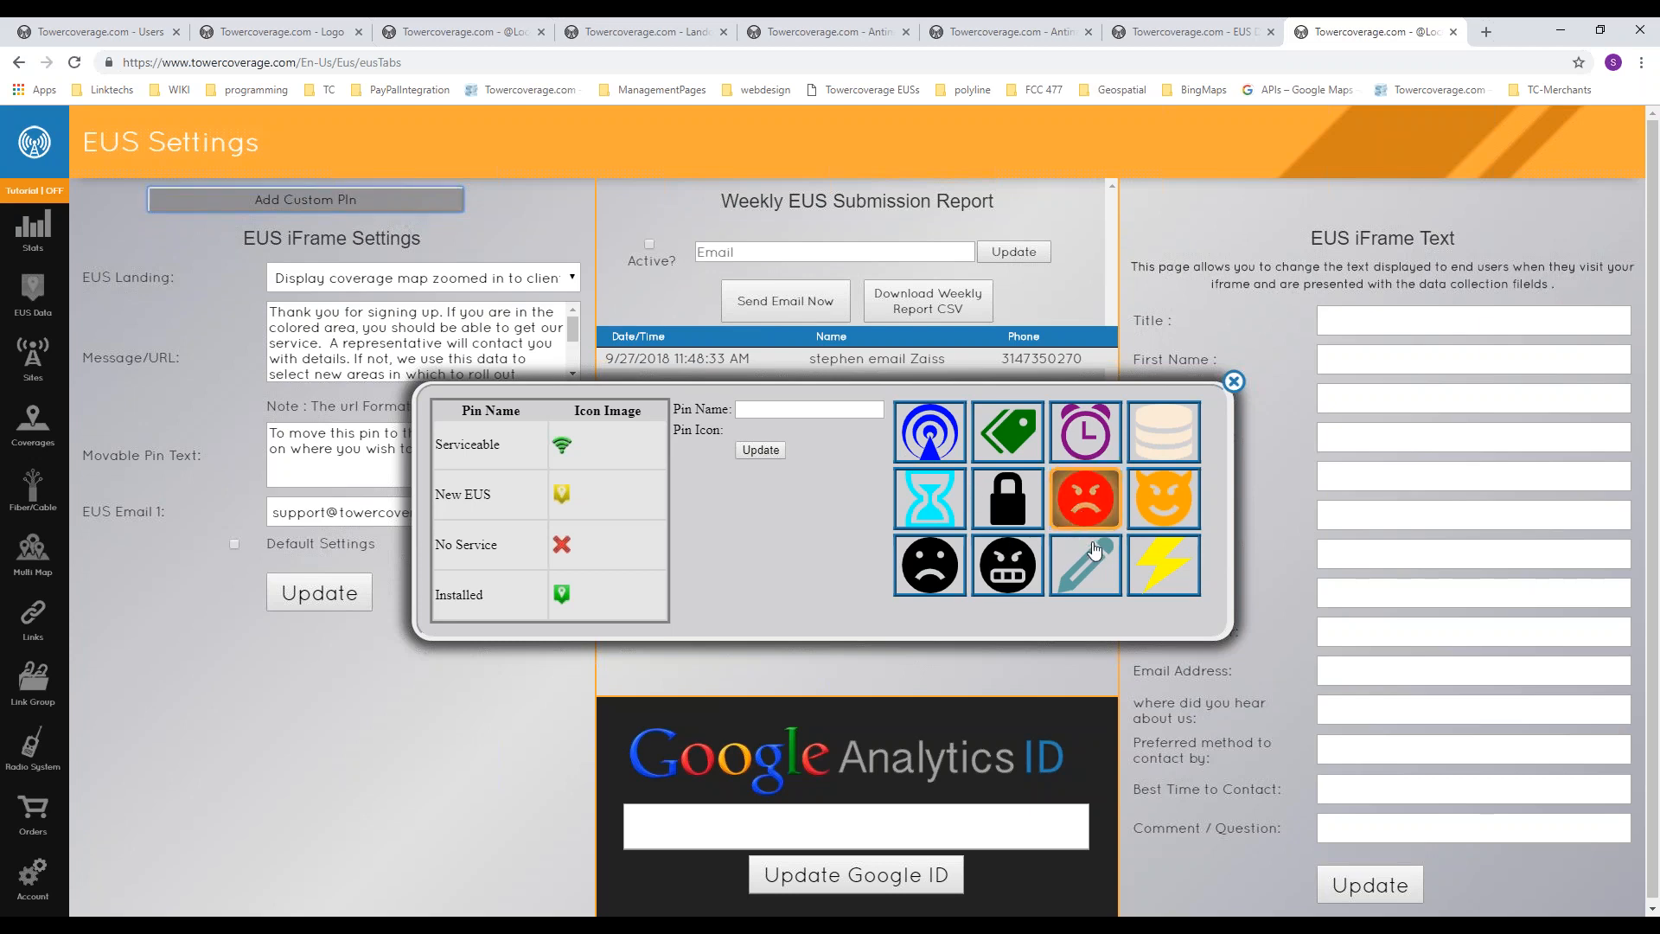
{"action": "left_click", "coordinate": [800, 410]}
{"action": "left_click", "coordinate": [1235, 383]}
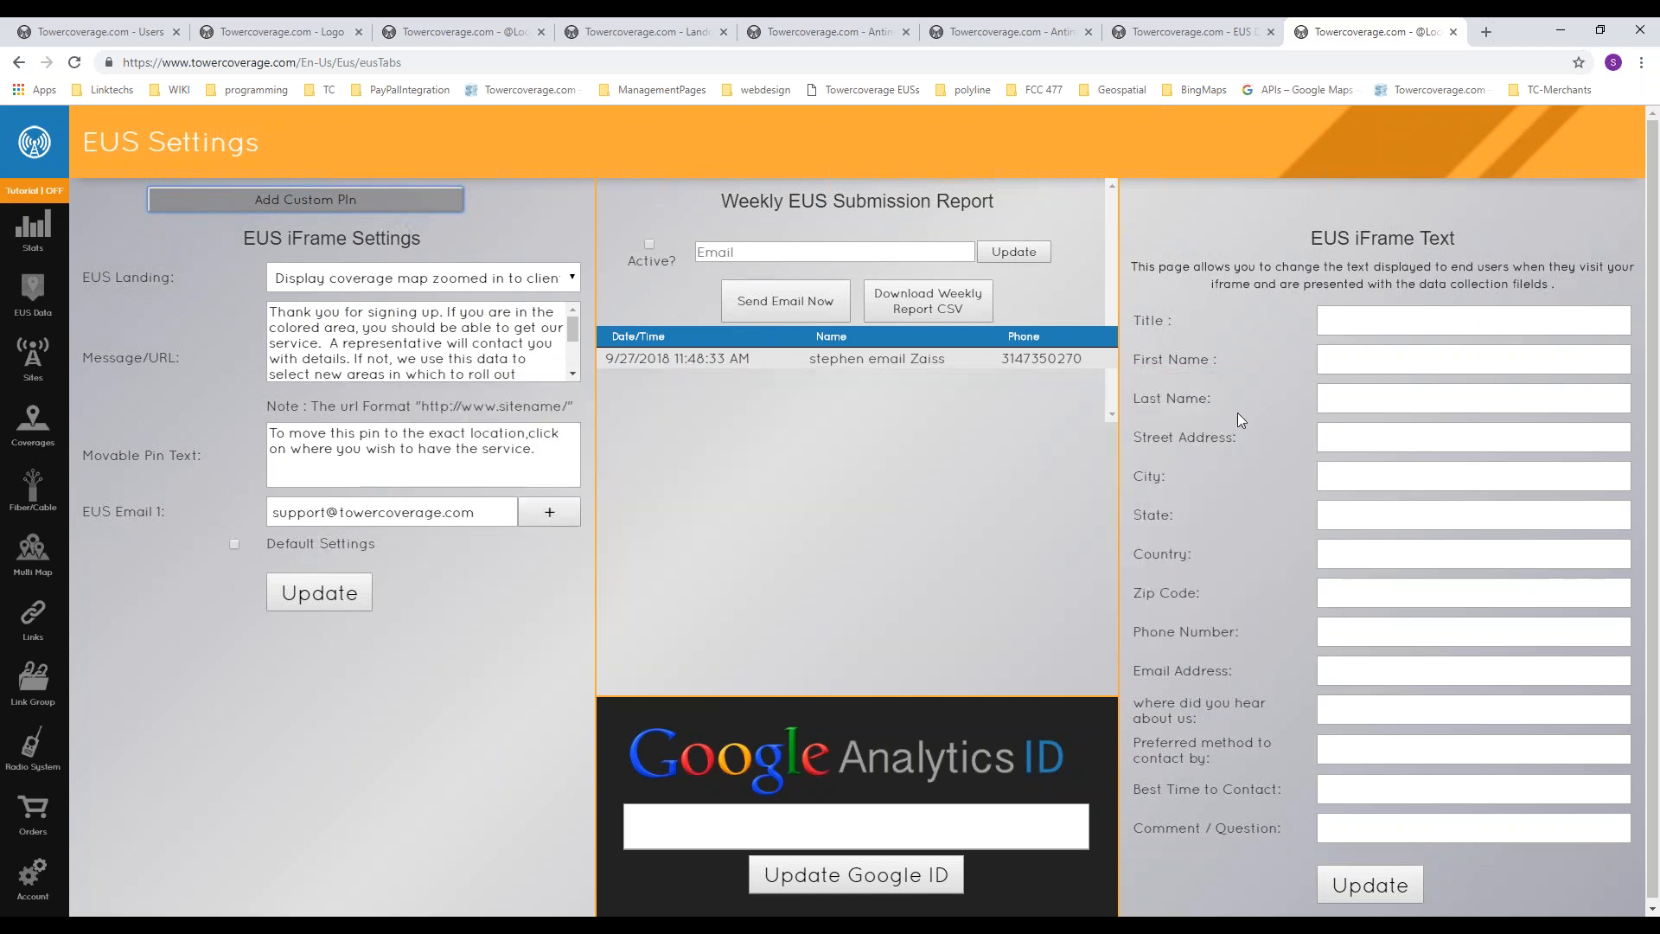
Step: Return to the EUS data list and open its Best Towers section
{"action": "left_click", "coordinate": [33, 294]}
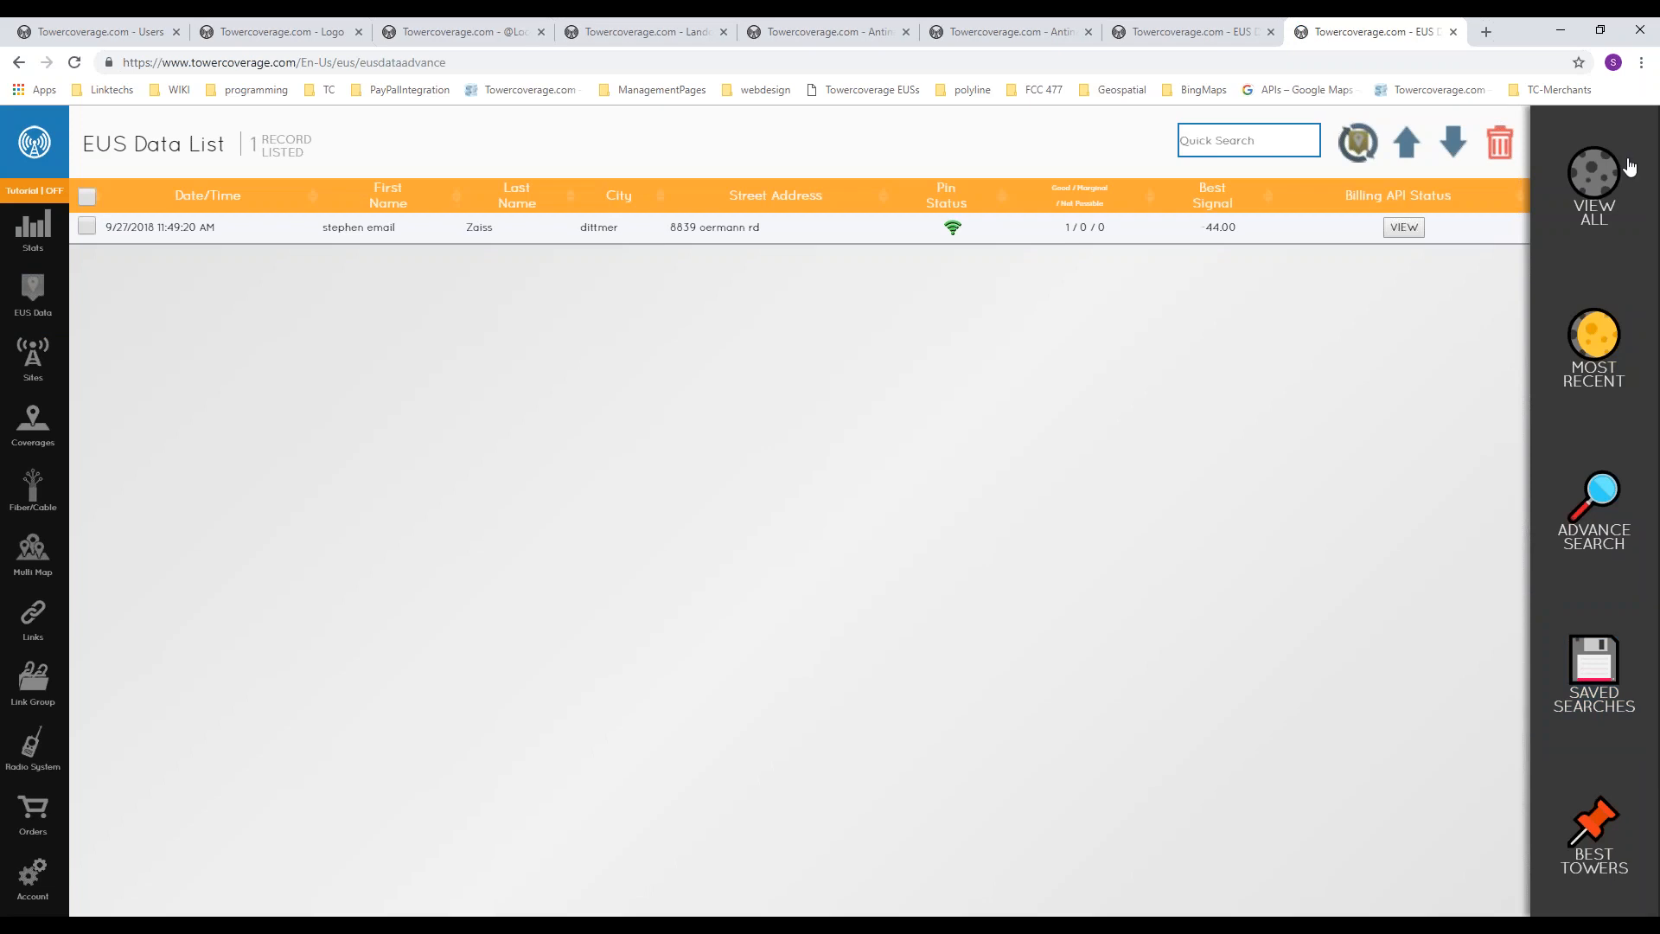
{"action": "left_click", "coordinate": [1486, 32]}
{"action": "key", "text": "ctrl+w"}
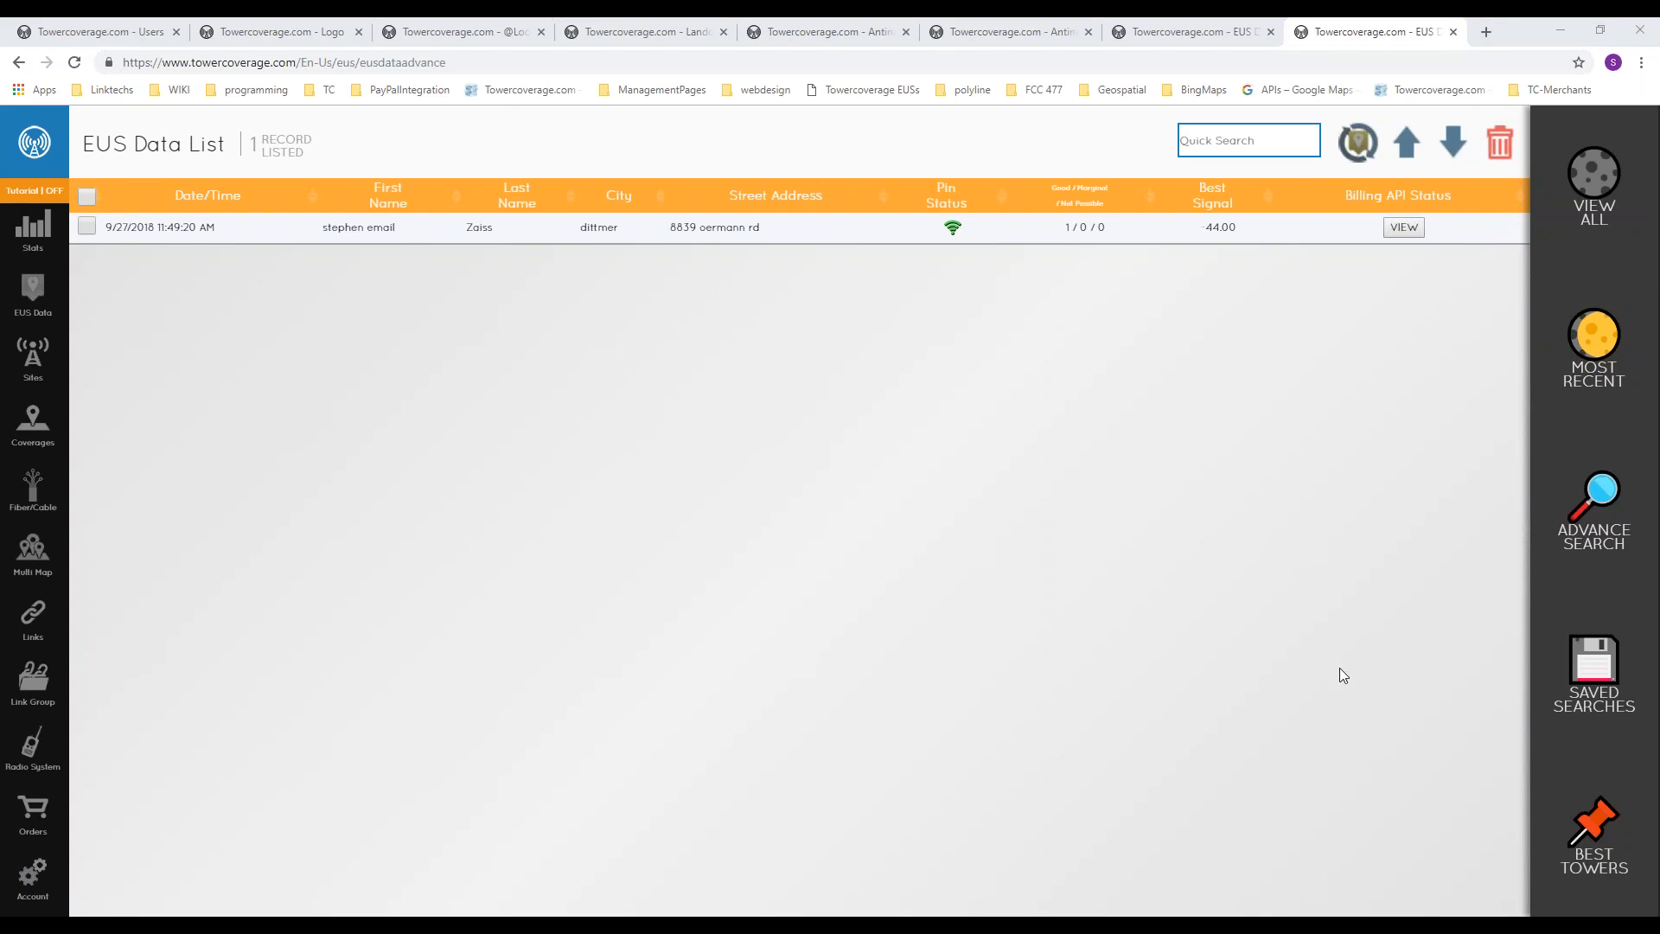
{"action": "left_click", "coordinate": [1594, 834]}
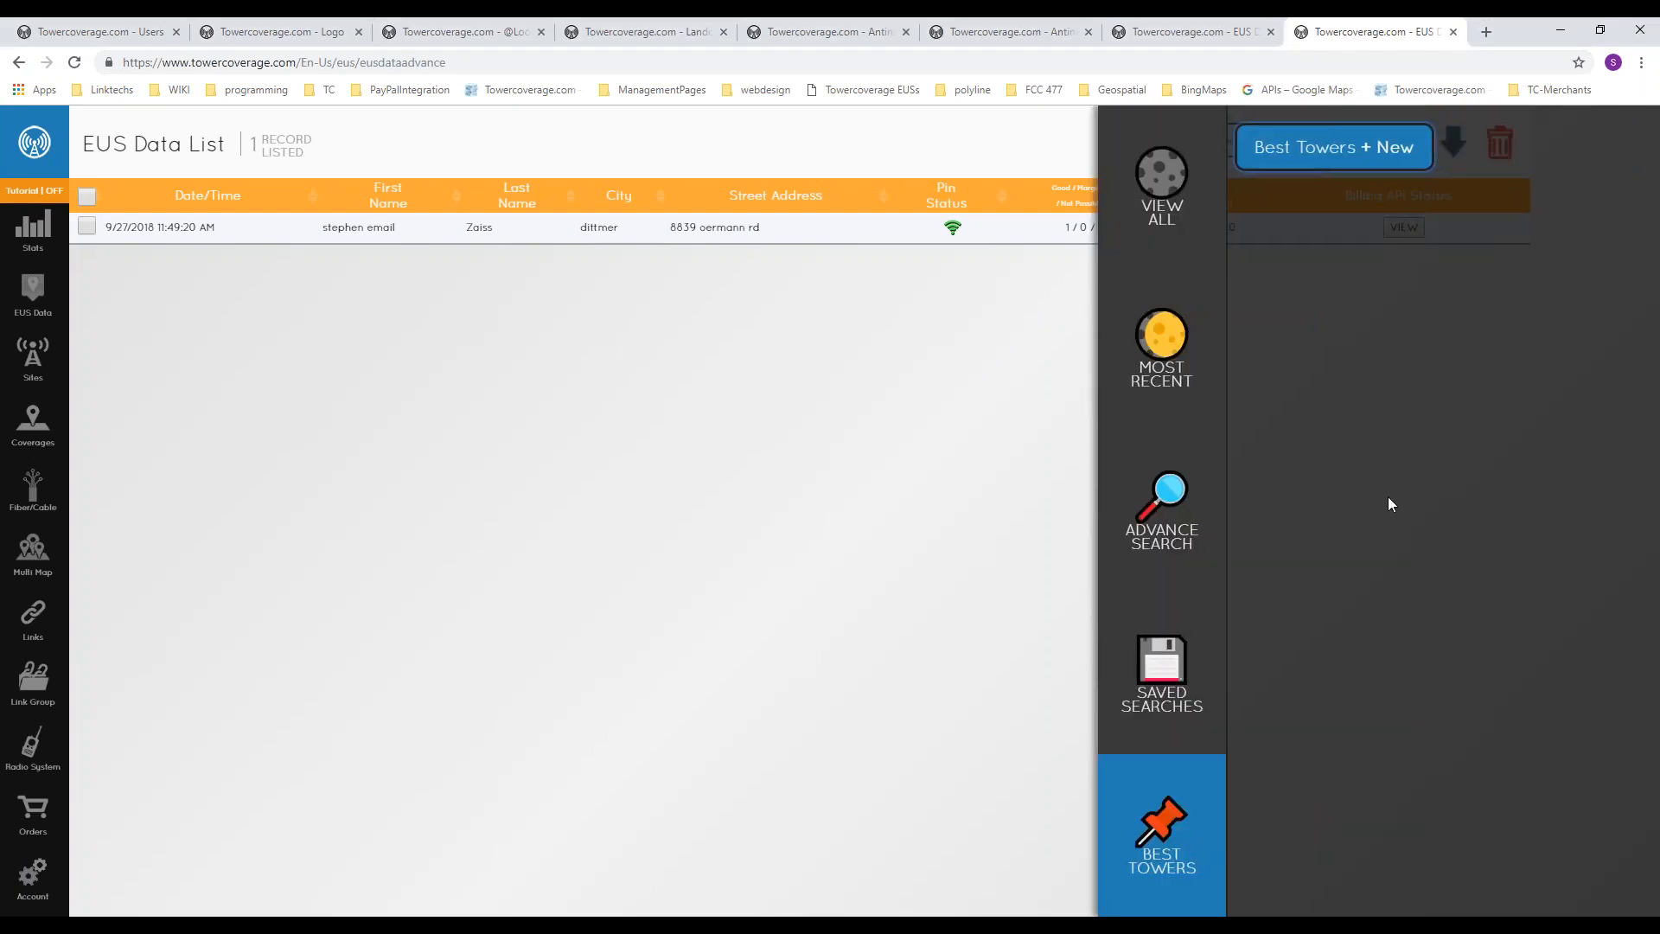
{"action": "left_click", "coordinate": [1402, 153]}
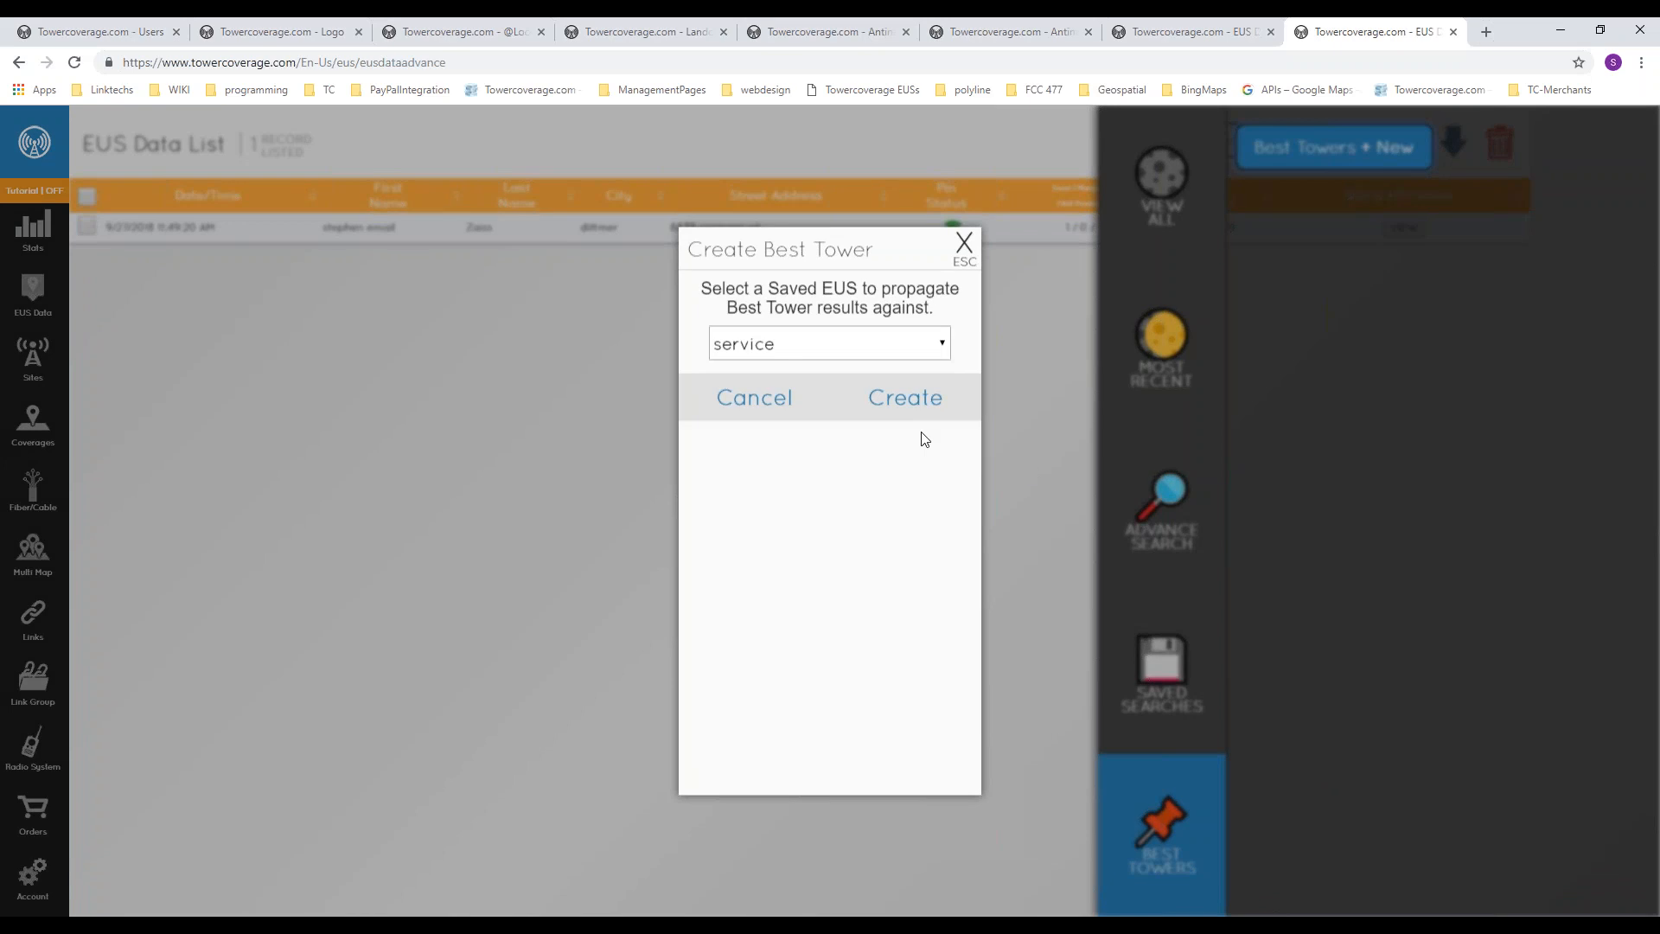
{"action": "left_click", "coordinate": [867, 346]}
{"action": "left_click", "coordinate": [733, 393]}
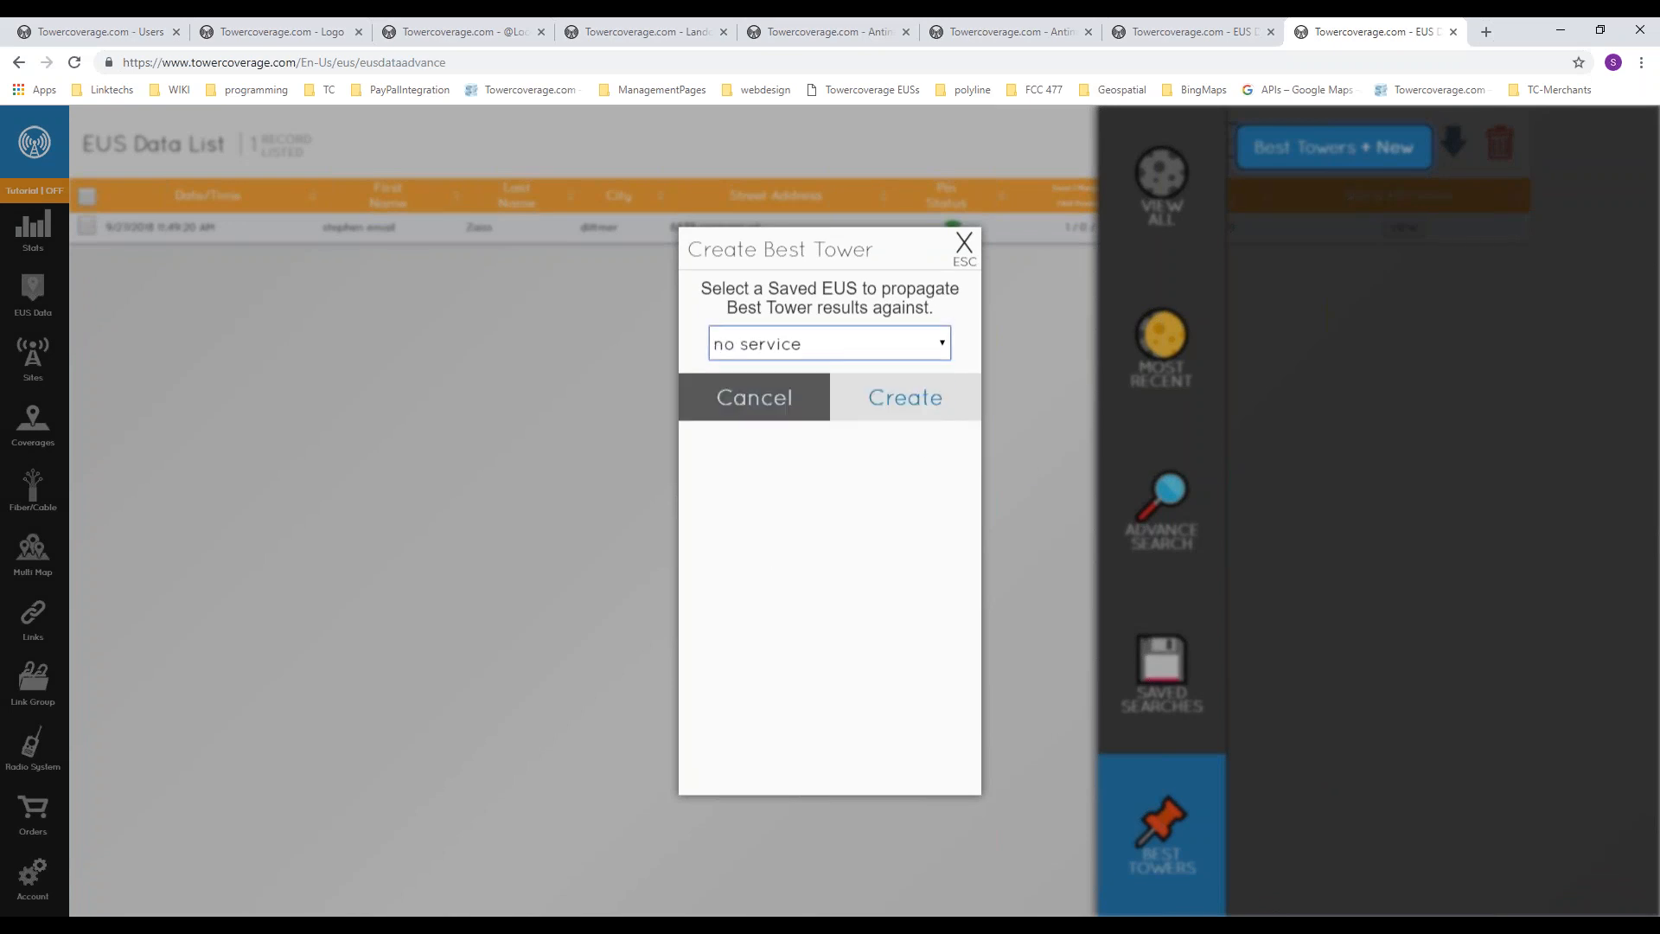
{"action": "left_click", "coordinate": [836, 377]}
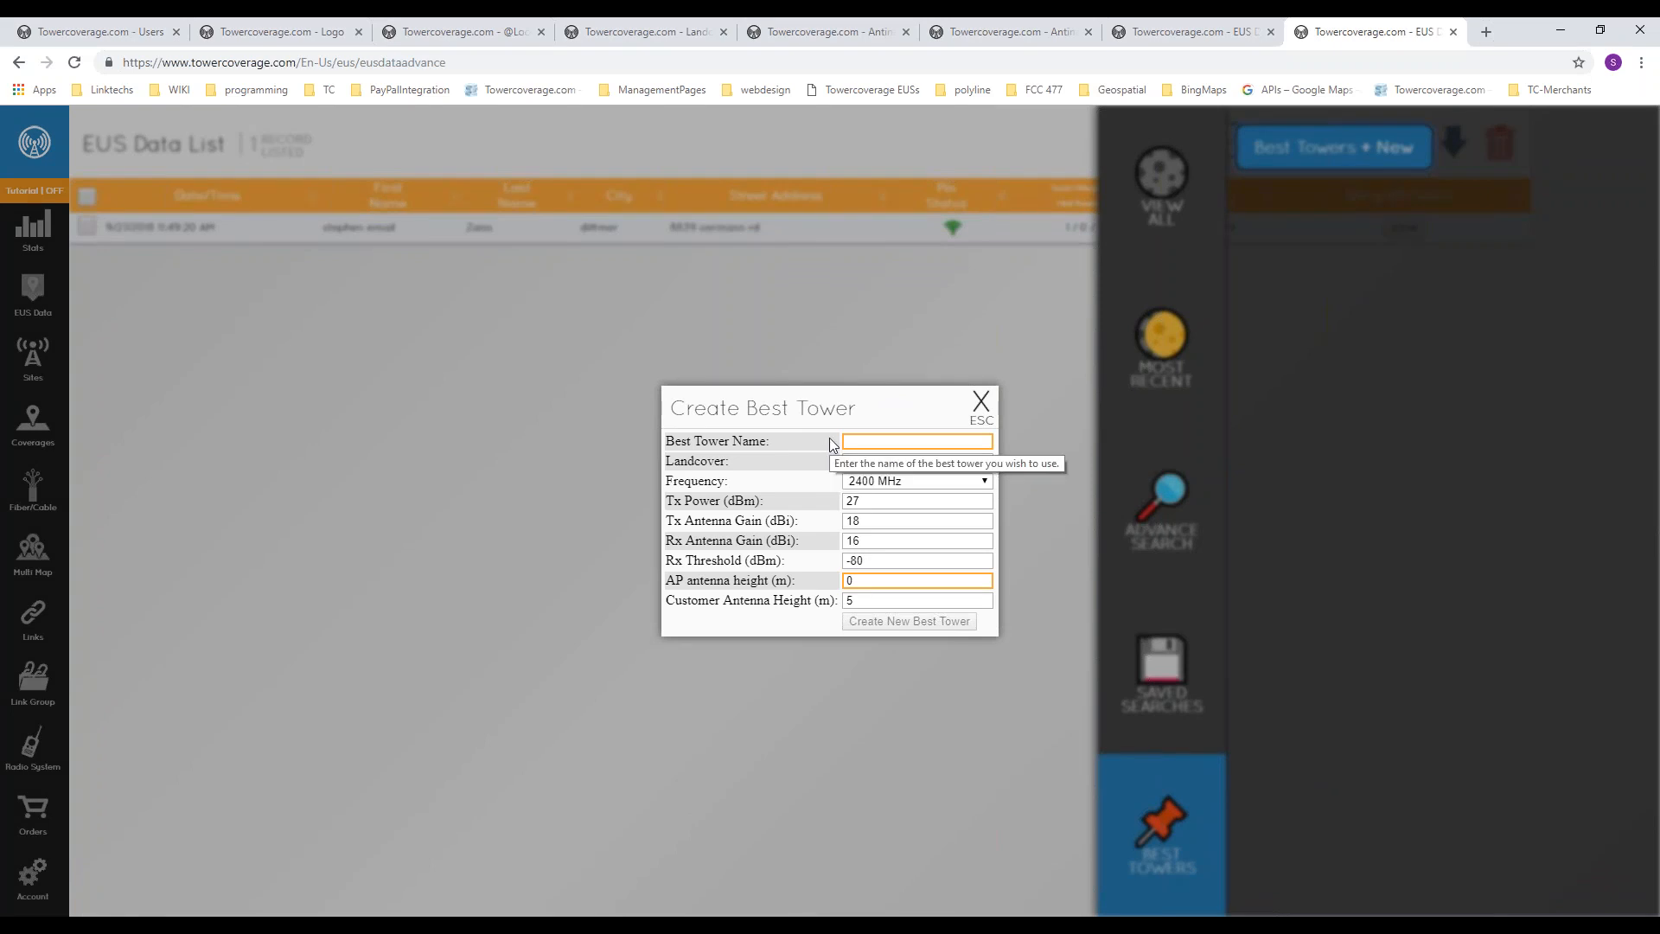
{"action": "left_click", "coordinate": [896, 442]}
{"action": "type", "text": "rthg"}
{"action": "left_click", "coordinate": [592, 480]}
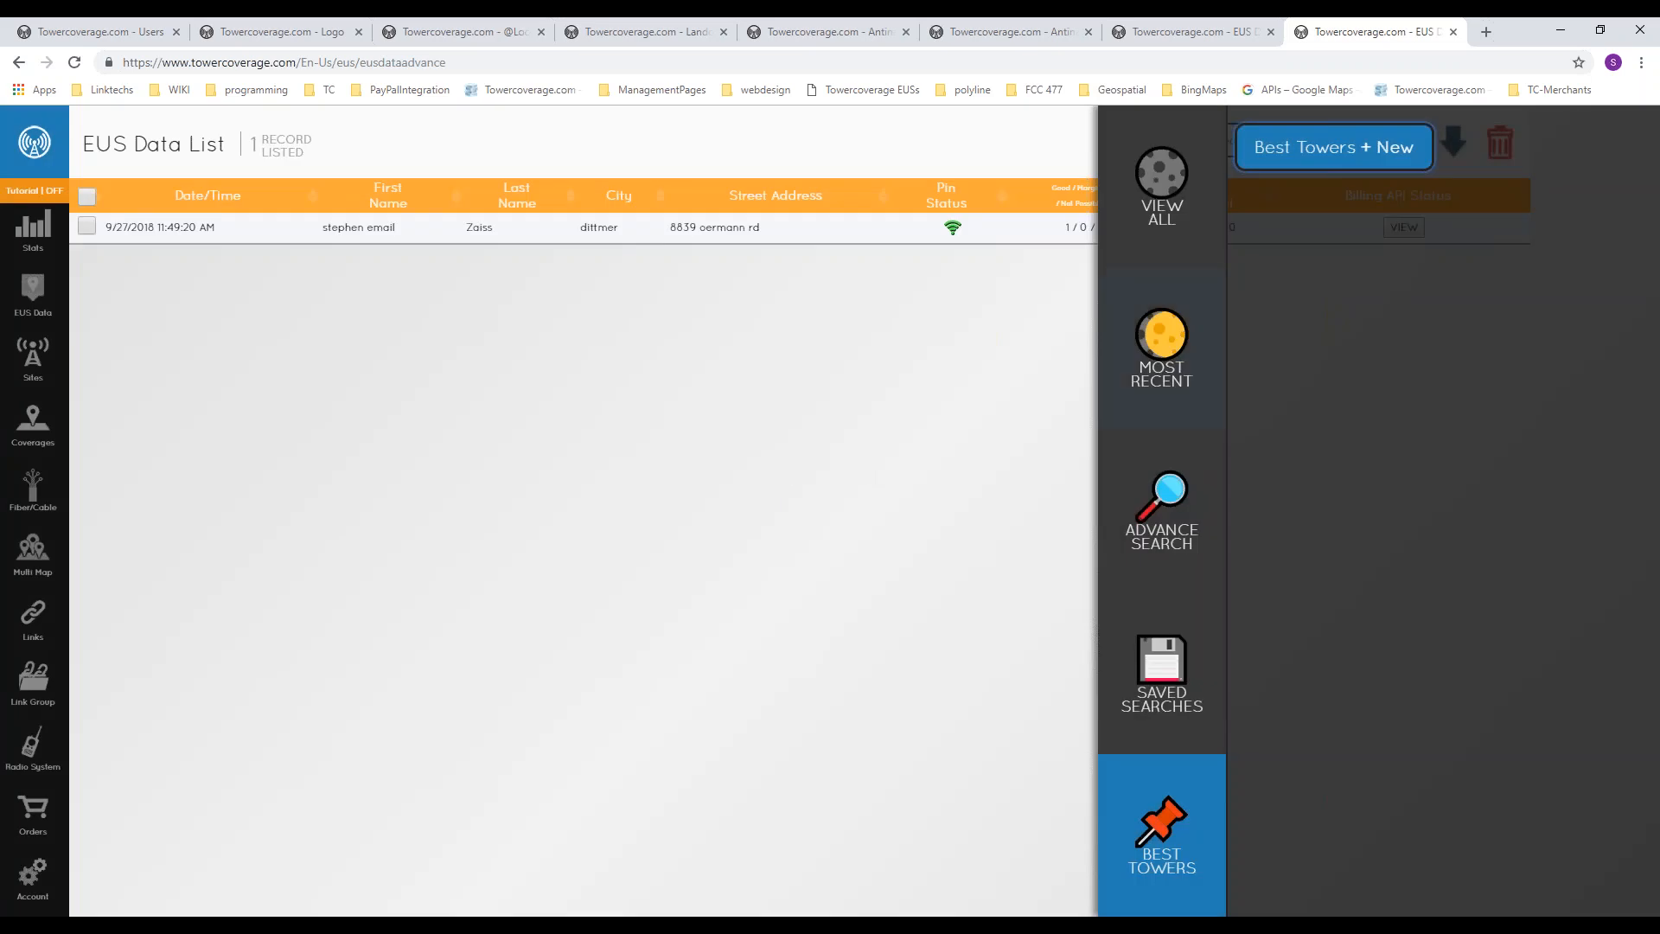
Step: Start a new Best Tower named "dfgh" and look through its landcover options, keeping landcover seen as penetration loss
{"action": "left_click", "coordinate": [1415, 149]}
{"action": "left_click", "coordinate": [868, 356]}
{"action": "left_click", "coordinate": [860, 394]}
{"action": "left_click", "coordinate": [865, 404]}
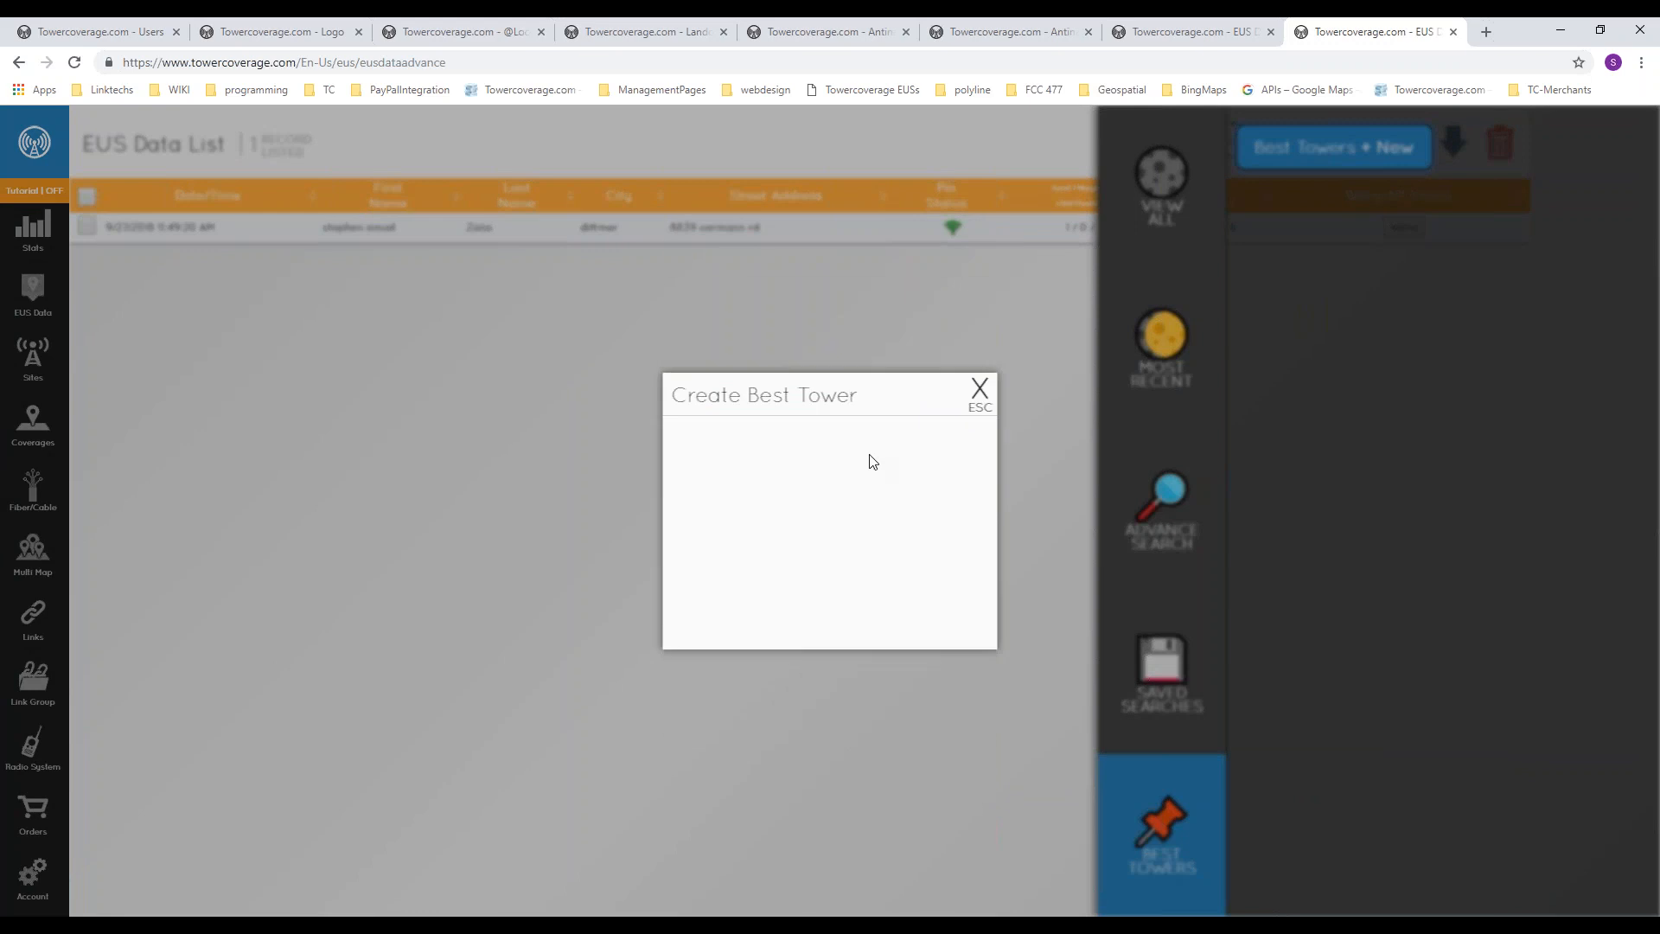
{"action": "type", "text": "dfgh"}
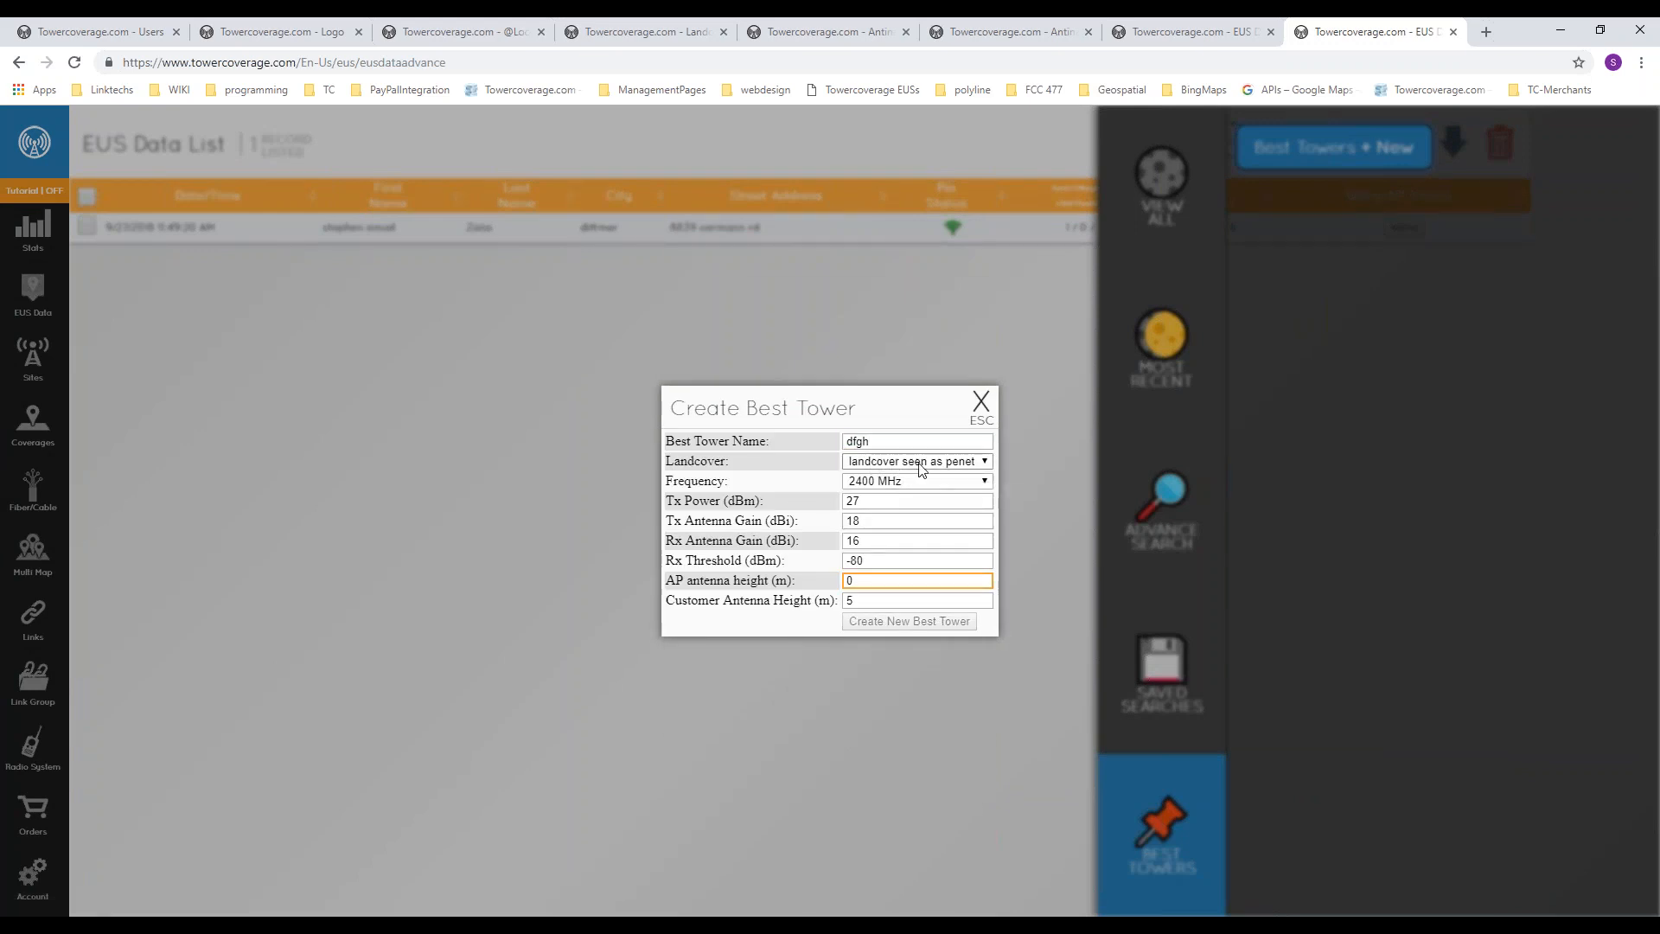
{"action": "left_click", "coordinate": [930, 465]}
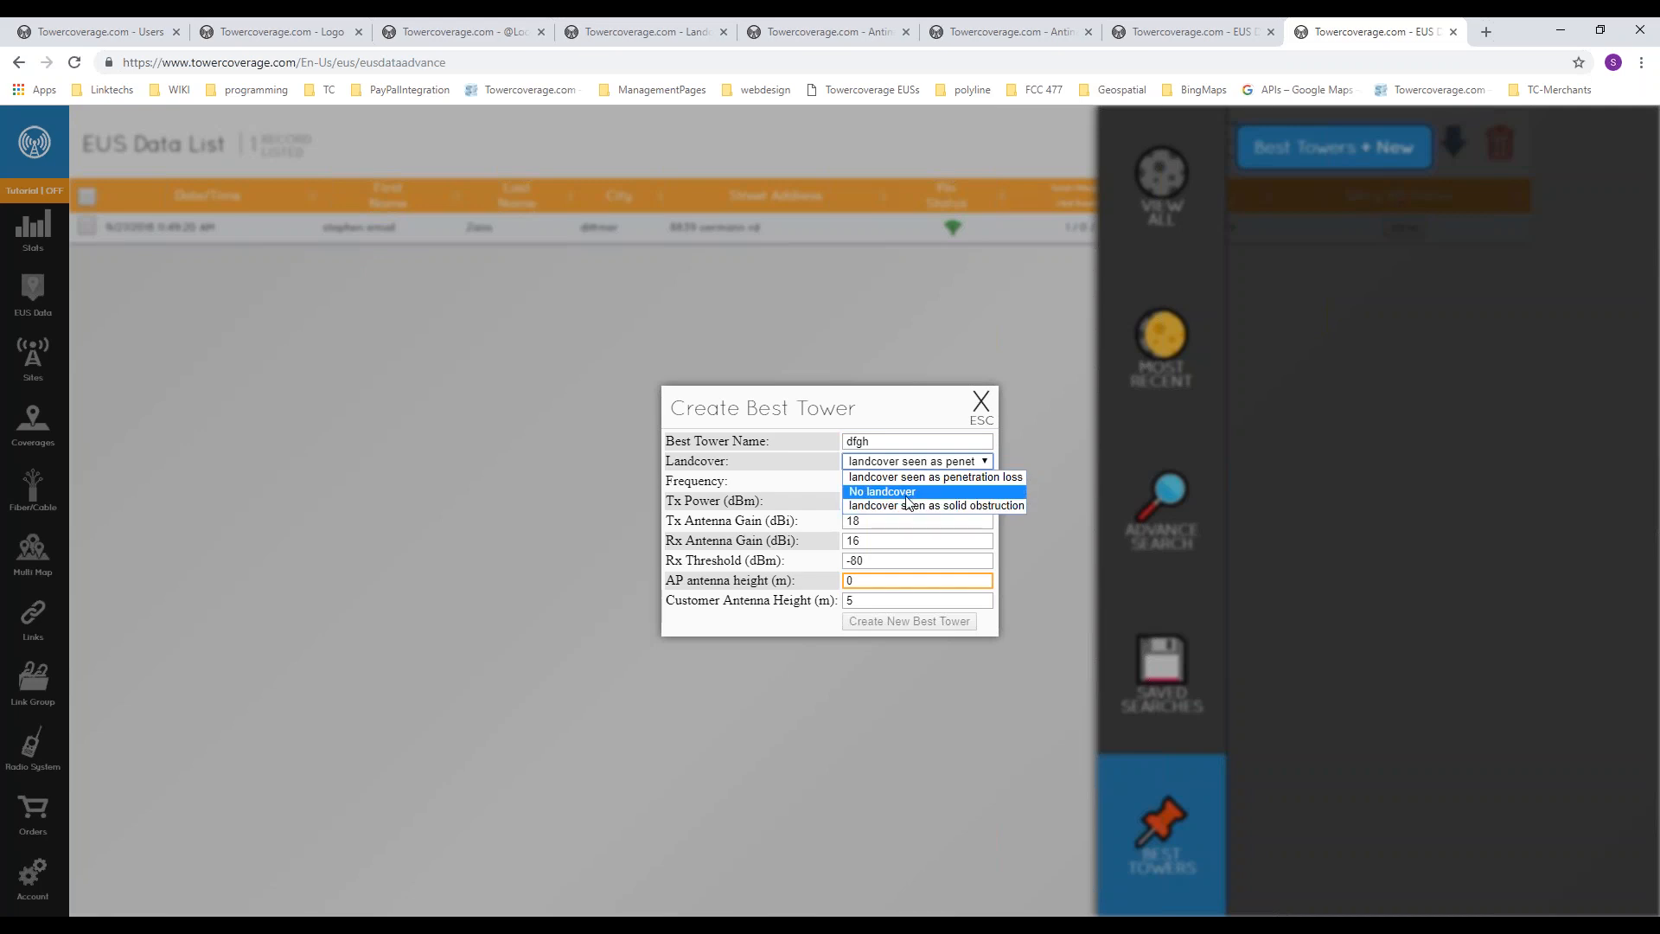
{"action": "left_click", "coordinate": [901, 540]}
{"action": "left_click", "coordinate": [894, 503]}
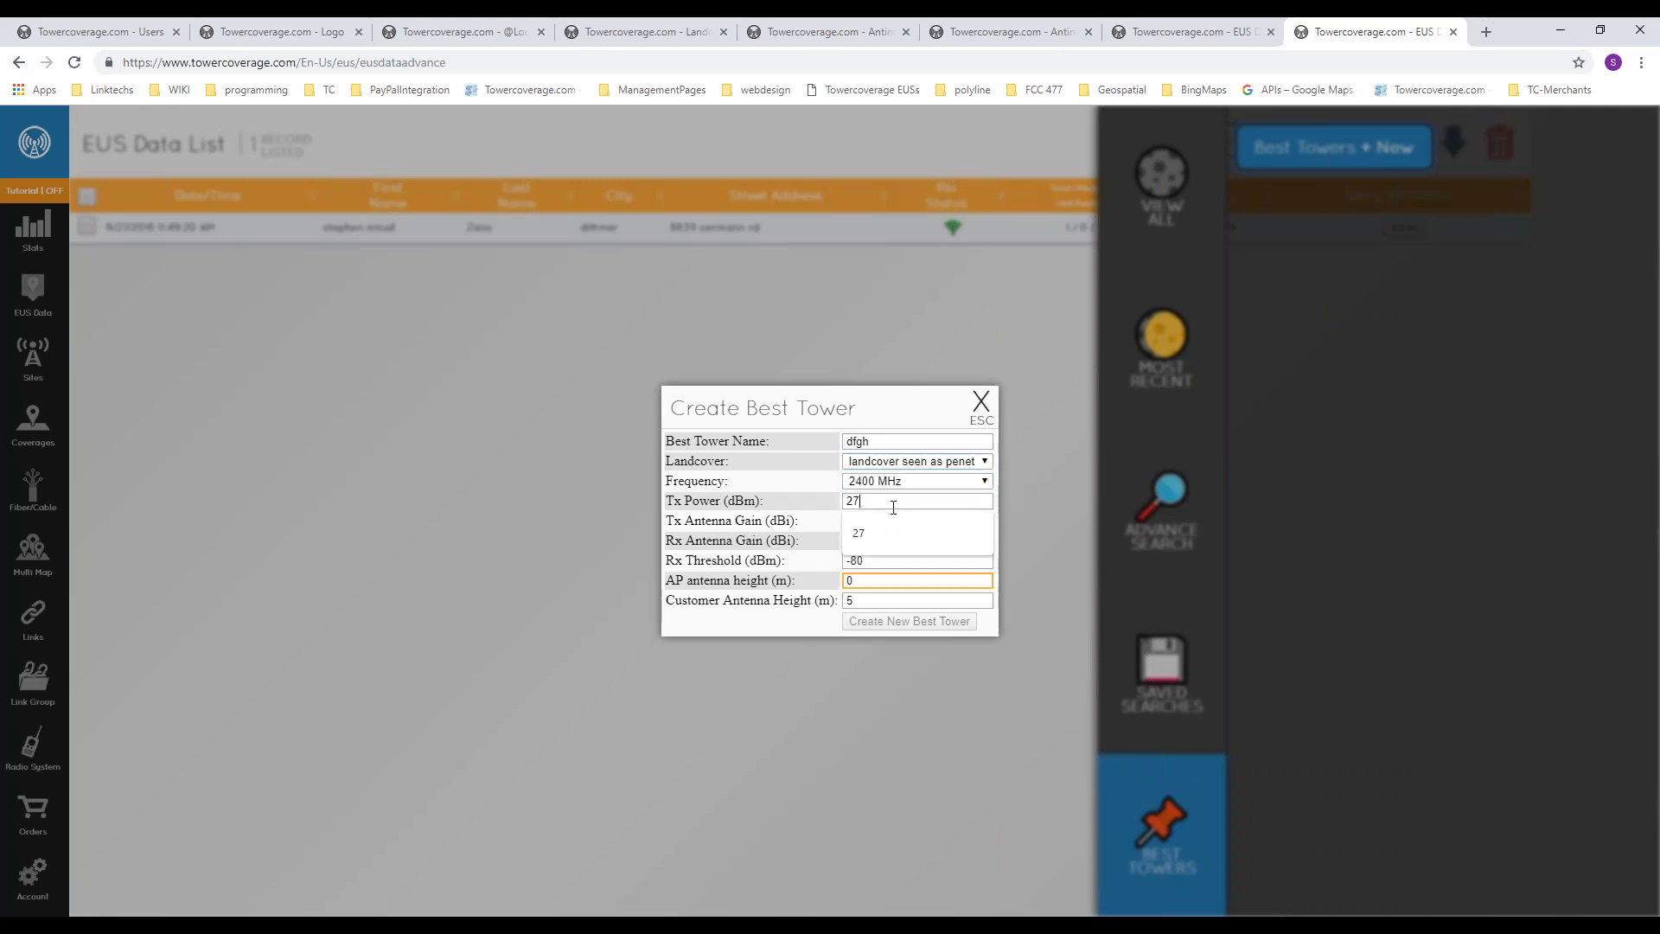
Step: Set the AP antenna height to 150 m and customer antenna height to 5 m, create the Best Tower, and close the dialog
{"action": "left_click", "coordinate": [874, 578]}
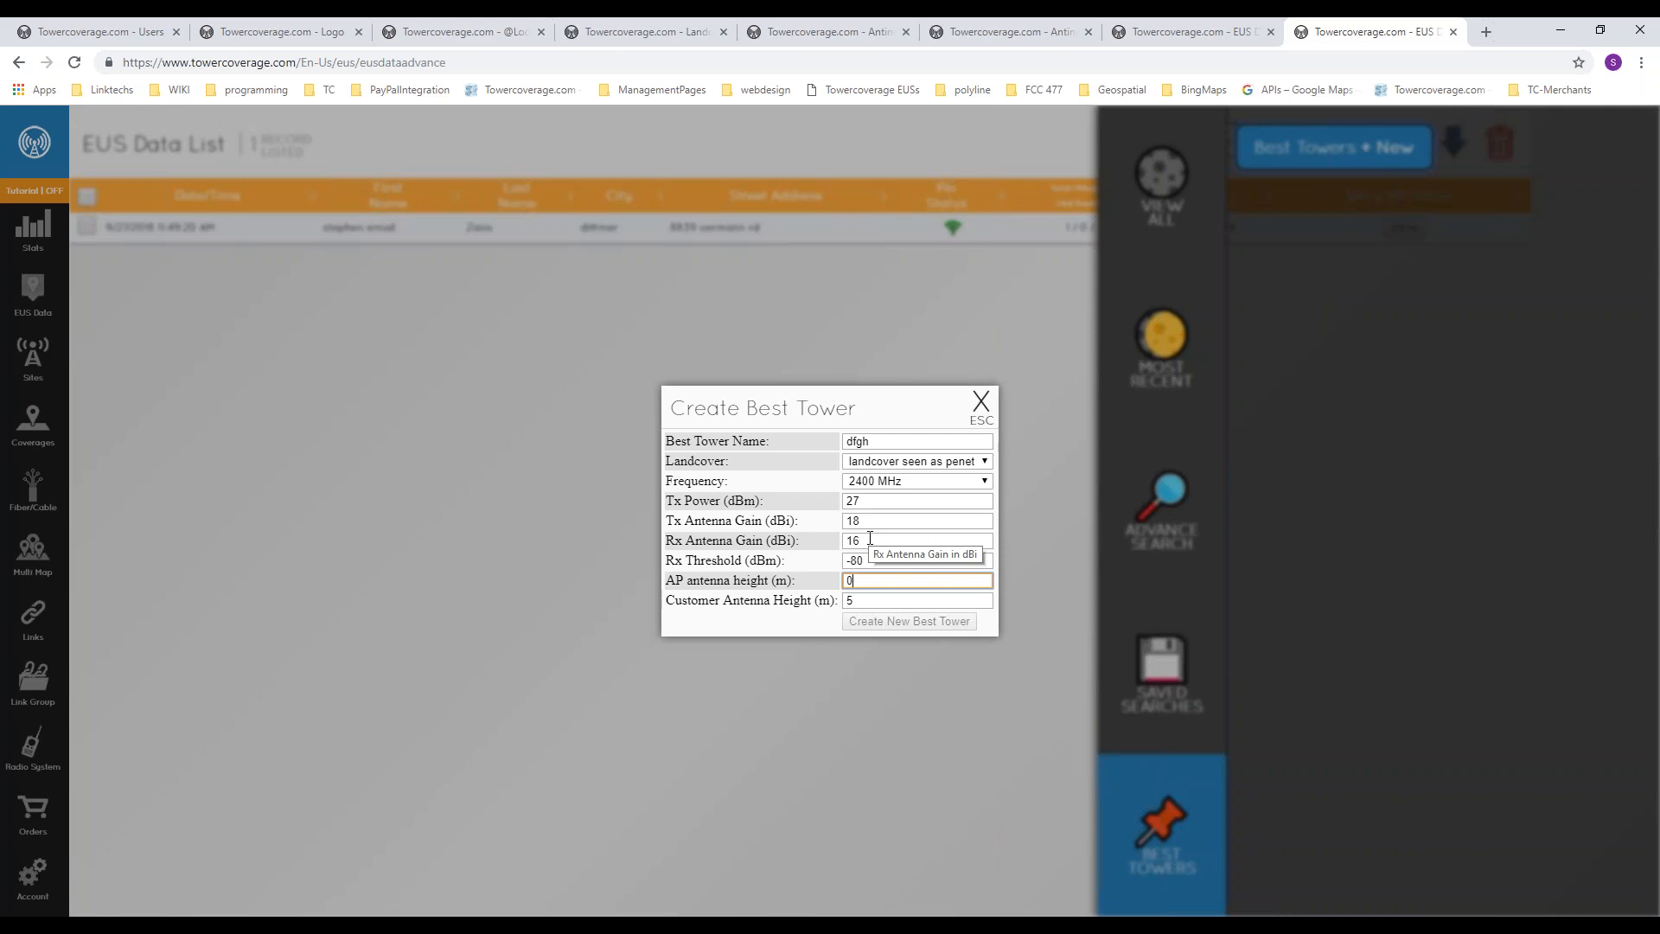
{"action": "key", "text": "BackSpace"}
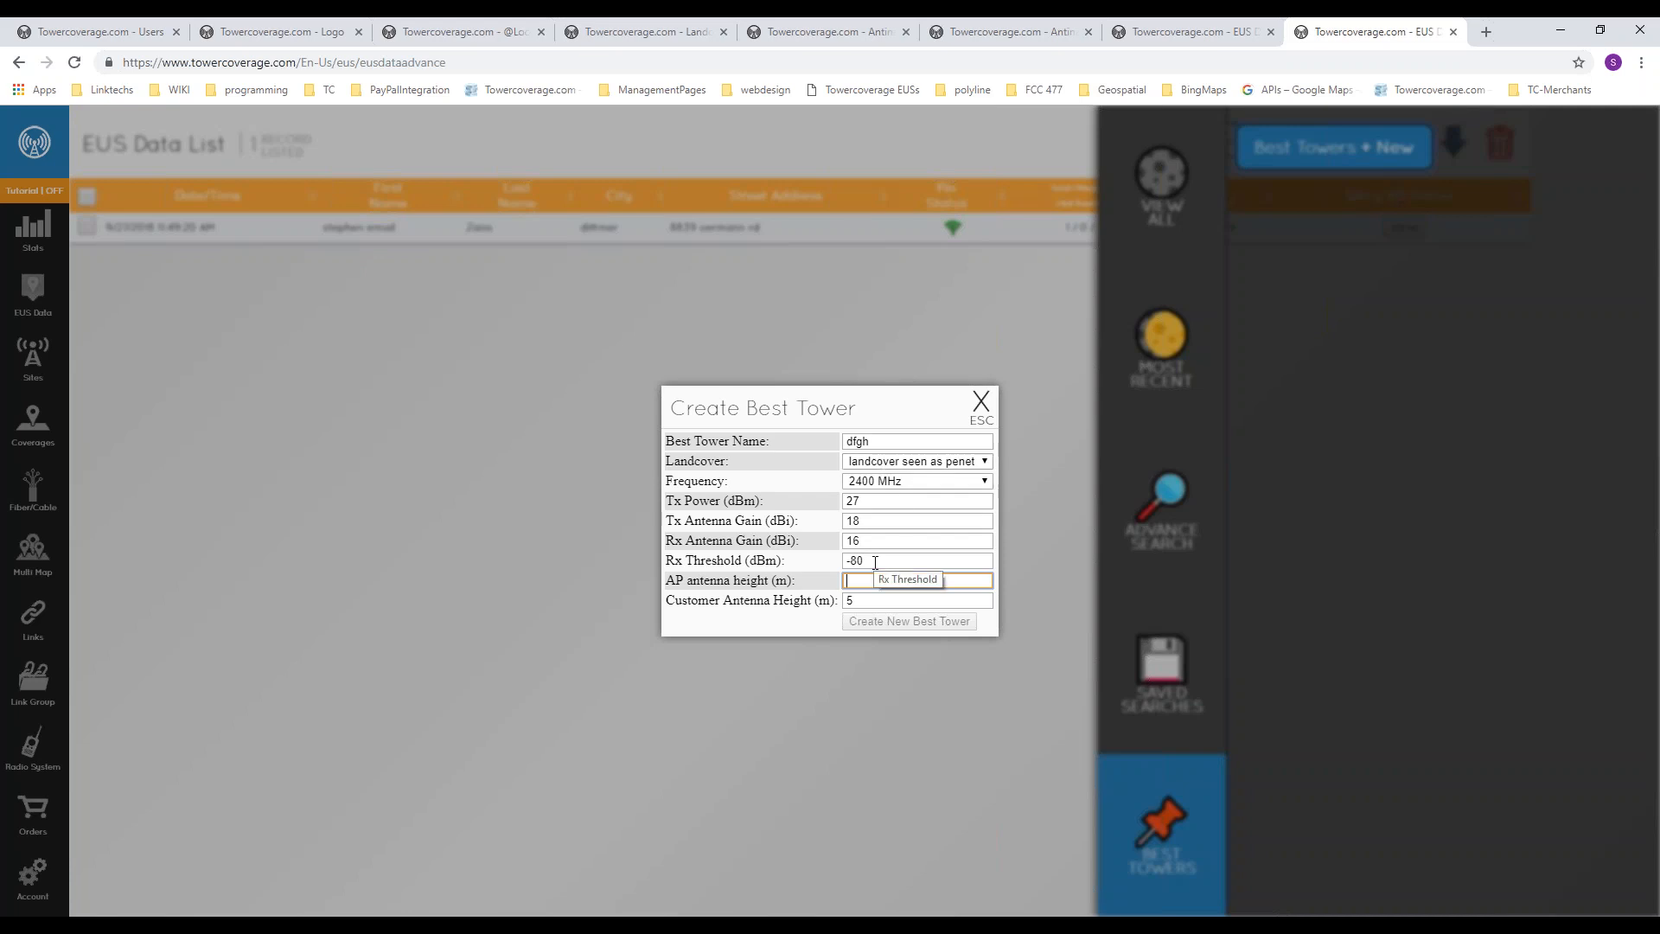
{"action": "type", "text": "150"}
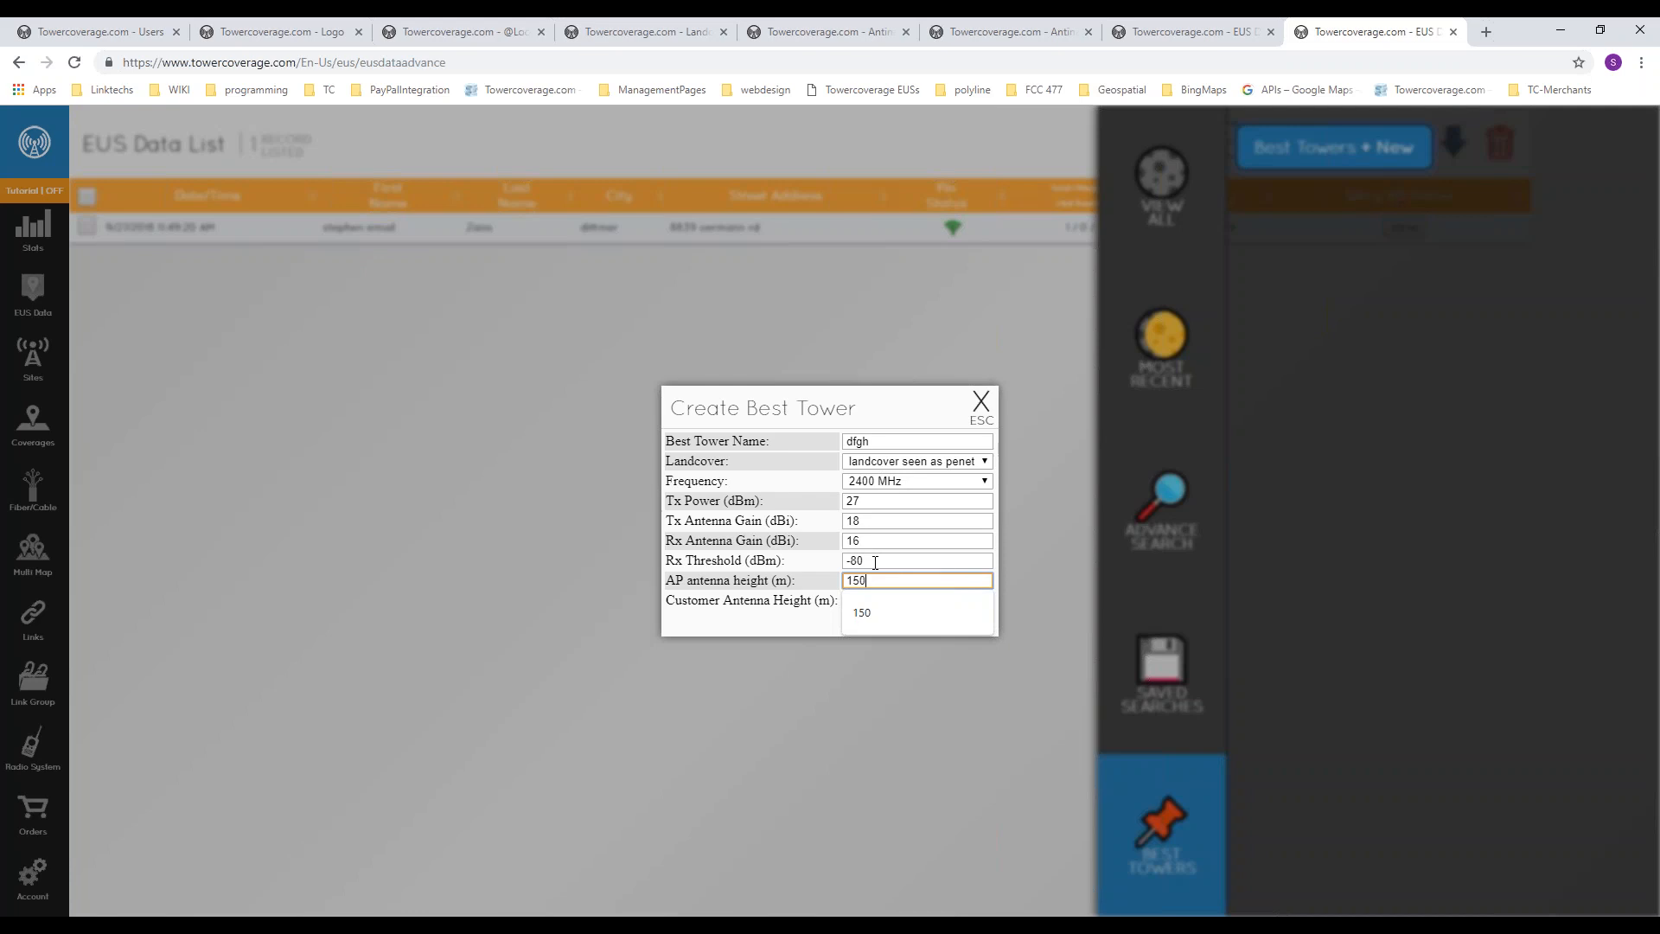
{"action": "key", "text": "Tab"}
{"action": "type", "text": "5"}
{"action": "left_click", "coordinate": [910, 620]}
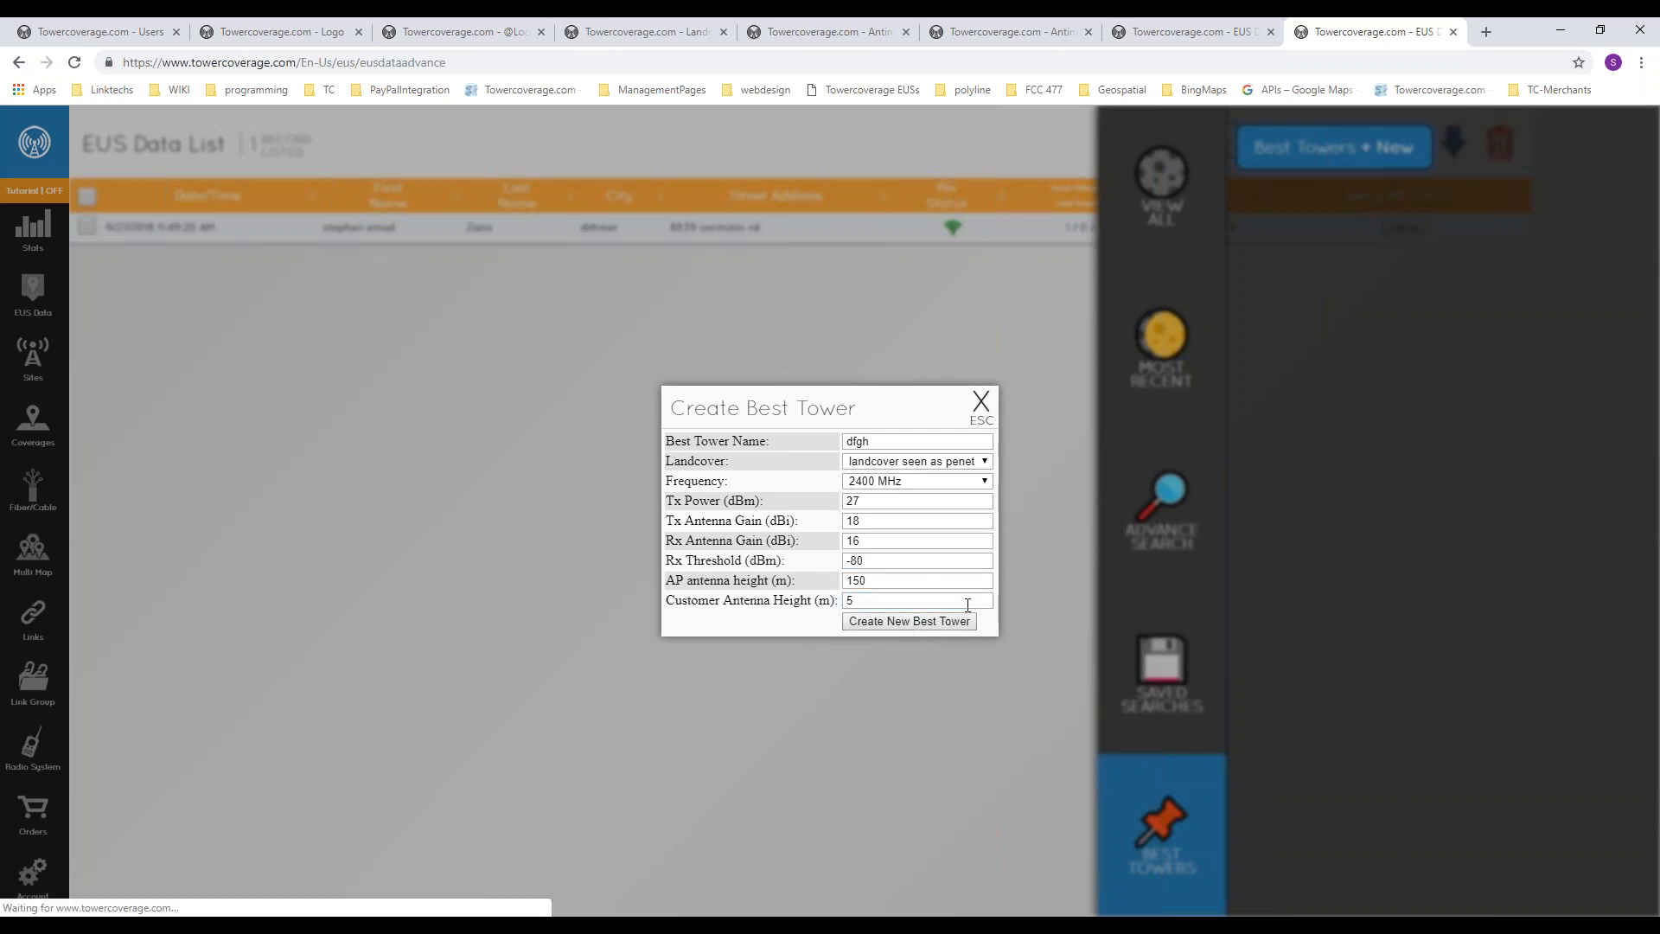
{"action": "left_click", "coordinate": [983, 402]}
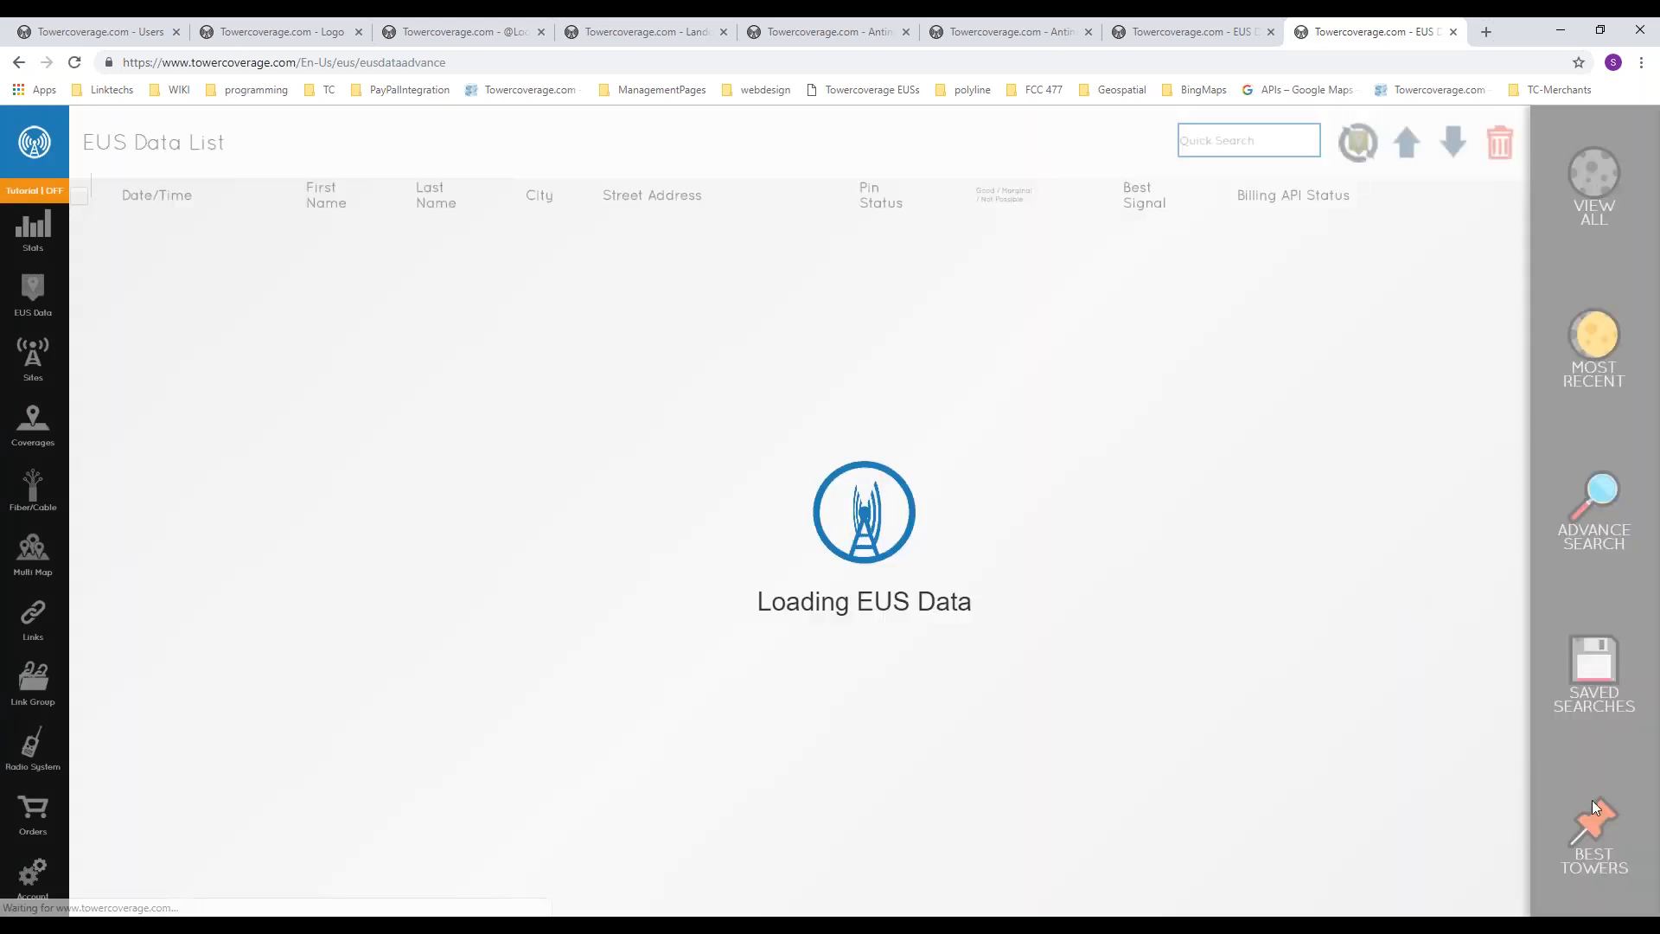
{"action": "left_click", "coordinate": [1596, 806]}
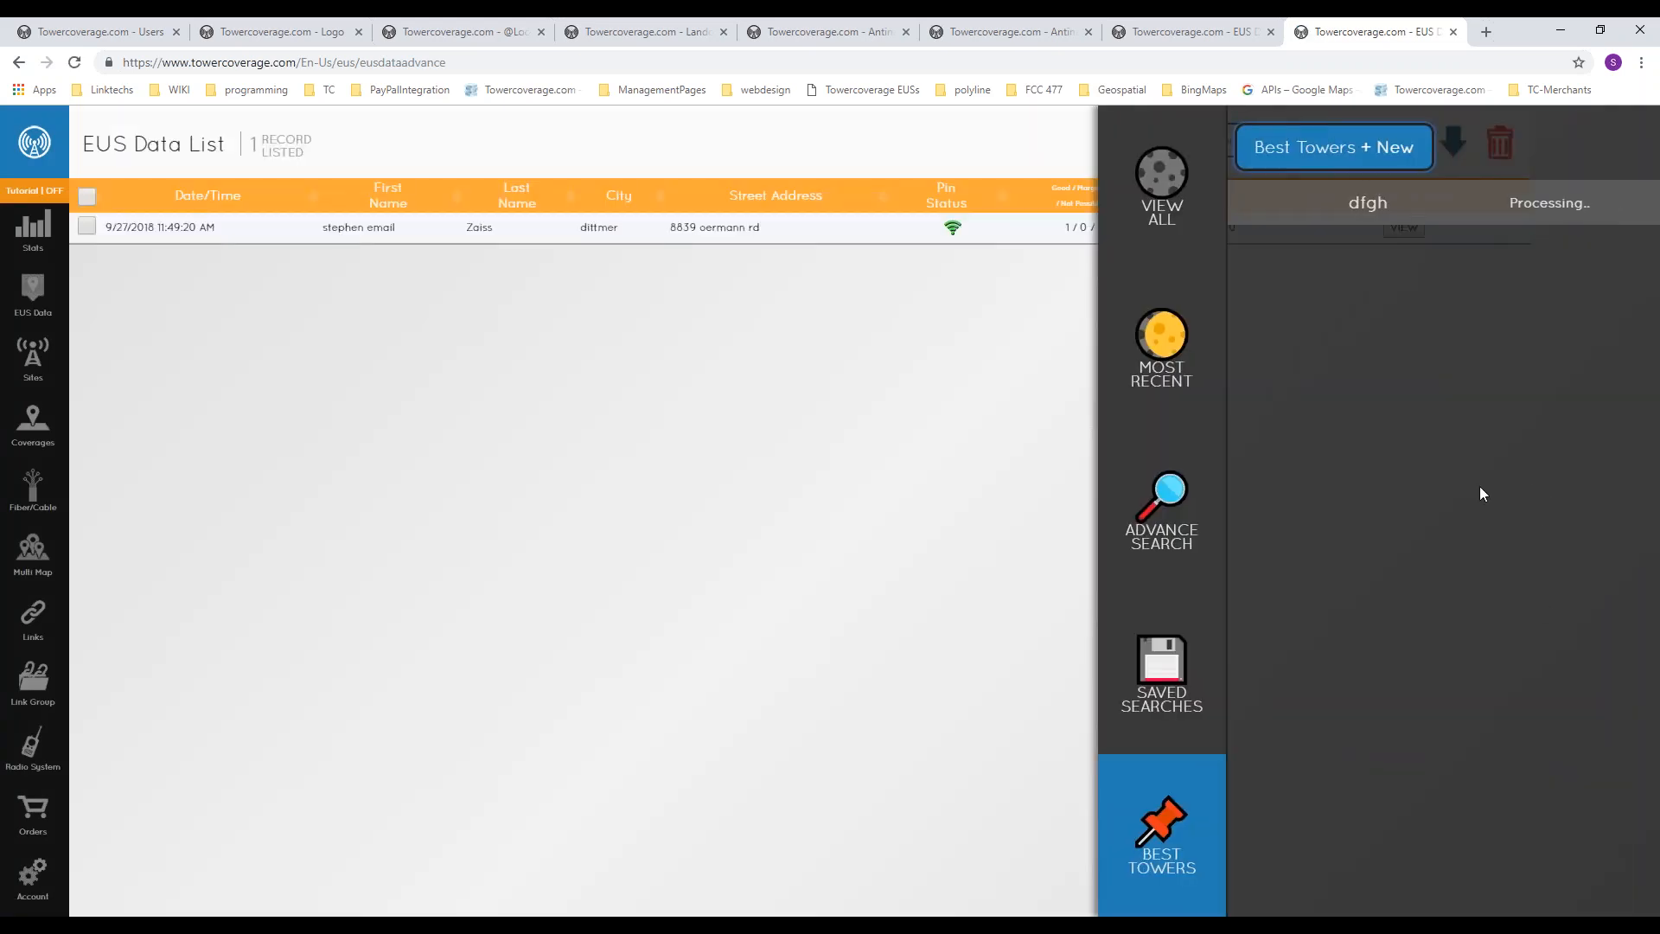
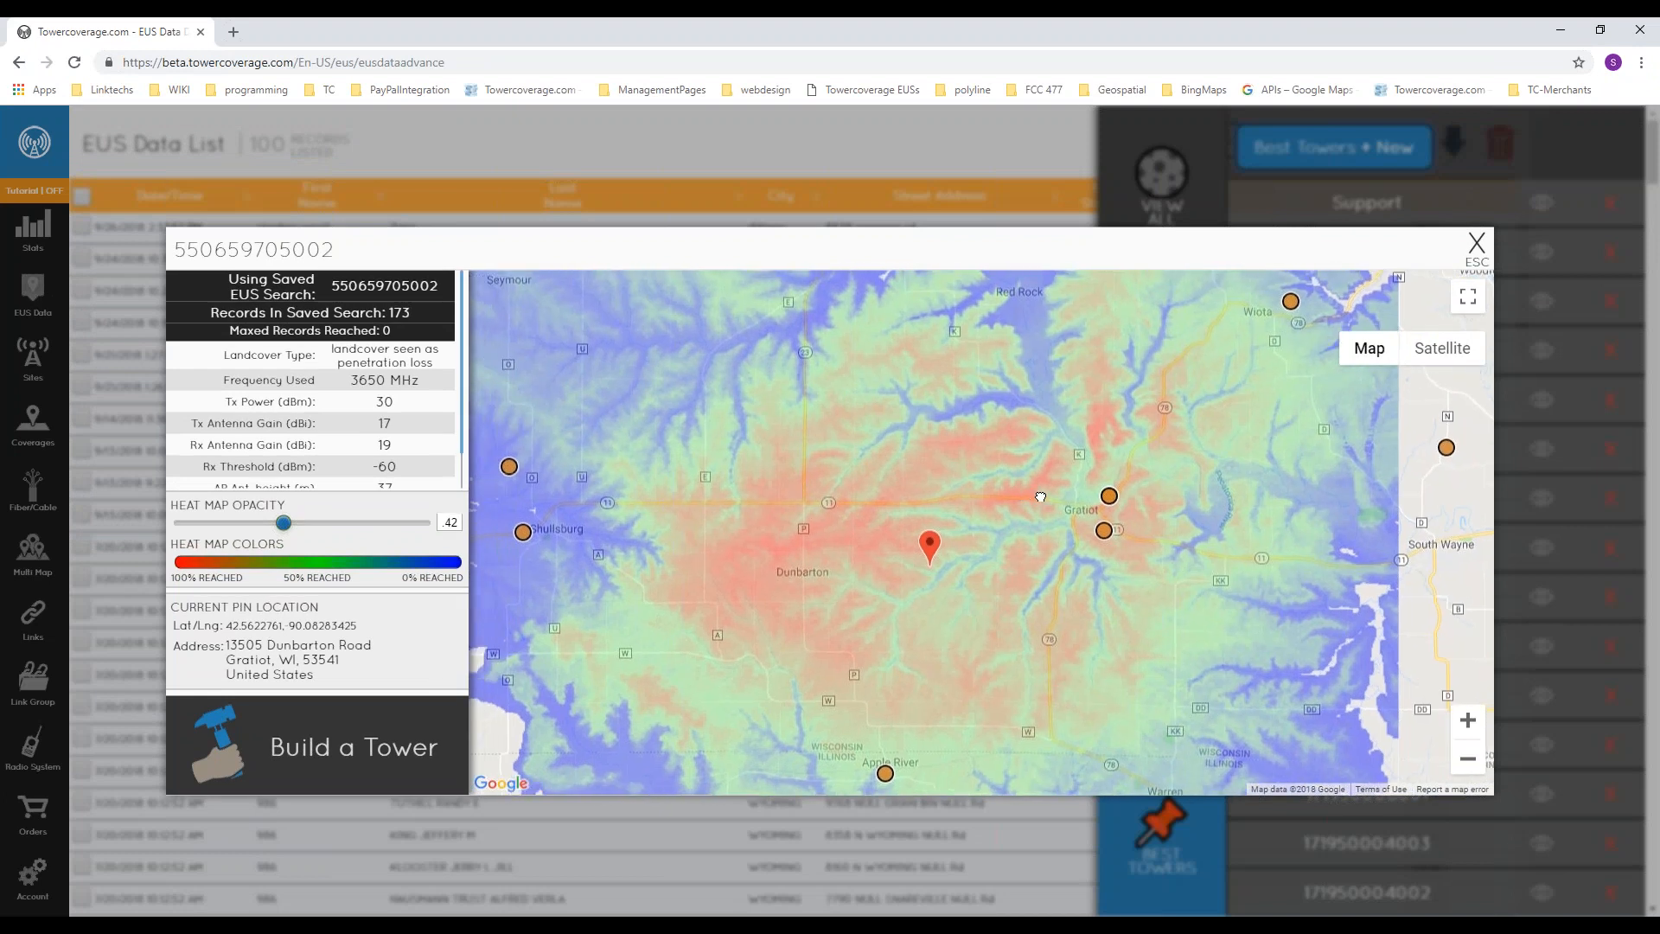
Step: Examine the Best Tower heat map around Gratiot and Dunbarton, and check the number of records in the saved search
{"action": "scroll", "coordinate": [908, 538], "scroll_direction": "up", "scroll_amount": 2}
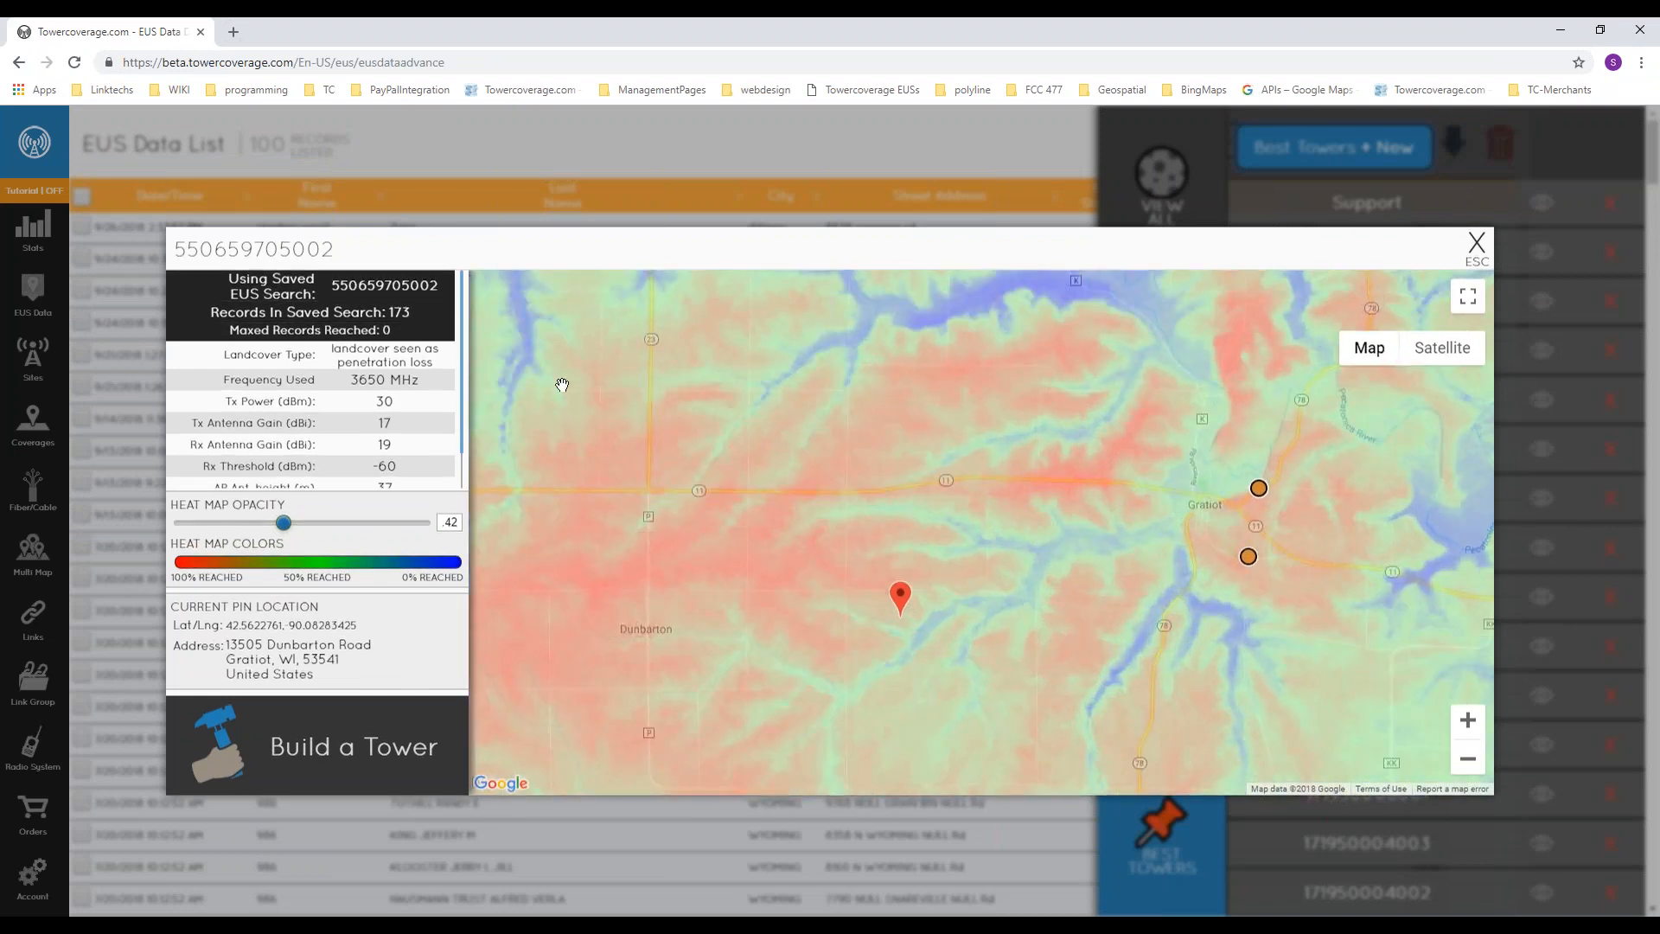
{"action": "double_click", "coordinate": [398, 312]}
{"action": "scroll", "coordinate": [863, 493], "scroll_direction": "down", "scroll_amount": 2}
{"action": "left_click_drag", "start_coordinate": [807, 485], "coordinate": [920, 525]}
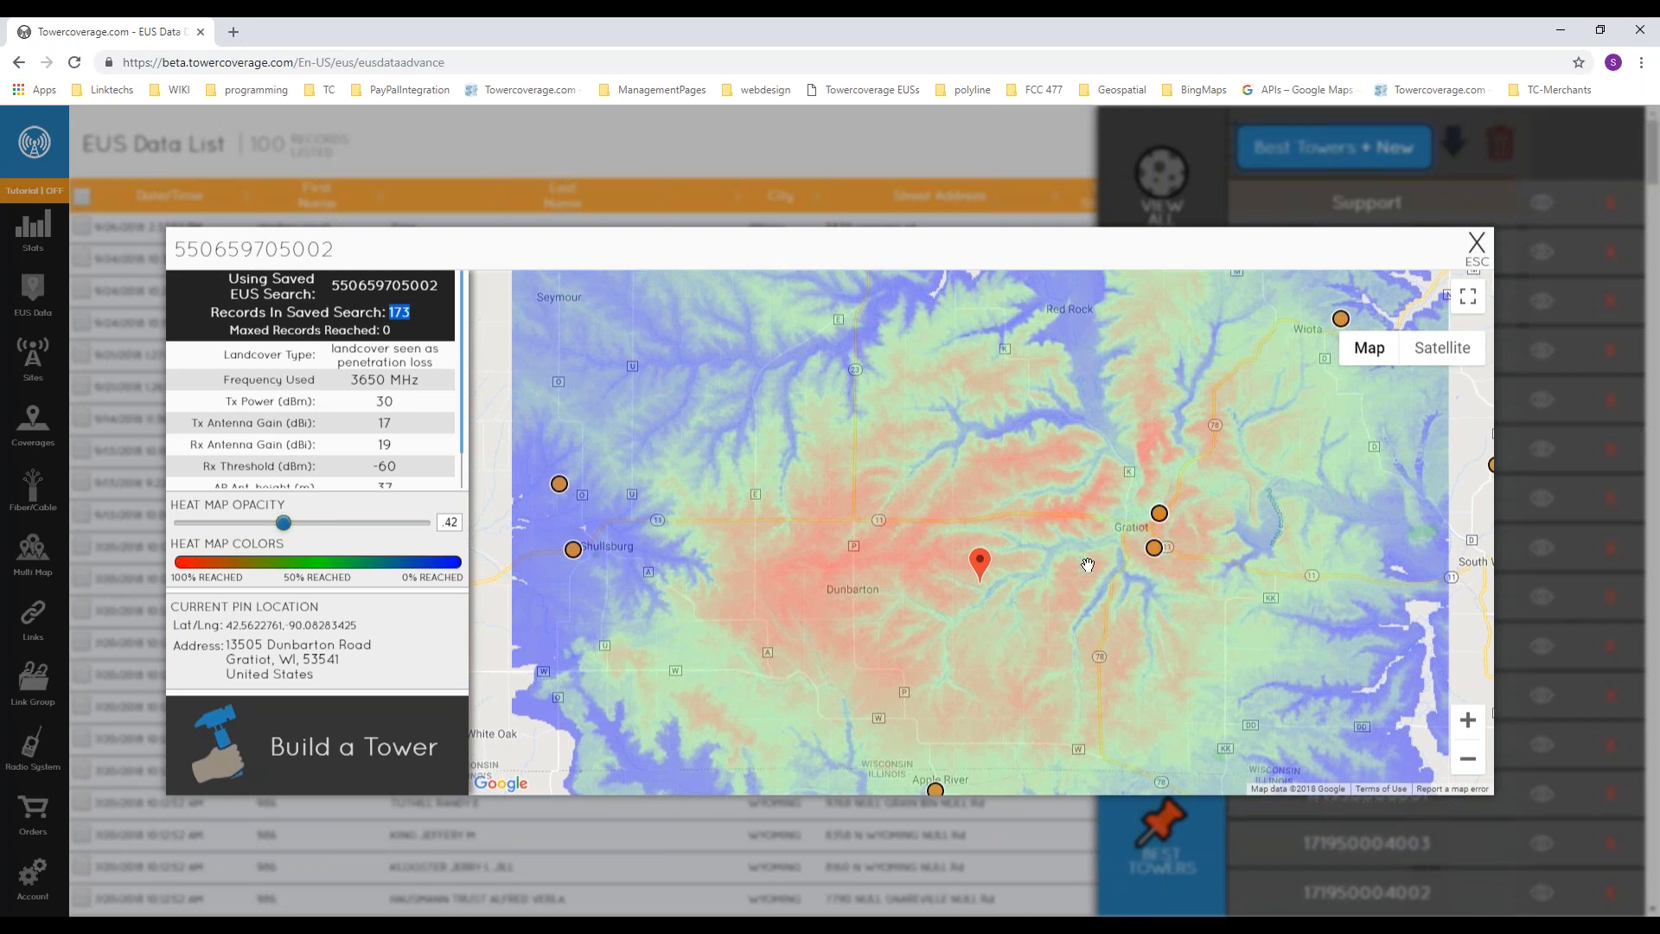
{"action": "scroll", "coordinate": [892, 559], "scroll_direction": "up", "scroll_amount": 1}
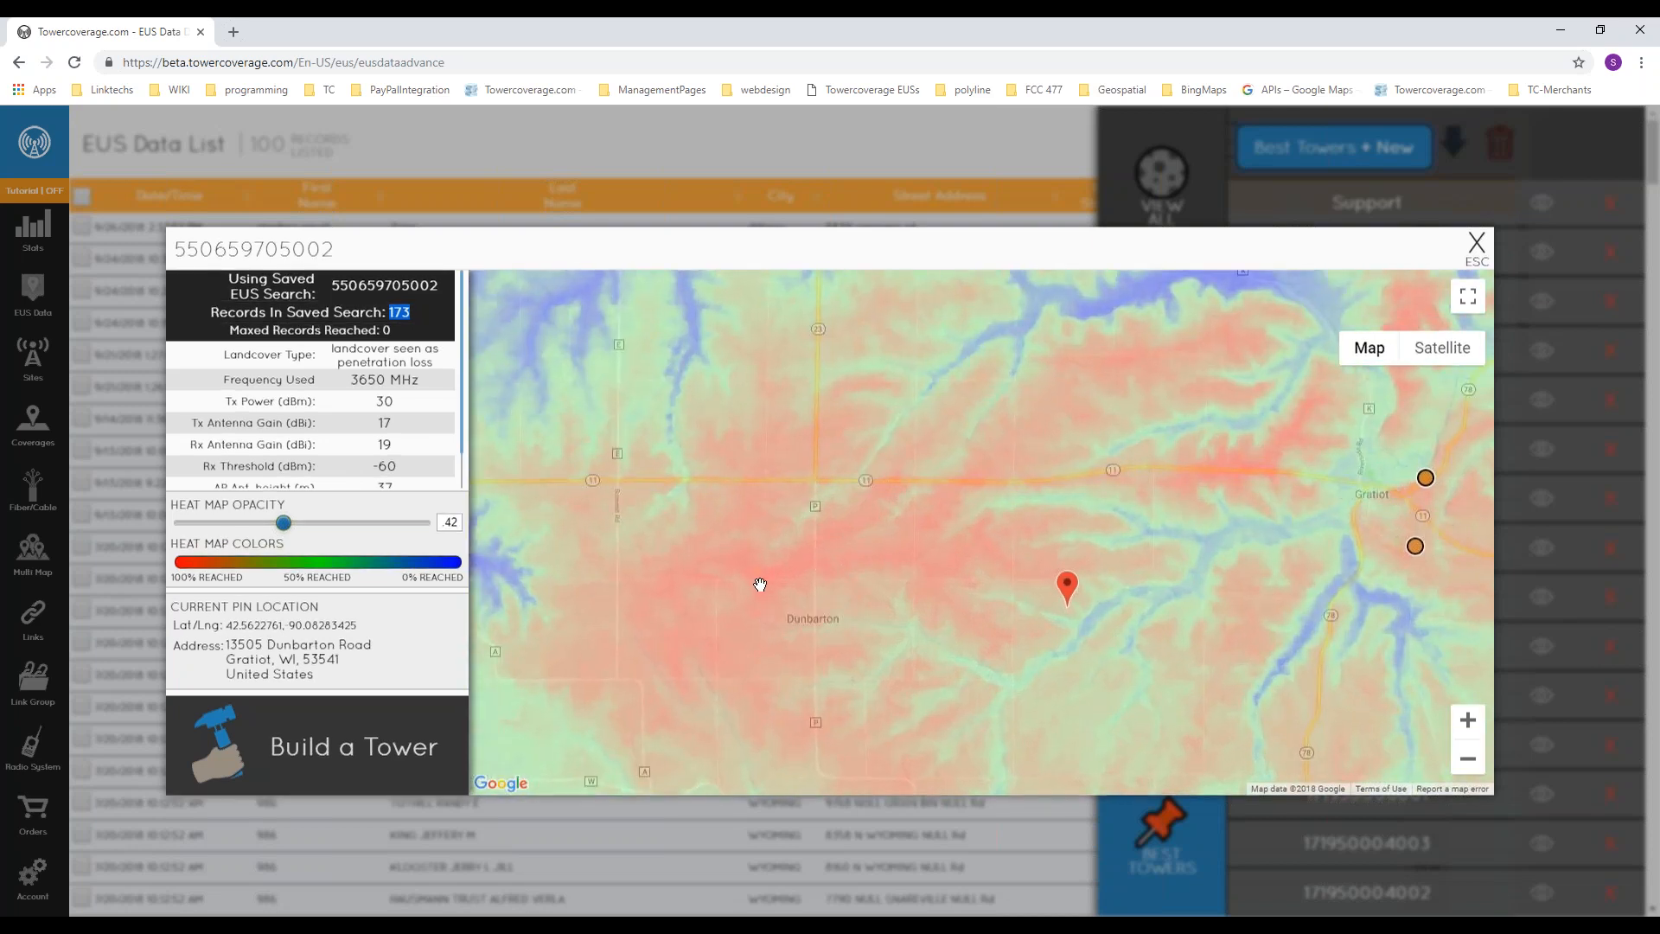
Step: Place the tower pin on the highway west of Gratiot, check its address and coordinates, and relocate it just north of Dunbarton
{"action": "left_click", "coordinate": [1254, 472]}
{"action": "left_click_drag", "start_coordinate": [317, 673], "coordinate": [234, 634]}
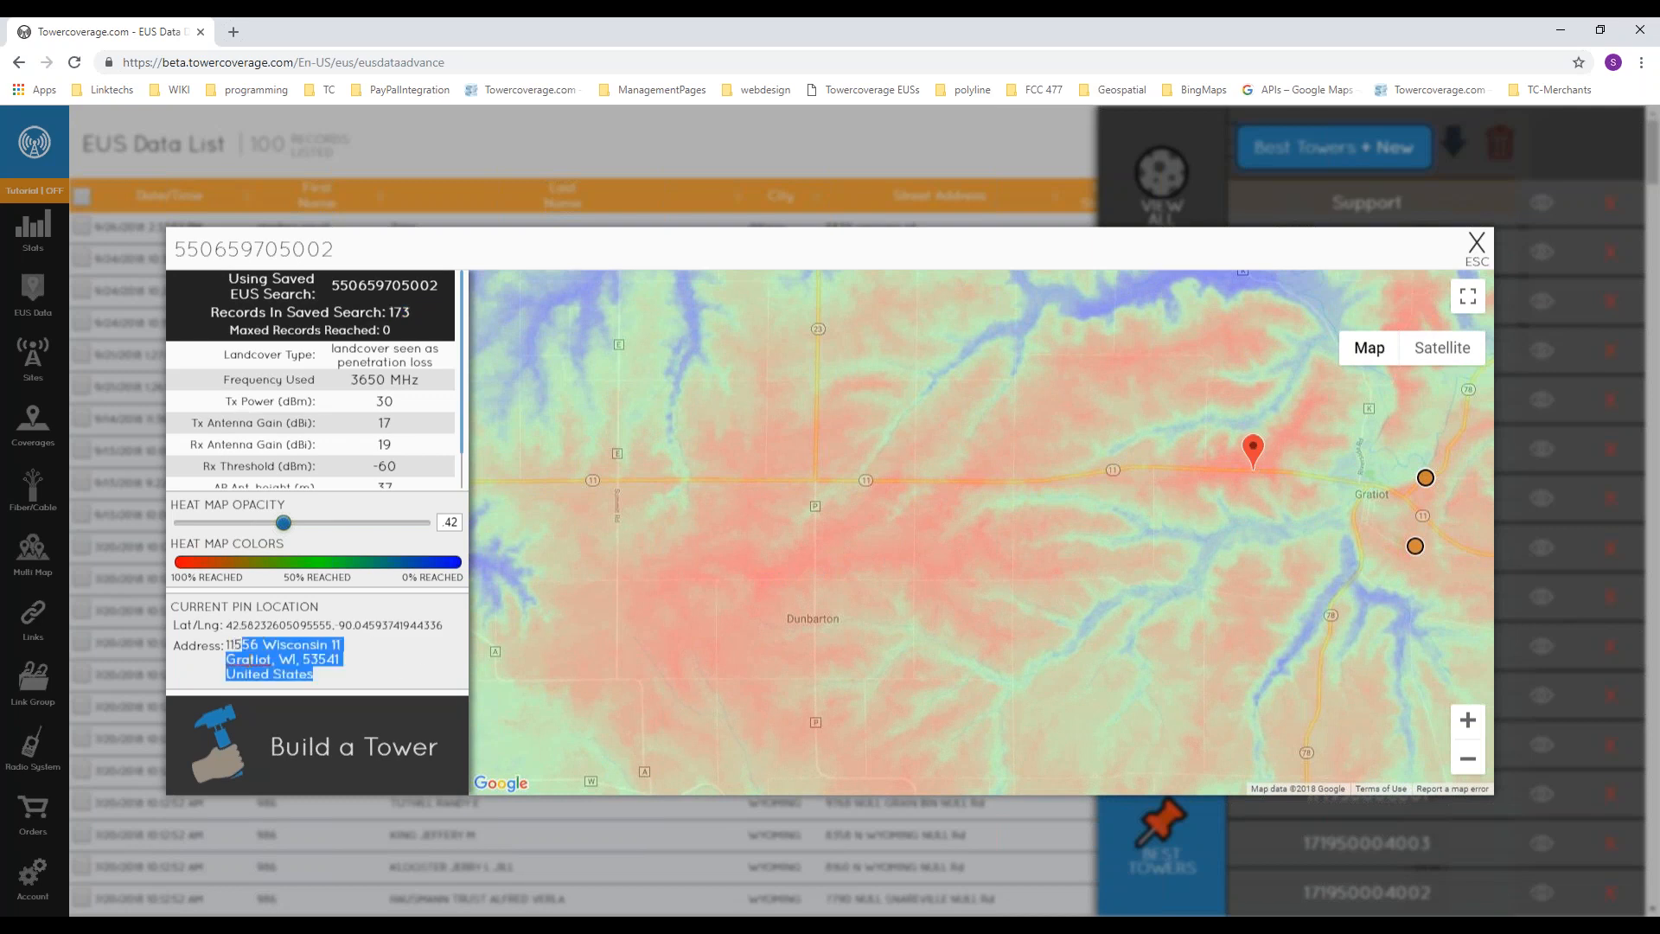
{"action": "left_click_drag", "start_coordinate": [227, 645], "coordinate": [270, 662]}
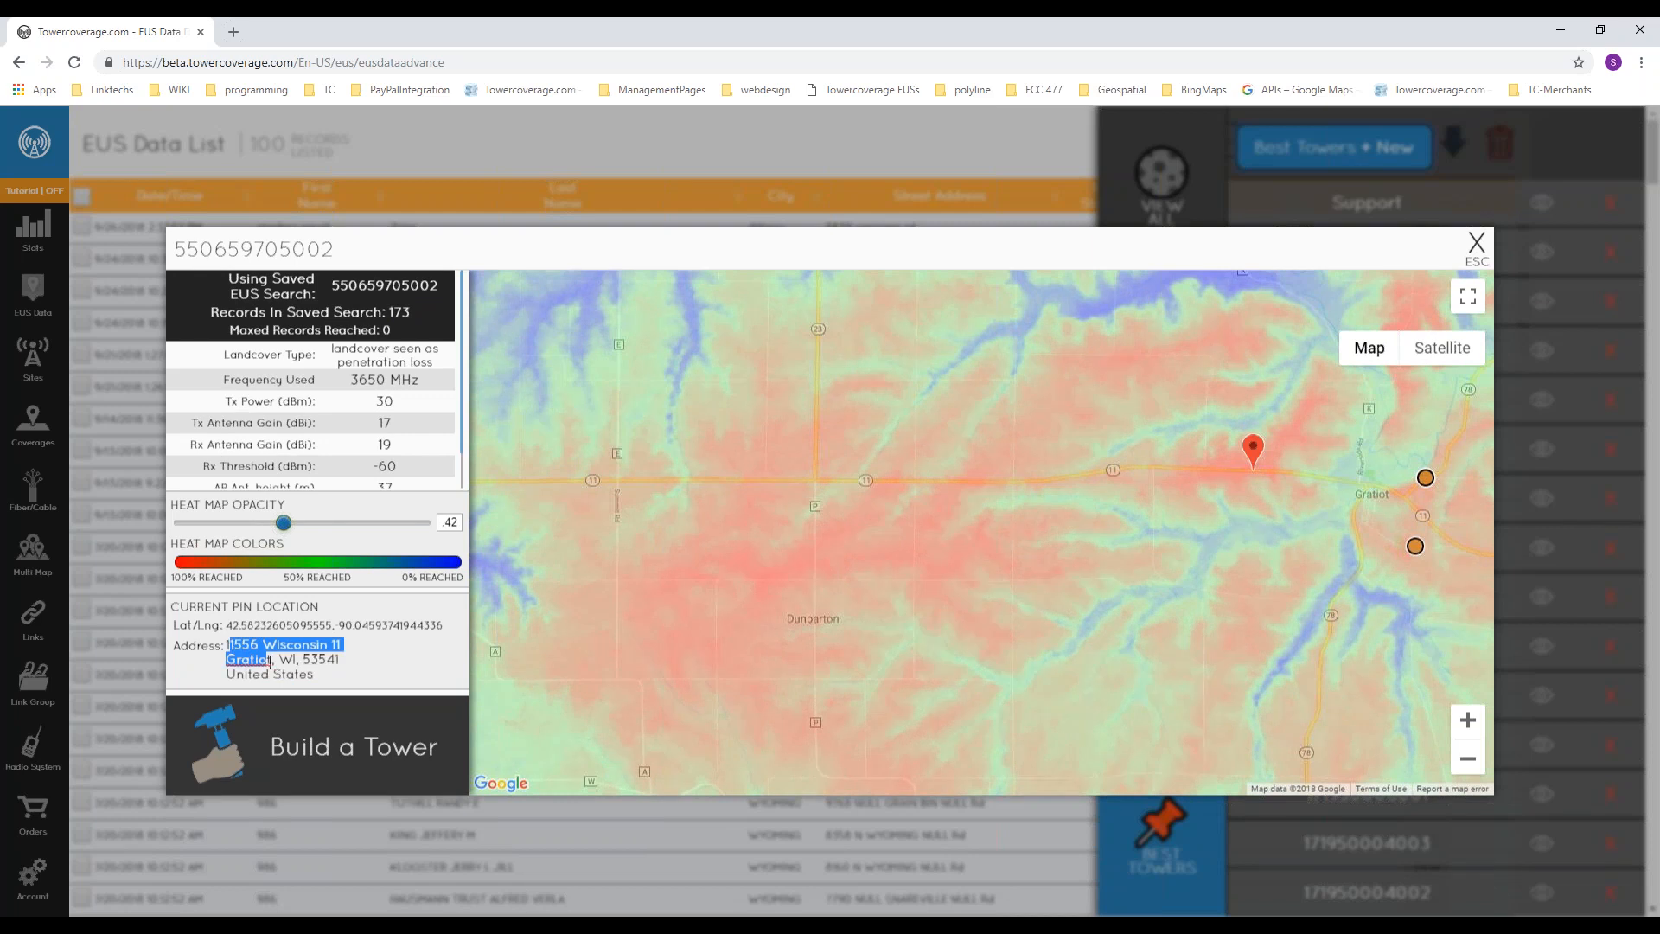
{"action": "double_click", "coordinate": [261, 627]}
{"action": "left_click", "coordinate": [796, 571]}
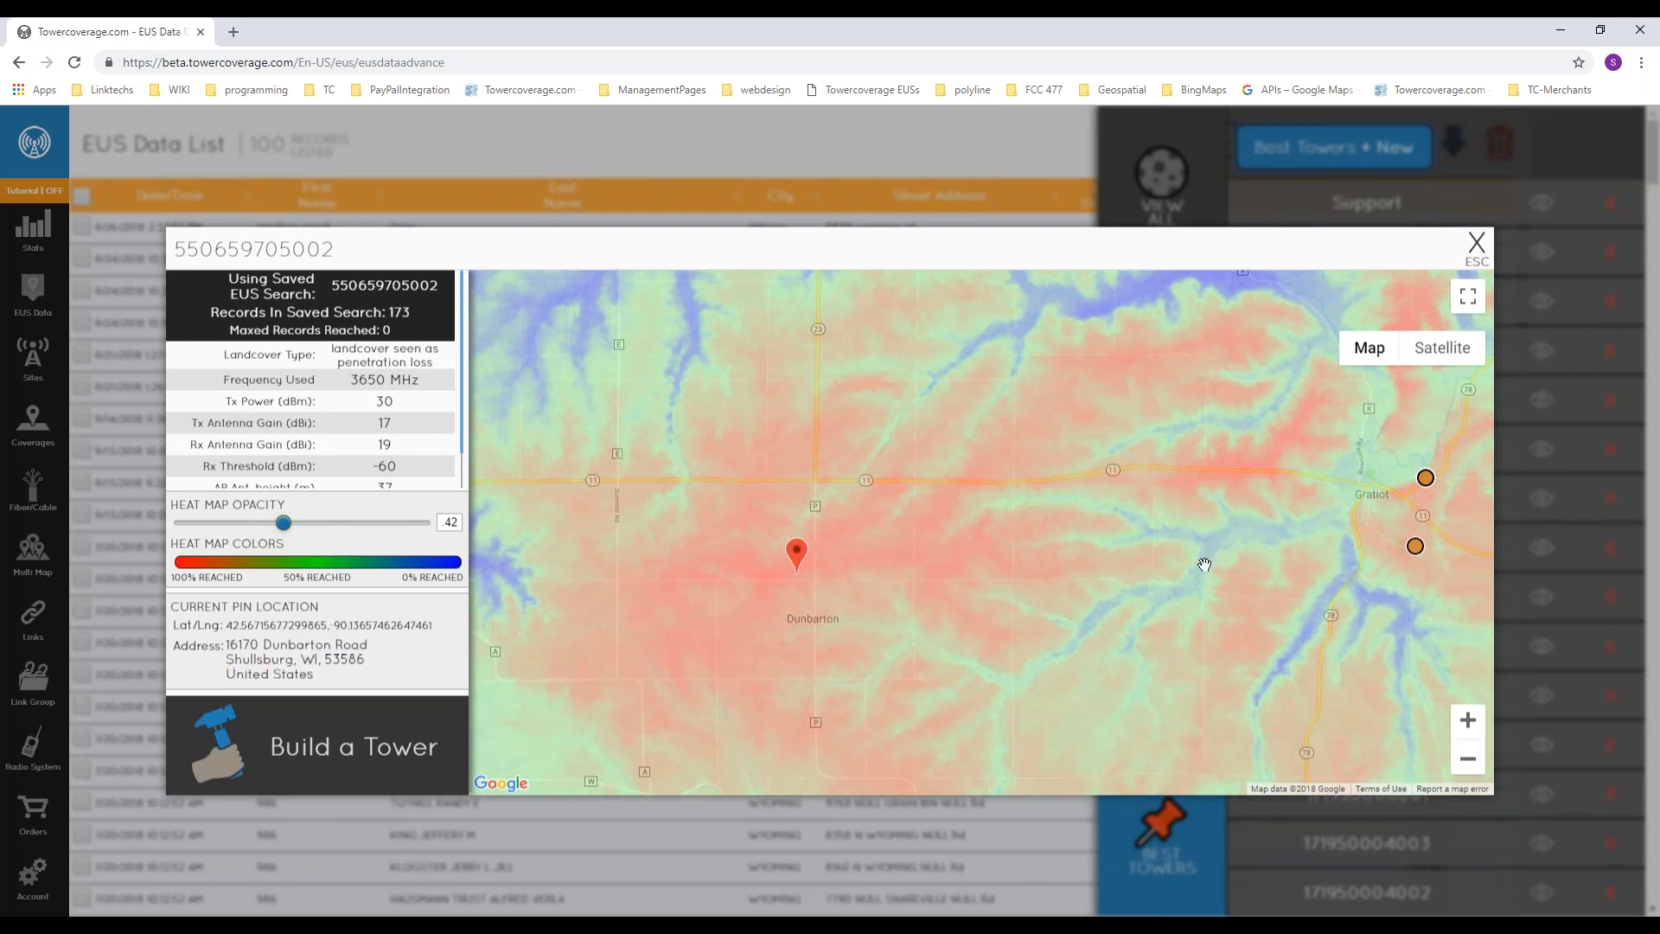
Step: Look up the structure height and registration number of the existing tower just east of Gratiot, and close the Best Tower map
{"action": "left_click_drag", "start_coordinate": [1231, 564], "coordinate": [980, 560]}
{"action": "left_click_drag", "start_coordinate": [1178, 500], "coordinate": [1111, 529]}
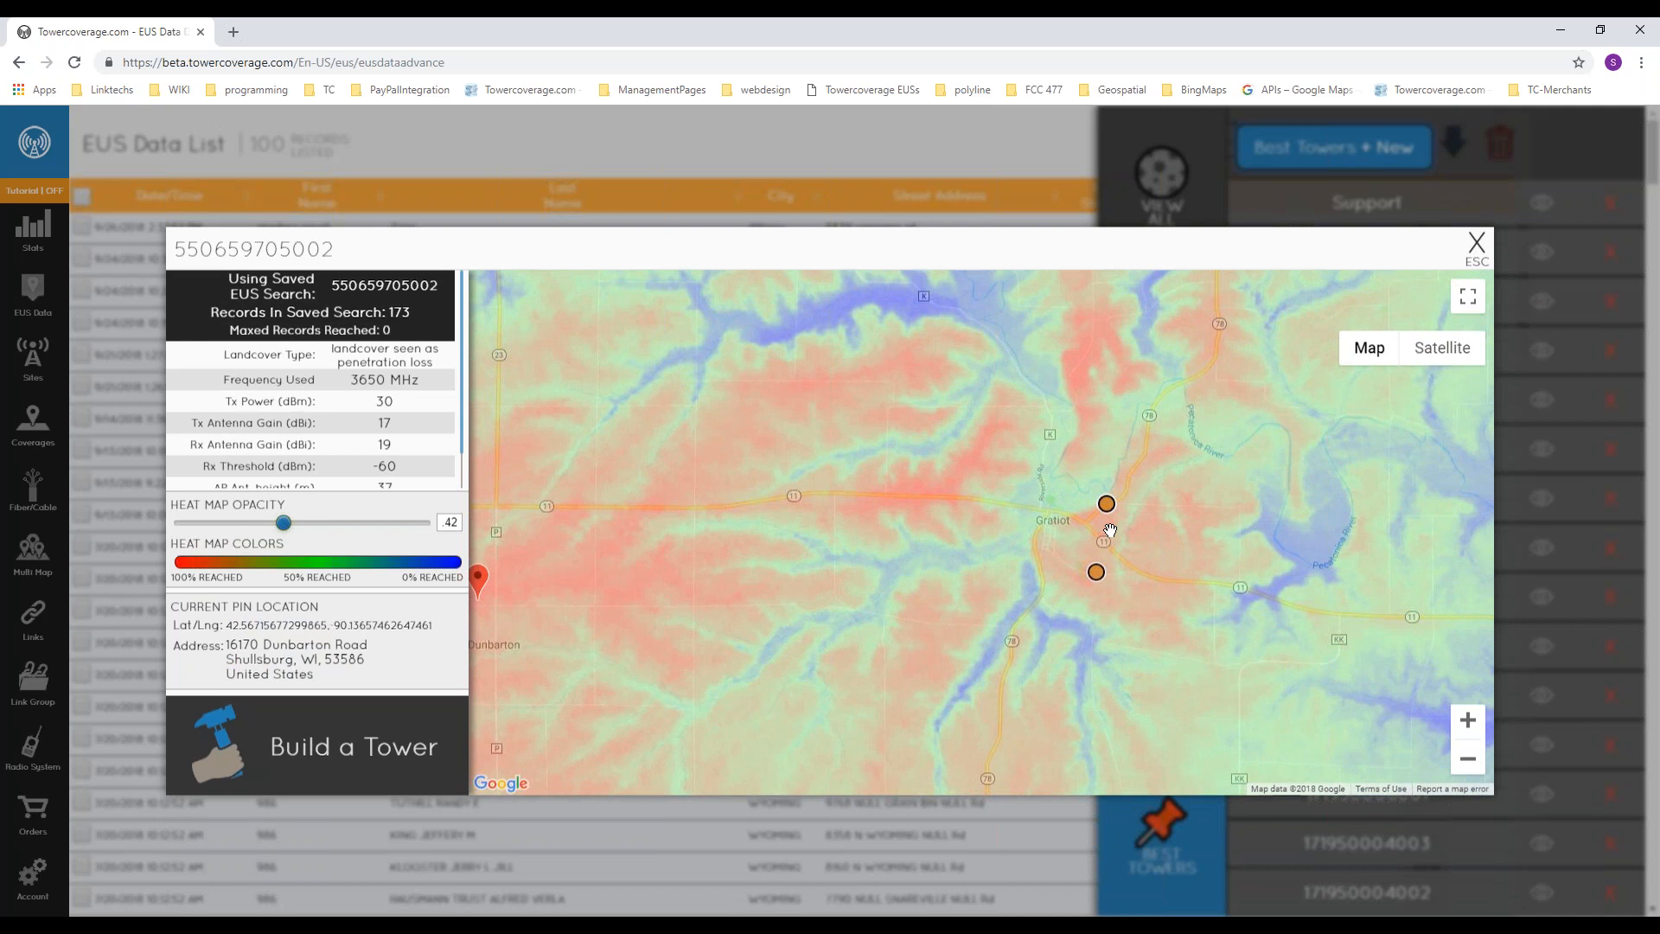
{"action": "left_click", "coordinate": [1110, 510]}
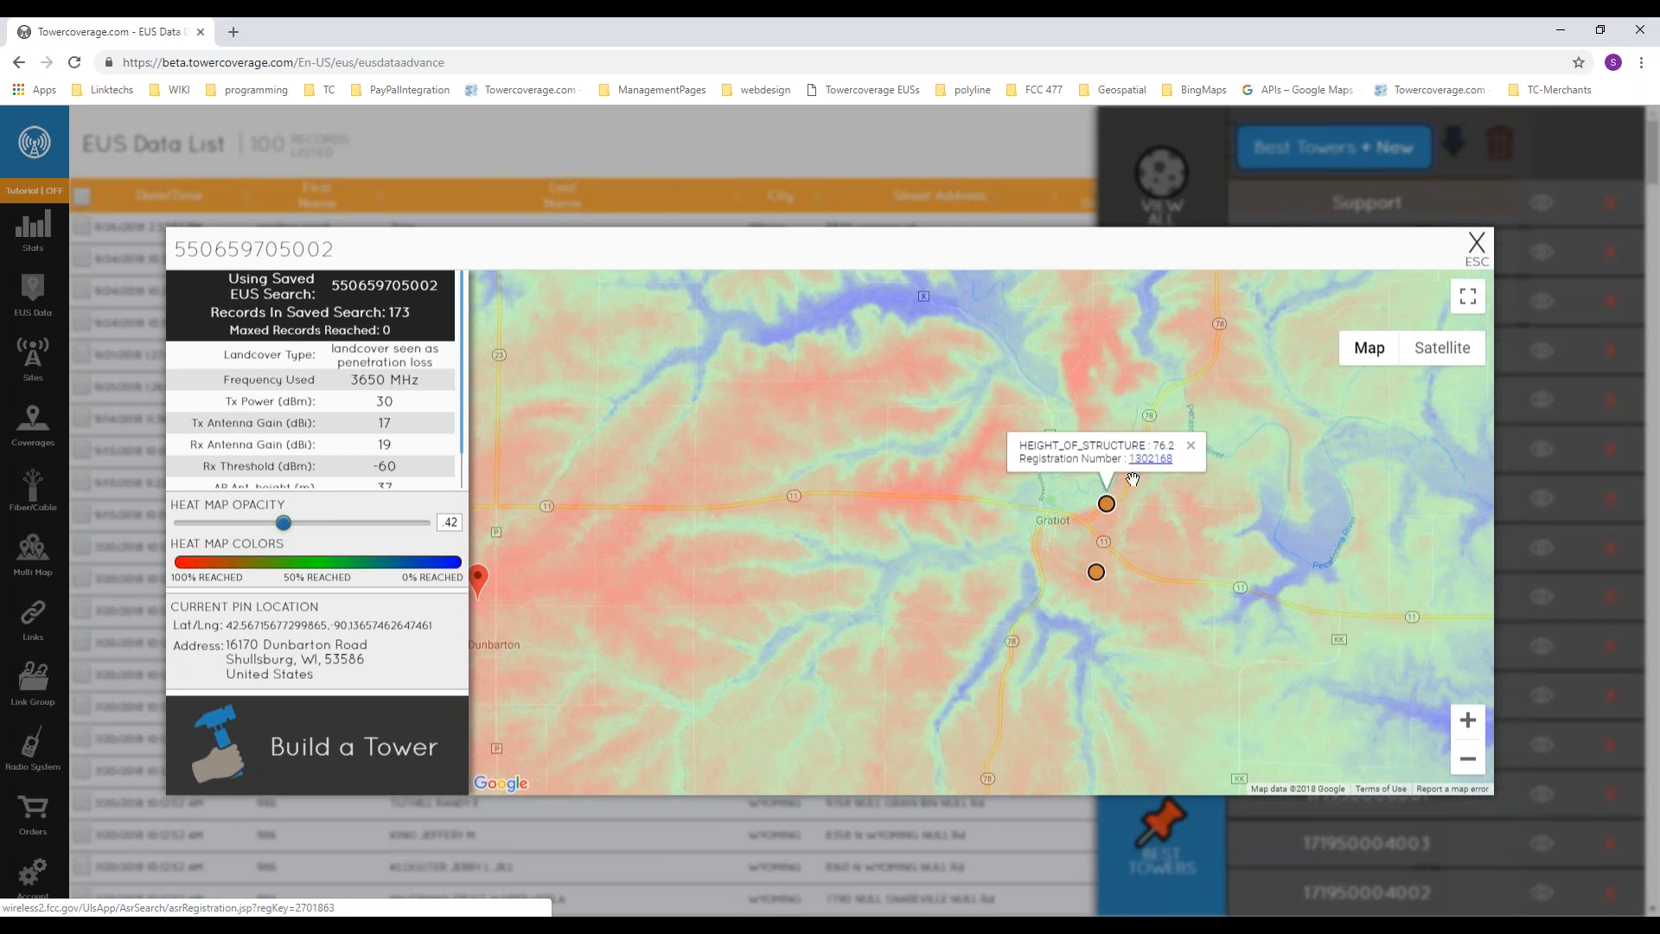
{"action": "scroll", "coordinate": [1107, 512], "scroll_direction": "up", "scroll_amount": 1}
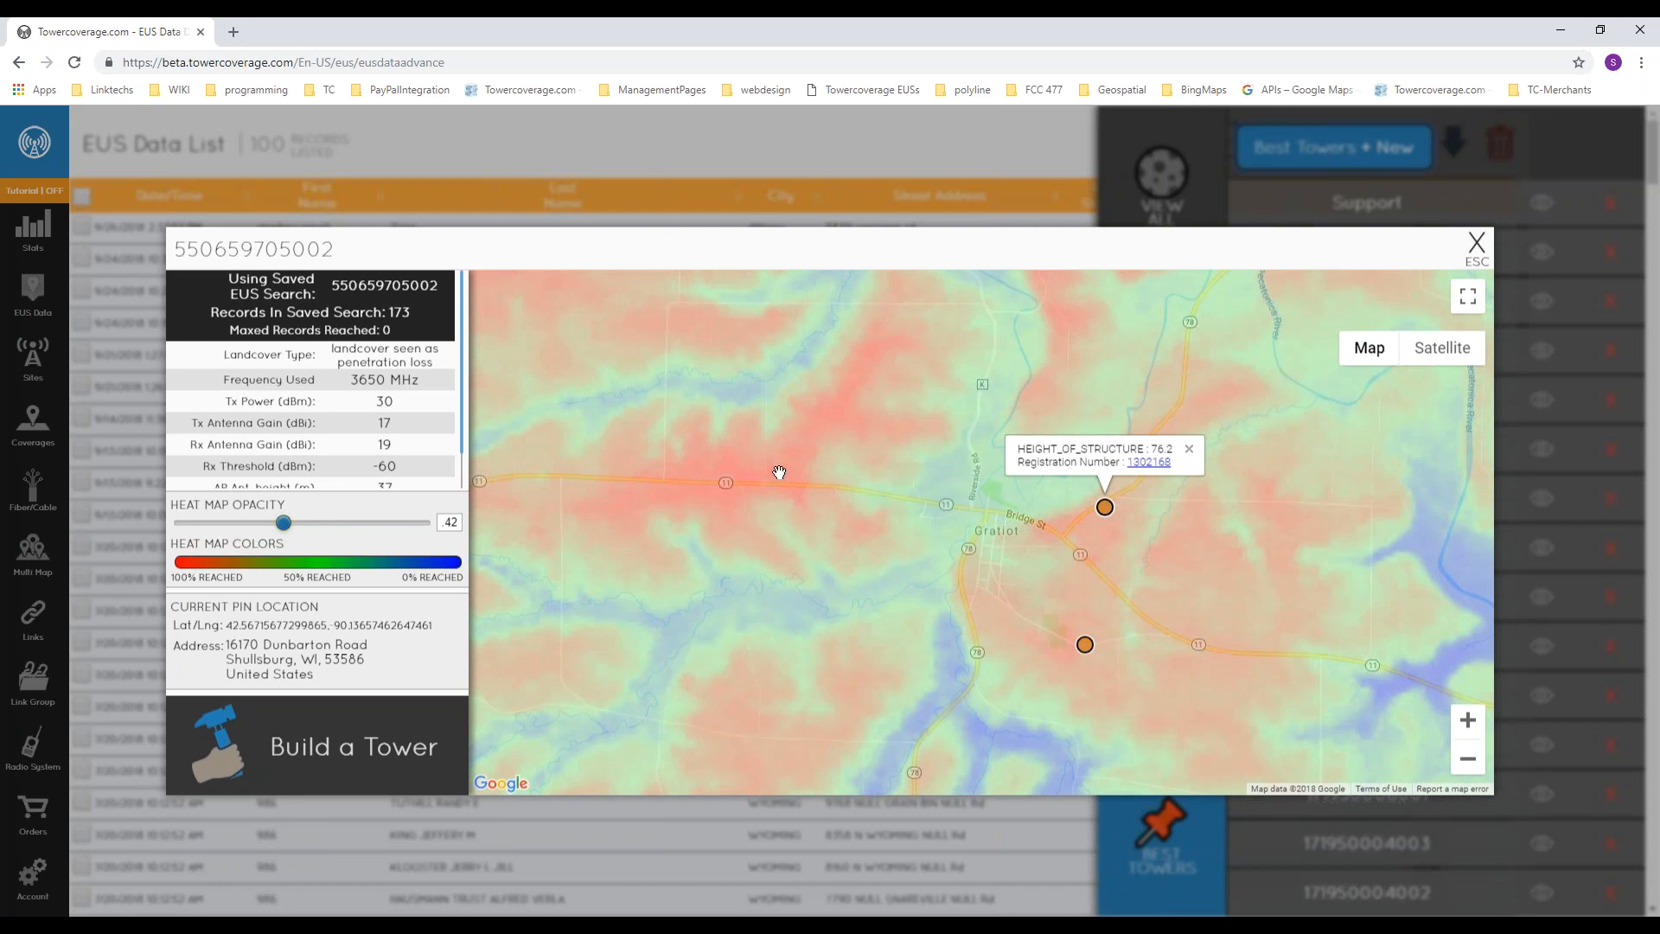
{"action": "left_click", "coordinate": [1476, 245]}
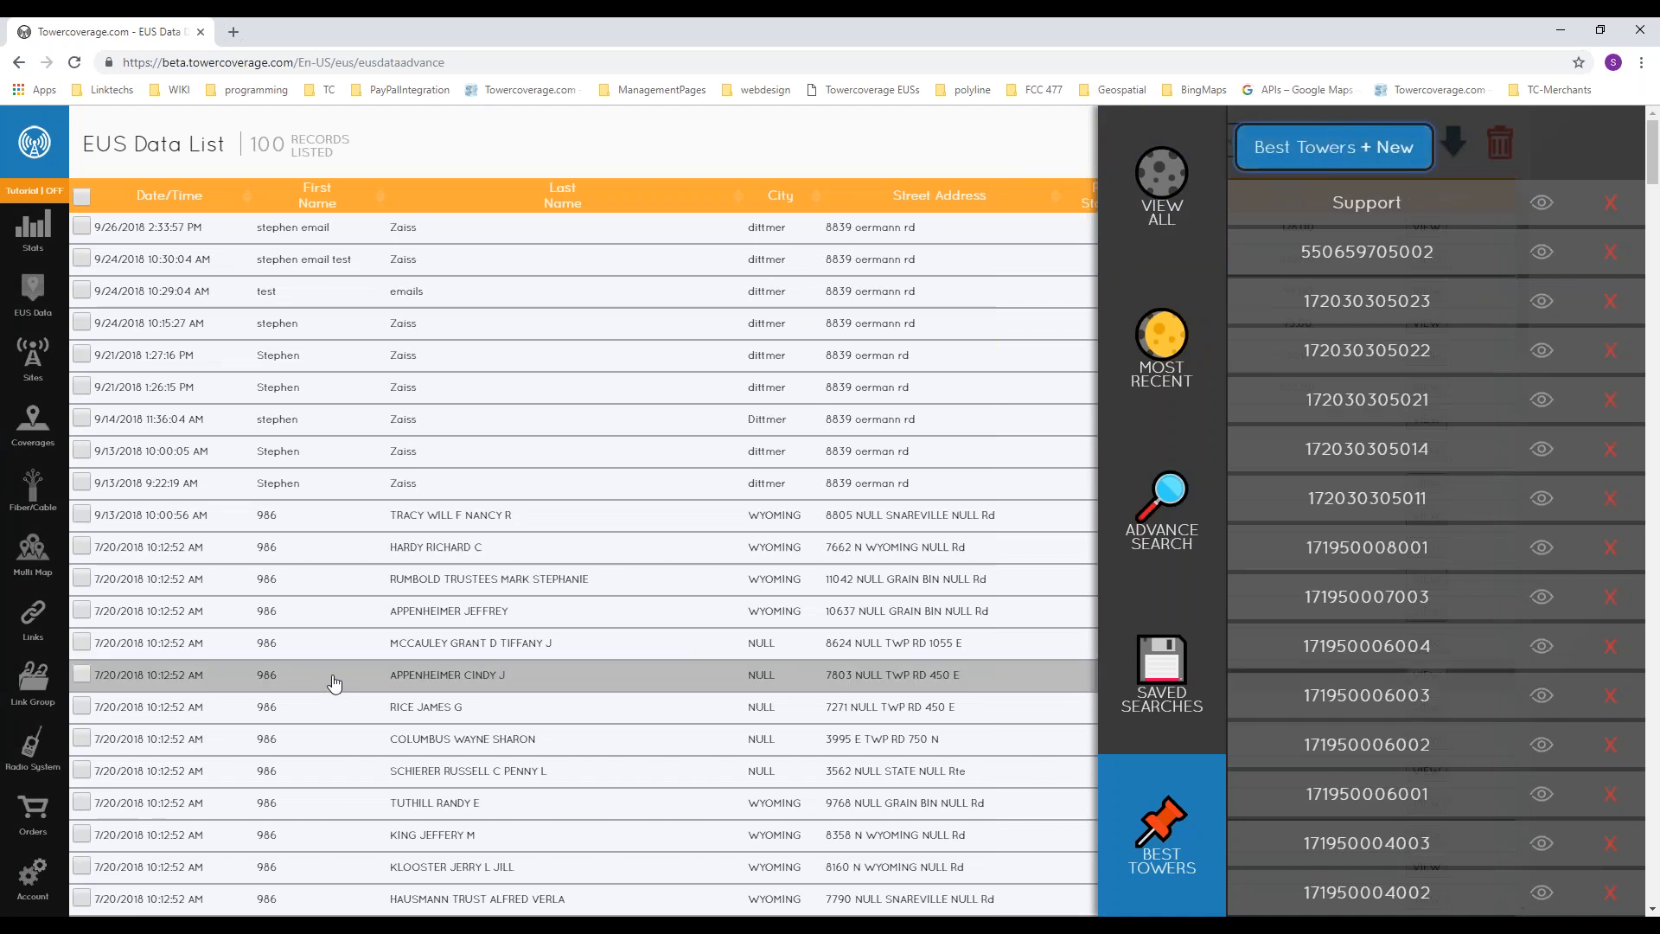
Step: Close the beta site's browser window and open the account's API settings from the live site's EUS Data List
{"action": "left_click", "coordinate": [39, 558]}
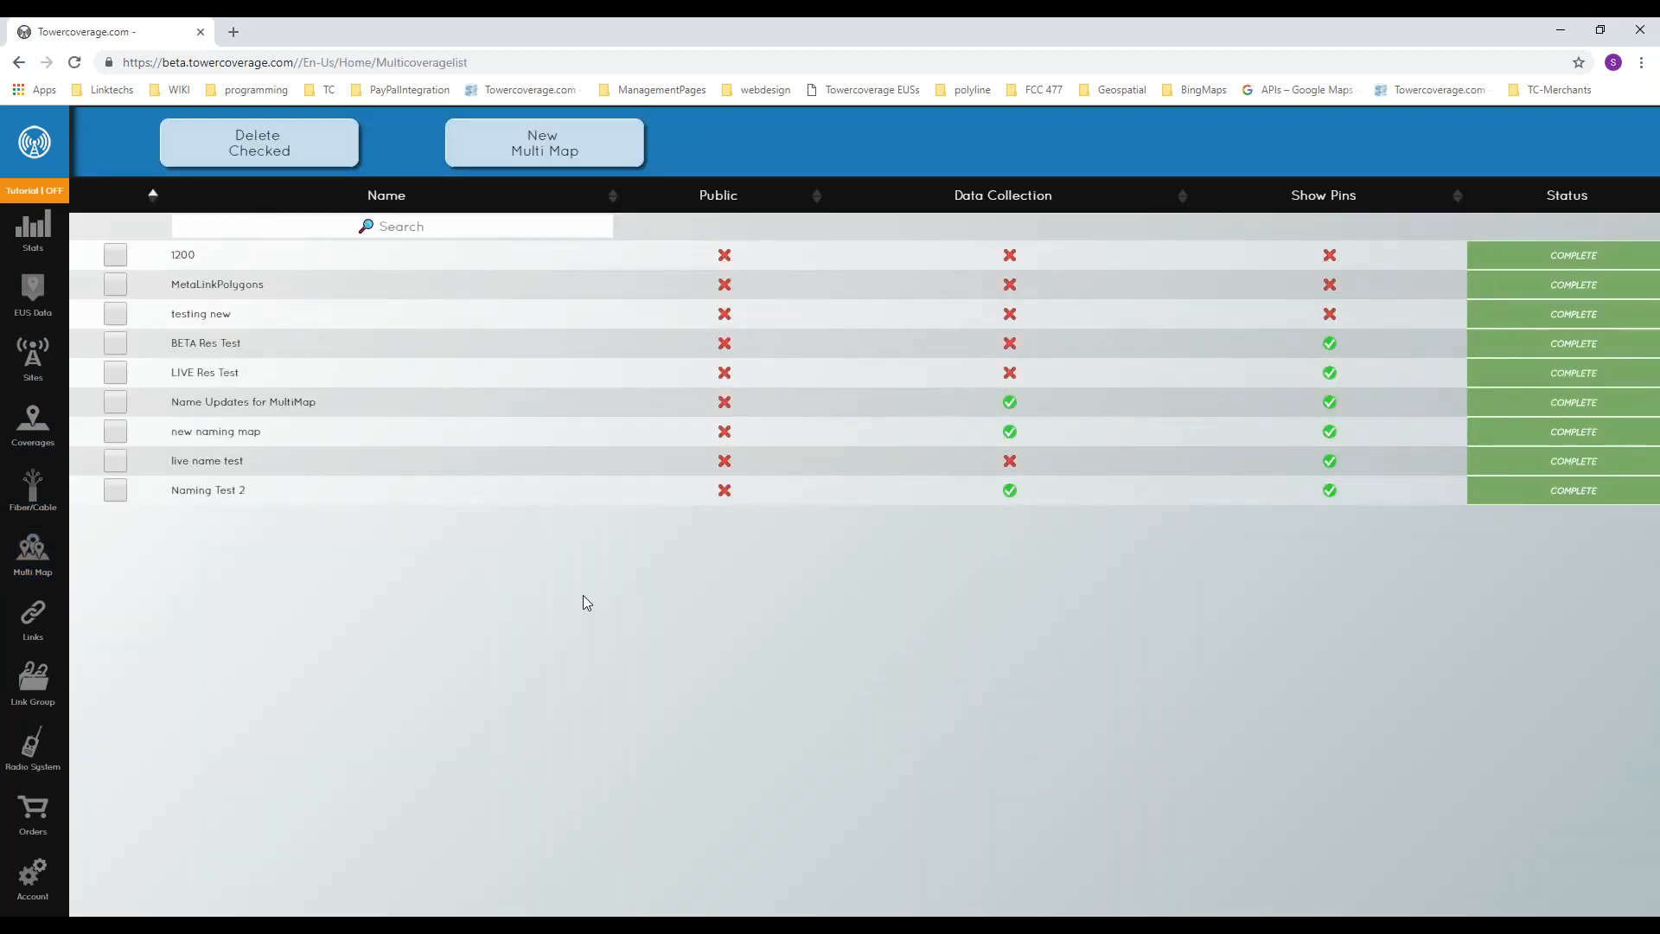
{"action": "left_click", "coordinate": [1641, 30]}
{"action": "left_click", "coordinate": [647, 31]}
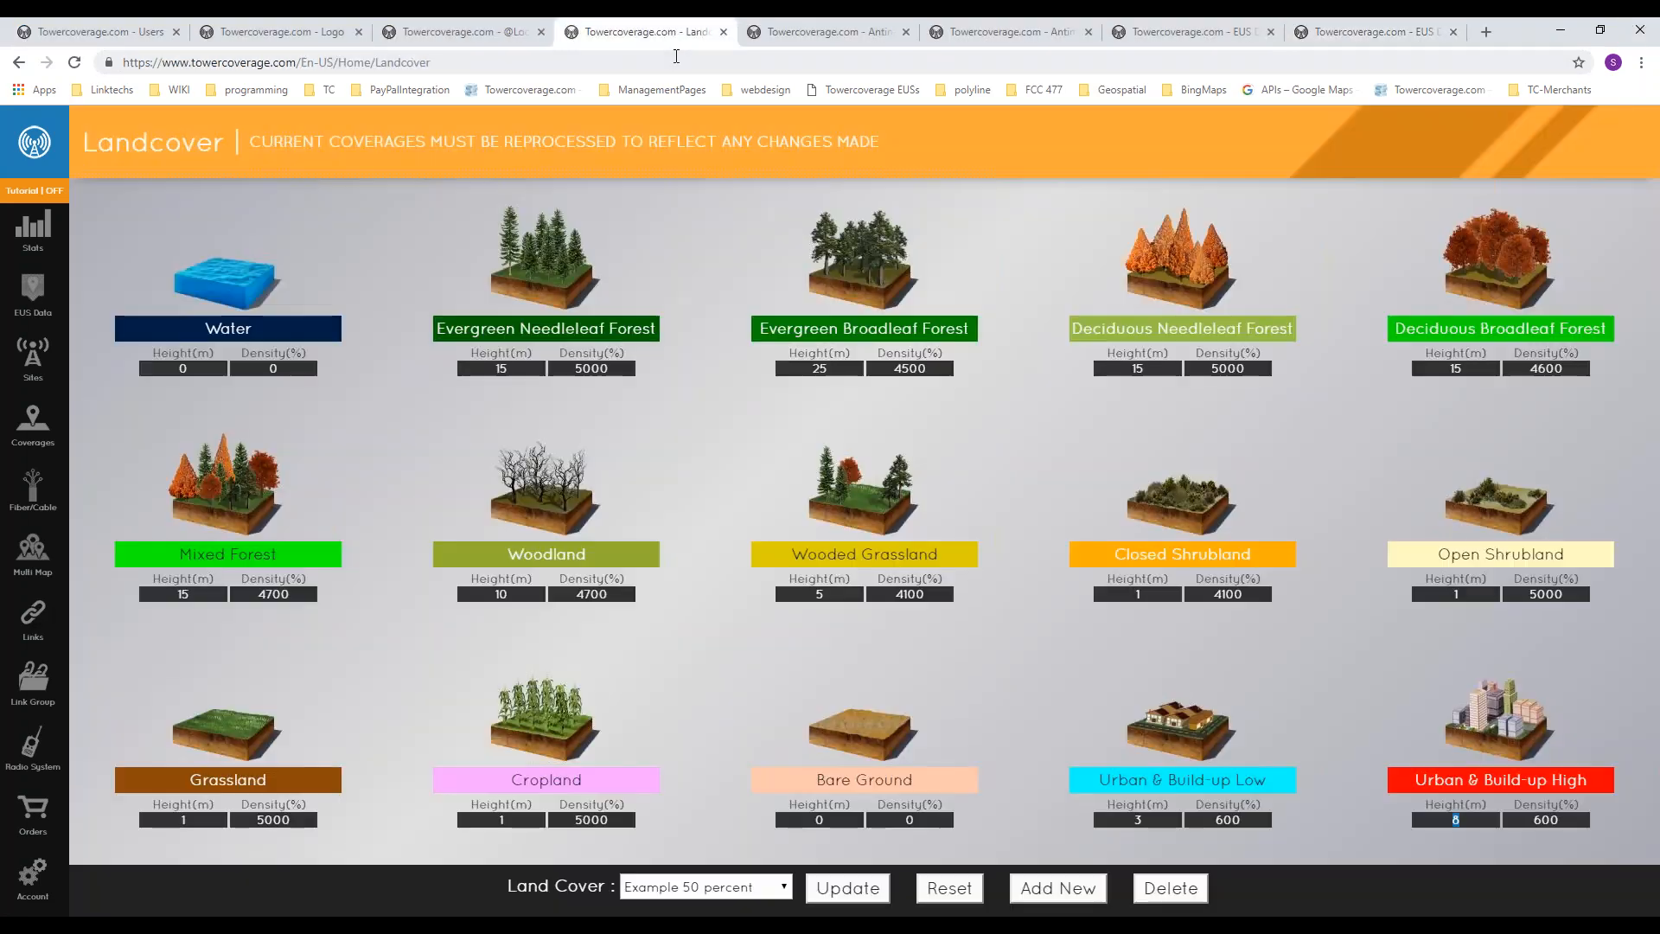
{"action": "left_click", "coordinate": [877, 40]}
{"action": "left_click", "coordinate": [996, 33]}
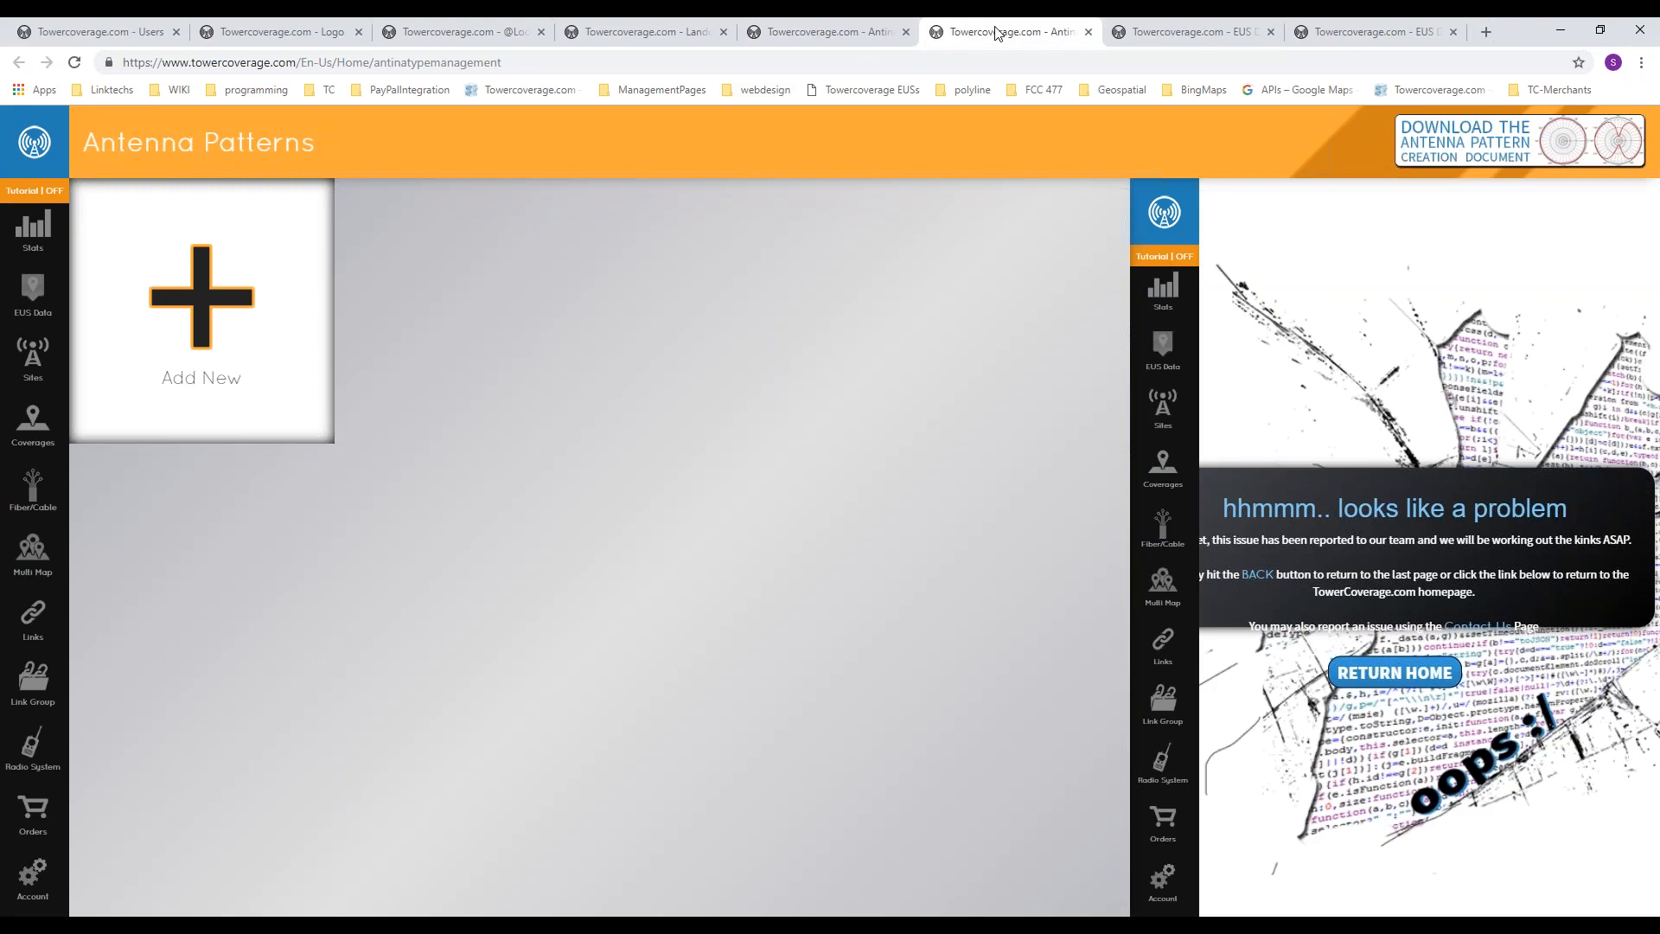
{"action": "left_click", "coordinate": [1159, 33]}
{"action": "left_click", "coordinate": [33, 875]}
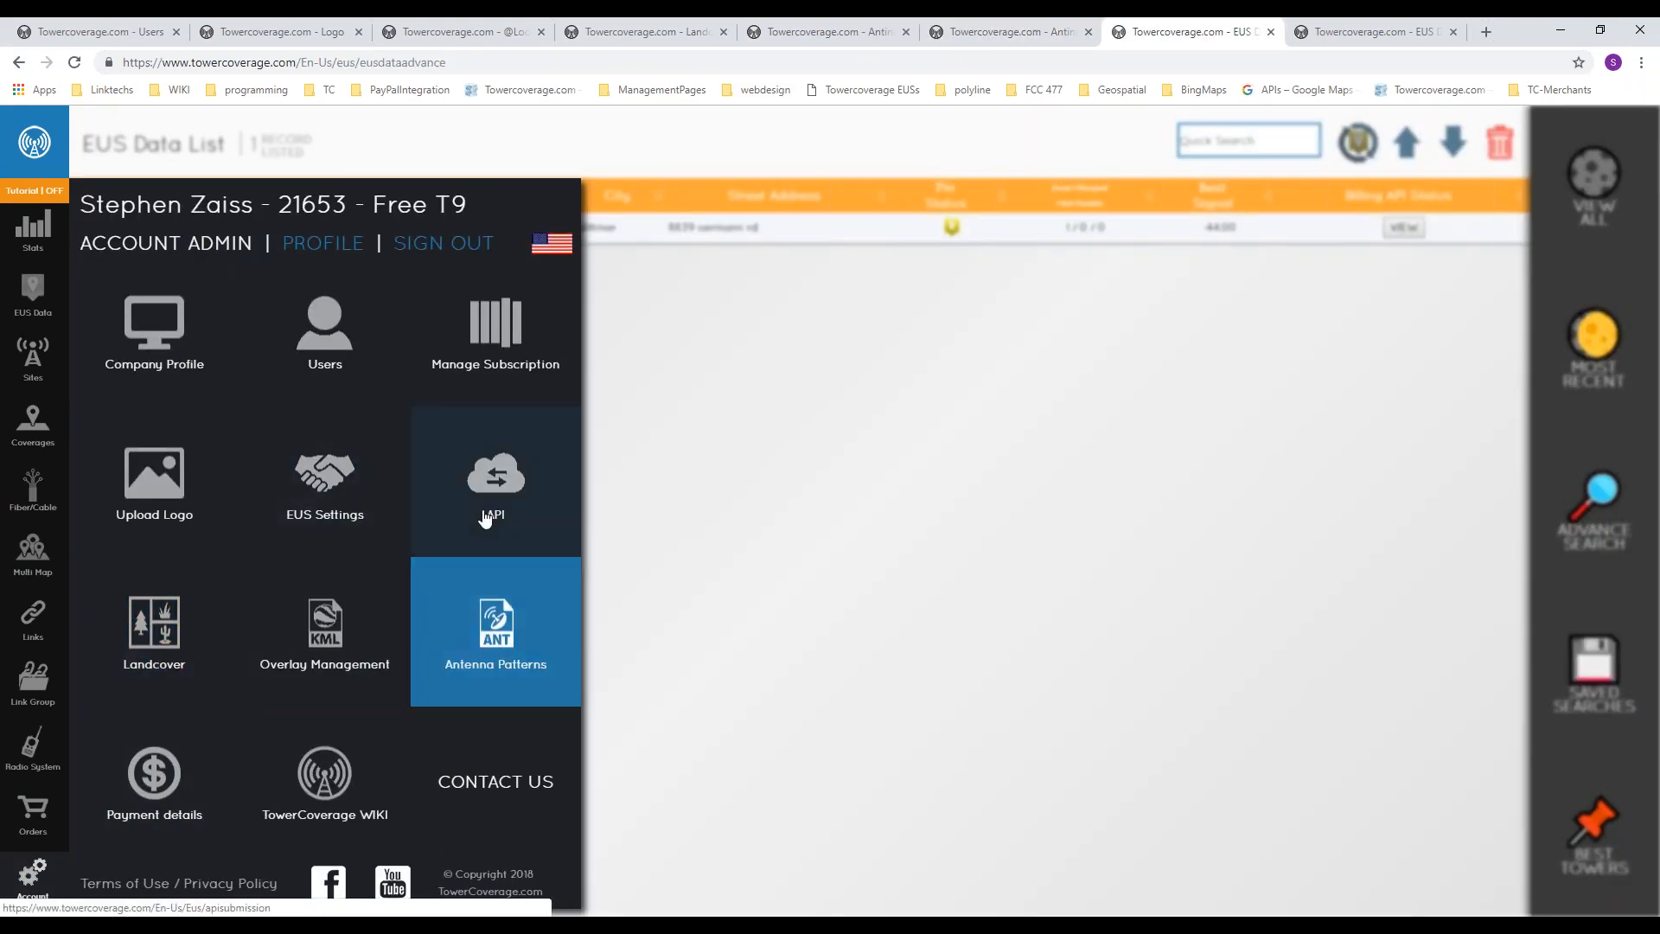
{"action": "left_click", "coordinate": [493, 507]}
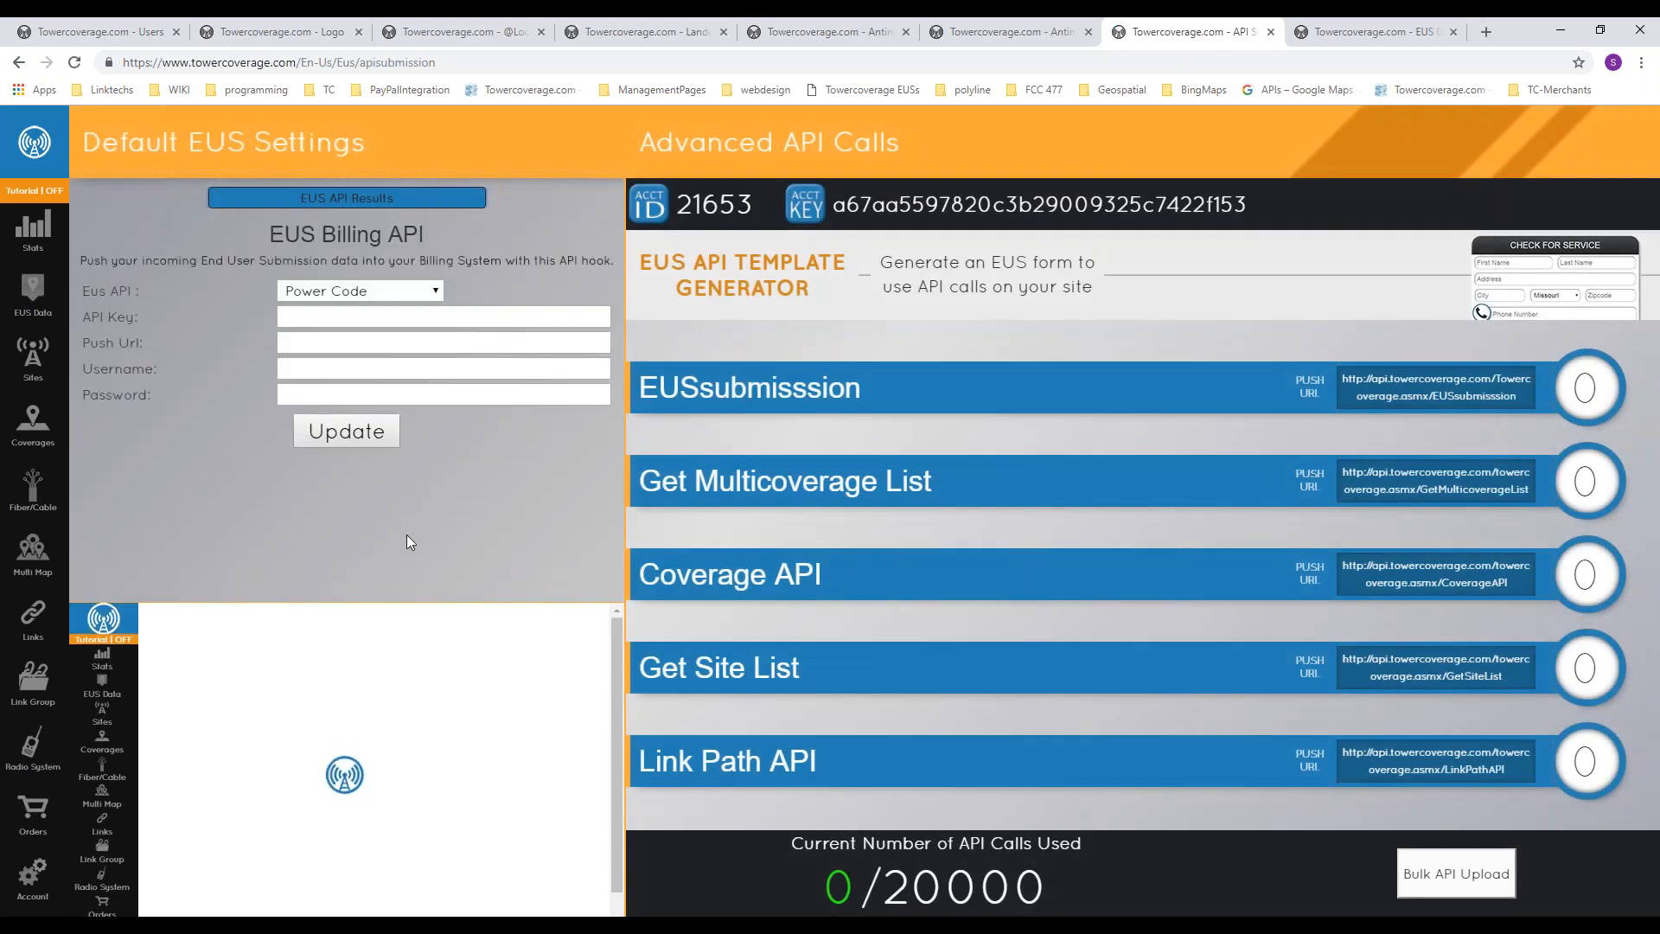
Step: Look through the supported billing systems for the EUS Billing API and select Sonar
{"action": "left_click", "coordinate": [350, 294]}
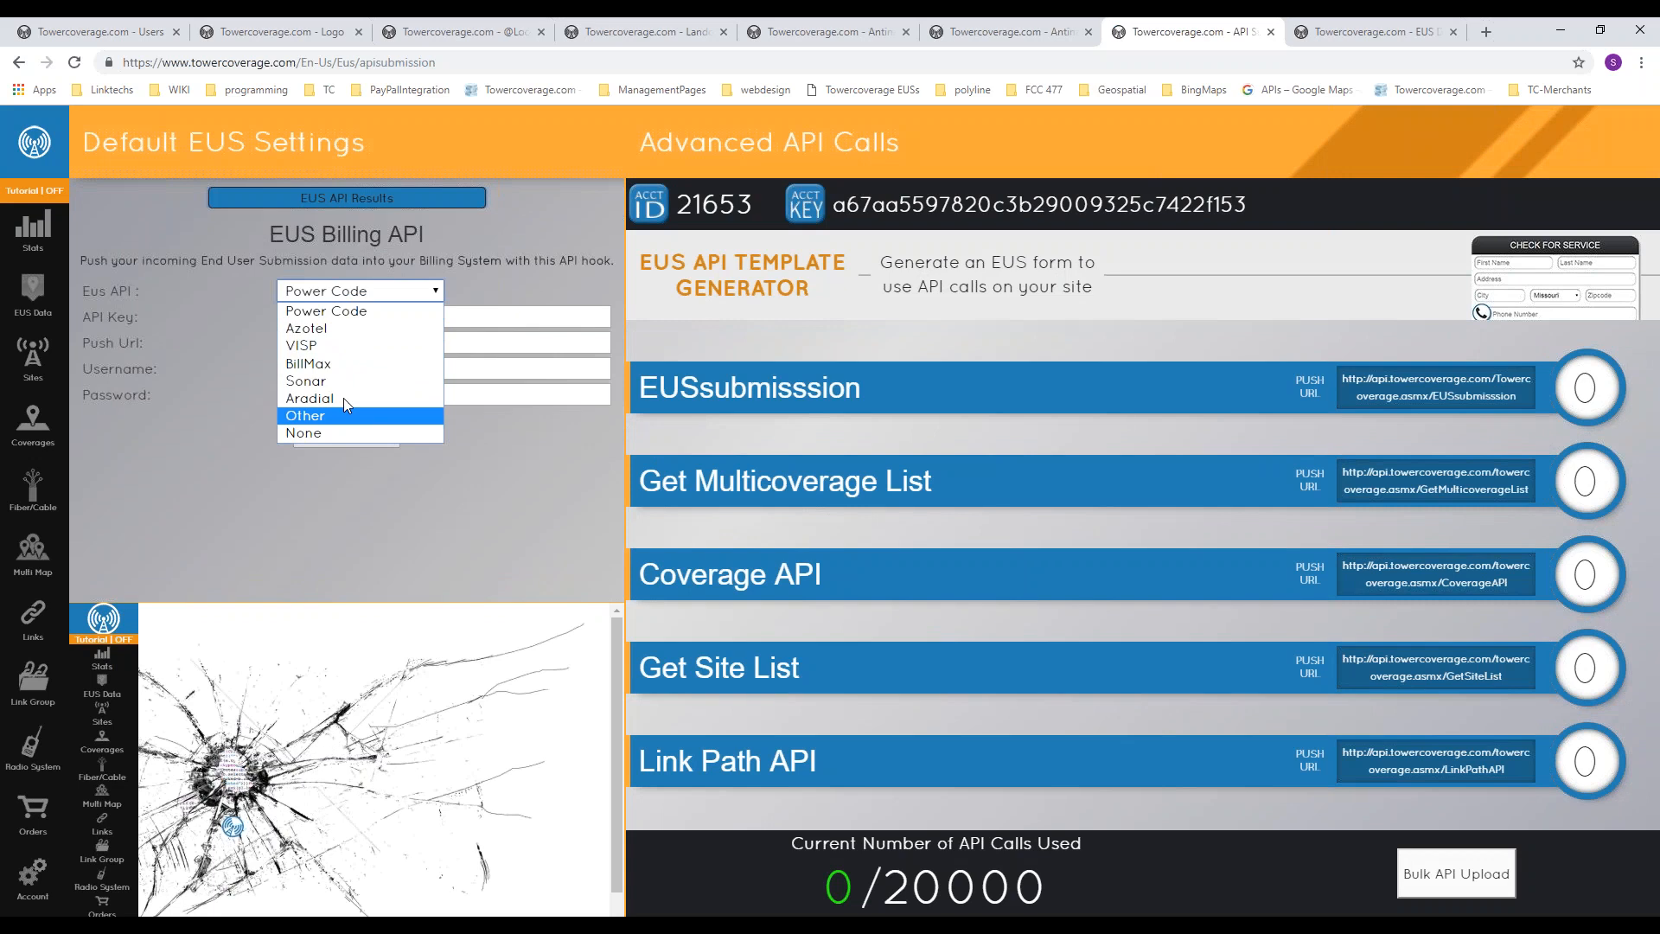
{"action": "left_click", "coordinate": [373, 512]}
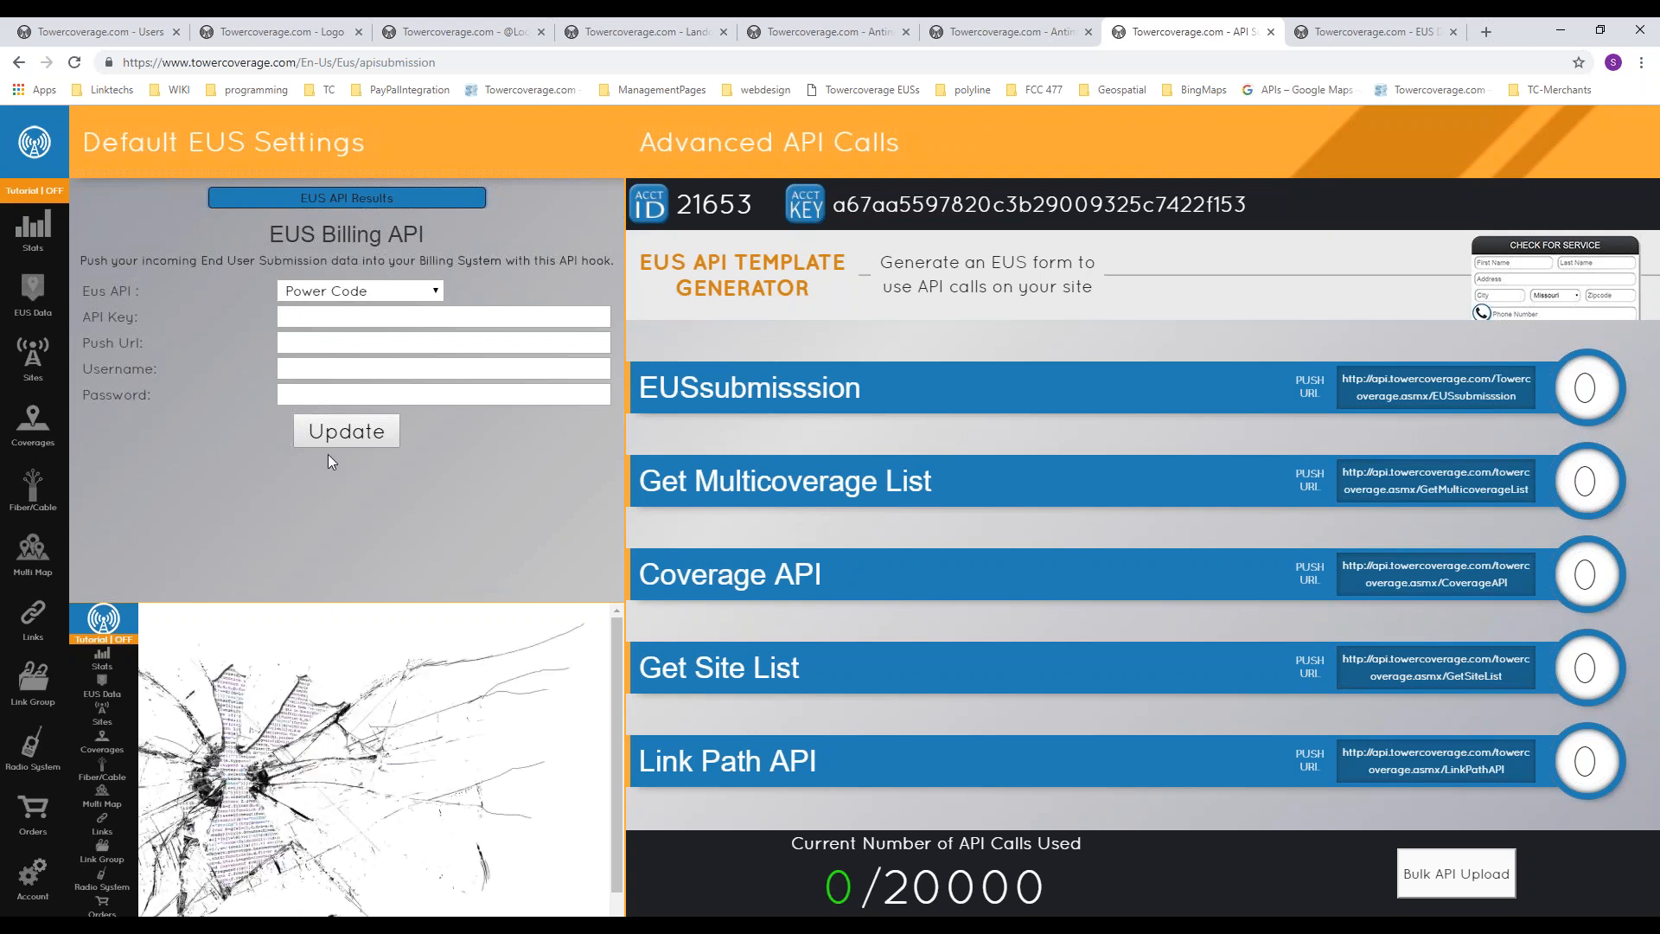
{"action": "left_click", "coordinate": [345, 320]}
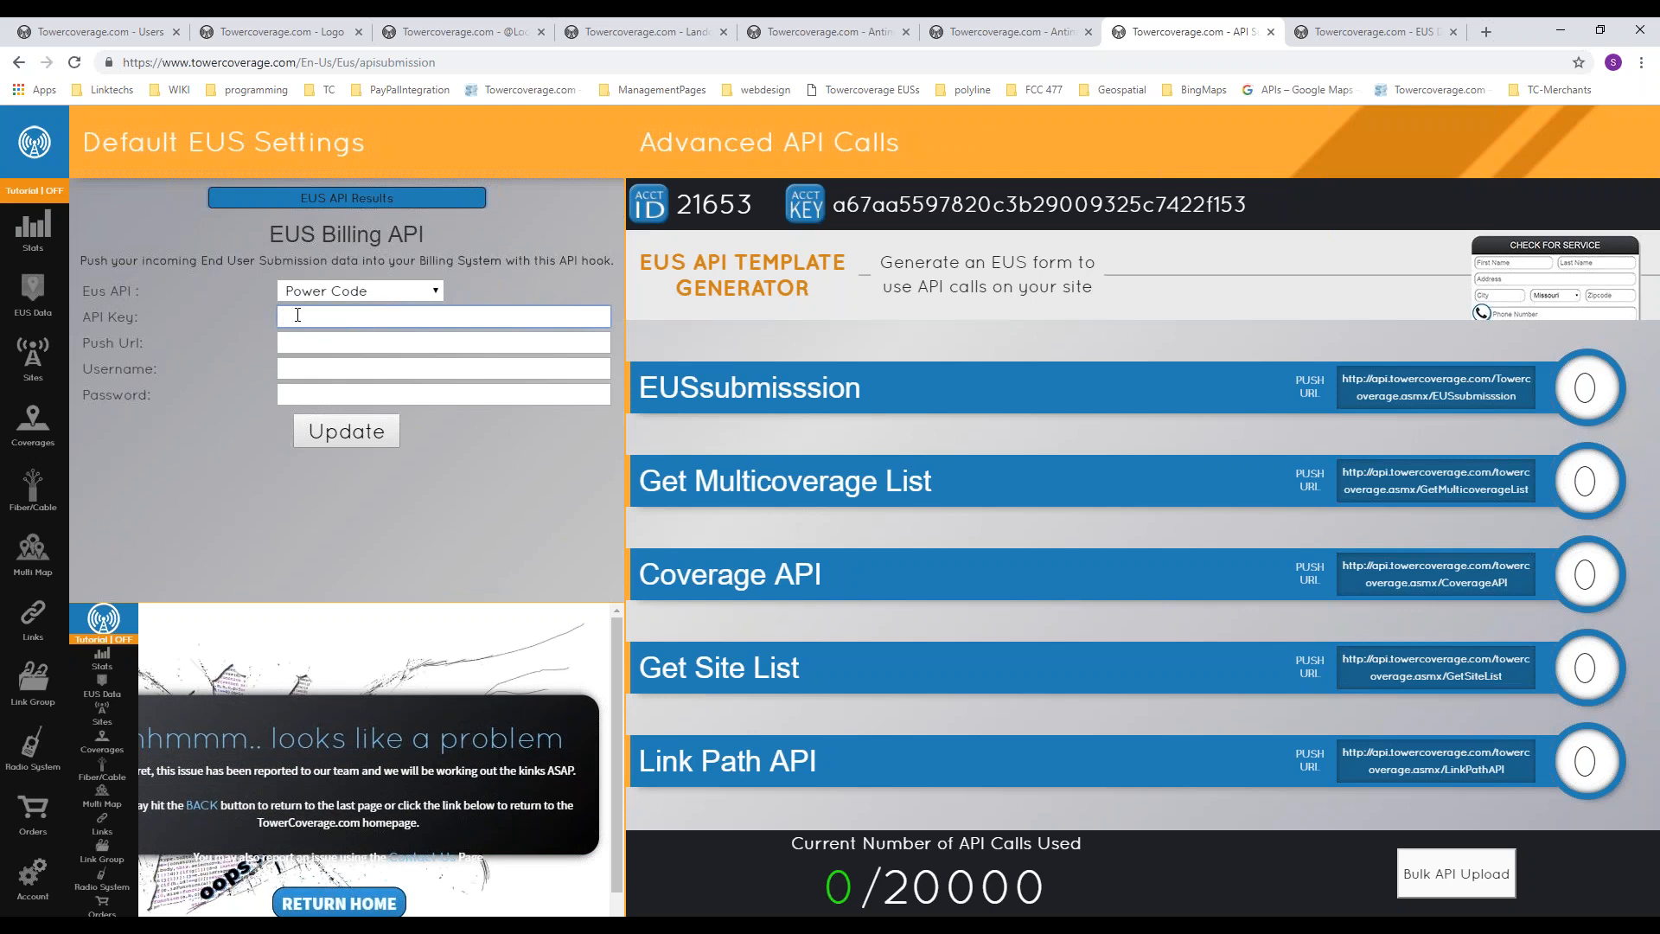
{"action": "left_click", "coordinate": [309, 292]}
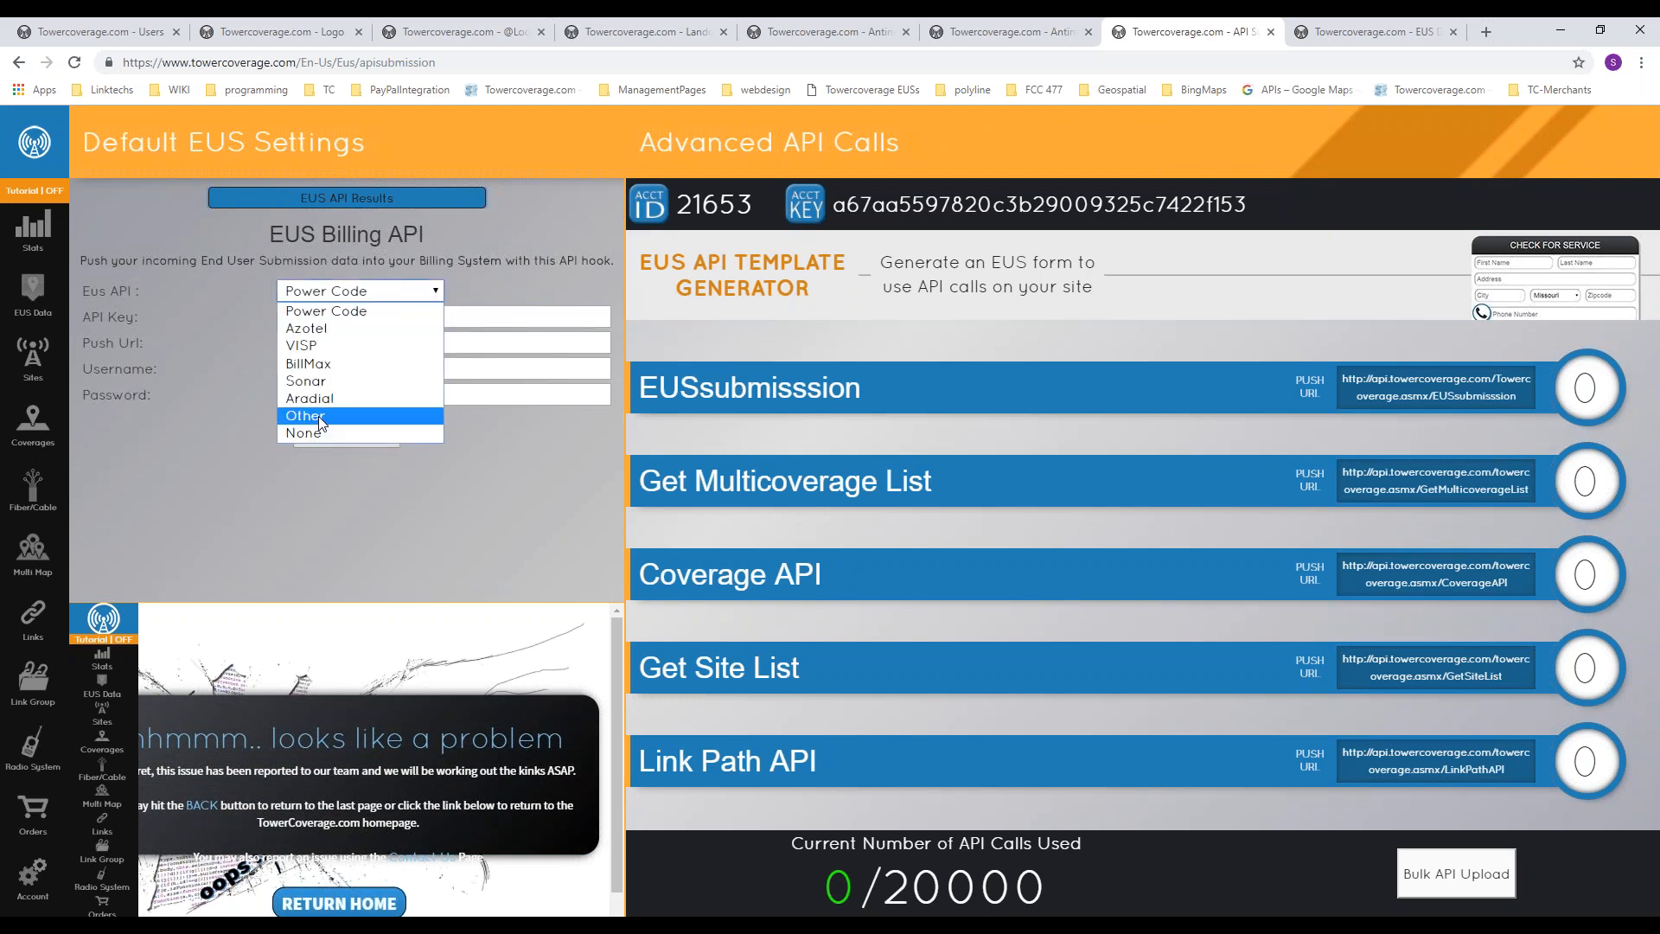
{"action": "left_click", "coordinate": [311, 381]}
Step: Go through the API Key, Push Url and Username fields of the EUS Billing API, and open the EUS API results
{"action": "left_click", "coordinate": [325, 320]}
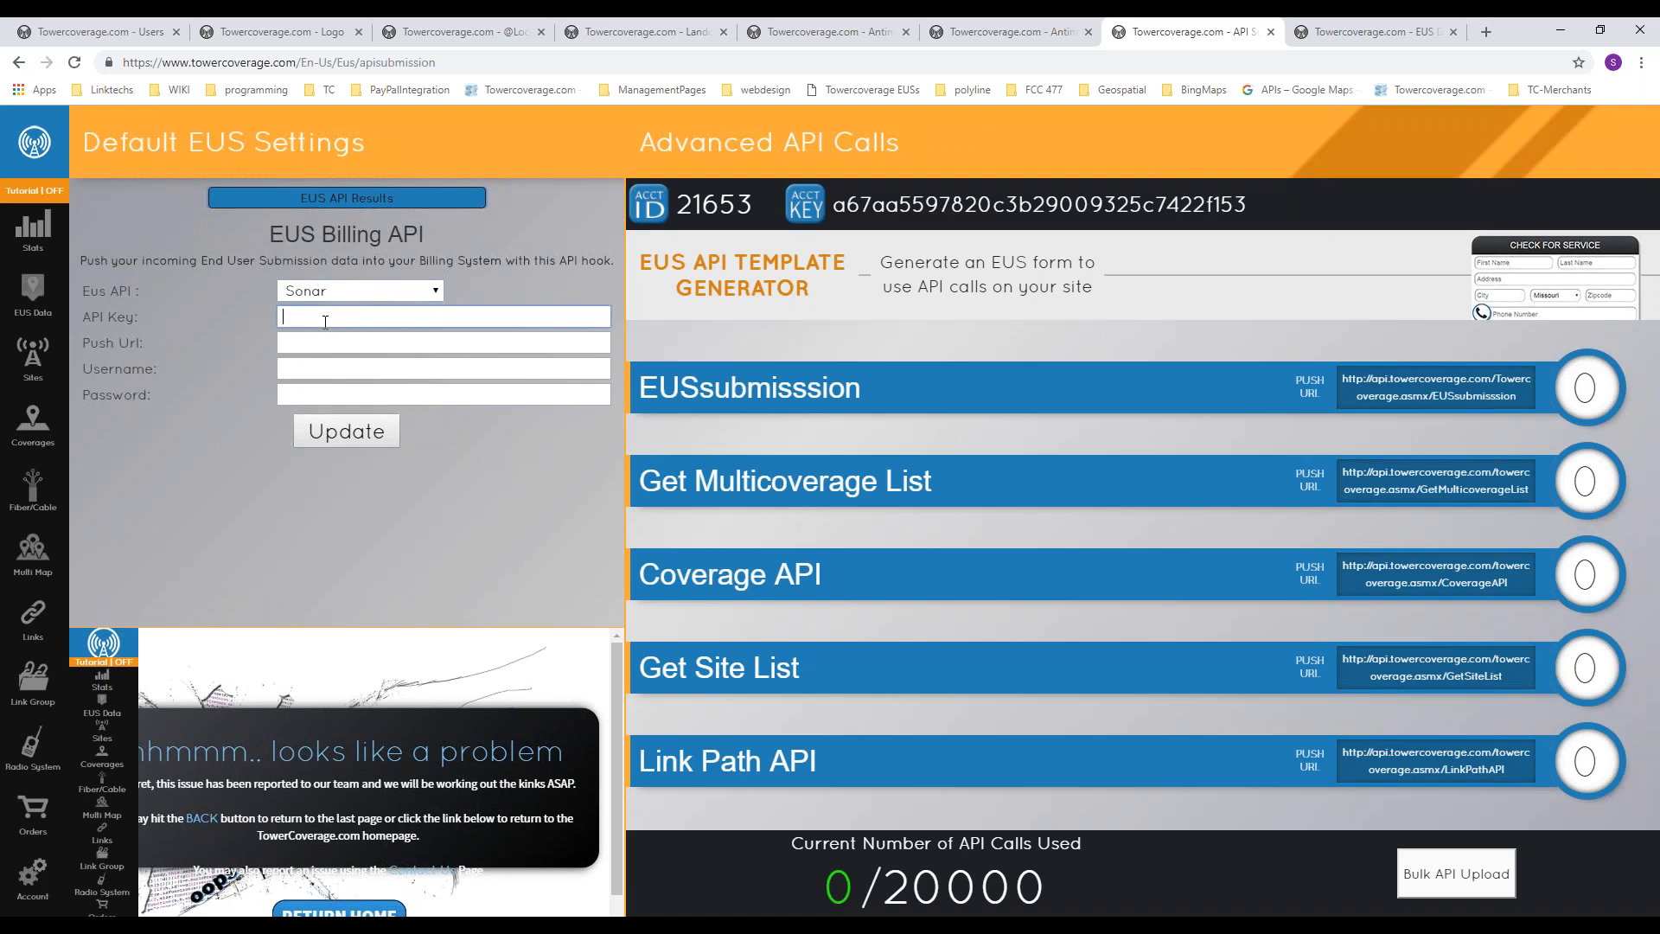
{"action": "left_click", "coordinate": [331, 346]}
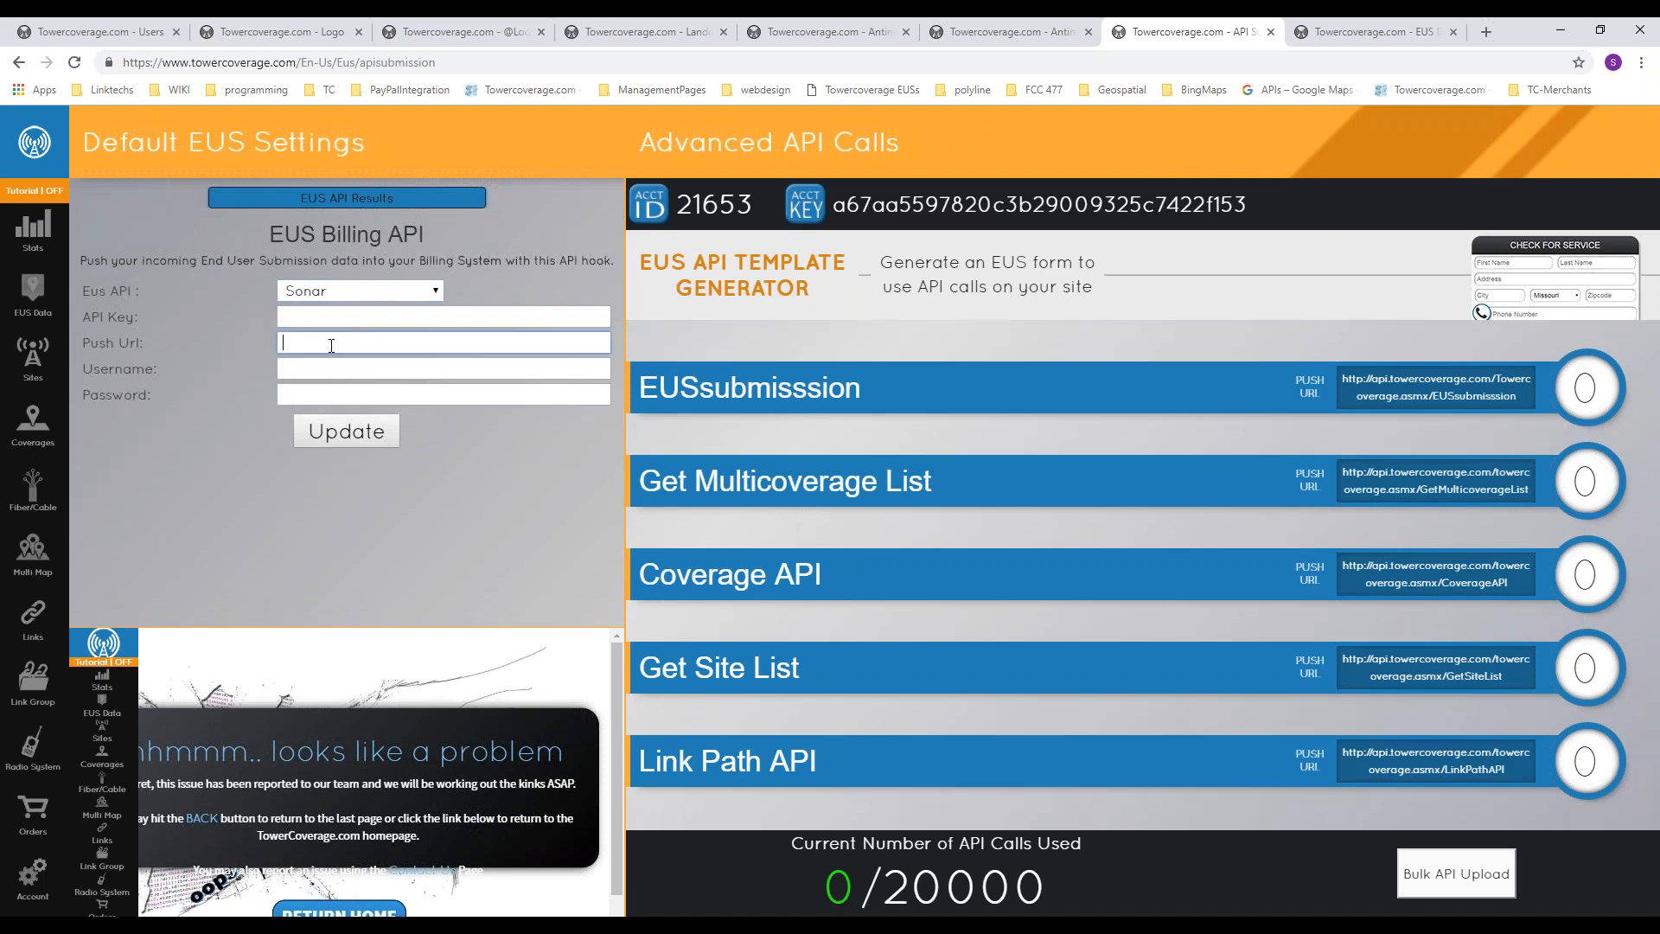
{"action": "left_click", "coordinate": [324, 367]}
{"action": "left_click", "coordinate": [304, 347]}
{"action": "left_click", "coordinate": [270, 396]}
{"action": "left_click", "coordinate": [359, 202]}
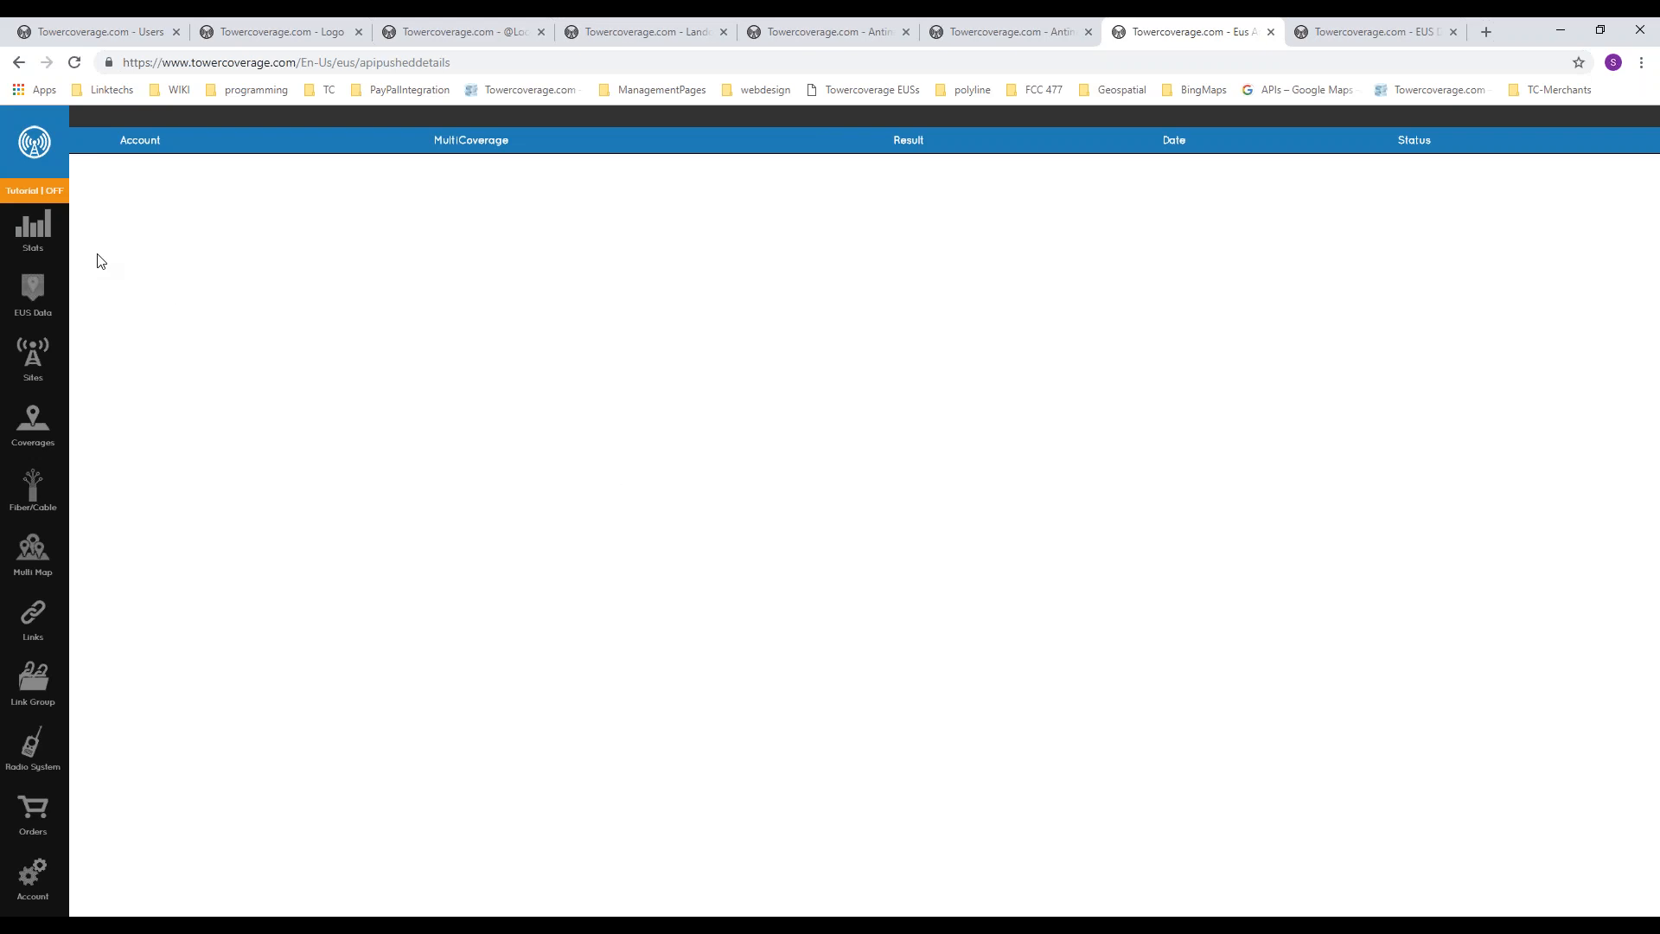
Step: Check the dashboard statistics and delete the Dittmer 365 0Degree coverage from the coverage list, accepting the multi map warning
{"action": "left_click", "coordinate": [33, 239]}
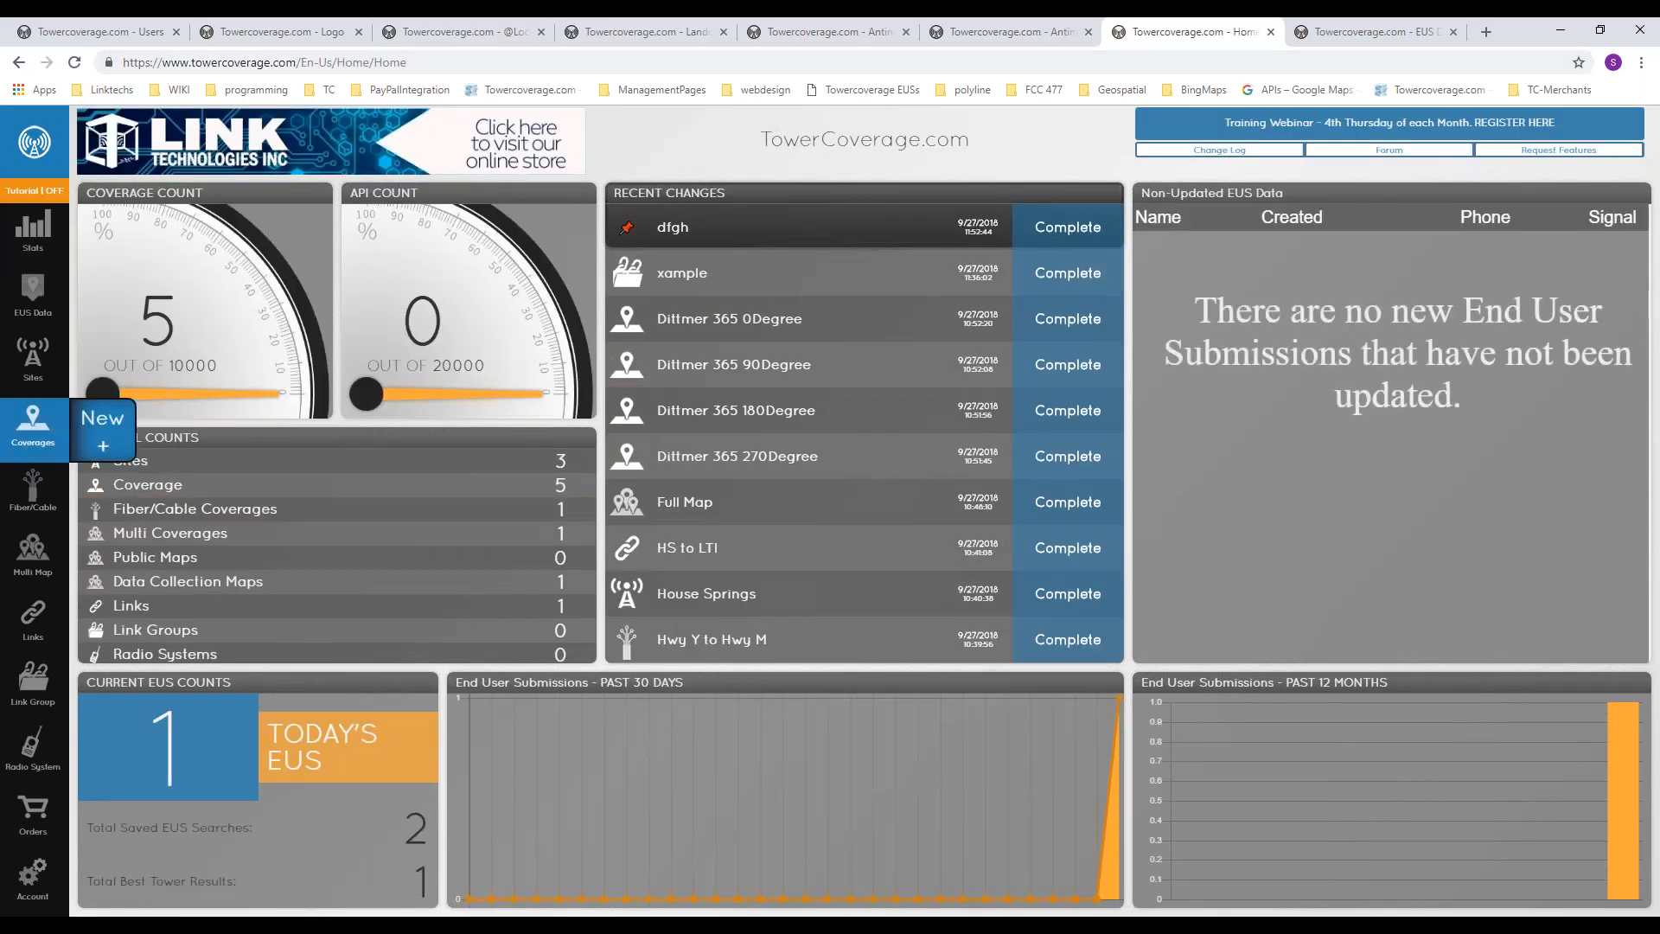
{"action": "left_click", "coordinate": [31, 446]}
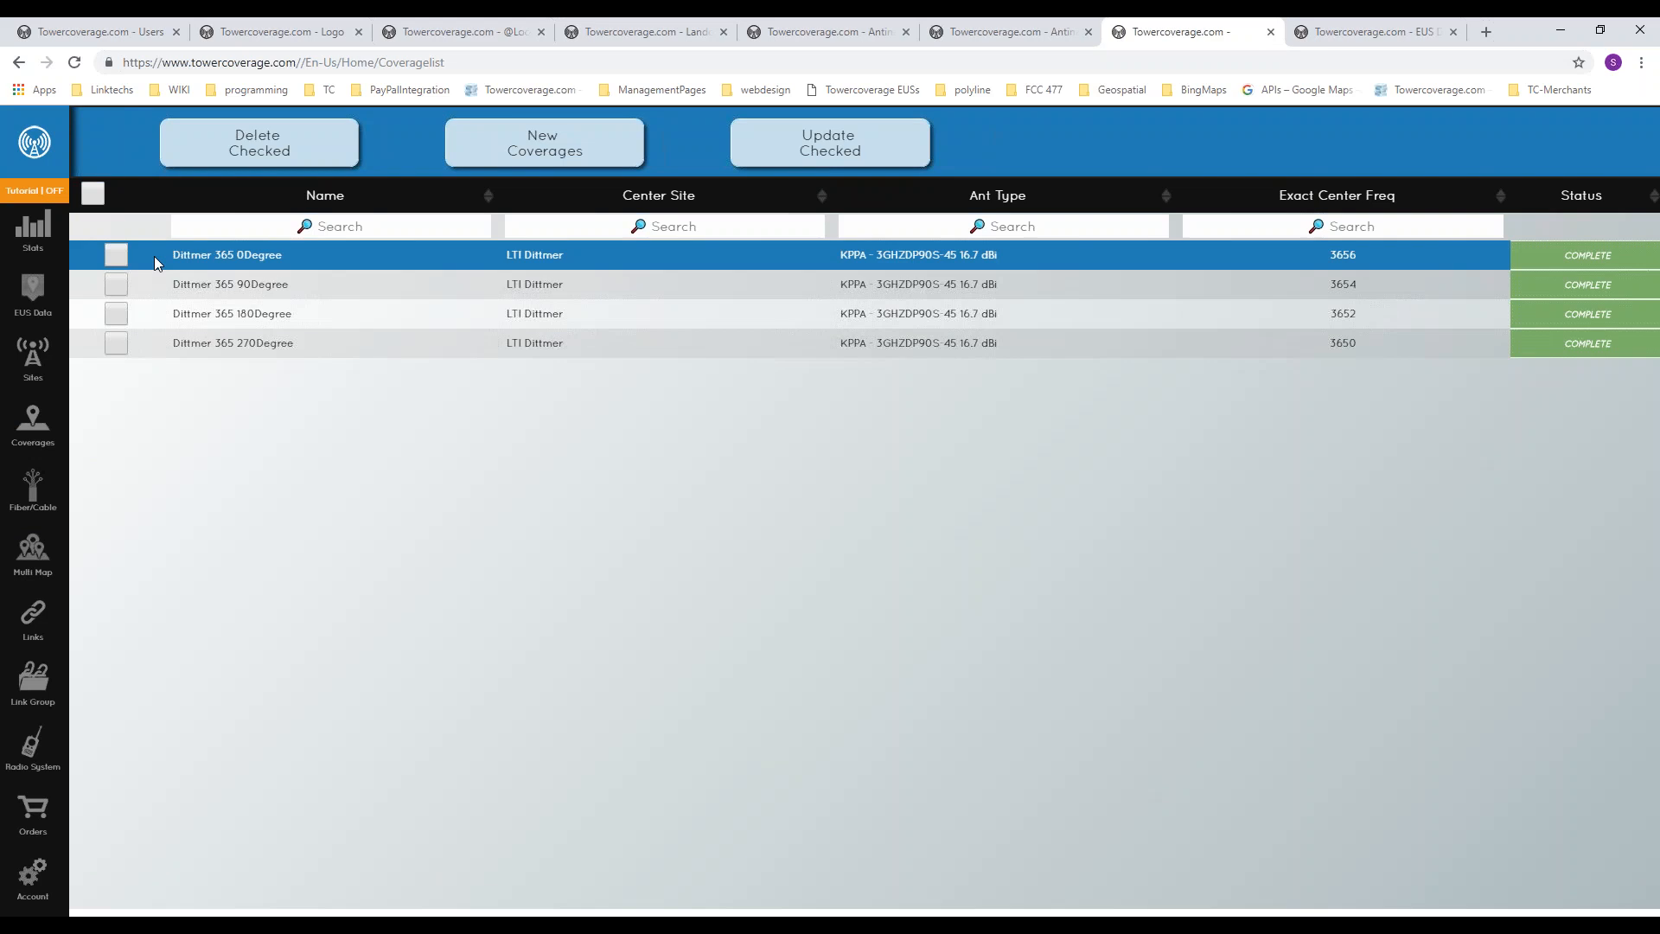
{"action": "left_click", "coordinate": [115, 256]}
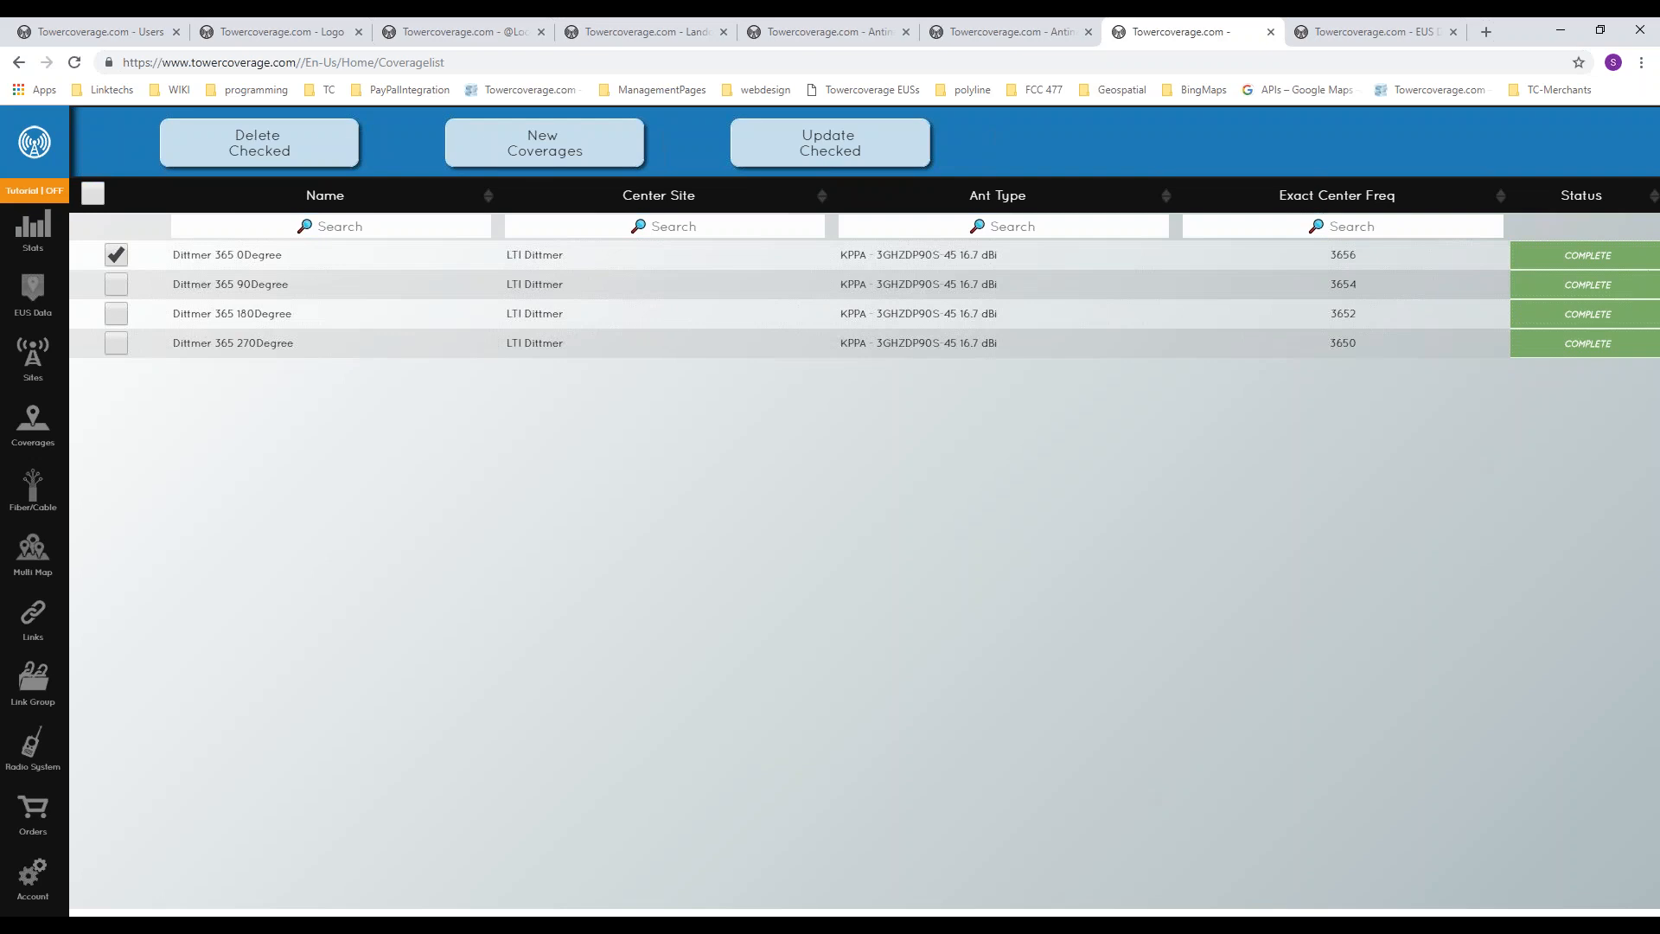
{"action": "left_click", "coordinate": [266, 134]}
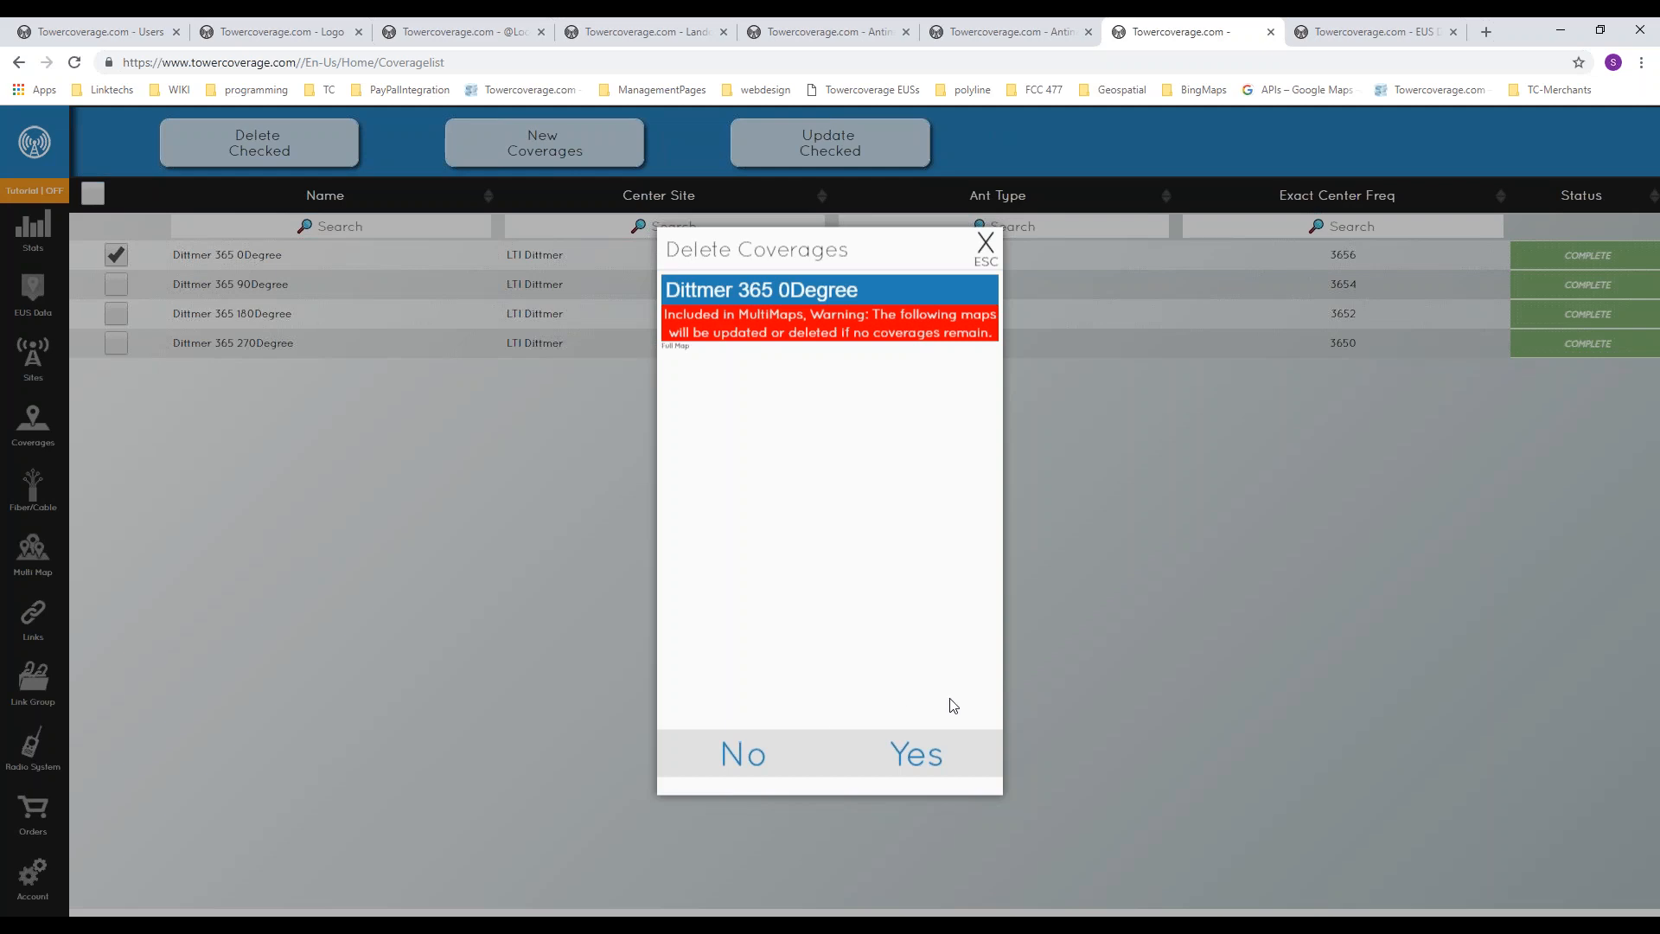
{"action": "left_click", "coordinate": [920, 760]}
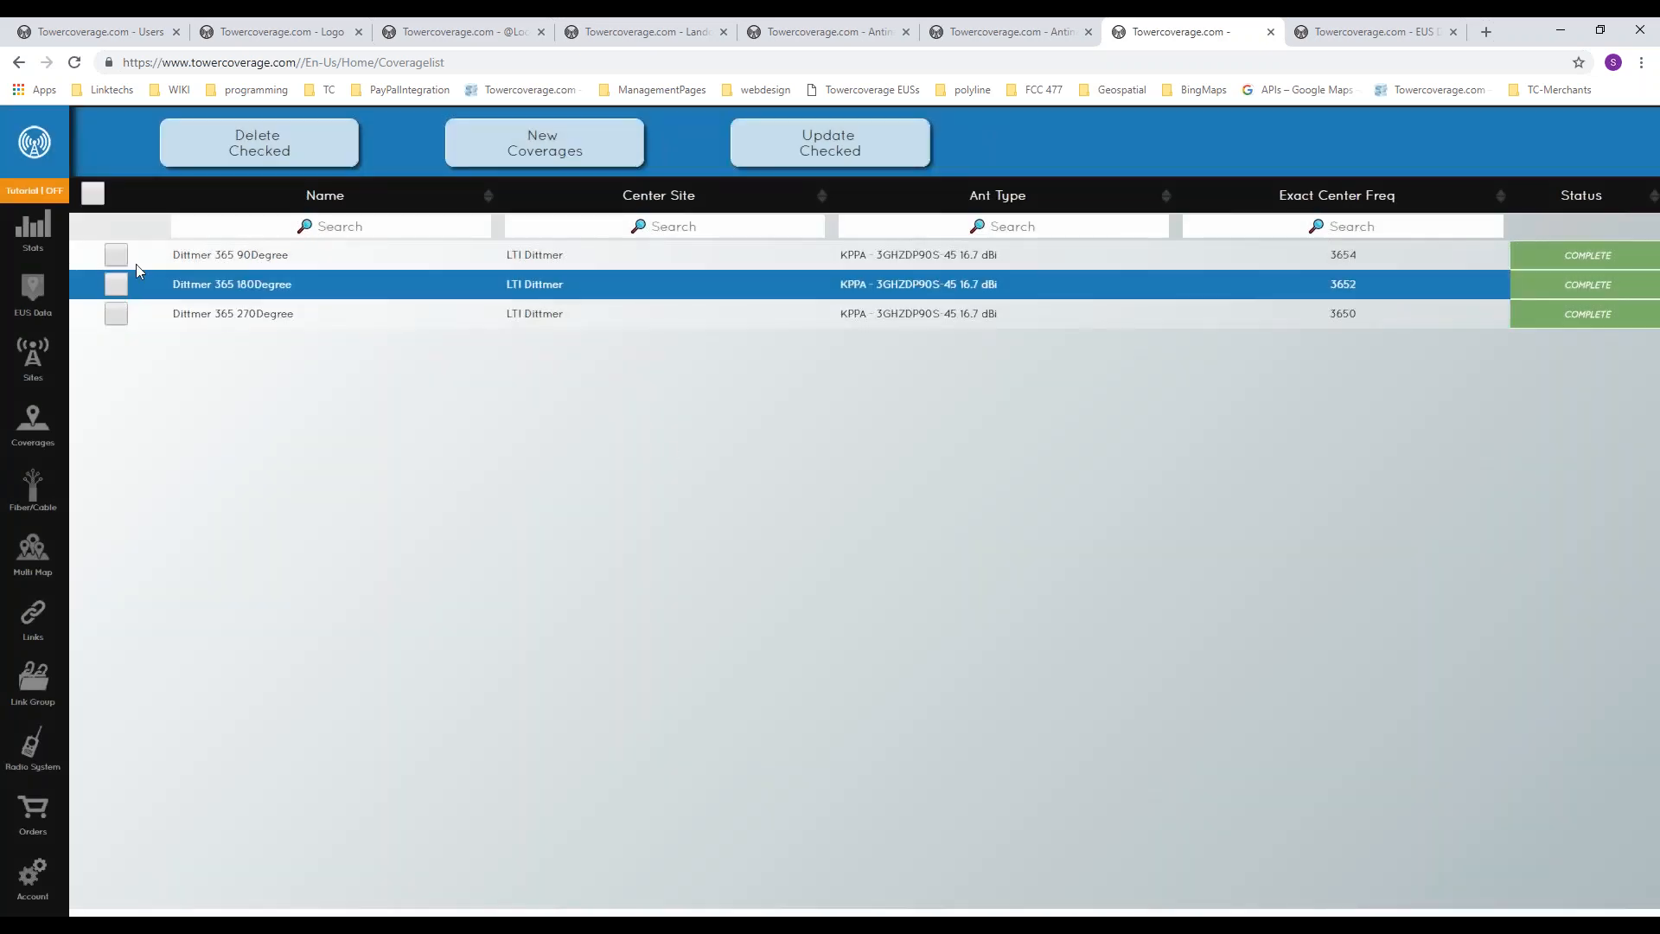
Step: Open Full Map from the dashboard's recent changes and examine its coverage north of the red pin
{"action": "left_click", "coordinate": [49, 232]}
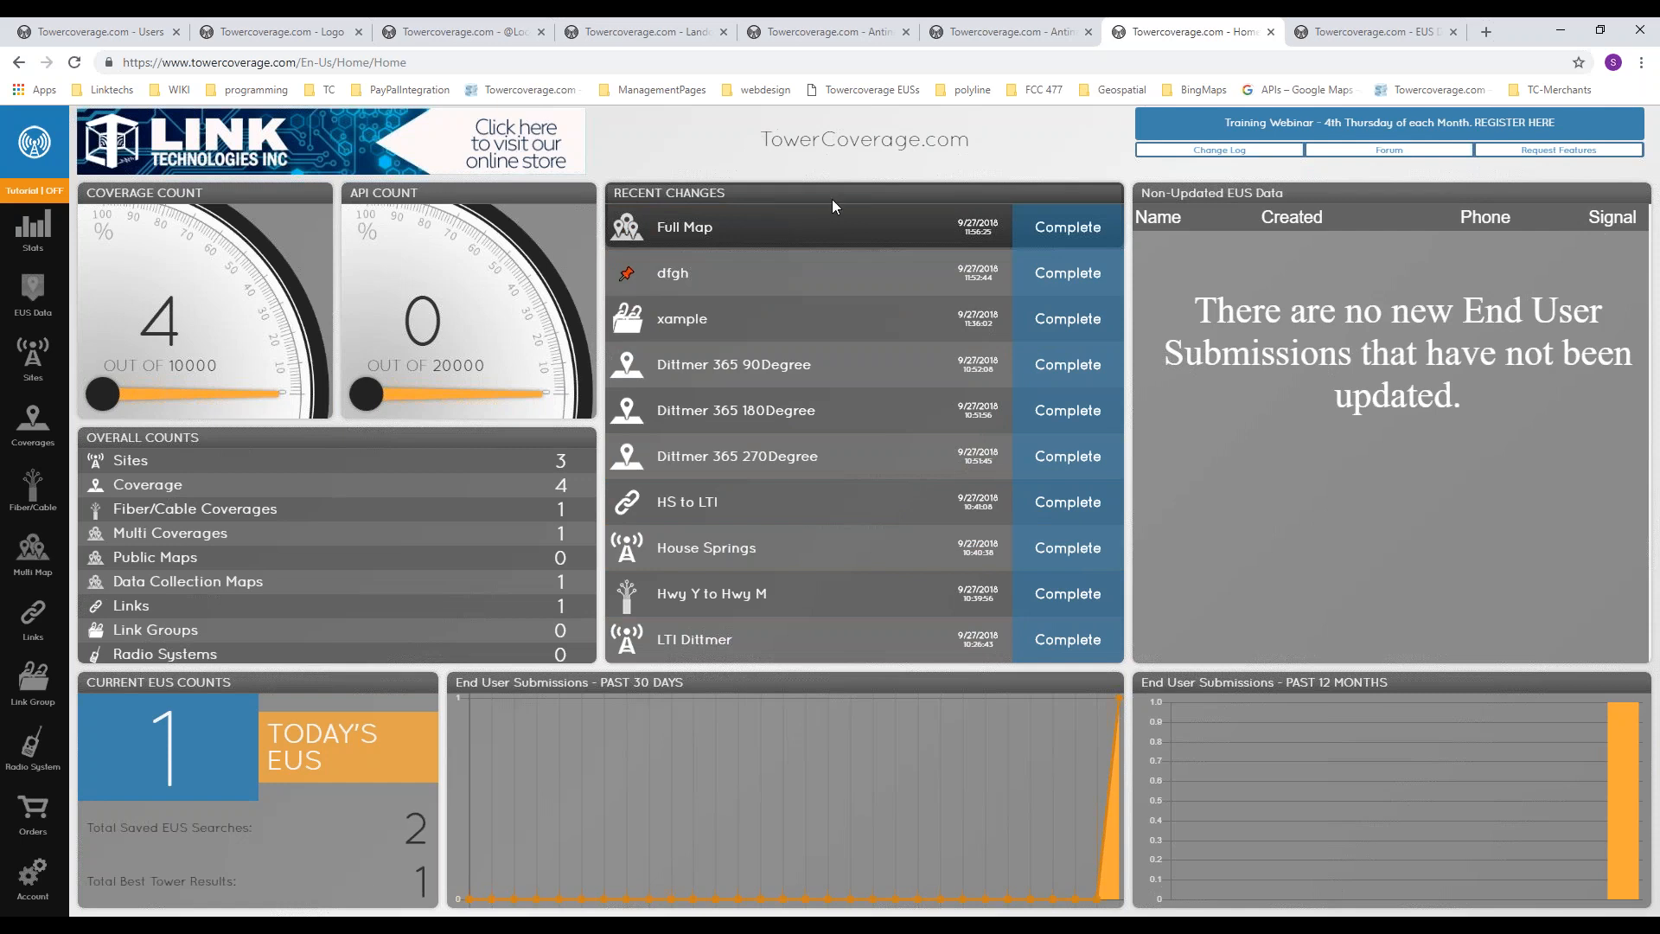
{"action": "left_click", "coordinate": [761, 236]}
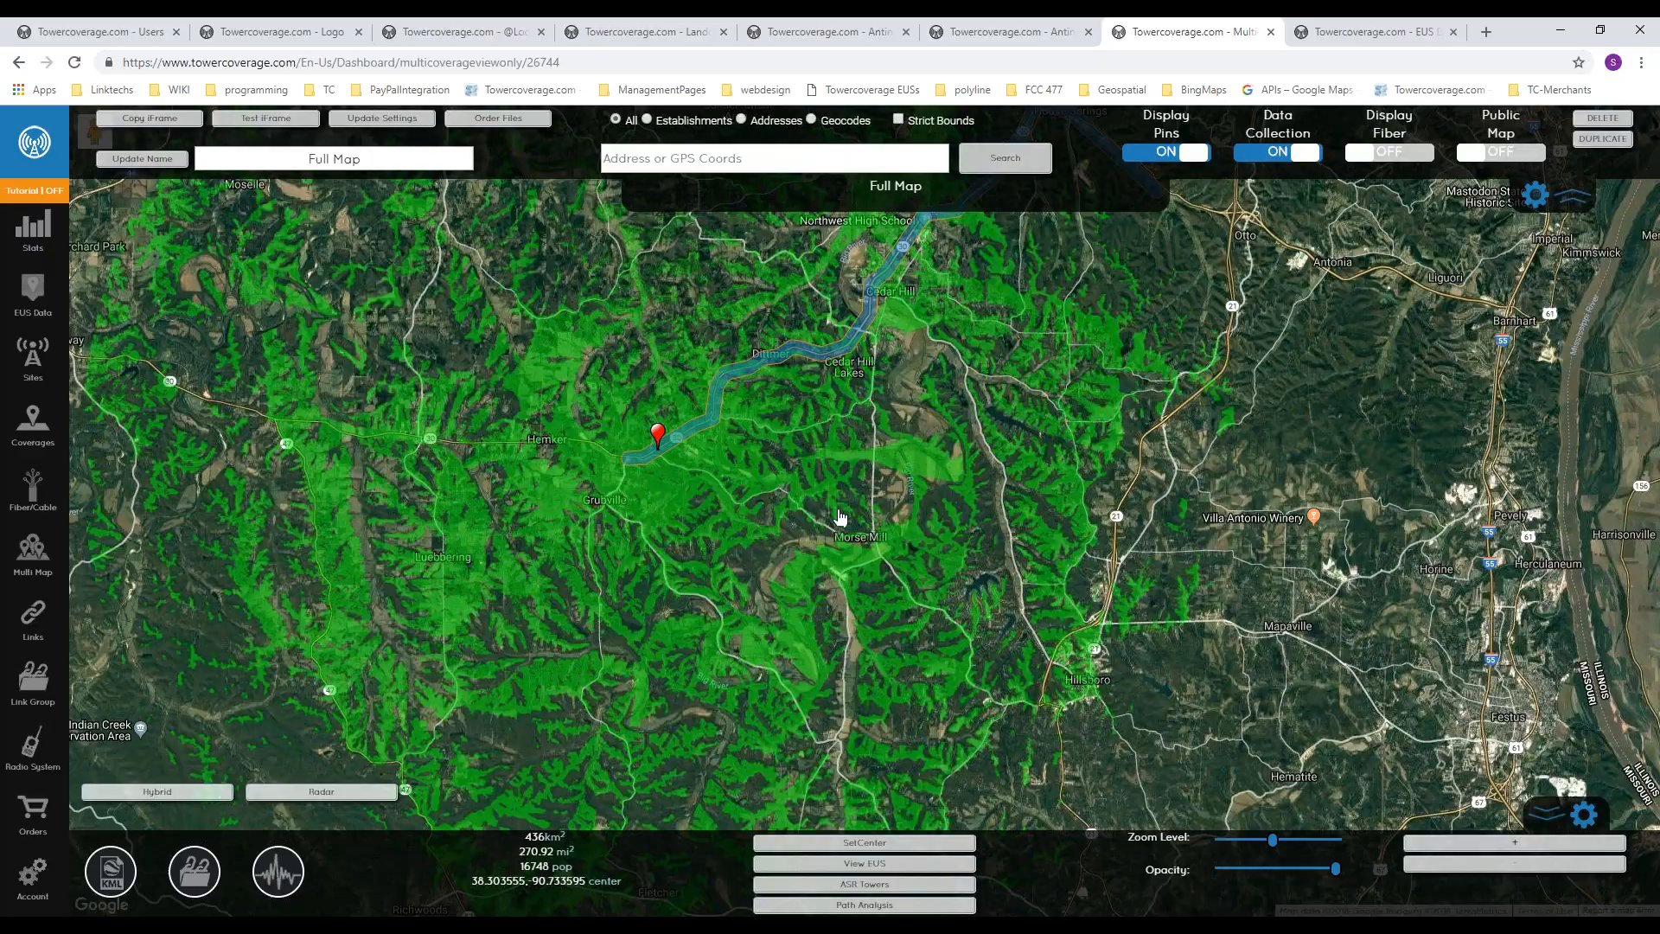
{"action": "scroll", "coordinate": [841, 525], "scroll_direction": "down", "scroll_amount": 1}
{"action": "scroll", "coordinate": [764, 449], "scroll_direction": "up", "scroll_amount": 2}
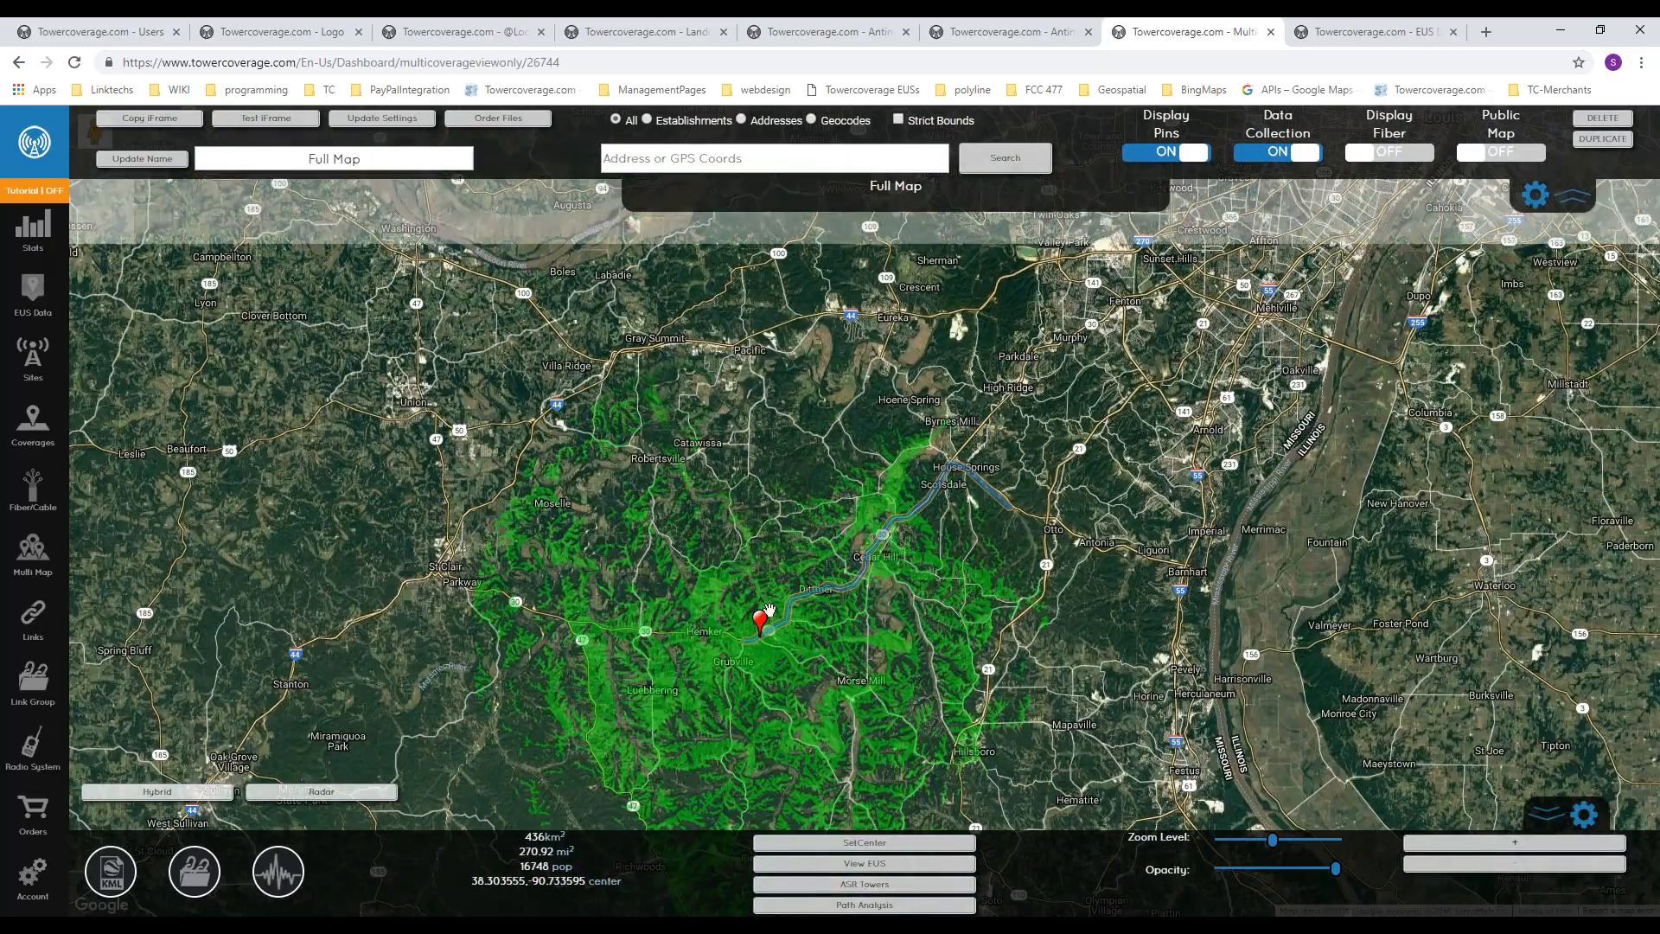
{"action": "scroll", "coordinate": [696, 696], "scroll_direction": "down", "scroll_amount": 1}
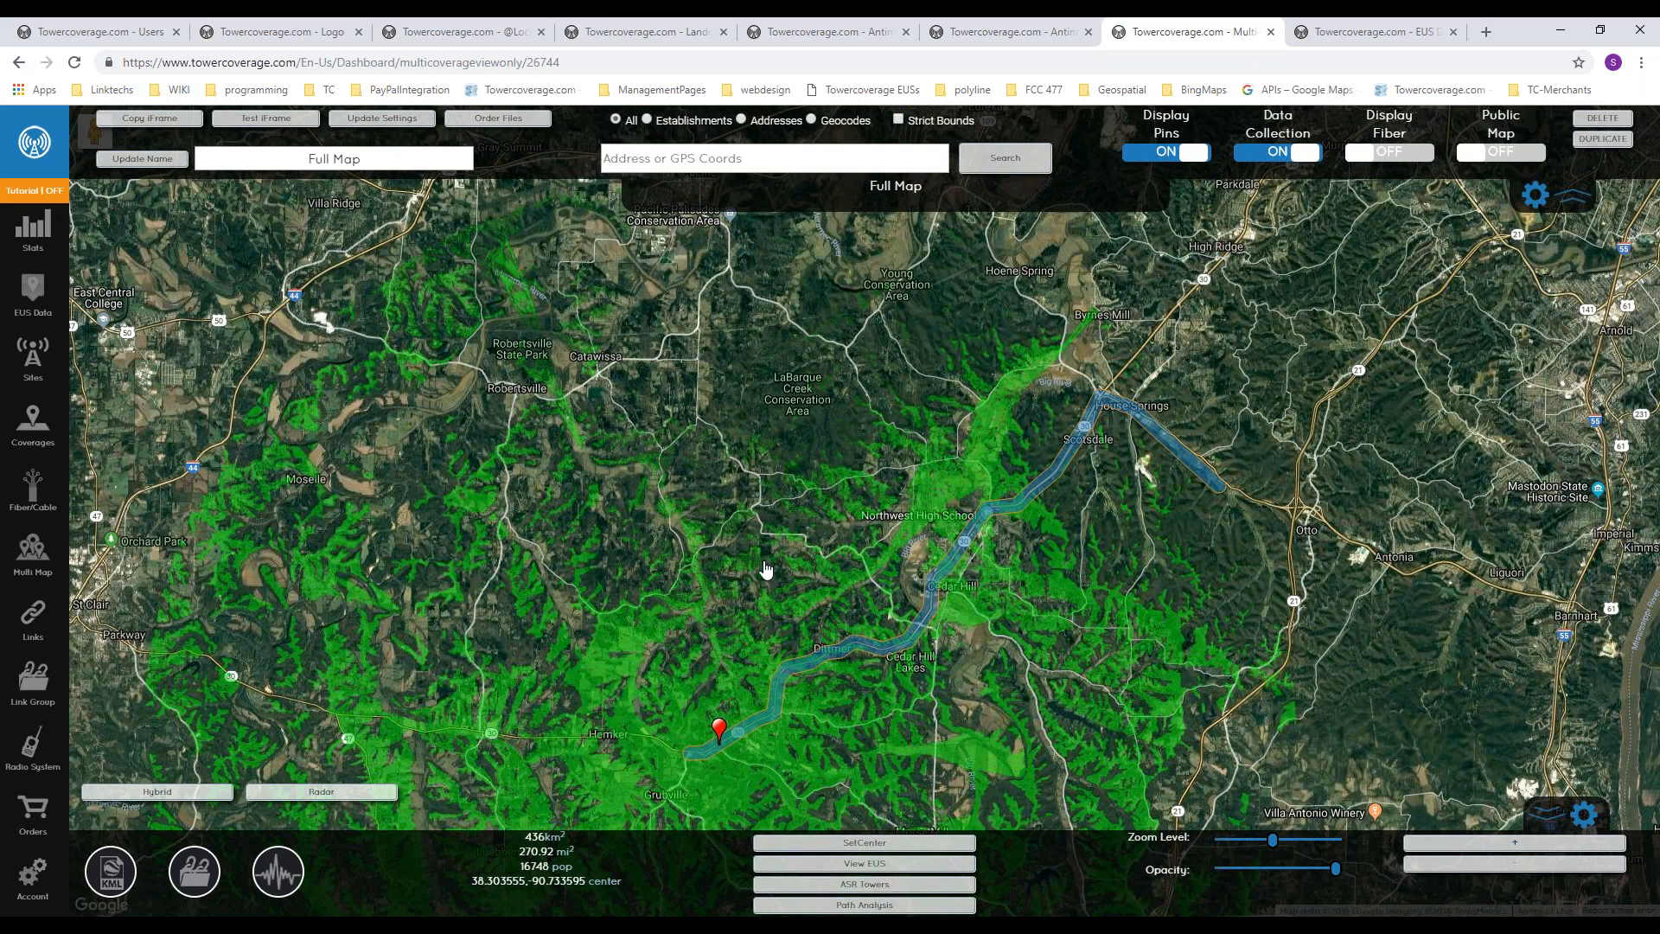
{"action": "scroll", "coordinate": [683, 545], "scroll_direction": "up", "scroll_amount": 1}
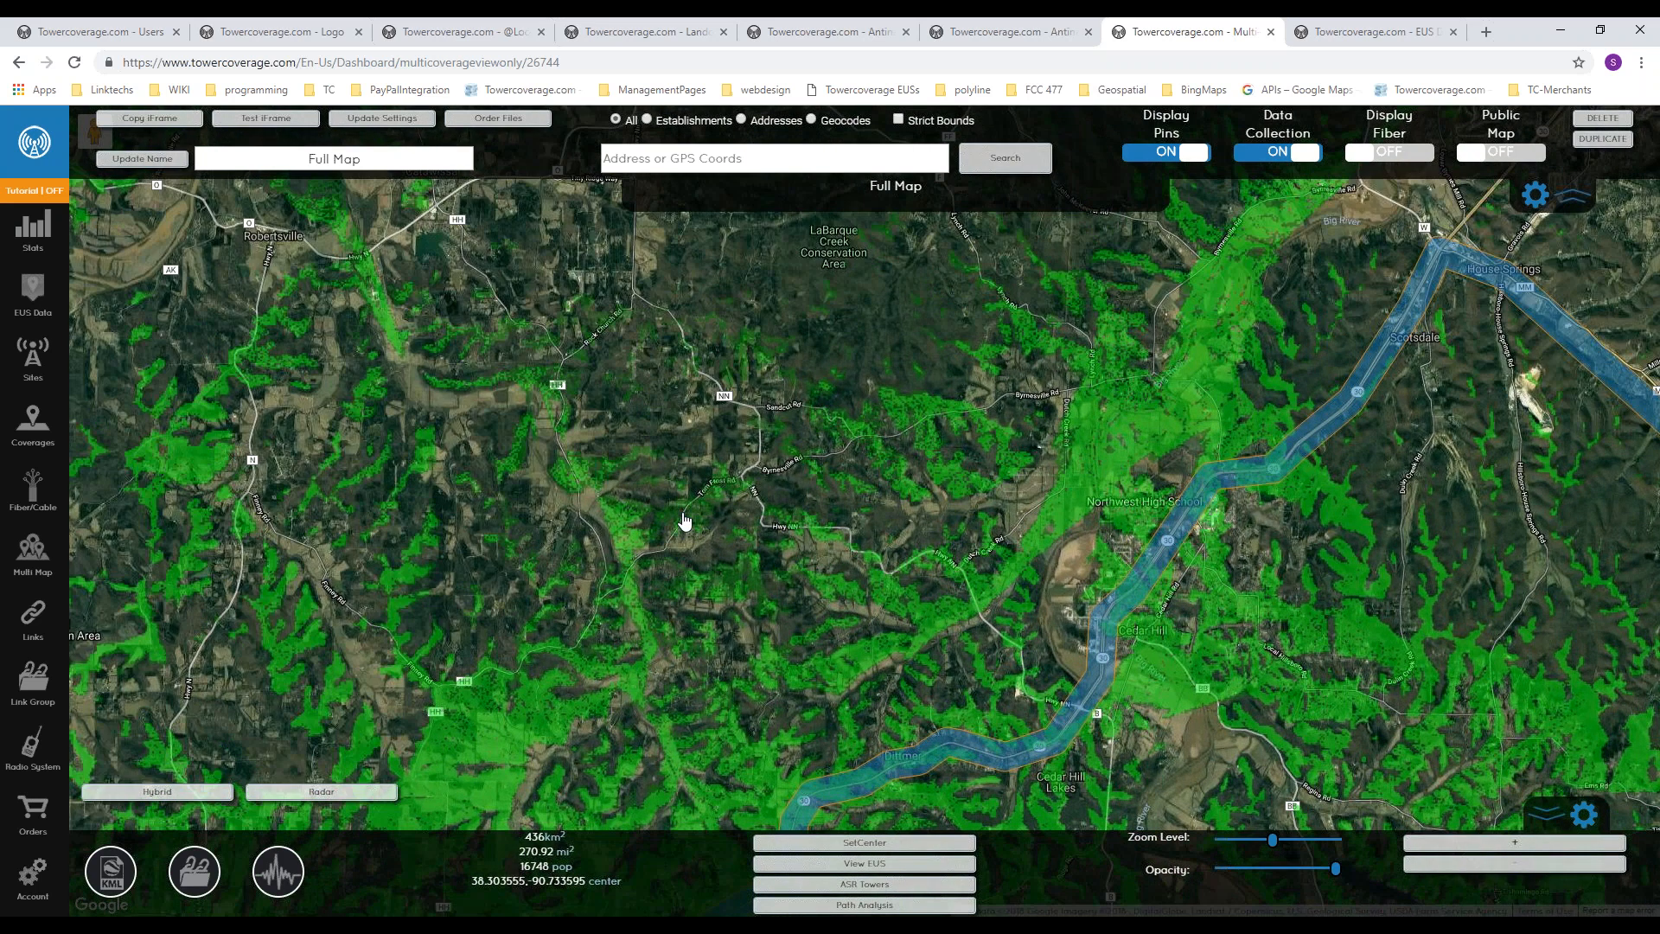
{"action": "scroll", "coordinate": [684, 521], "scroll_direction": "up", "scroll_amount": 1}
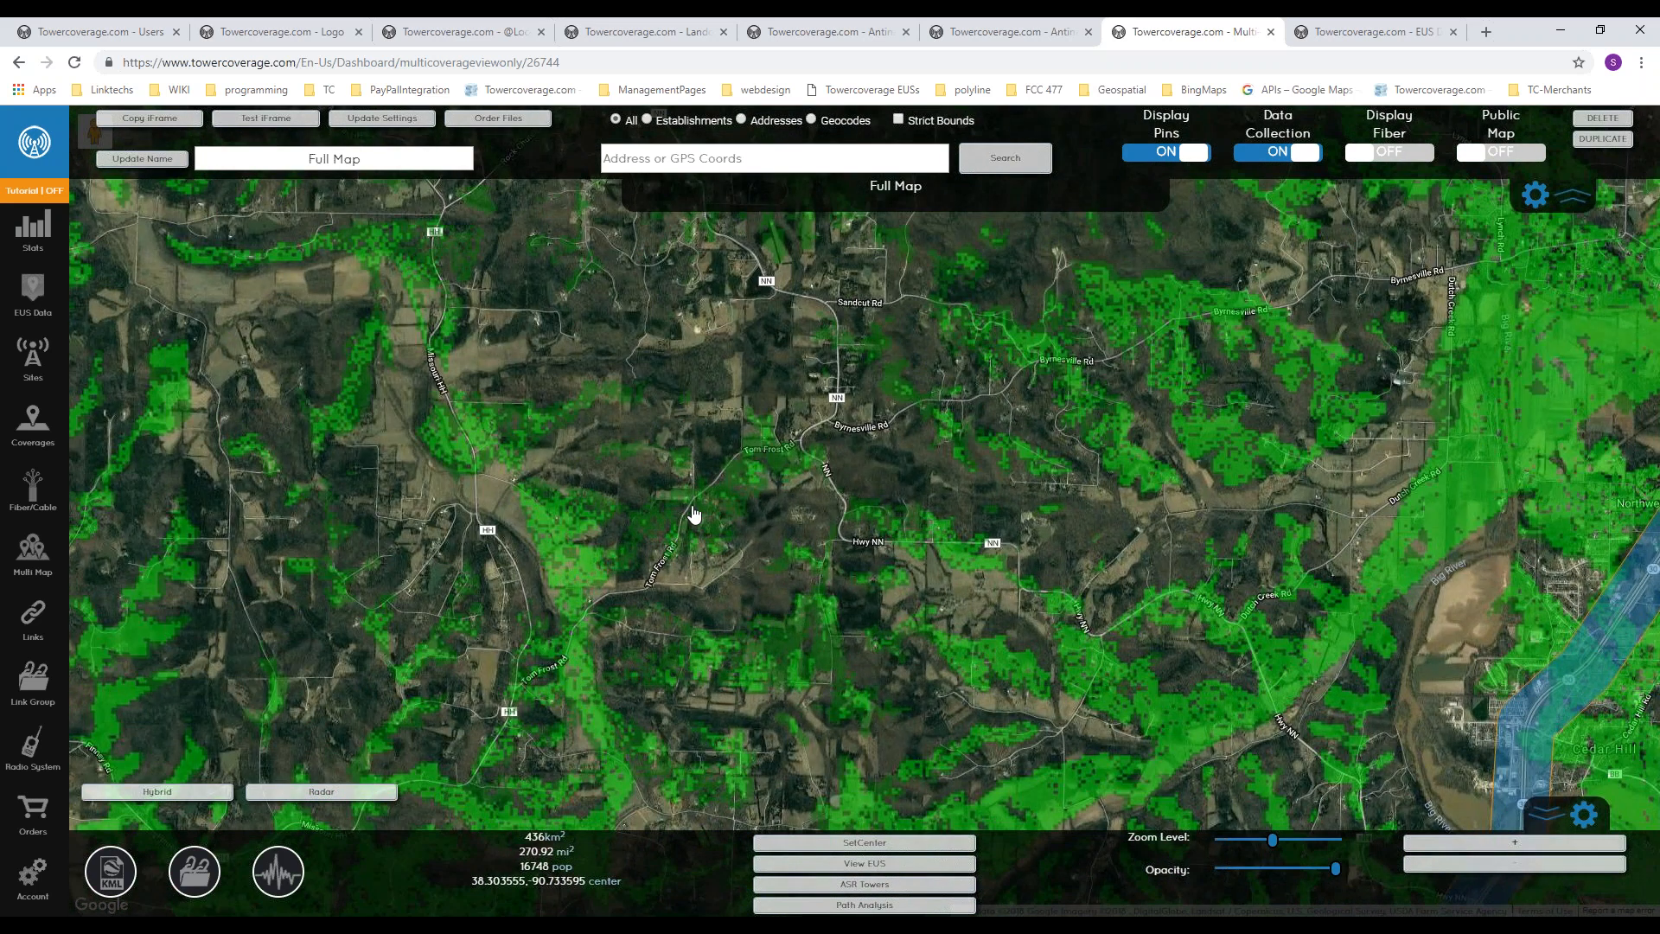
Step: Run a path analysis for a point just north of Sandcut Rd using the coverage settings' install height, and close the result
{"action": "left_click_drag", "start_coordinate": [870, 444], "coordinate": [883, 531]}
{"action": "left_click", "coordinate": [829, 395]}
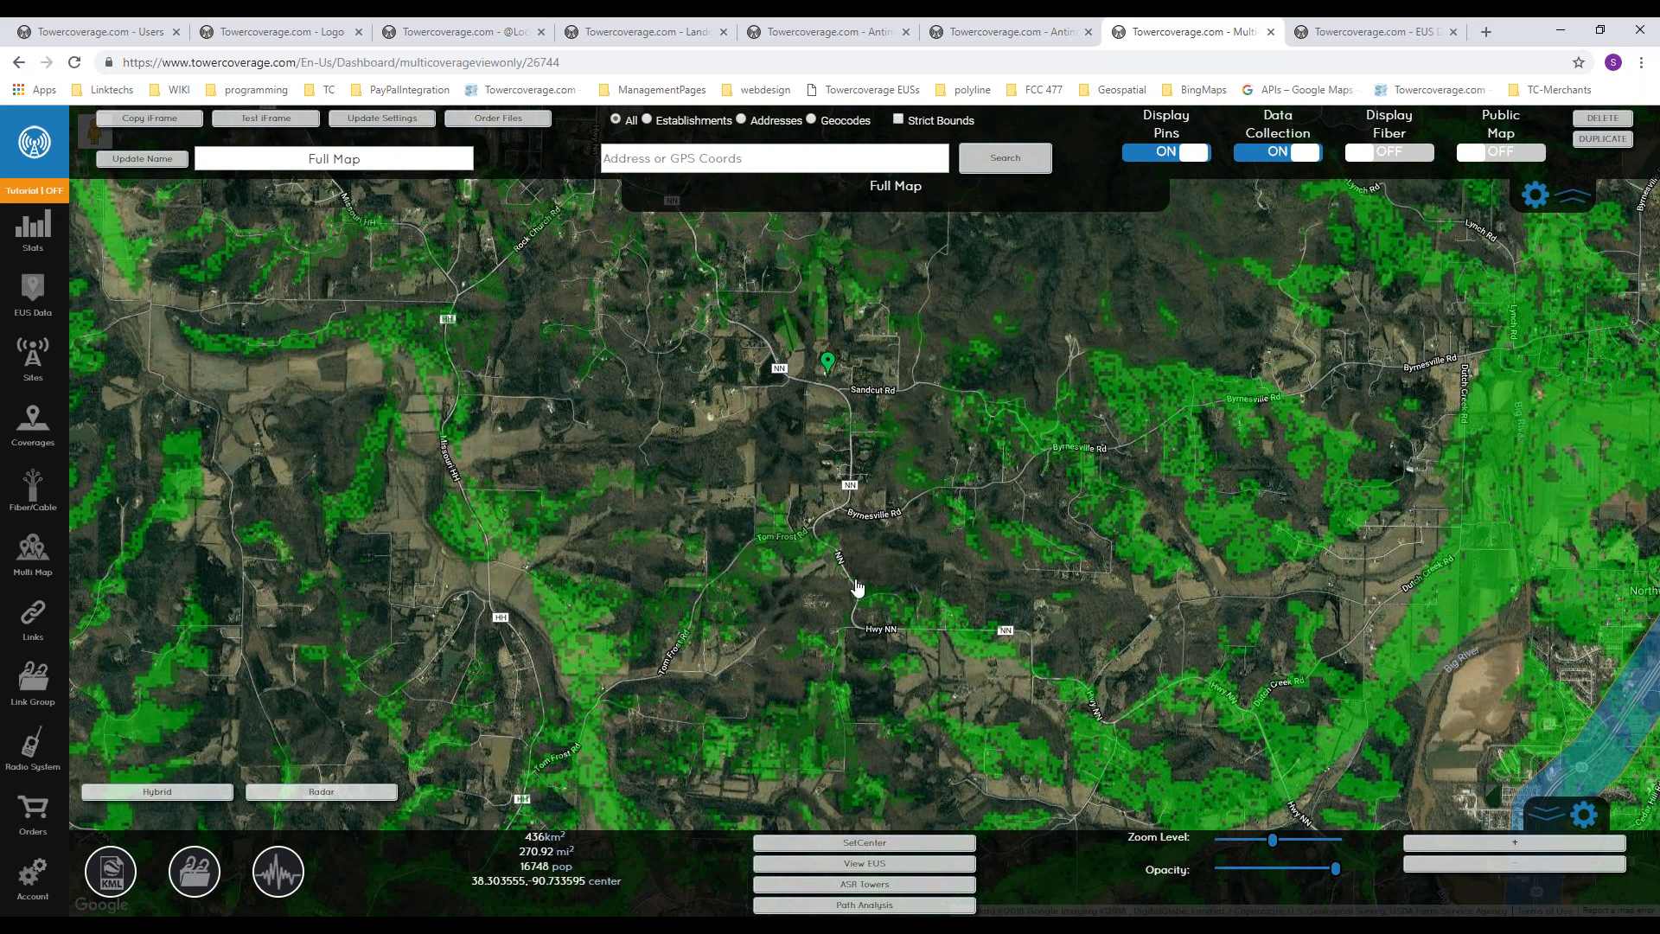
{"action": "left_click", "coordinate": [863, 906]}
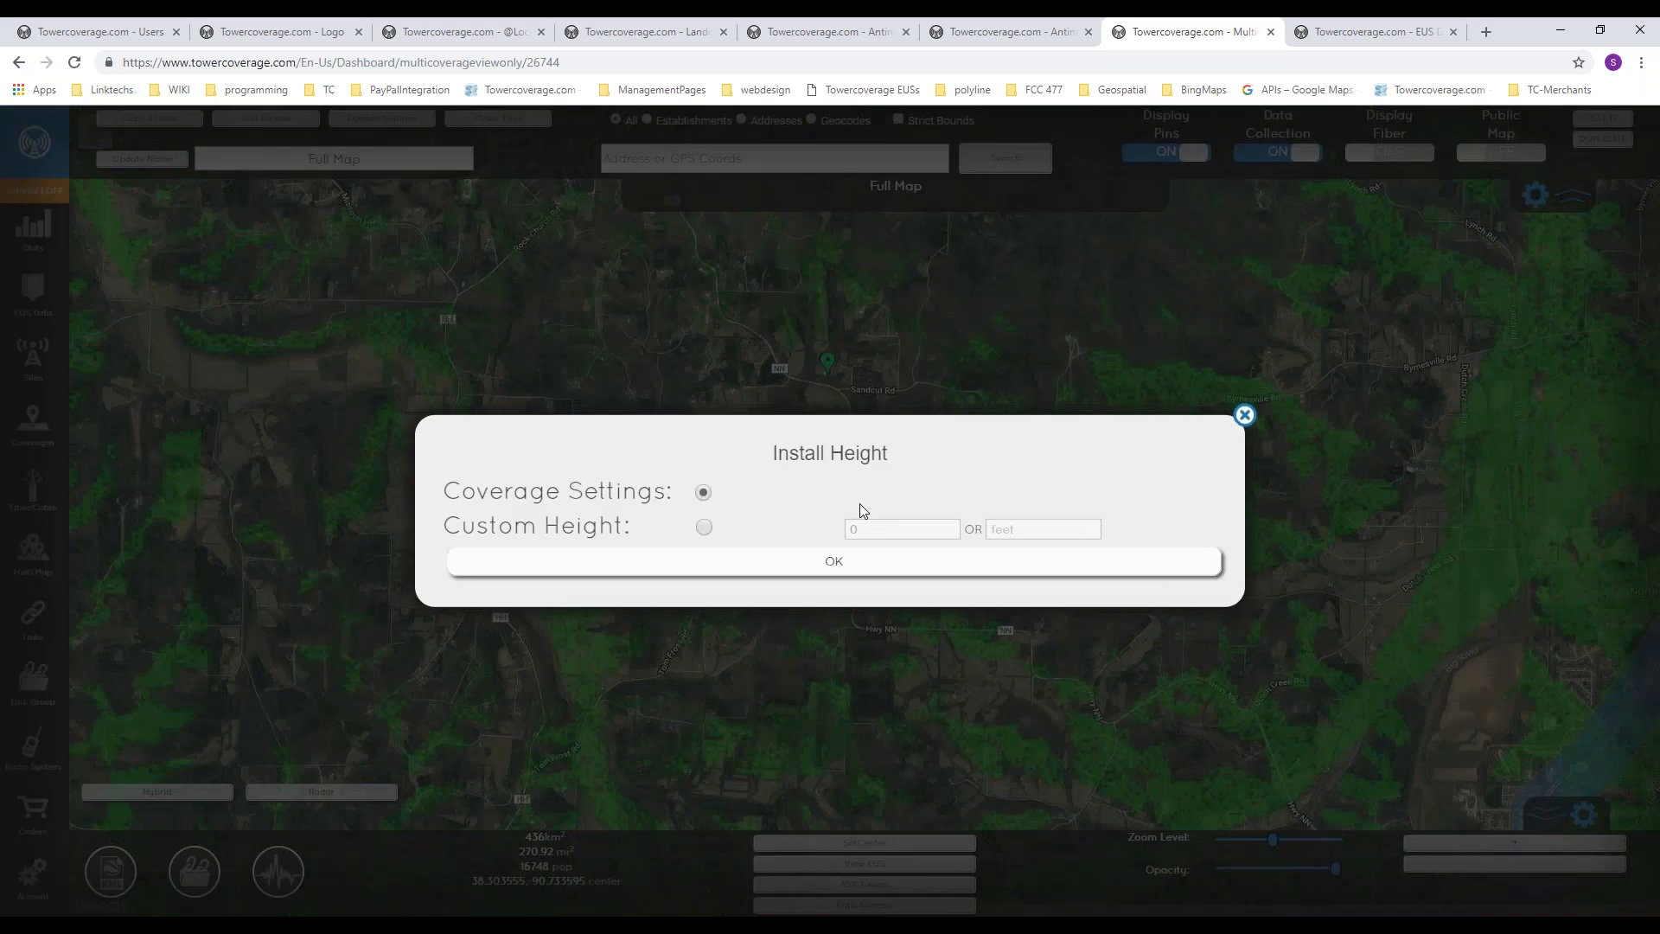
{"action": "left_click", "coordinate": [843, 566]}
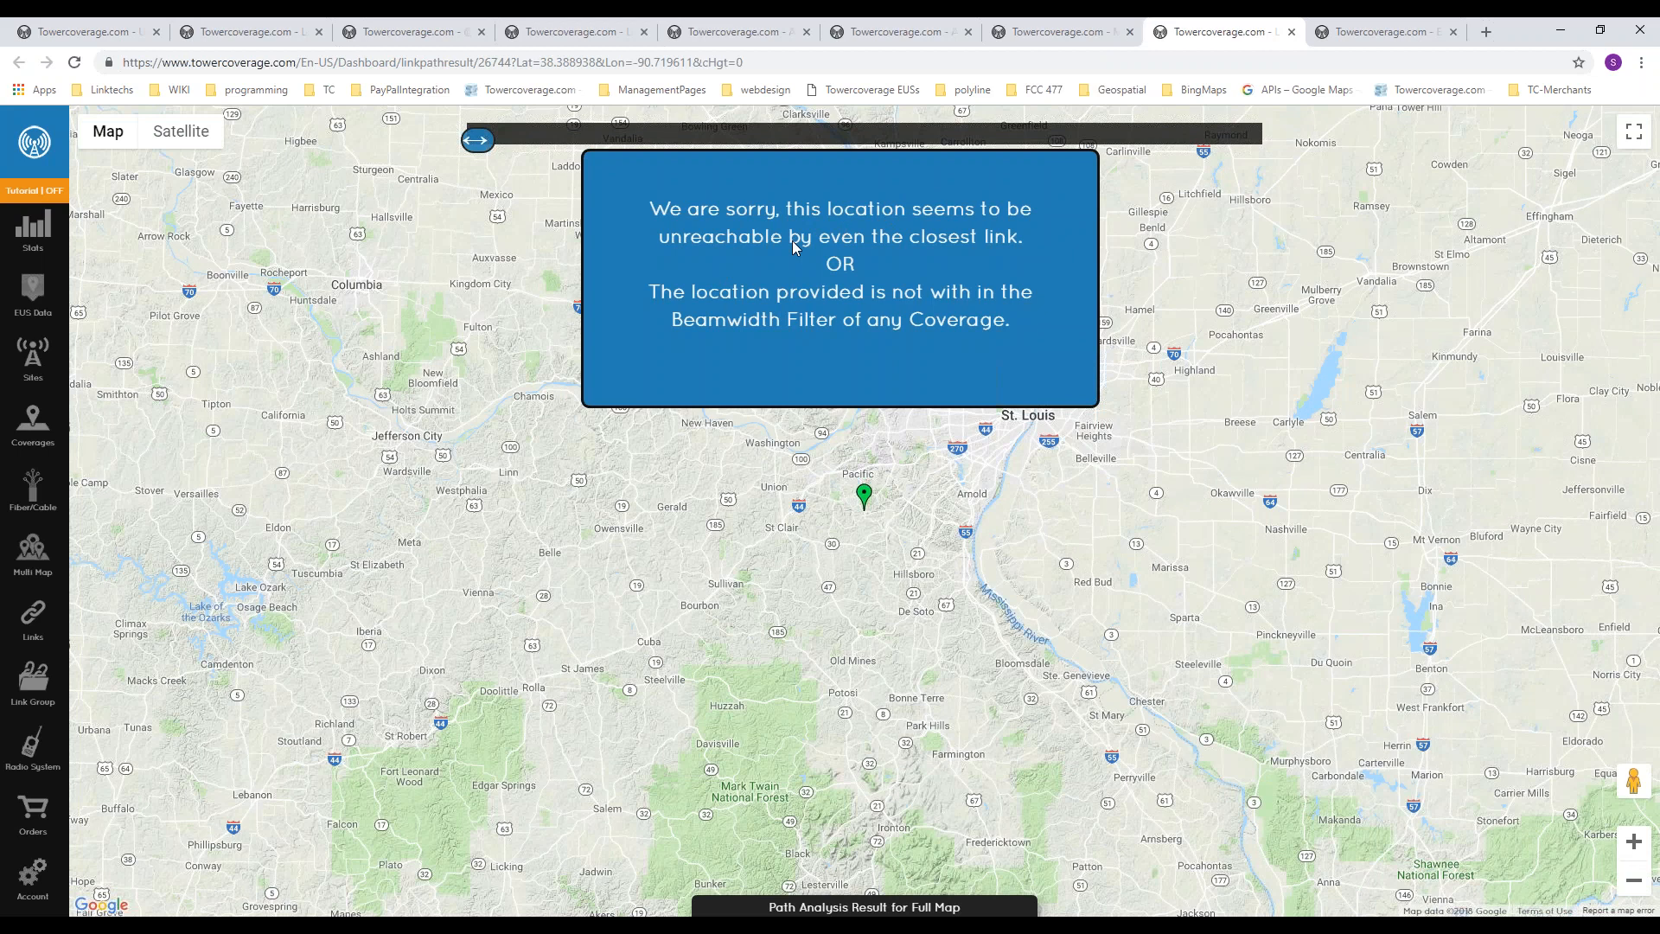
{"action": "left_click", "coordinate": [1293, 32]}
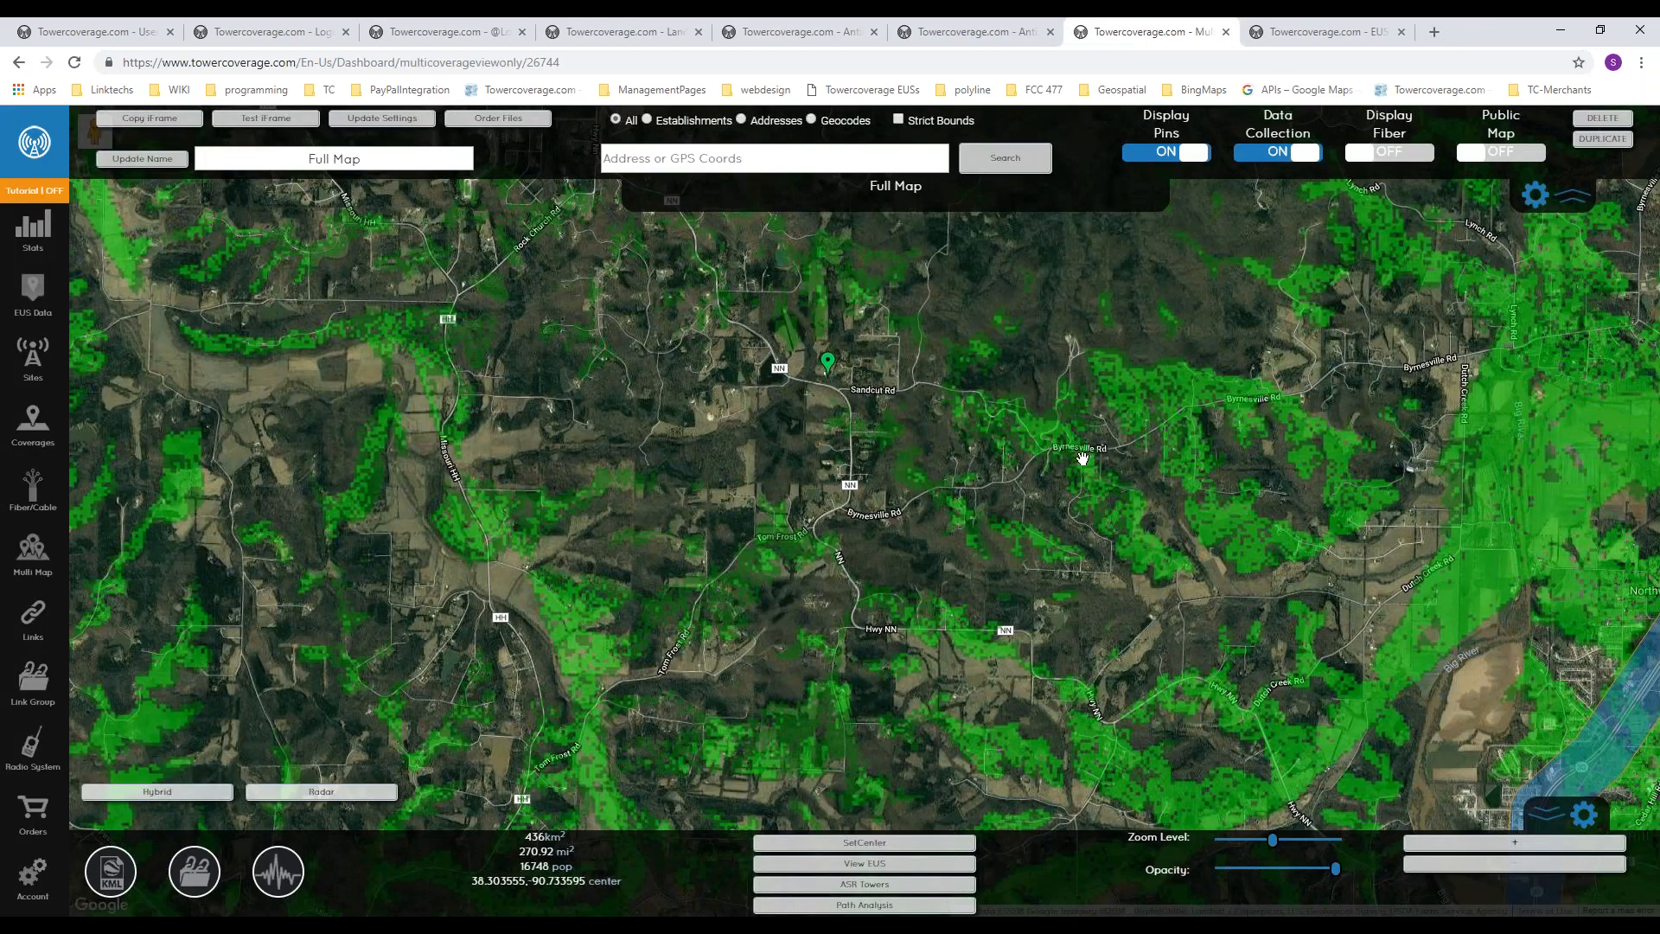
Step: Run a path analysis for a point in the covered area east of the red pin, northeast of Morse Mill
{"action": "scroll", "coordinate": [977, 518], "scroll_direction": "down", "scroll_amount": 2}
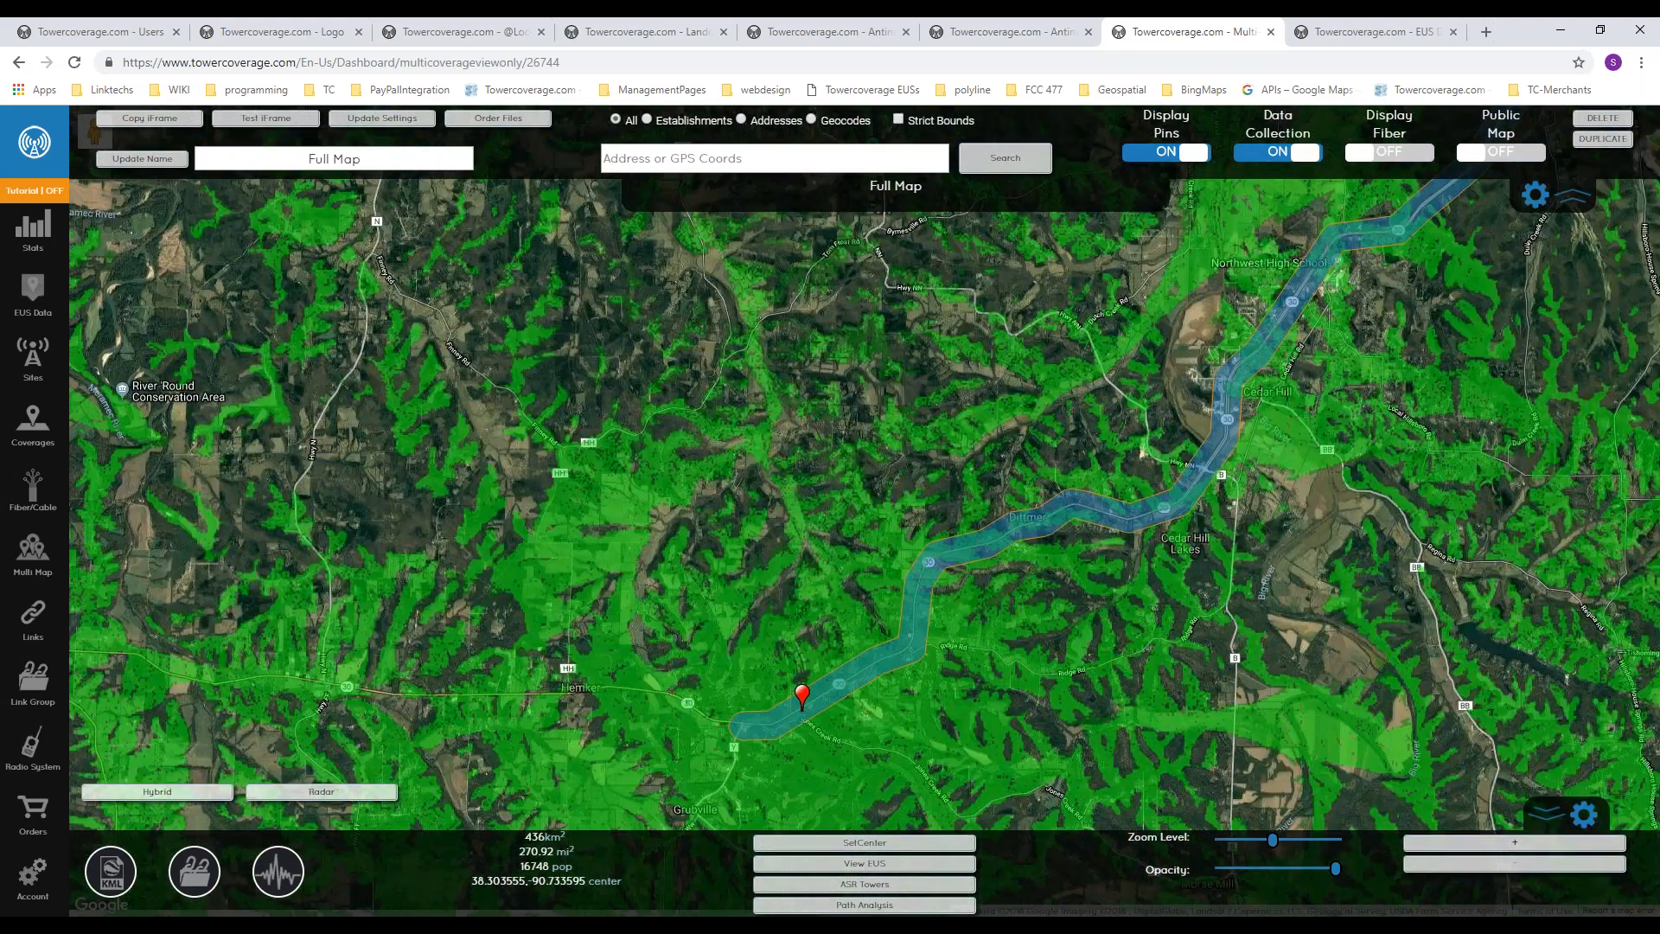
{"action": "left_click_drag", "start_coordinate": [858, 682], "coordinate": [836, 545]}
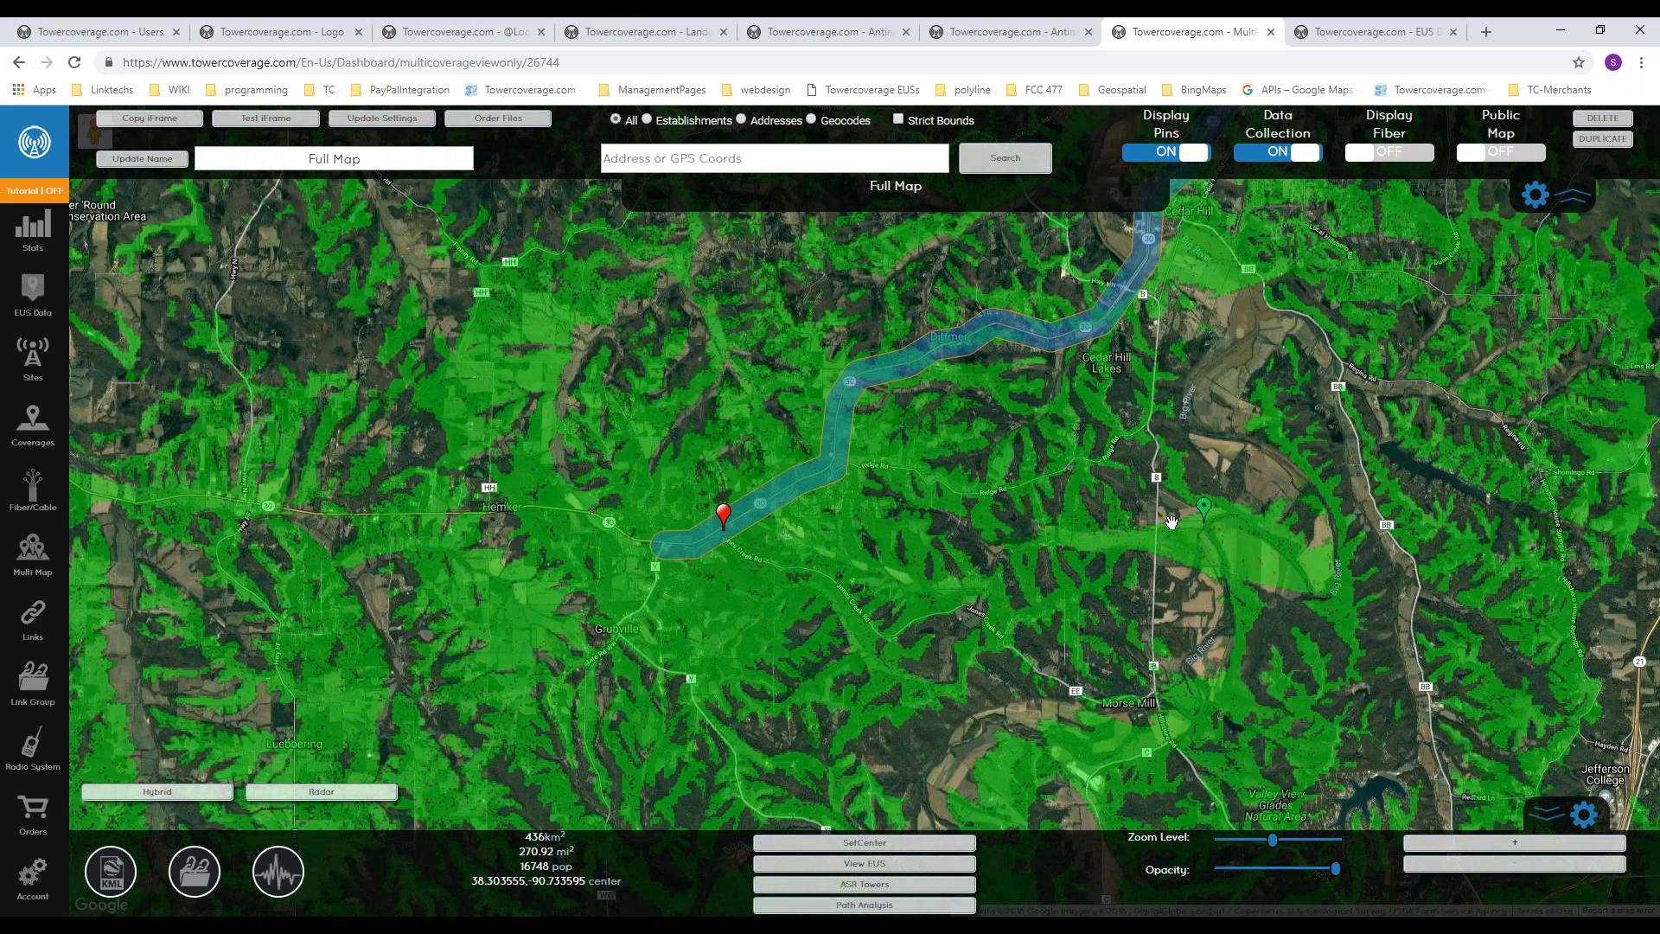
{"action": "left_click", "coordinate": [1208, 516]}
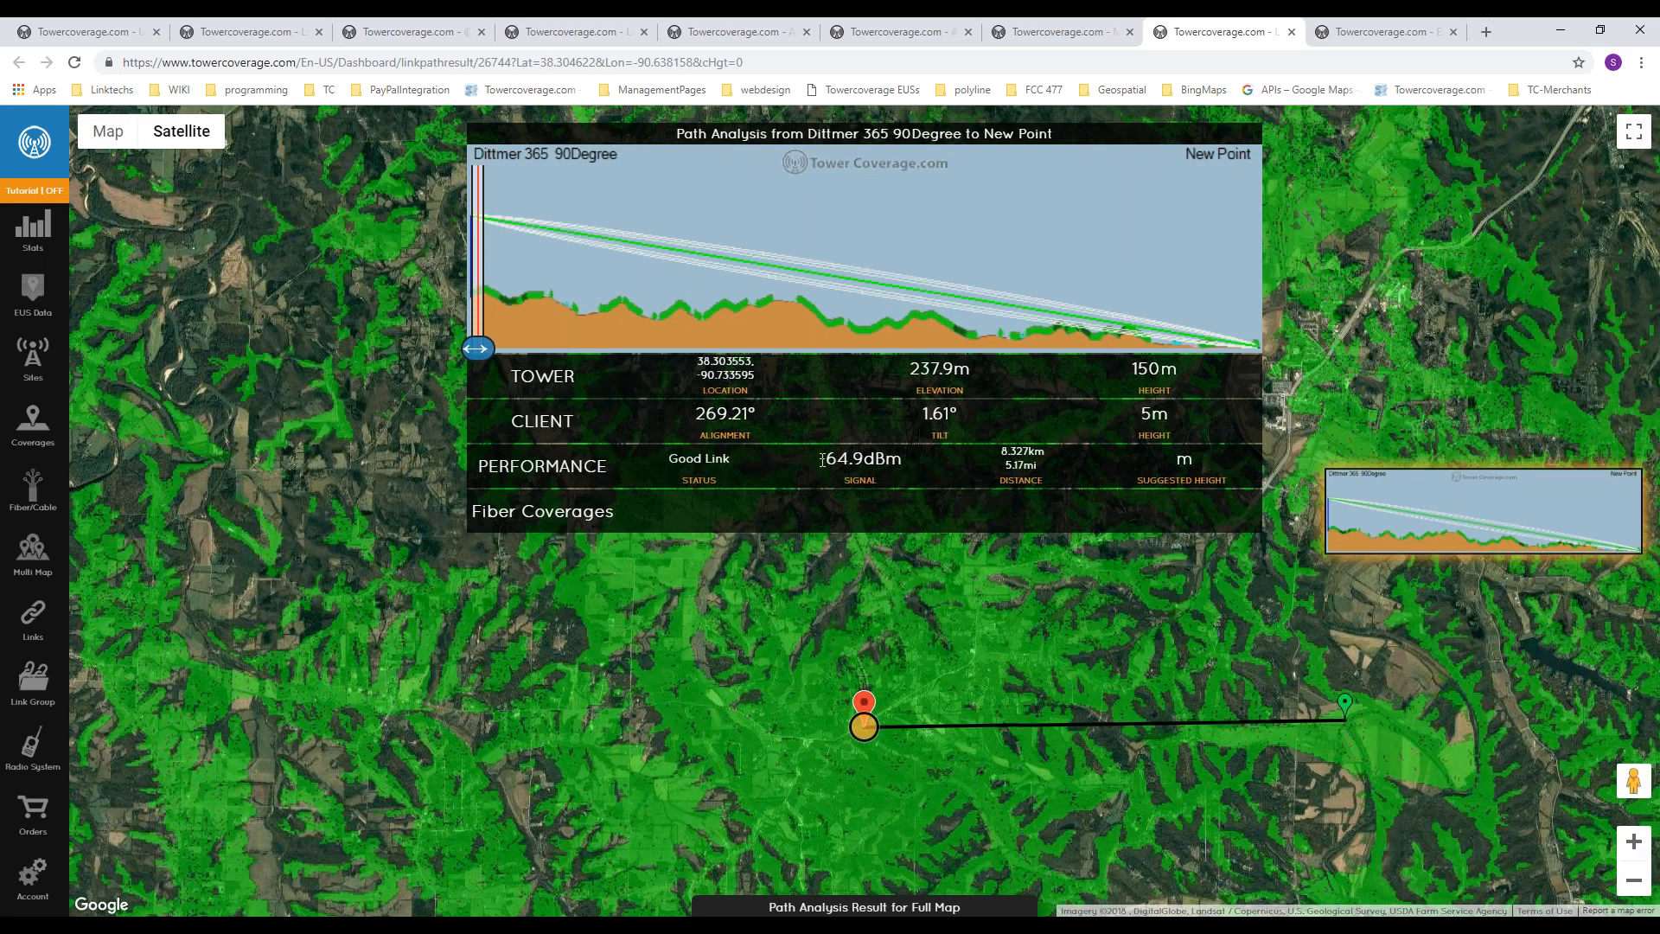
Step: Examine the path analysis signal and trace the terrain profile toward the new point on the map, and close the result
{"action": "left_click_drag", "start_coordinate": [822, 460], "coordinate": [902, 457]}
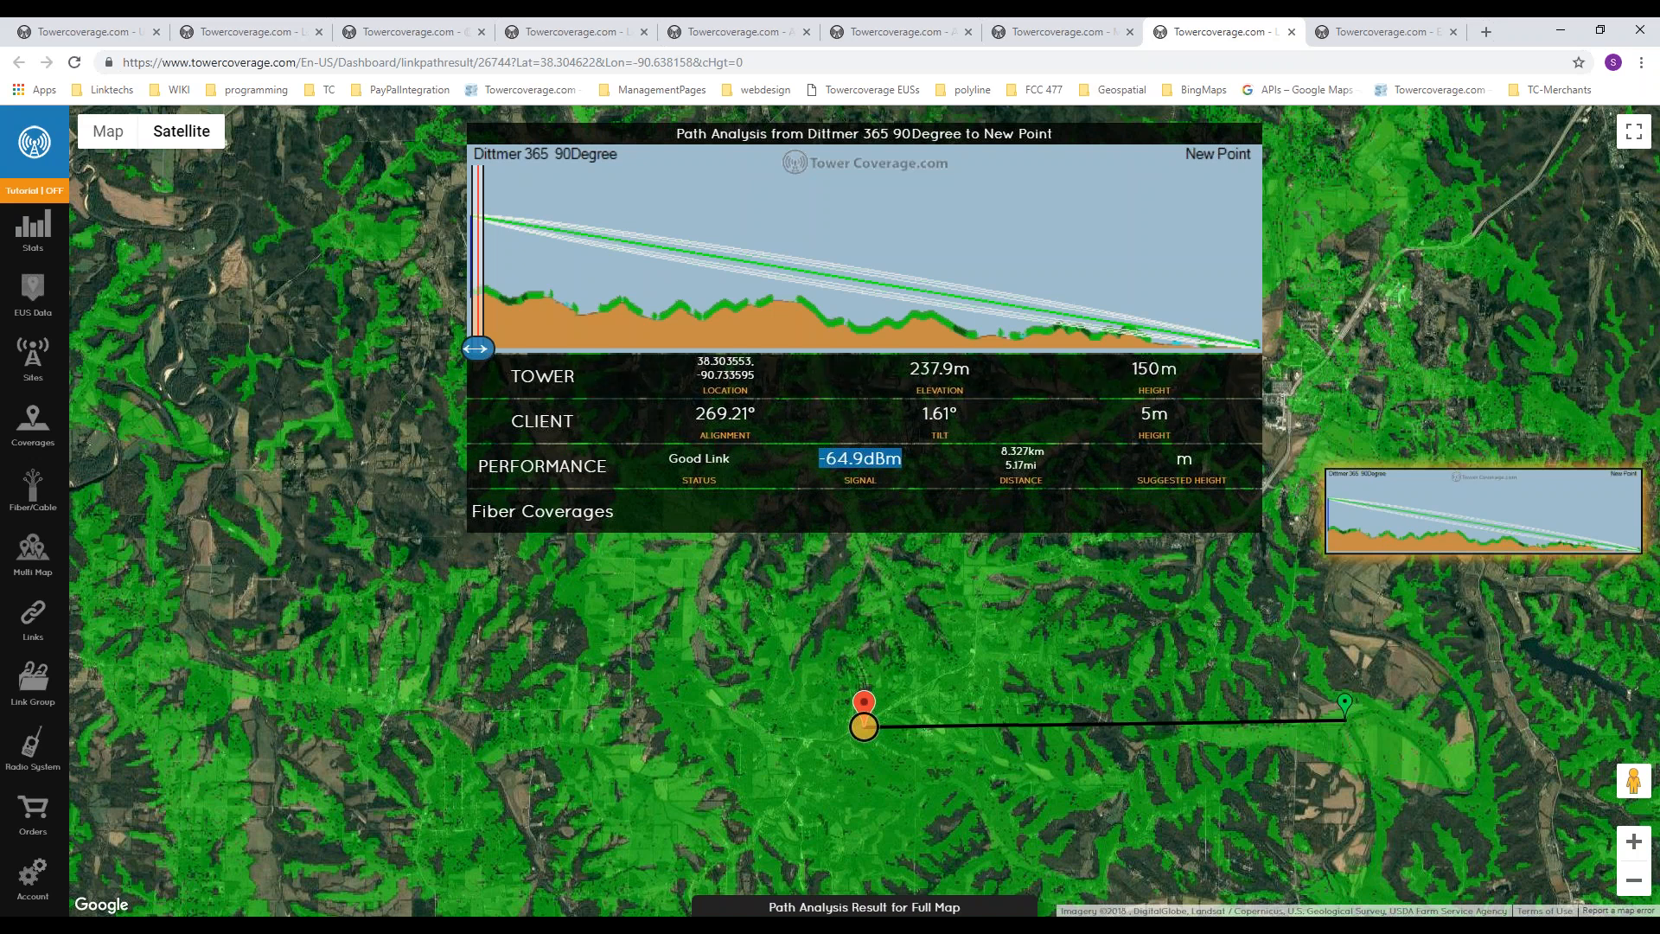
{"action": "mouse_move", "coordinate": [479, 348]}
{"action": "left_mouse_down"}
{"action": "mouse_move", "coordinate": [973, 349]}
{"action": "mouse_move", "coordinate": [958, 350]}
{"action": "left_mouse_up"}
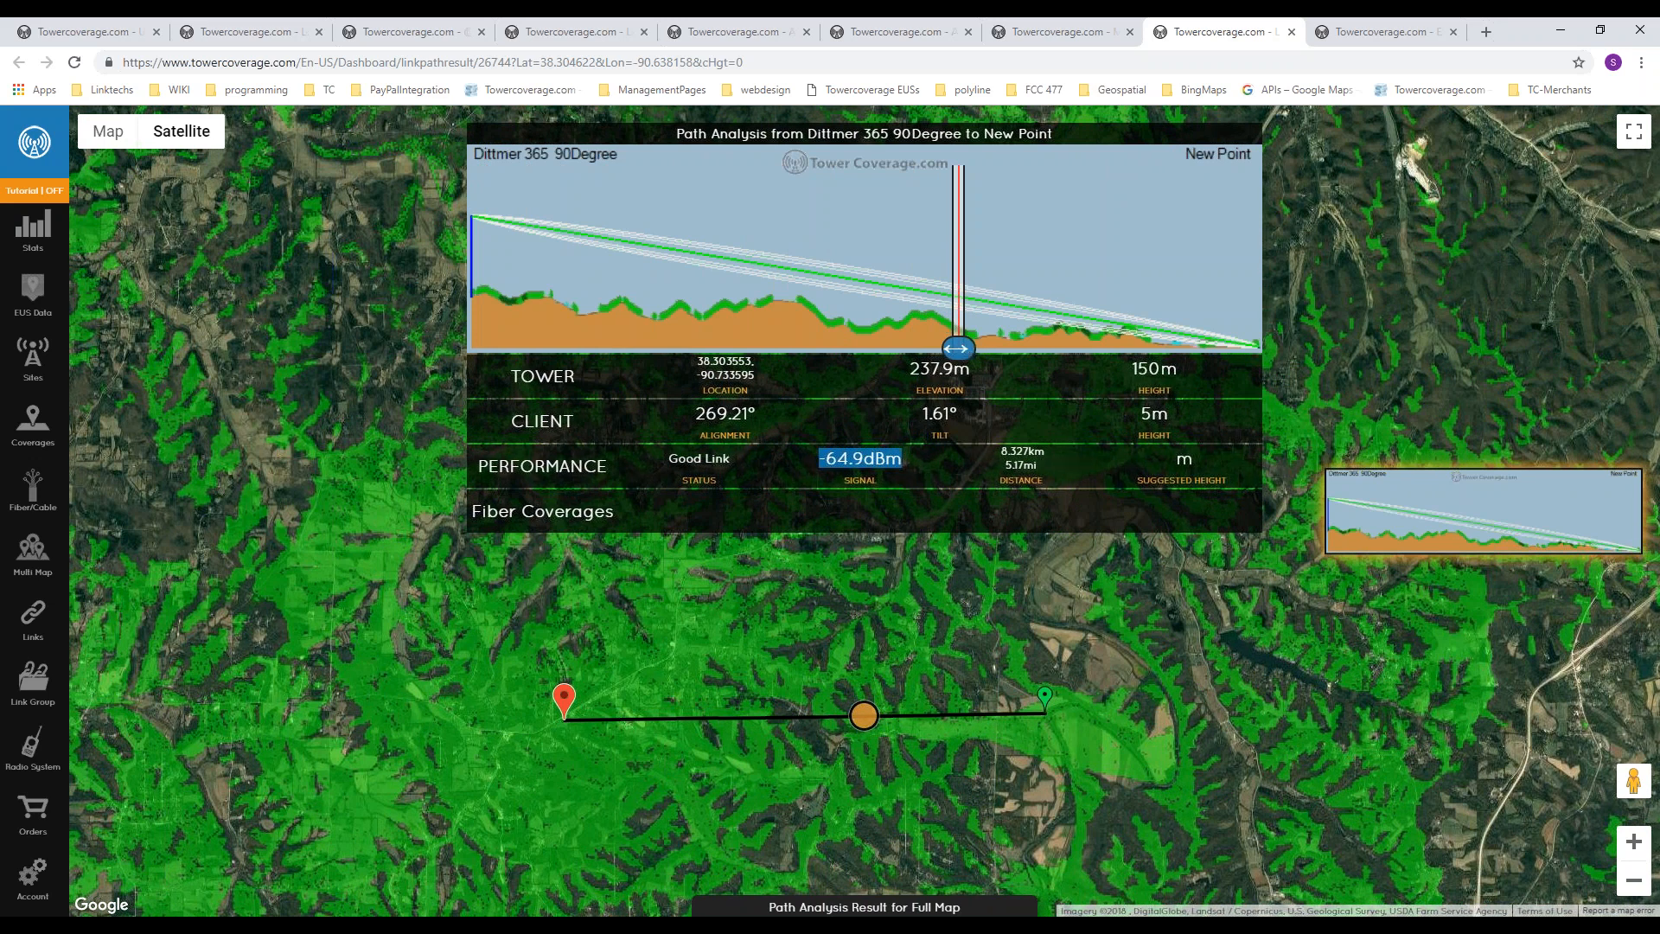
{"action": "scroll", "coordinate": [867, 729], "scroll_direction": "up", "scroll_amount": 1}
{"action": "scroll", "coordinate": [867, 729], "scroll_direction": "up", "scroll_amount": 1}
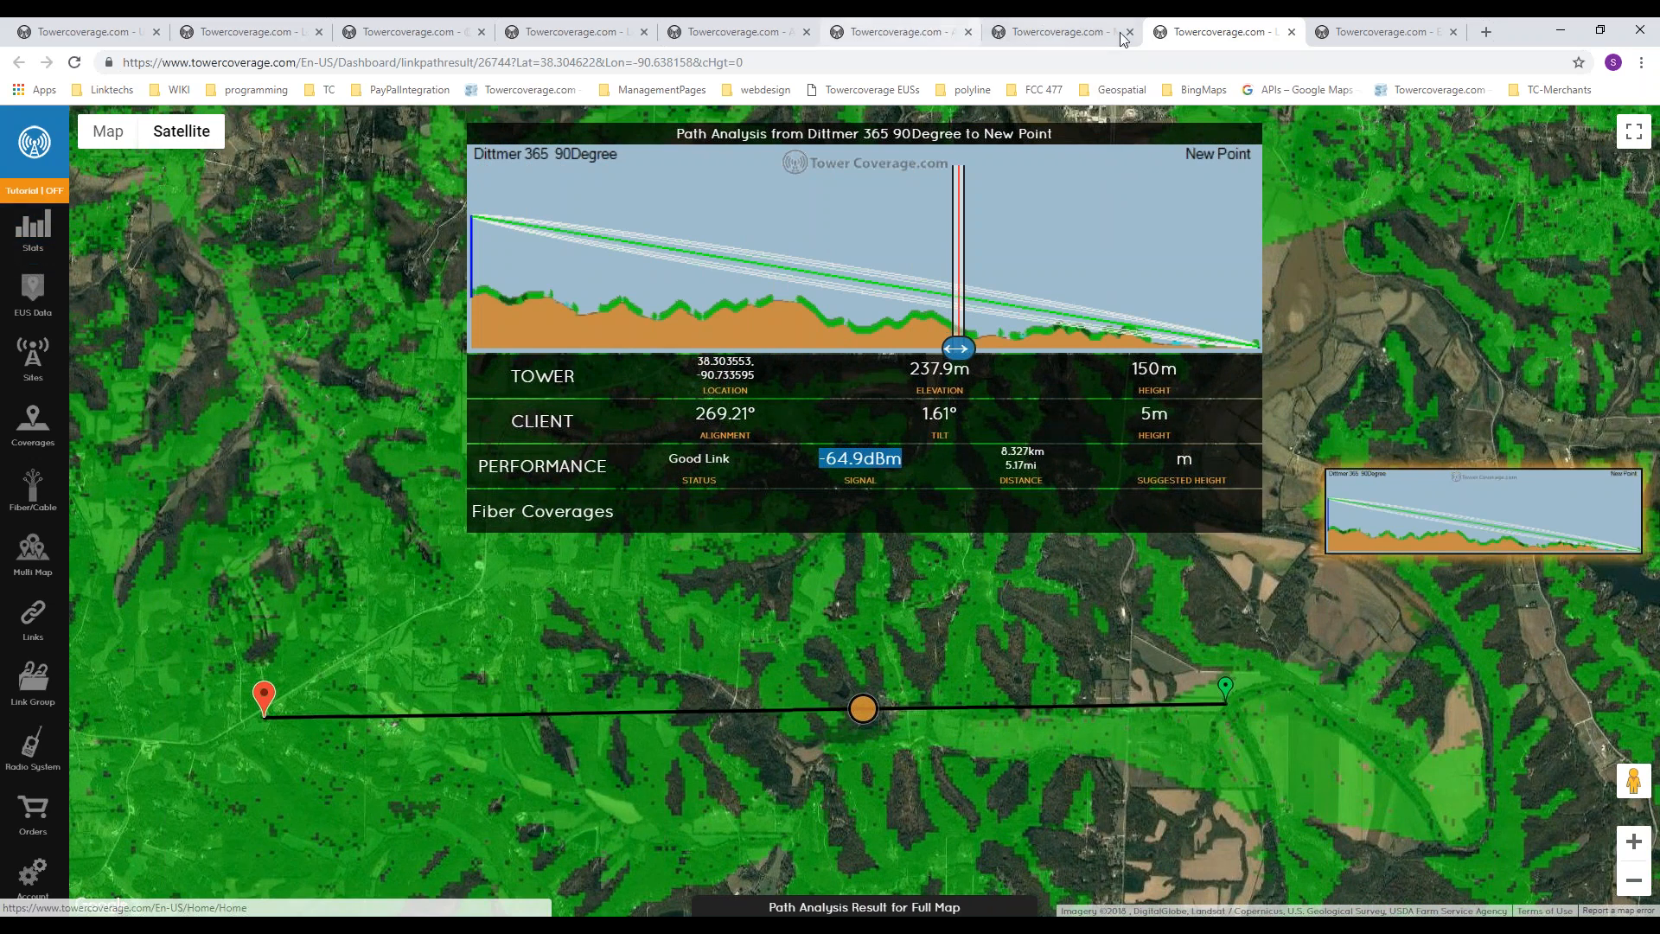
{"action": "left_click", "coordinate": [1291, 33]}
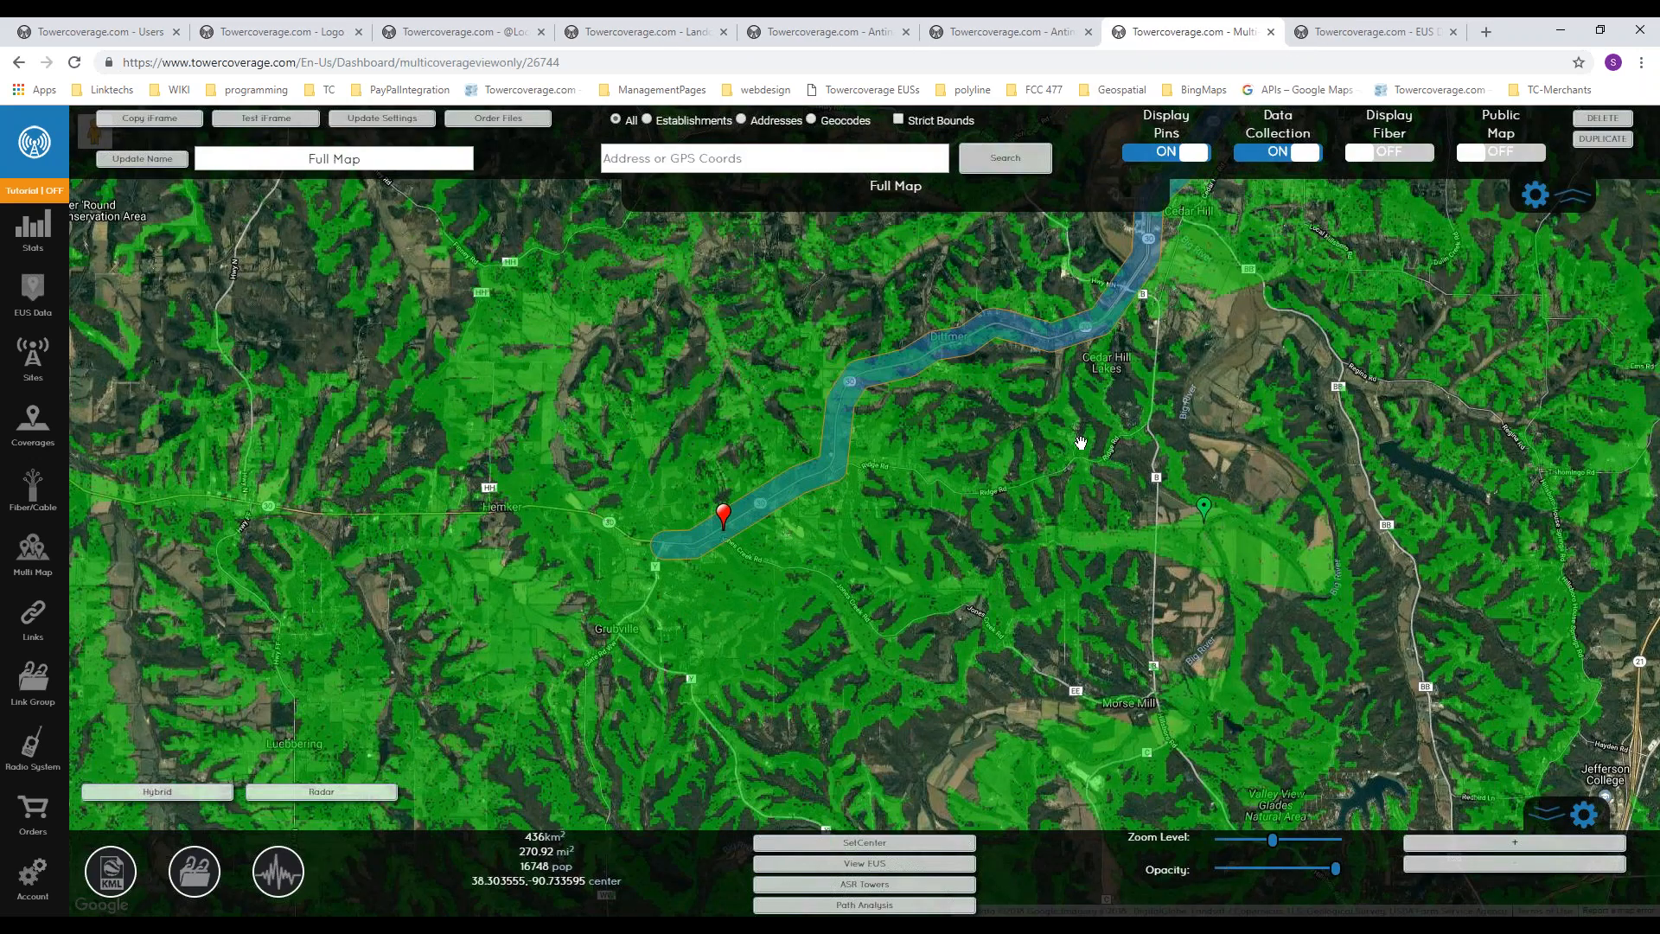
Step: Return to the statistics dashboard and open the Contact Us help options from the account settings
{"action": "left_click", "coordinate": [50, 222]}
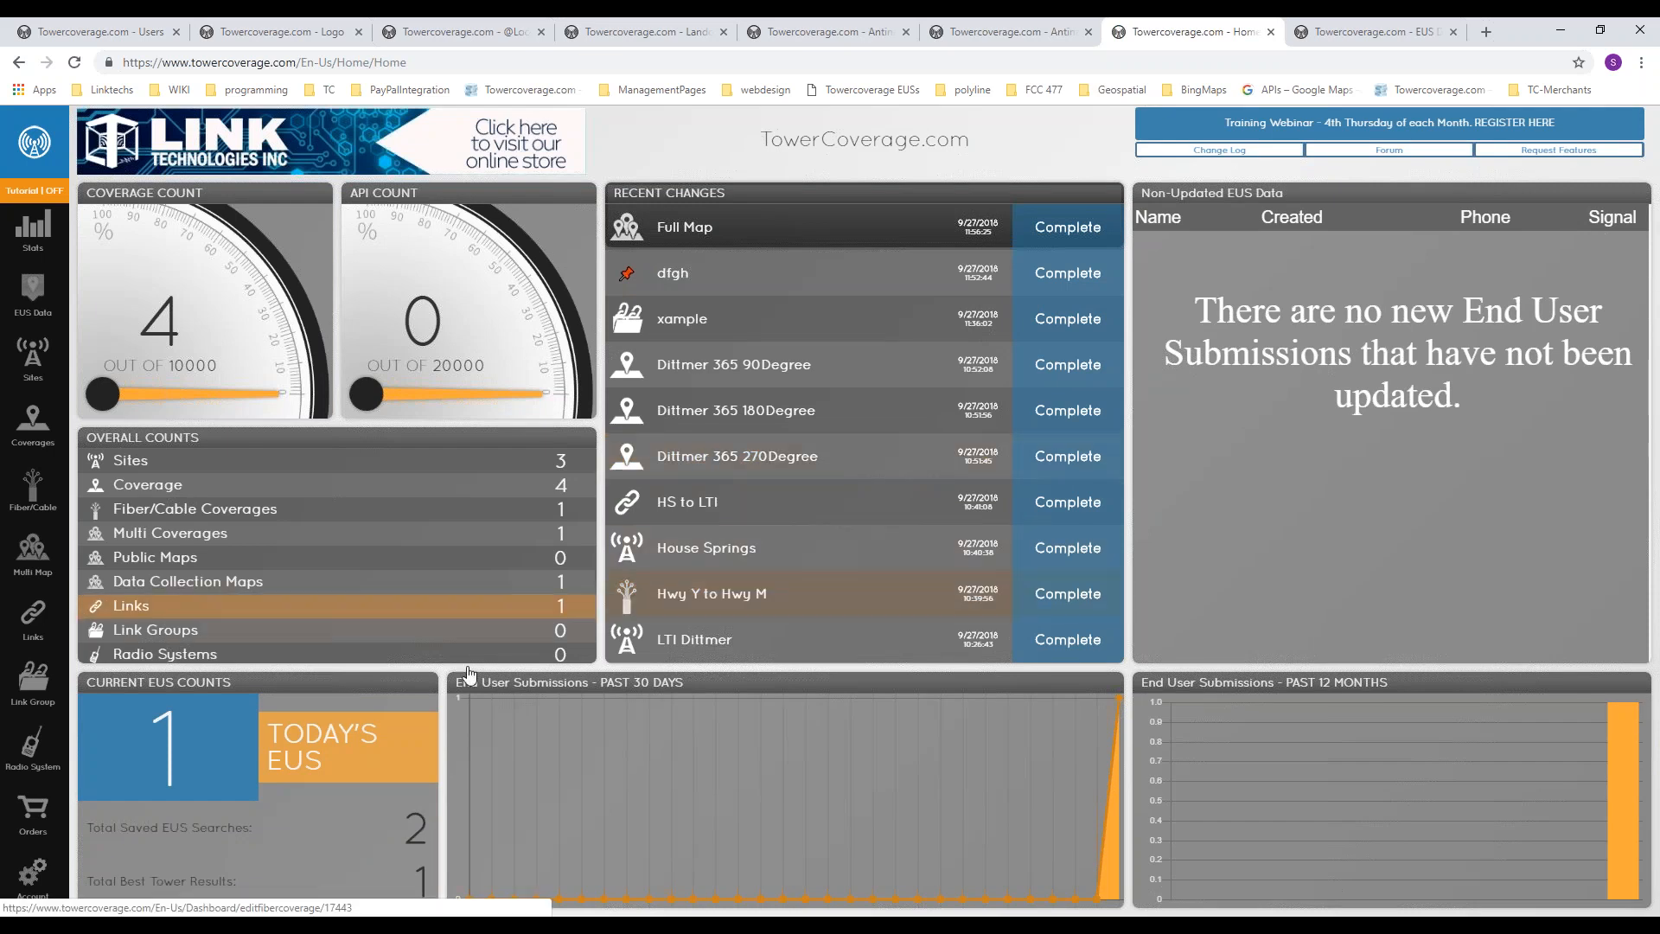
{"action": "left_click", "coordinate": [33, 878]}
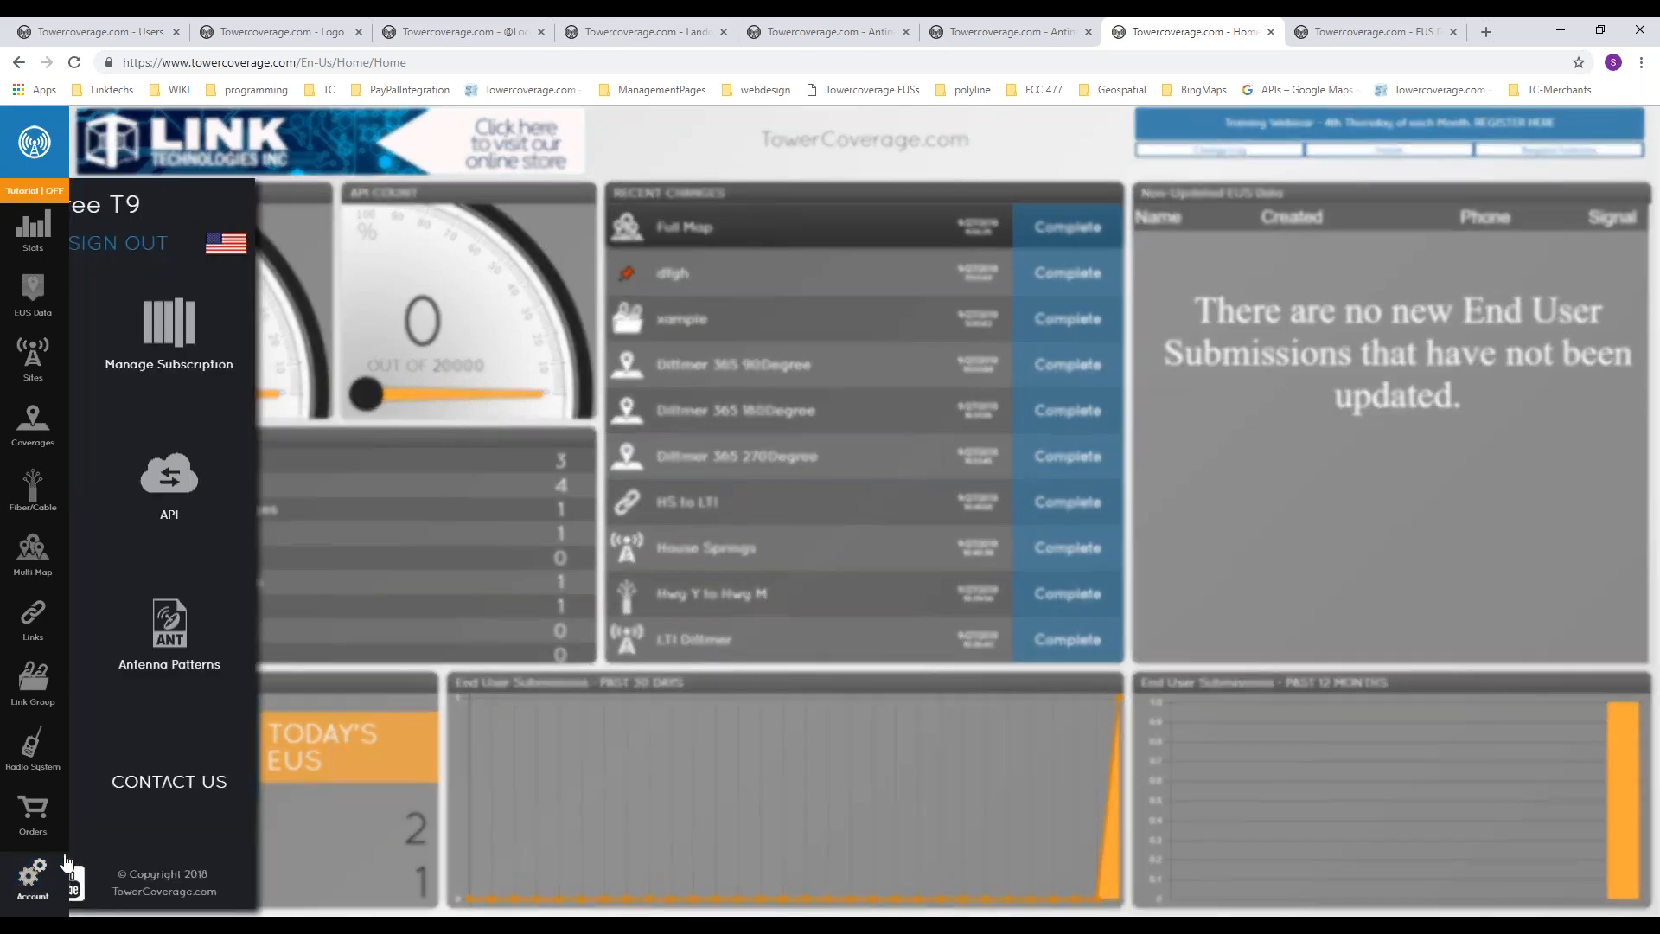
{"action": "left_click", "coordinate": [462, 788]}
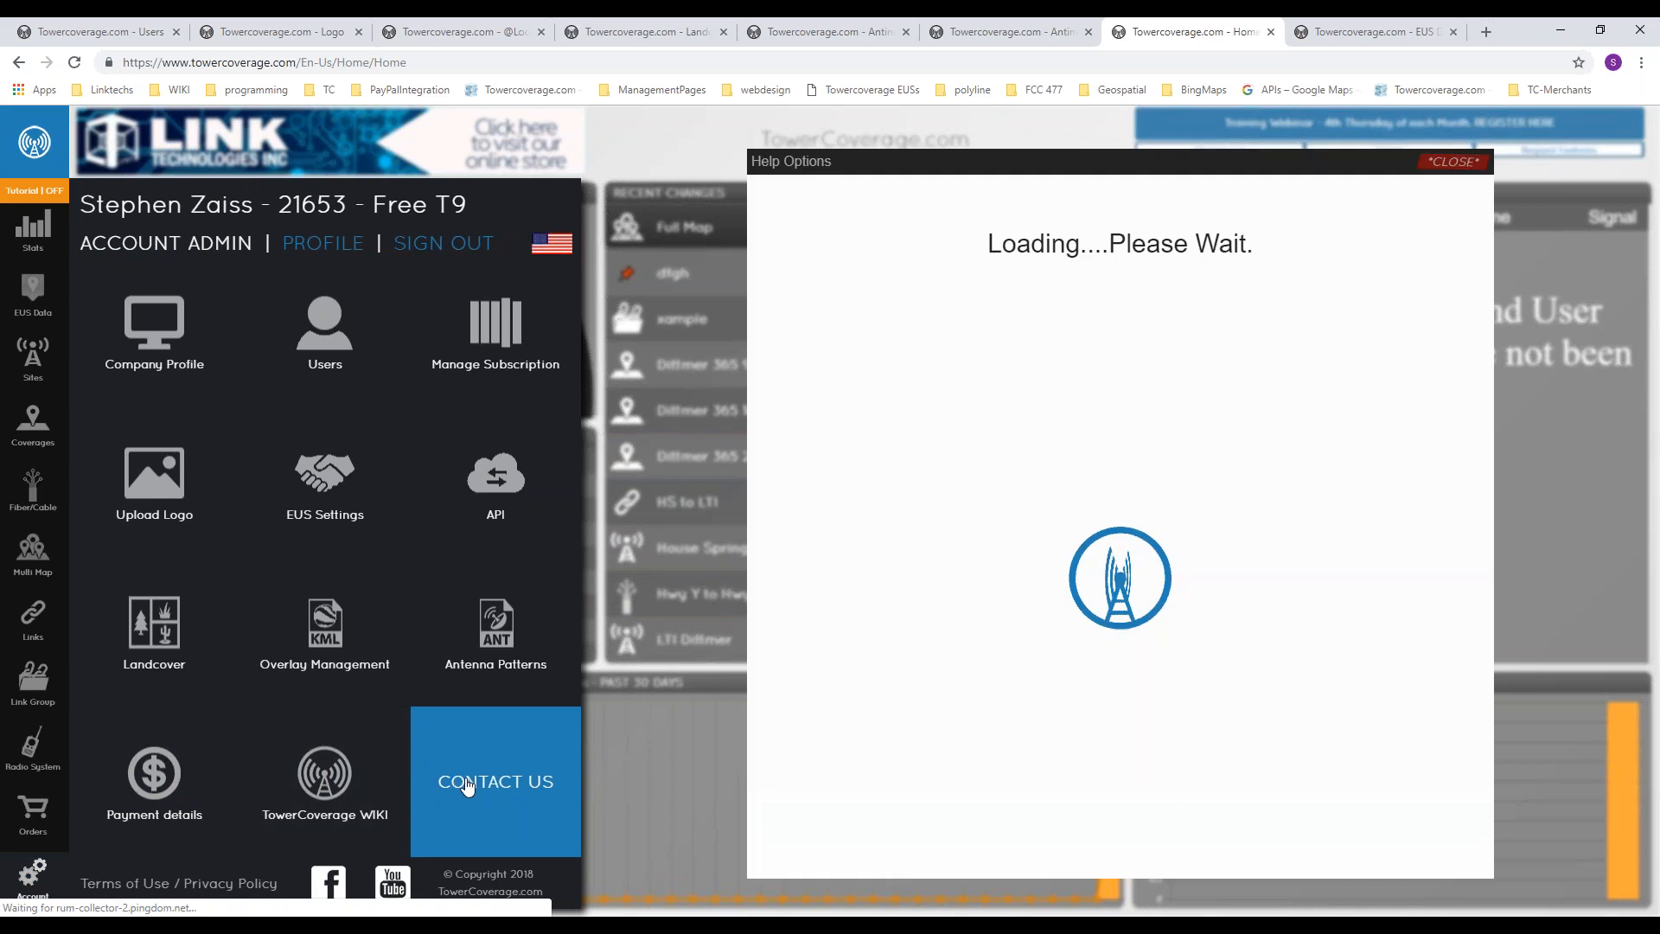